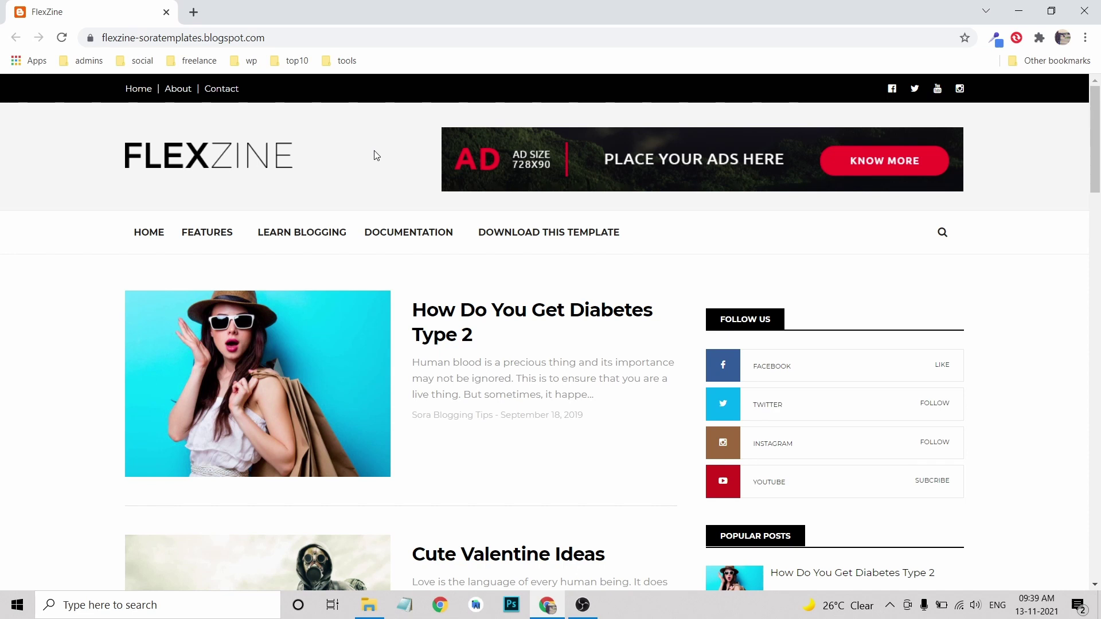
# - Look through the FlexZine demo blog's homepage, from its header and posts to the sidebar widgets and footer
pyautogui.scroll(-1, 370, 156)
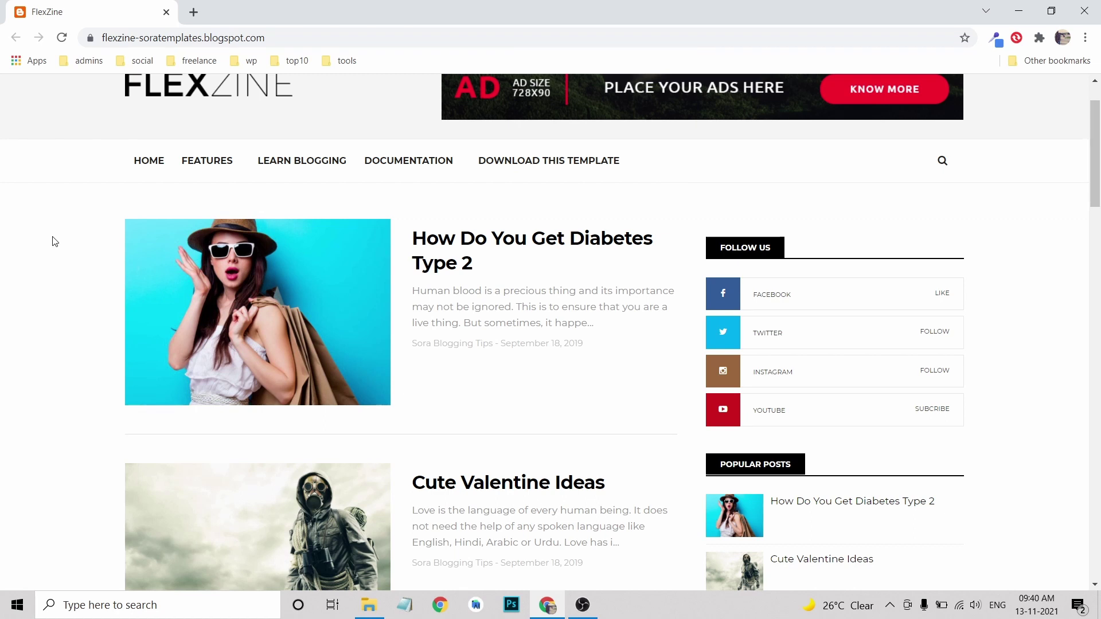
pyautogui.scroll(2, 331, 162)
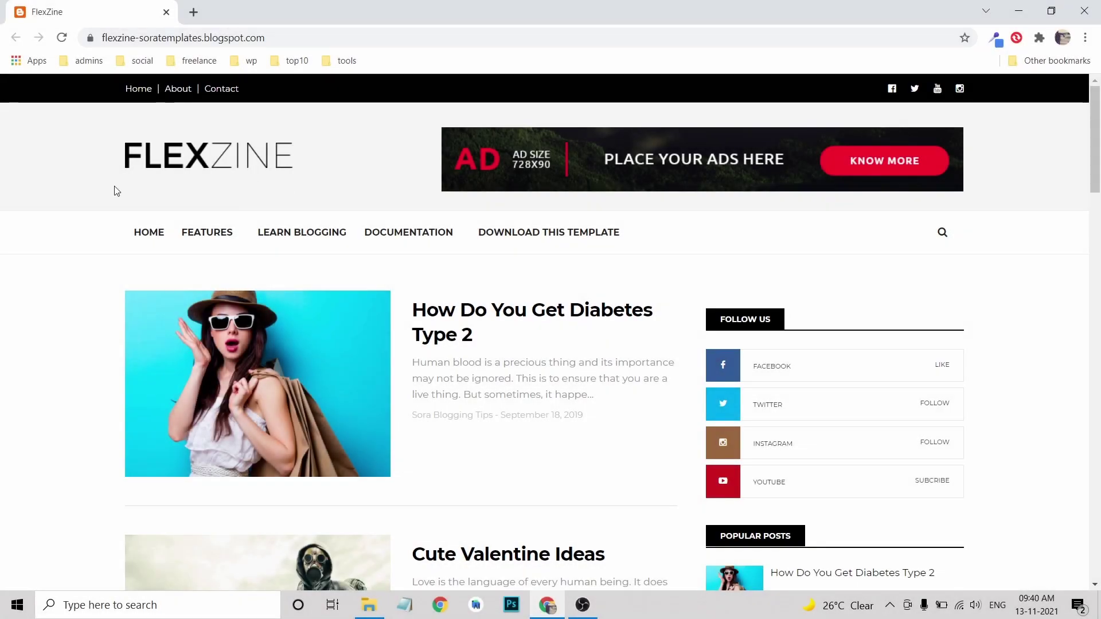
pyautogui.scroll(-2, 52, 212)
pyautogui.scroll(-4, 50, 218)
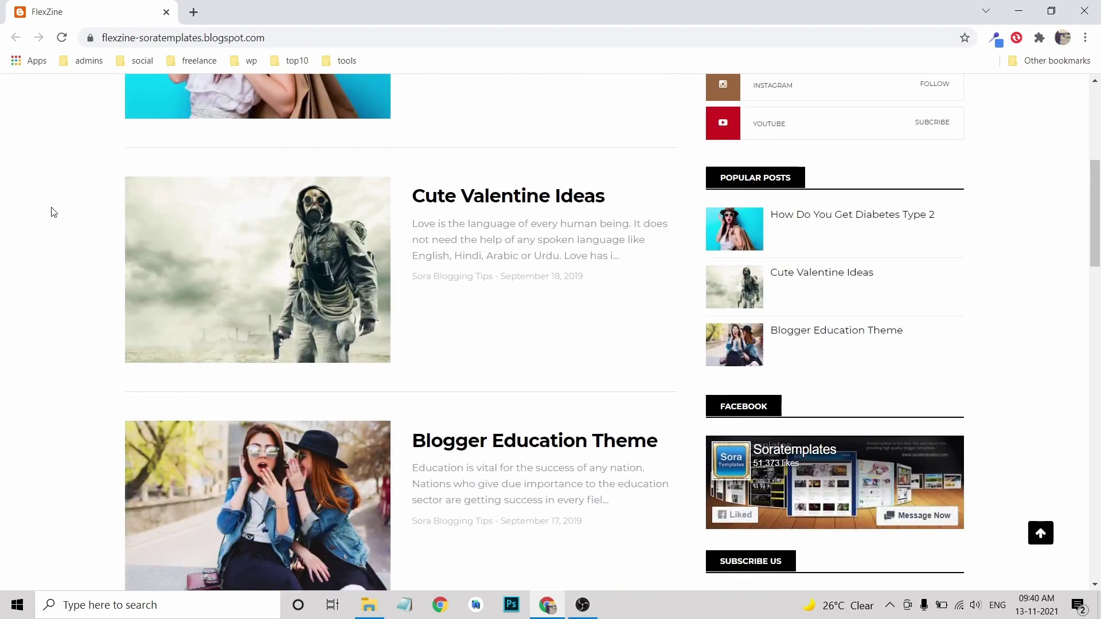
pyautogui.scroll(-2, 432, 212)
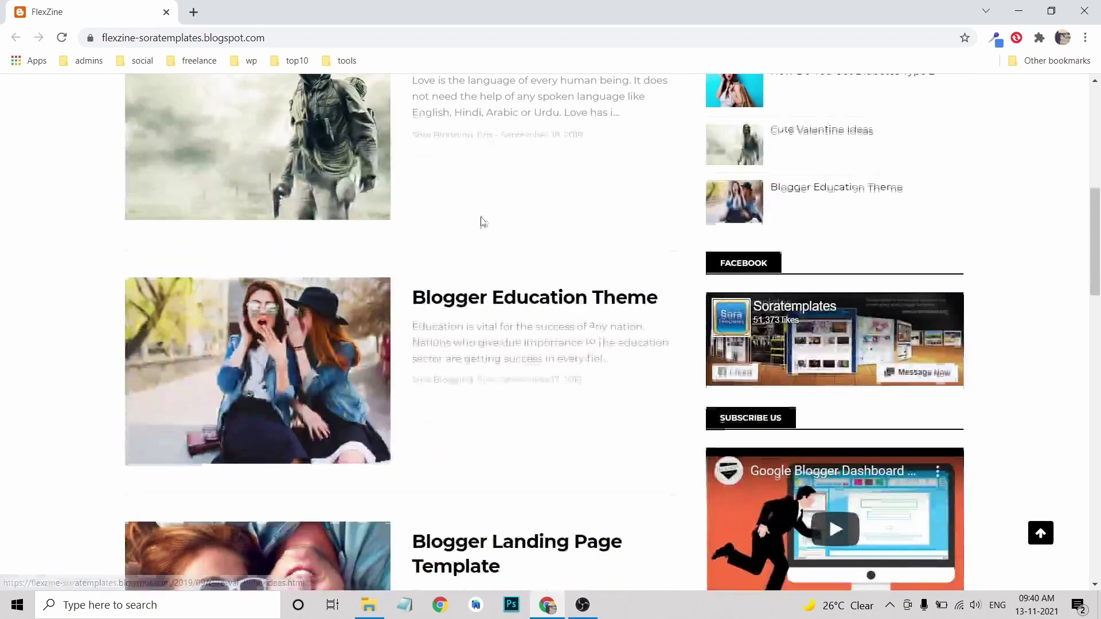
pyautogui.scroll(-18, 523, 197)
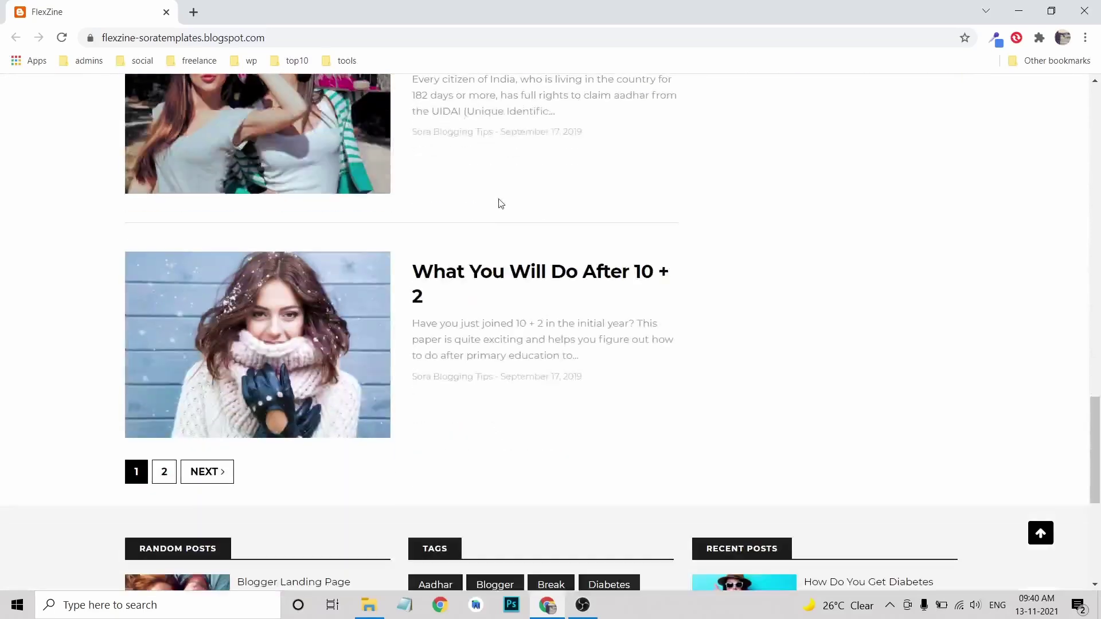
pyautogui.scroll(-2, 5, 247)
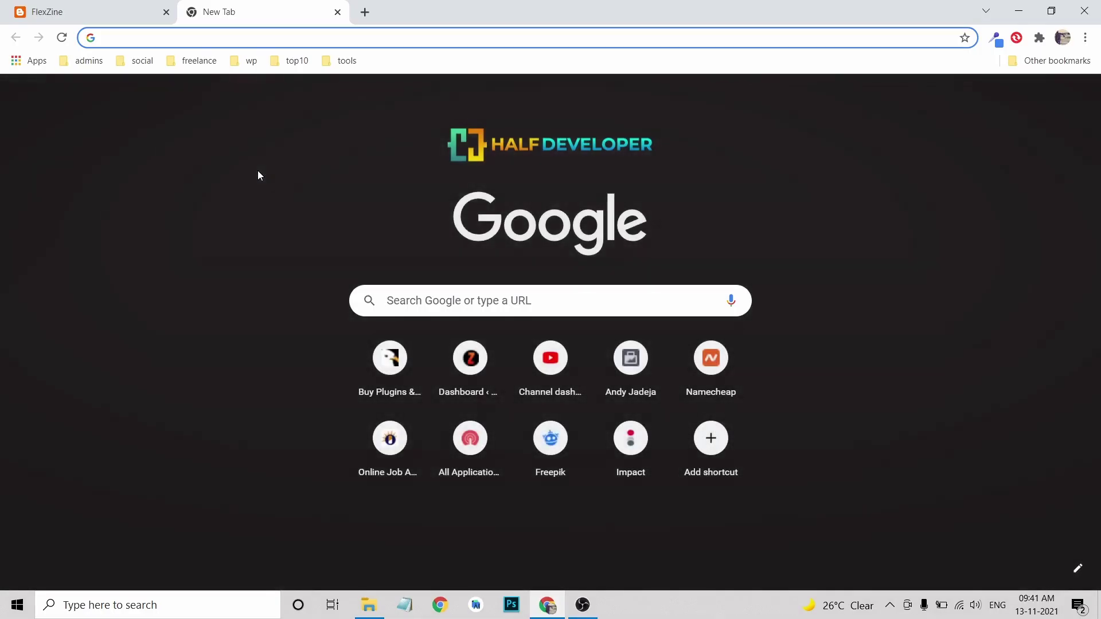
# - Search the web for blogger.com and open the Blogger site from the results
pyautogui.write('blog')
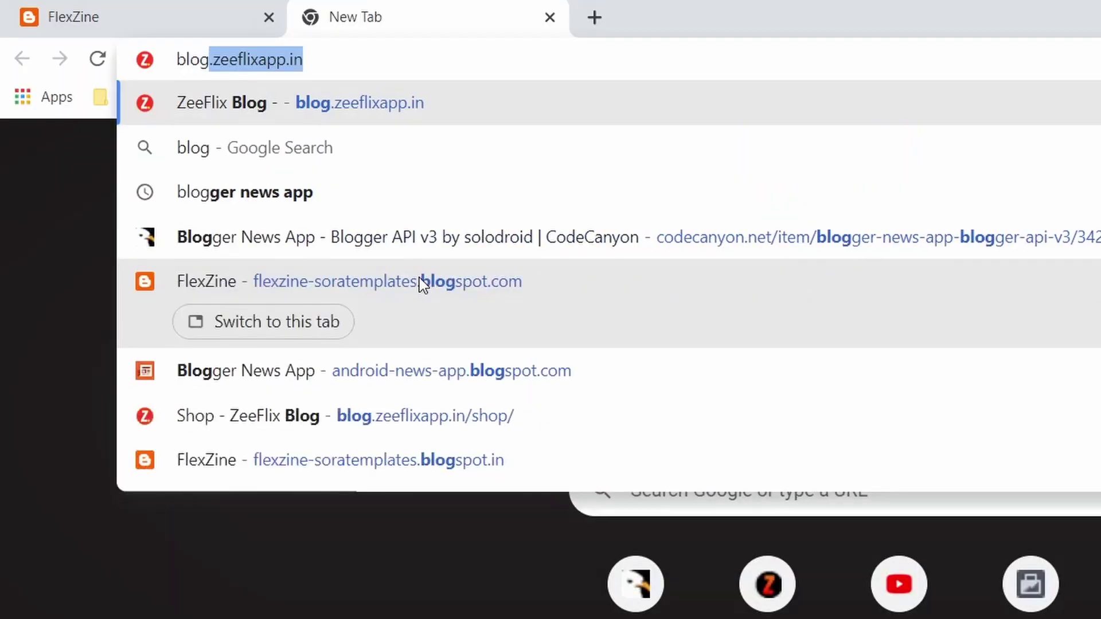
pyautogui.write('ger.ccom')
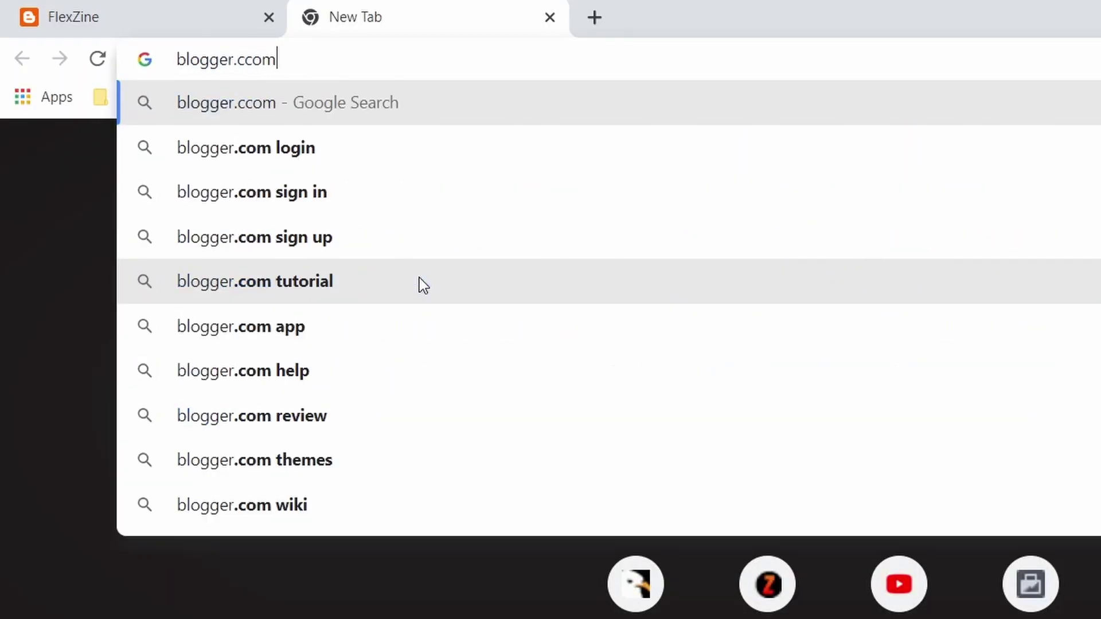
pyautogui.press('Return')
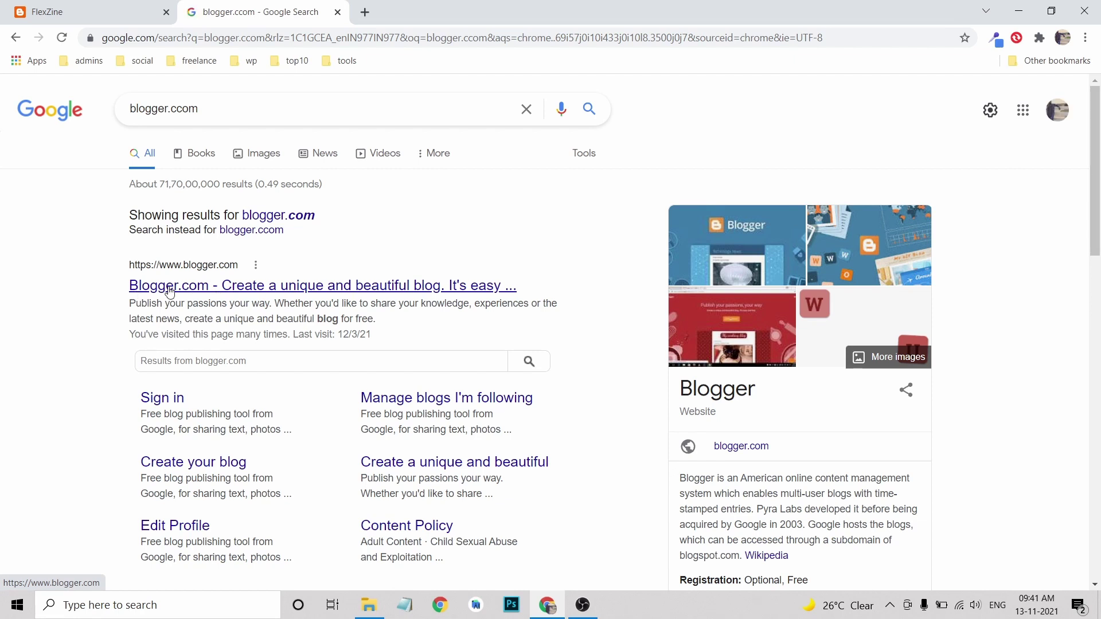
pyautogui.click(169, 291)
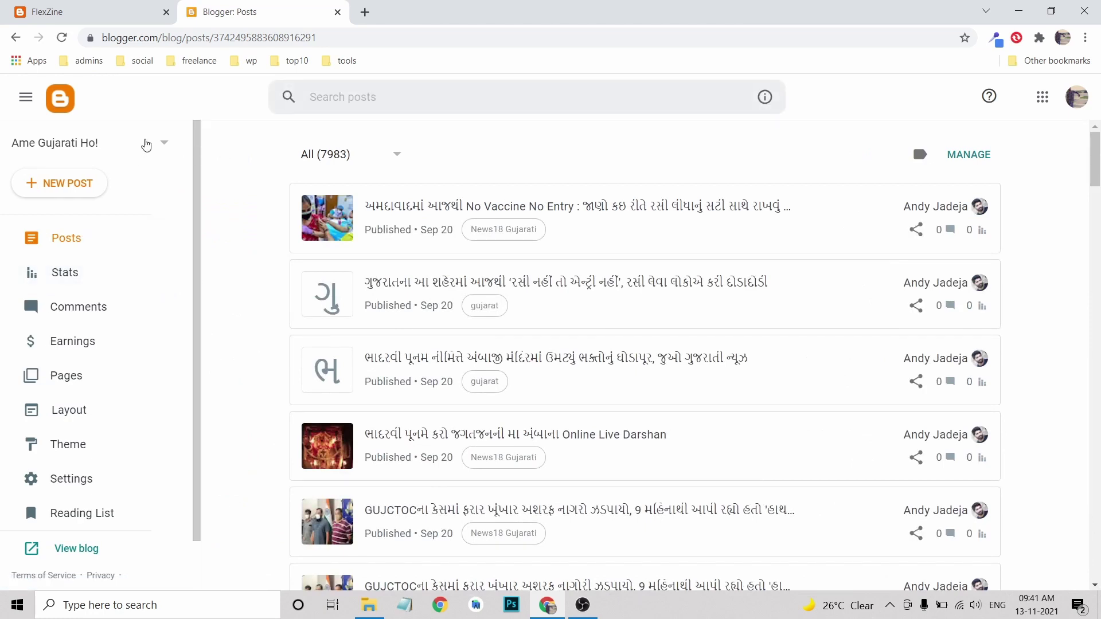
# - Start a new blog from the list of blogs and title it "Top Blog List"
pyautogui.click(146, 145)
pyautogui.click(117, 143)
pyautogui.scroll(-5, 86, 278)
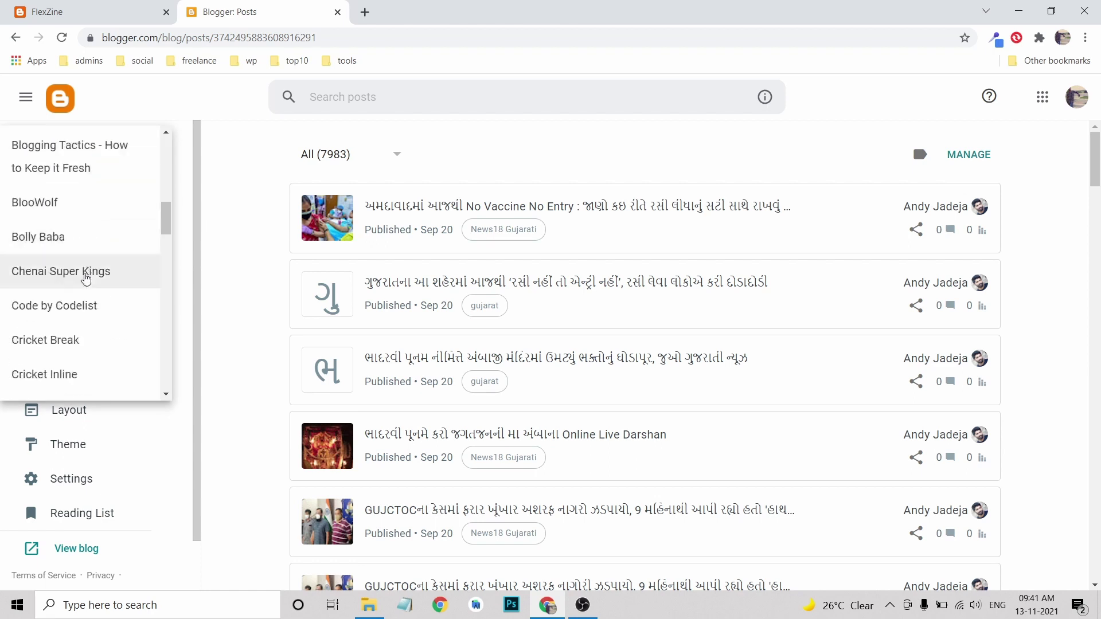
pyautogui.scroll(-10, 86, 278)
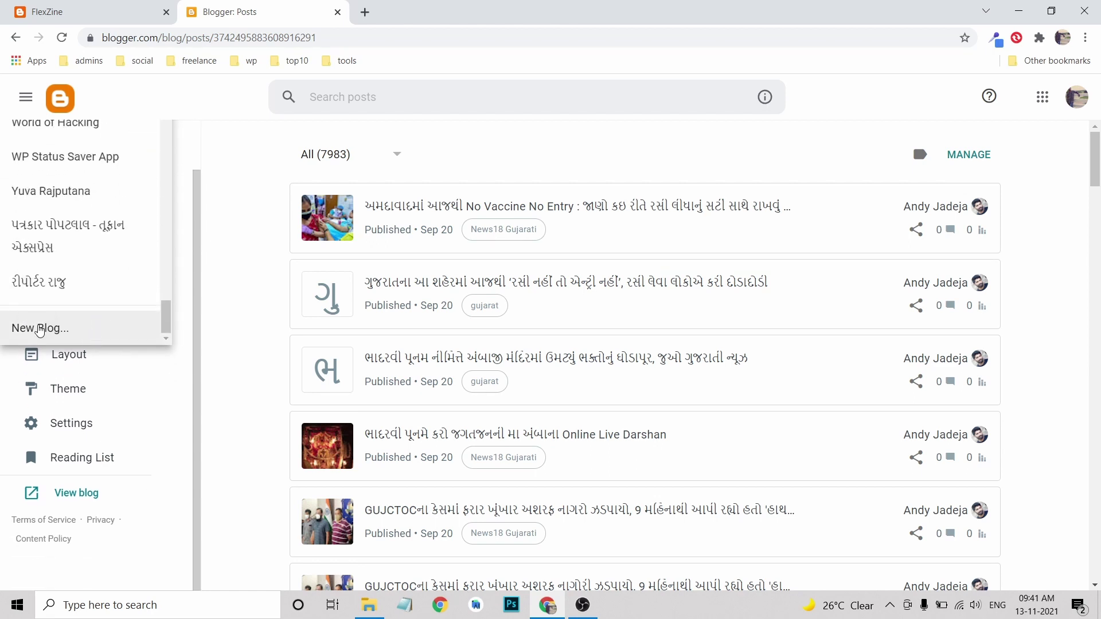
pyautogui.click(39, 329)
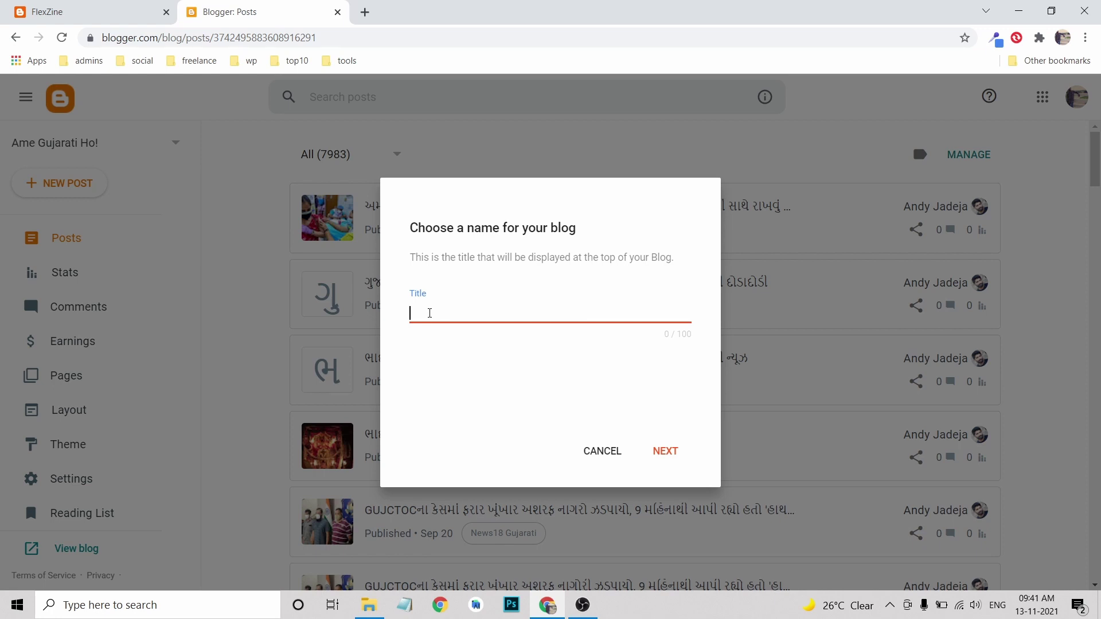
pyautogui.write('Top Blog List')
pyautogui.click(663, 459)
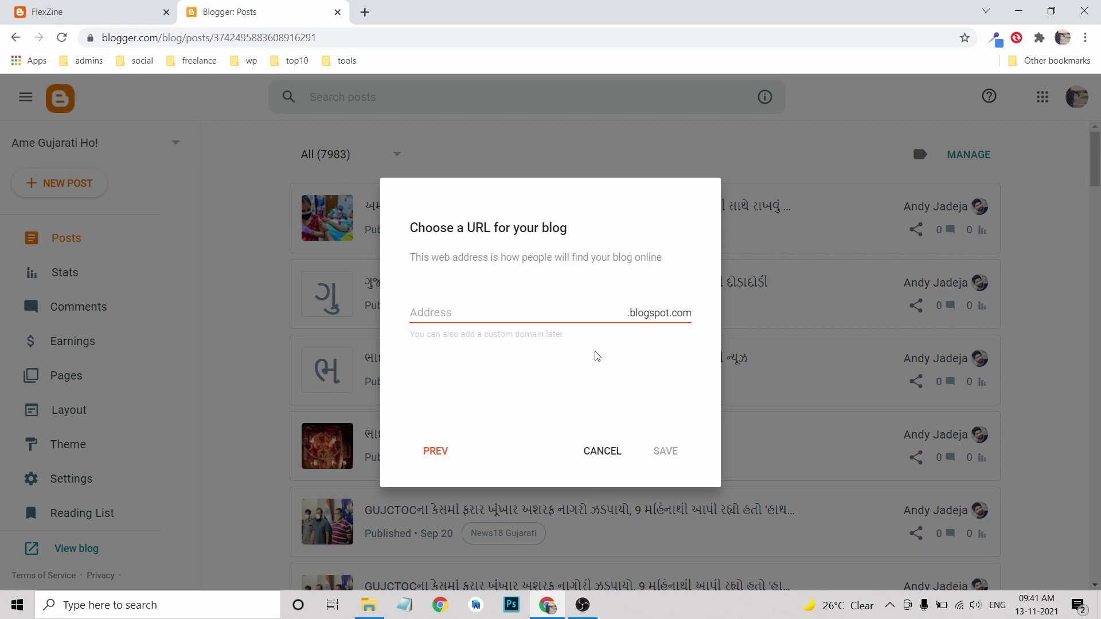
# - Set the blog's address to topbloglist1.blogspot.com, after trying topbloglist, and save the new blog
pyautogui.click(478, 314)
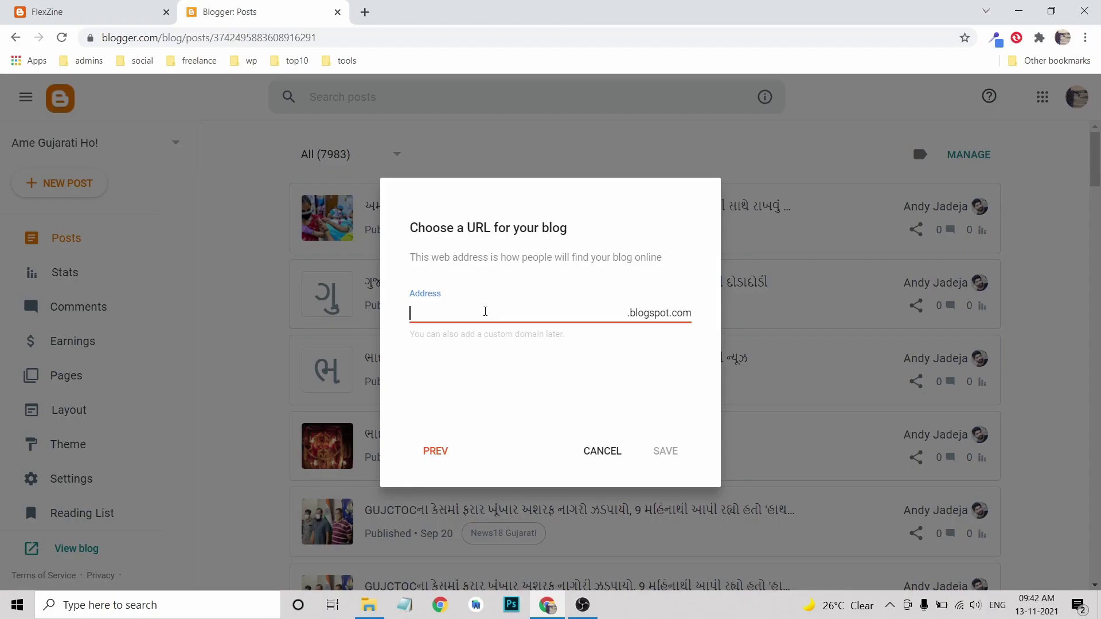
pyautogui.write('topbloglist')
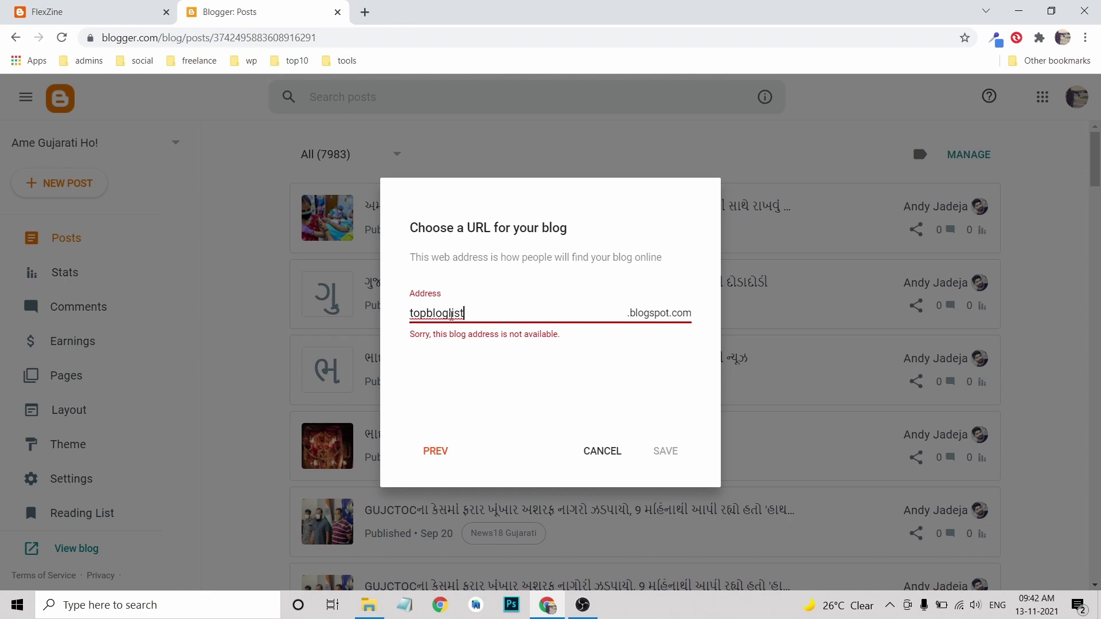
pyautogui.write('1')
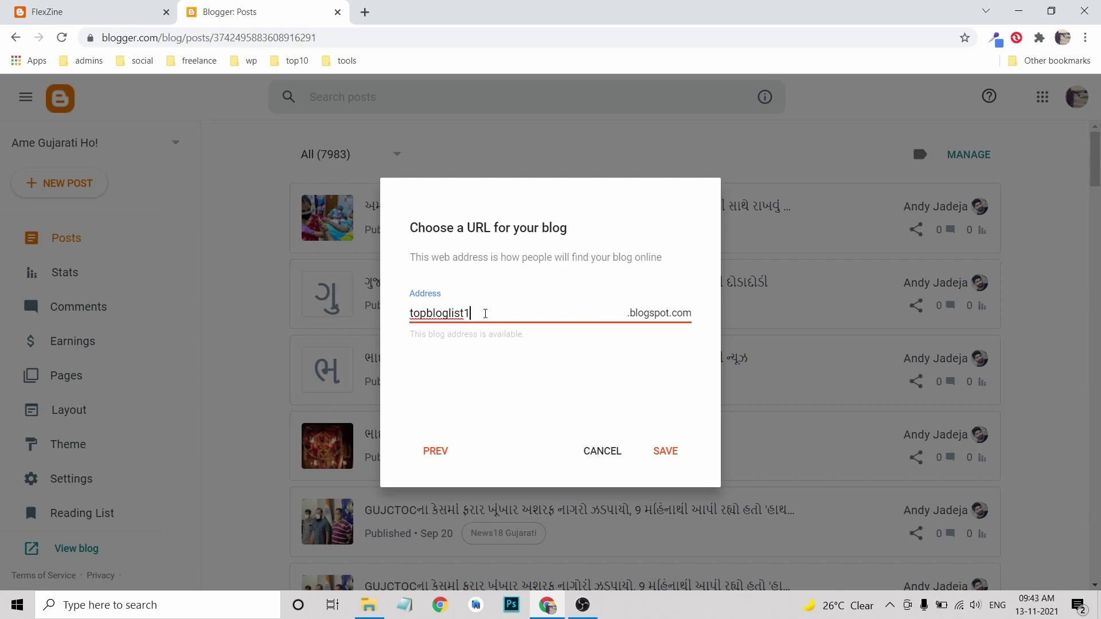
pyautogui.click(653, 450)
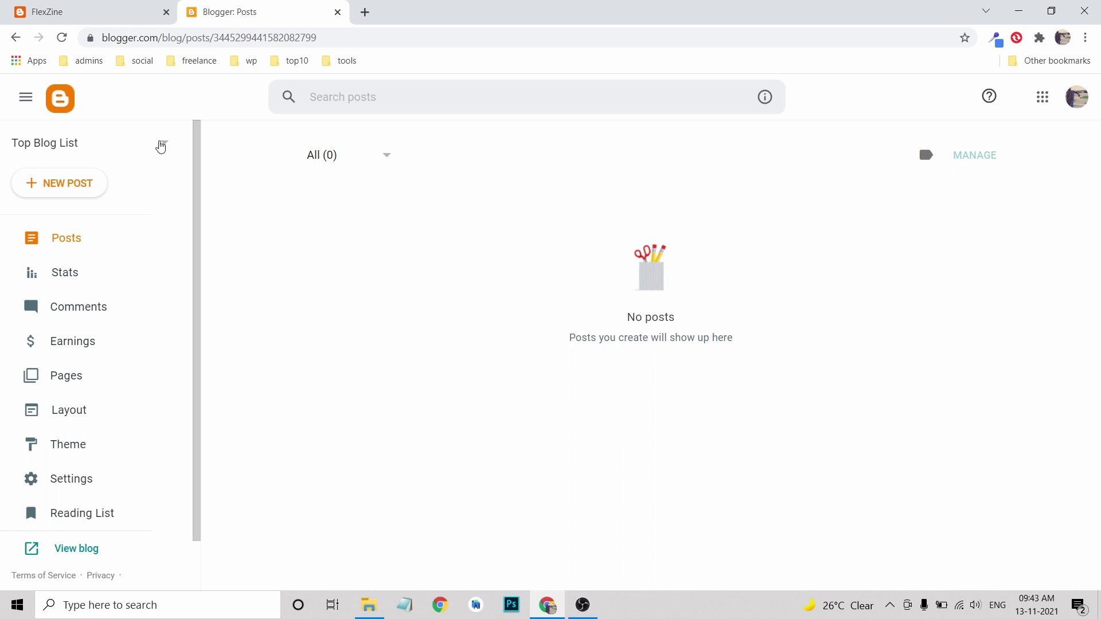
# - Check the blog list for the new blog and view its live page in a separate tab
pyautogui.click(160, 144)
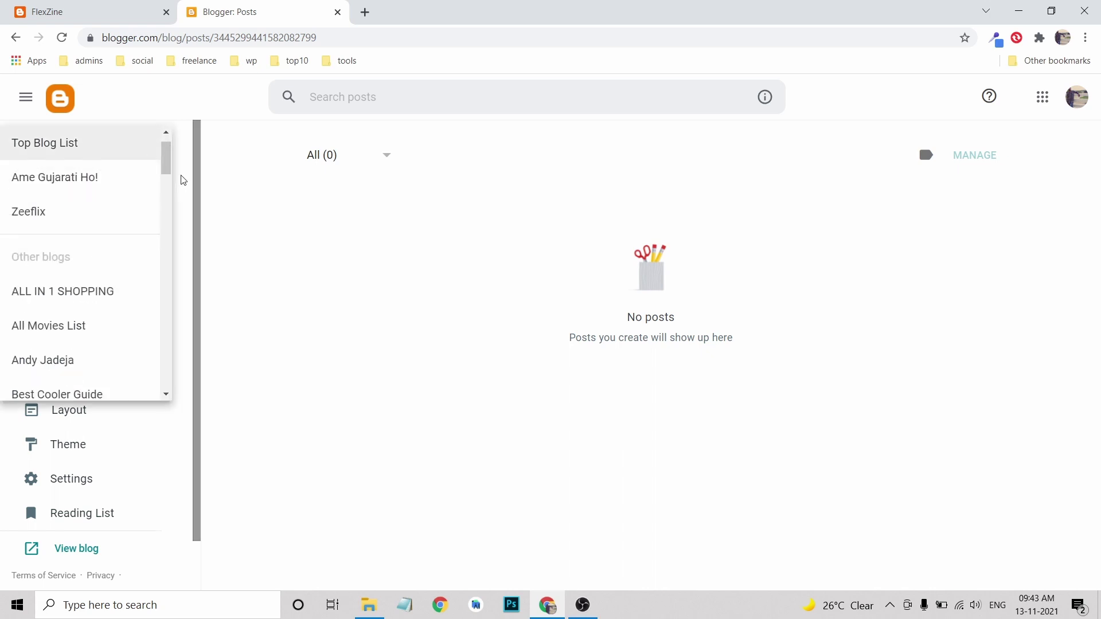
pyautogui.click(192, 280)
pyautogui.scroll(-1, 81, 447)
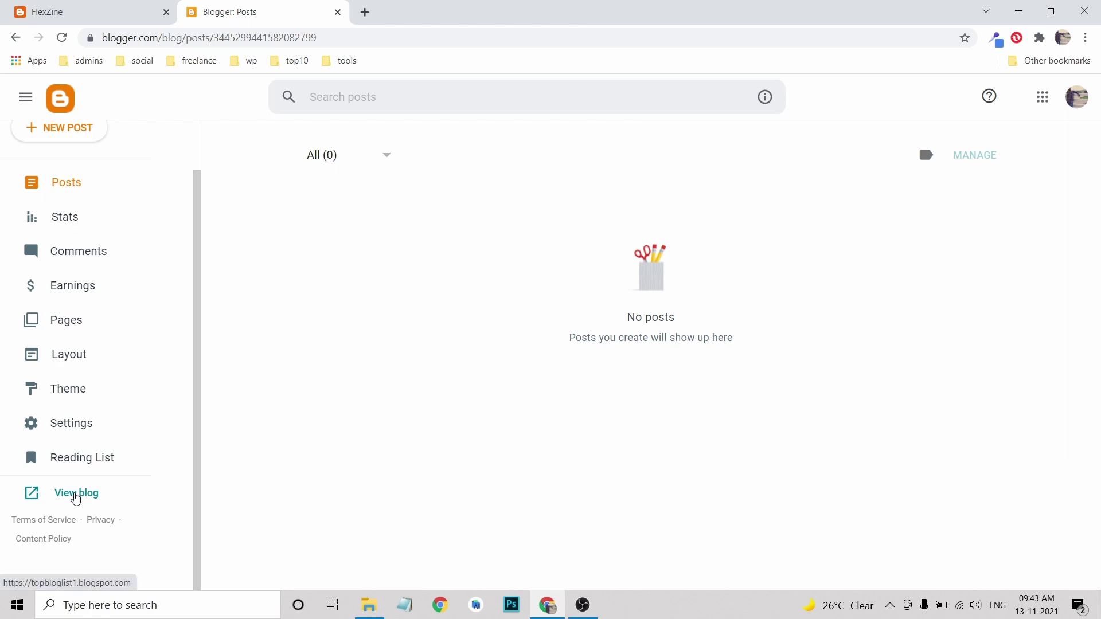
pyautogui.click(76, 494)
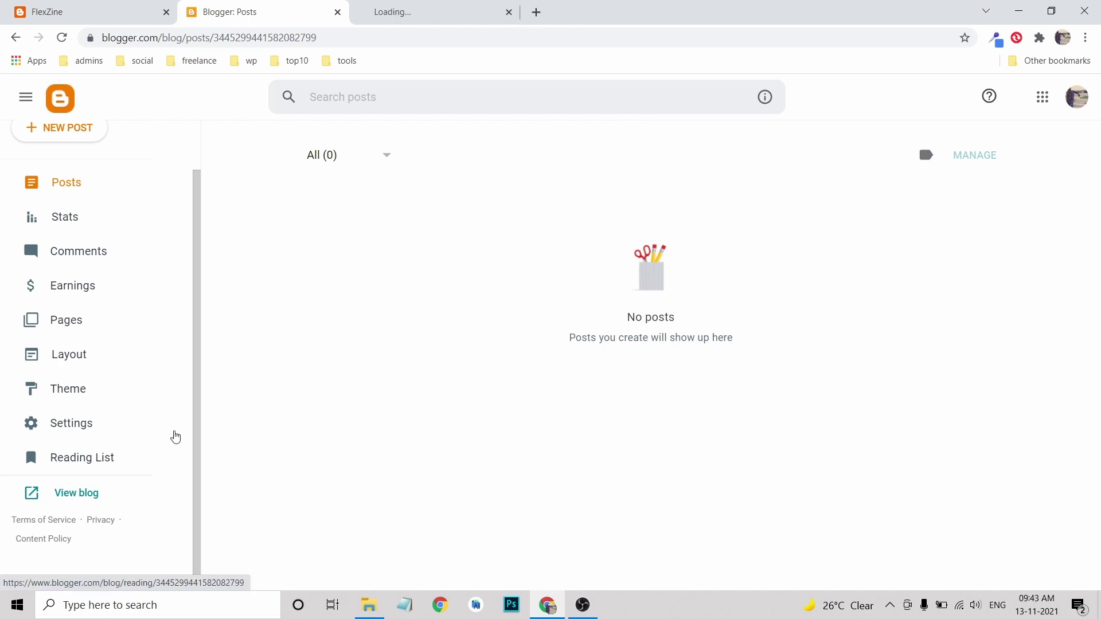
pyautogui.click(412, 13)
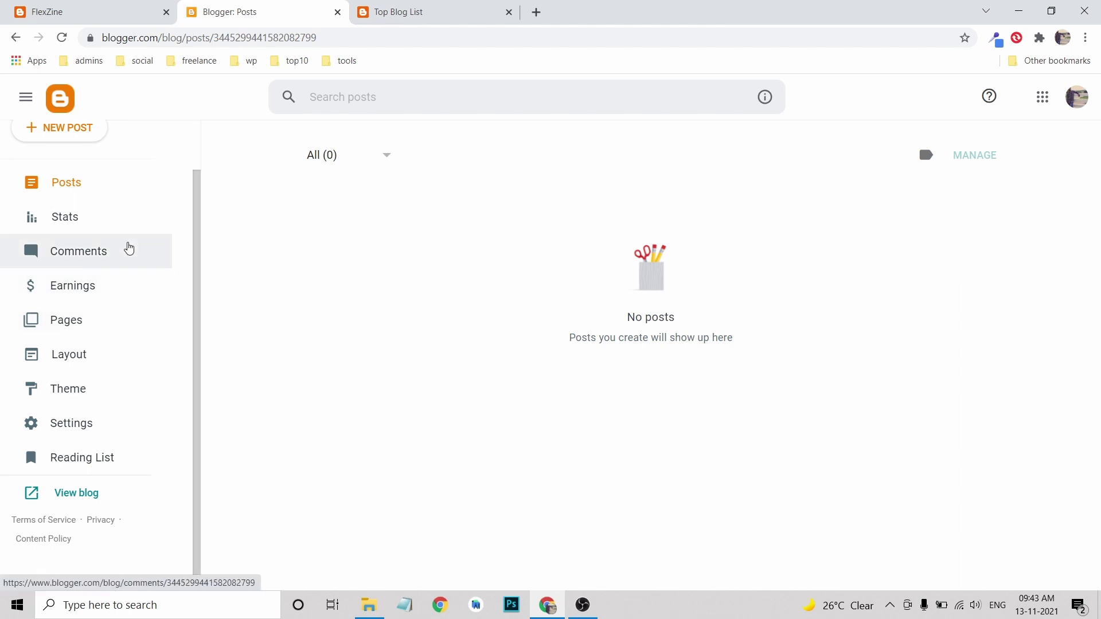
# - Open the Top Blog List theme settings and begin restoring a theme by uploading a file from the computer
pyautogui.click(77, 401)
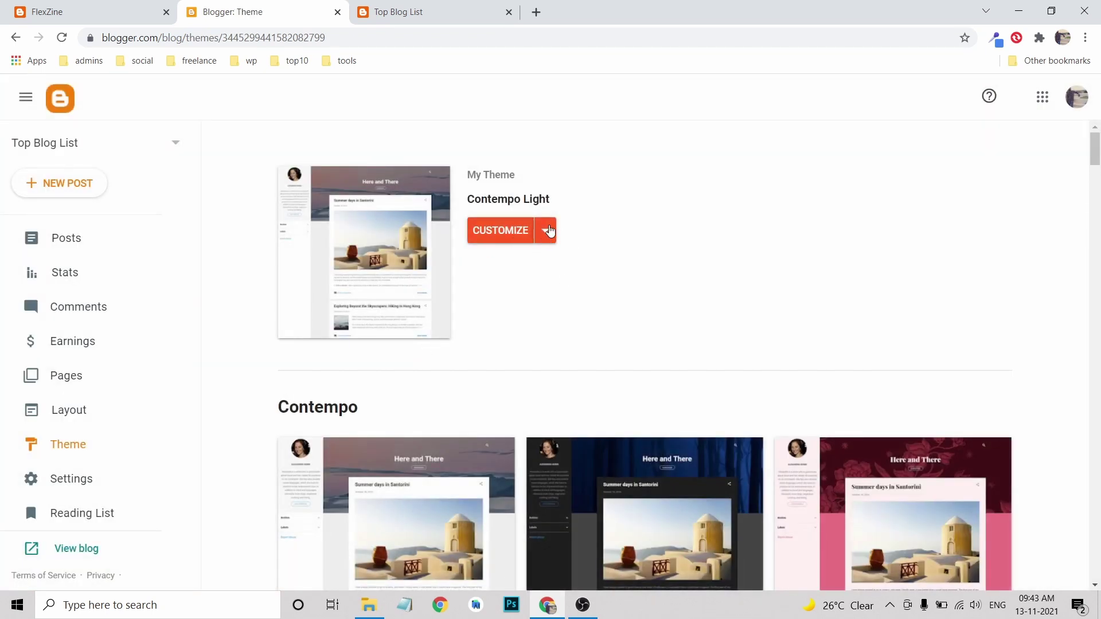
pyautogui.click(547, 231)
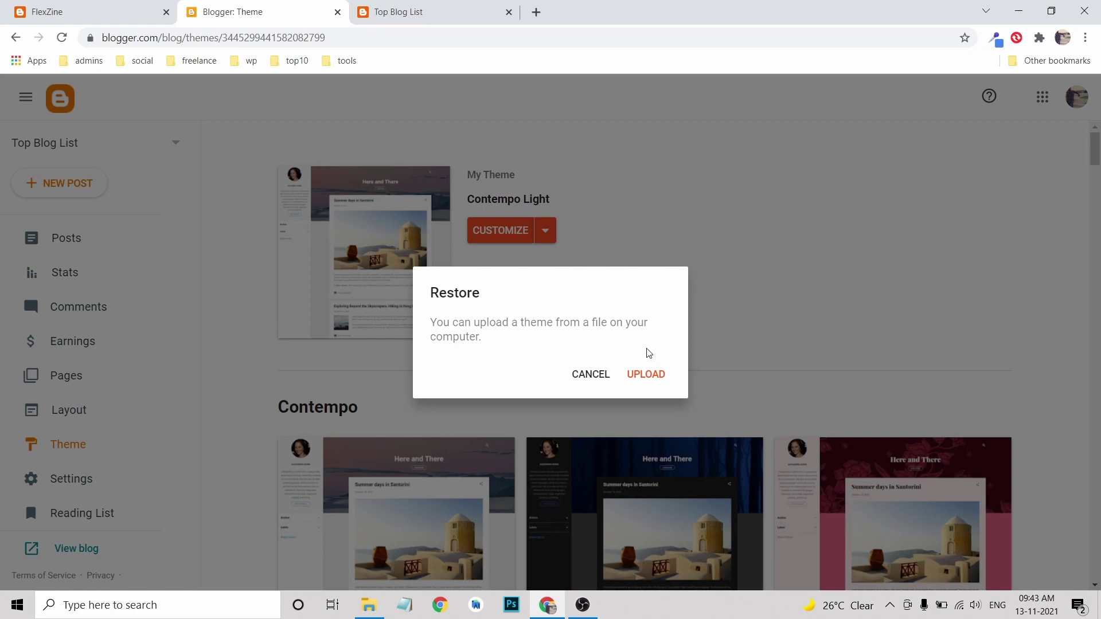
pyautogui.click(647, 376)
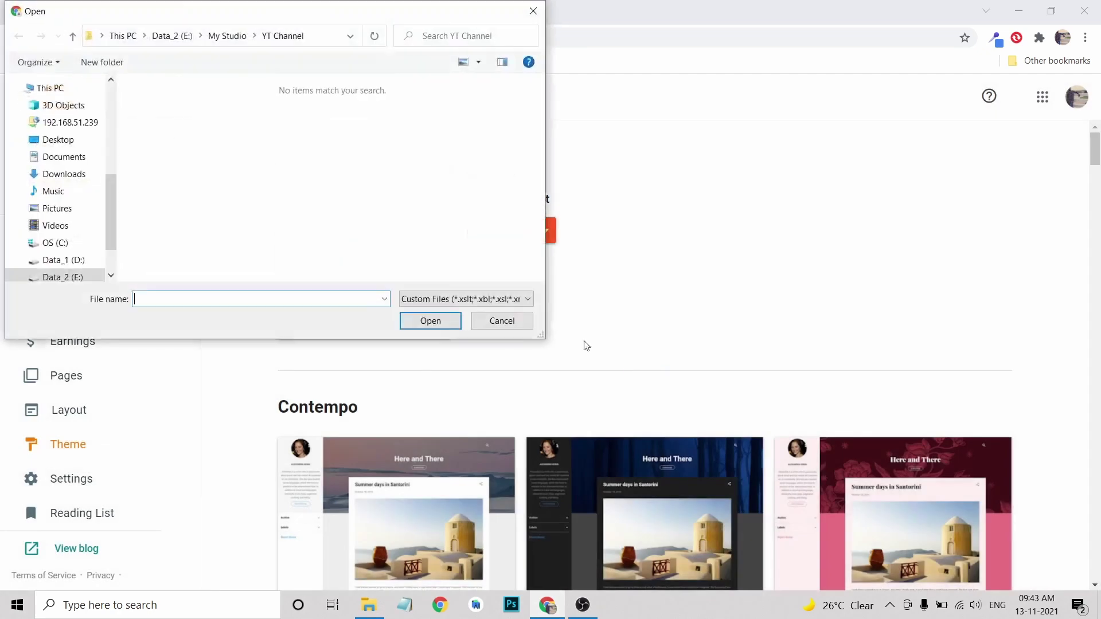
# - Switch to File Explorer, locate FlexZine.xml in the FlexZine Blogger Template folder, and copy that folder's path
pyautogui.click(369, 604)
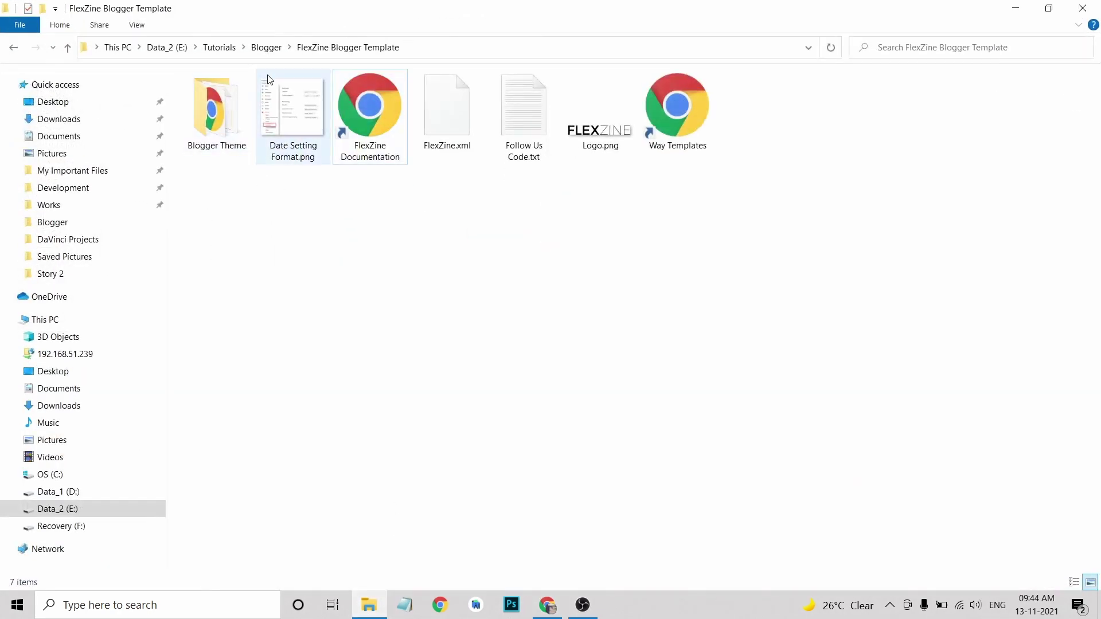
pyautogui.click(279, 48)
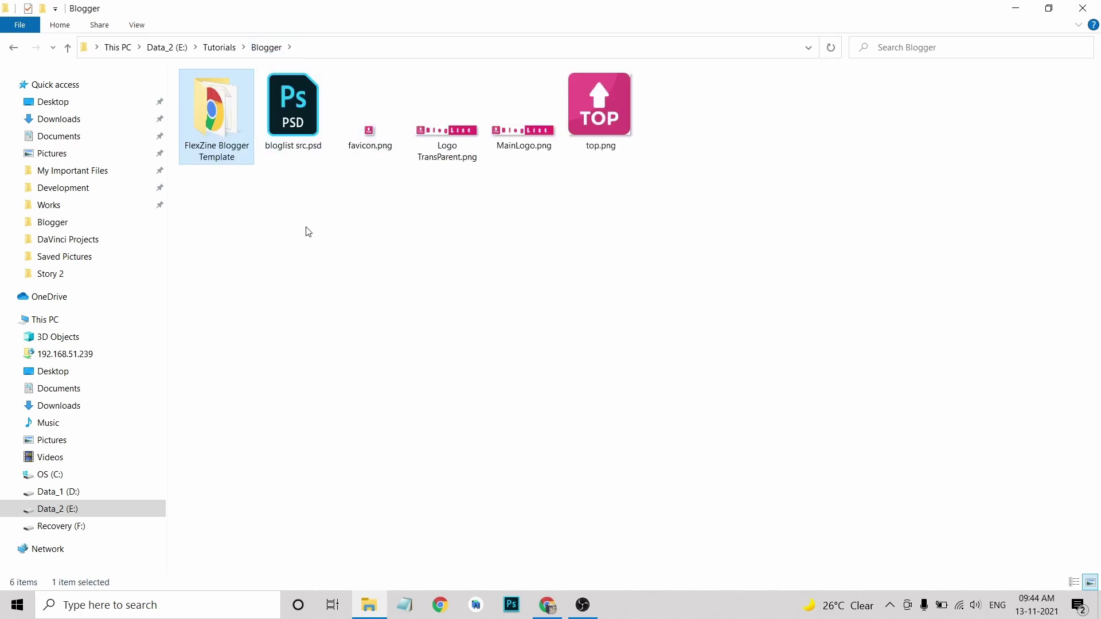
pyautogui.doubleClick(215, 112)
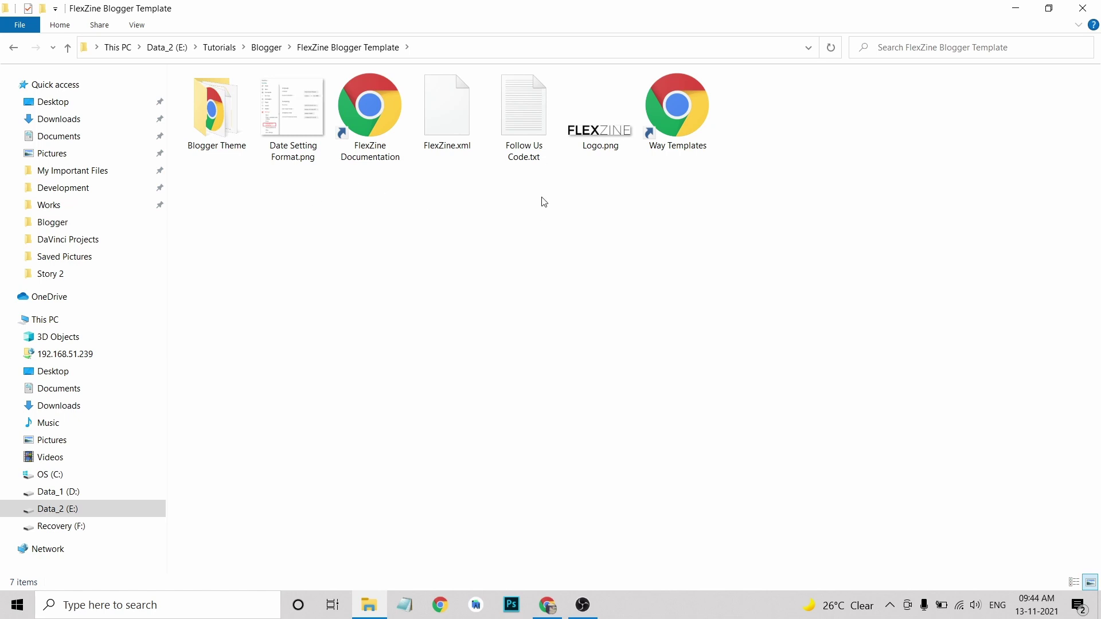
pyautogui.doubleClick(182, 133)
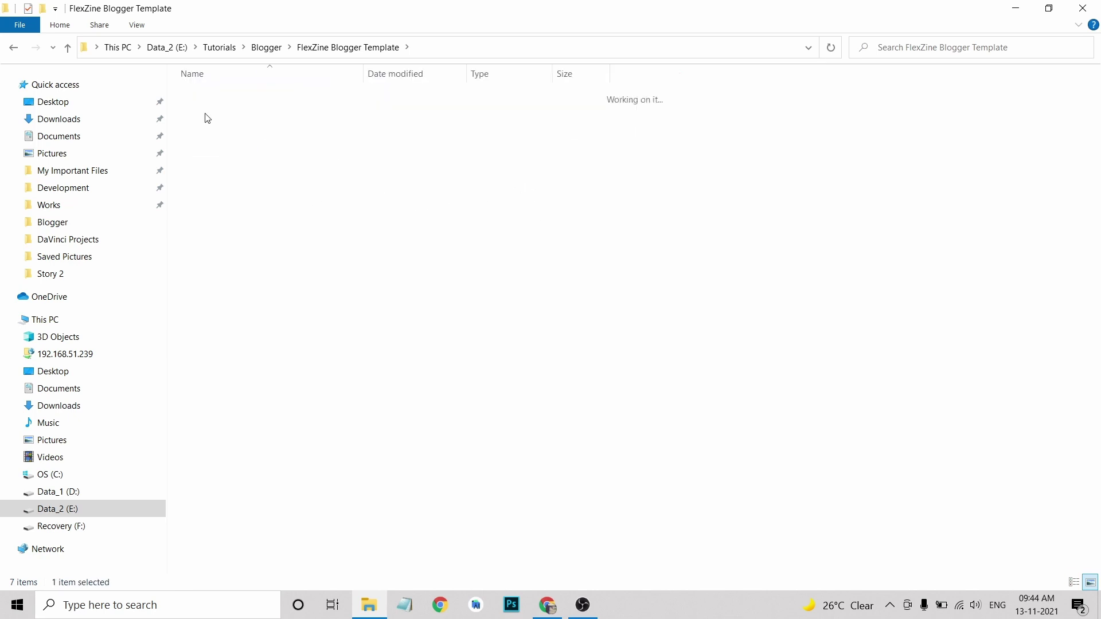
pyautogui.click(377, 47)
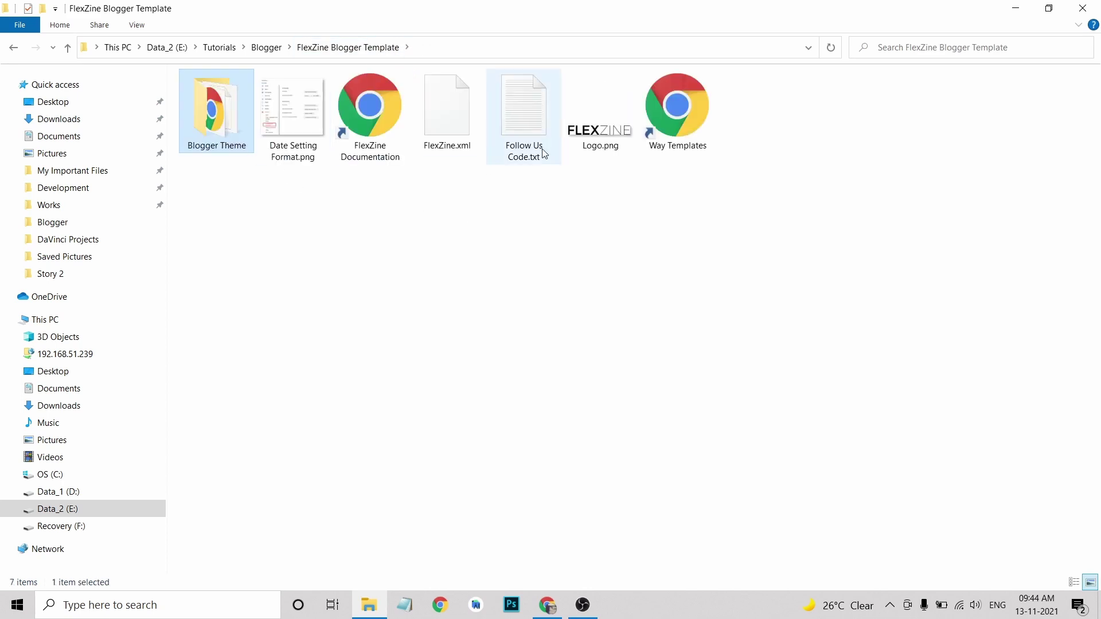
pyautogui.click(443, 94)
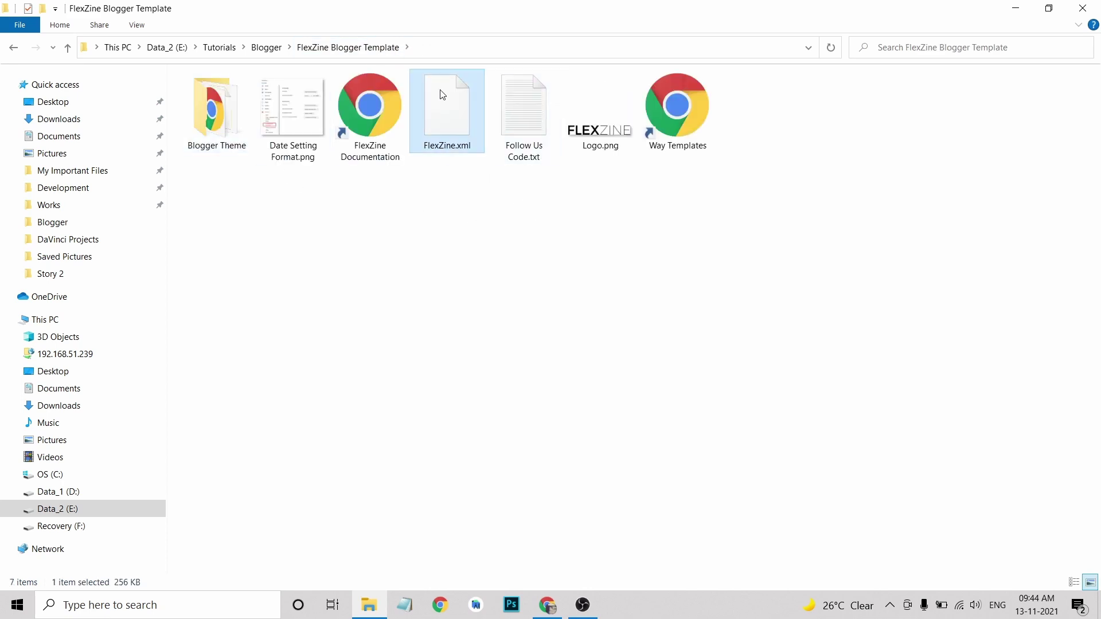
pyautogui.click(433, 53)
pyautogui.hotkey('ctrl', 'c')
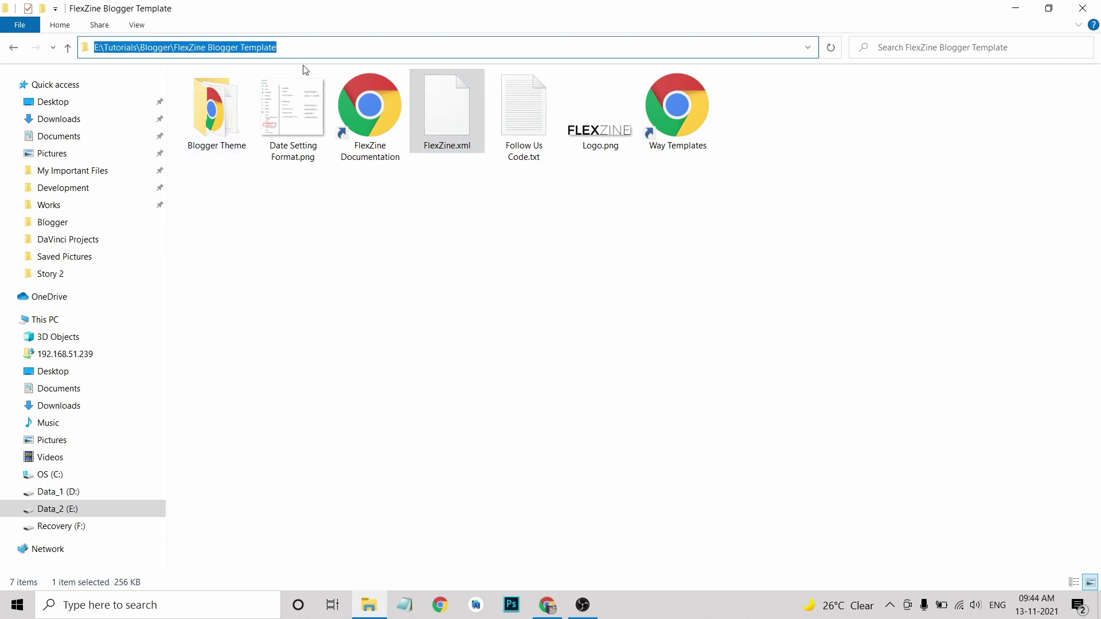
pyautogui.click(1014, 8)
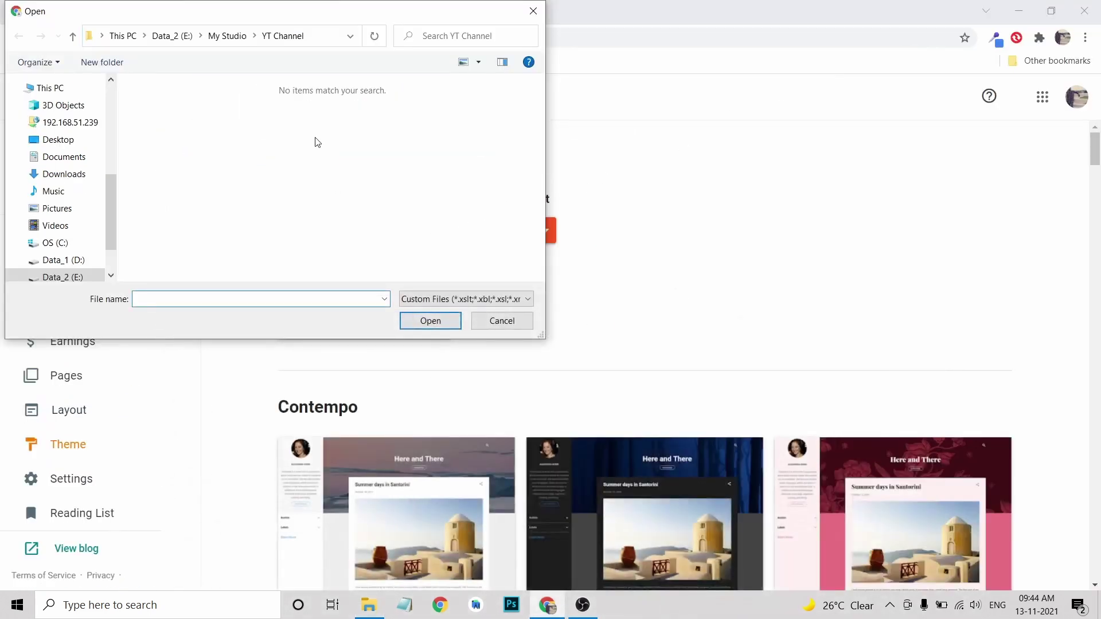
# - Point the theme upload's file dialog to the copied path E:\Tutorials\Blogger\FlexZine Blogger Template
pyautogui.click(321, 35)
pyautogui.hotkey('ctrl', 'v')
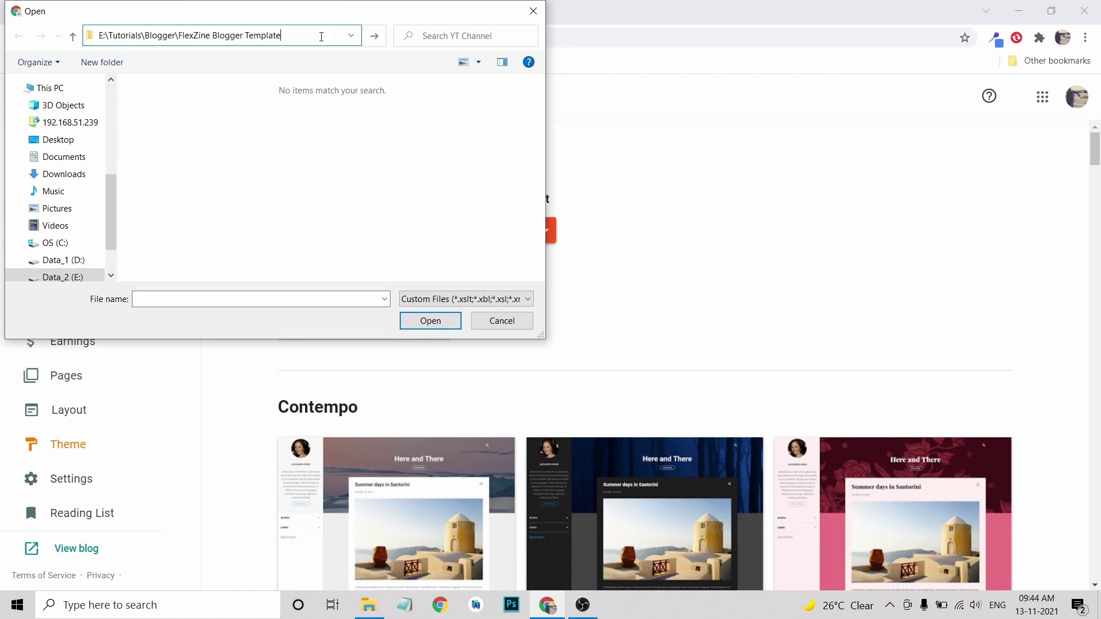
pyautogui.click(374, 35)
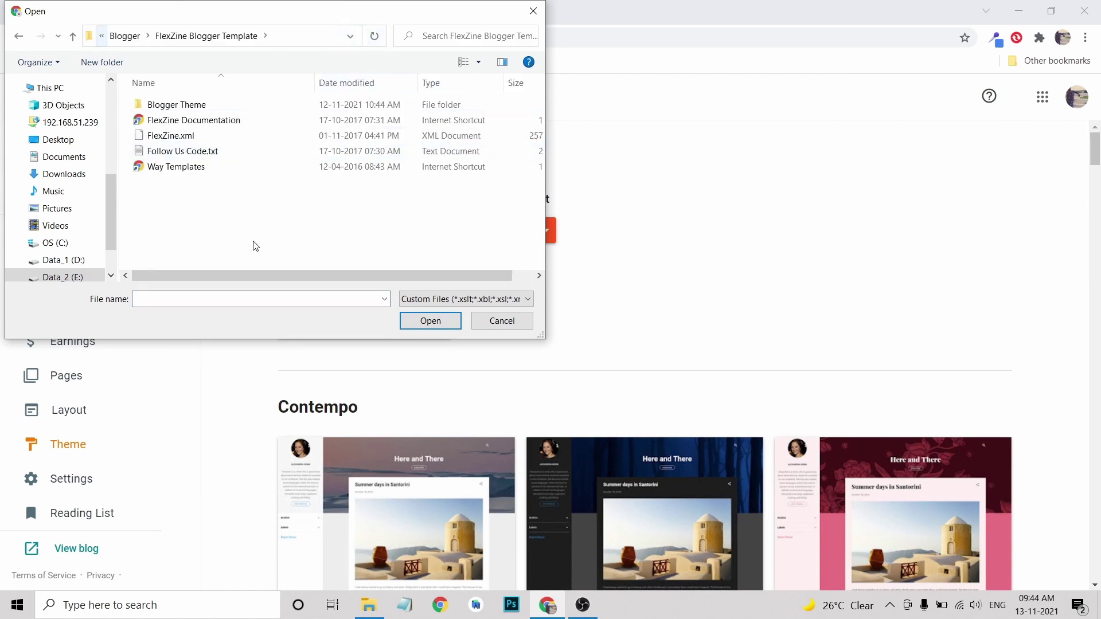
# - Upload FlexZine.xml as the blog's theme and look through the Theme page
pyautogui.click(182, 138)
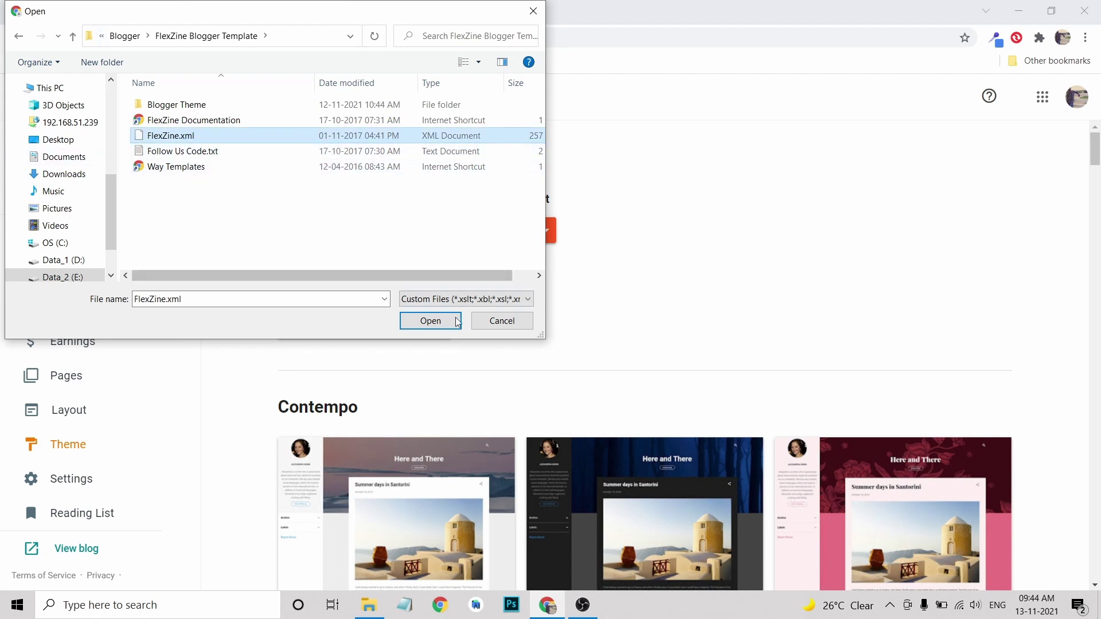
pyautogui.click(442, 332)
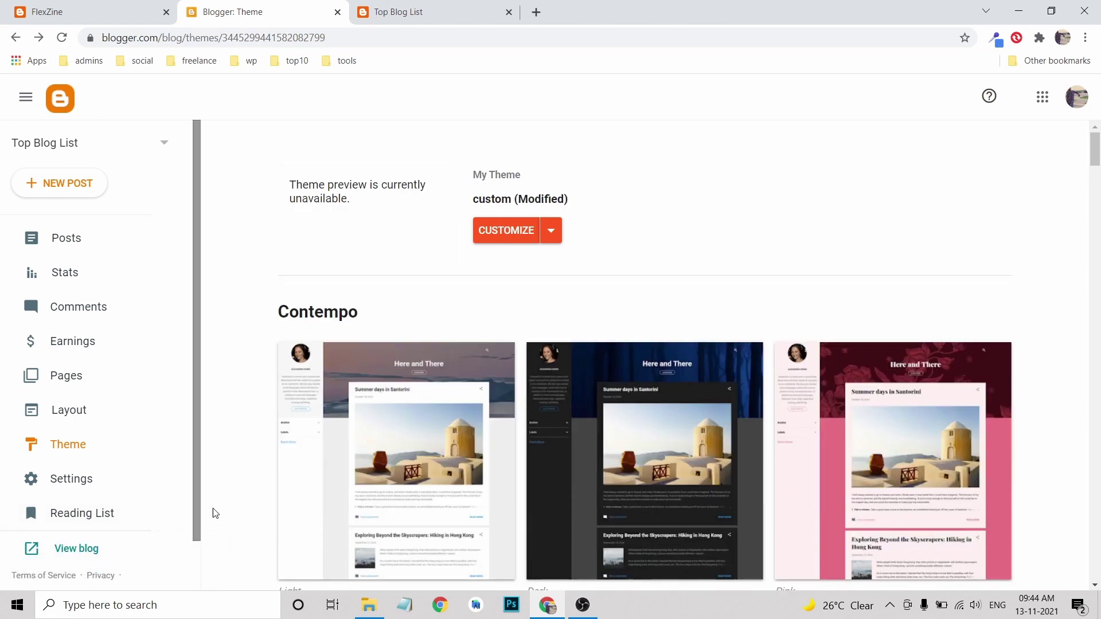
pyautogui.scroll(-15, 653, 265)
pyautogui.scroll(-20, 629, 267)
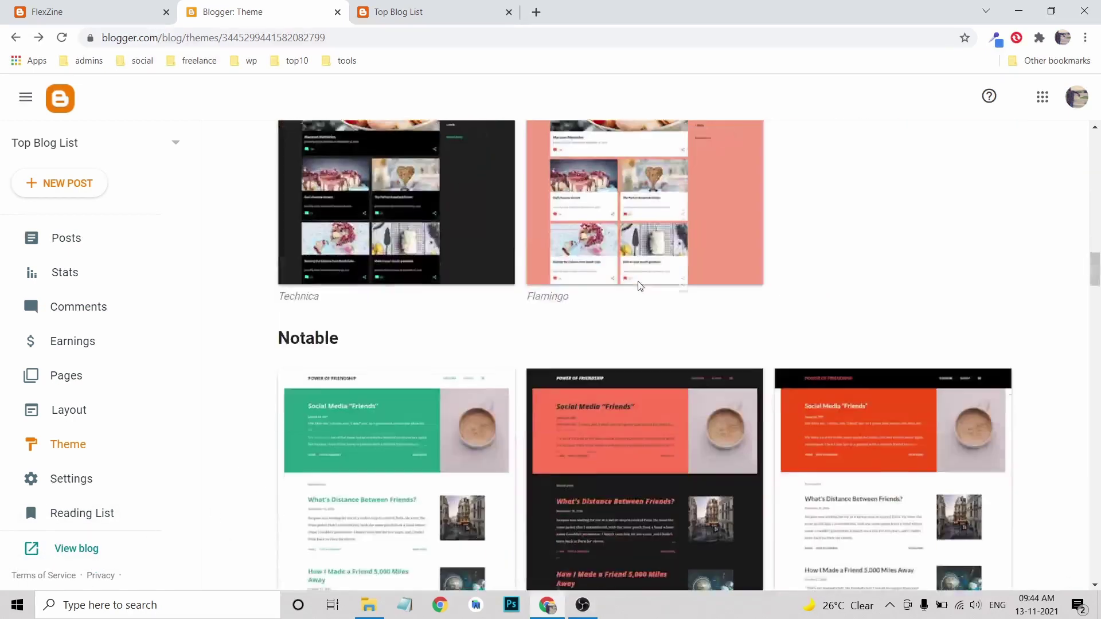
pyautogui.scroll(10, 663, 320)
pyautogui.scroll(5, 608, 279)
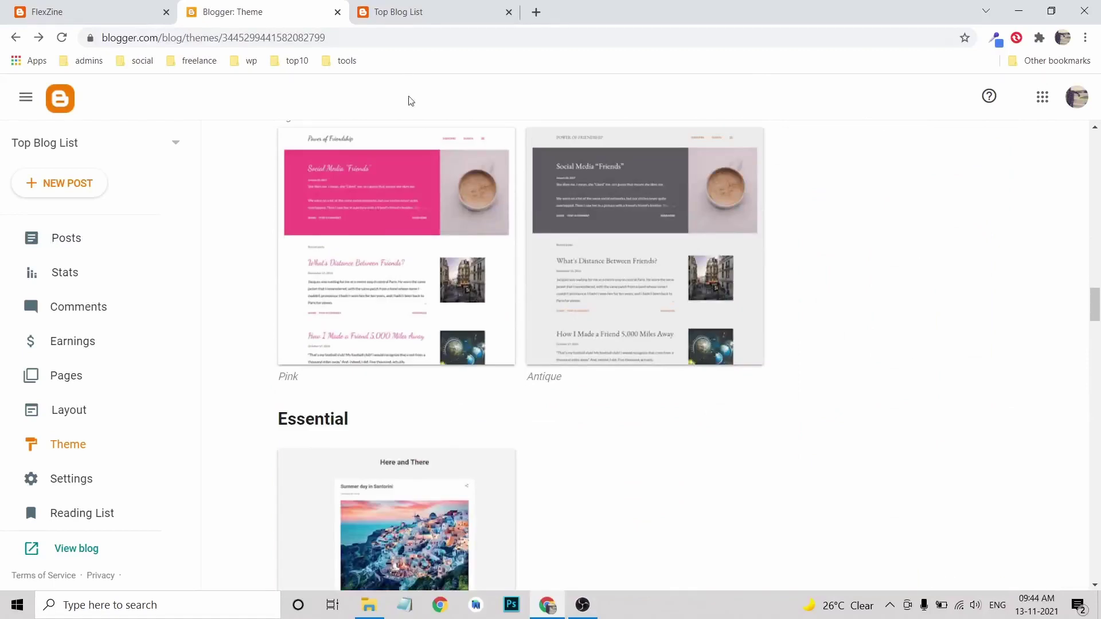
# - Reload the live Top Blog List page and compare it with the FlexZine demo site
pyautogui.click(395, 12)
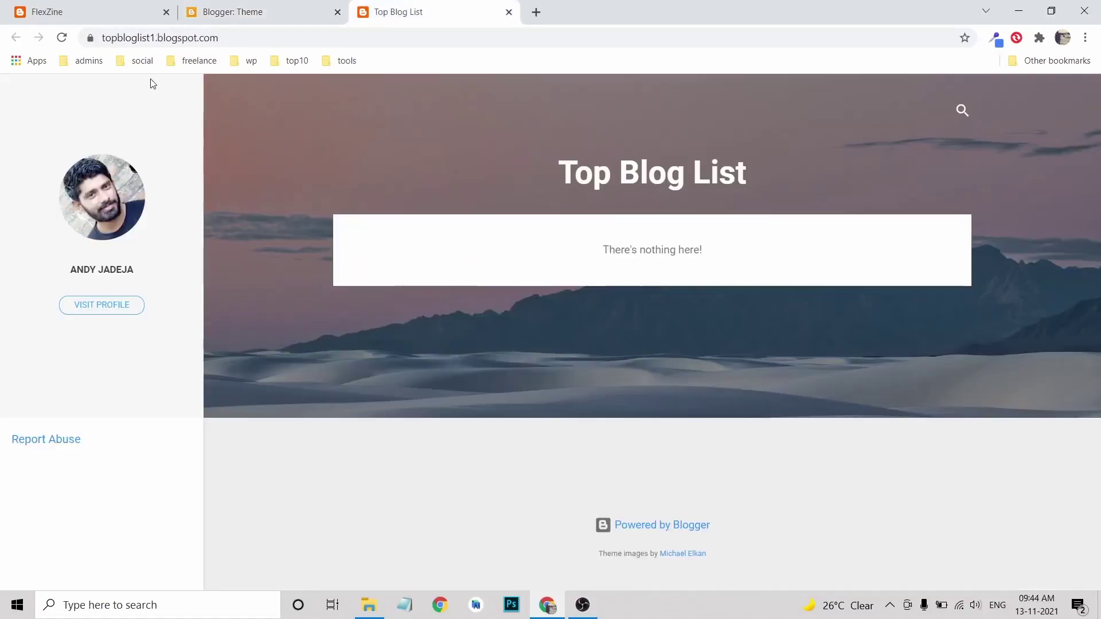
pyautogui.click(60, 38)
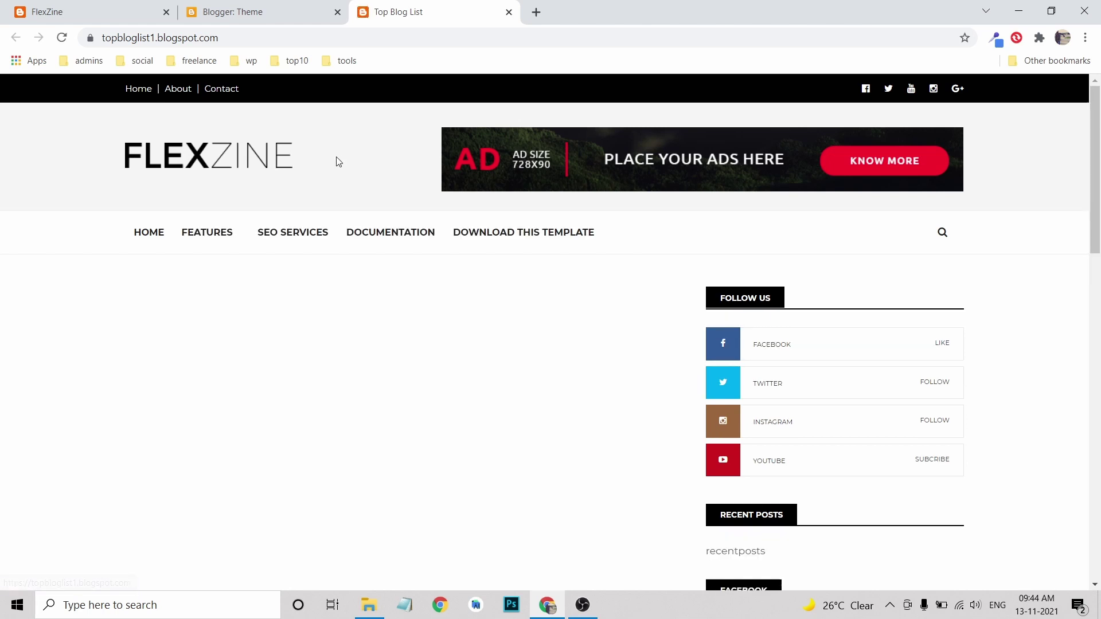
pyautogui.click(114, 13)
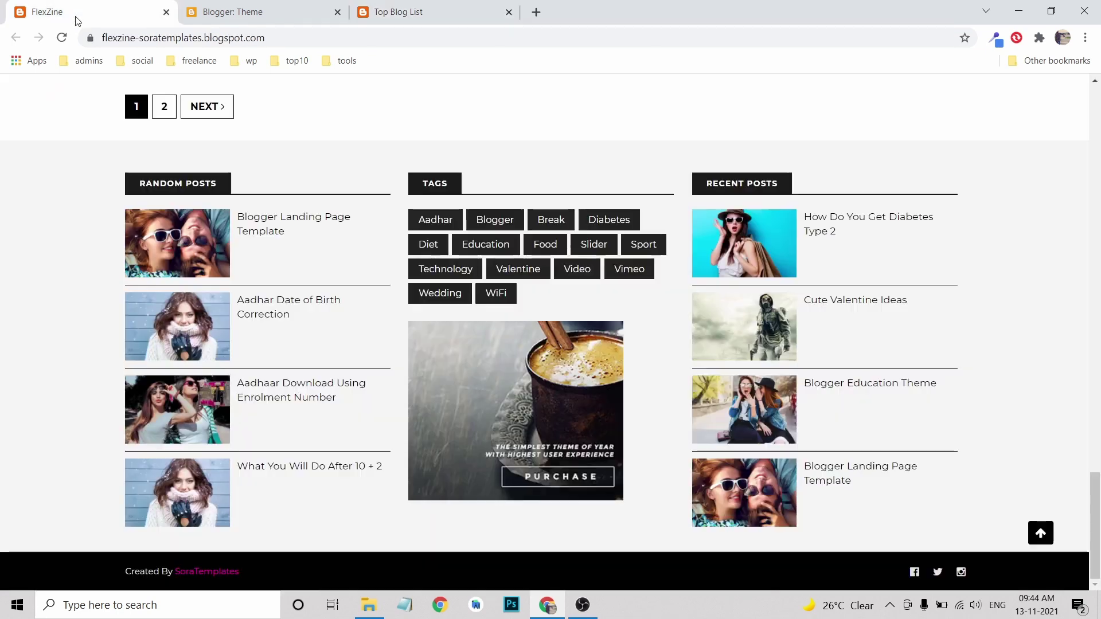
pyautogui.scroll(10, 321, 189)
pyautogui.scroll(6, 338, 207)
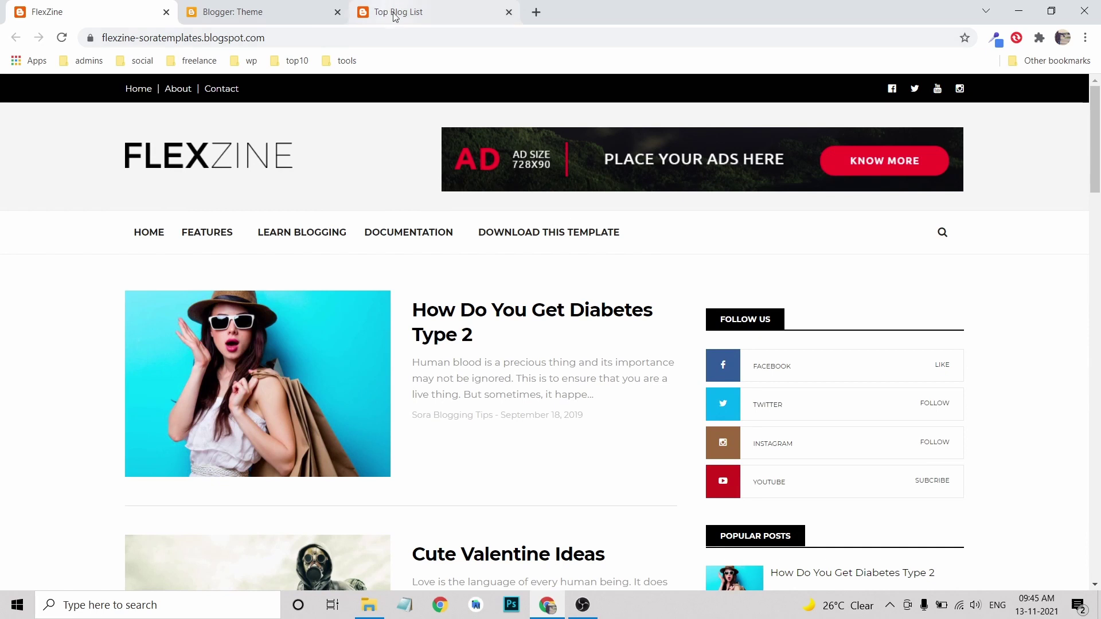
pyautogui.click(373, 13)
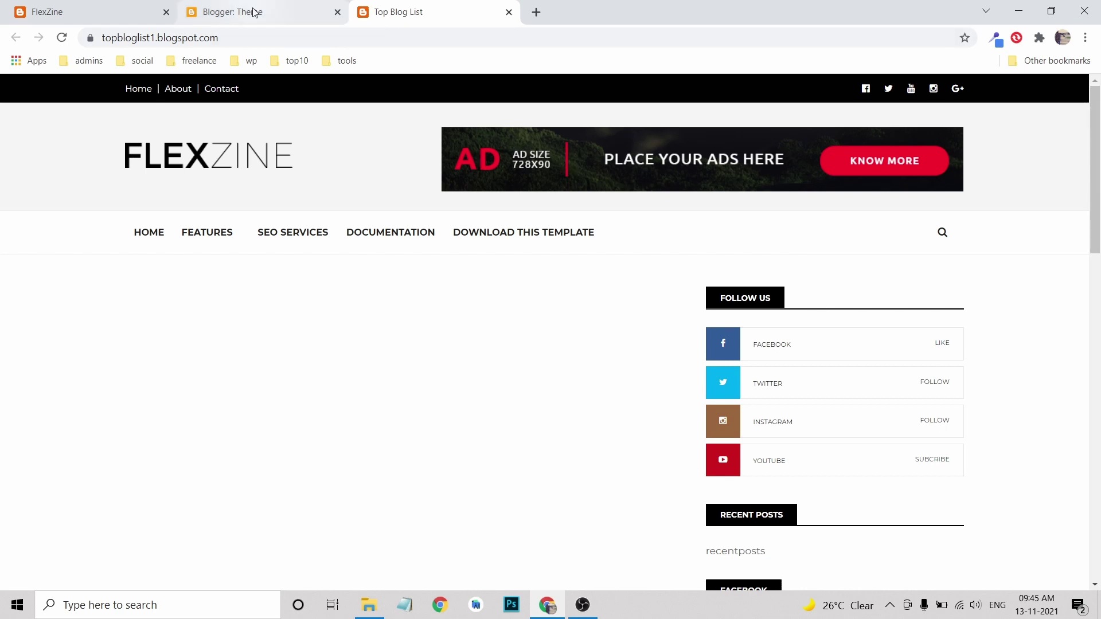
# - Review the live blog's header, main menu and sidebar widgets down to the About Me section
pyautogui.click(304, 18)
pyautogui.scroll(5, 552, 229)
pyautogui.hotkey('ctrl', 'Tab')
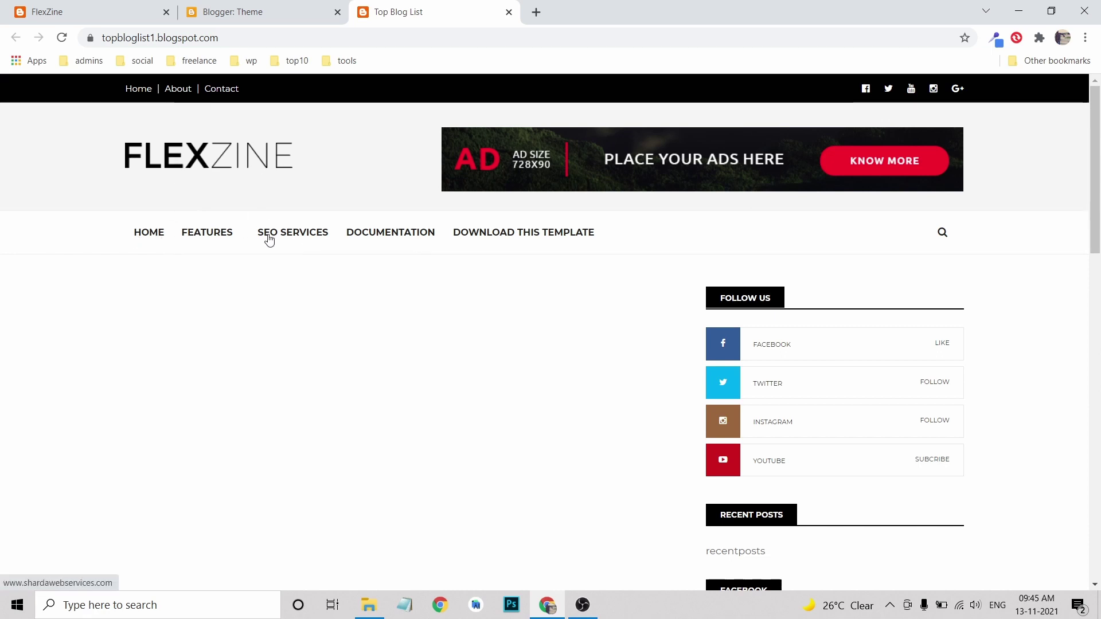
pyautogui.scroll(-4, 760, 263)
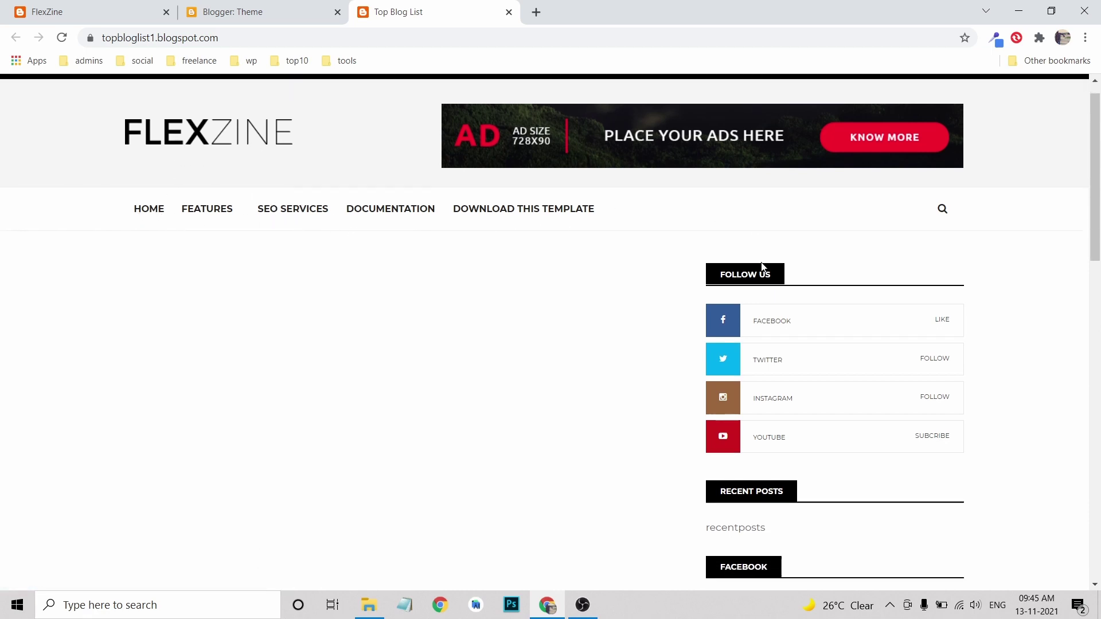
pyautogui.scroll(-5, 783, 255)
pyautogui.scroll(-5, 785, 260)
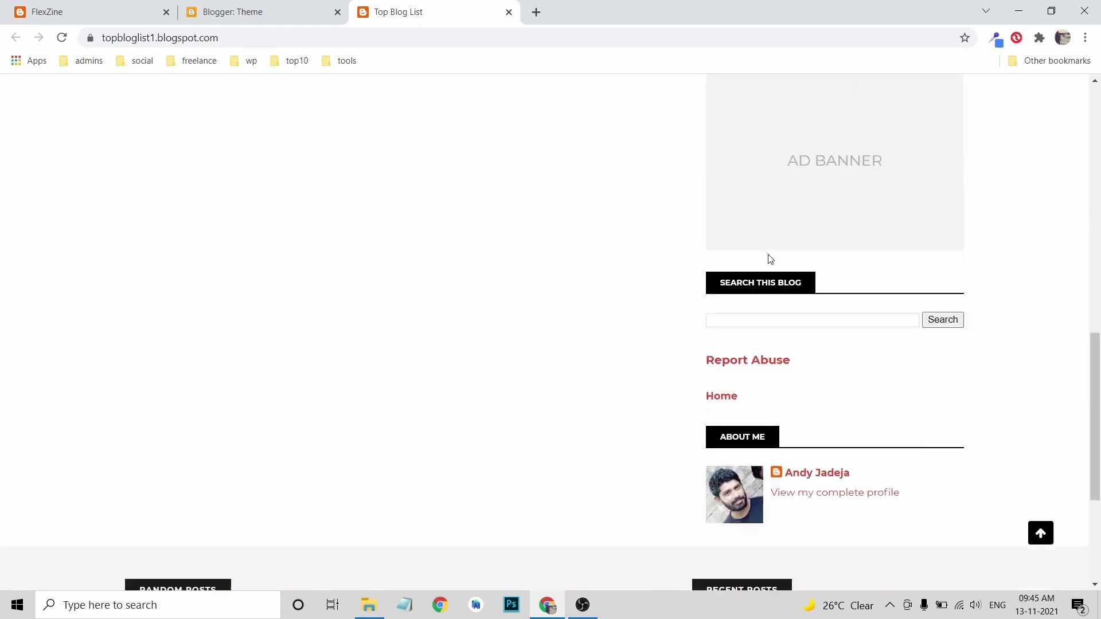
# - Open the blog's Layout settings and match the Logo section with the logo on the live page
pyautogui.click(256, 13)
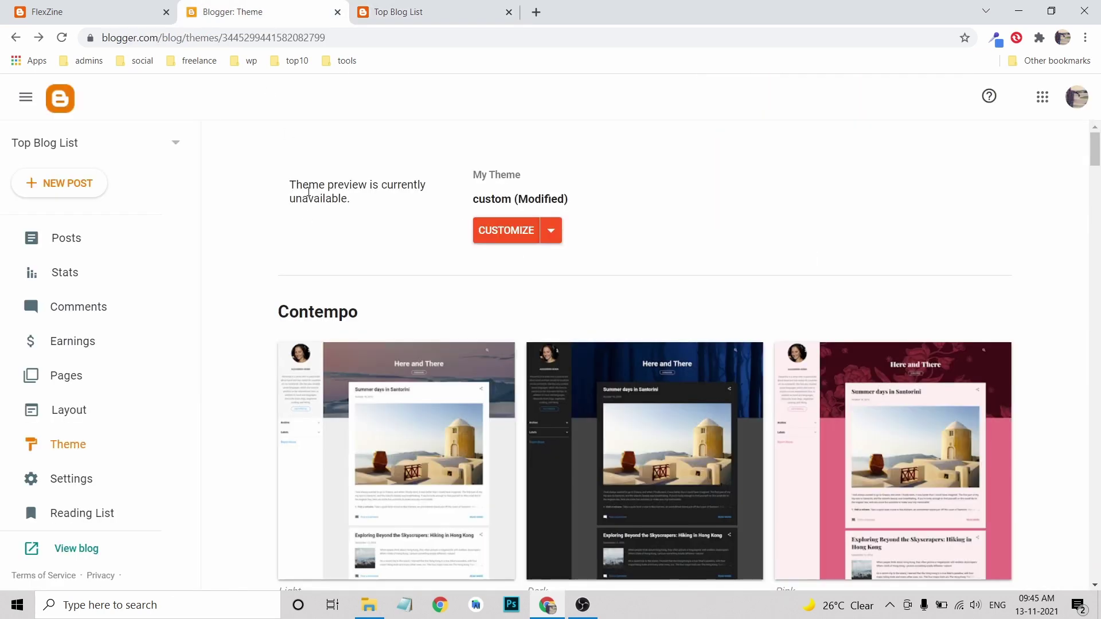
pyautogui.click(70, 411)
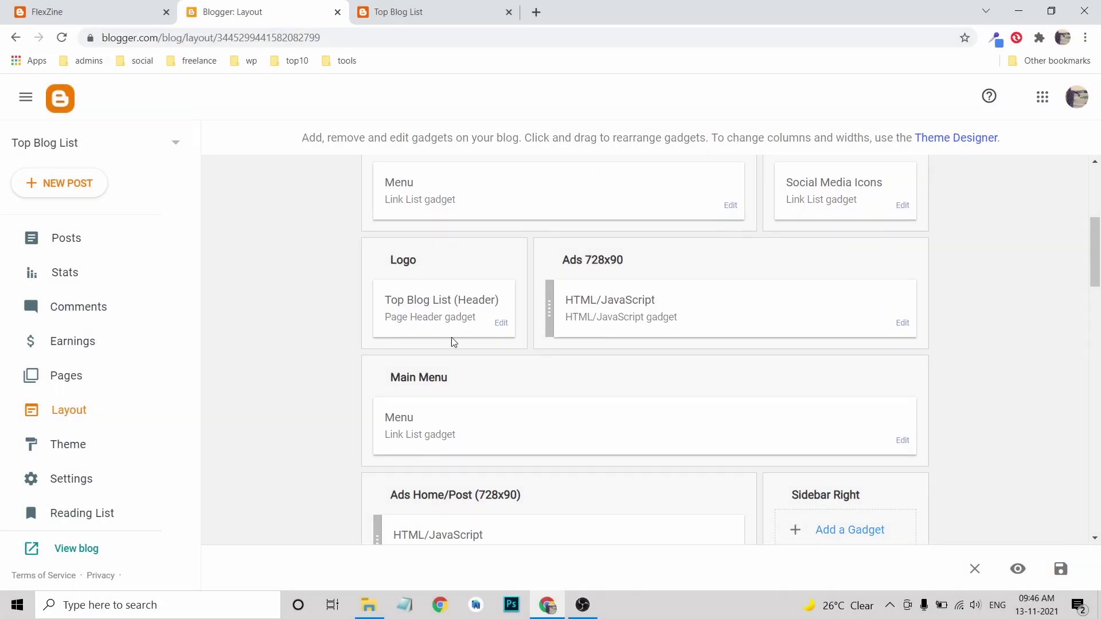
pyautogui.click(423, 12)
pyautogui.scroll(10, 309, 182)
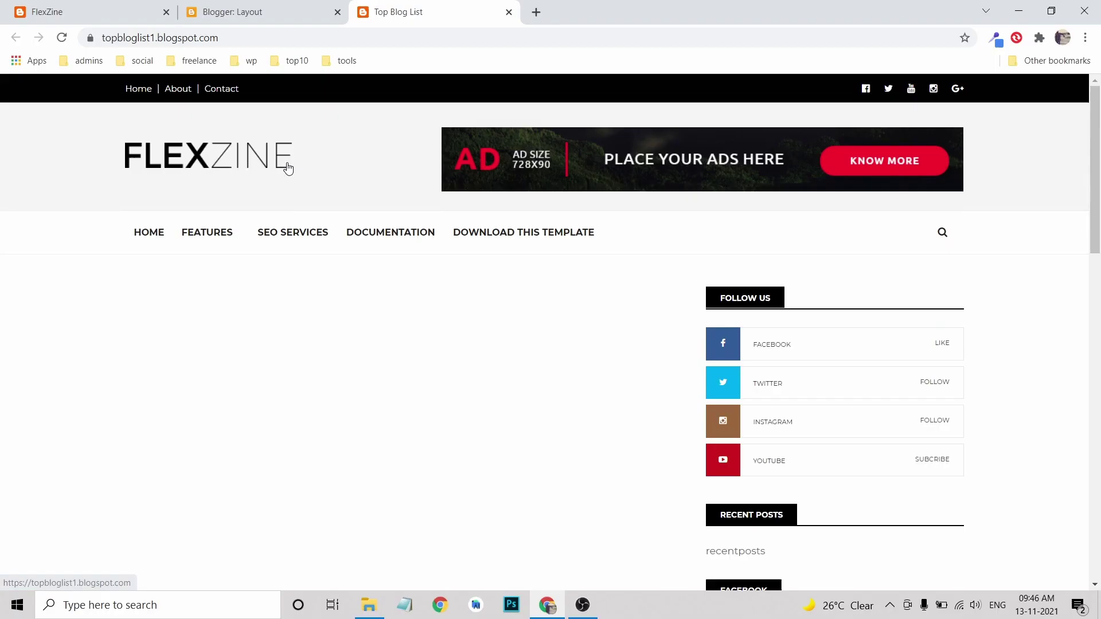
pyautogui.click(272, 14)
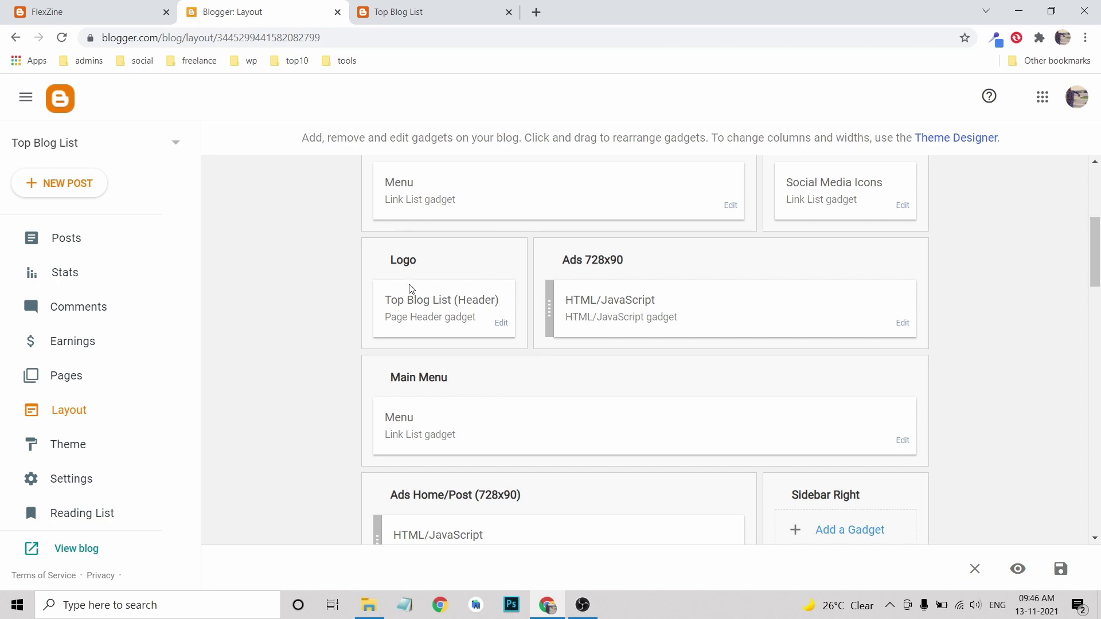
# - Replace the image in the Logo section's header gadget with Logo TransParent.png uploaded from the computer, and save the gadget
pyautogui.click(501, 325)
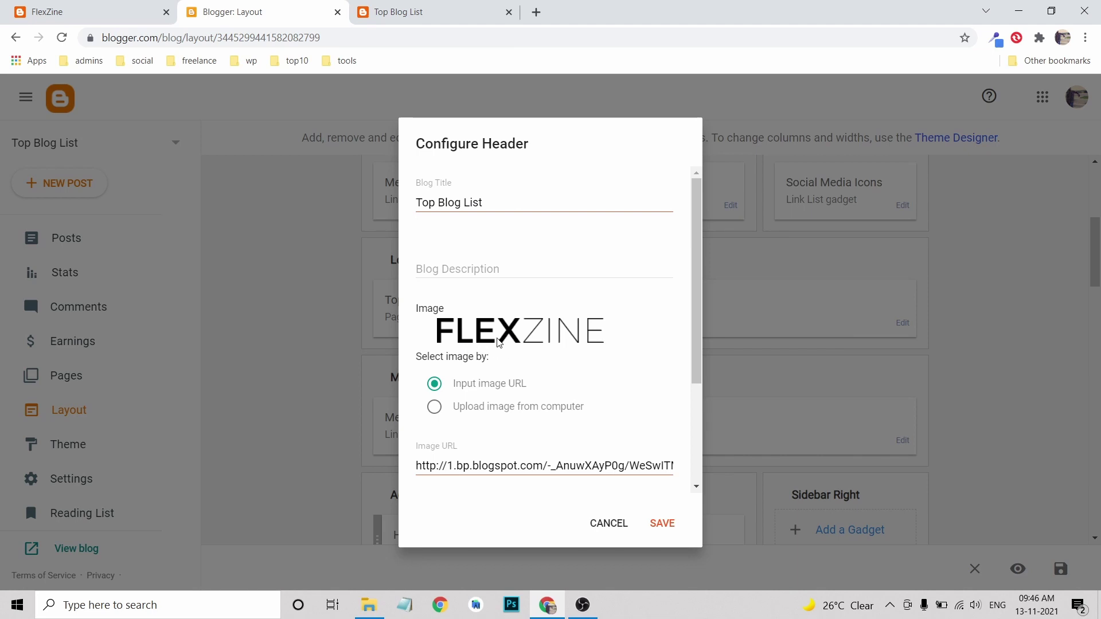
pyautogui.scroll(-3, 499, 343)
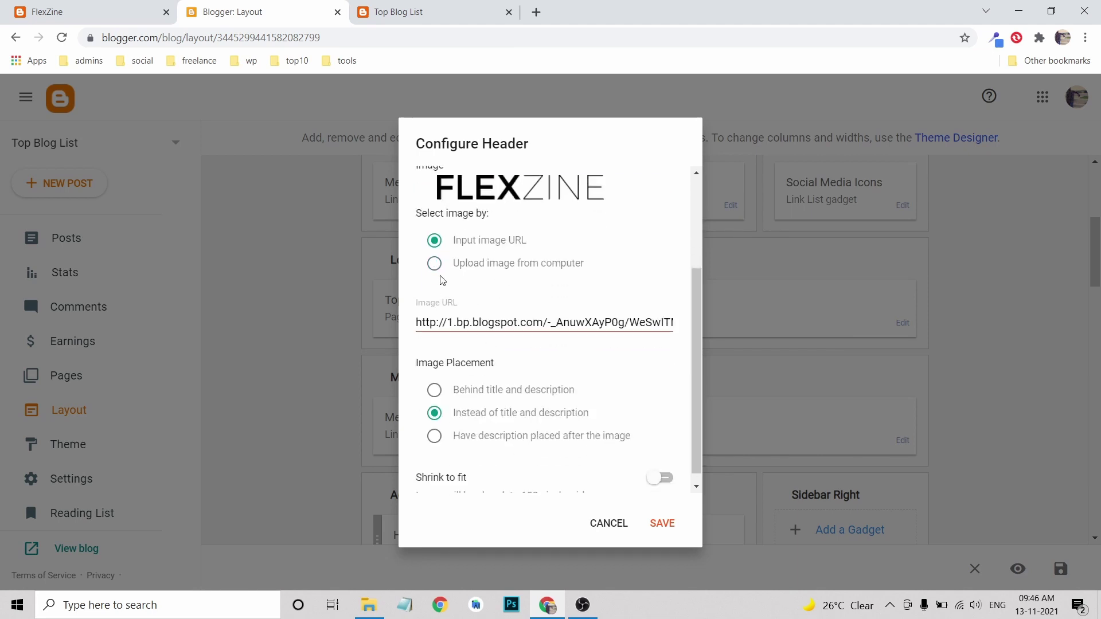
pyautogui.click(435, 263)
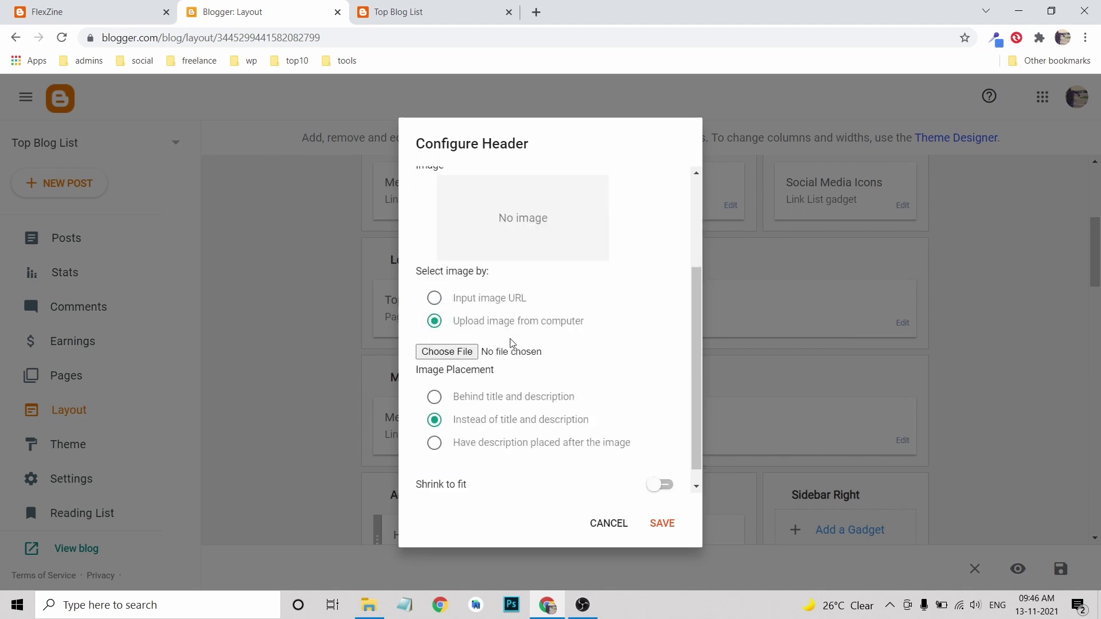
pyautogui.click(510, 350)
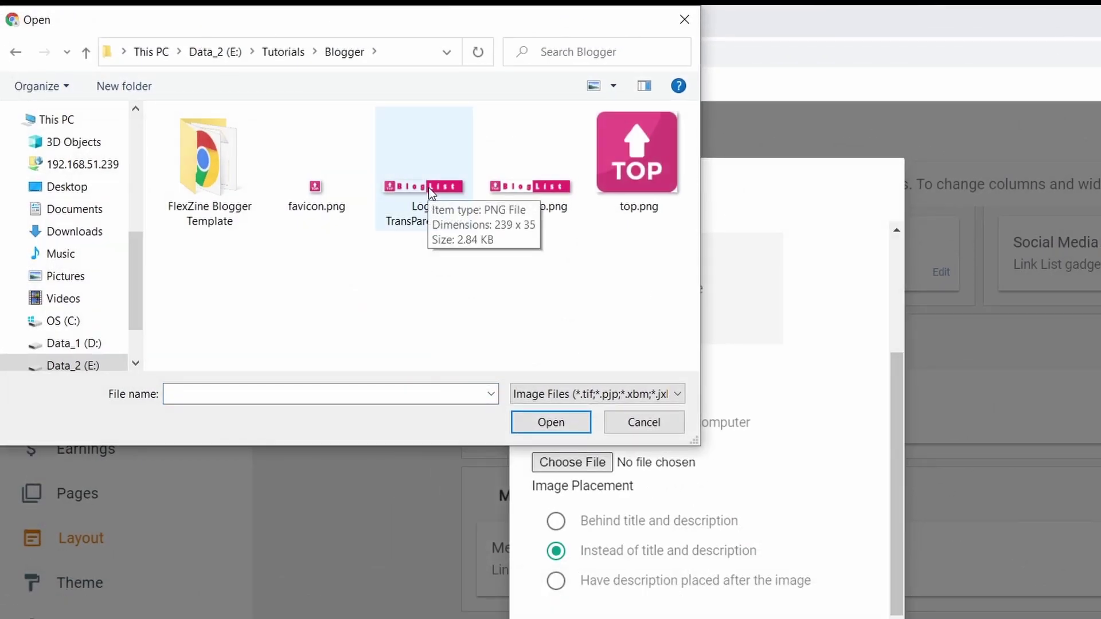
pyautogui.click(429, 188)
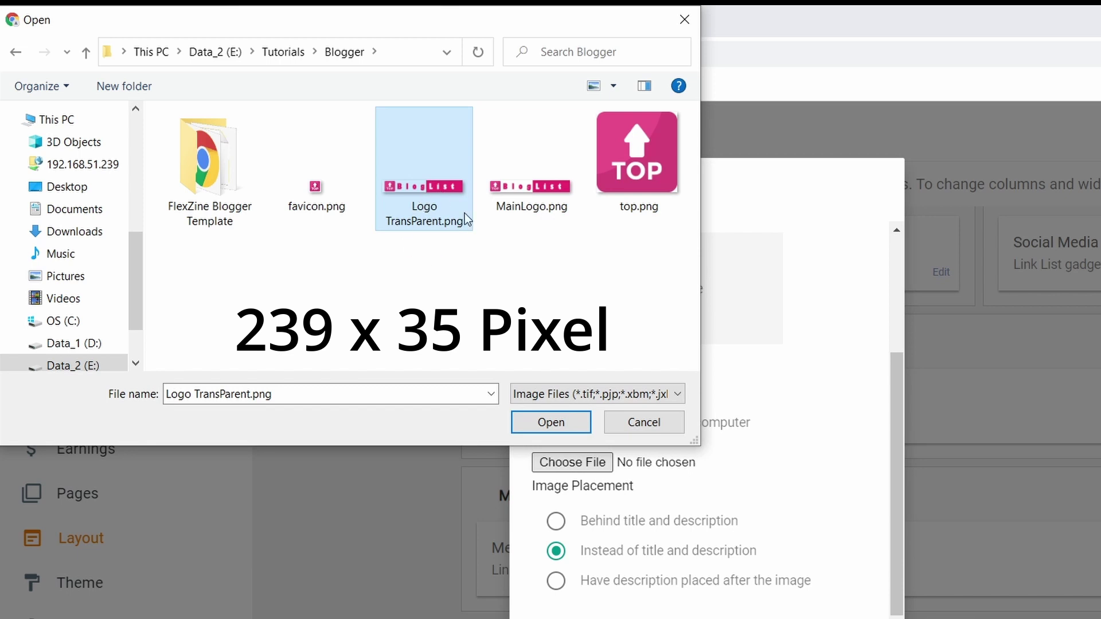
pyautogui.click(573, 425)
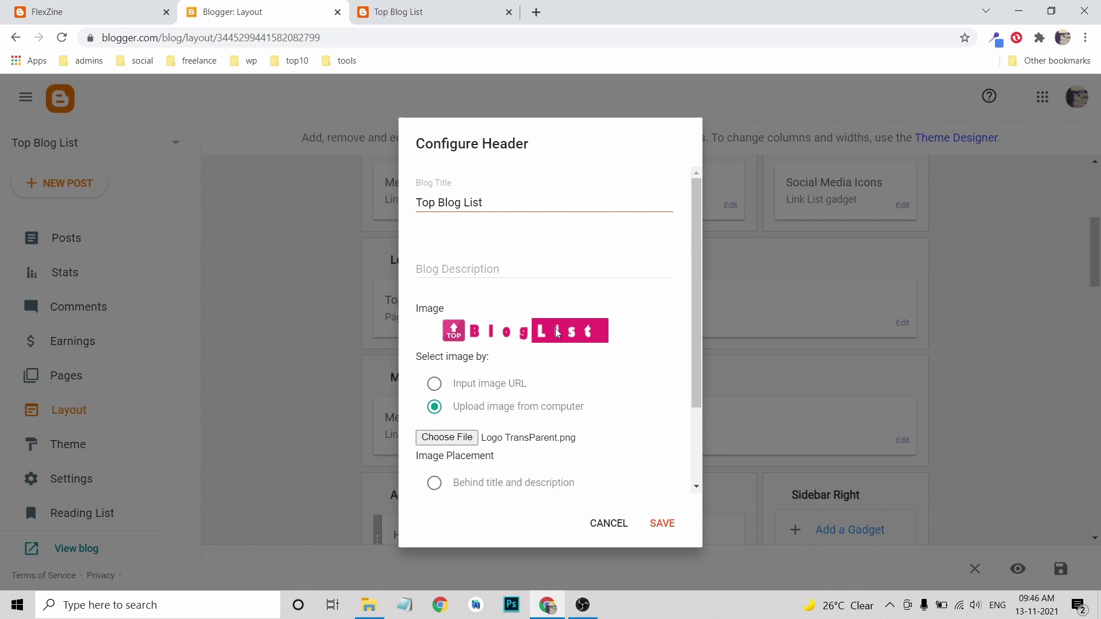
pyautogui.scroll(-2, 552, 332)
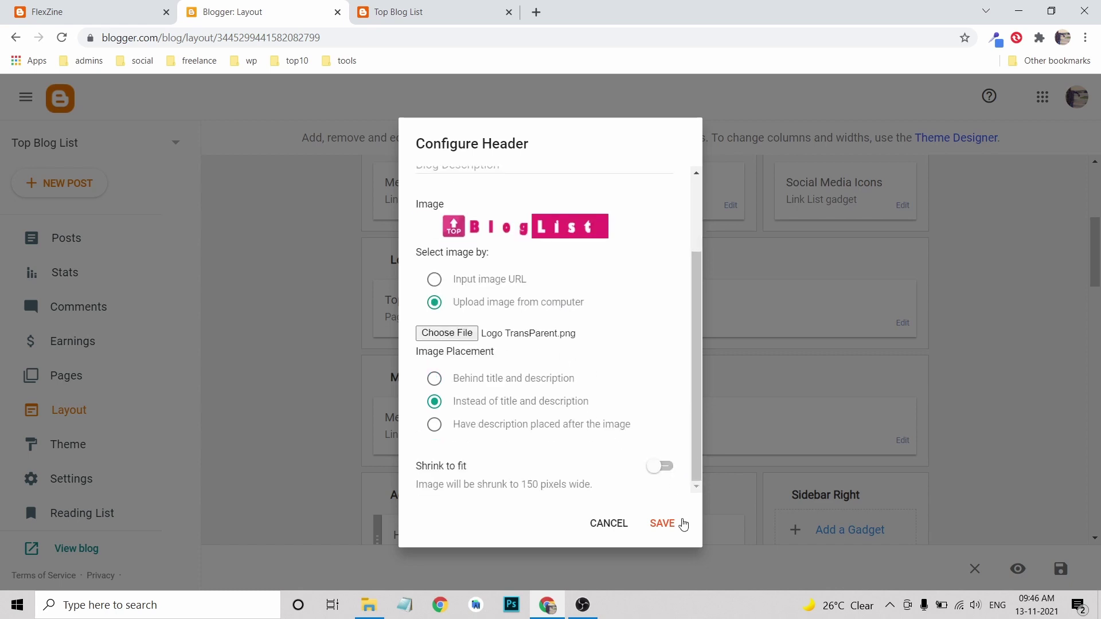
pyautogui.click(663, 524)
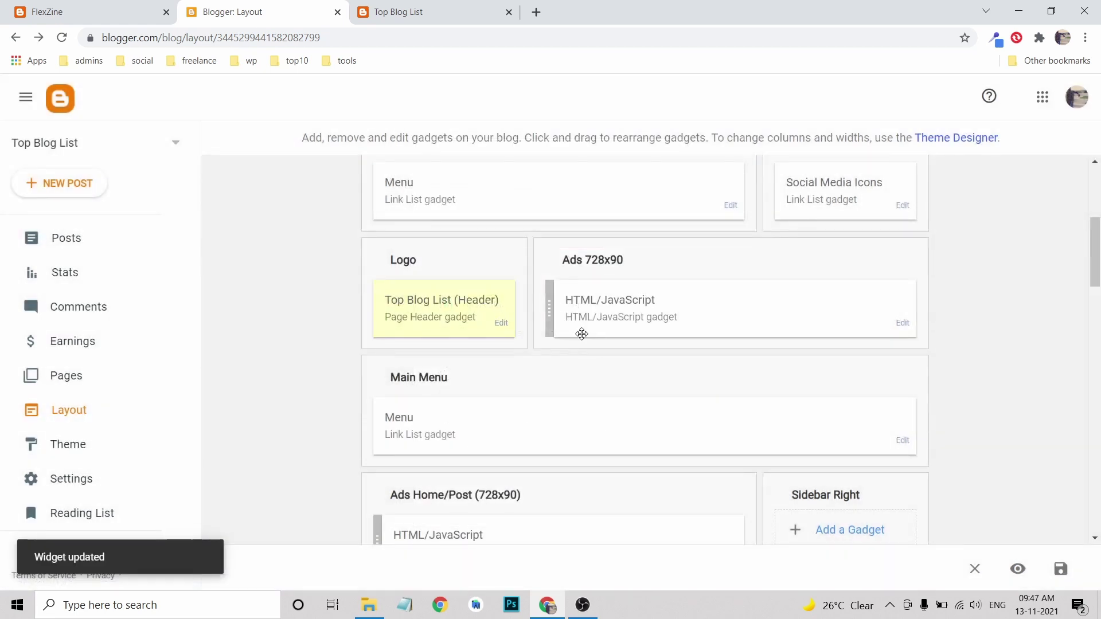
# - Reload the live blog to check the new logo, and return to the layout
pyautogui.click(369, 19)
pyautogui.click(60, 46)
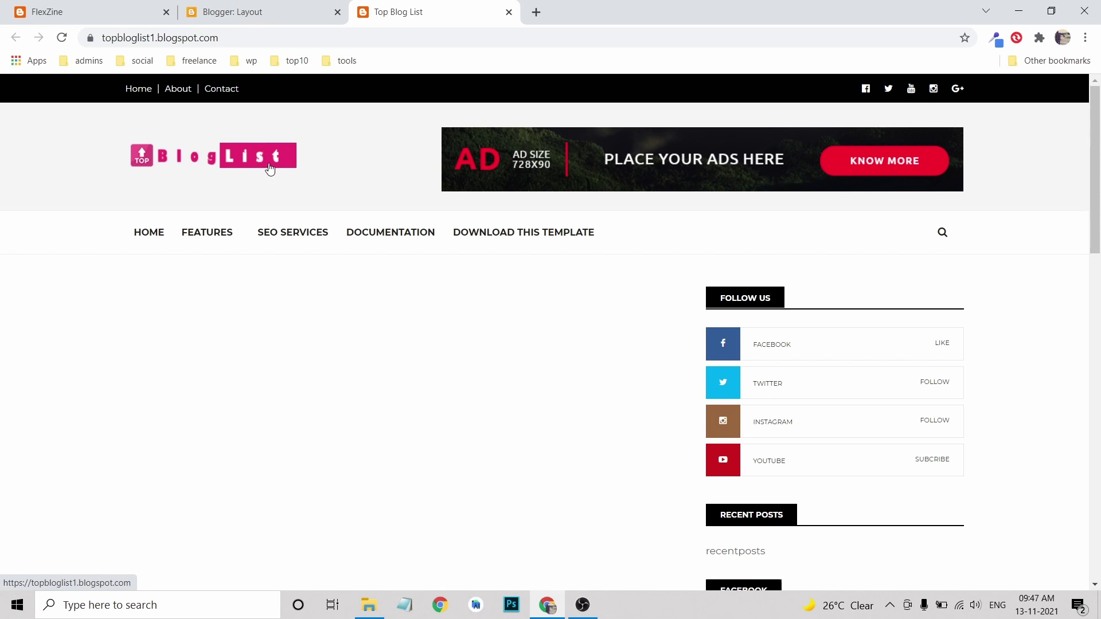
pyautogui.click(295, 18)
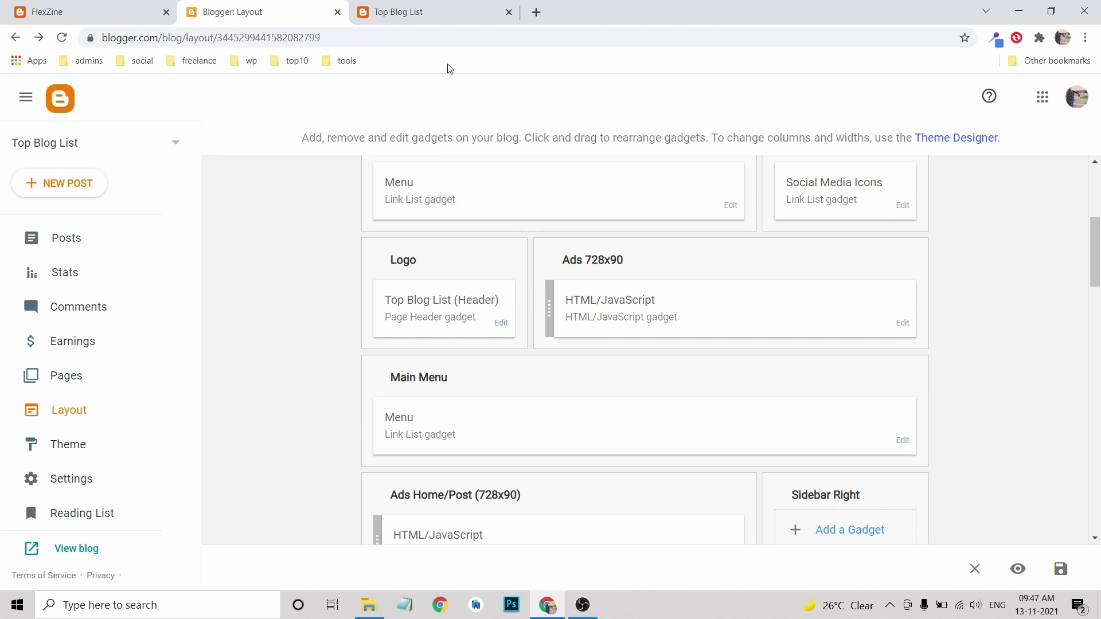
# - Compare the live blog's ad banner, main menu and sidebar with the matching gadgets in the layout
pyautogui.click(449, 17)
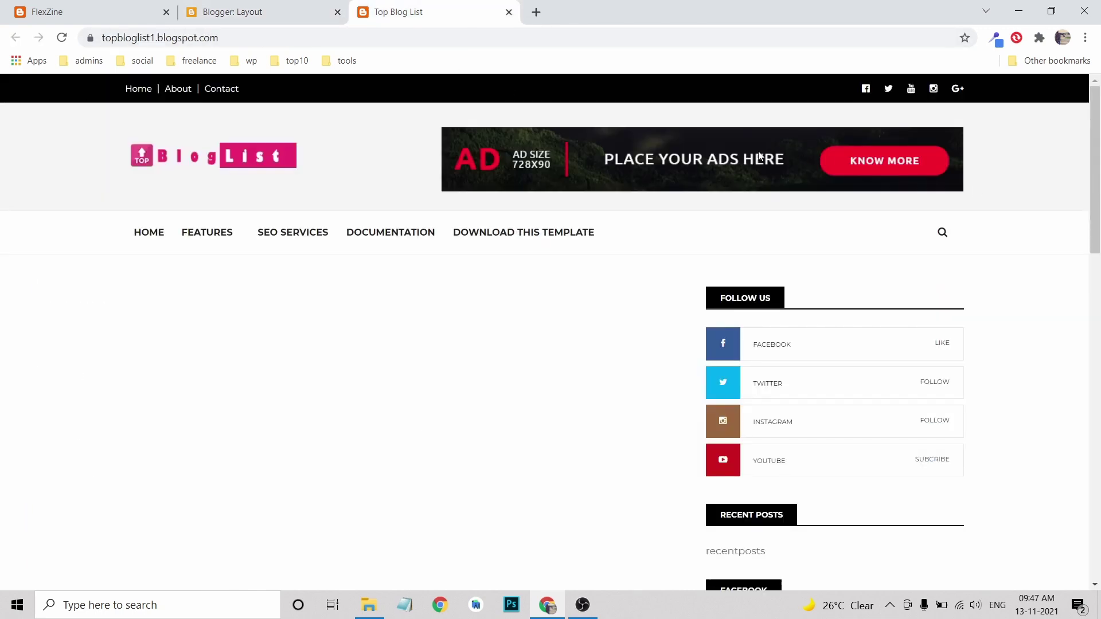
pyautogui.click(277, 15)
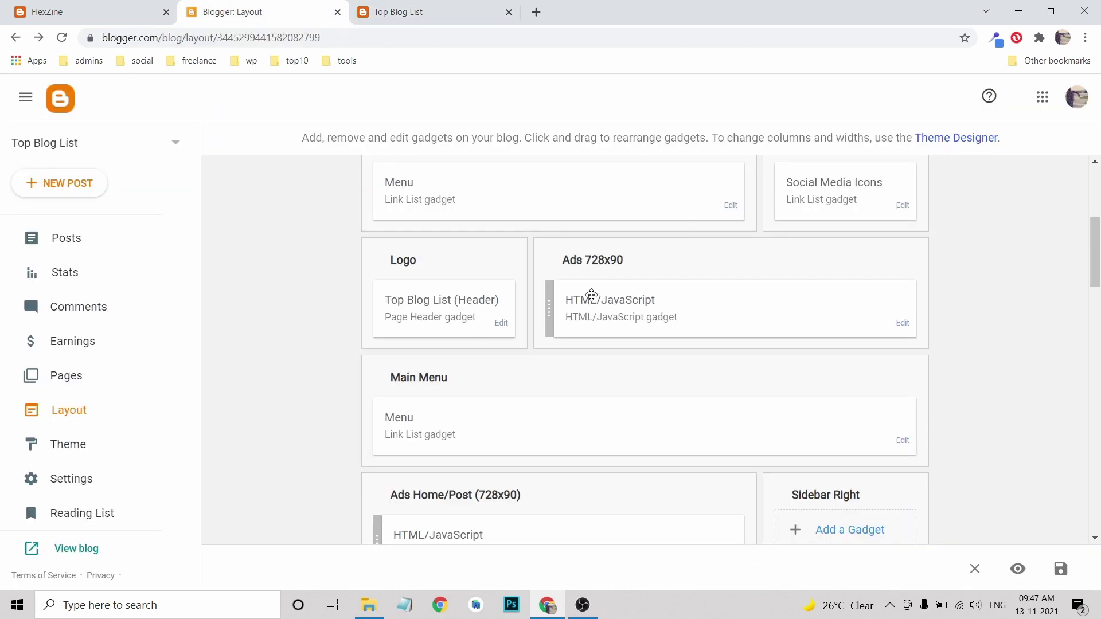
pyautogui.scroll(-1, 679, 304)
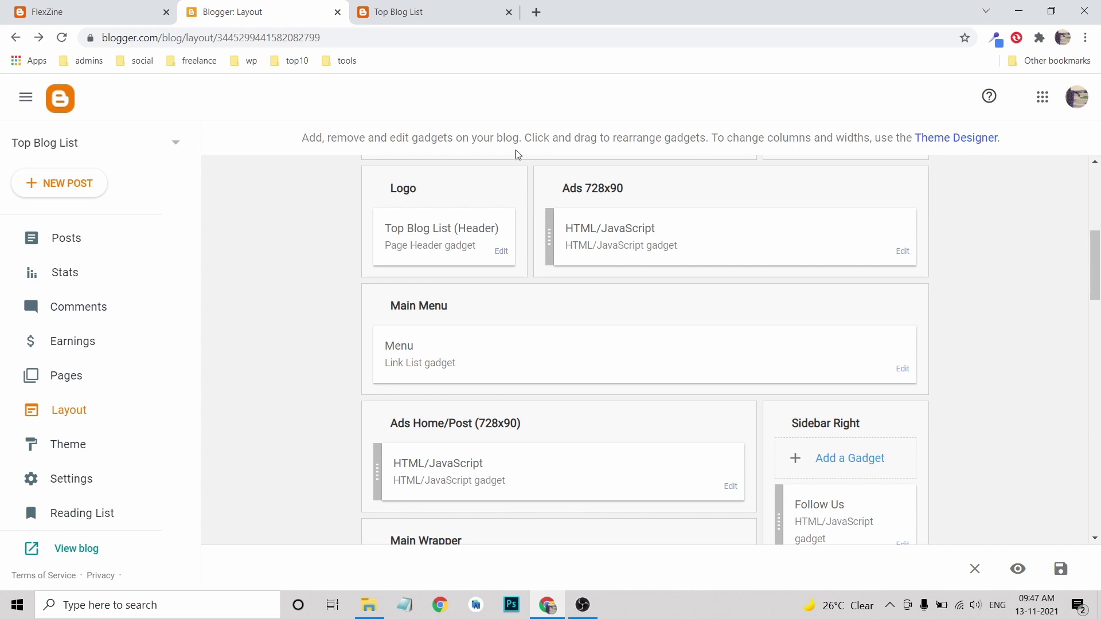
pyautogui.click(393, 15)
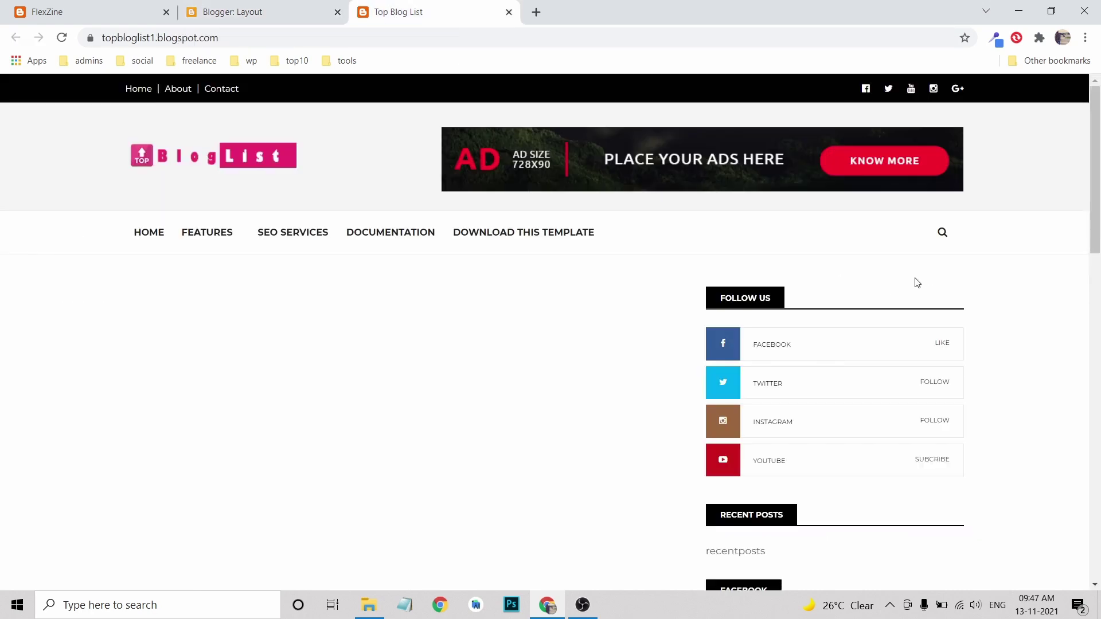
pyautogui.scroll(-1, 916, 280)
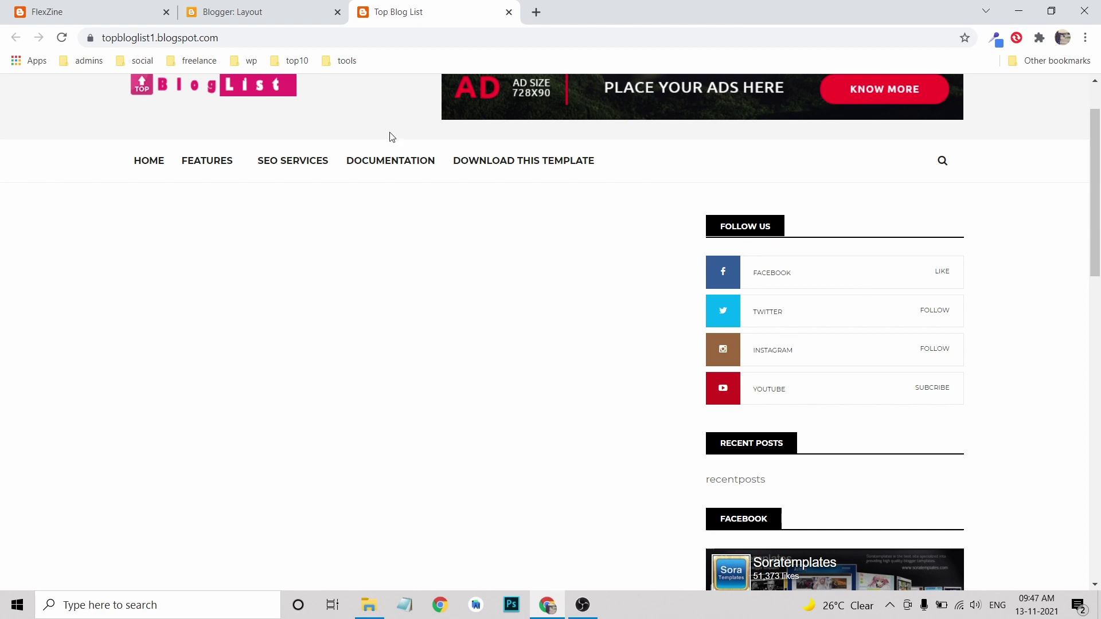
# - Open the sidebar's Follow Us gadget in the blog layout and examine the Facebook and Twitter addresses in its code
pyautogui.click(261, 13)
pyautogui.scroll(6, 849, 304)
pyautogui.scroll(-5, 854, 313)
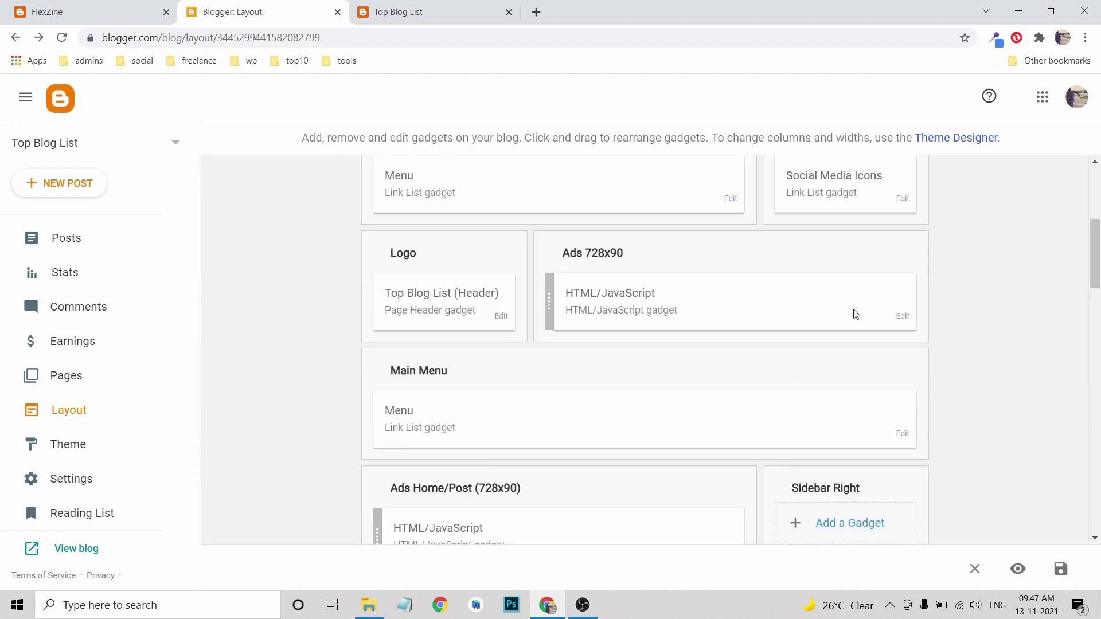
pyautogui.scroll(-5, 855, 314)
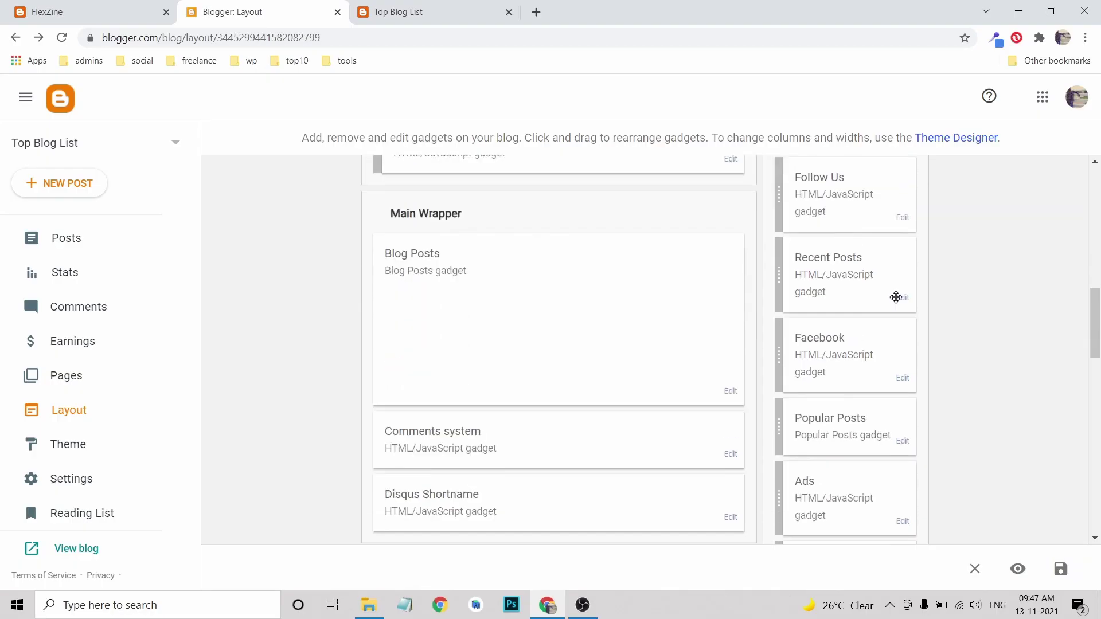
pyautogui.scroll(-1, 896, 295)
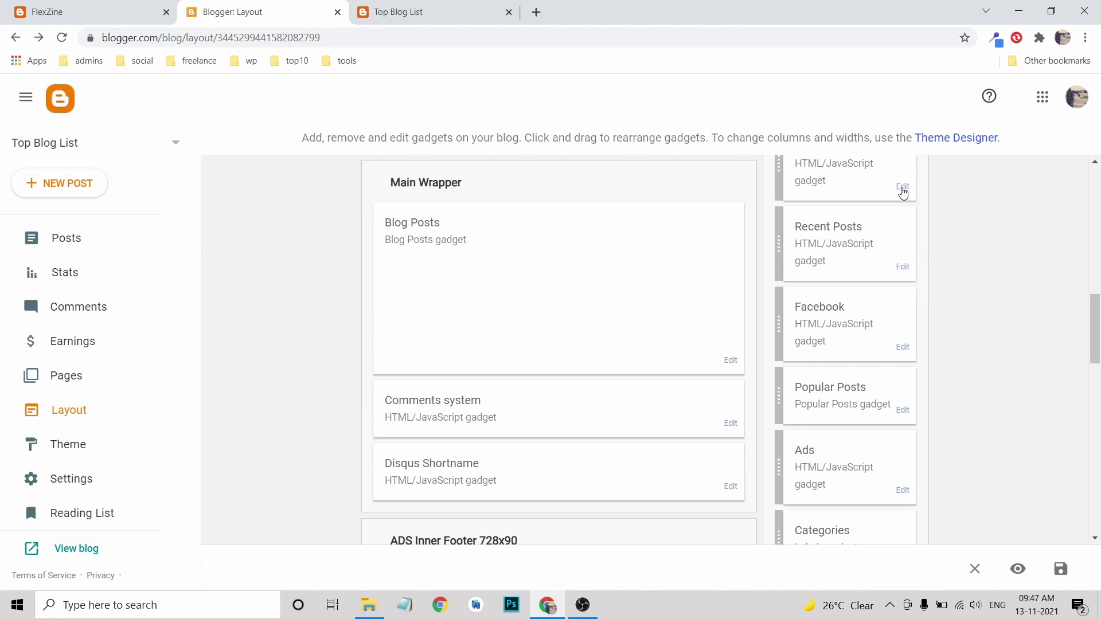
pyautogui.click(901, 190)
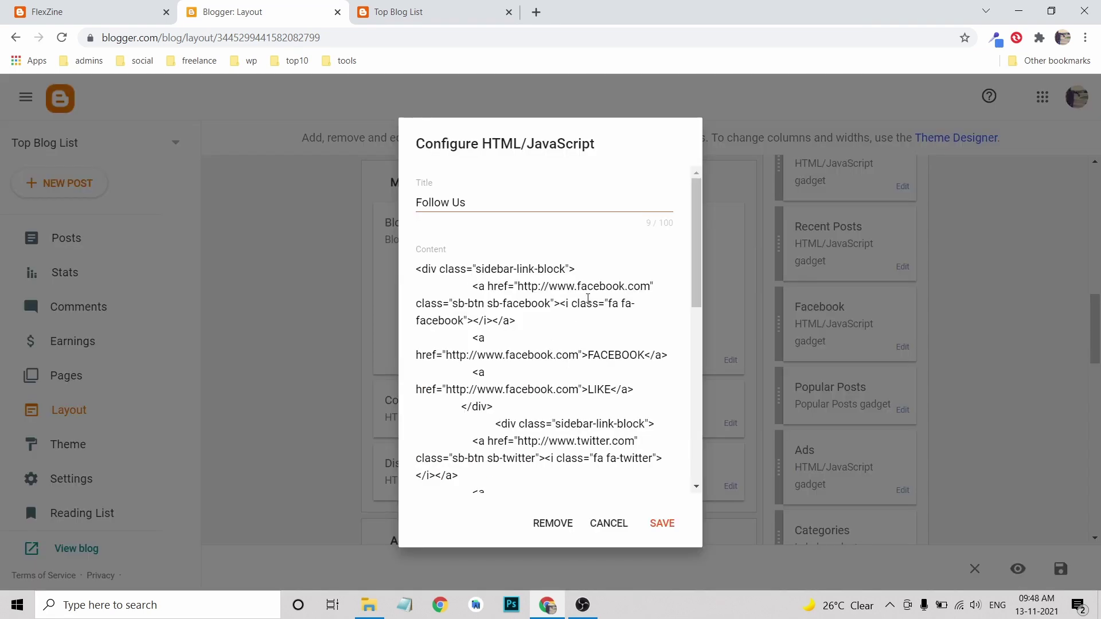
pyautogui.moveTo(544, 286); pyautogui.dragTo(598, 286)
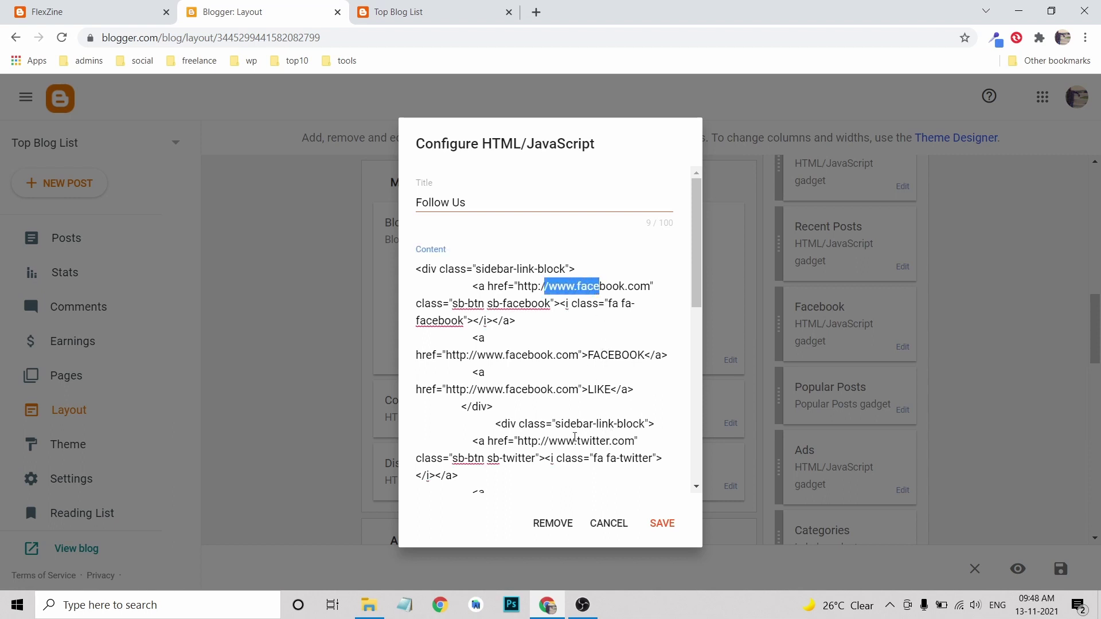
pyautogui.moveTo(575, 437); pyautogui.dragTo(611, 438)
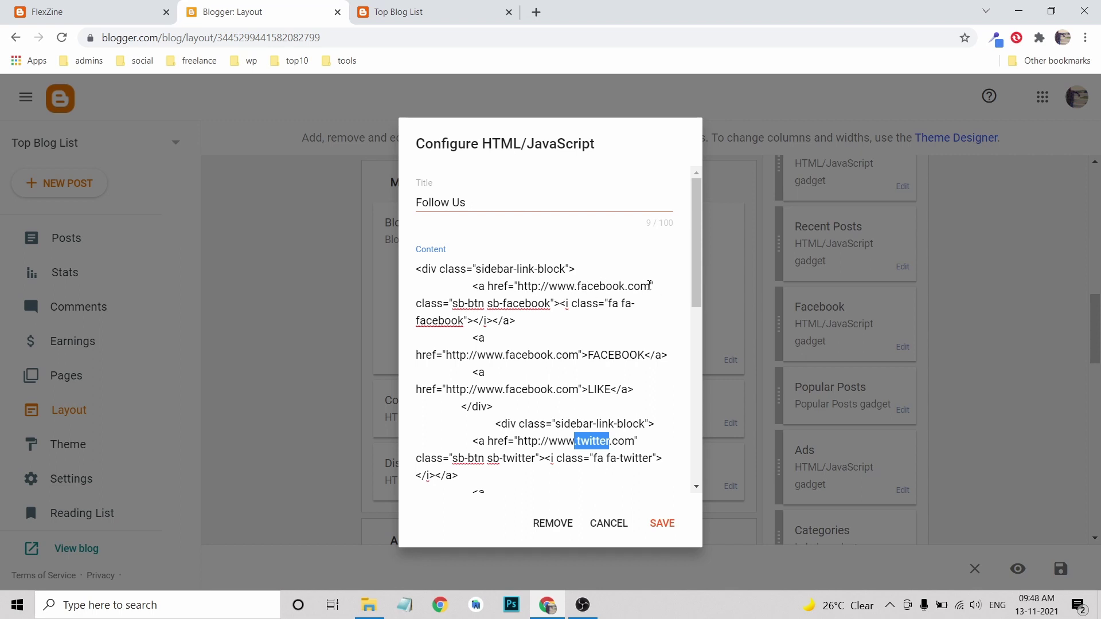
# - Test where the Follow Us section's Facebook icon leads on the live blog, and return to the gadget's code
pyautogui.click(420, 12)
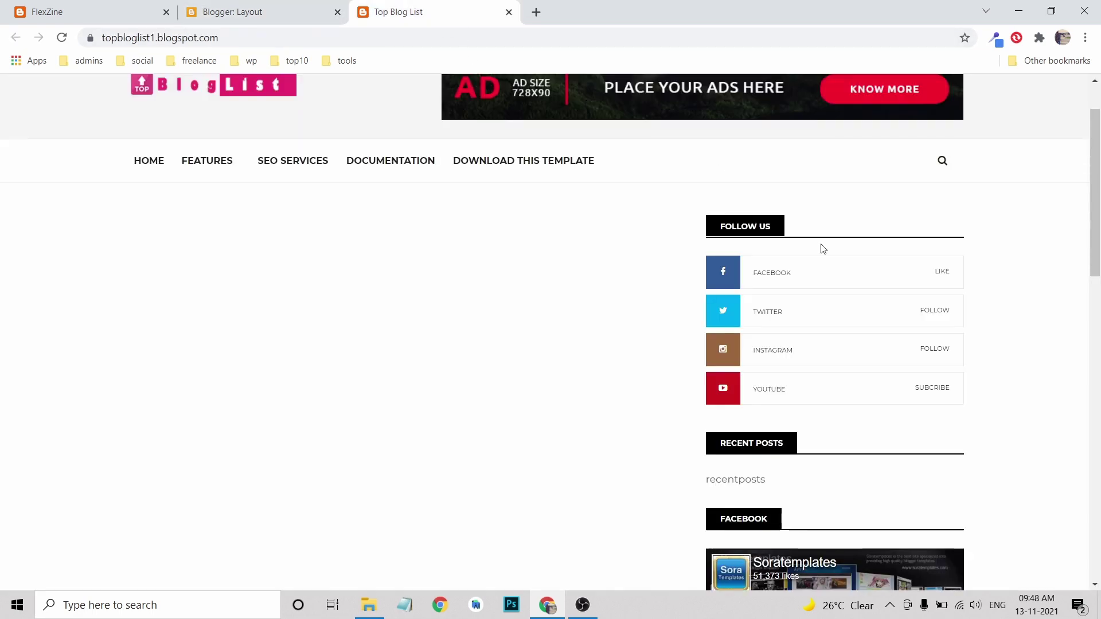
pyautogui.click(723, 278)
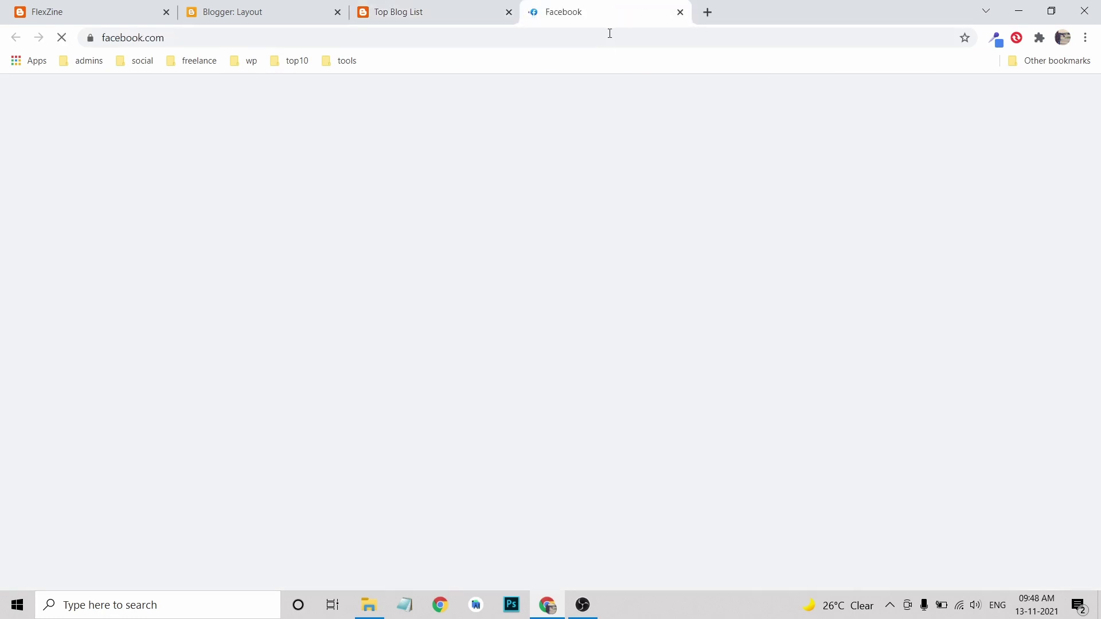
pyautogui.click(684, 15)
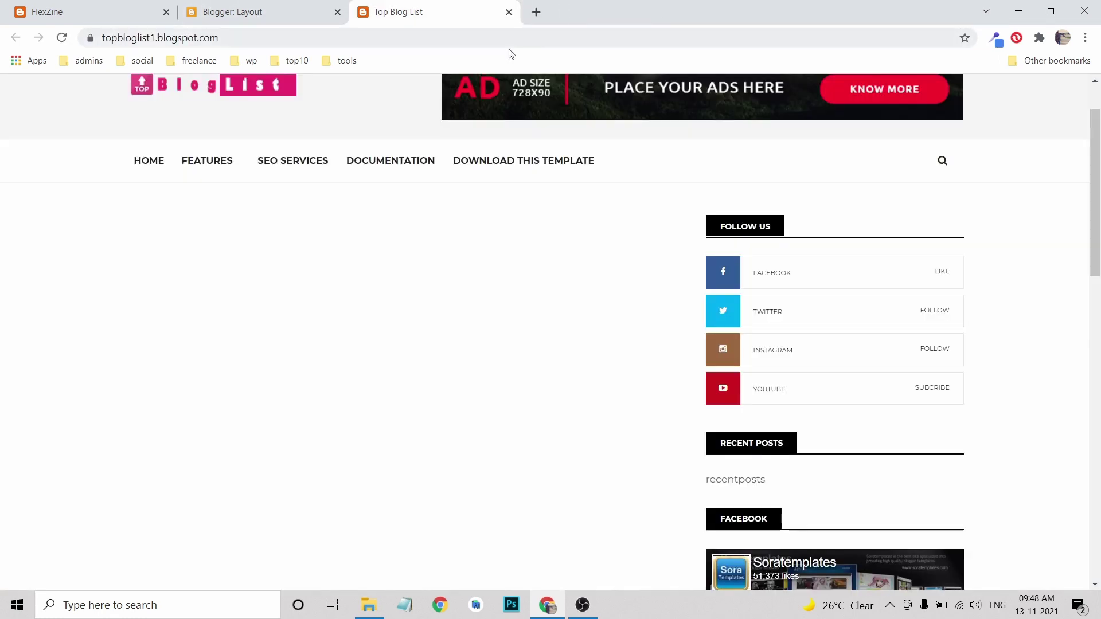
pyautogui.click(311, 16)
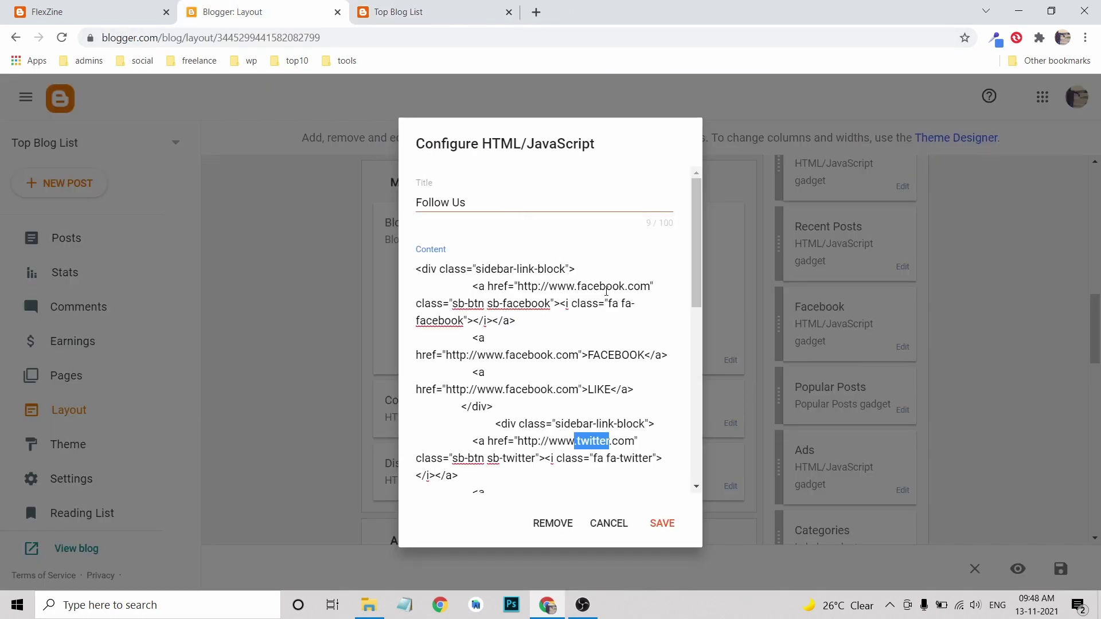
pyautogui.click(629, 288)
pyautogui.click(652, 286)
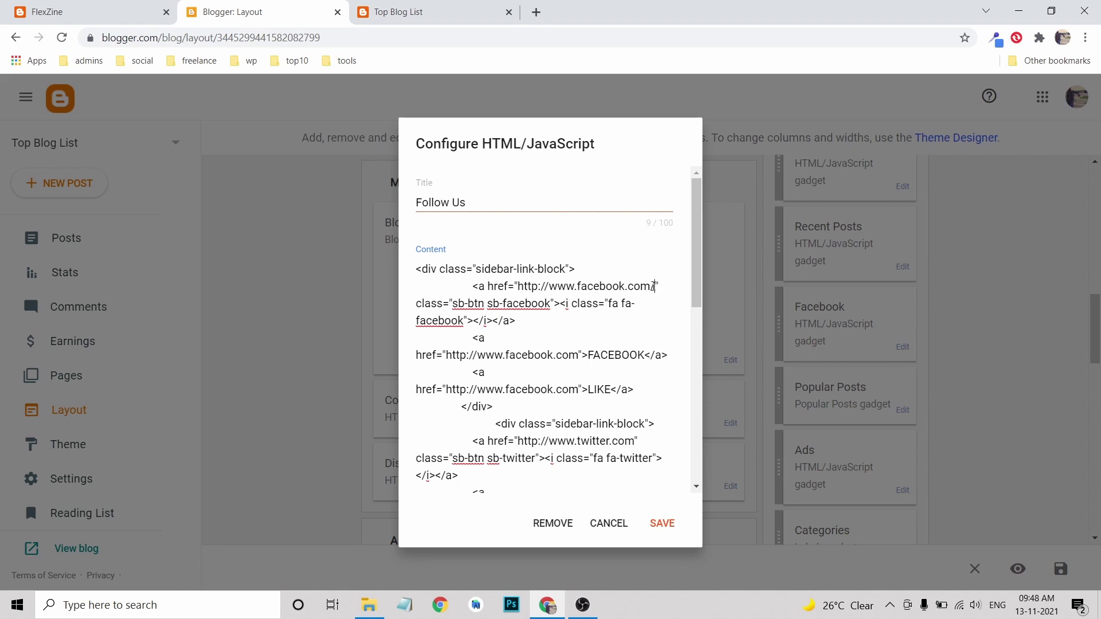
pyautogui.write('/username')
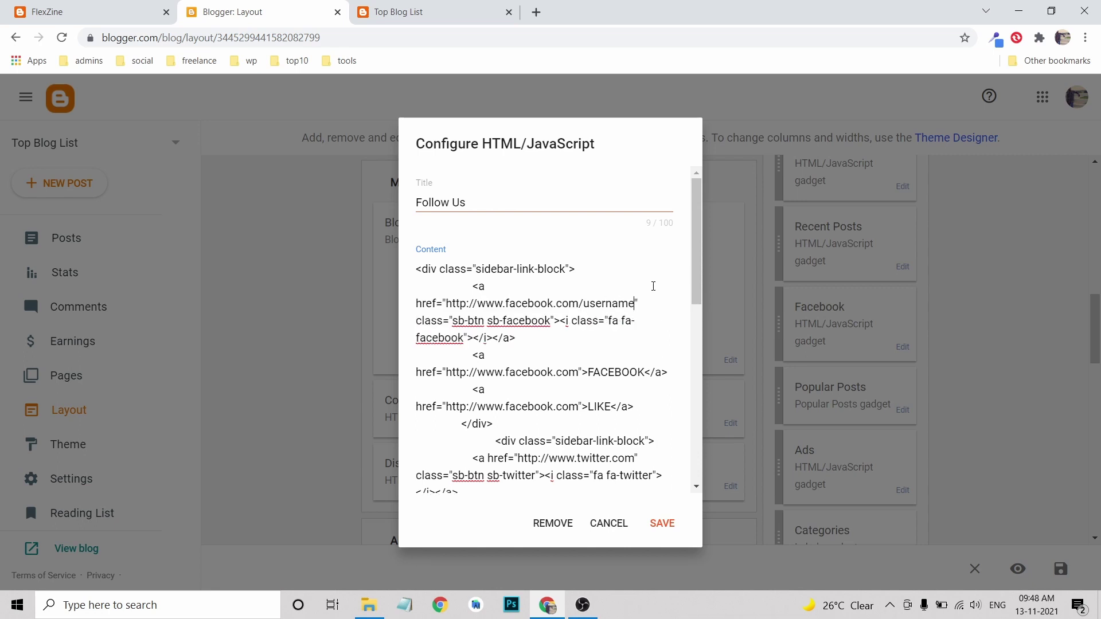
pyautogui.press('BackSpace')
pyautogui.press('BackSpace')
pyautogui.press('BackSpace')
pyautogui.press('BackSpace')
pyautogui.press('BackSpace')
pyautogui.press('BackSpace')
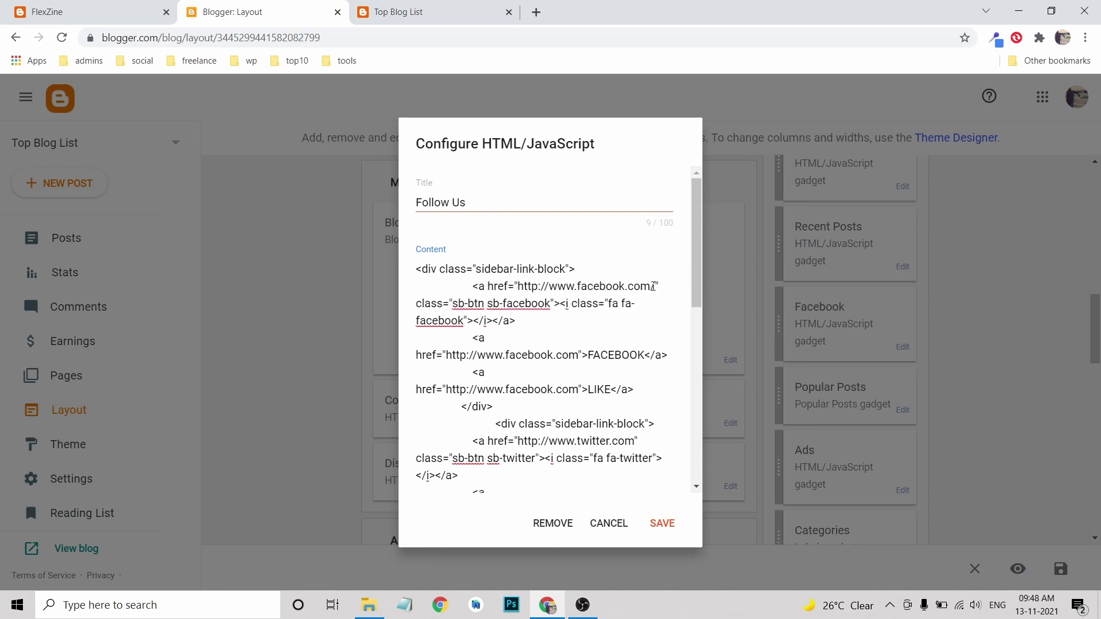
pyautogui.write('/halfdeveloper')
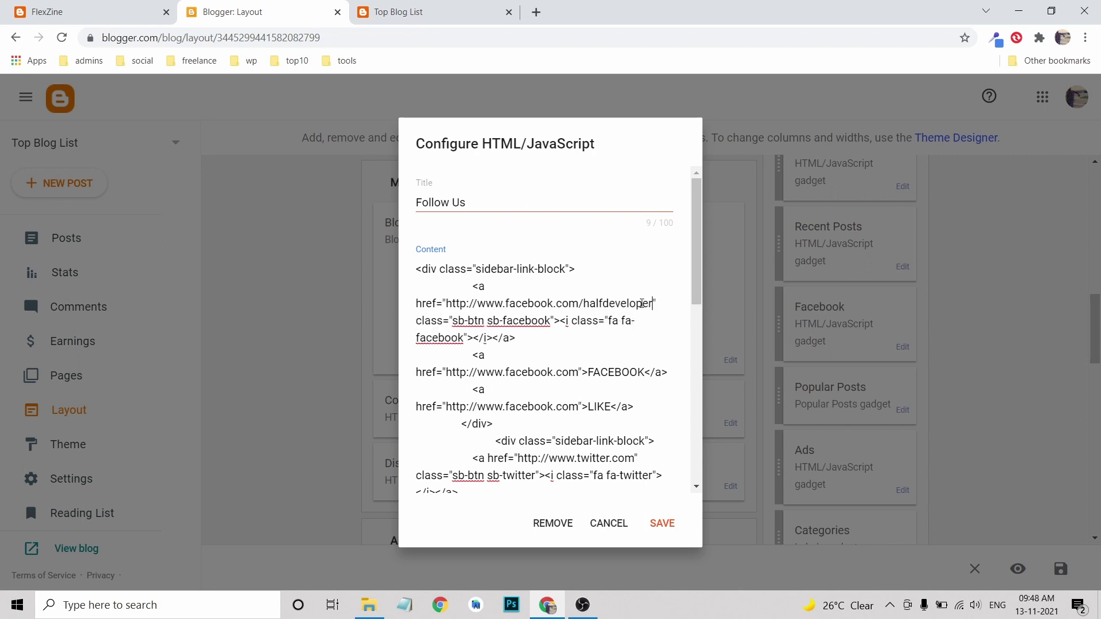
pyautogui.click(663, 523)
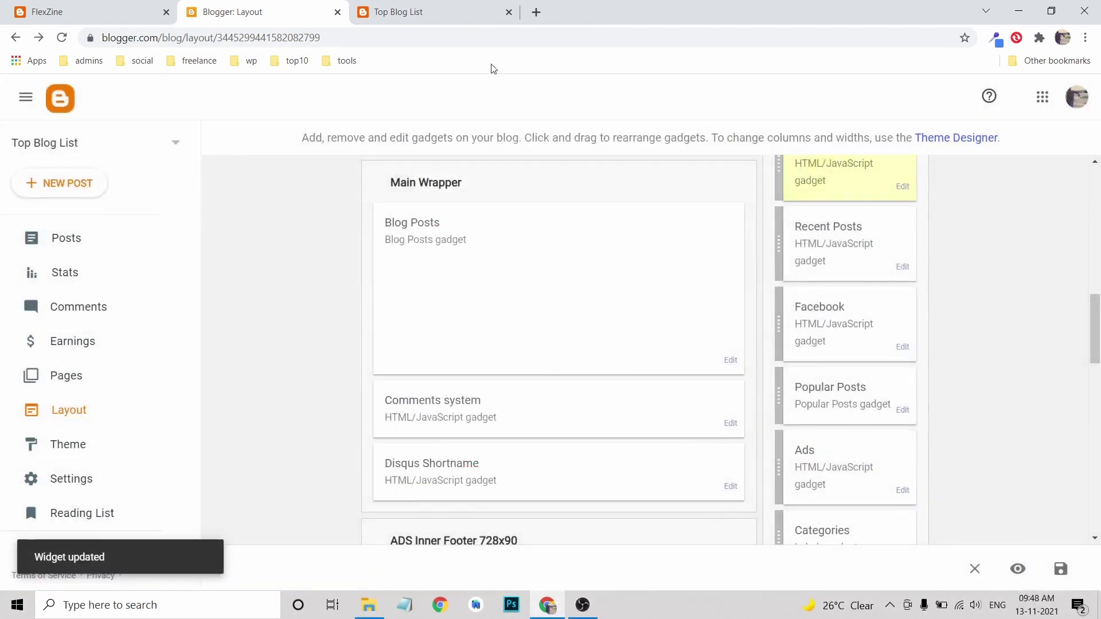
# - Reload the live blog, follow the Facebook icon to check the linked page, and close that page
pyautogui.click(404, 12)
pyautogui.click(61, 37)
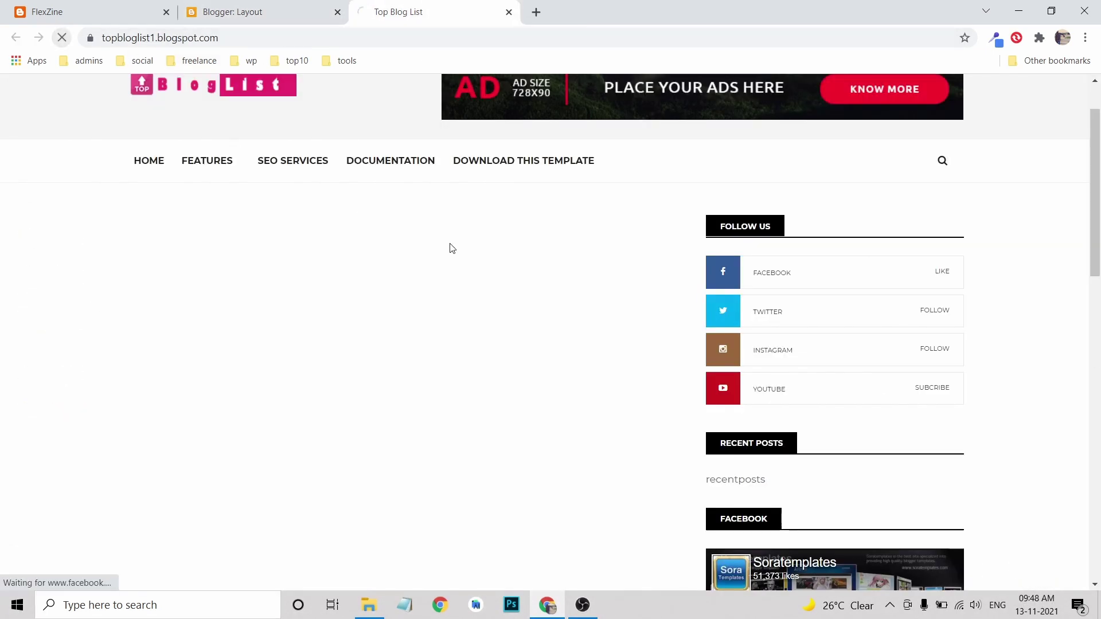
pyautogui.click(725, 275)
pyautogui.click(595, 11)
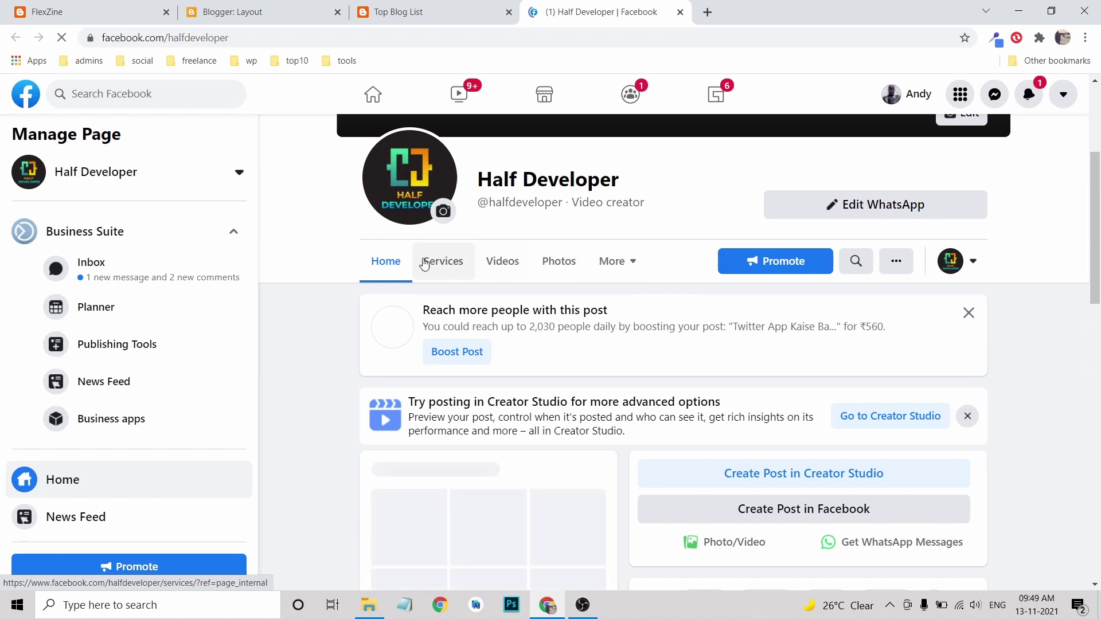
pyautogui.scroll(4, 493, 250)
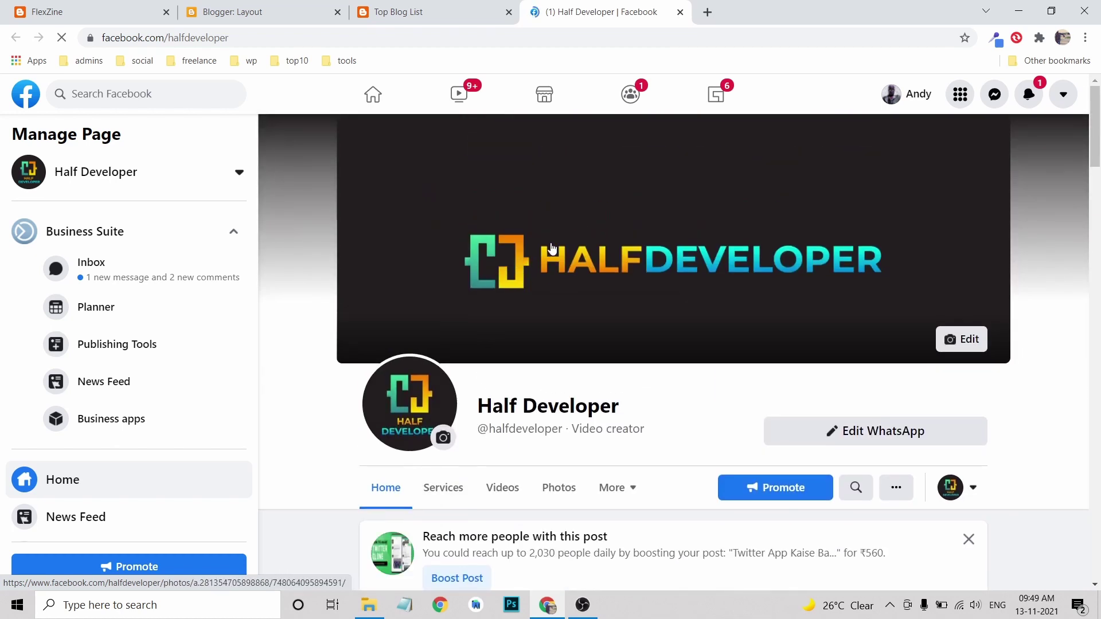
pyautogui.scroll(-5, 602, 255)
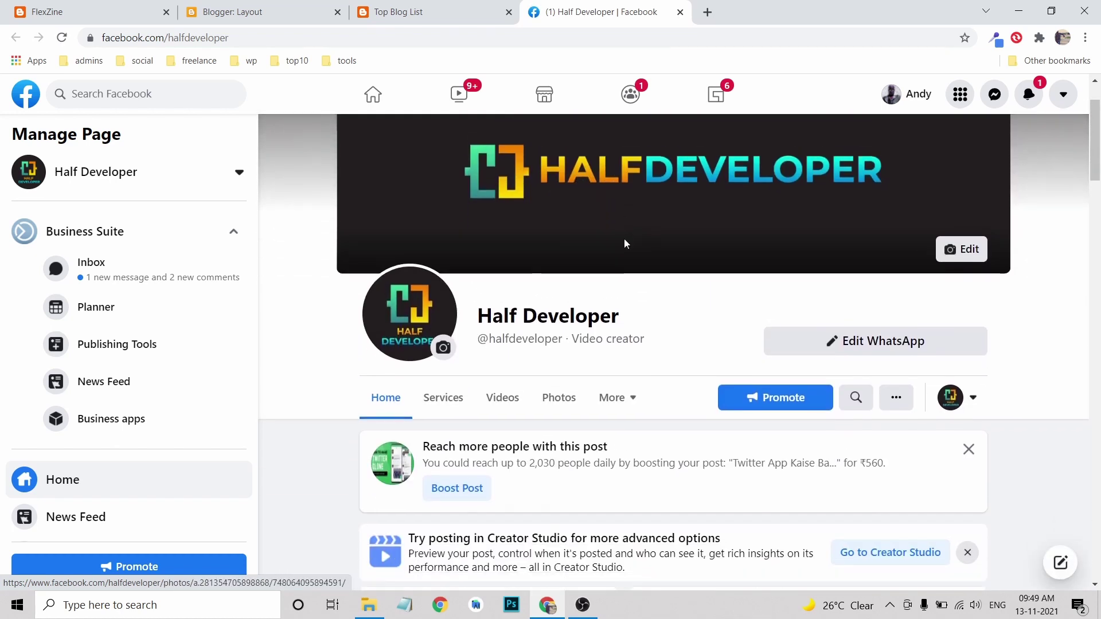
pyautogui.scroll(2, 641, 224)
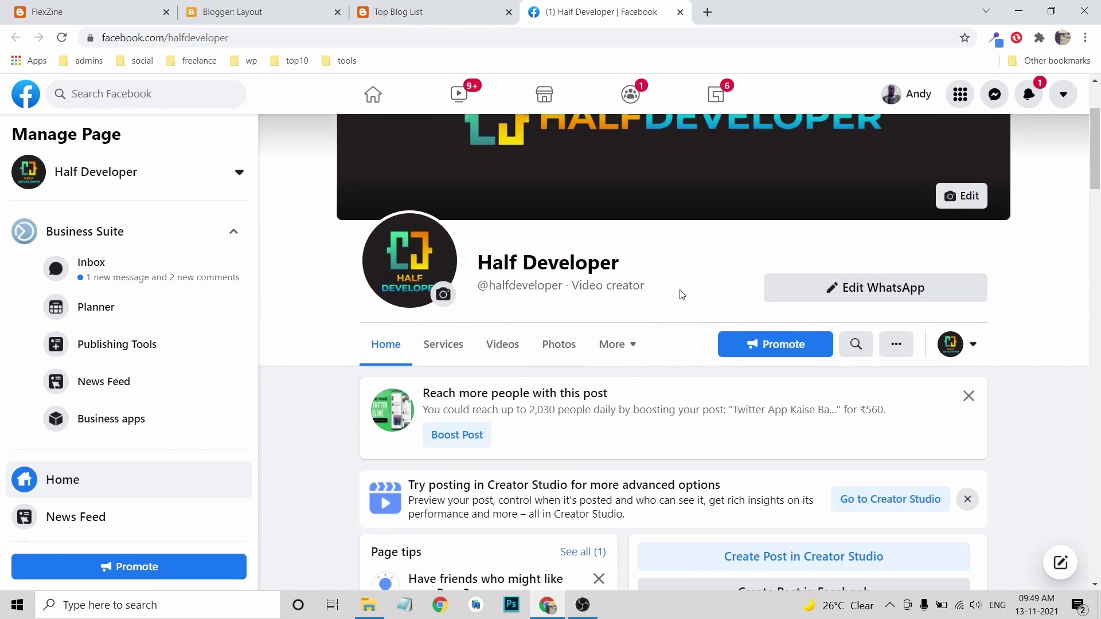
pyautogui.click(680, 12)
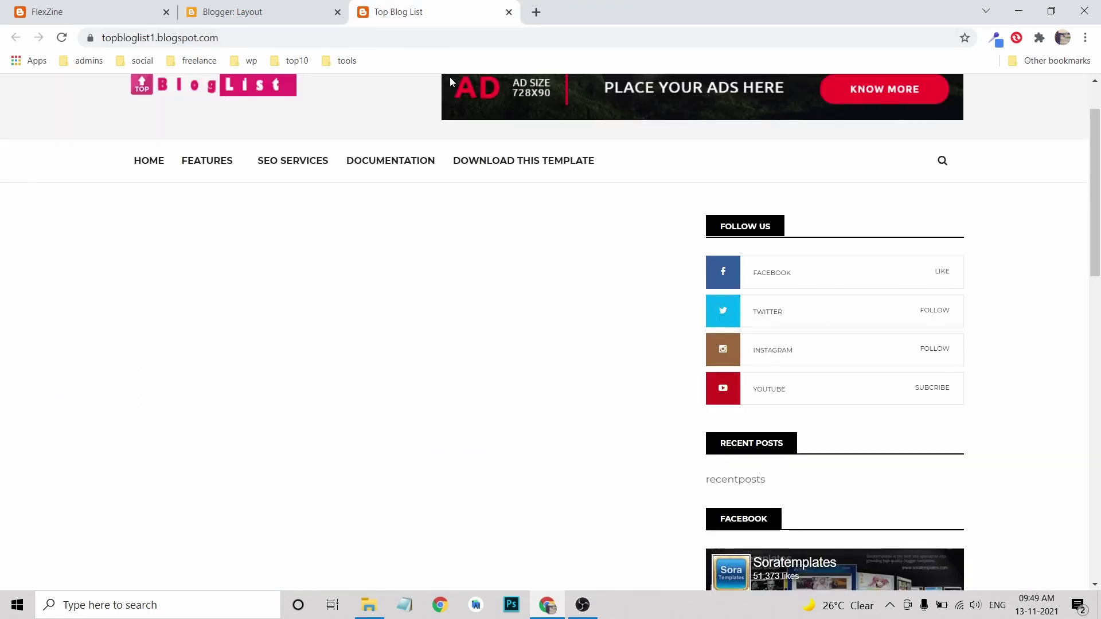
pyautogui.click(310, 20)
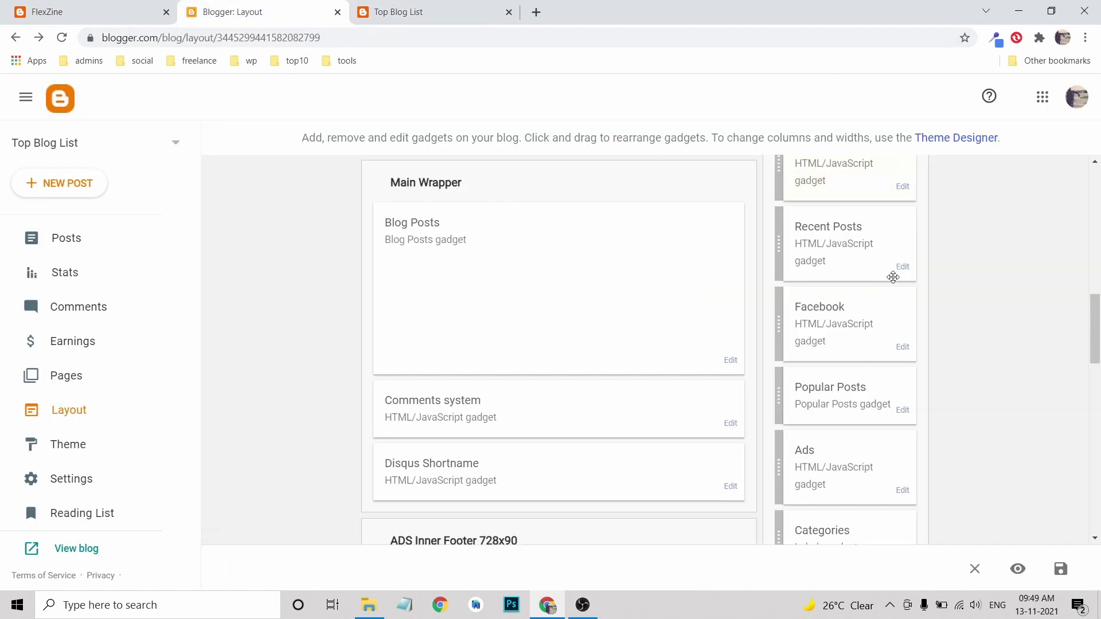
pyautogui.scroll(1, 894, 272)
pyautogui.click(903, 259)
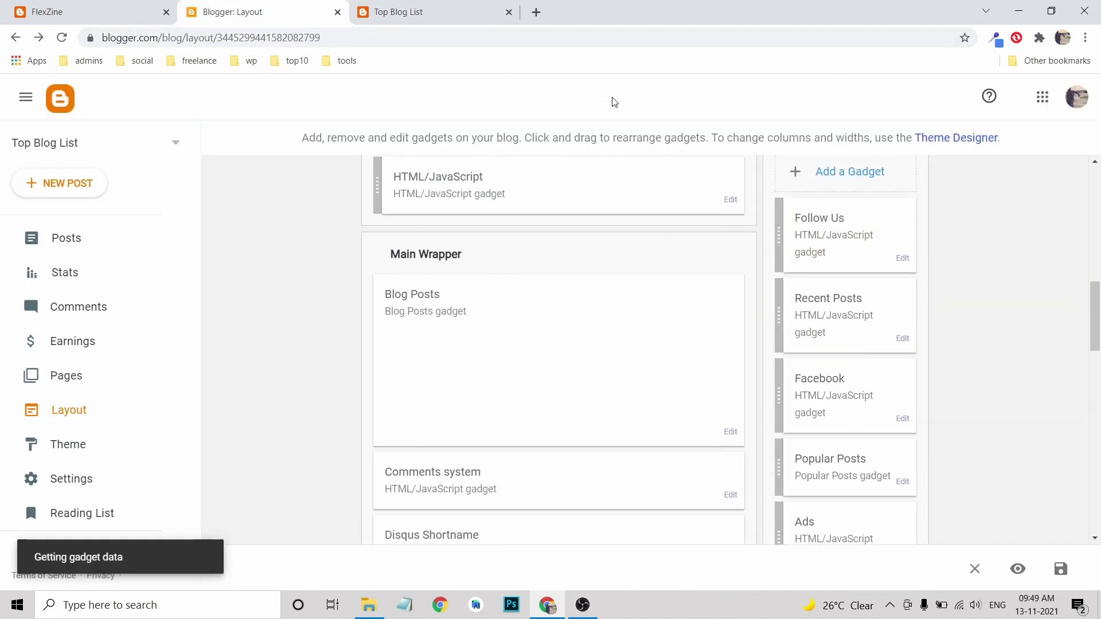
pyautogui.scroll(-1, 553, 353)
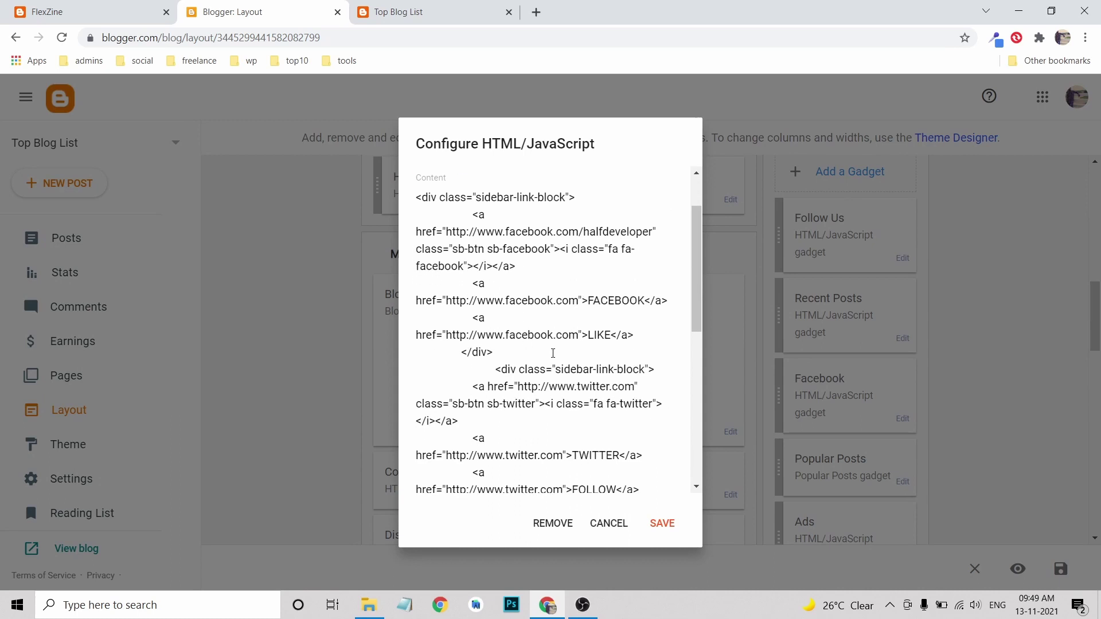
pyautogui.scroll(-1, 568, 375)
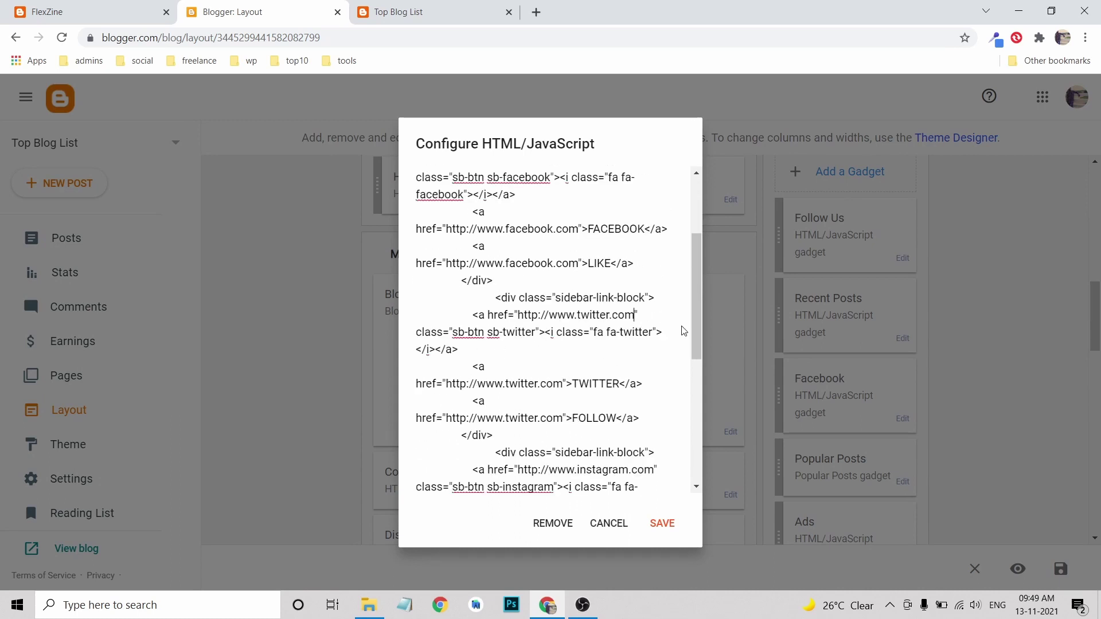
pyautogui.write('/')
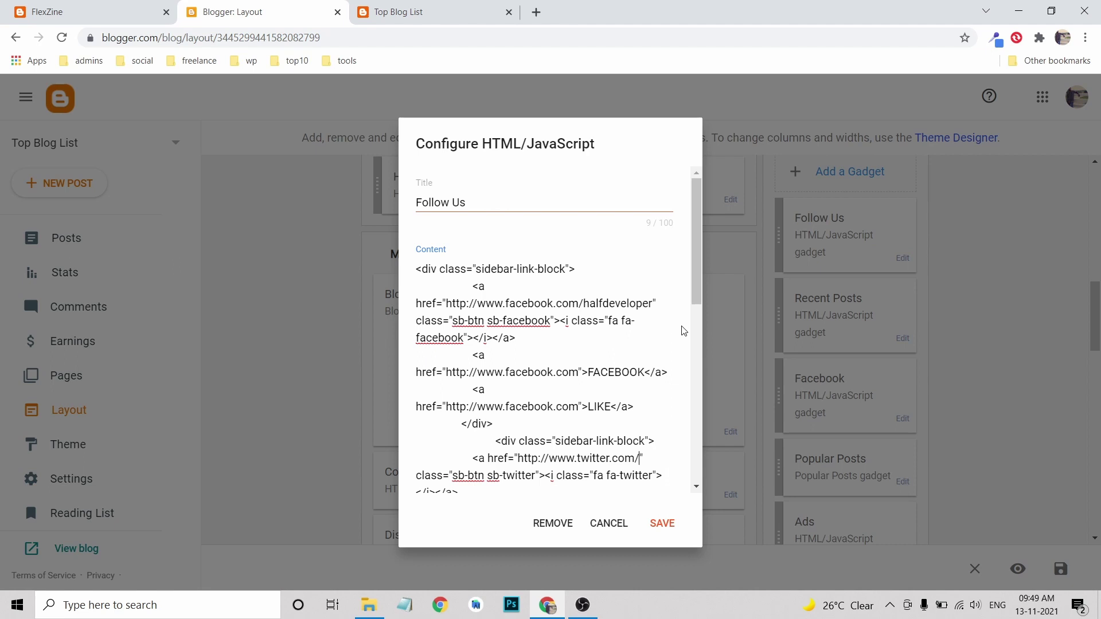
pyautogui.scroll(-3, 655, 404)
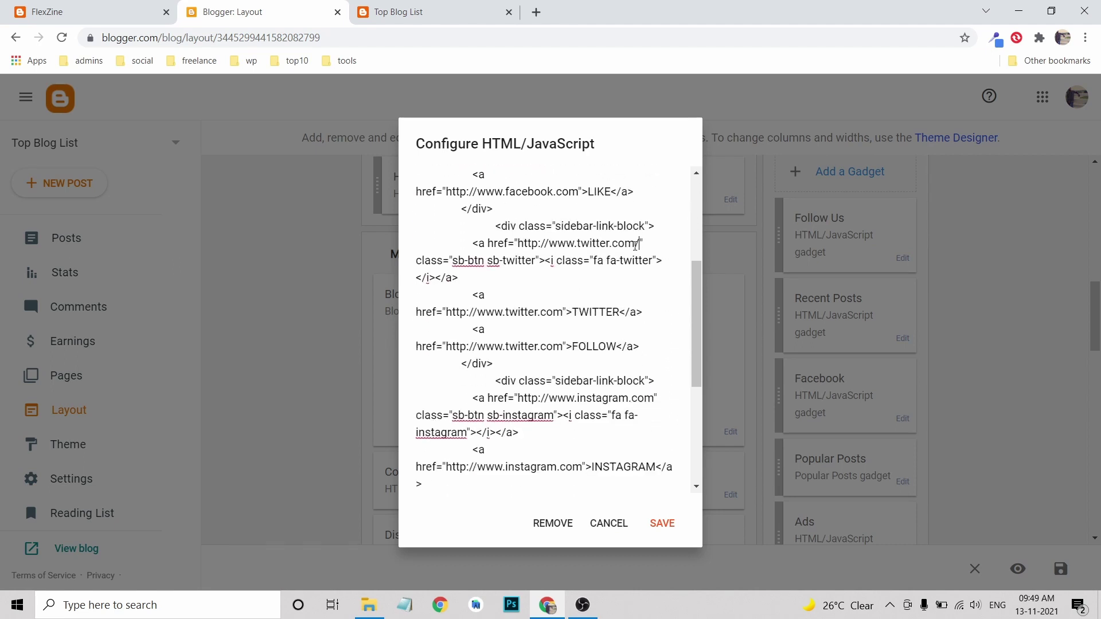
pyautogui.write('ha')
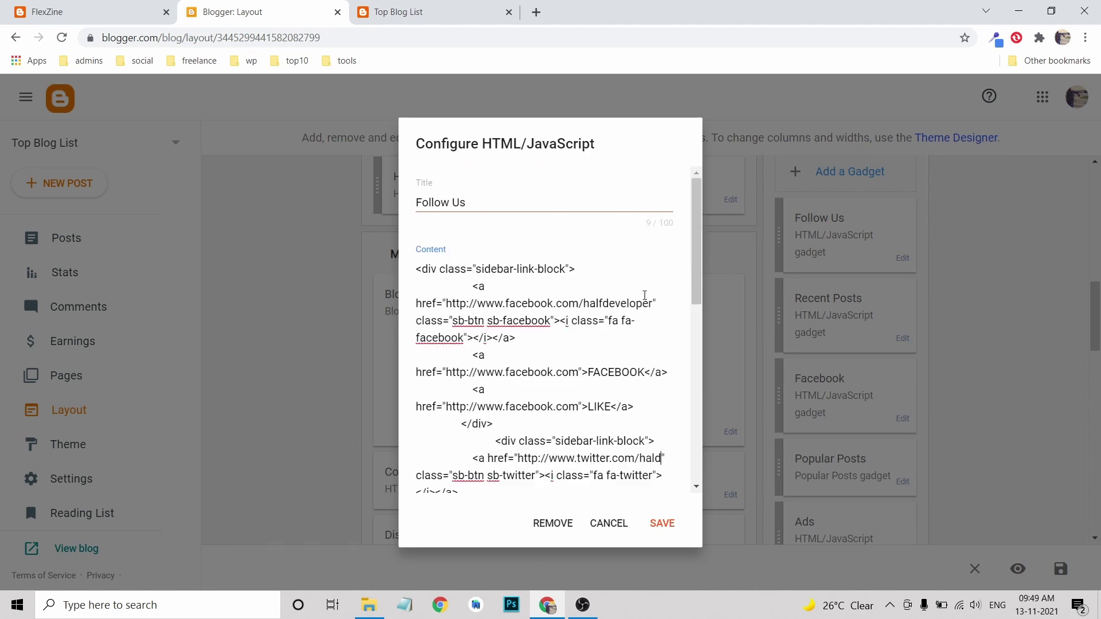
pyautogui.write('lfdeveloper')
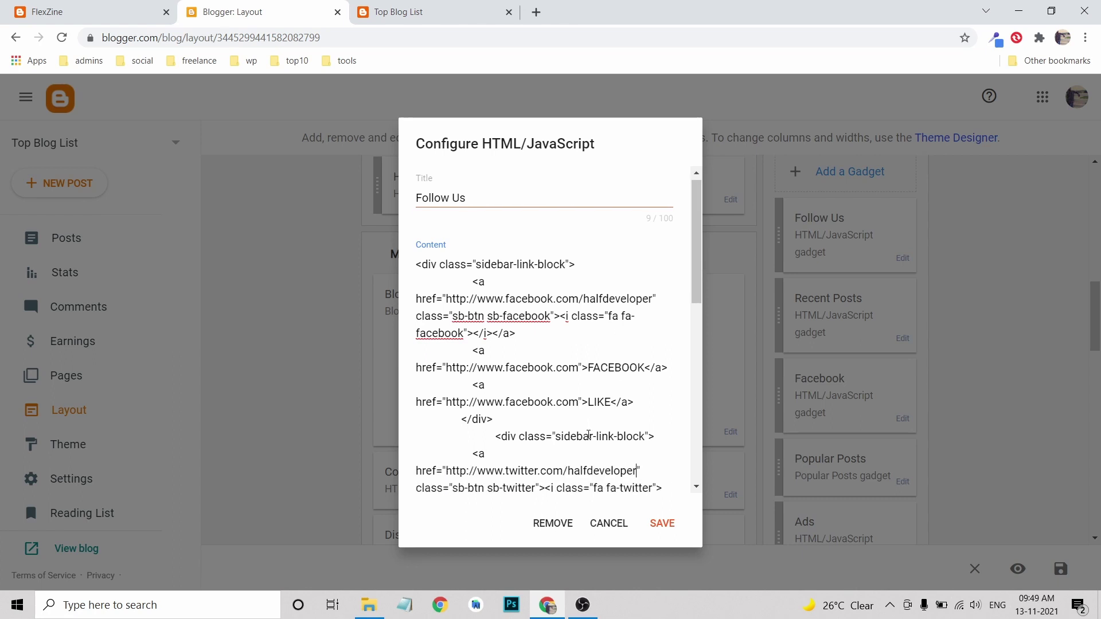
pyautogui.scroll(-3, 618, 339)
pyautogui.scroll(-1, 579, 350)
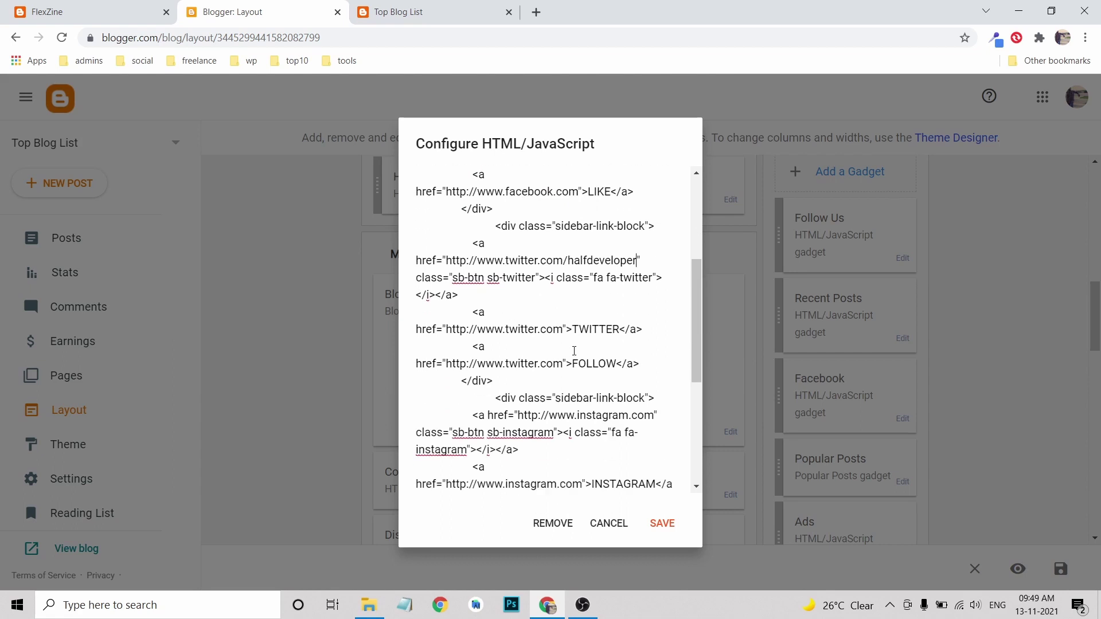
pyautogui.scroll(-2, 572, 338)
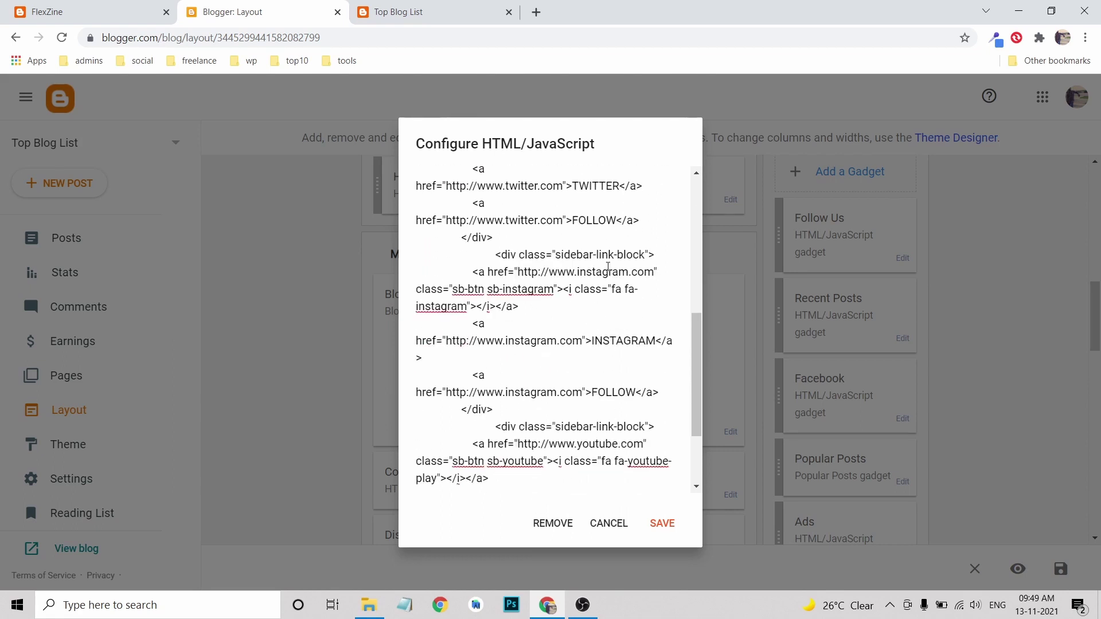
pyautogui.click(652, 274)
pyautogui.write('/halfdeve')
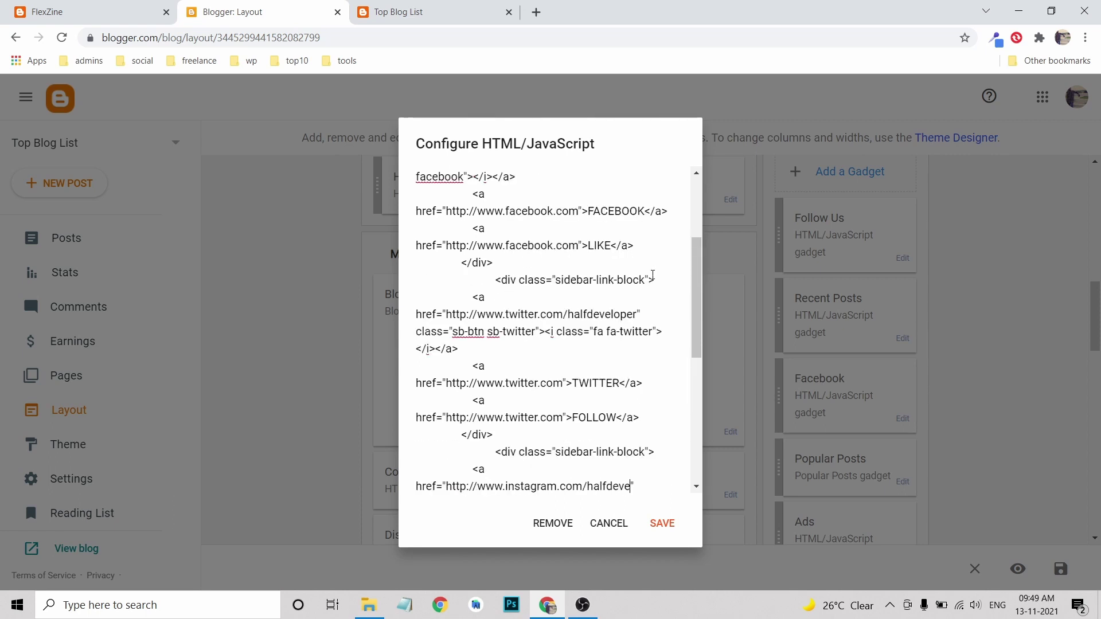
pyautogui.write('loper')
# - Copy the channel/UC3swP-9uGYDZmaFTwX00skQ part of the YouTube Studio shortcut's address from a new browser tab
pyautogui.scroll(-3, 652, 298)
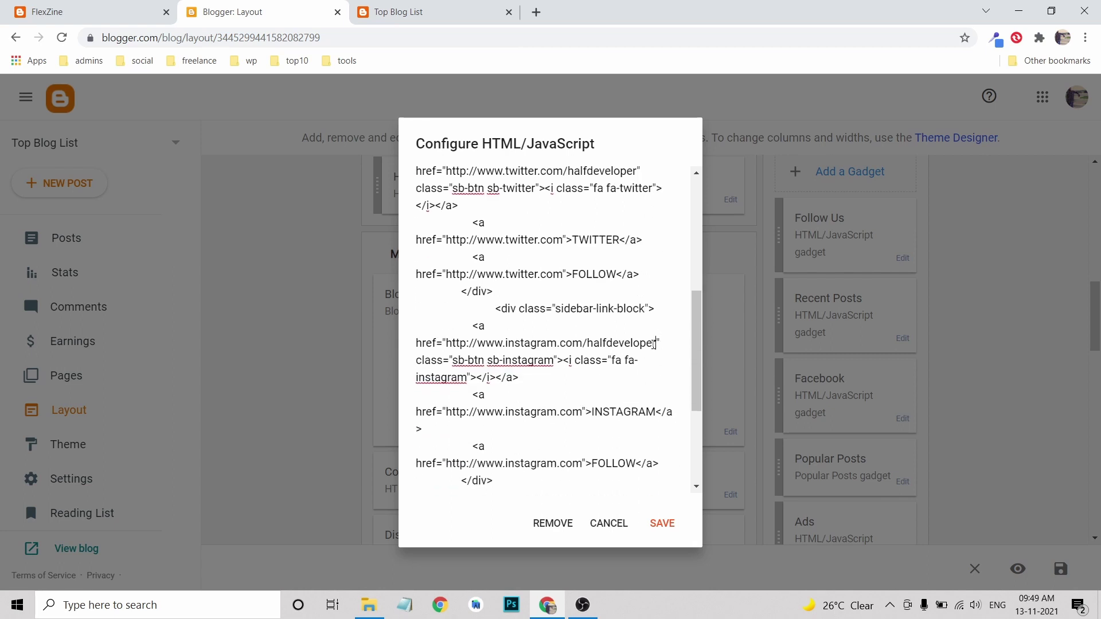
pyautogui.scroll(-4, 607, 348)
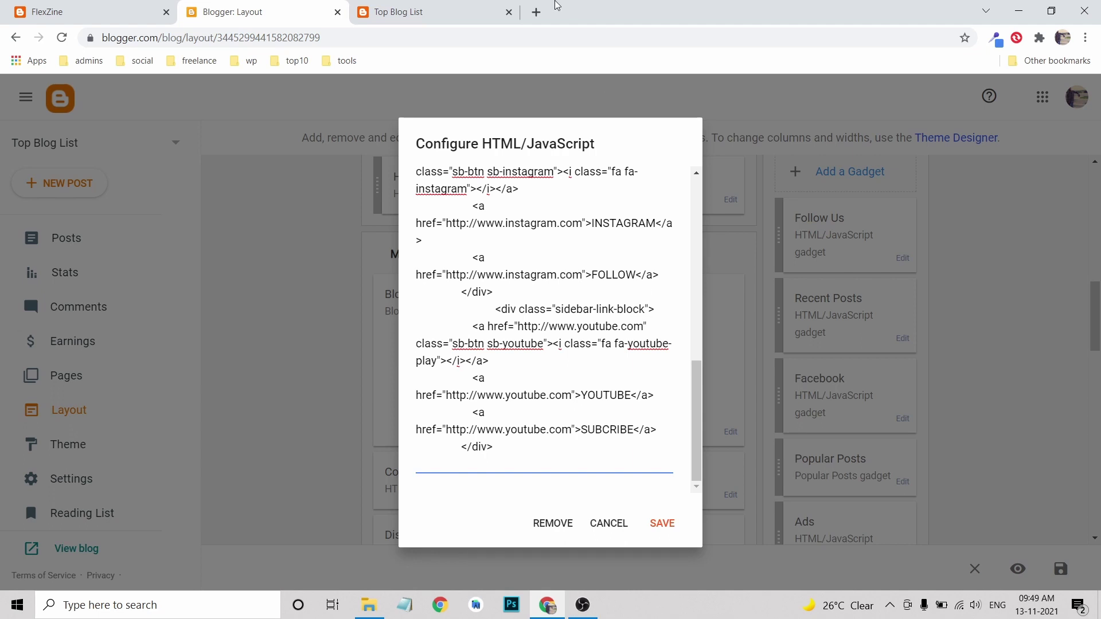
pyautogui.click(536, 12)
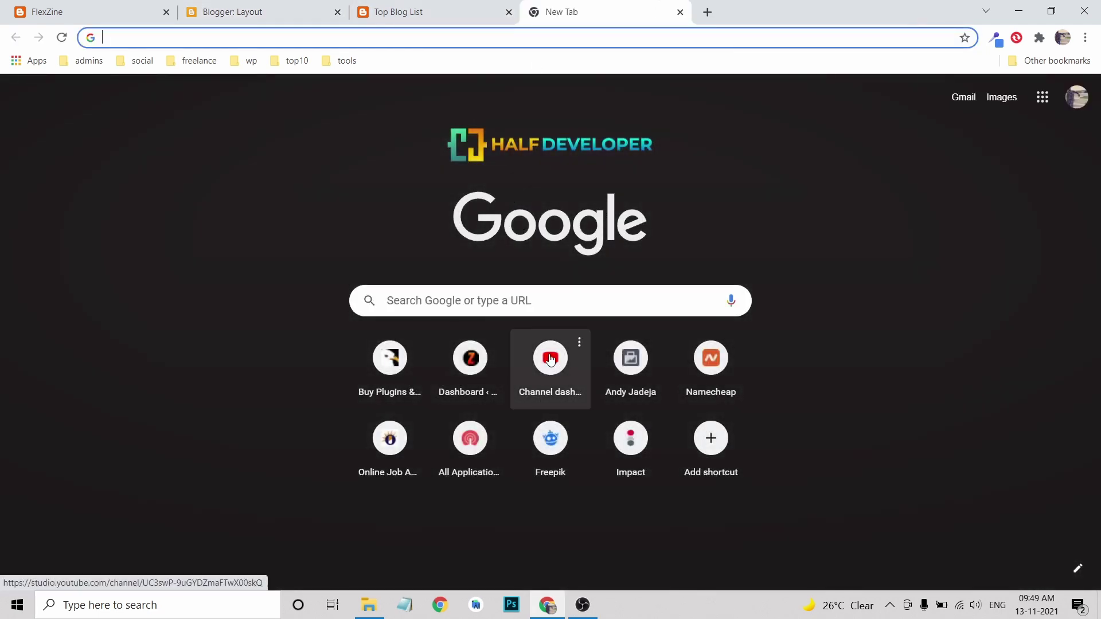
pyautogui.rightClick(548, 354)
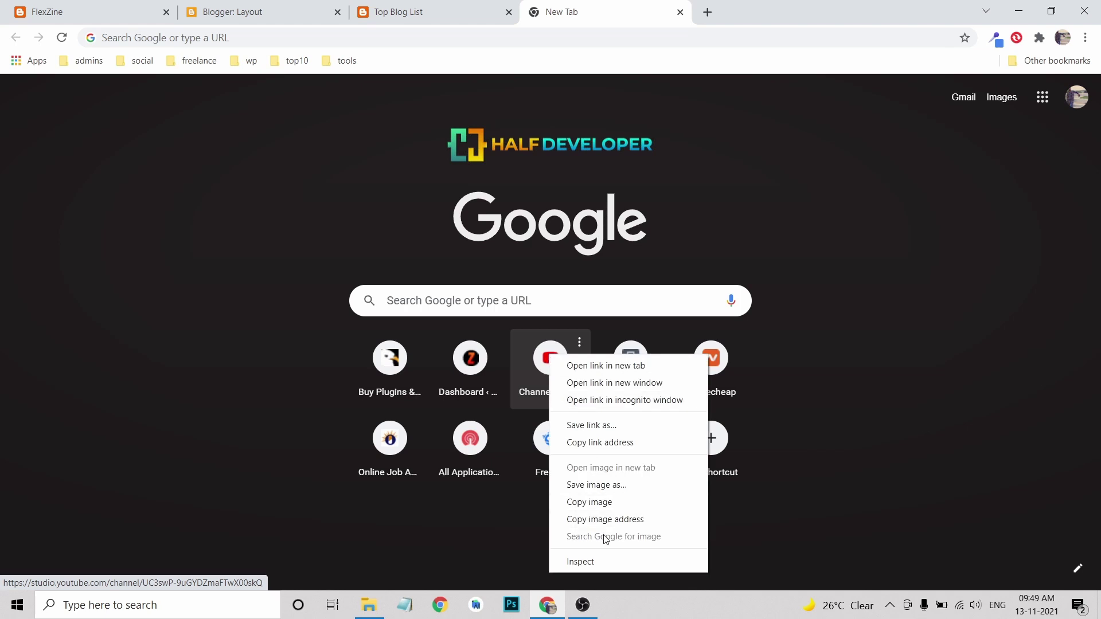
pyautogui.click(600, 442)
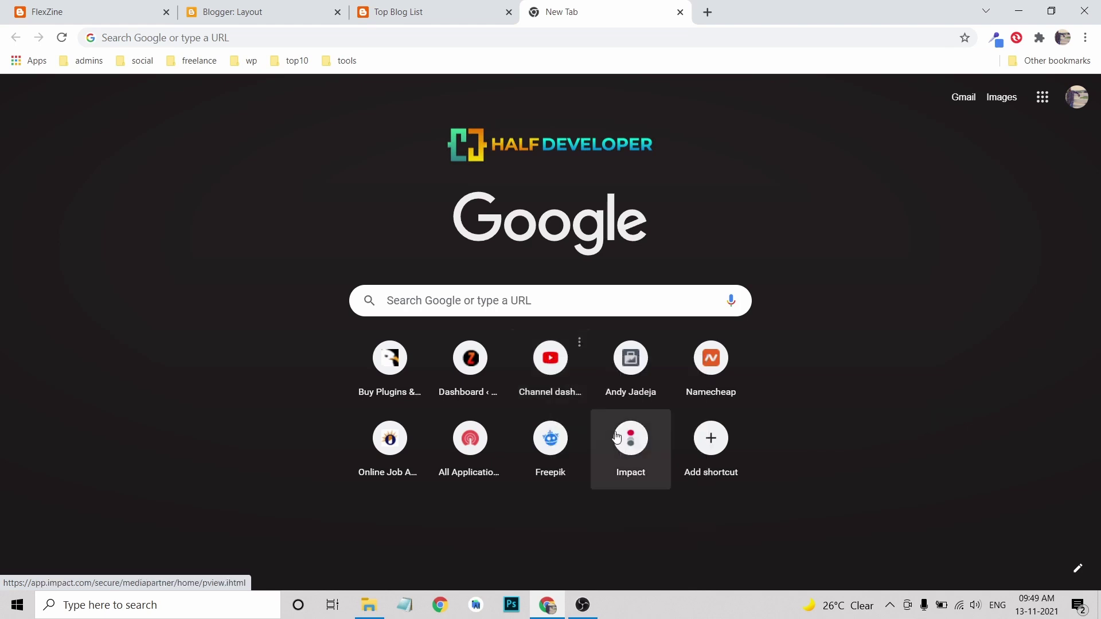
pyautogui.click(523, 40)
pyautogui.write('https://studio.youtube.com/channel/UC3swP-9uGYDZmaFTwX00skQ')
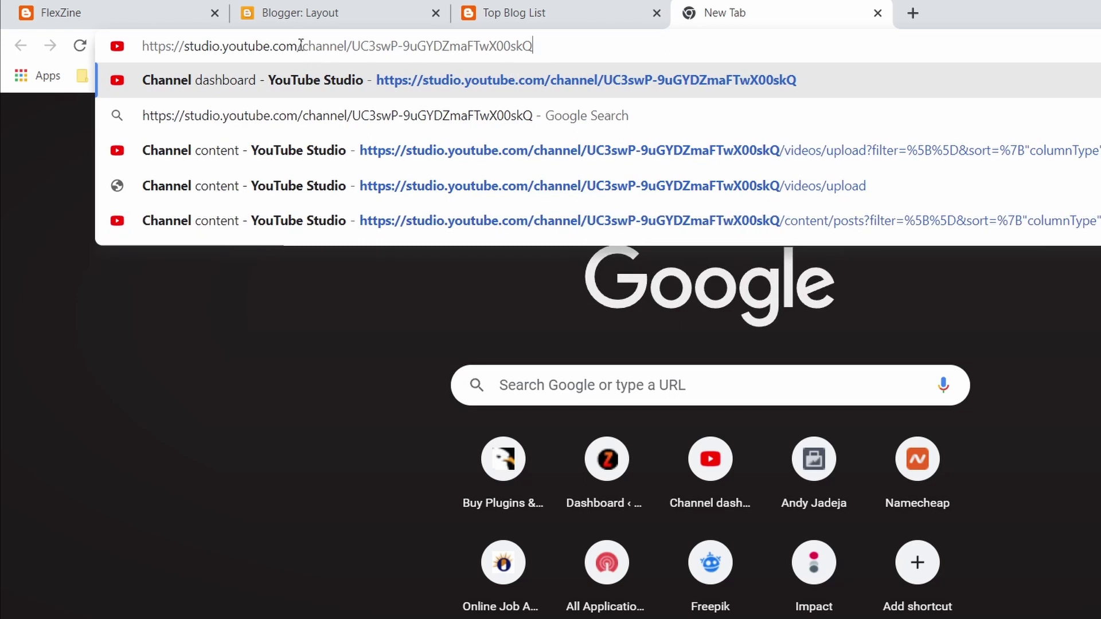
pyautogui.moveTo(305, 47); pyautogui.dragTo(519, 29)
pyautogui.hotkey('ctrl', 'c')
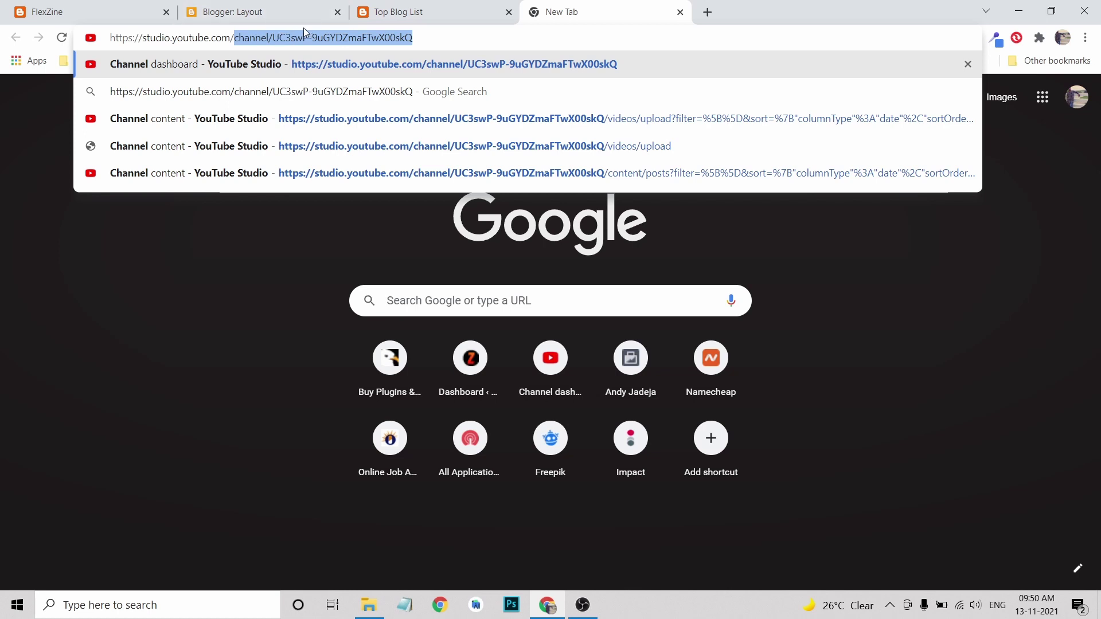
pyautogui.click(257, 11)
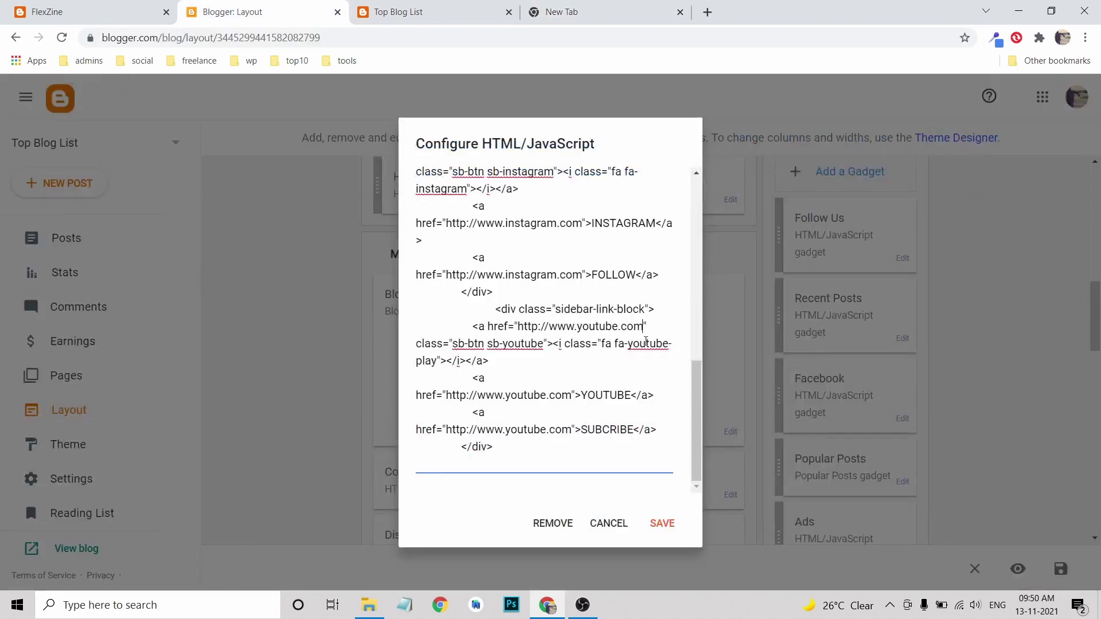
pyautogui.click(643, 327)
pyautogui.write('/')
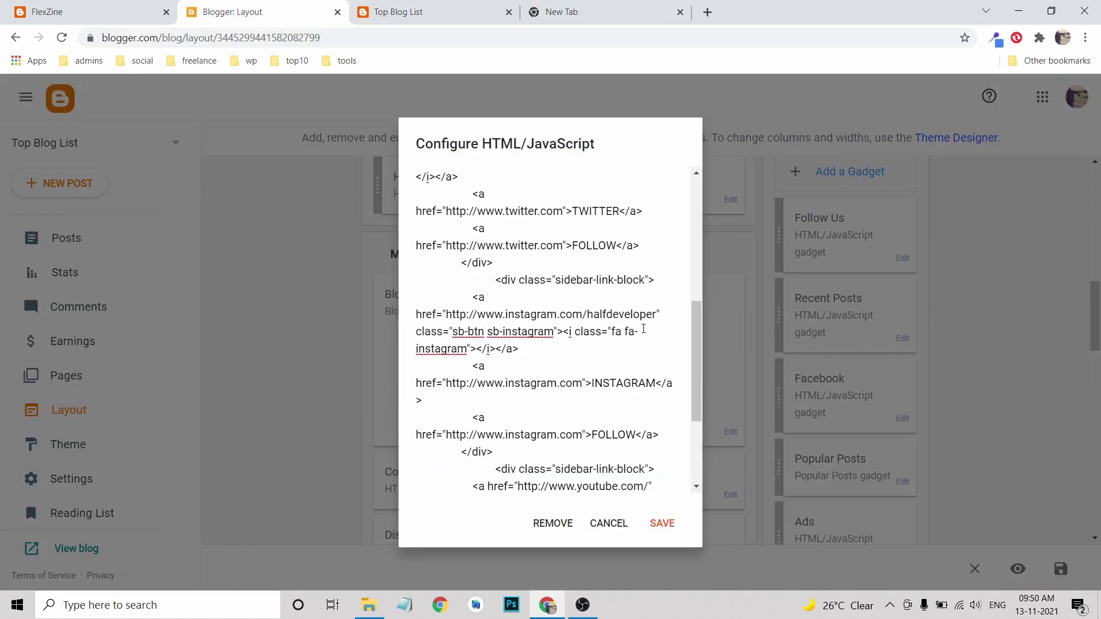
pyautogui.scroll(-3, 638, 350)
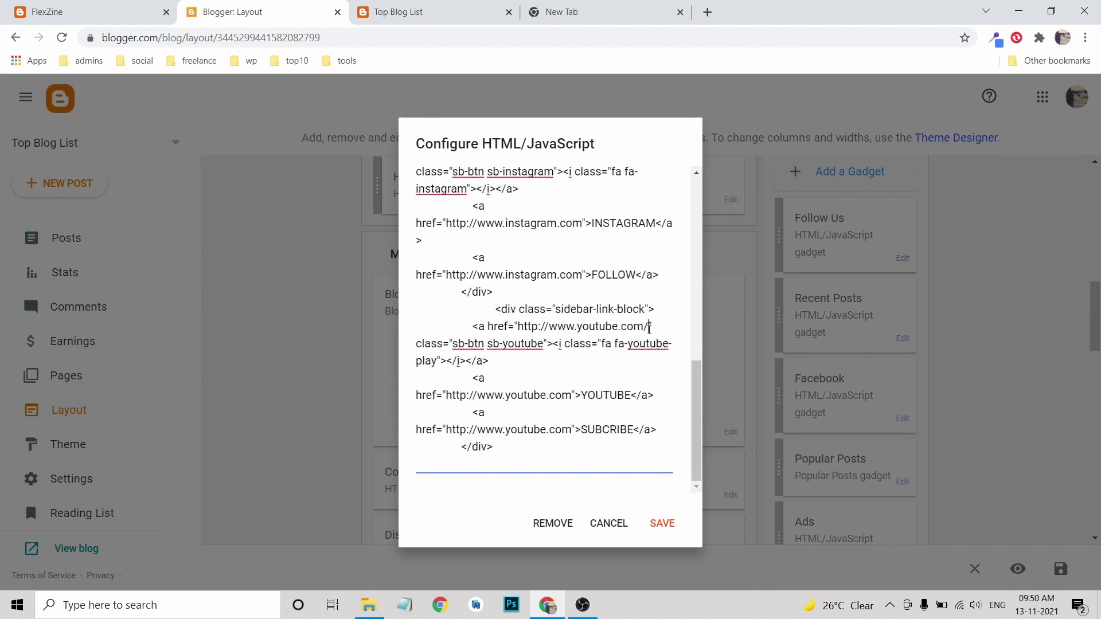
pyautogui.hotkey('ctrl', 'v')
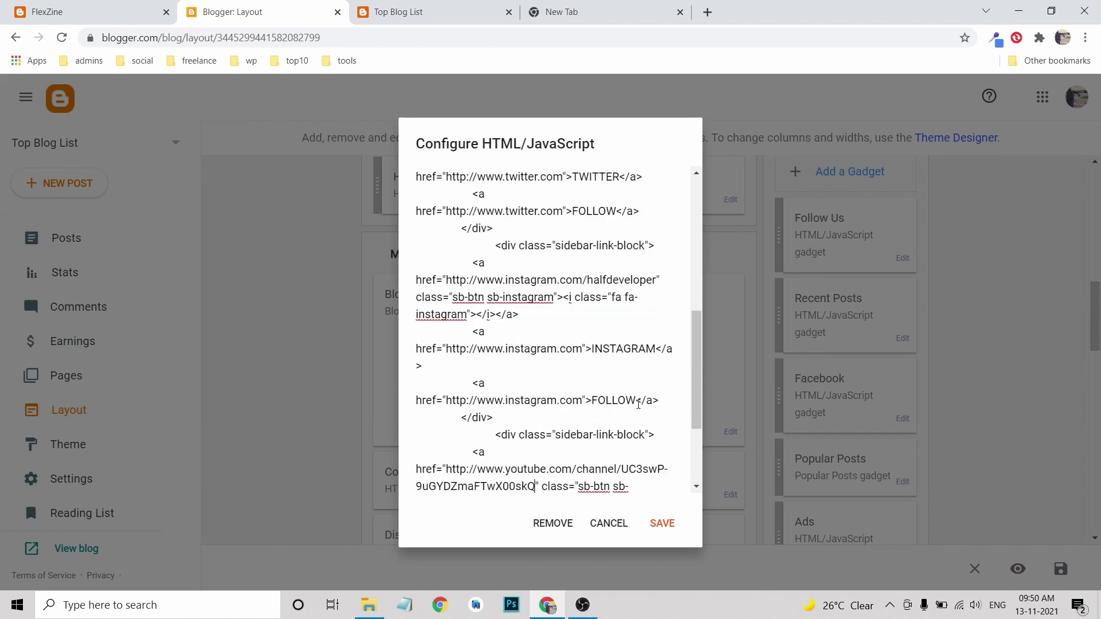
pyautogui.scroll(-3, 533, 415)
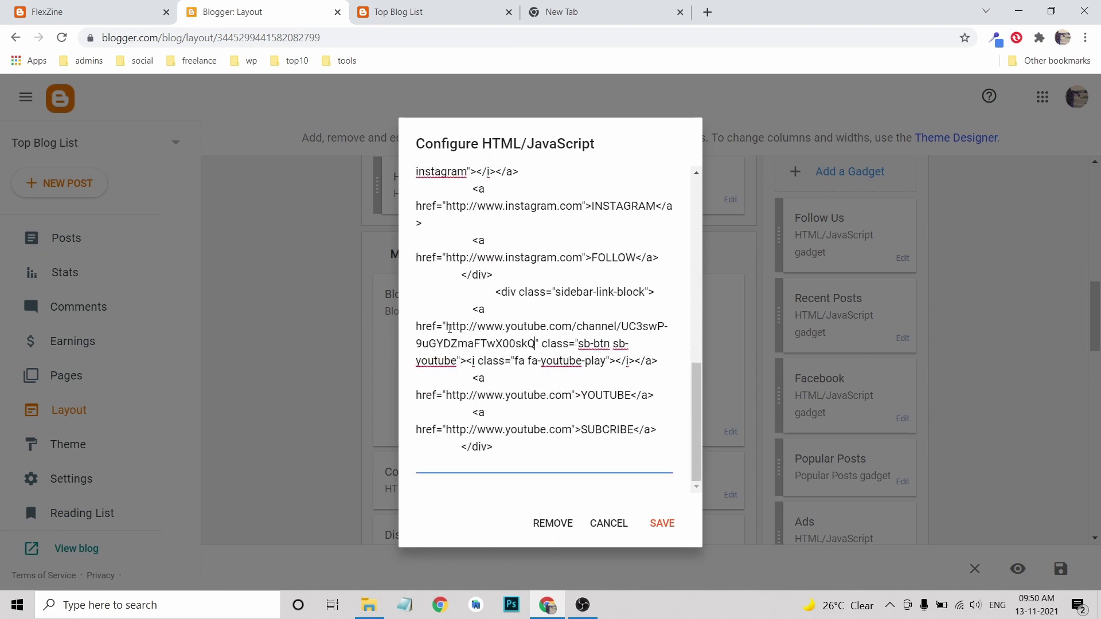
pyautogui.moveTo(446, 327); pyautogui.dragTo(535, 342)
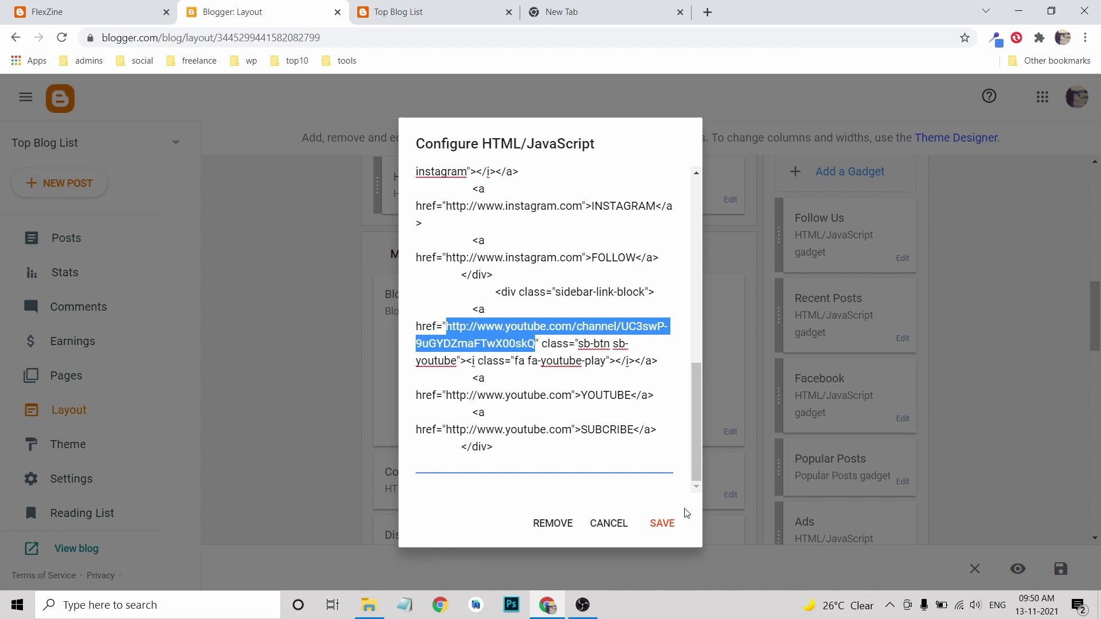
pyautogui.click(666, 525)
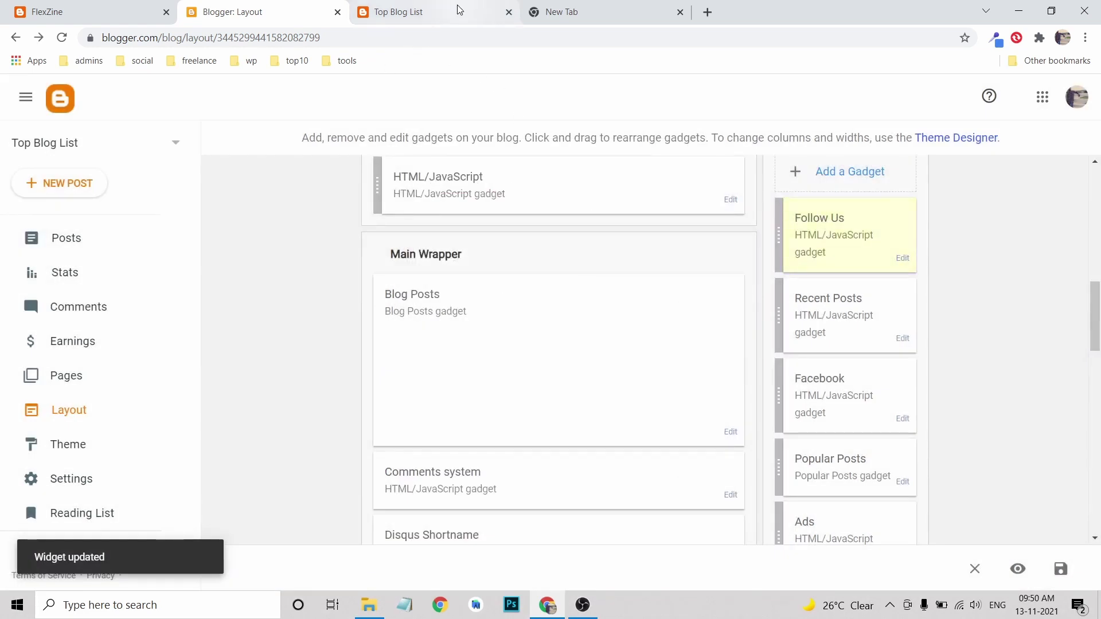
# - Reload the live blog and follow the Twitter and Instagram icons in separate tabs to check the linked profiles
pyautogui.click(457, 6)
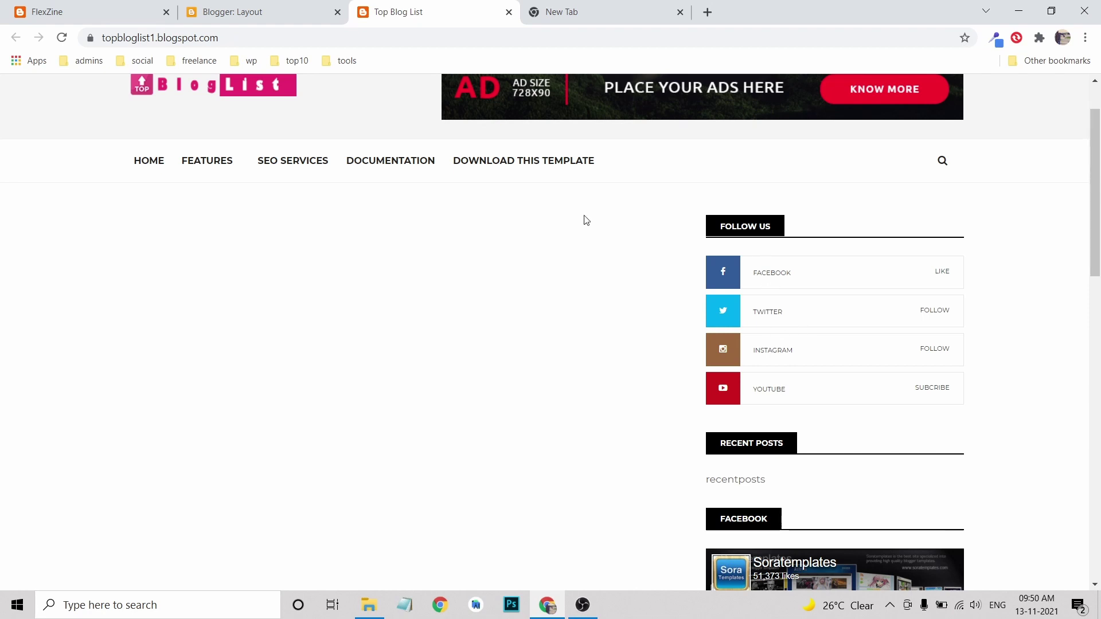
pyautogui.click(57, 38)
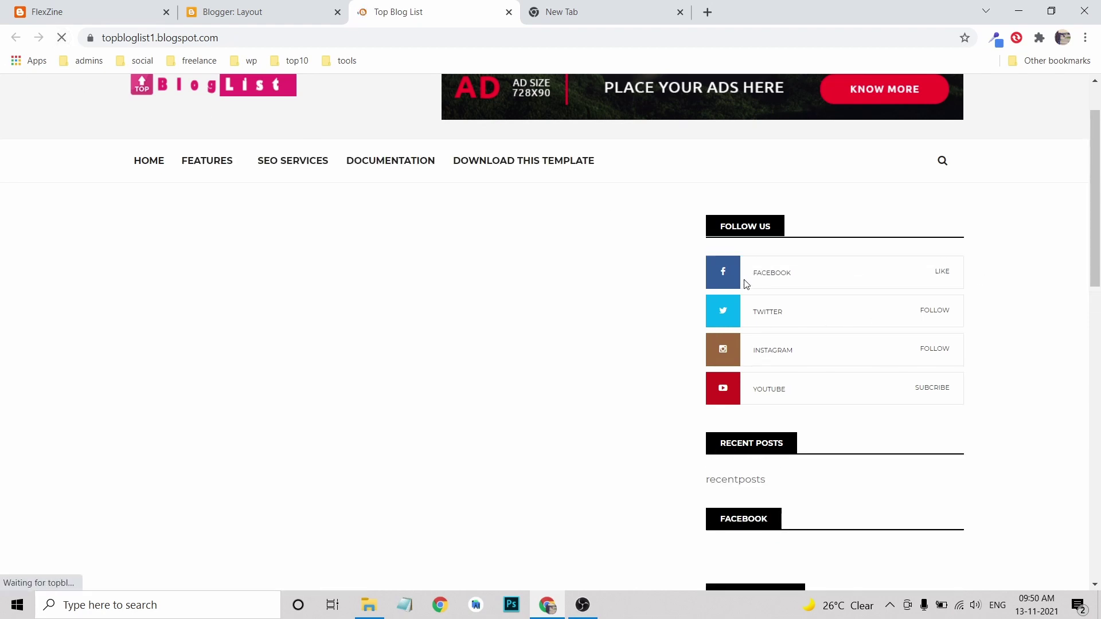
pyautogui.middleClick(727, 316)
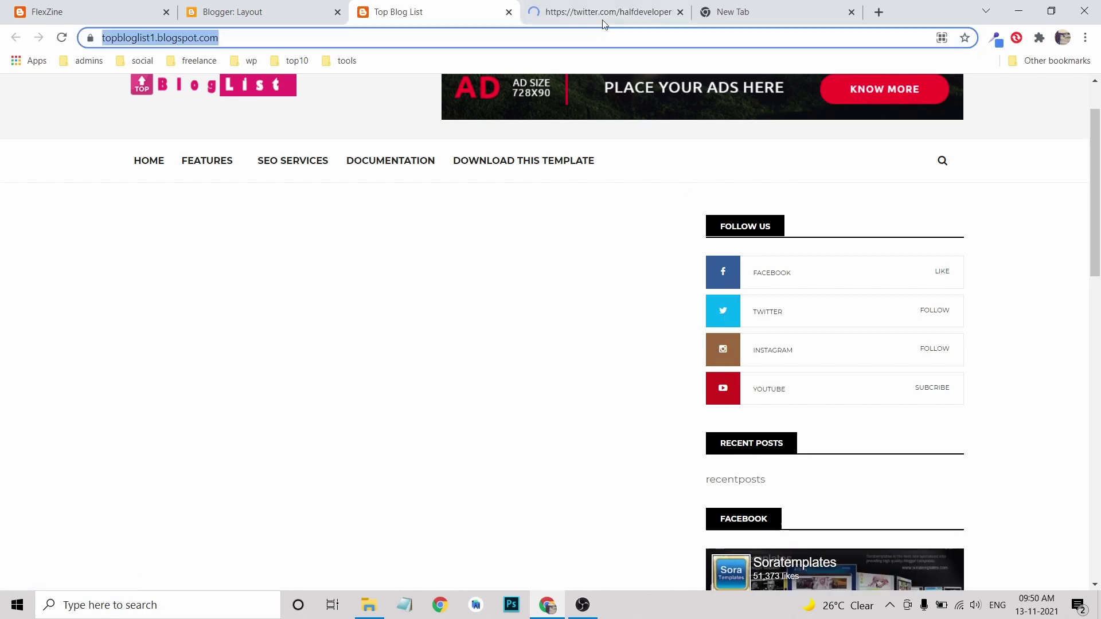
pyautogui.click(601, 20)
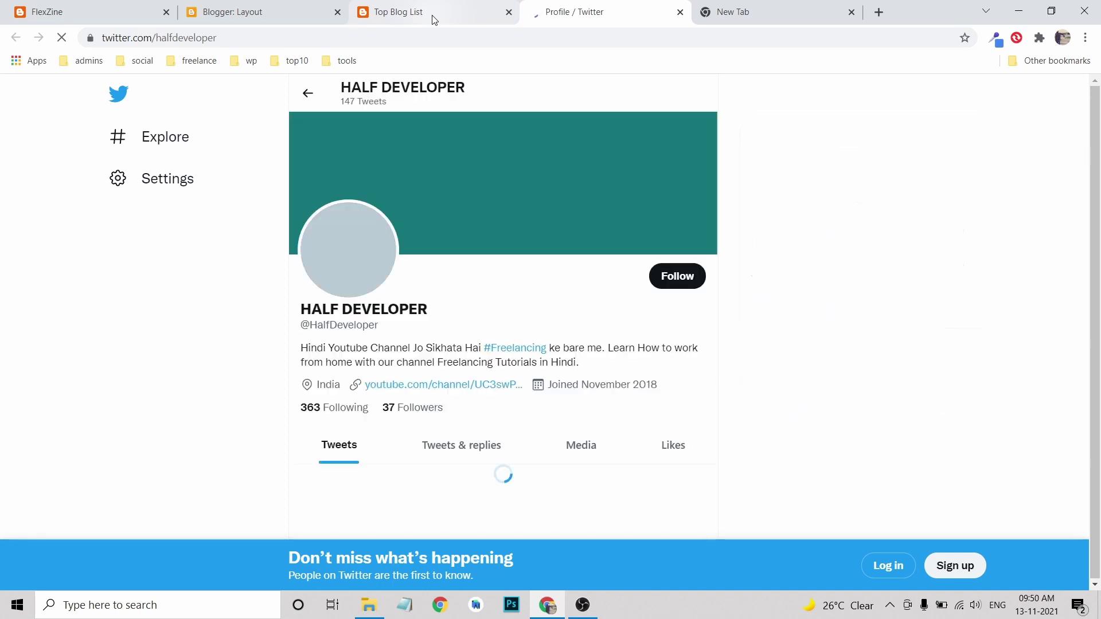
pyautogui.click(434, 18)
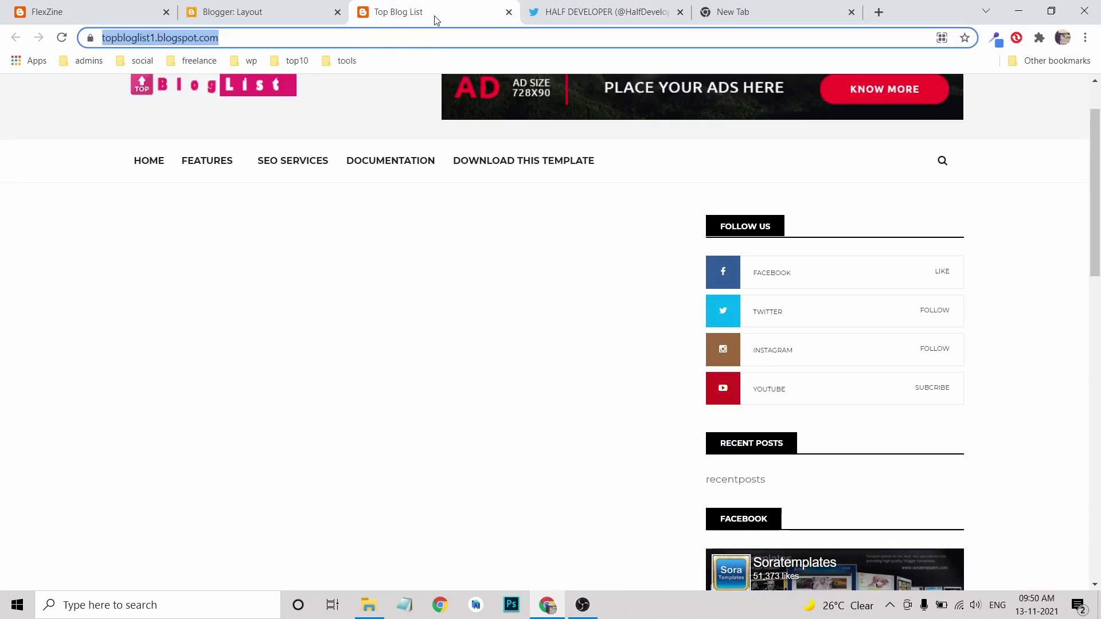
pyautogui.middleClick(735, 350)
pyautogui.click(652, 11)
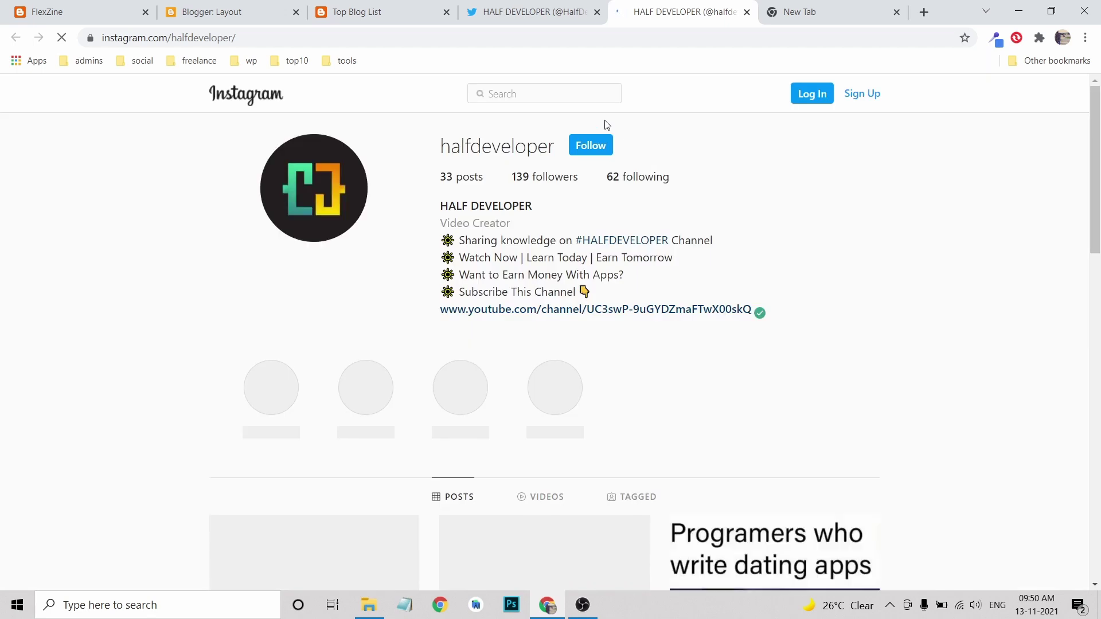
# - Follow the blog's YouTube icon to check the linked channel and its videos, and close the three social pages
pyautogui.click(350, 13)
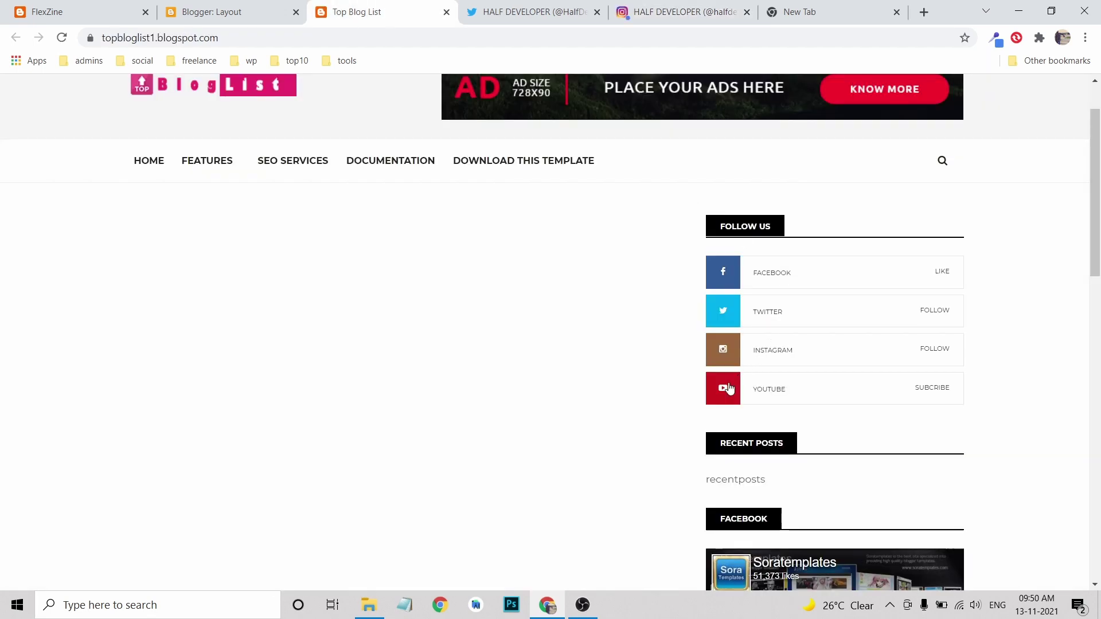
pyautogui.middleClick(725, 389)
pyautogui.click(728, 14)
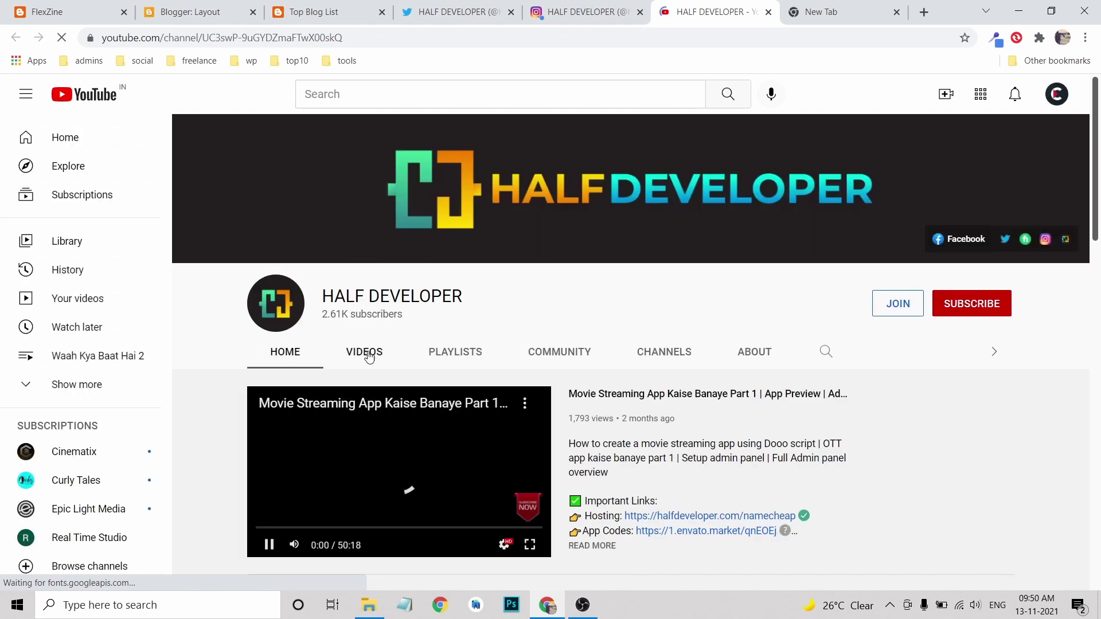
pyautogui.click(364, 351)
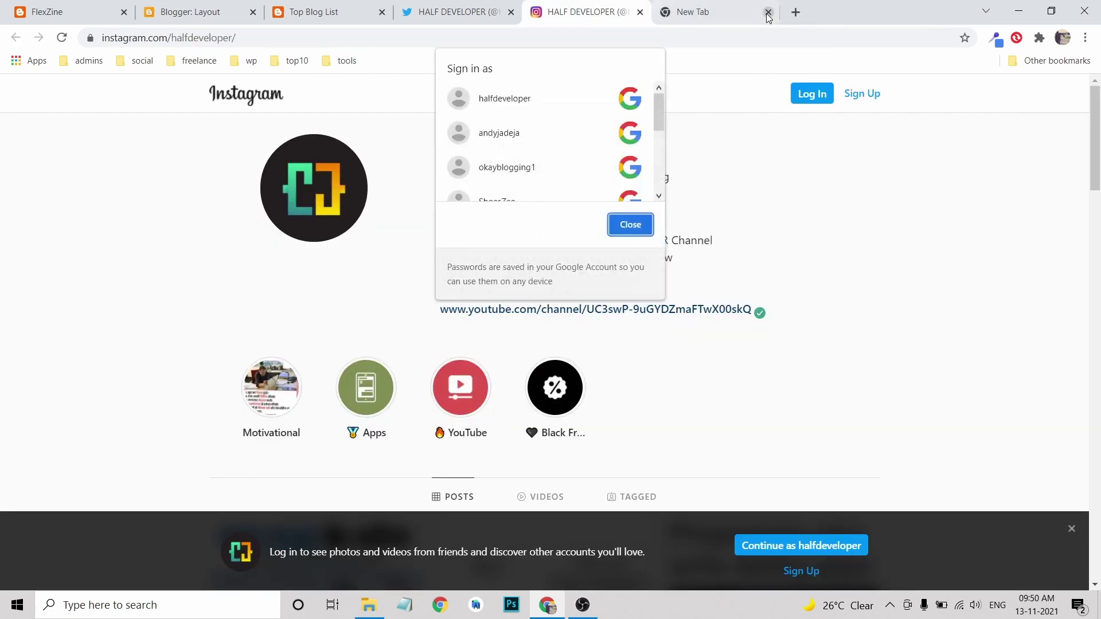
pyautogui.click(769, 13)
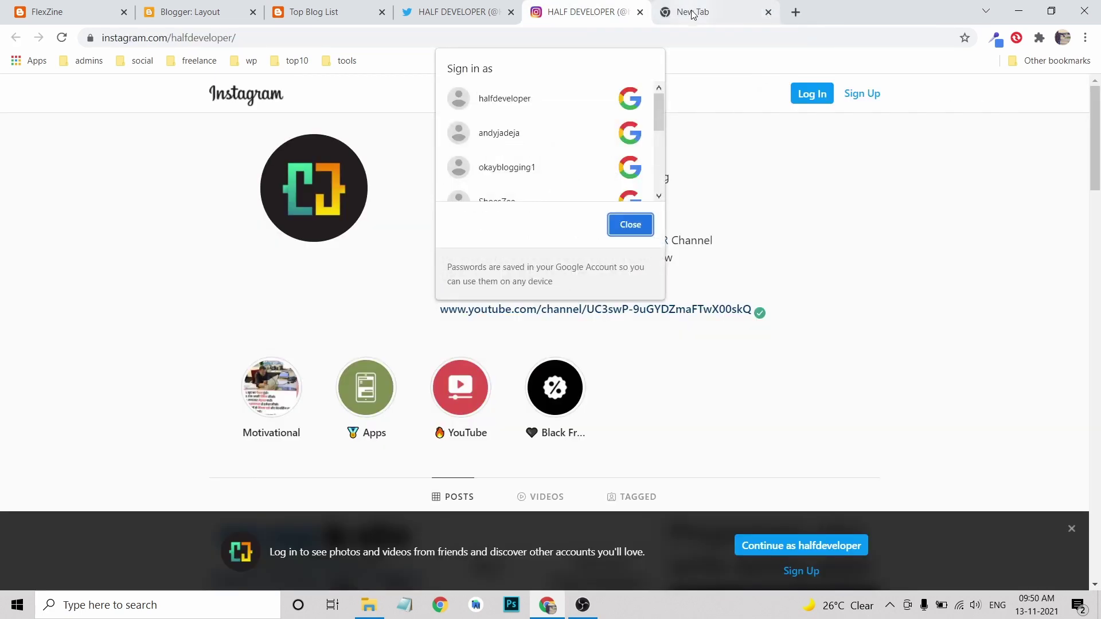
pyautogui.click(640, 13)
pyautogui.click(511, 13)
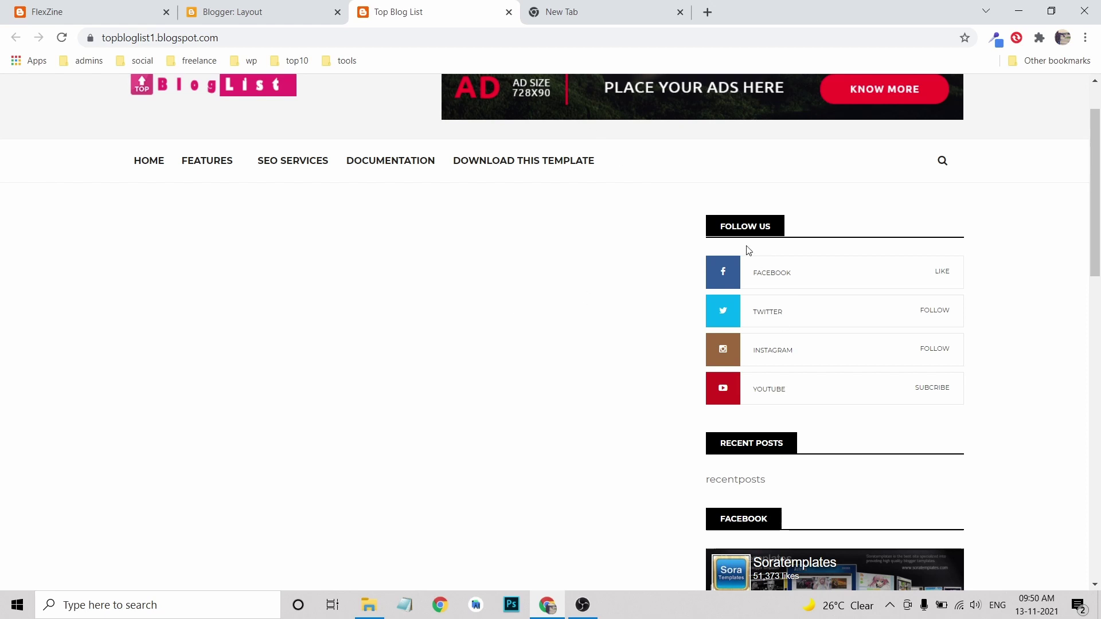
pyautogui.scroll(-2, 776, 321)
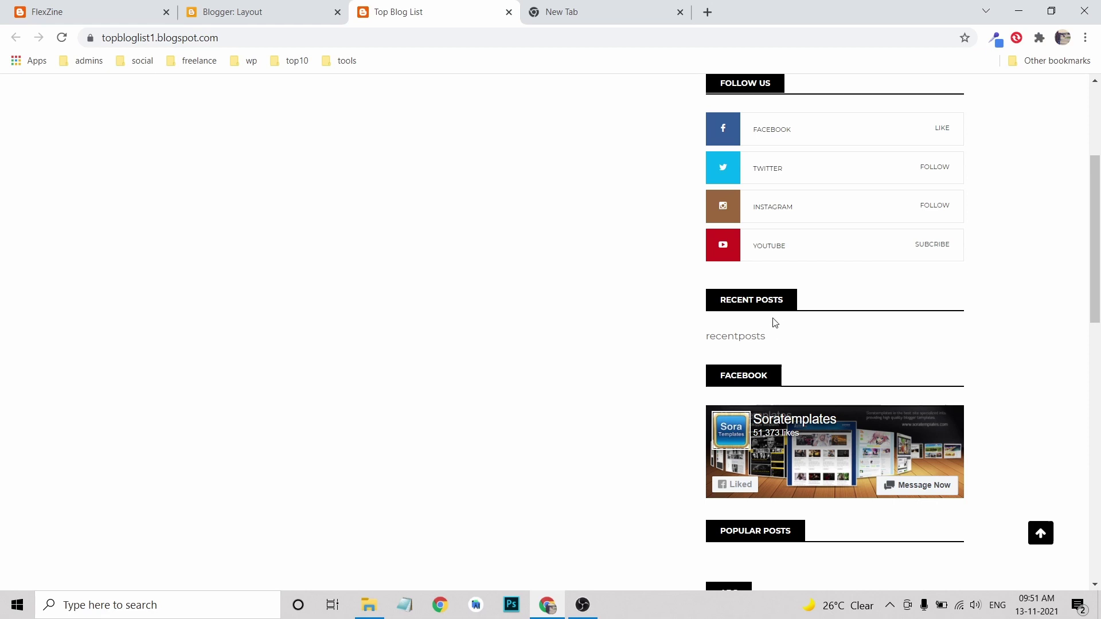
pyautogui.scroll(3, 433, 334)
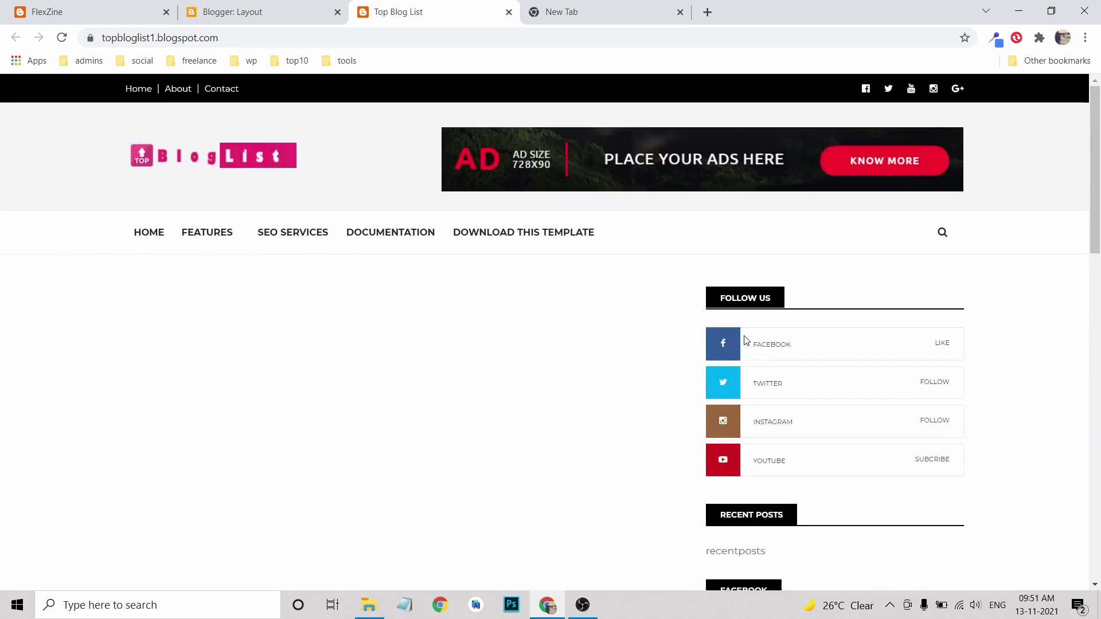
pyautogui.scroll(-3, 745, 340)
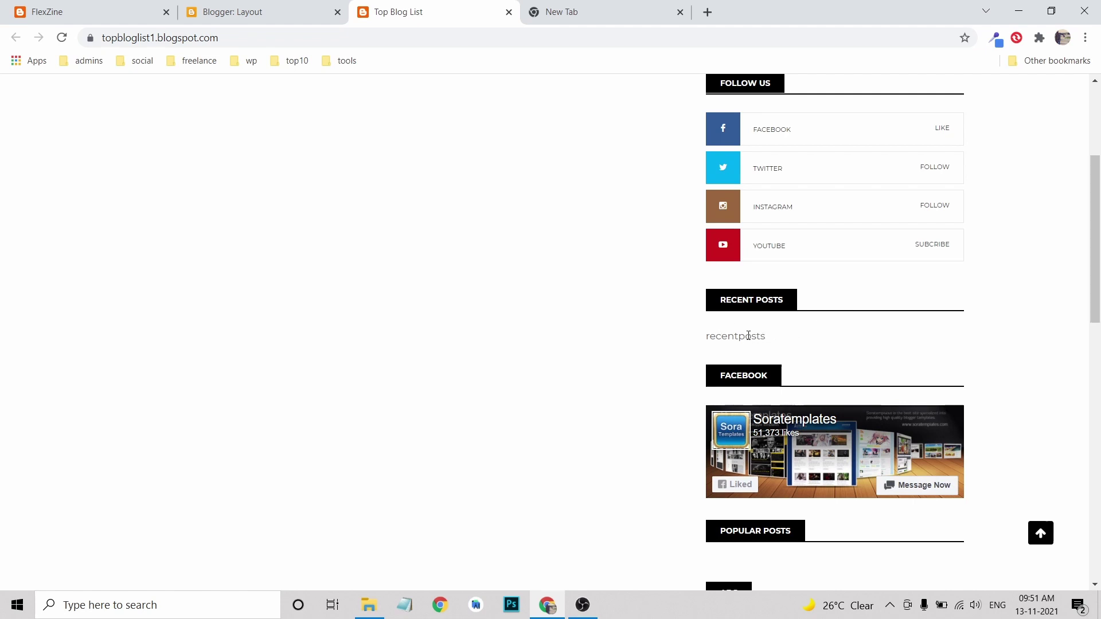
pyautogui.scroll(-1, 750, 336)
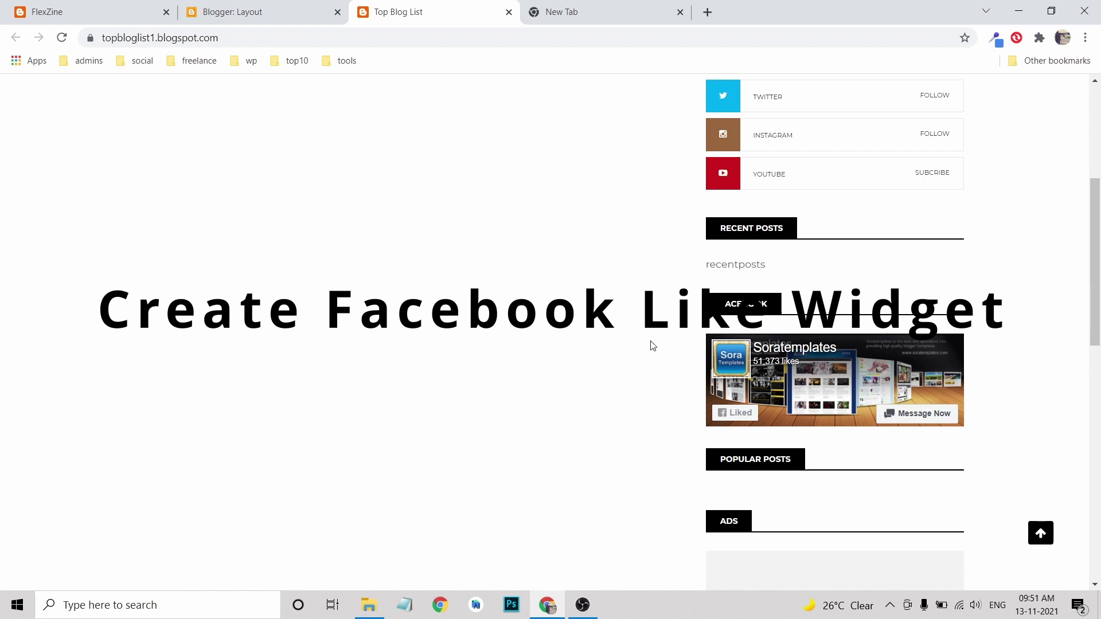
pyautogui.click(308, 17)
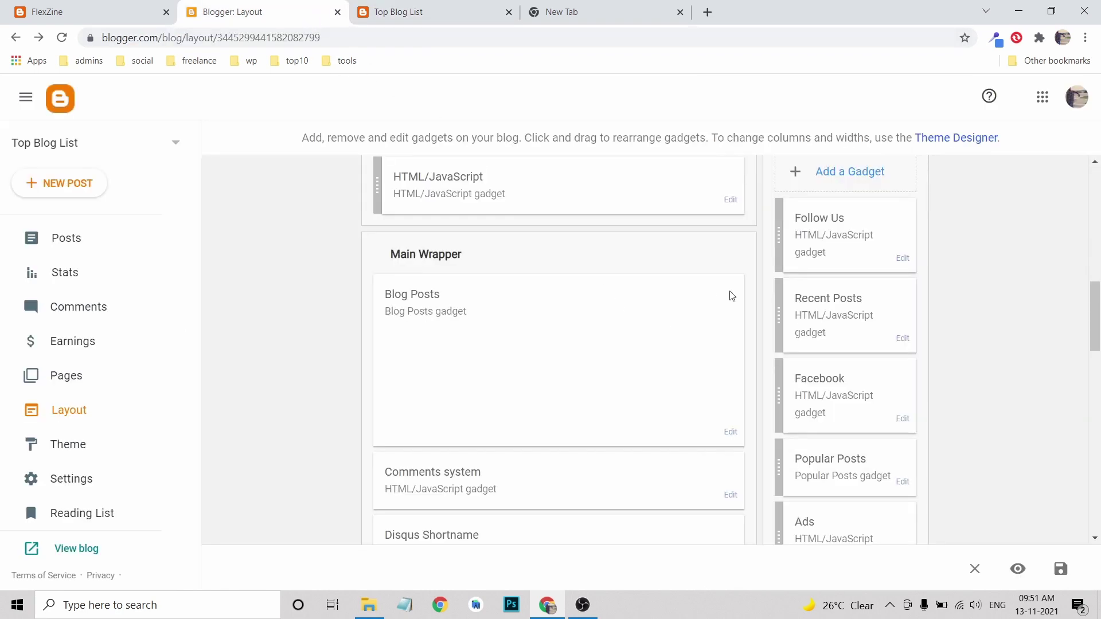
pyautogui.click(903, 420)
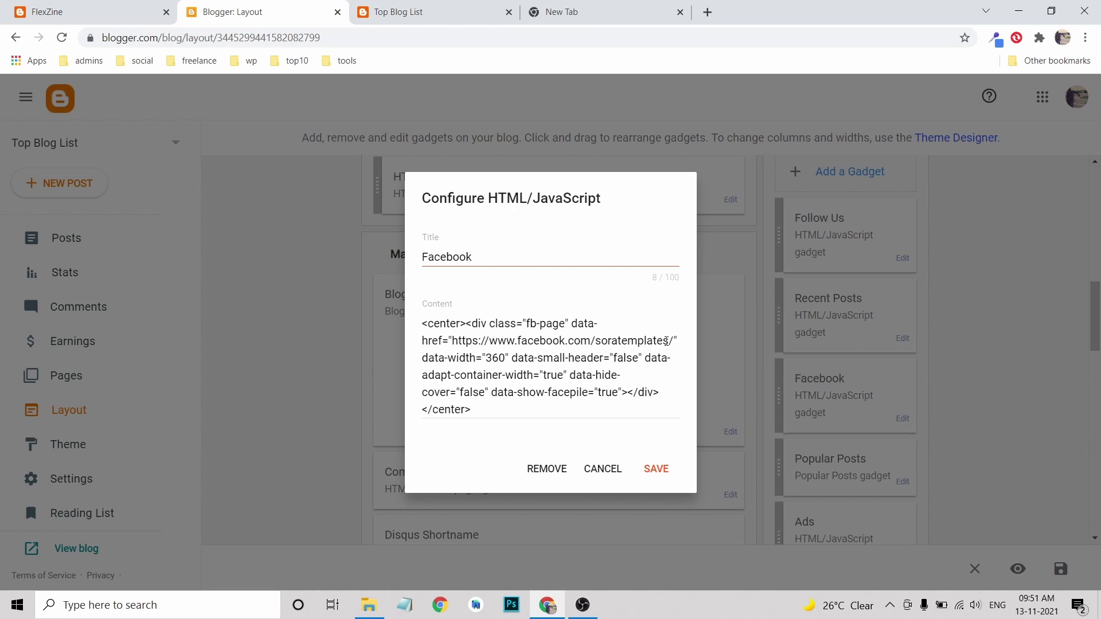
pyautogui.moveTo(668, 342); pyautogui.dragTo(596, 341)
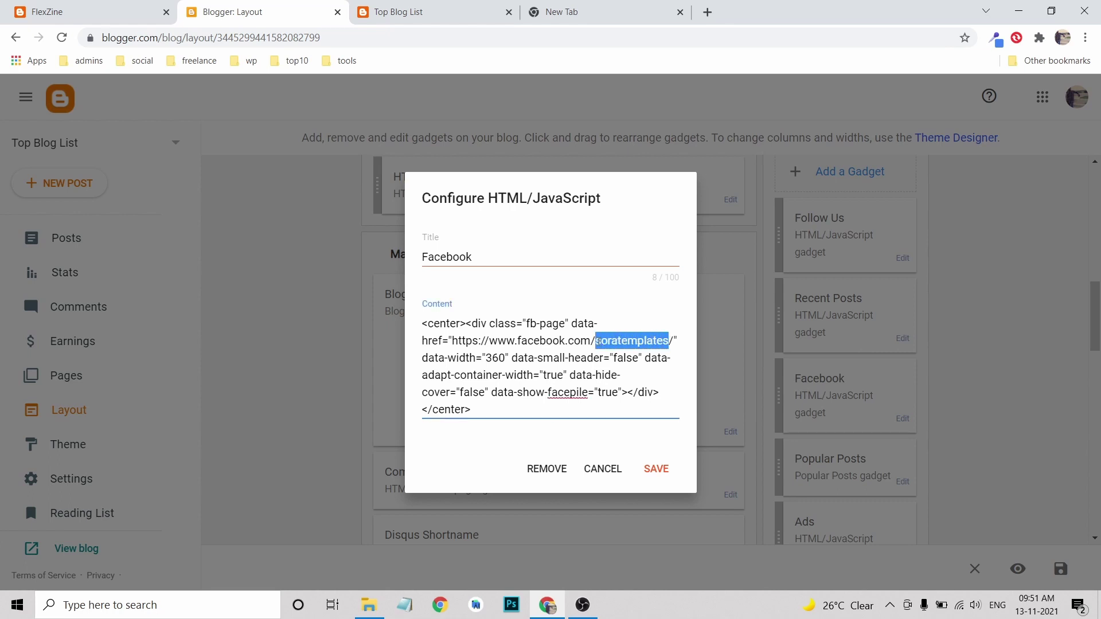
pyautogui.write('half')
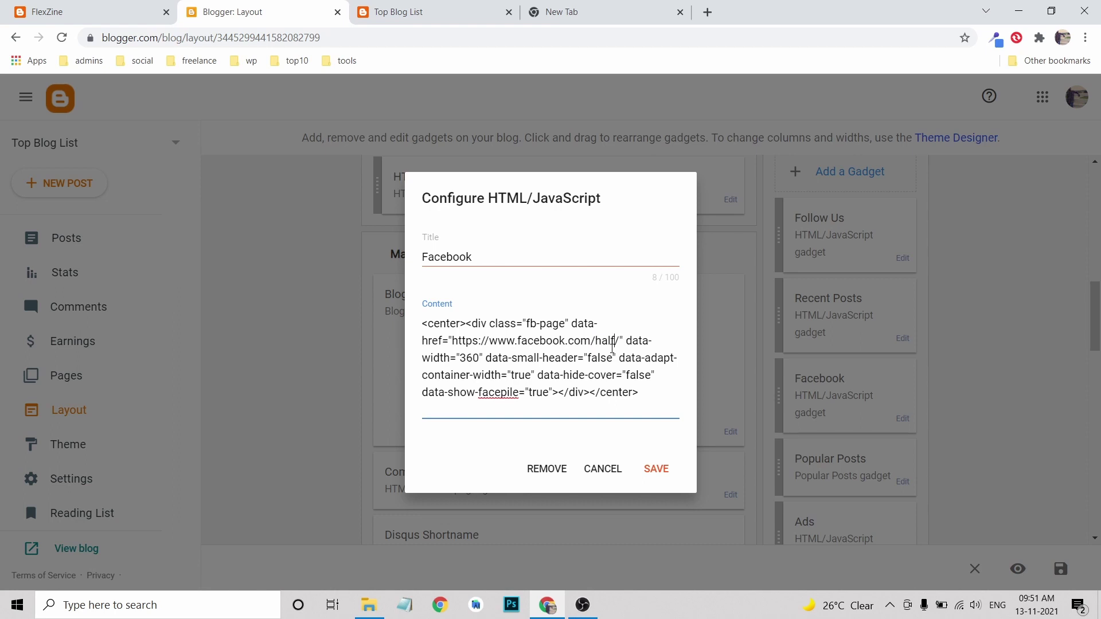
pyautogui.write('develope')
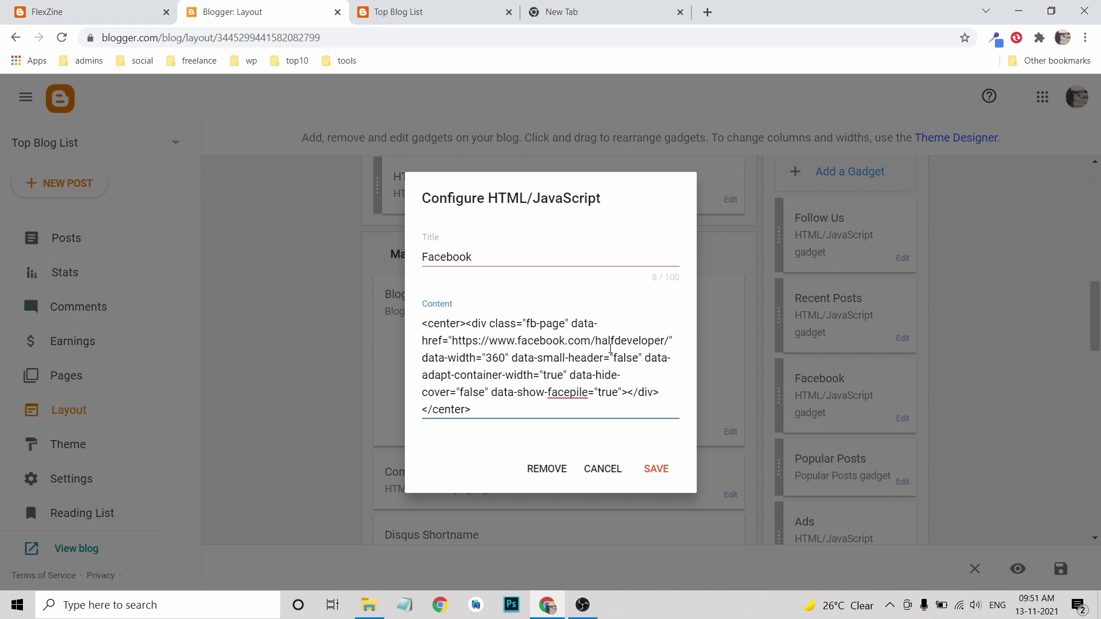
pyautogui.write('r')
pyautogui.click(656, 469)
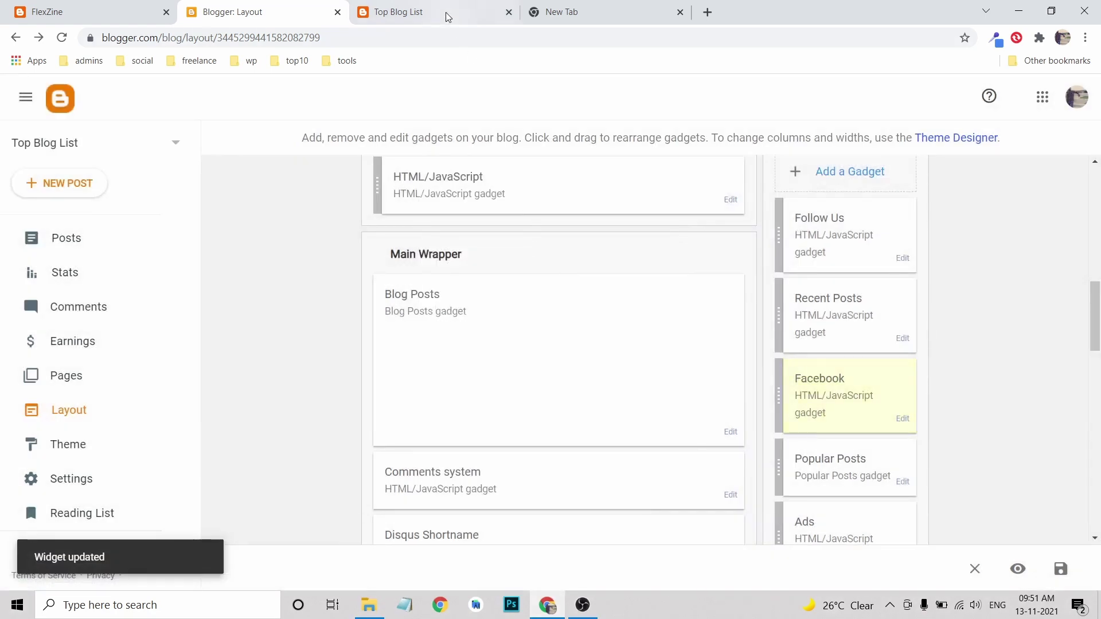
# - Reload the live blog and review the sidebar widgets from the Facebook box through Popular Posts and Ads to About Me
pyautogui.click(446, 12)
pyautogui.click(62, 38)
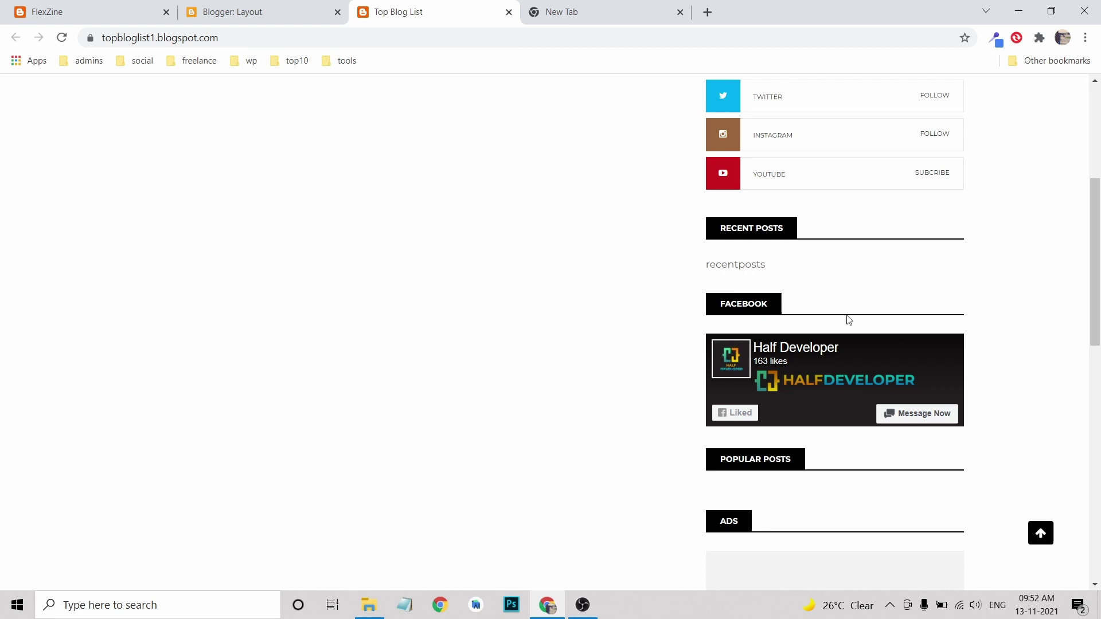
pyautogui.scroll(-1, 843, 304)
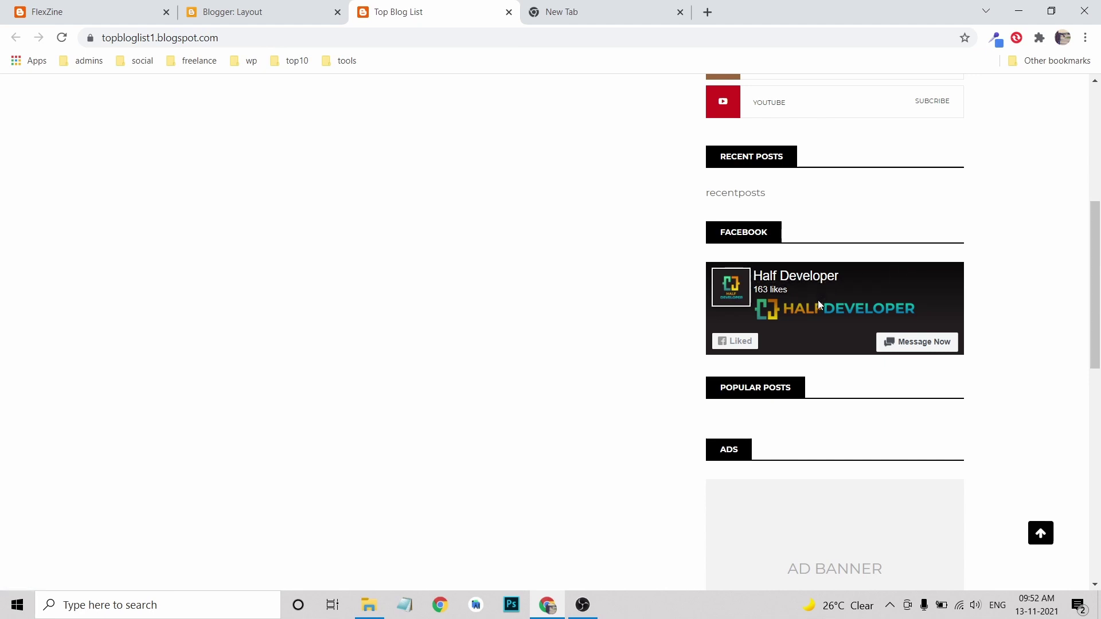
pyautogui.scroll(-1, 818, 300)
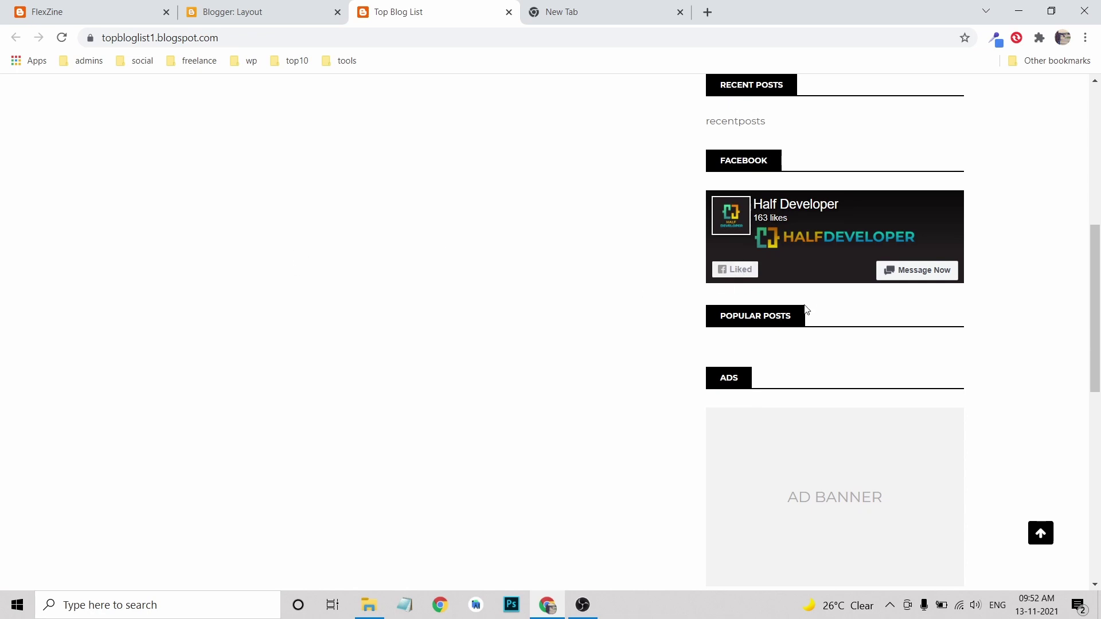
pyautogui.scroll(-1, 813, 311)
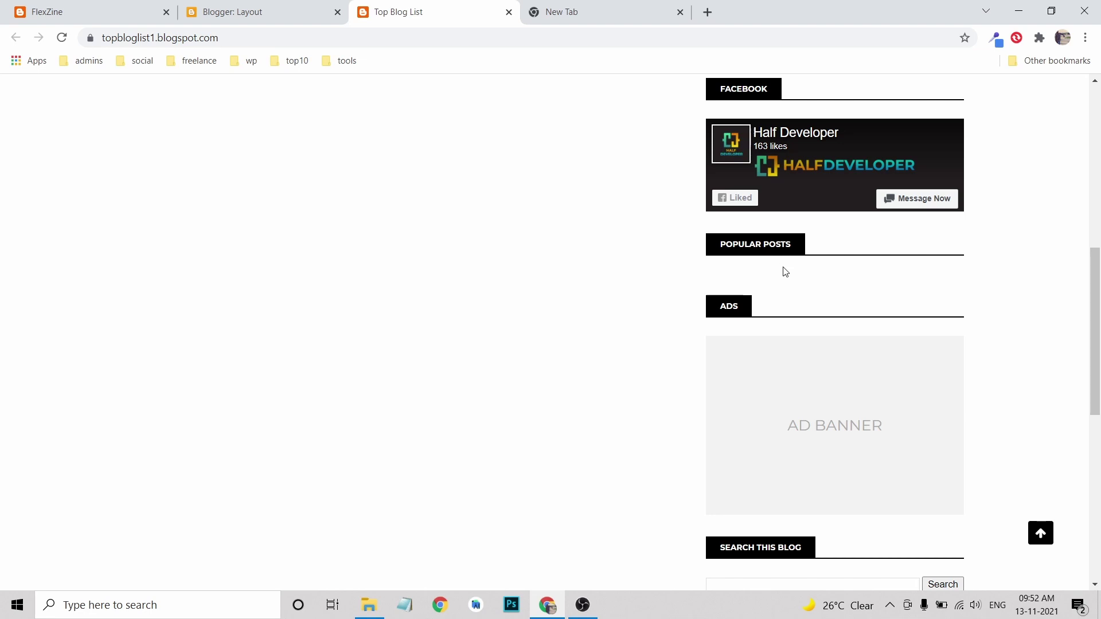
pyautogui.scroll(-1, 772, 285)
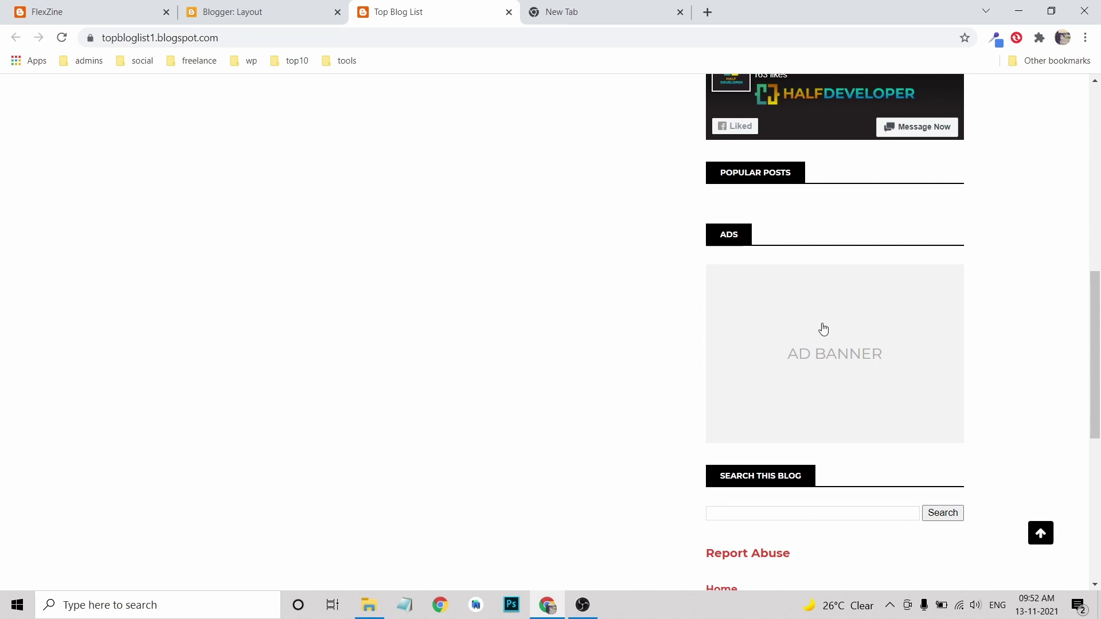
pyautogui.scroll(-1, 803, 313)
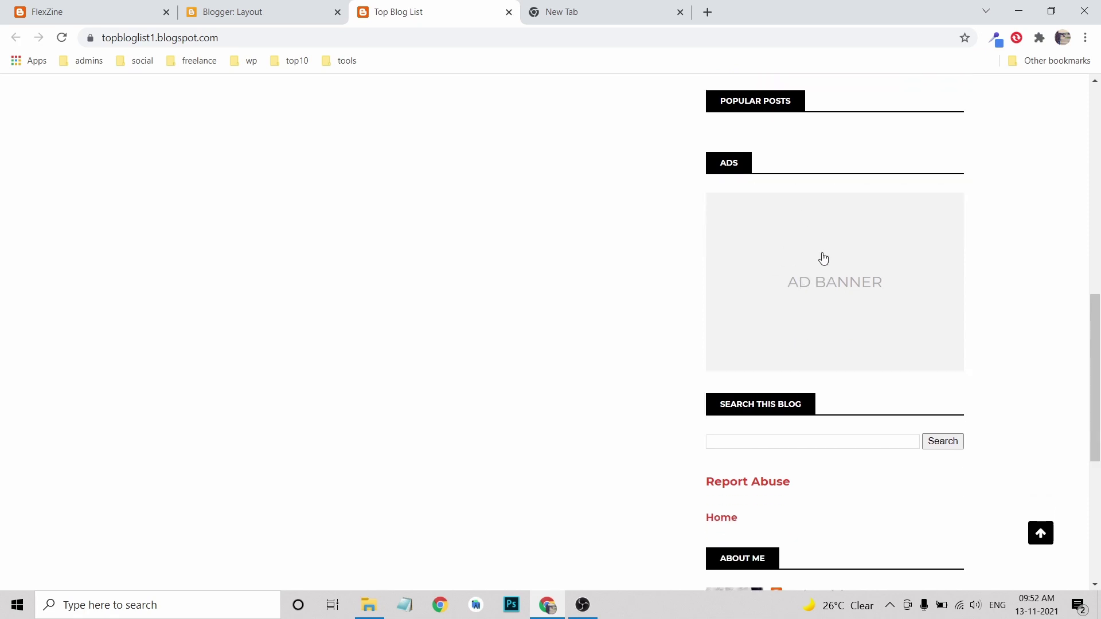
pyautogui.scroll(-3, 806, 272)
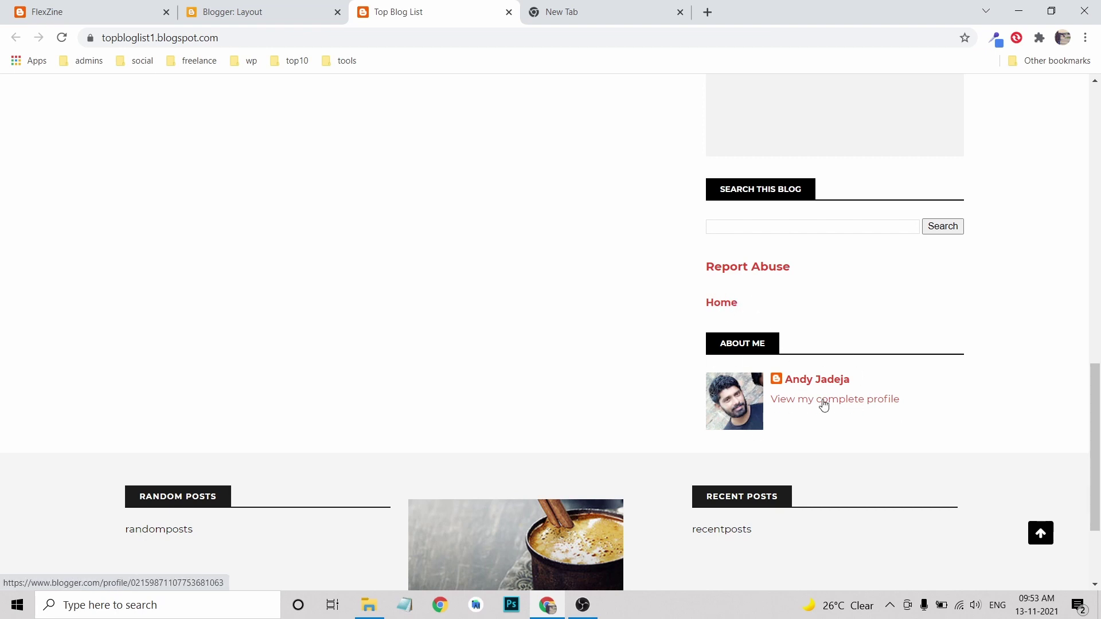
# - Remove the Categories labels gadget from the right sidebar in the blog's layout
pyautogui.click(299, 27)
pyautogui.scroll(-2, 843, 344)
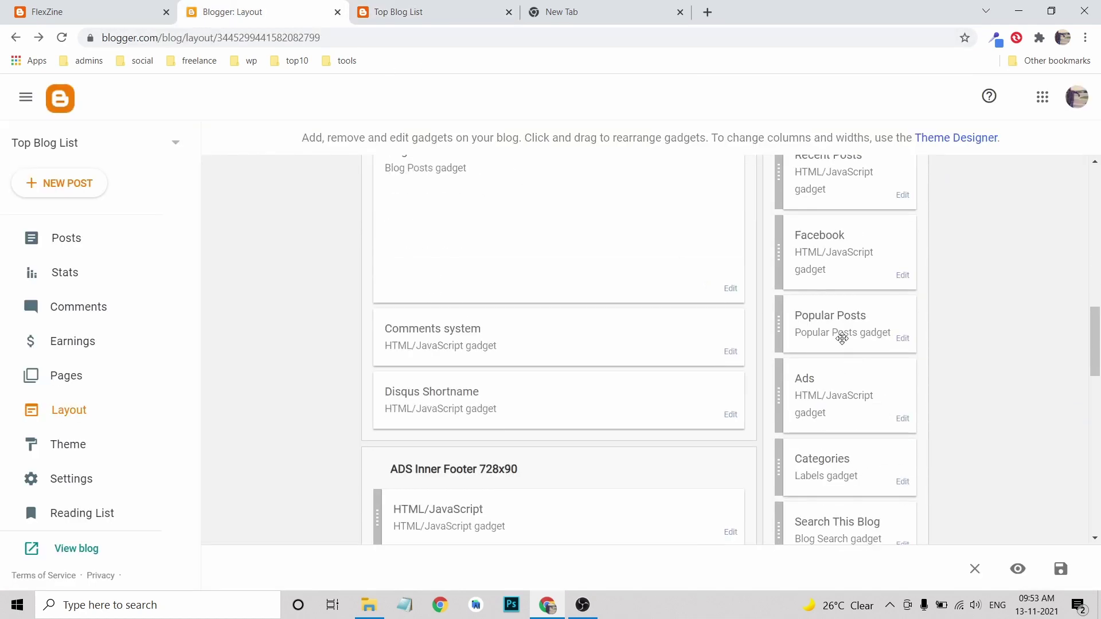
pyautogui.scroll(-1, 841, 340)
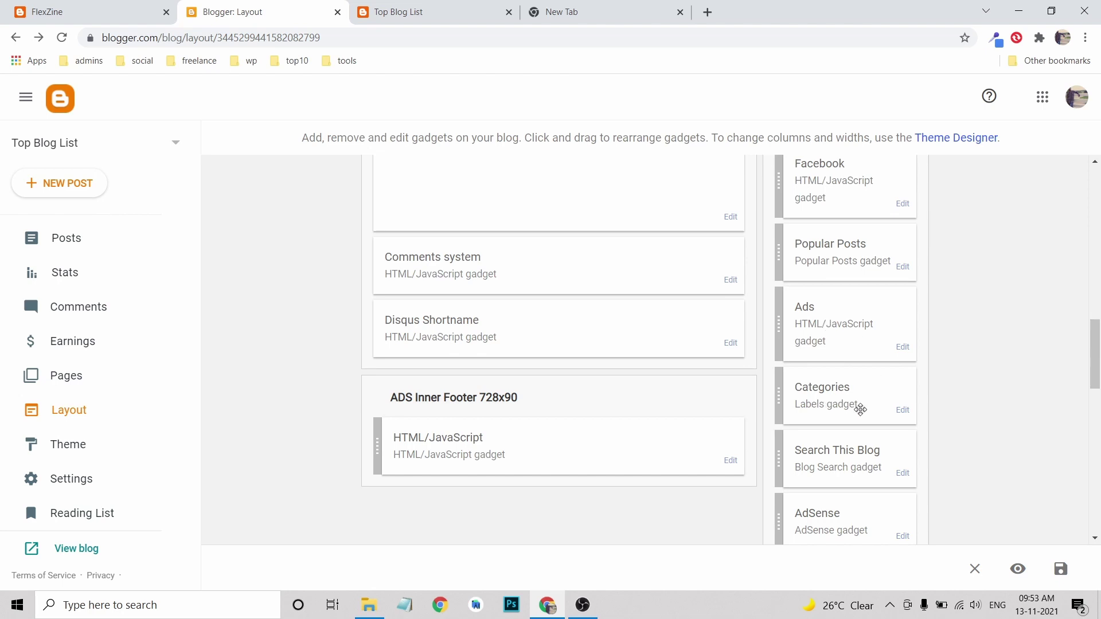
pyautogui.click(451, 13)
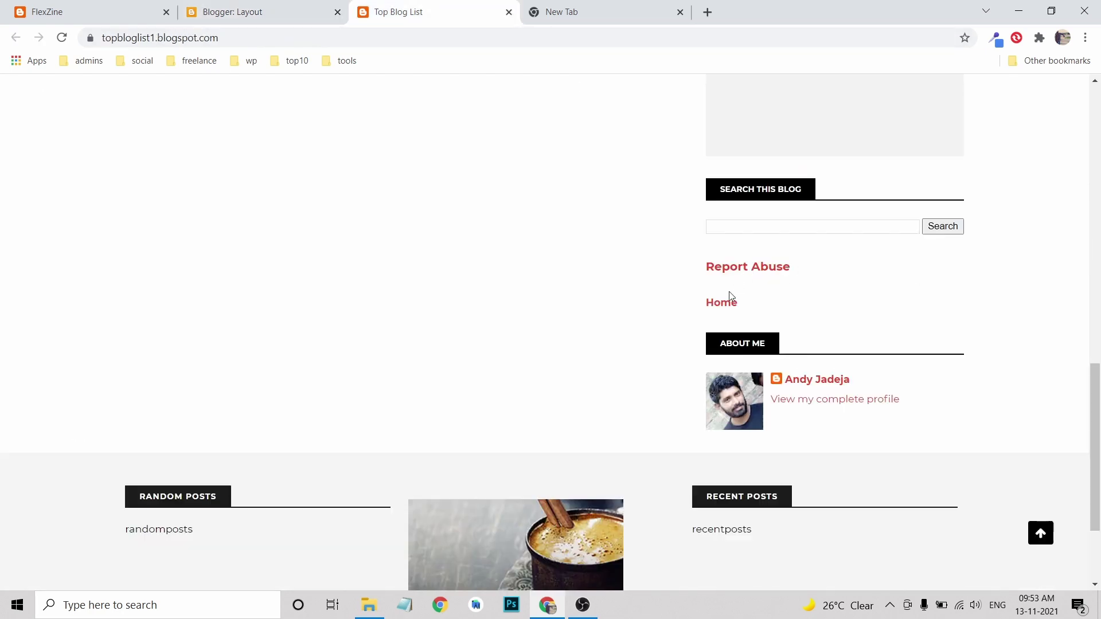
pyautogui.click(274, 19)
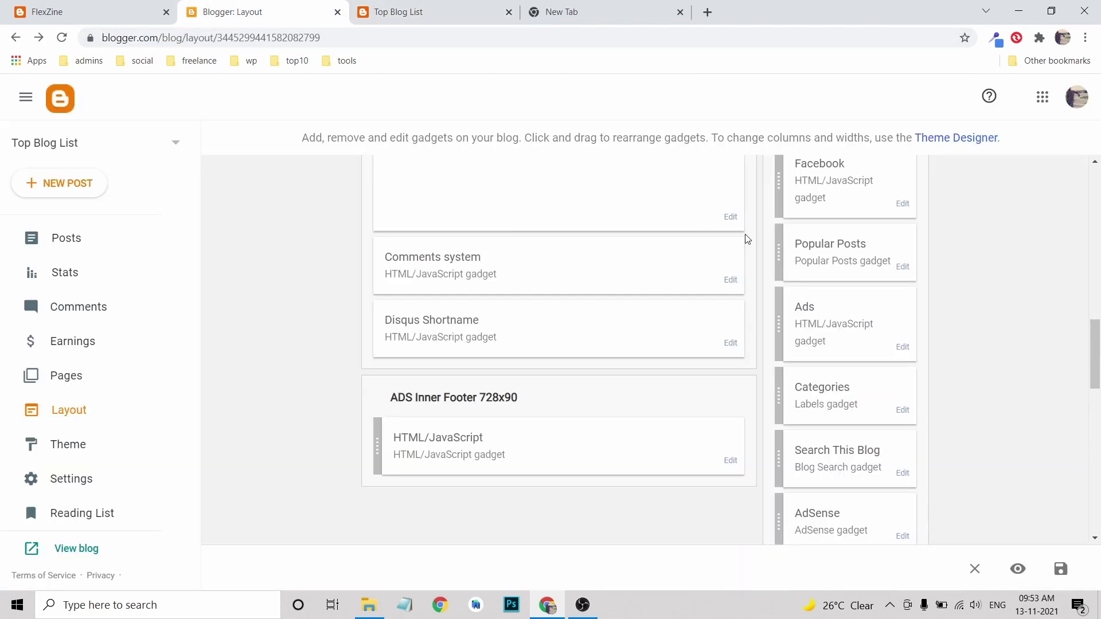
pyautogui.click(903, 412)
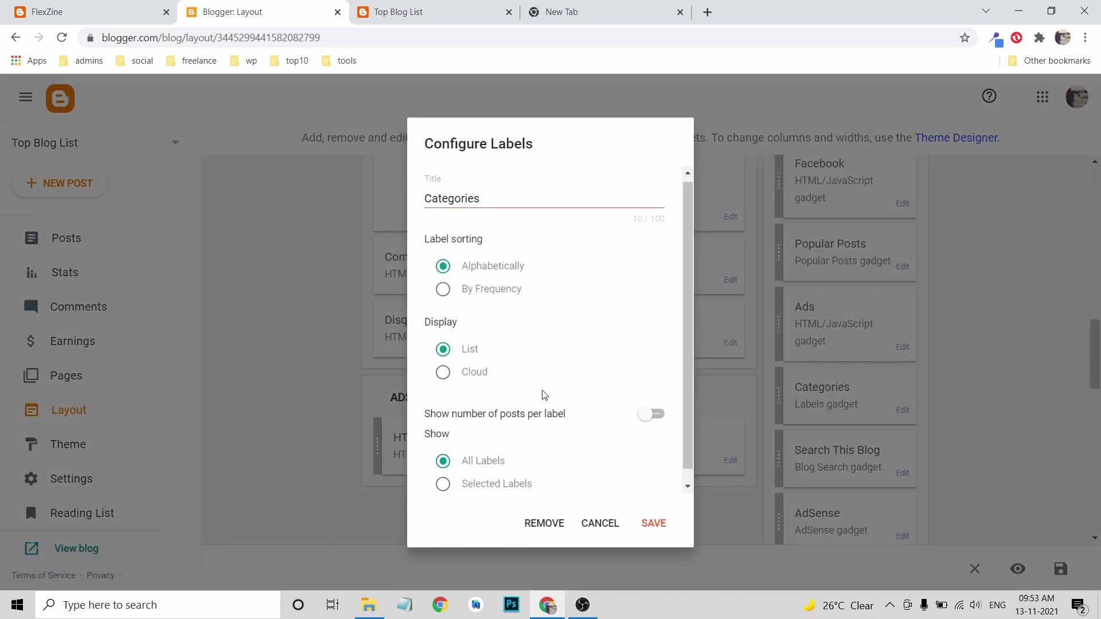
pyautogui.scroll(-1, 544, 395)
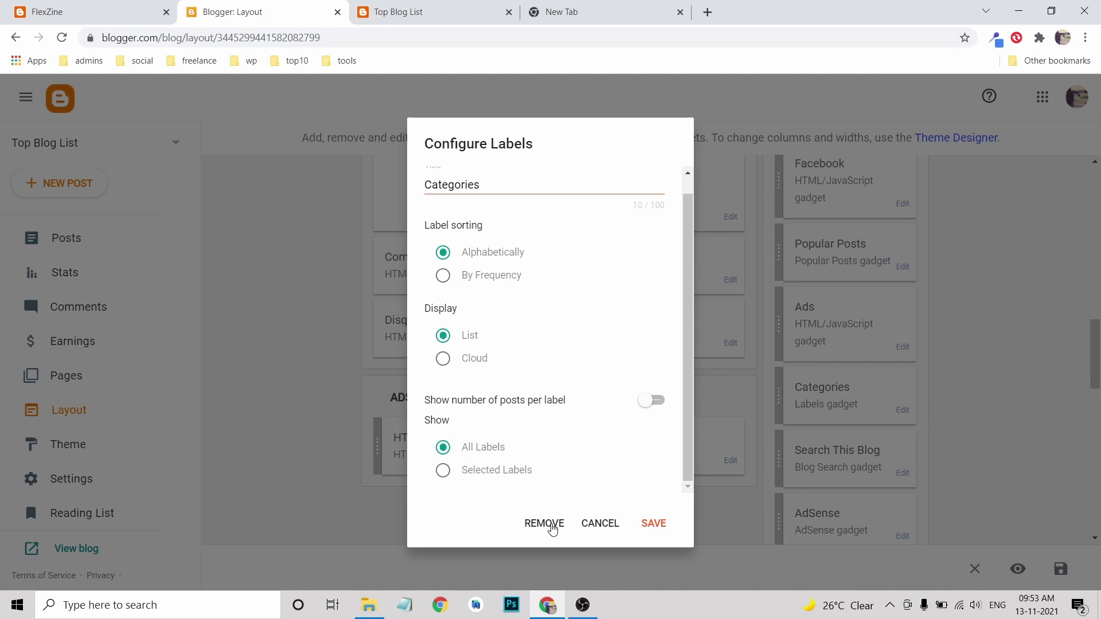
pyautogui.click(544, 524)
pyautogui.click(649, 374)
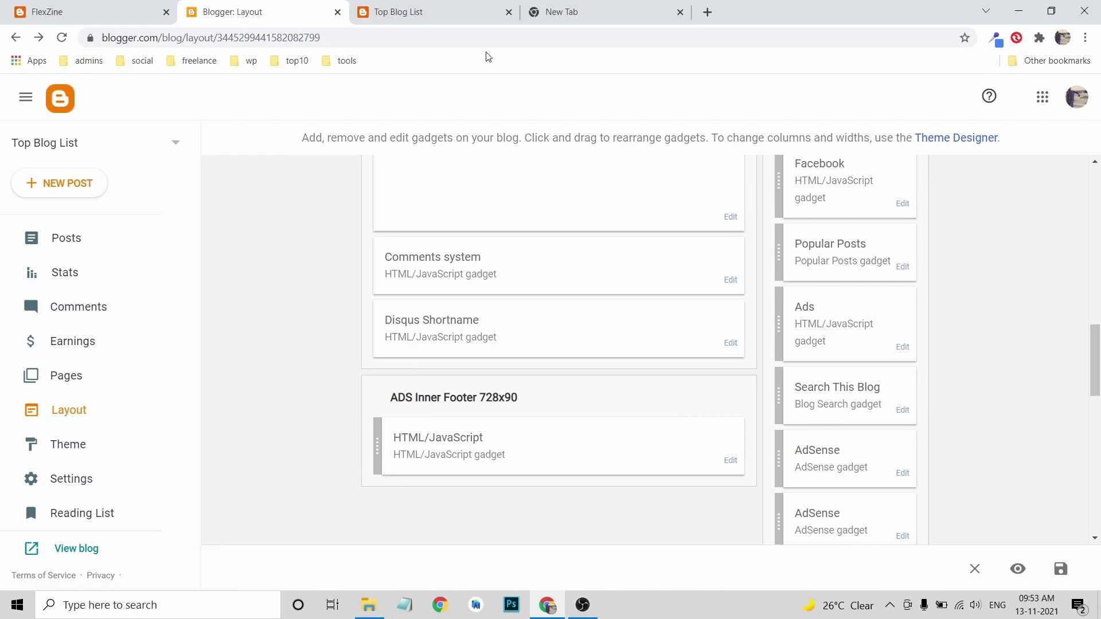
# - On the live blog, compare the sidebar's Search This Blog box with the search field in the main menu bar
pyautogui.click(425, 12)
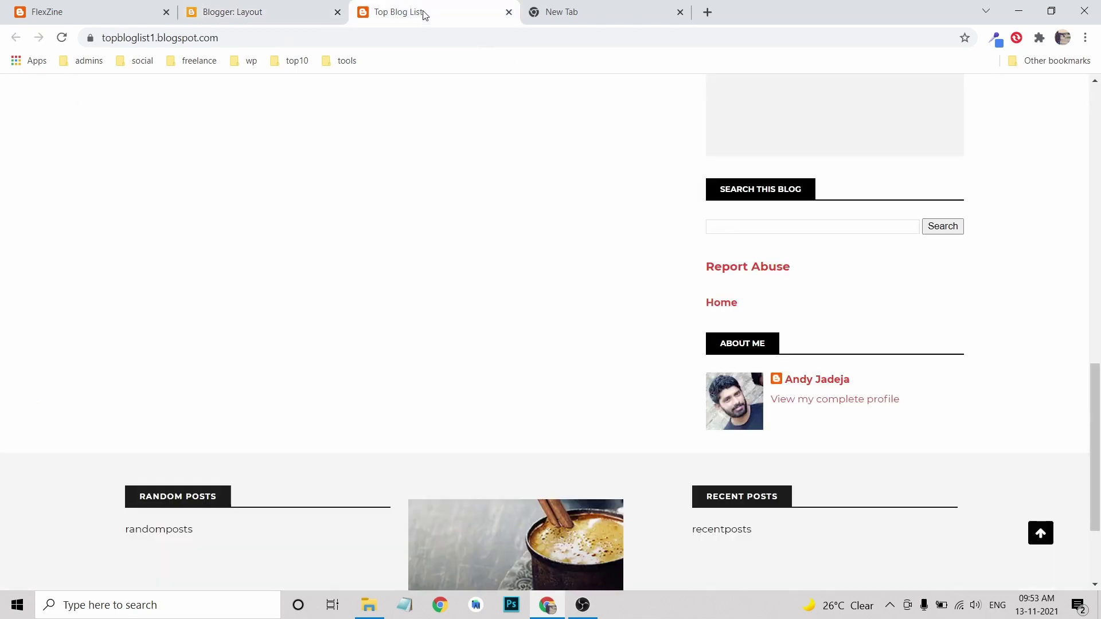
pyautogui.click(822, 225)
pyautogui.scroll(11, 869, 257)
pyautogui.scroll(1, 886, 272)
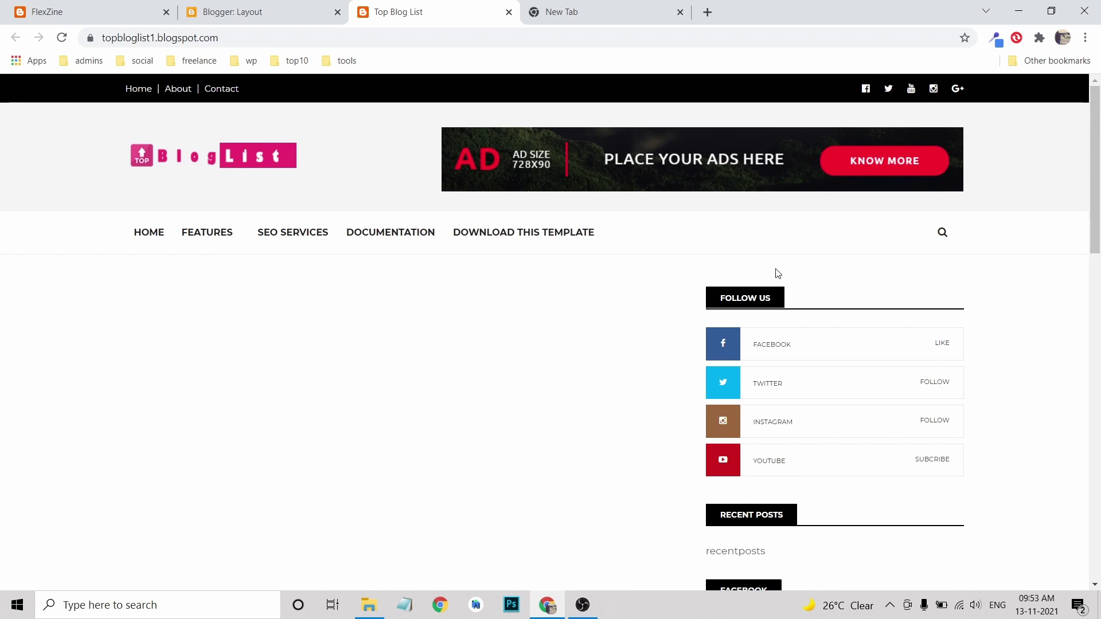
pyautogui.click(945, 228)
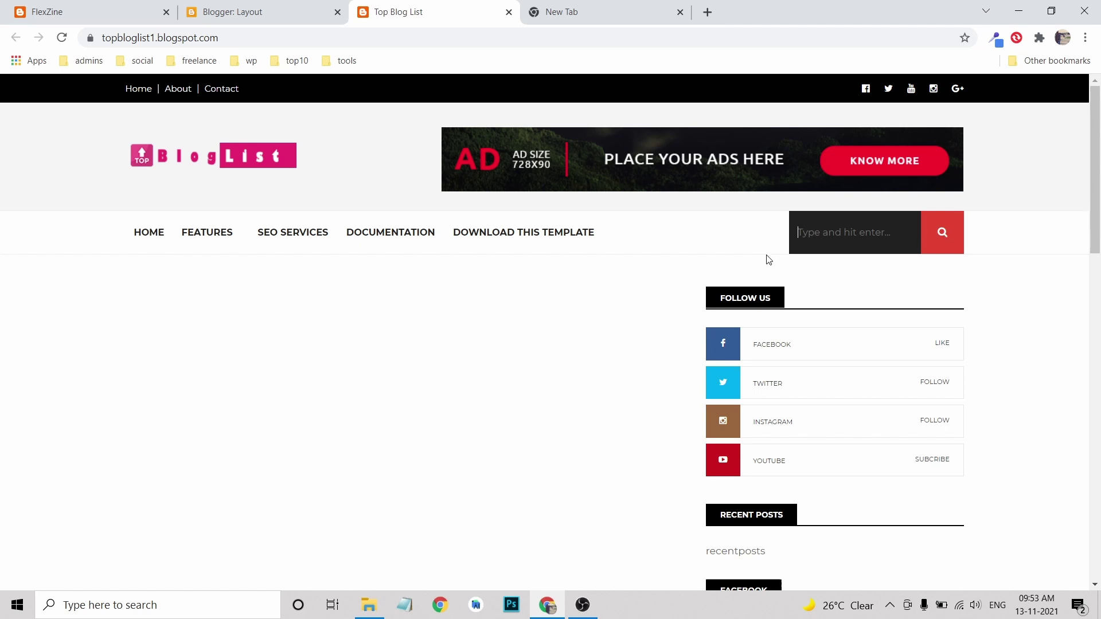
# - Remove the Search This Blog gadget from its place below Ads in the layout's right sidebar
pyautogui.click(231, 16)
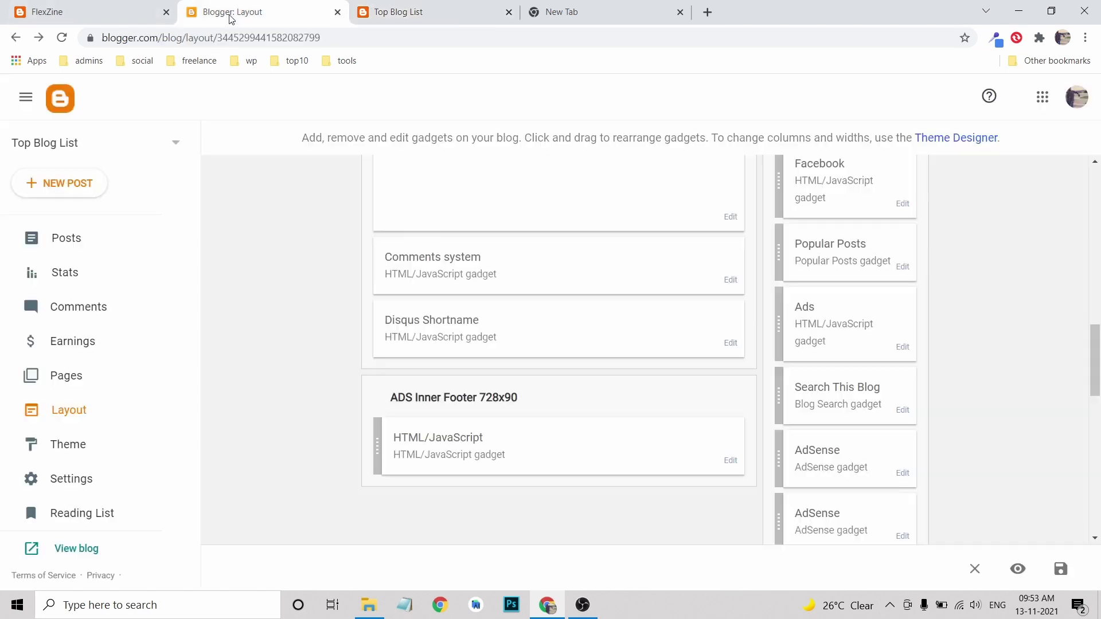
pyautogui.scroll(-1, 840, 368)
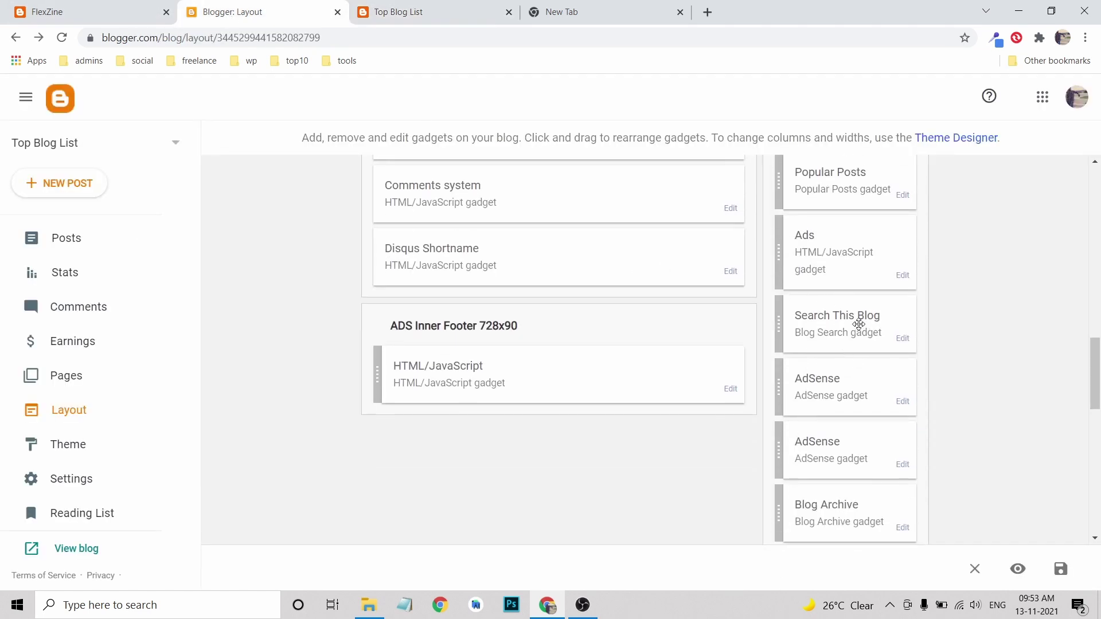
pyautogui.click(904, 343)
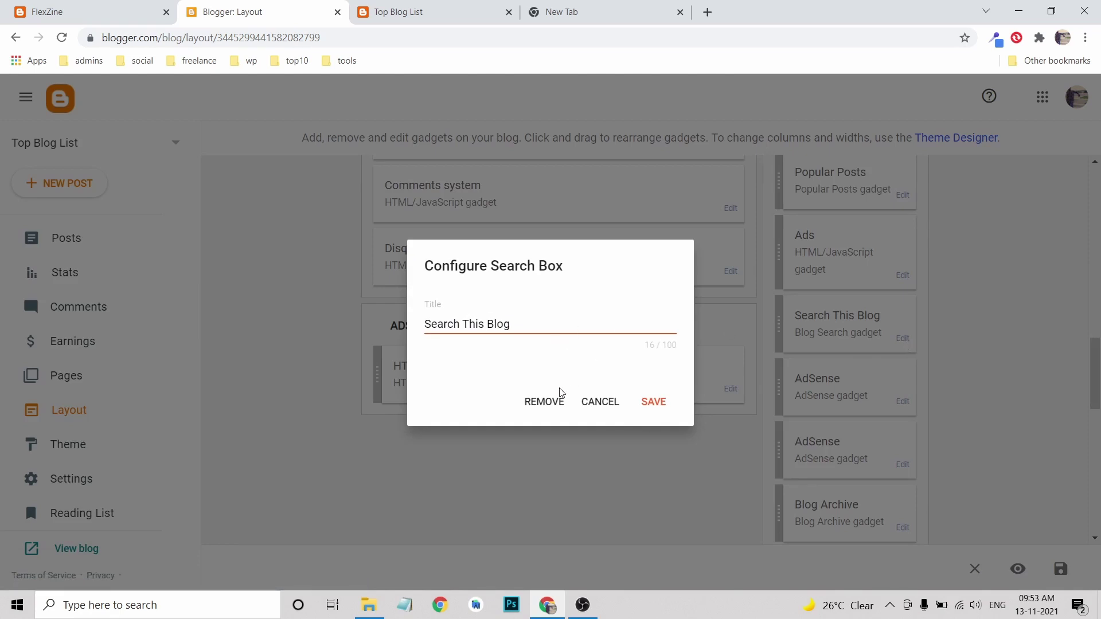
pyautogui.click(556, 401)
pyautogui.click(640, 371)
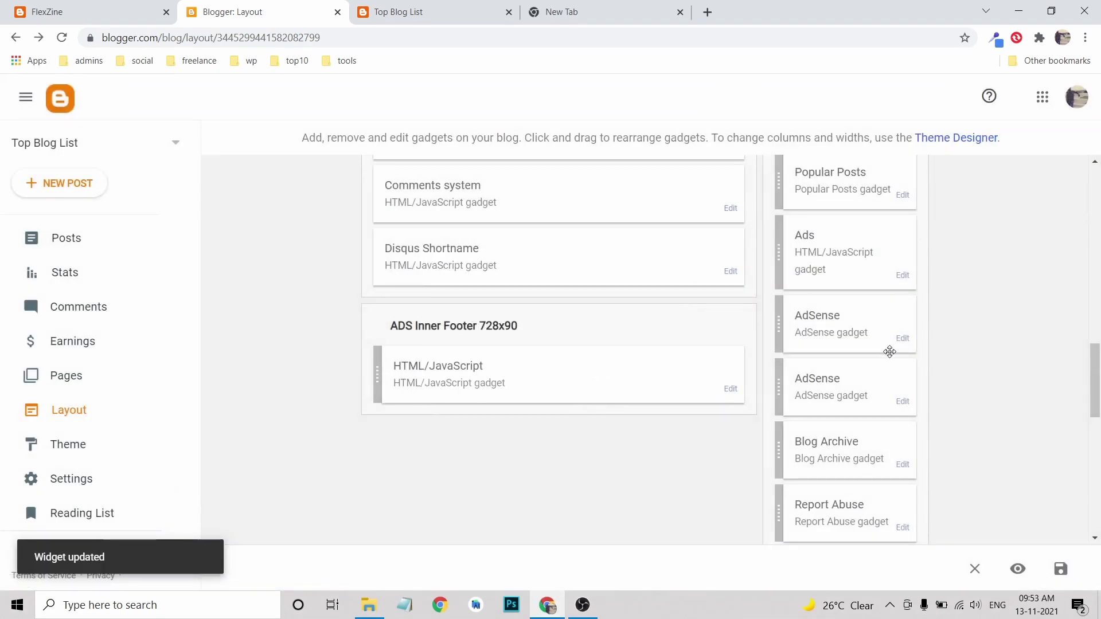
# - Add a Blog Search gadget titled Search This Blog to the Sidebar Right section and save it
pyautogui.scroll(7, 889, 352)
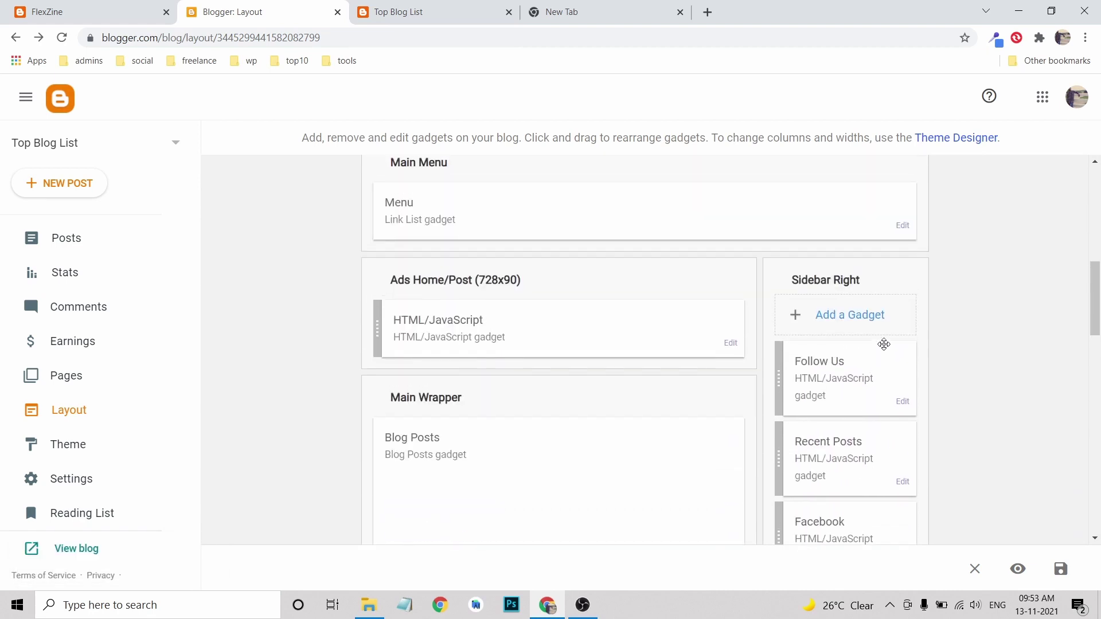
pyautogui.click(840, 320)
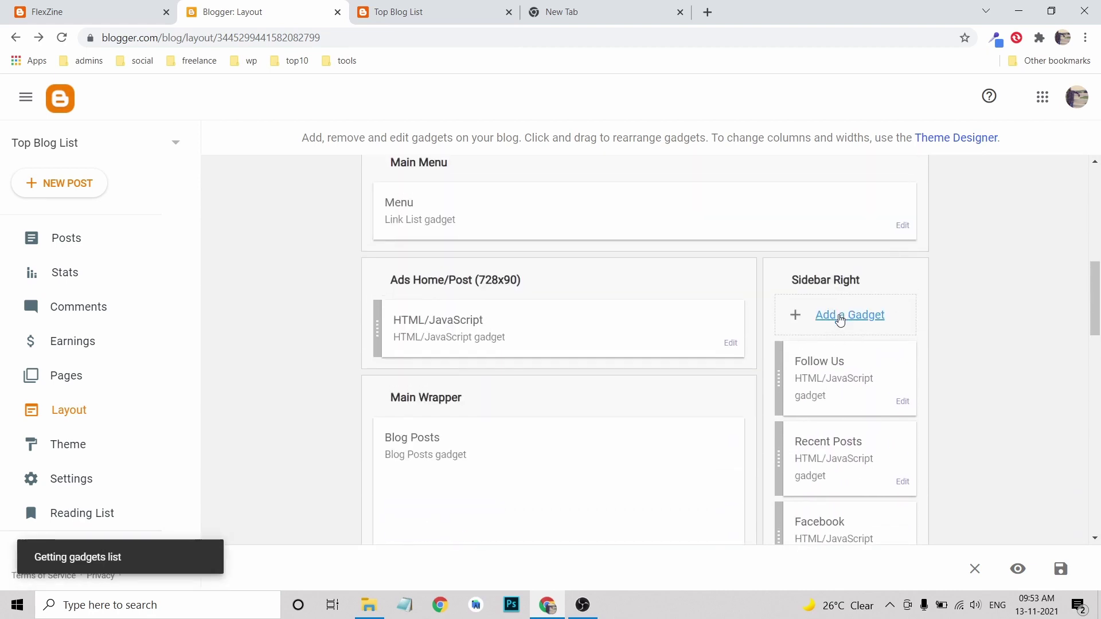
pyautogui.scroll(-2, 583, 284)
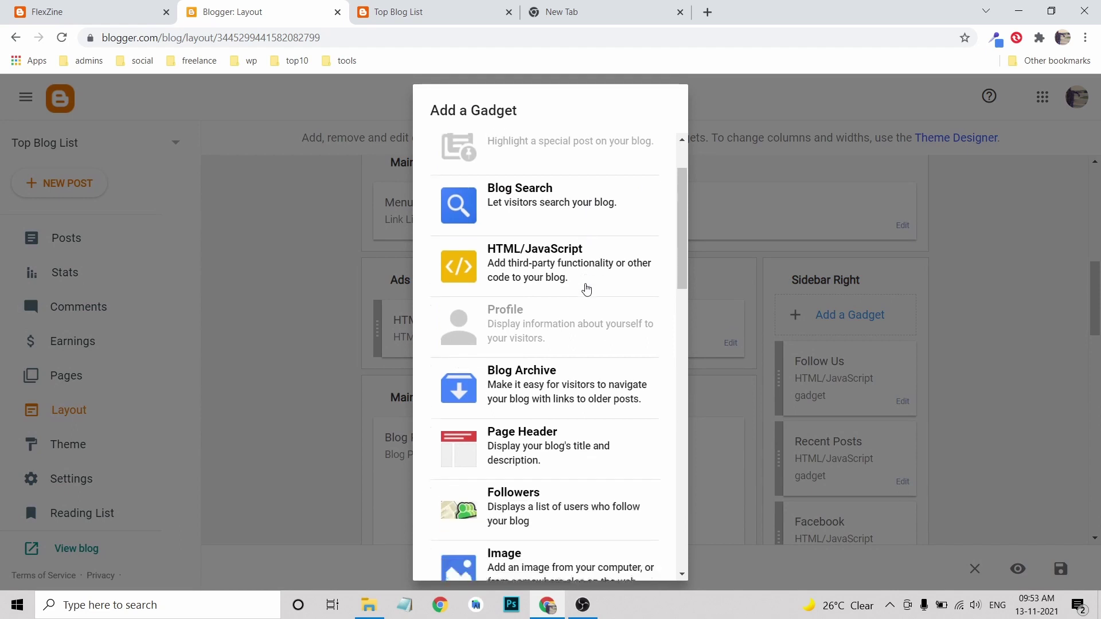
pyautogui.scroll(-5, 586, 289)
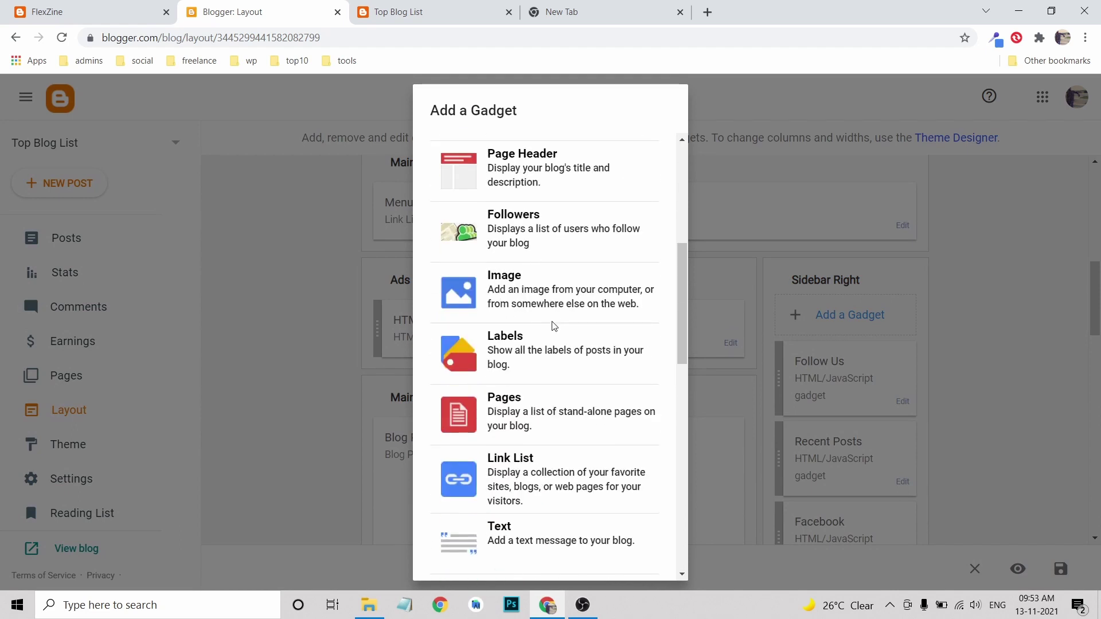
pyautogui.scroll(-9, 553, 326)
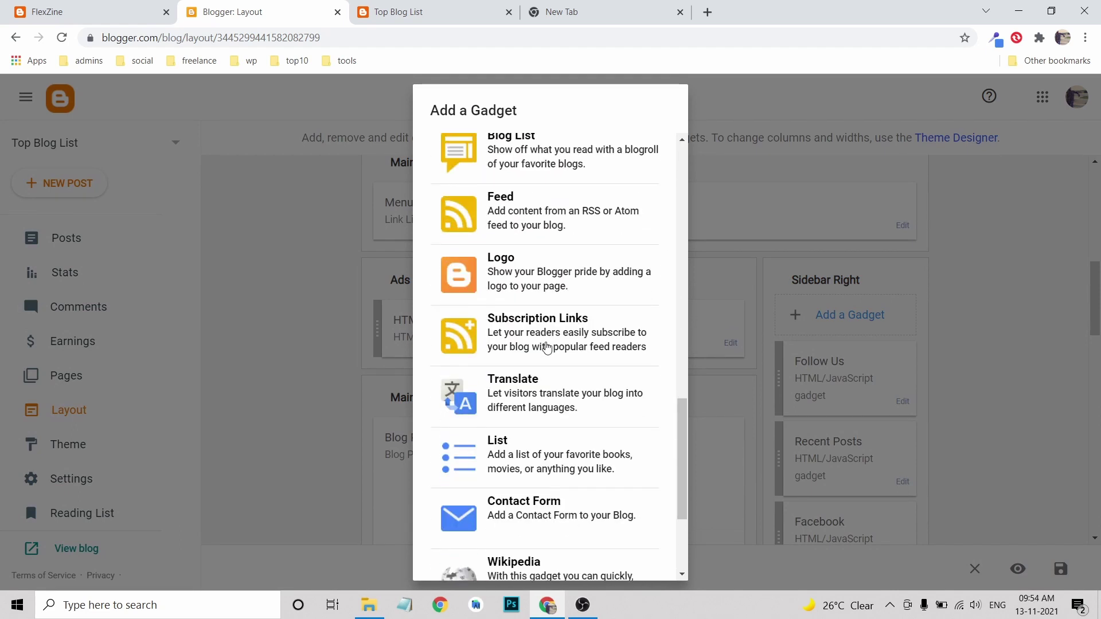
pyautogui.scroll(-3, 546, 344)
pyautogui.scroll(6, 534, 352)
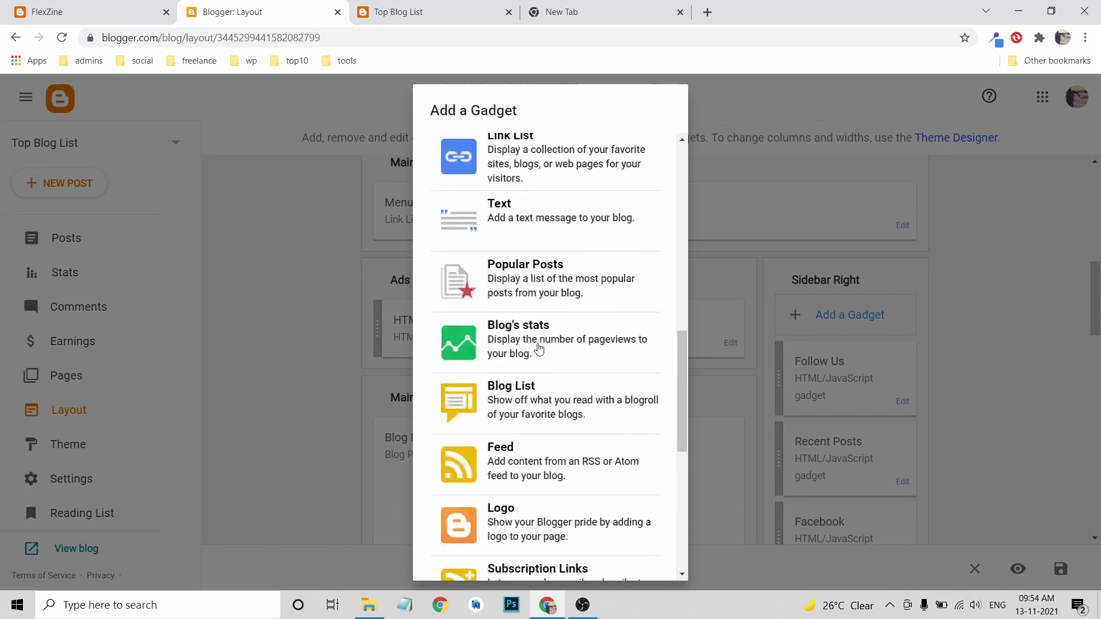
pyautogui.scroll(8, 539, 349)
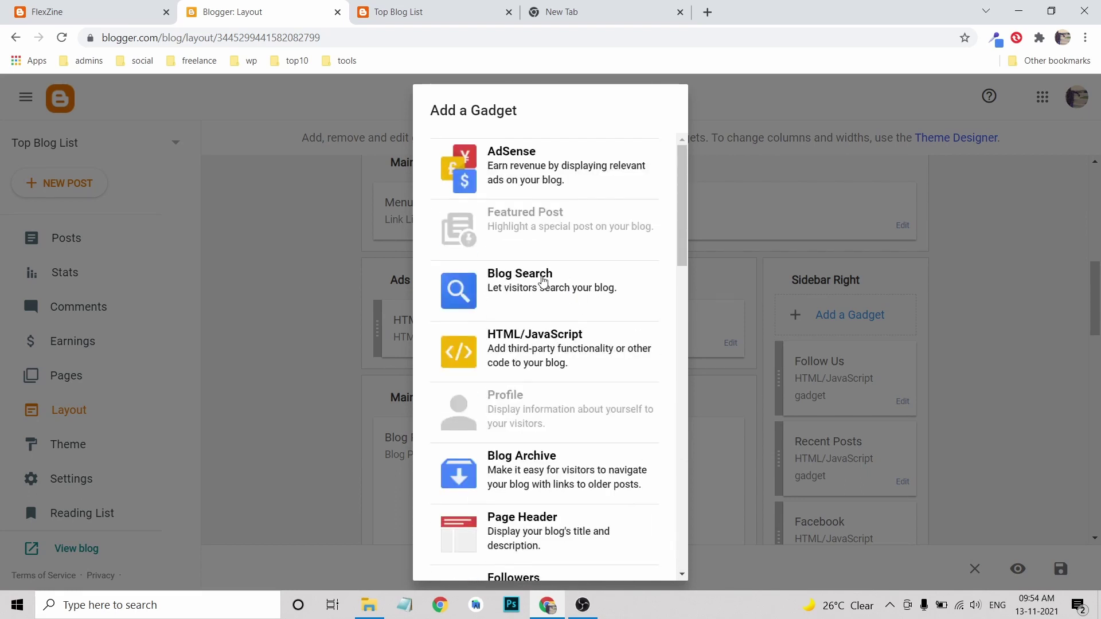
pyautogui.click(523, 285)
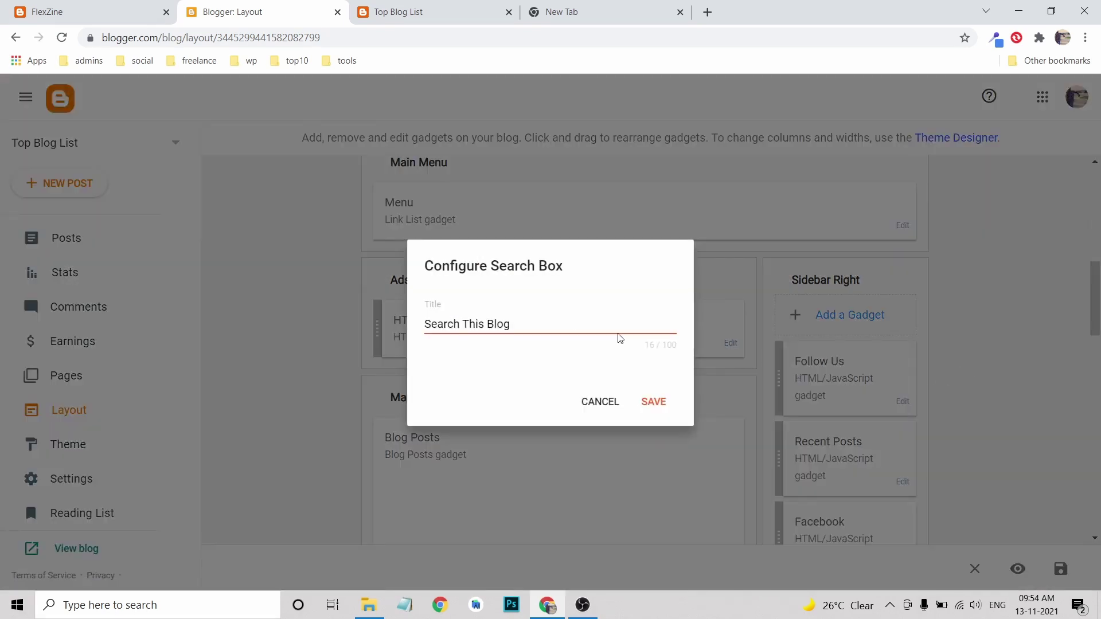
pyautogui.click(654, 402)
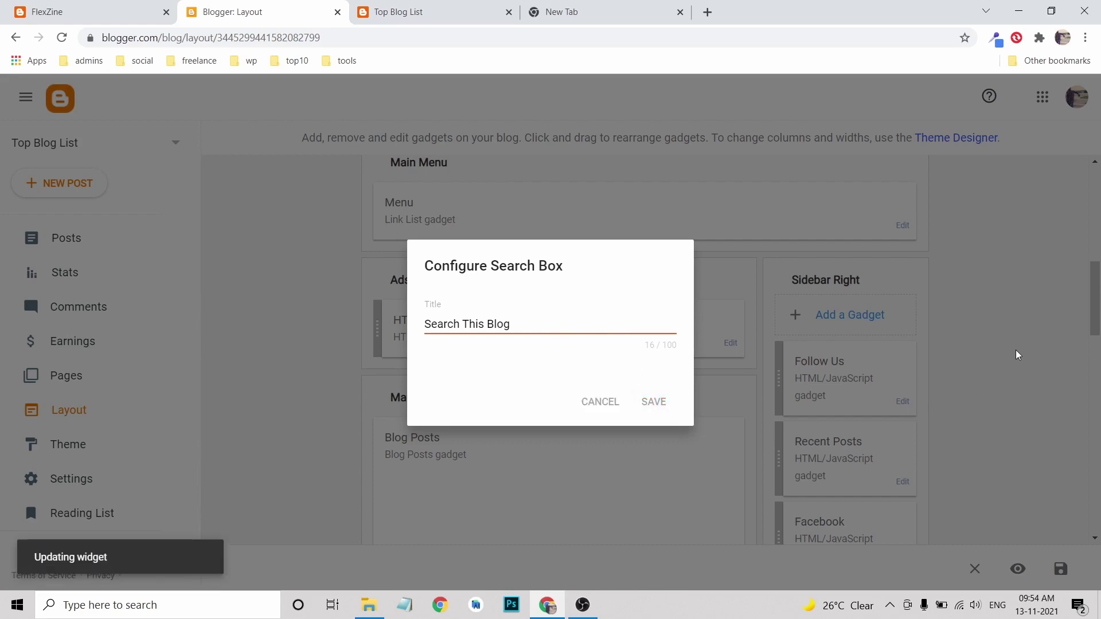
# - Check the new search gadget's position in the layout's sidebar and on the reloaded live blog
pyautogui.scroll(-3, 995, 352)
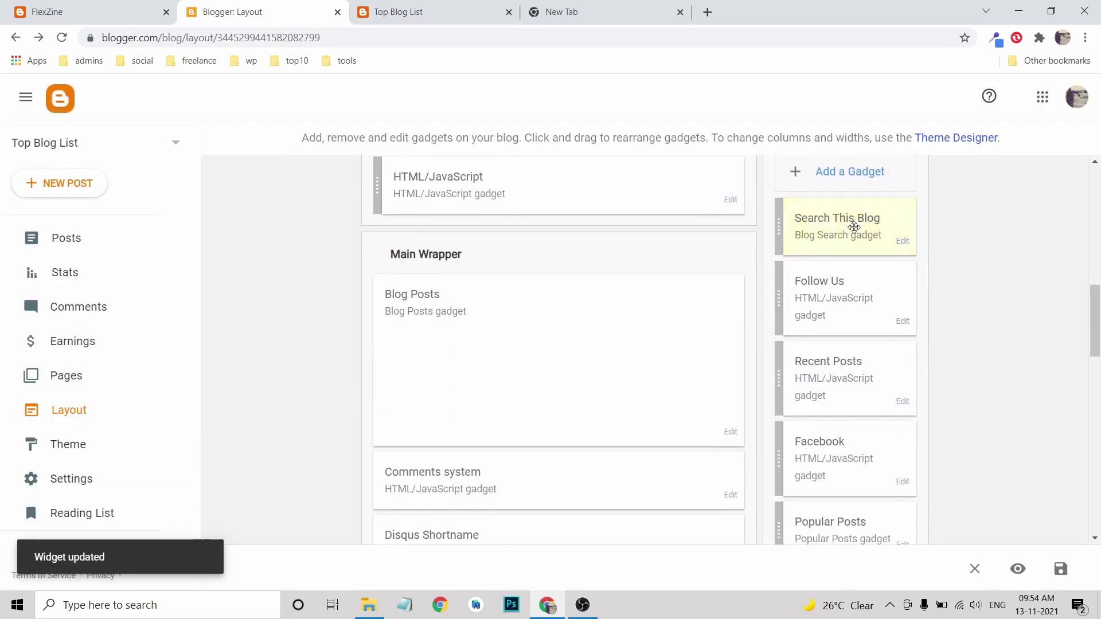
pyautogui.click(410, 8)
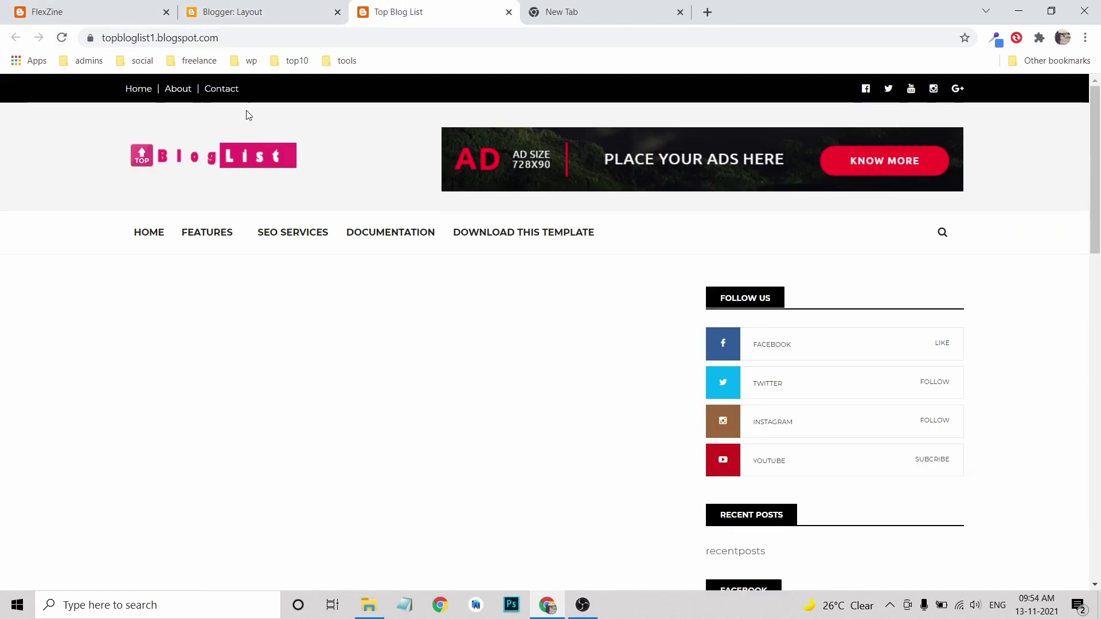
pyautogui.click(62, 37)
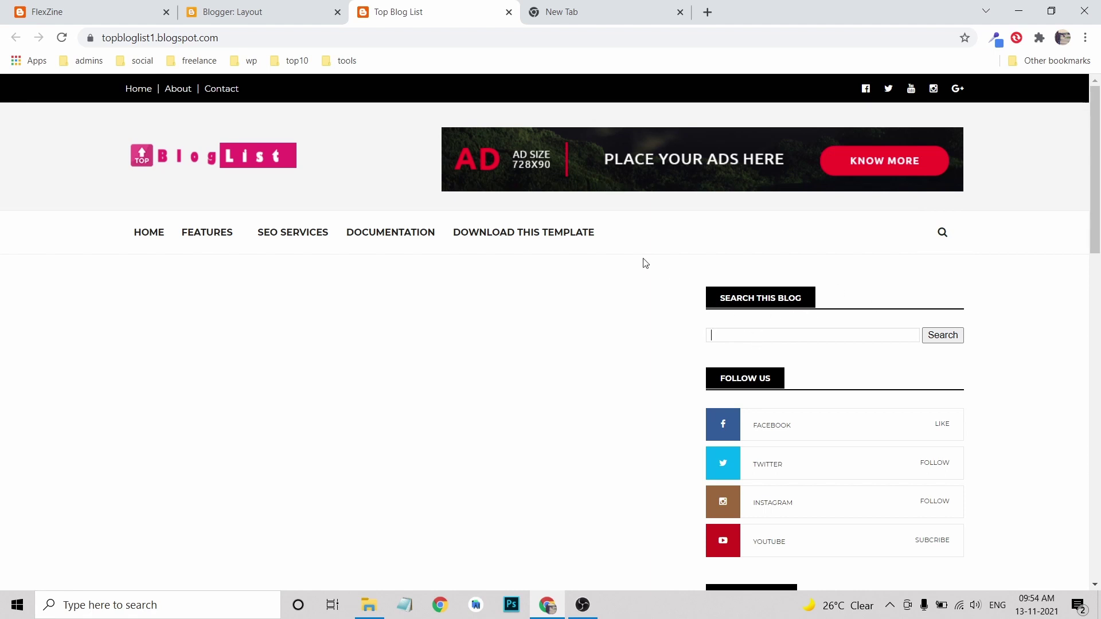
# - Compare the sidebar gadgets in the layout, from Facebook down to Report Abuse, with the sidebar on the live blog
pyautogui.click(250, 20)
pyautogui.scroll(-3, 839, 324)
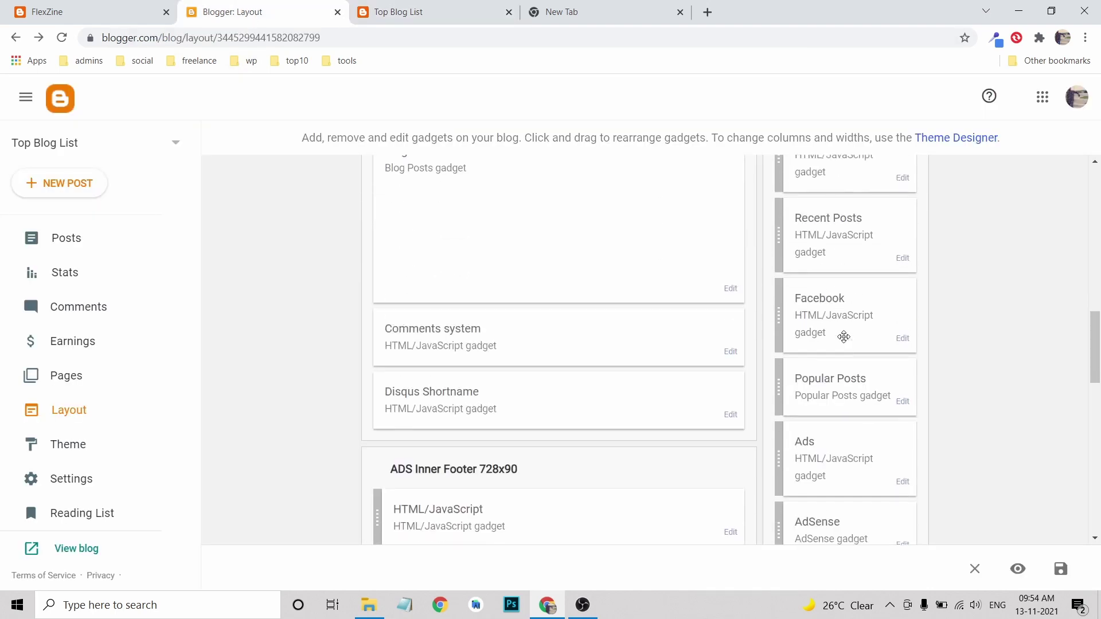
pyautogui.scroll(-3, 844, 337)
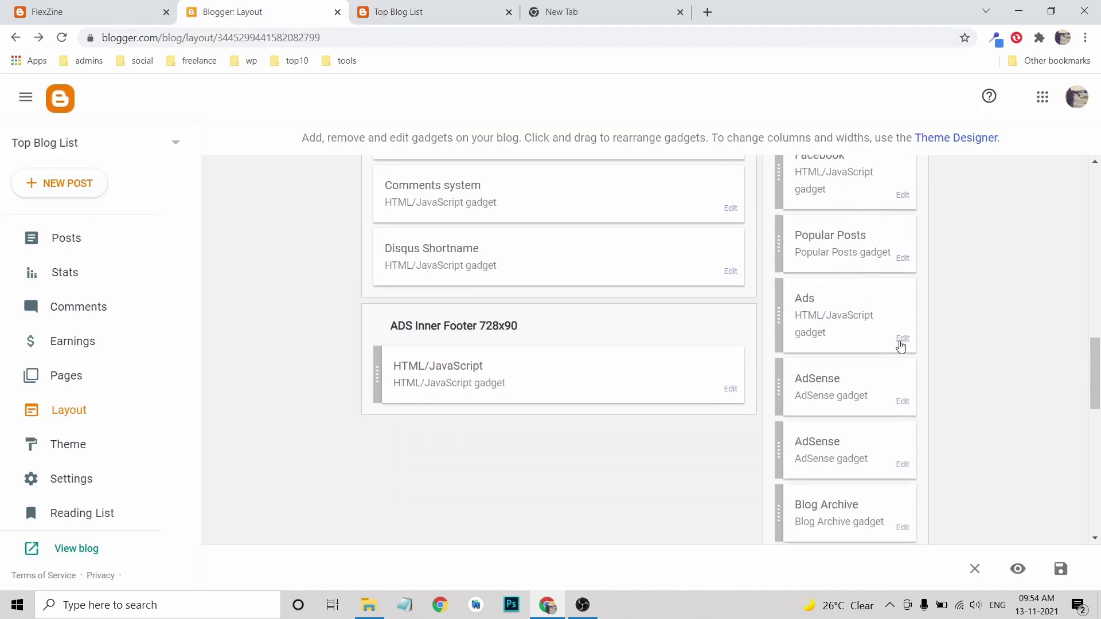
pyautogui.scroll(-1, 877, 324)
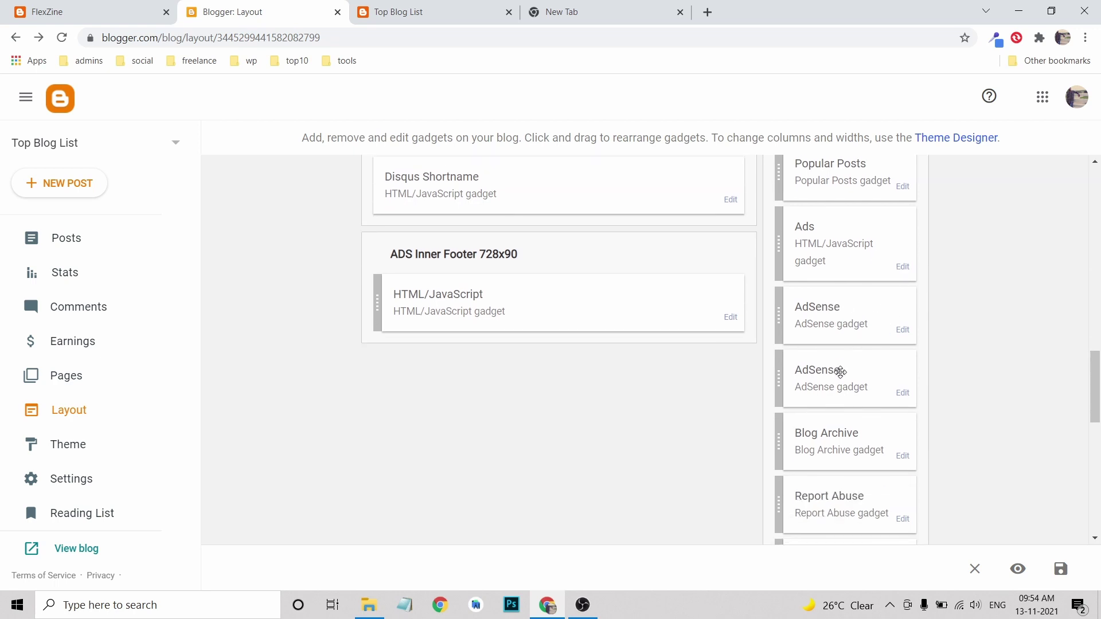
pyautogui.click(395, 11)
pyautogui.scroll(-6, 837, 361)
pyautogui.scroll(-6, 843, 364)
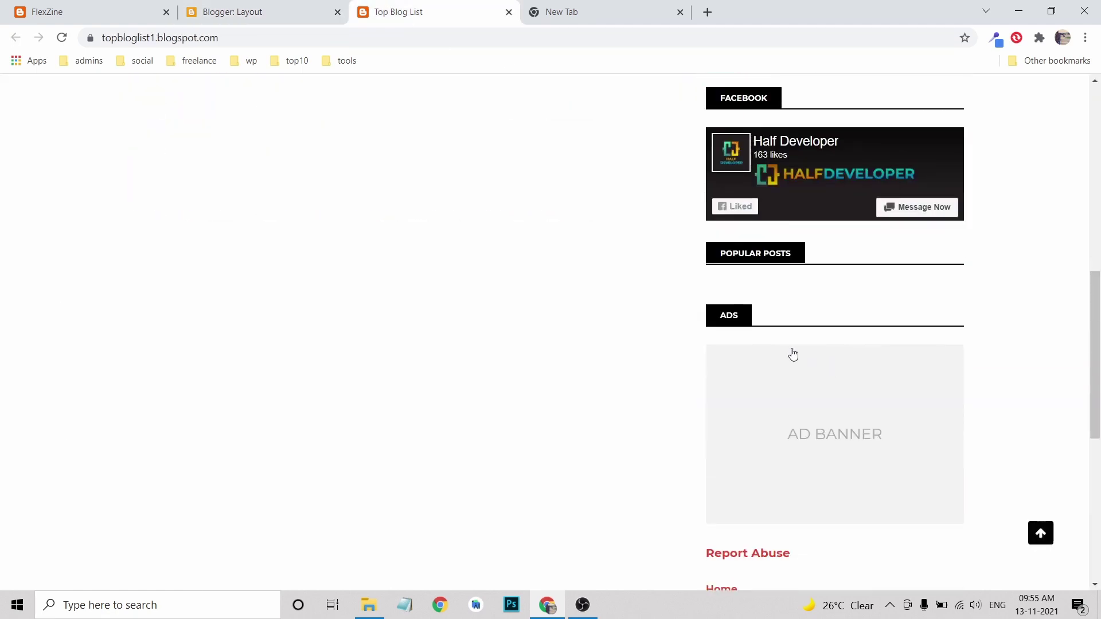
pyautogui.scroll(-3, 750, 329)
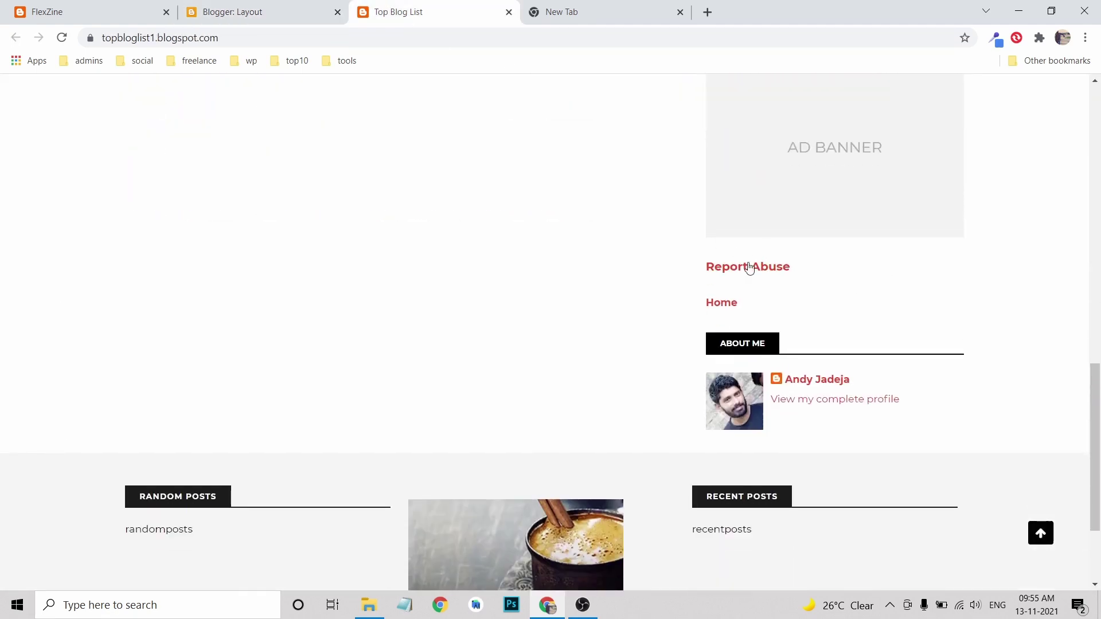
pyautogui.click(254, 11)
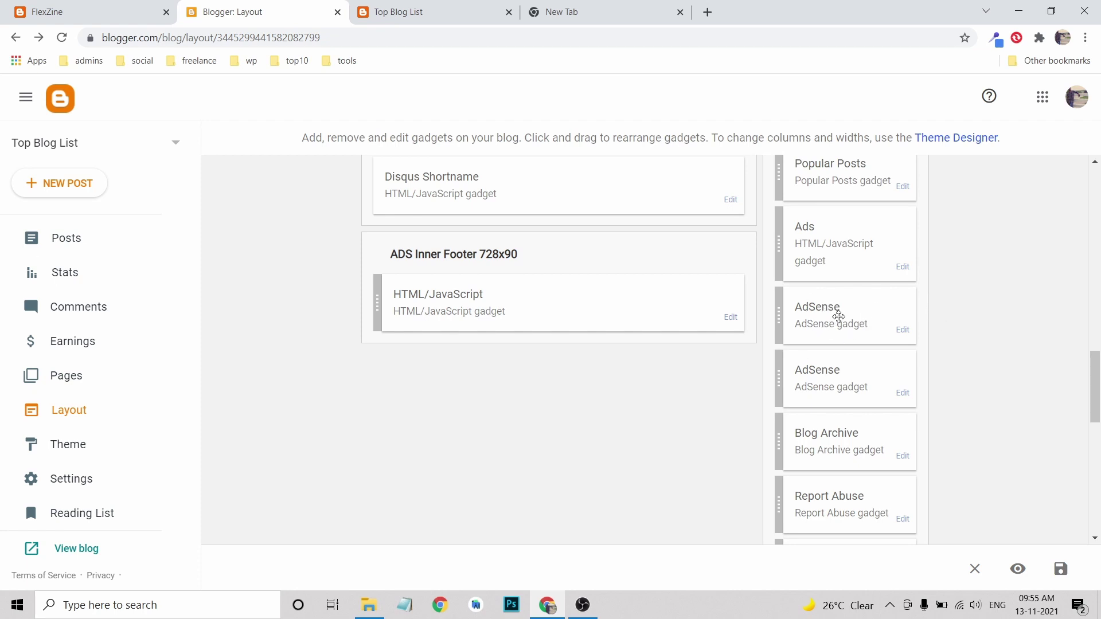
pyautogui.hotkey('ctrl', 'Tab')
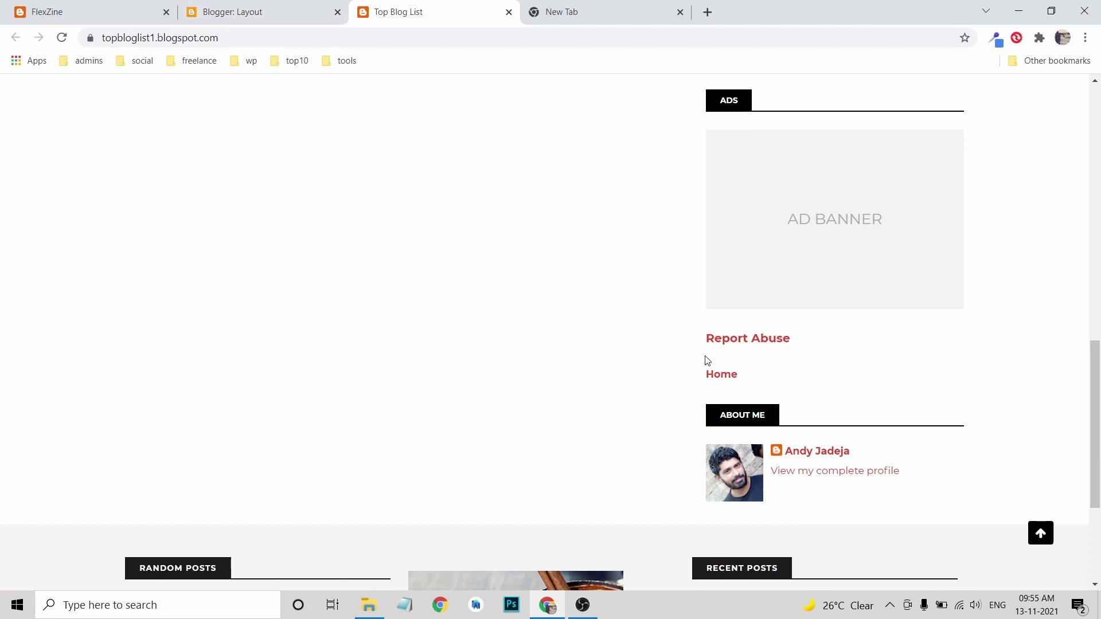
# - Remove the Blog Archive gadget from the layout's right sidebar
pyautogui.click(259, 16)
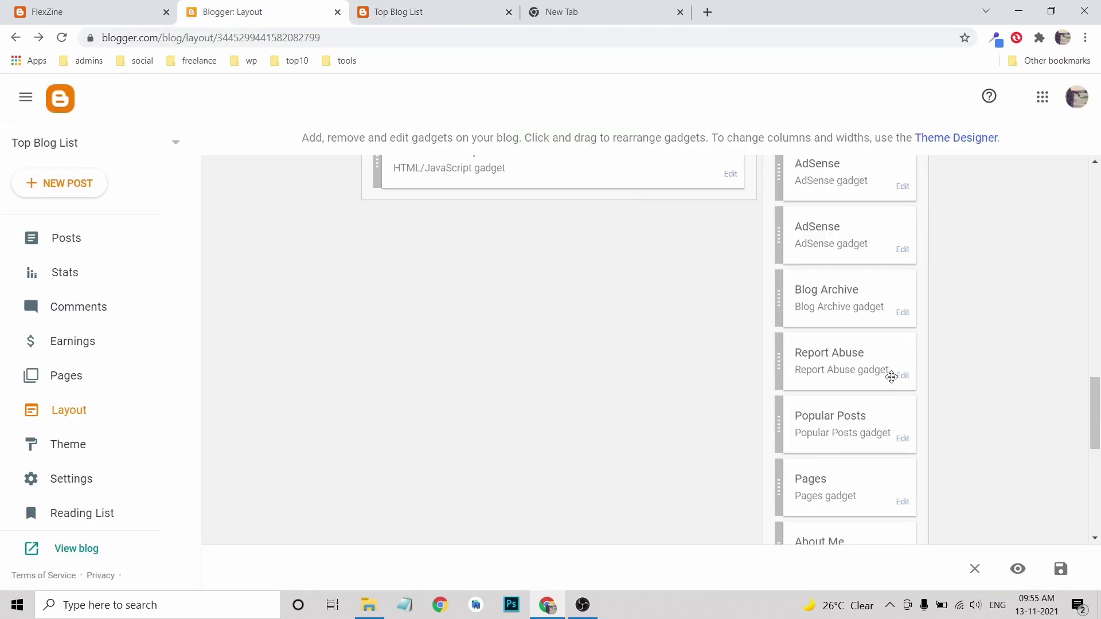
pyautogui.scroll(-1, 886, 367)
pyautogui.click(902, 240)
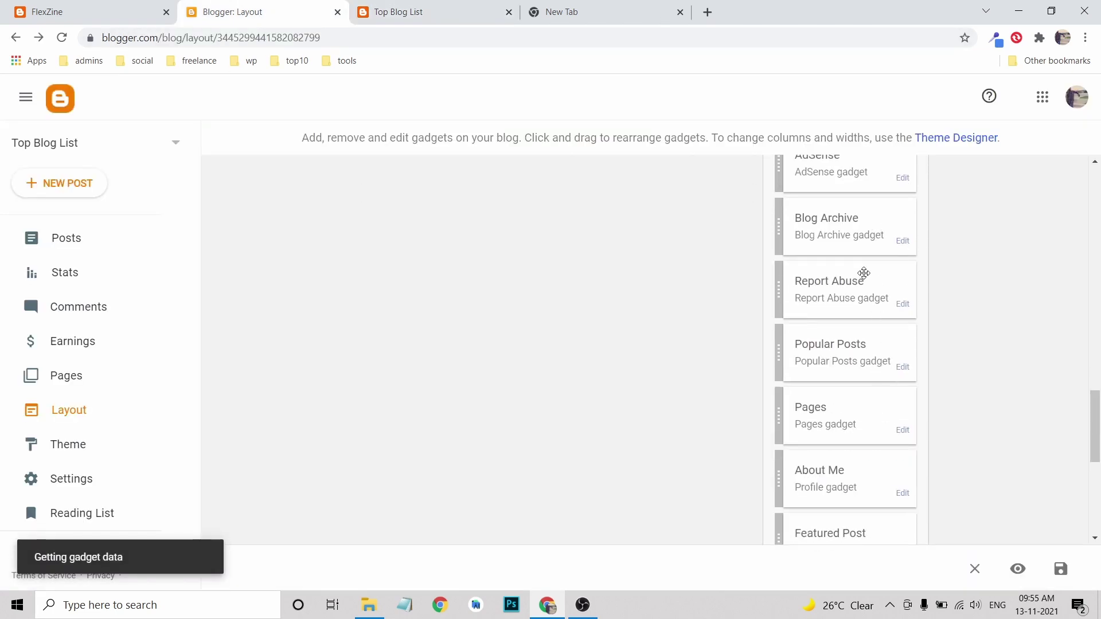
pyautogui.scroll(-3, 526, 432)
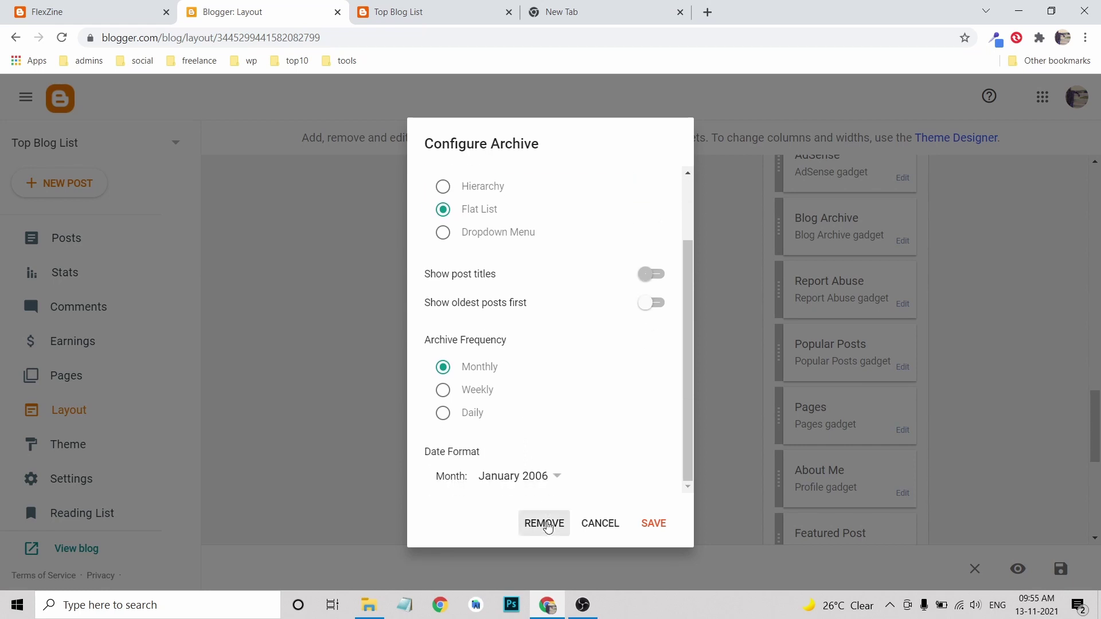
pyautogui.click(544, 522)
pyautogui.click(648, 374)
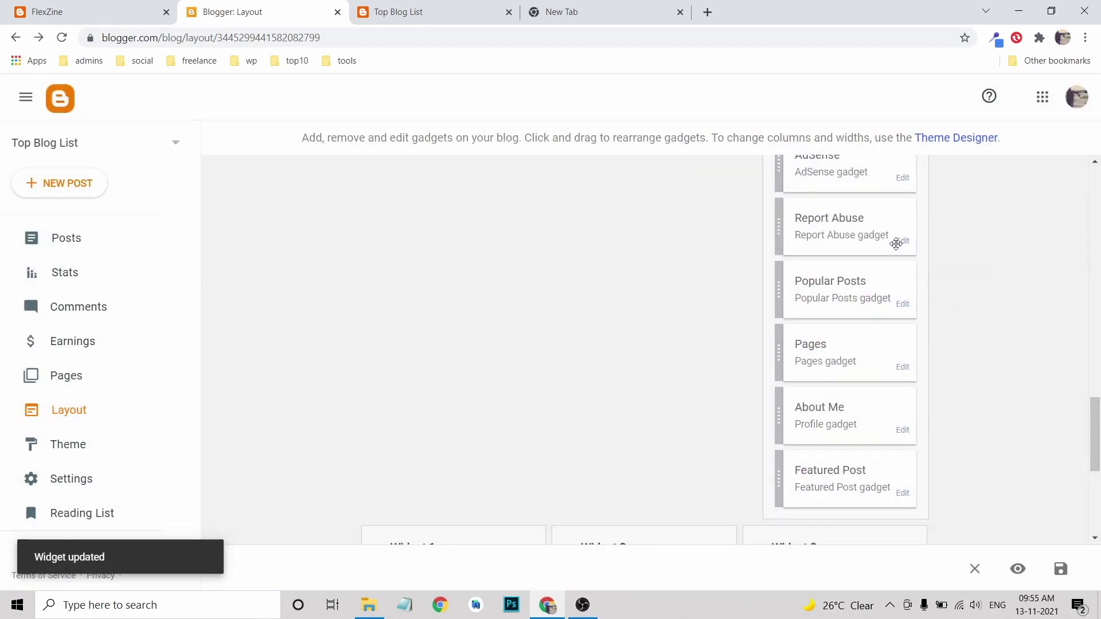
# - Remove the Report Abuse gadget from the layout's right sidebar
pyautogui.click(905, 241)
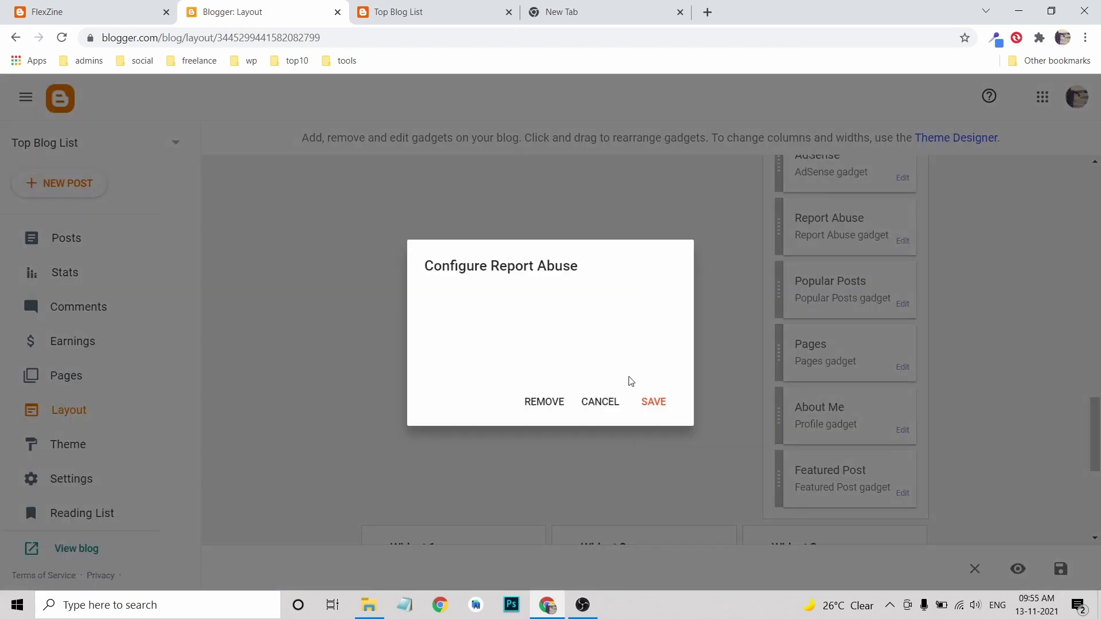
pyautogui.click(538, 403)
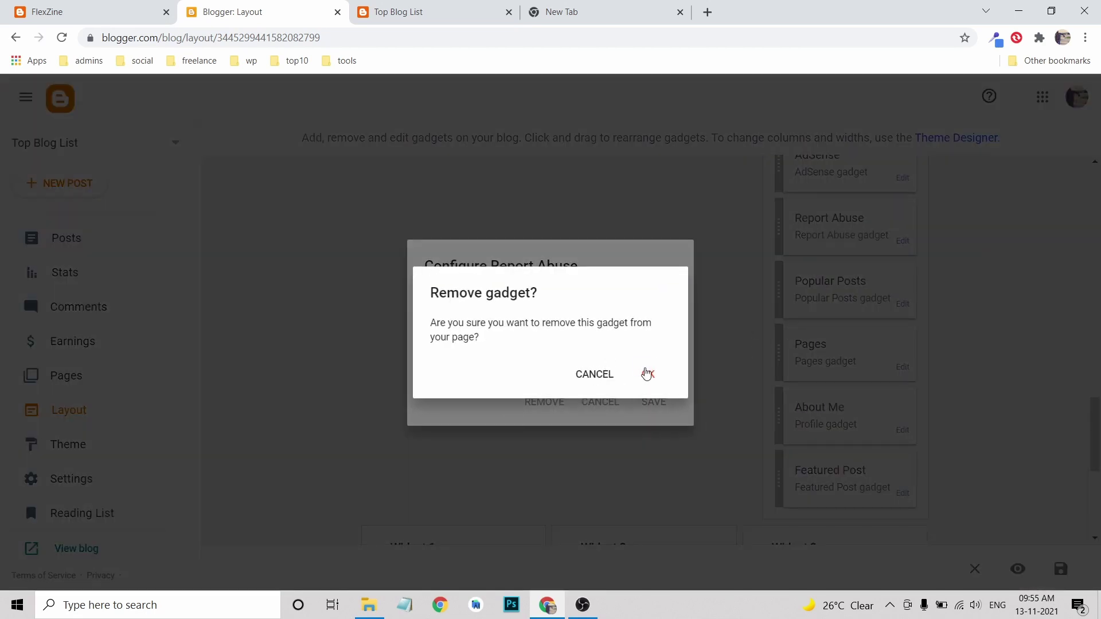
pyautogui.click(647, 373)
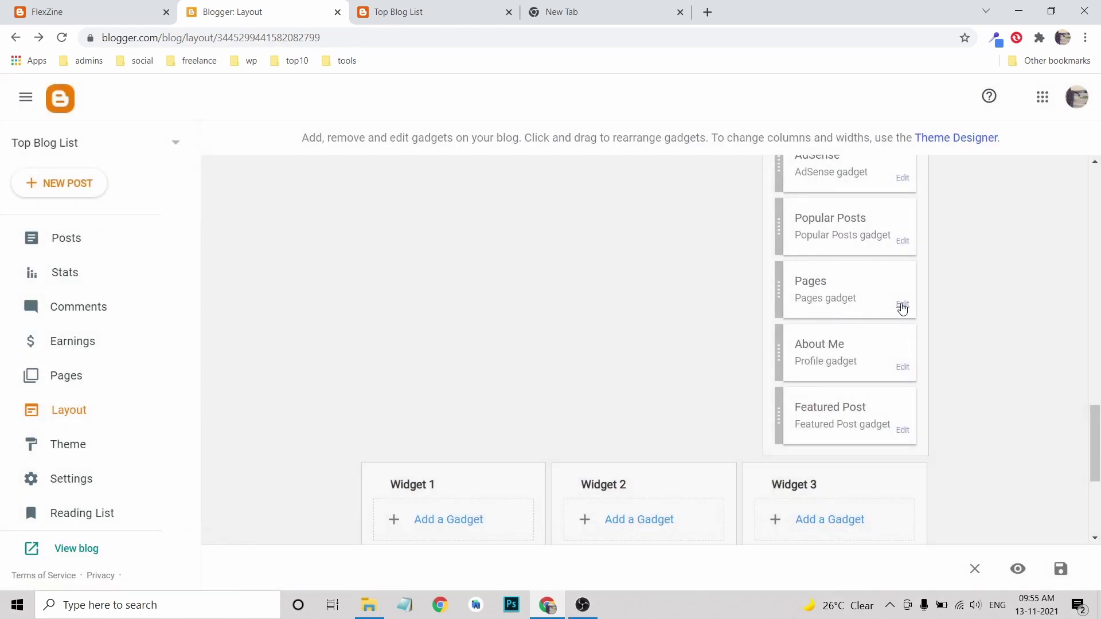
# - Check the Home link in the live blog's sidebar and remove the Pages gadget that produces it from the layout
pyautogui.click(902, 307)
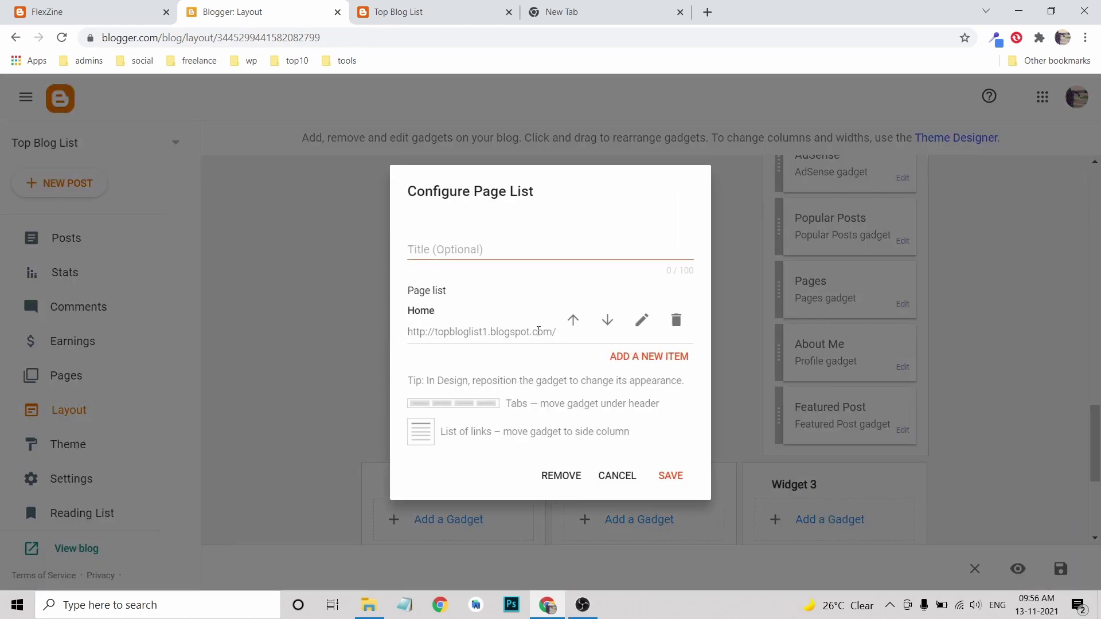
pyautogui.click(418, 12)
pyautogui.scroll(-1, 699, 264)
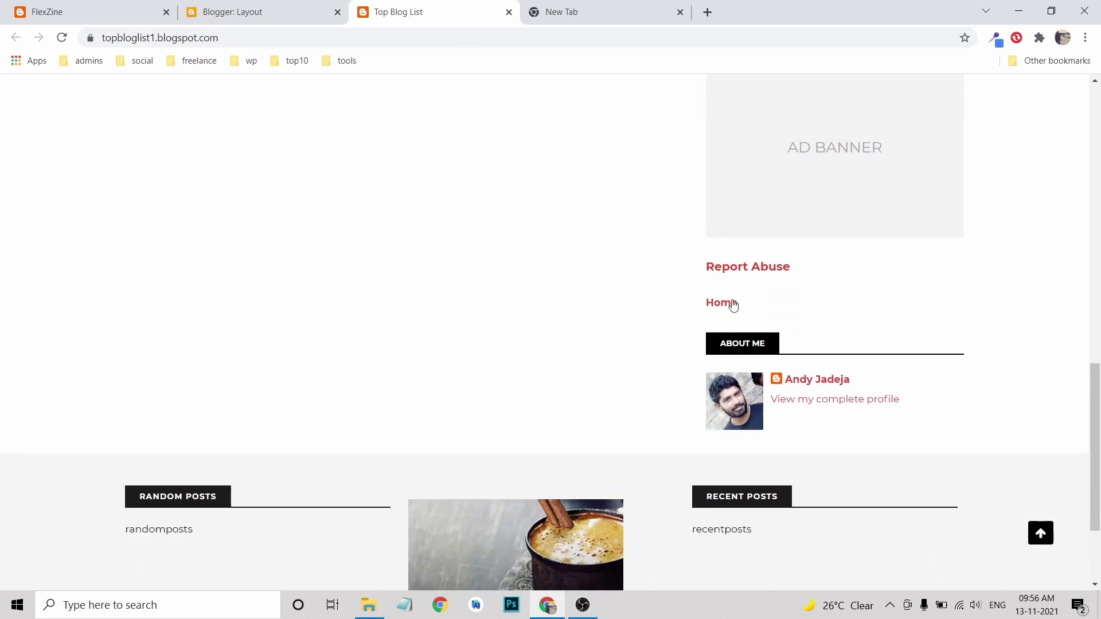
pyautogui.click(253, 12)
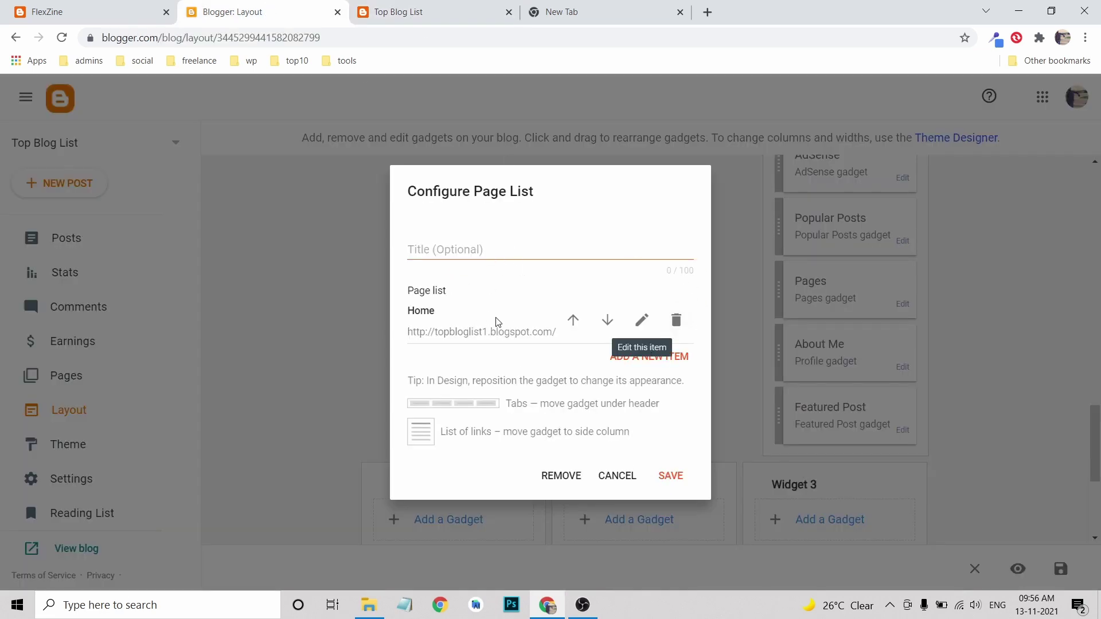
pyautogui.click(443, 250)
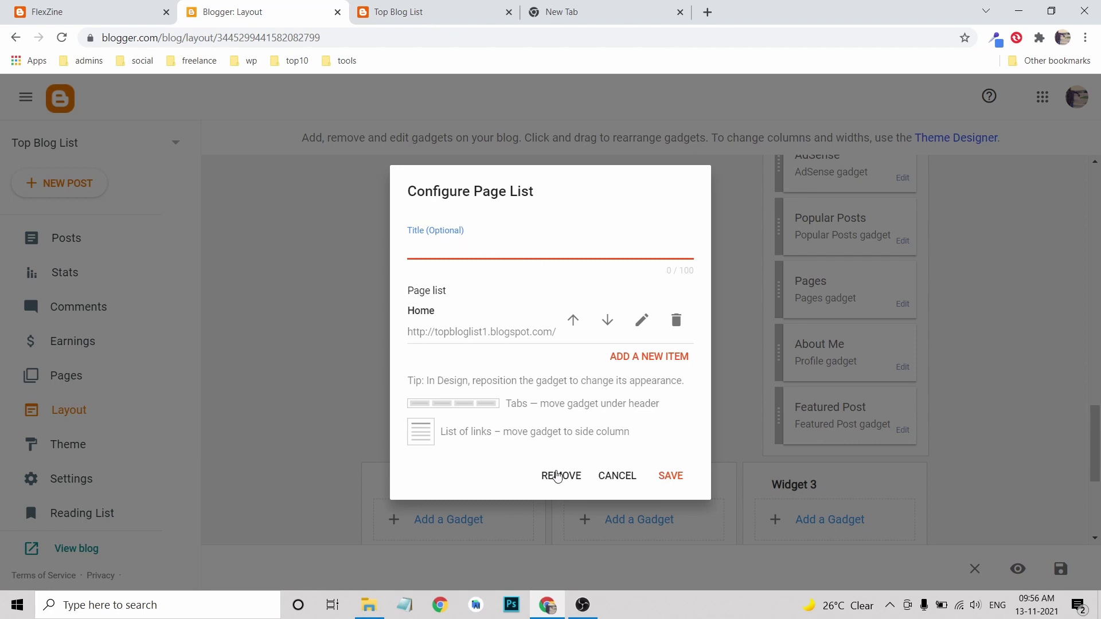
pyautogui.click(557, 476)
pyautogui.click(646, 370)
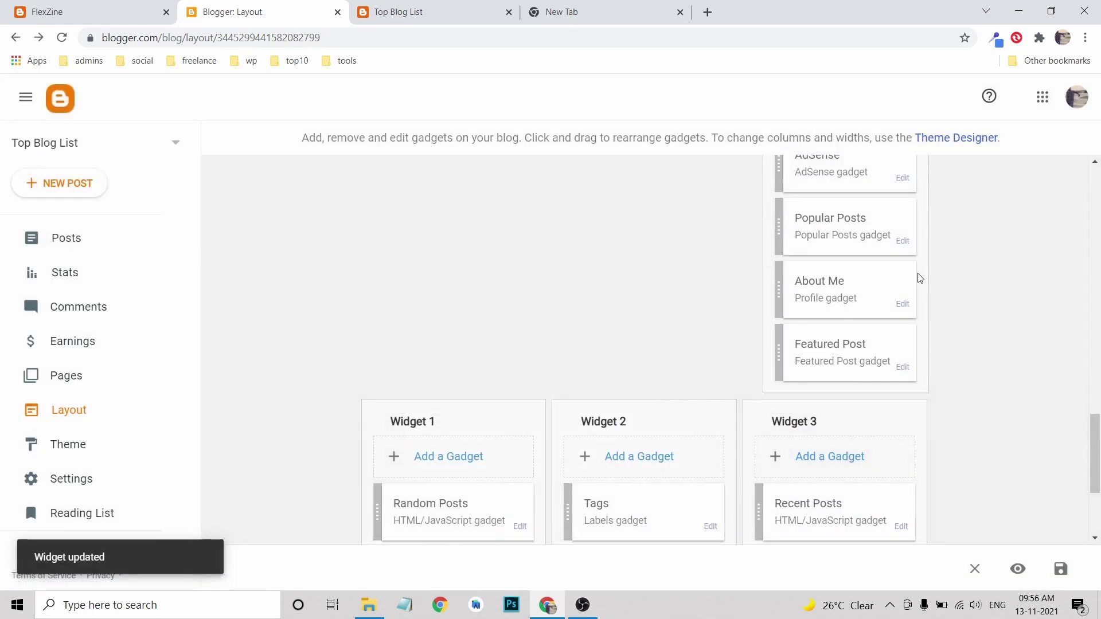
# - Check the About Me section on the live blog and remove its Profile gadget from the layout's right sidebar
pyautogui.click(447, 16)
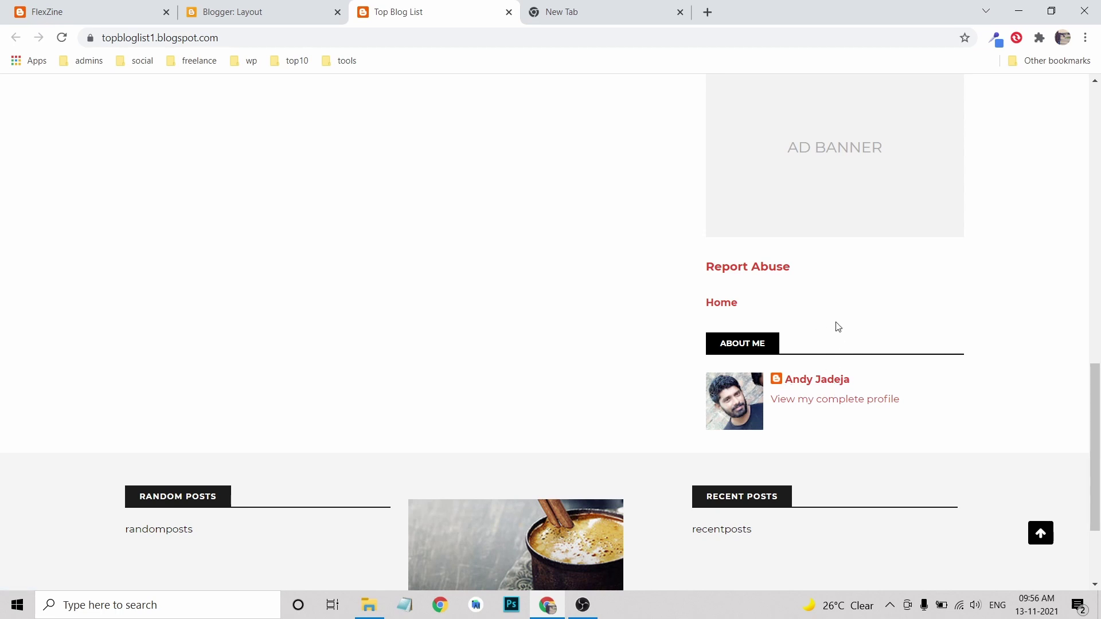
pyautogui.scroll(15, 320, 228)
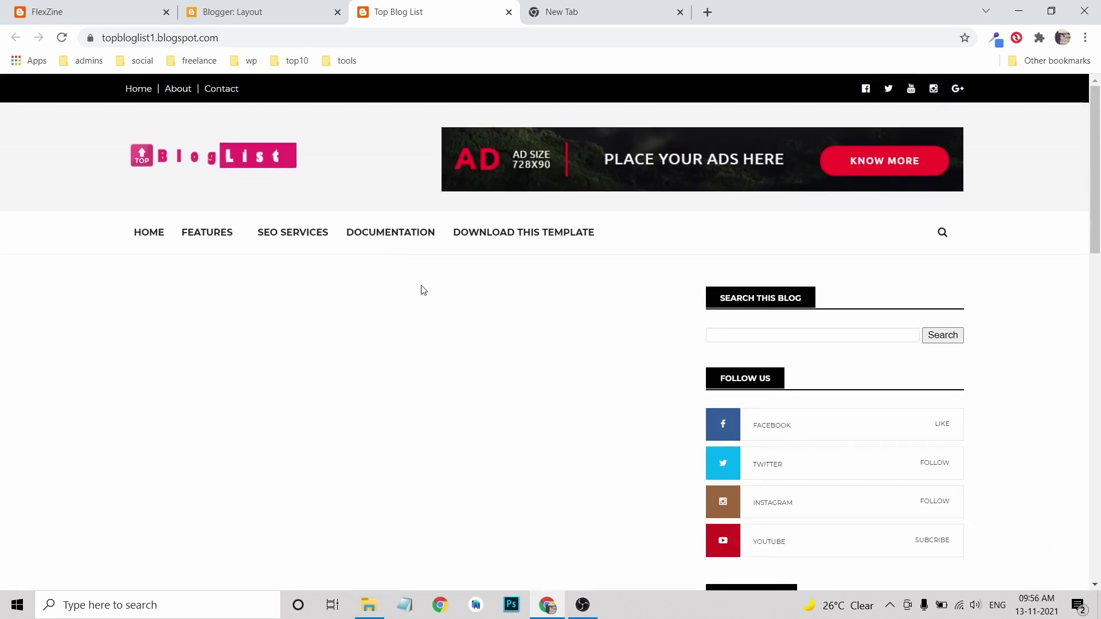
pyautogui.hotkey('ctrl', 'shift', 'Tab')
pyautogui.click(902, 305)
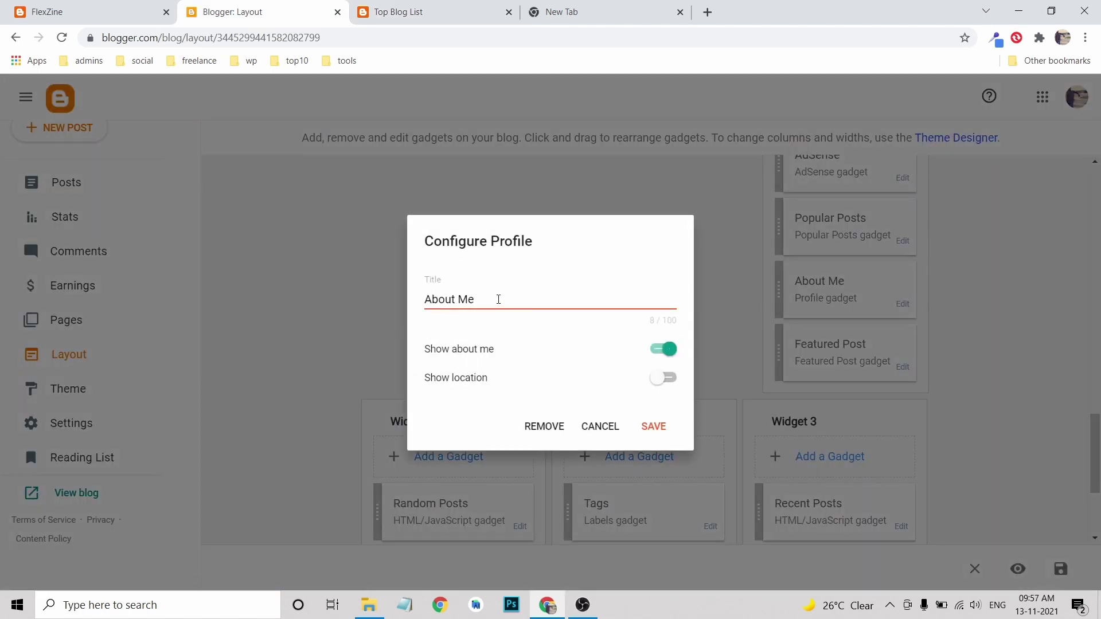
pyautogui.click(498, 300)
pyautogui.click(436, 12)
pyautogui.scroll(-8, 857, 496)
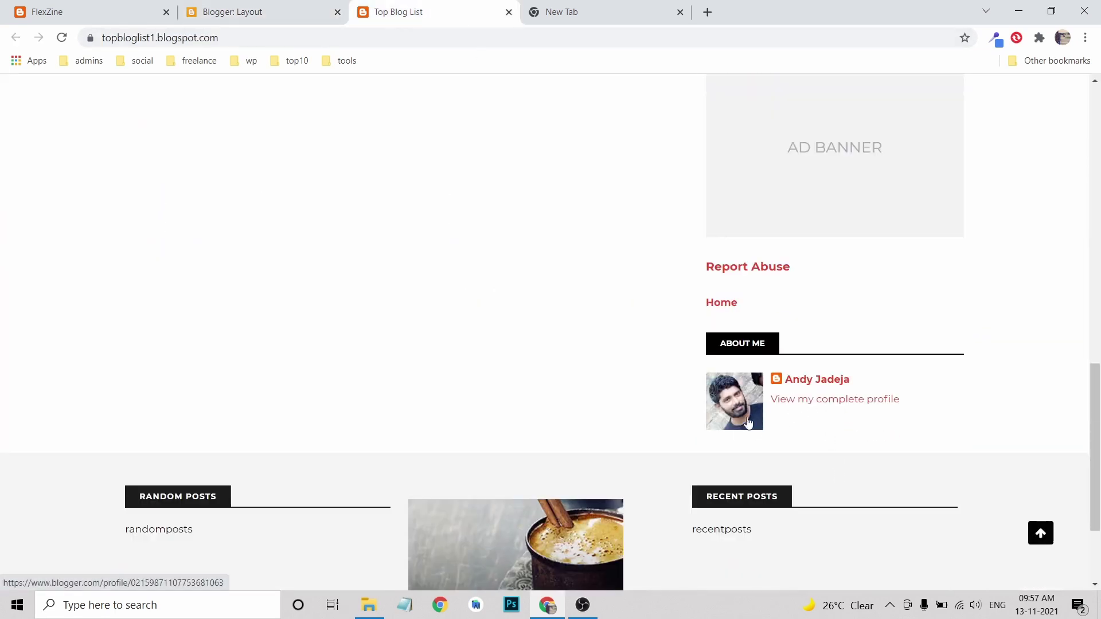
pyautogui.click(289, 17)
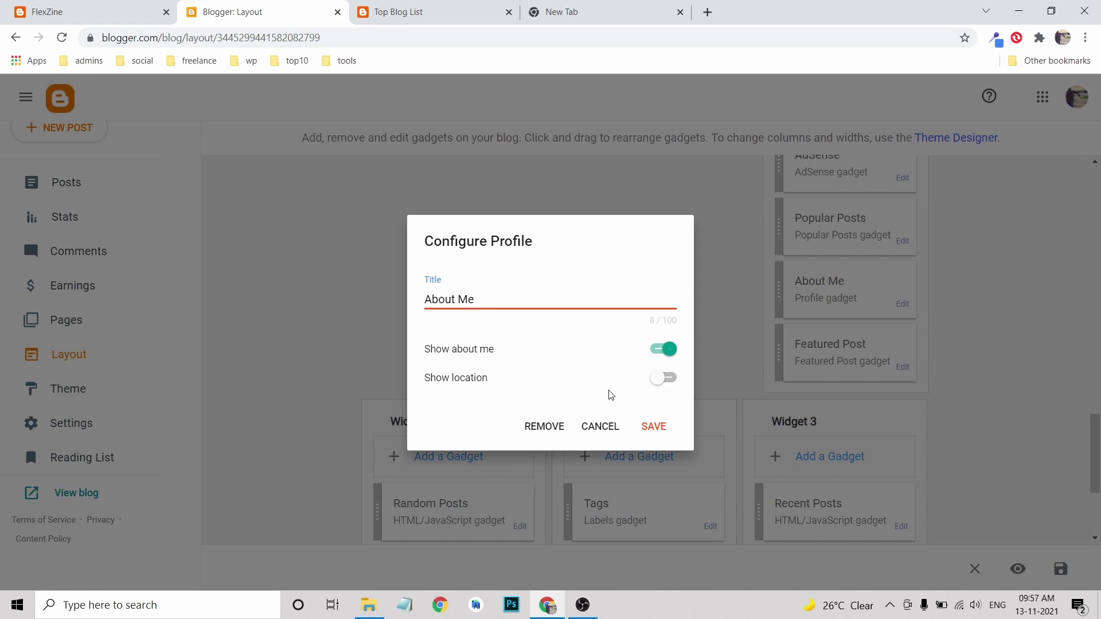
pyautogui.click(545, 426)
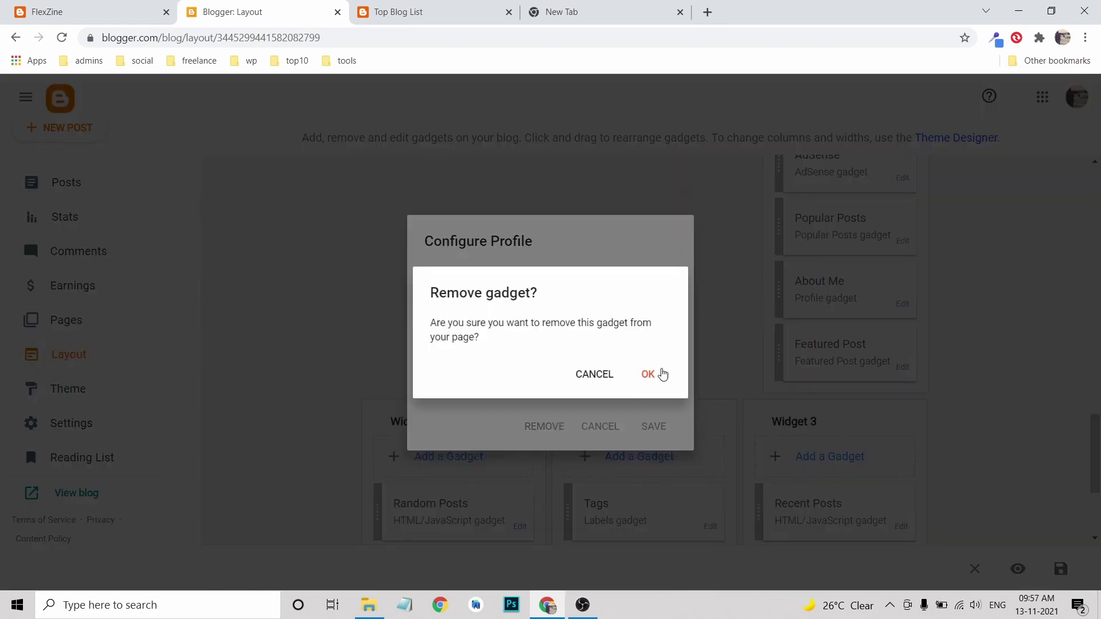
pyautogui.click(649, 375)
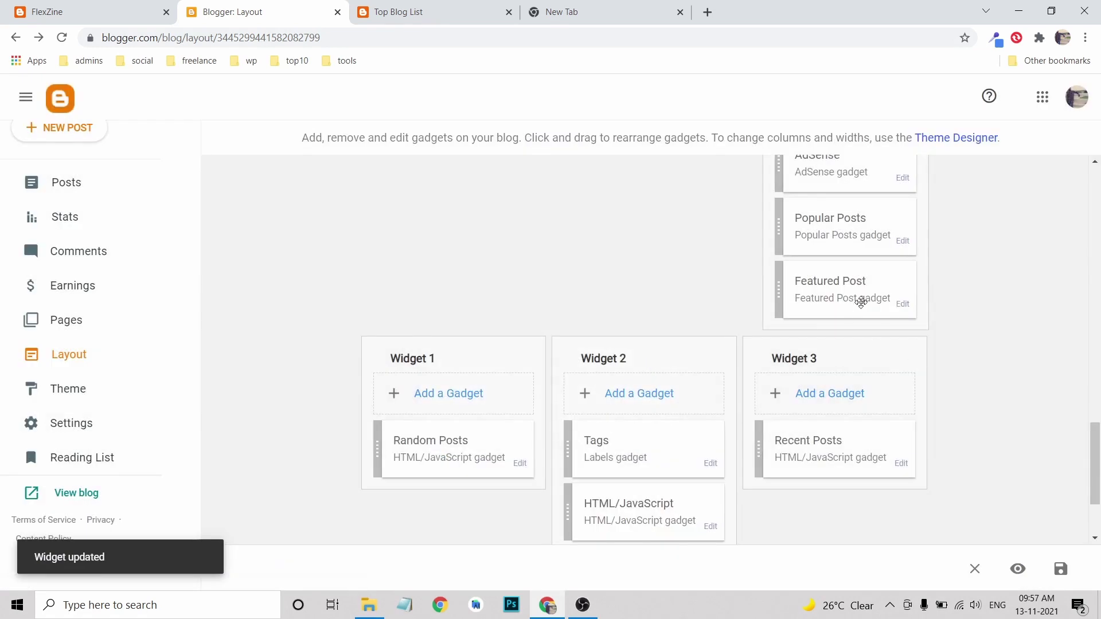
# - Reload the live blog and review its sidebar and footer widgets down to the page's end
pyautogui.click(419, 15)
pyautogui.scroll(-3, 769, 344)
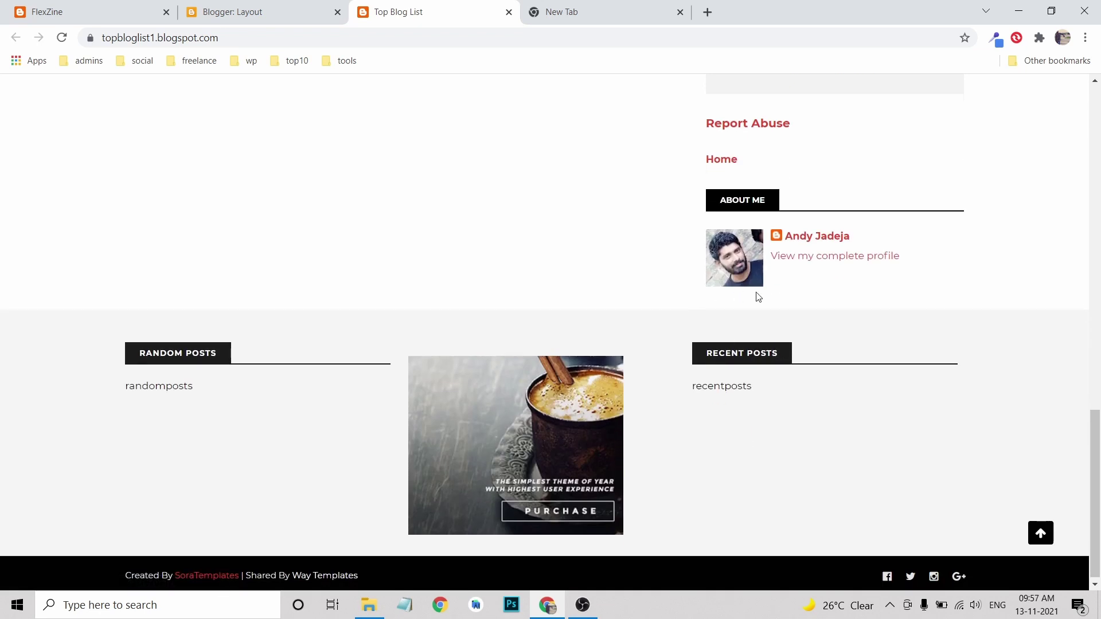
pyautogui.scroll(15, 756, 293)
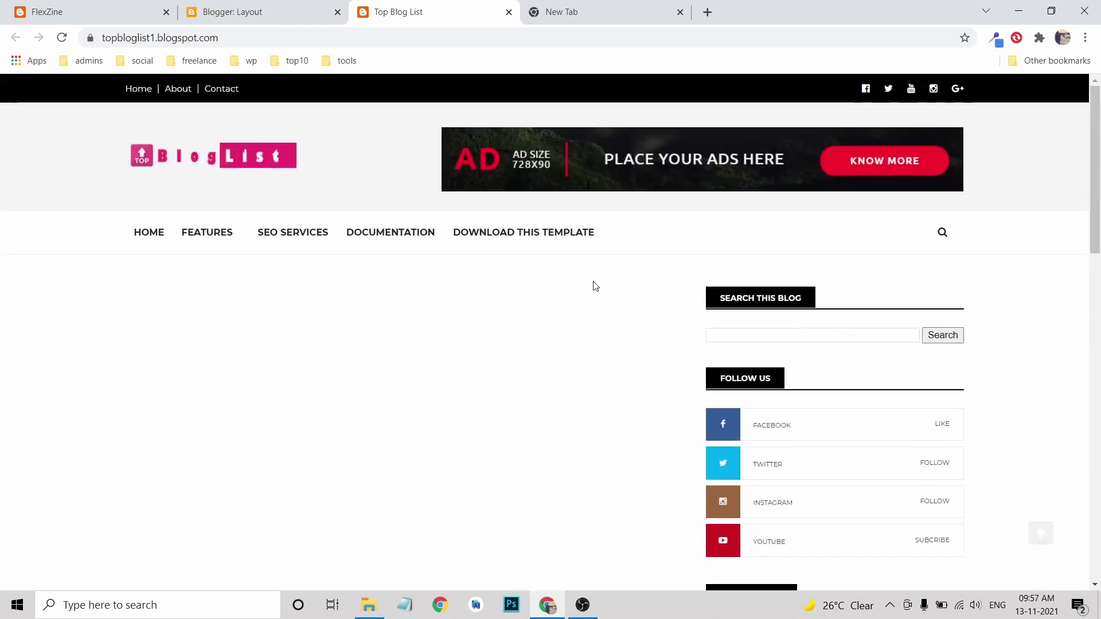
pyautogui.click(62, 37)
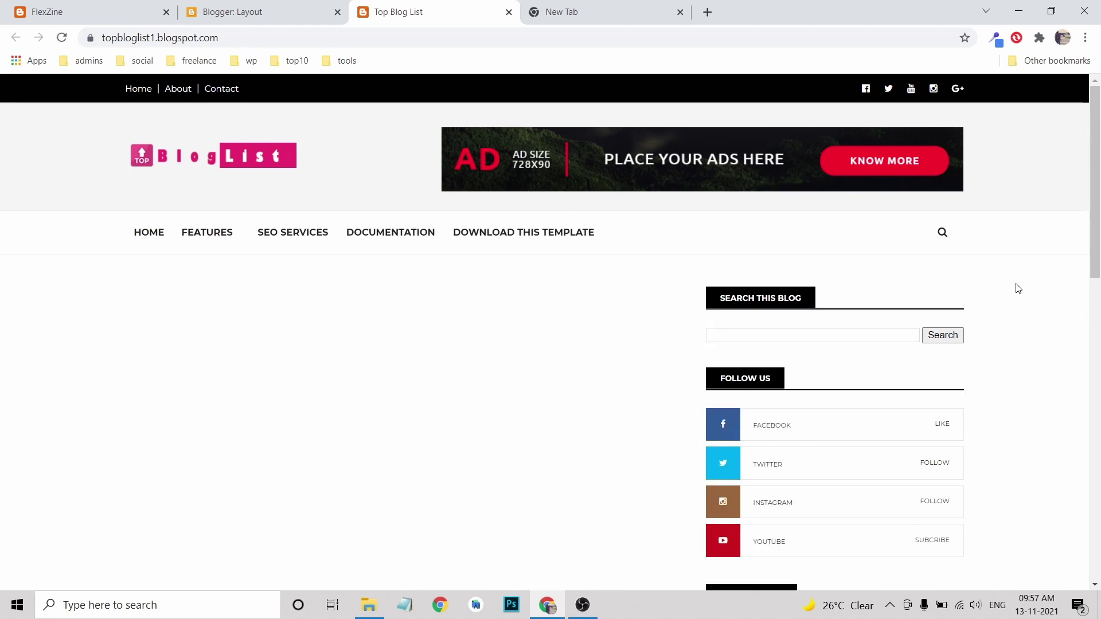
pyautogui.scroll(-6, 1021, 290)
pyautogui.scroll(-6, 1019, 293)
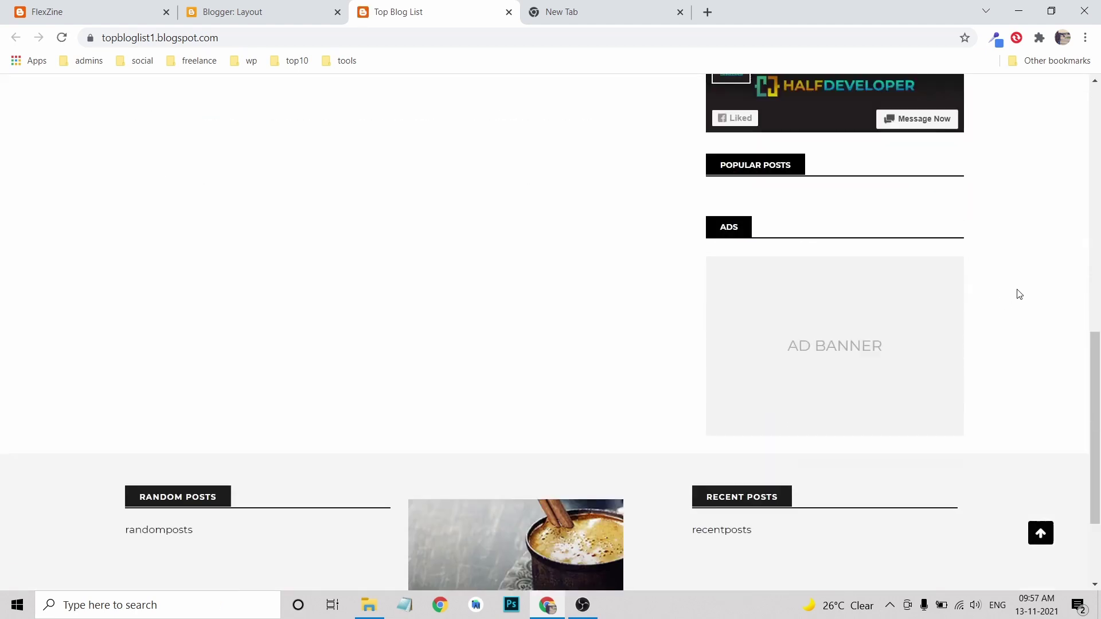
pyautogui.scroll(-2, 803, 292)
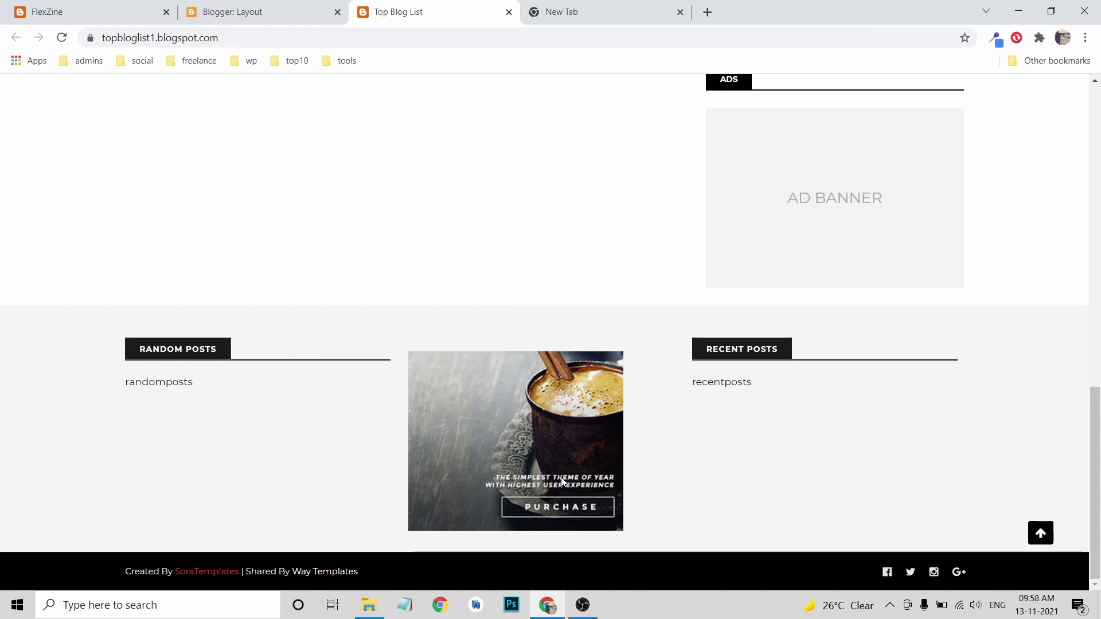
# - Remove the HTML/JavaScript gadget holding the ad300.jpg banner from the Widget 2 footer section of the layout
pyautogui.click(272, 12)
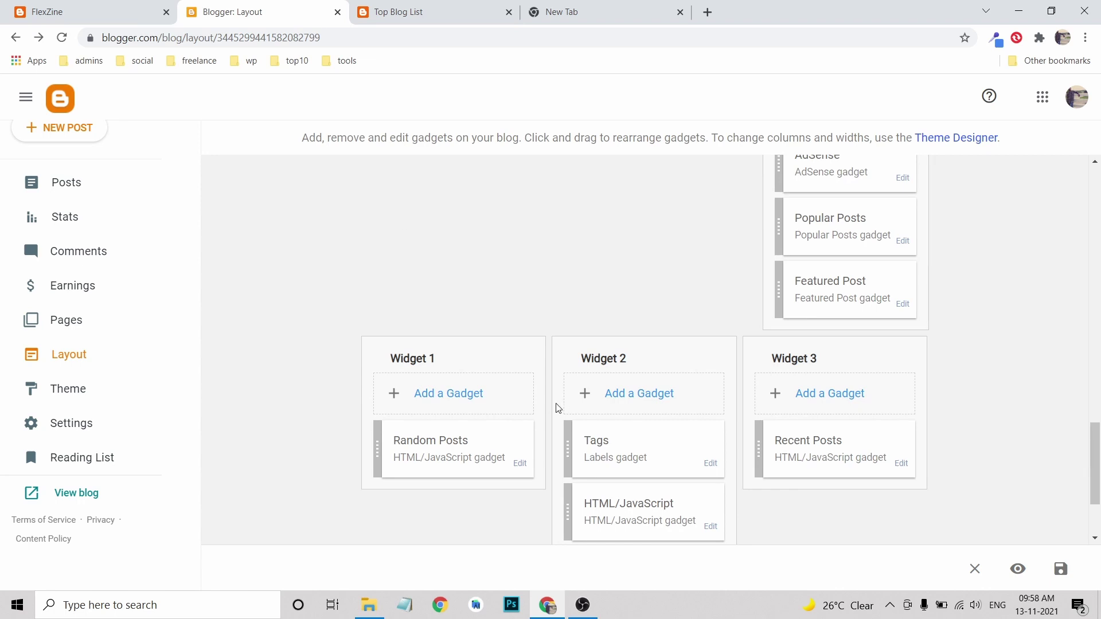
pyautogui.scroll(-2, 656, 440)
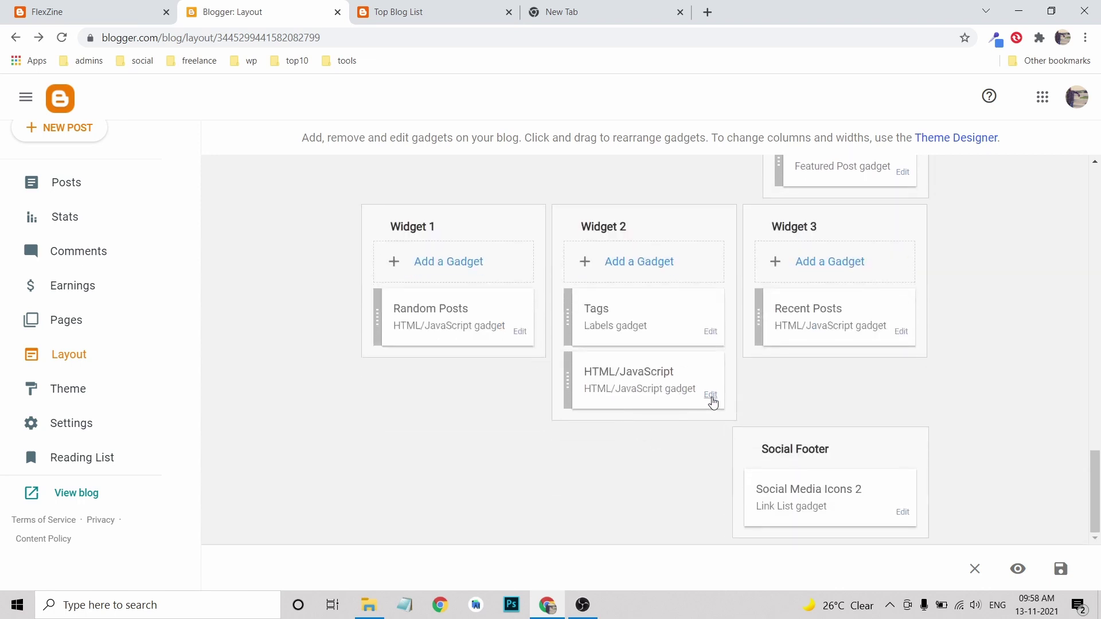
pyautogui.click(711, 396)
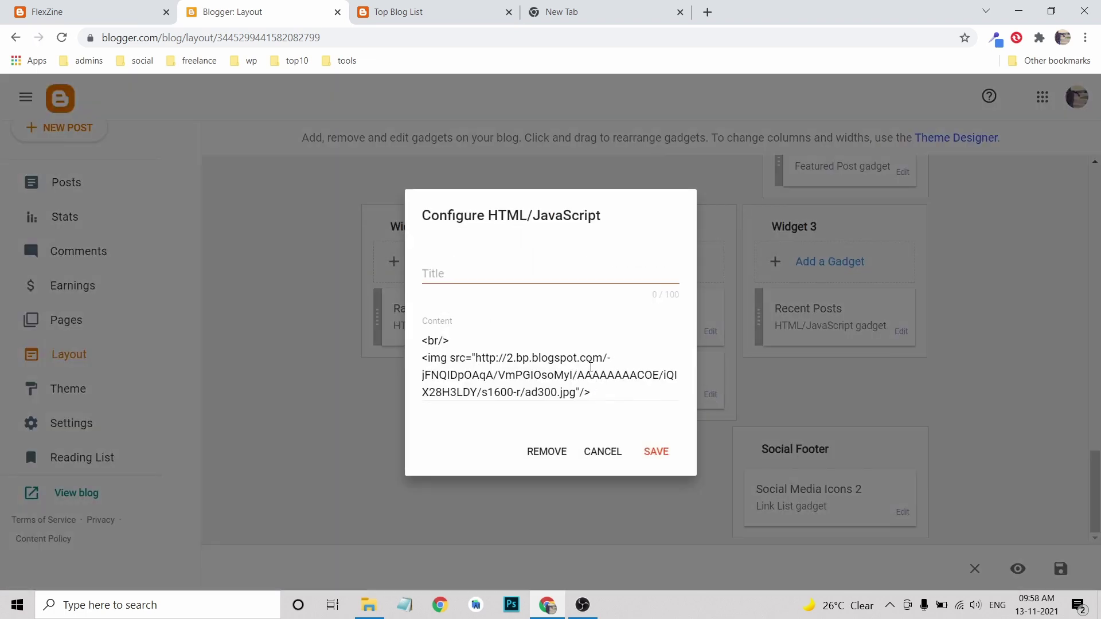
pyautogui.click(546, 451)
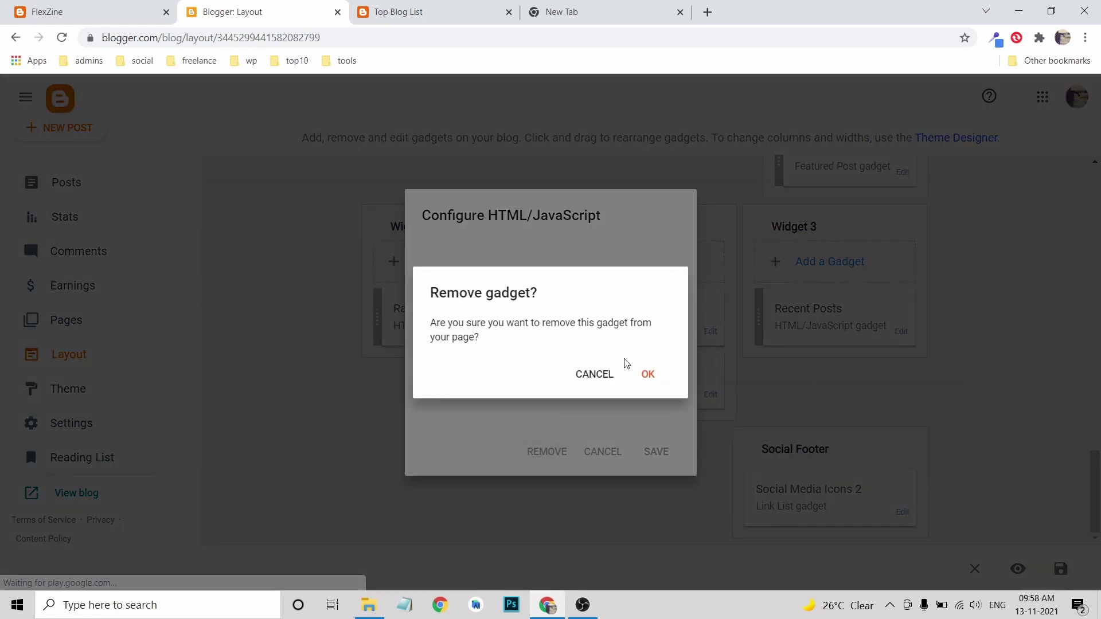
pyautogui.click(649, 373)
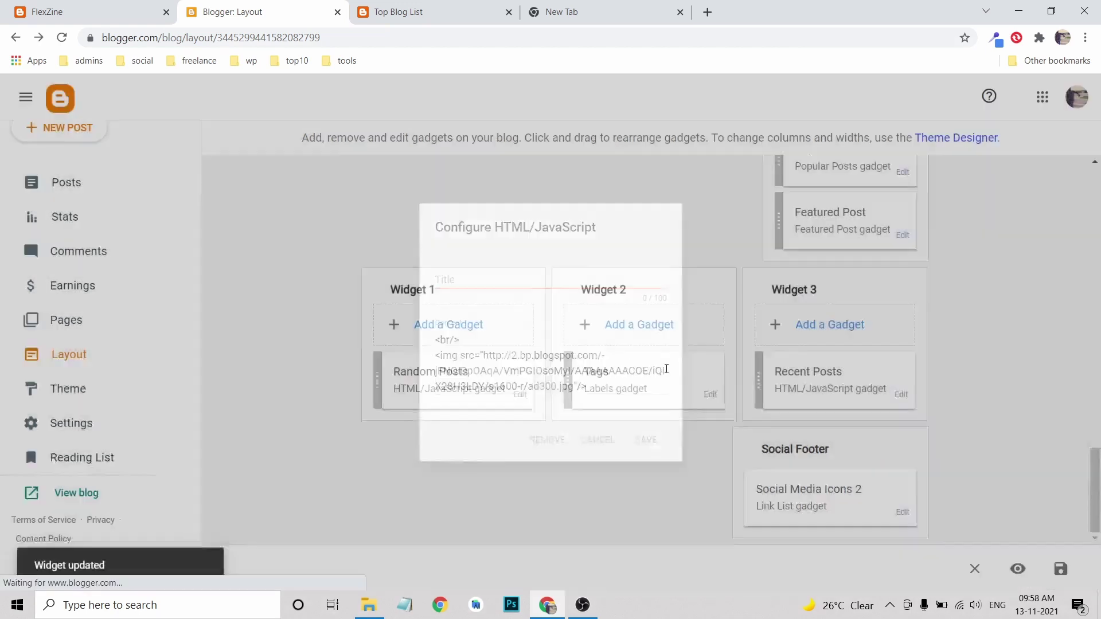
# - Compare the live blog's header, ad banner and main menu with the matching Logo, Ads 728x90 and Main Menu sections in the layout
pyautogui.scroll(3, 647, 397)
pyautogui.scroll(15, 648, 397)
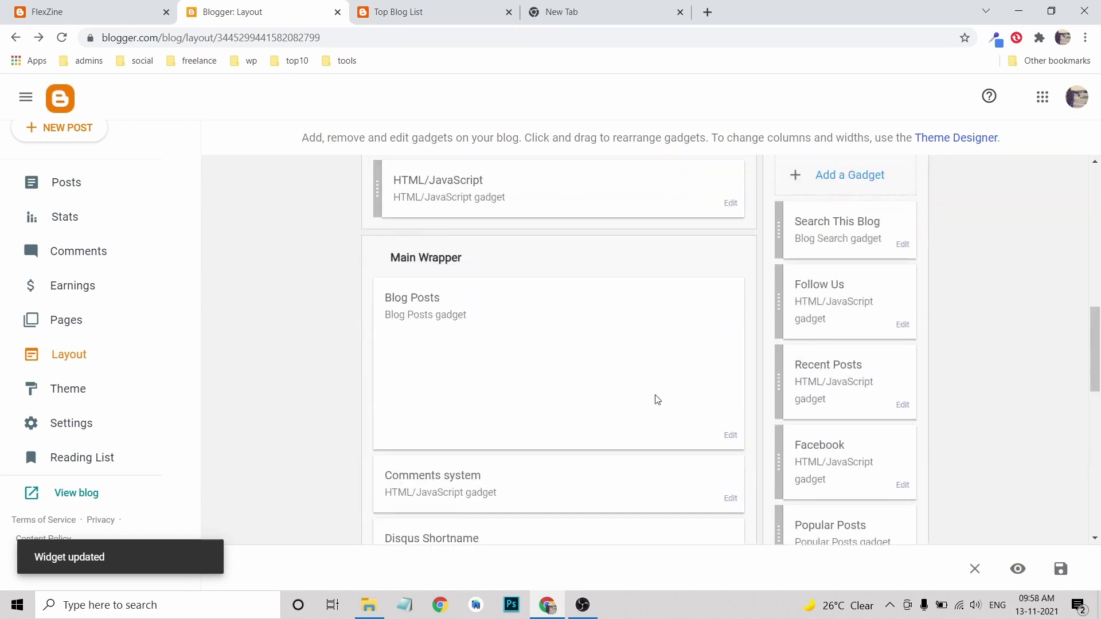
pyautogui.scroll(-4, 721, 403)
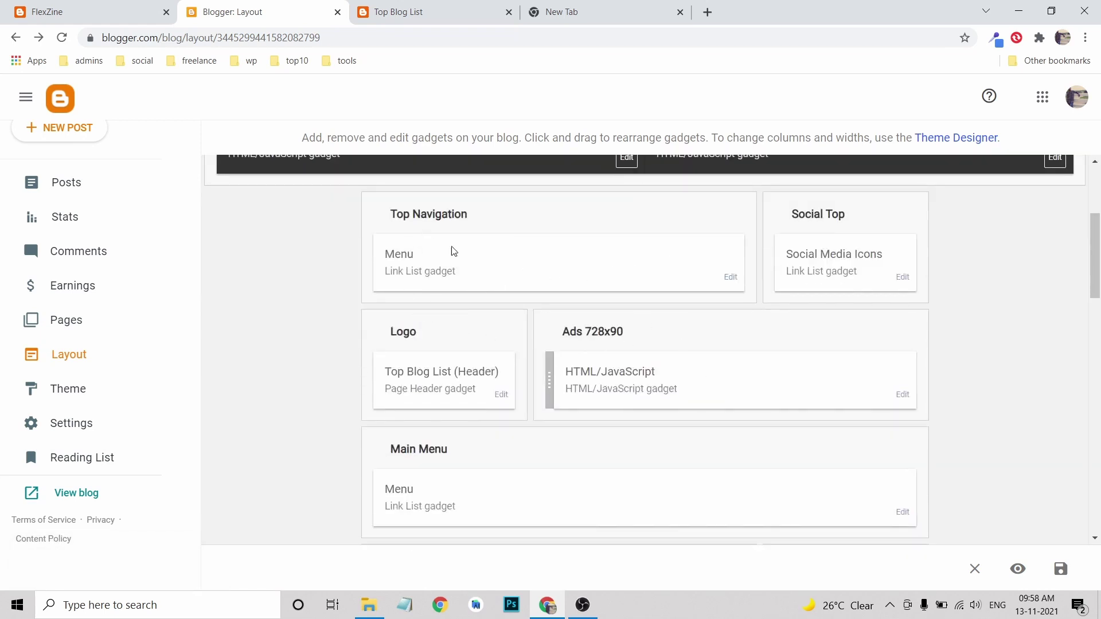
pyautogui.click(413, 12)
pyautogui.scroll(15, 383, 315)
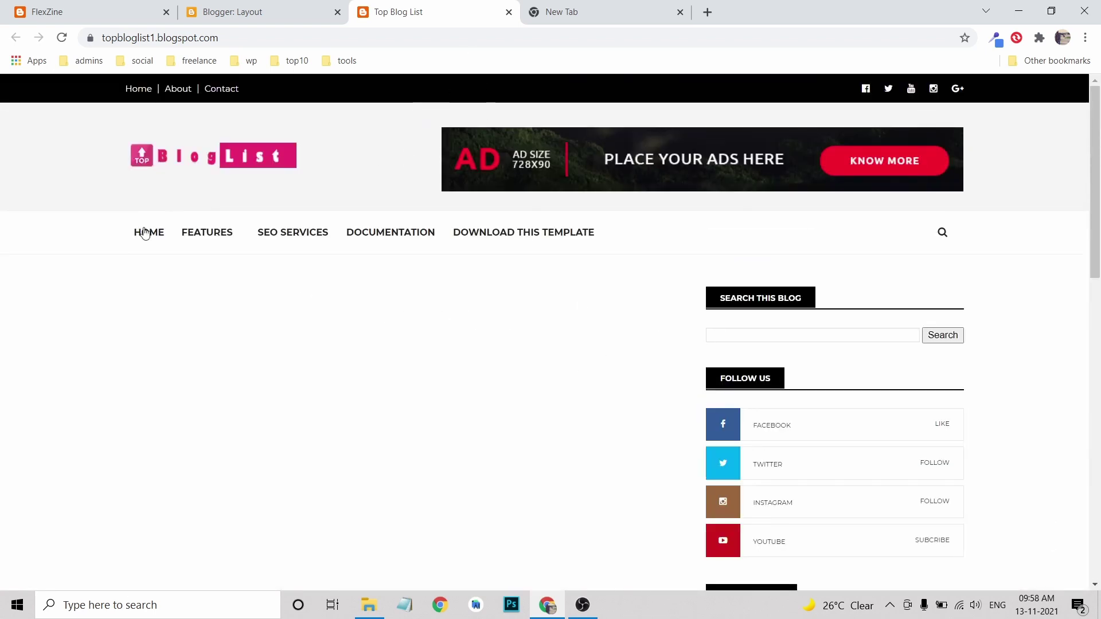
pyautogui.click(312, 10)
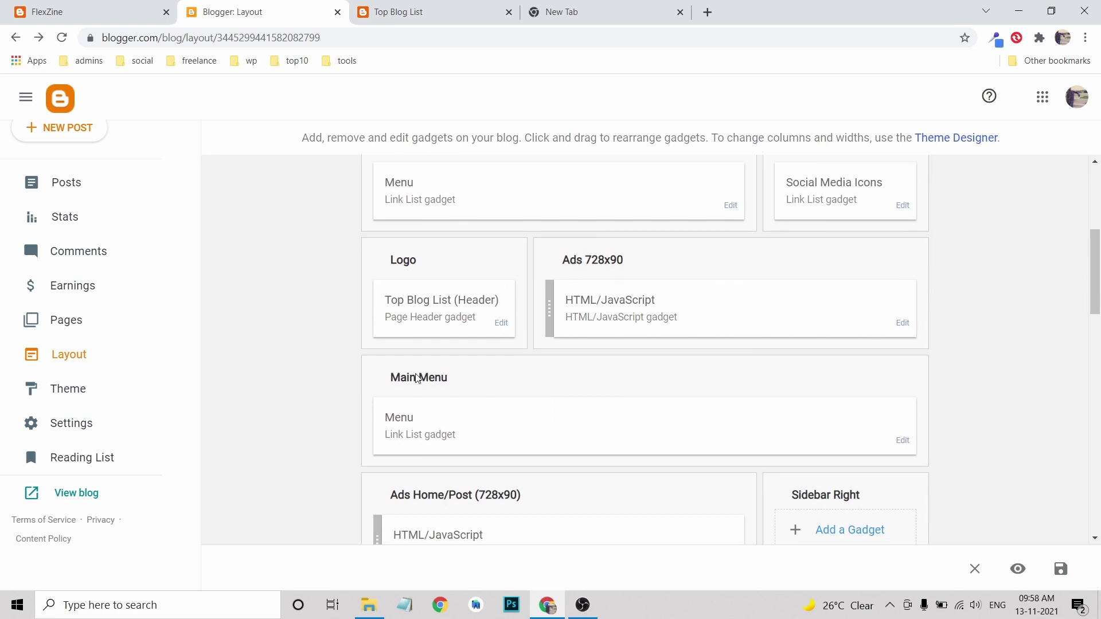
pyautogui.click(446, 11)
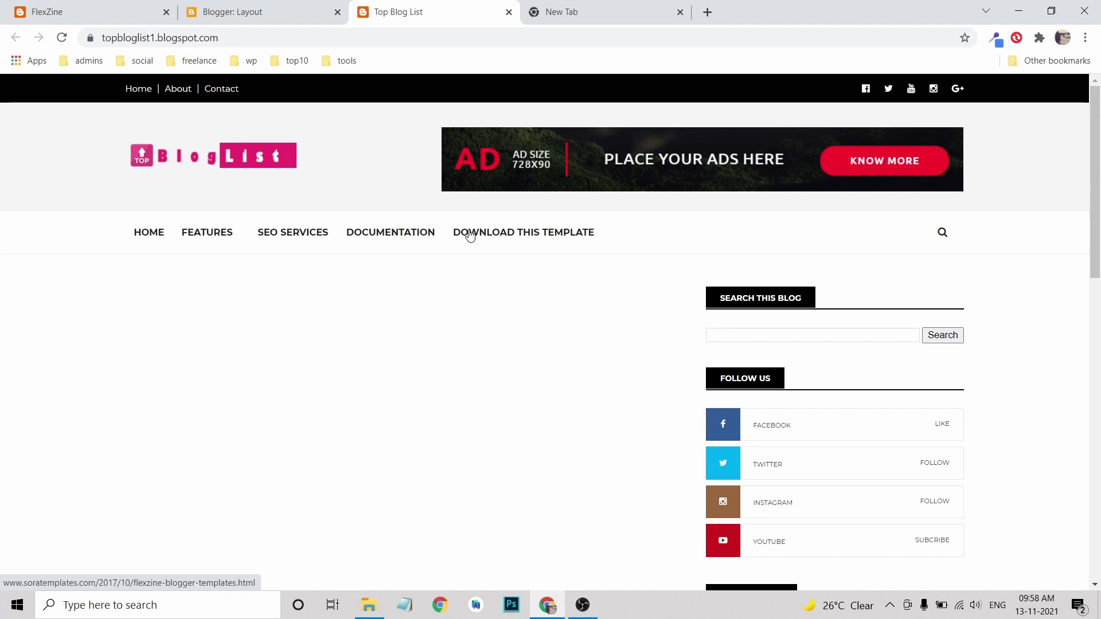
pyautogui.click(314, 21)
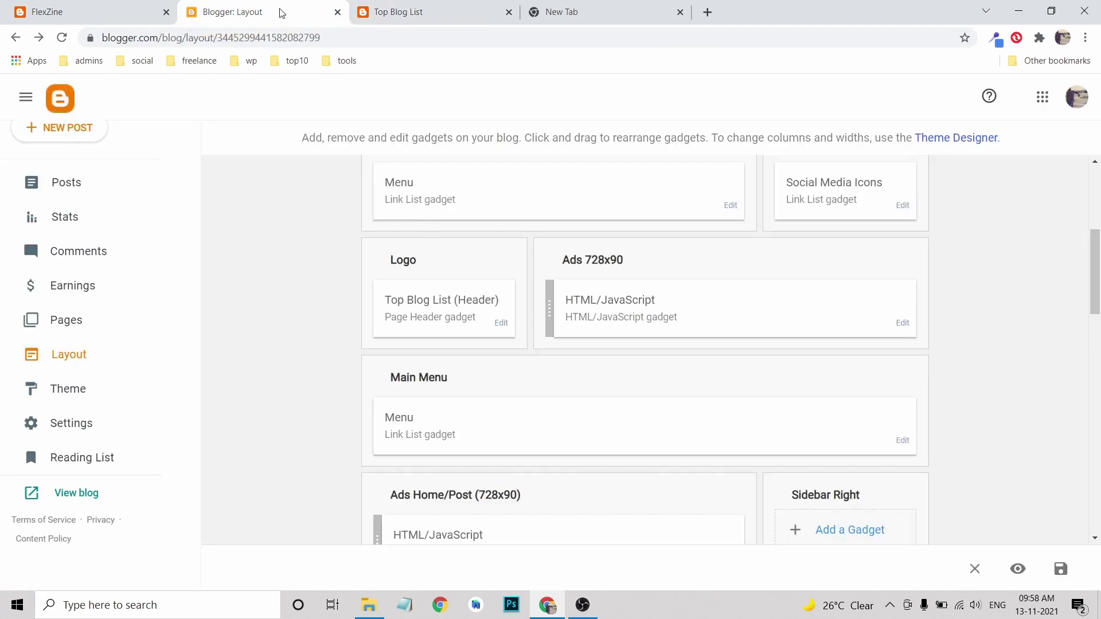
pyautogui.click(358, 14)
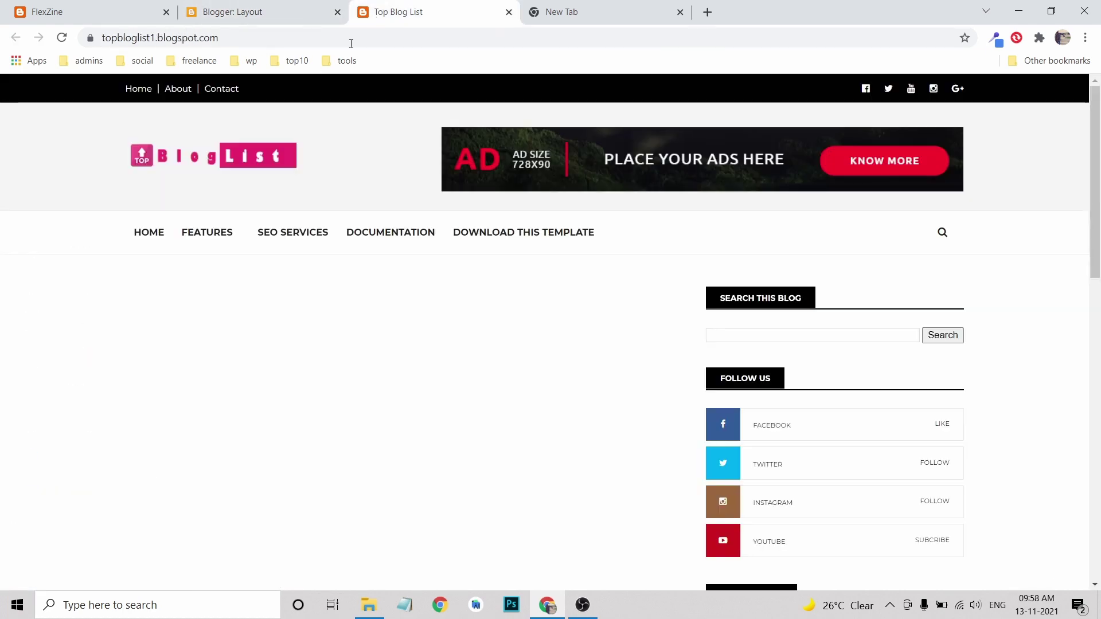
pyautogui.click(286, 20)
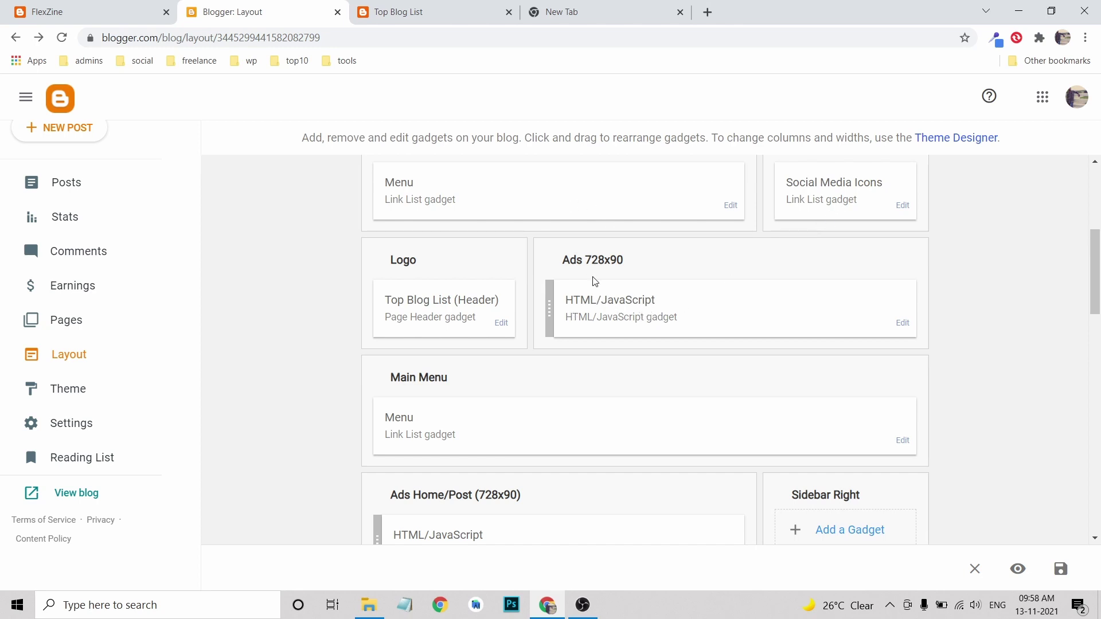
pyautogui.scroll(1, 630, 280)
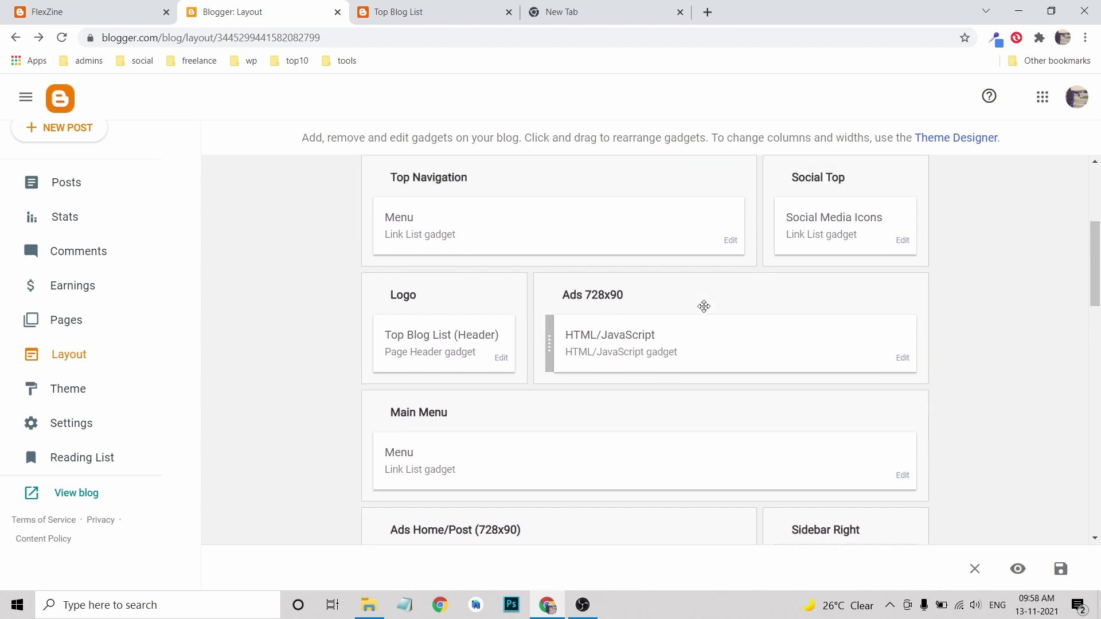
# - Check the live blog's top social icons and open the facebook entry of the Social Top section's Social Media Icons gadget for editing
pyautogui.click(412, 12)
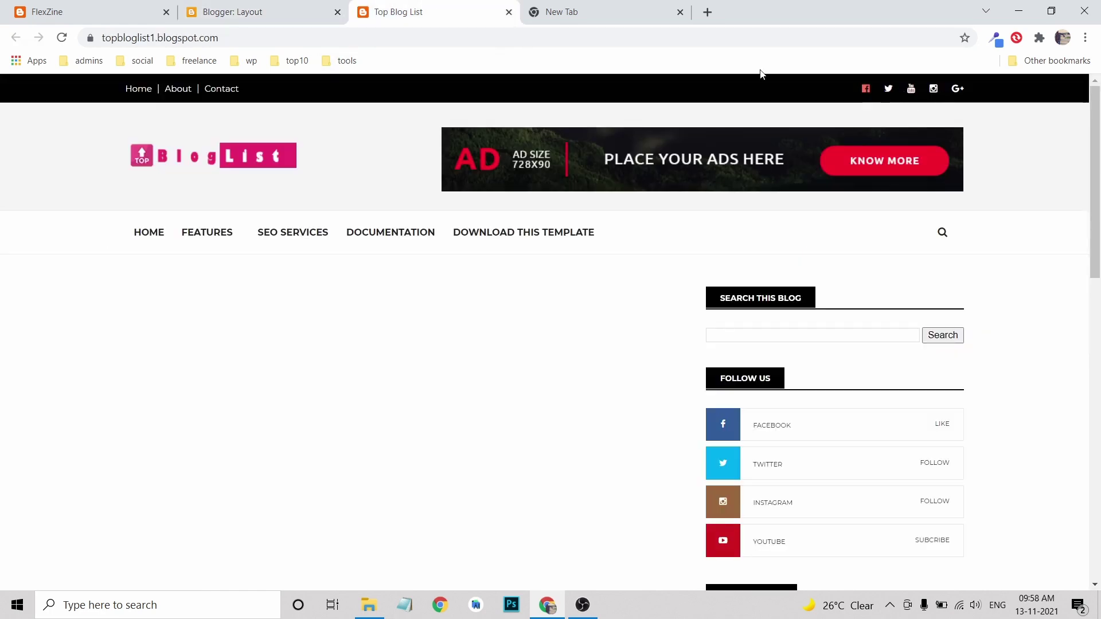
pyautogui.click(253, 8)
pyautogui.scroll(4, 716, 347)
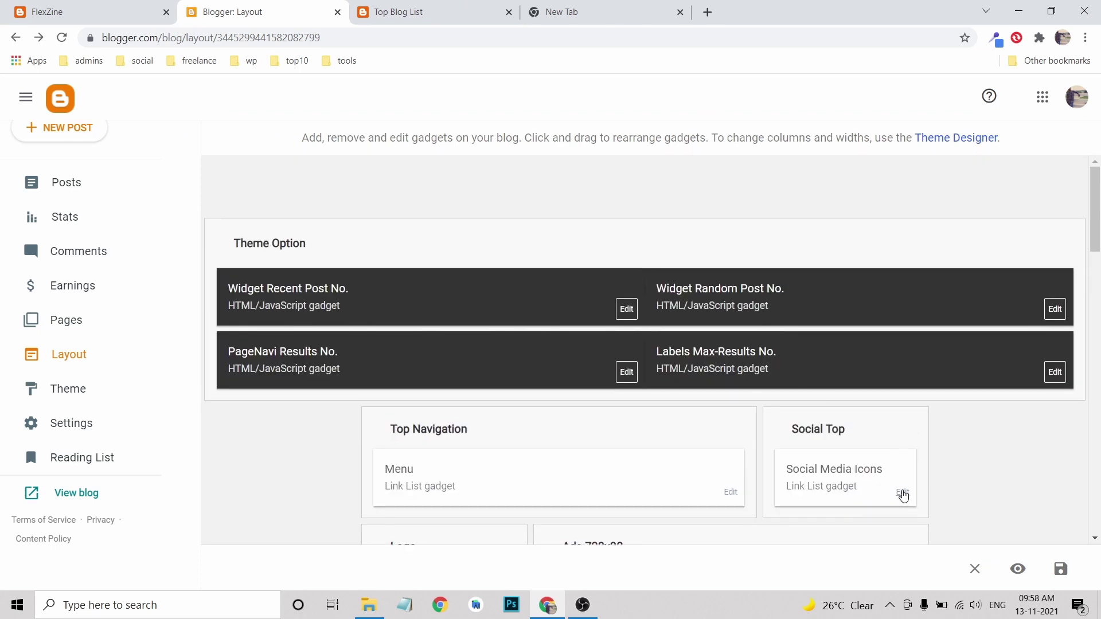
pyautogui.click(902, 491)
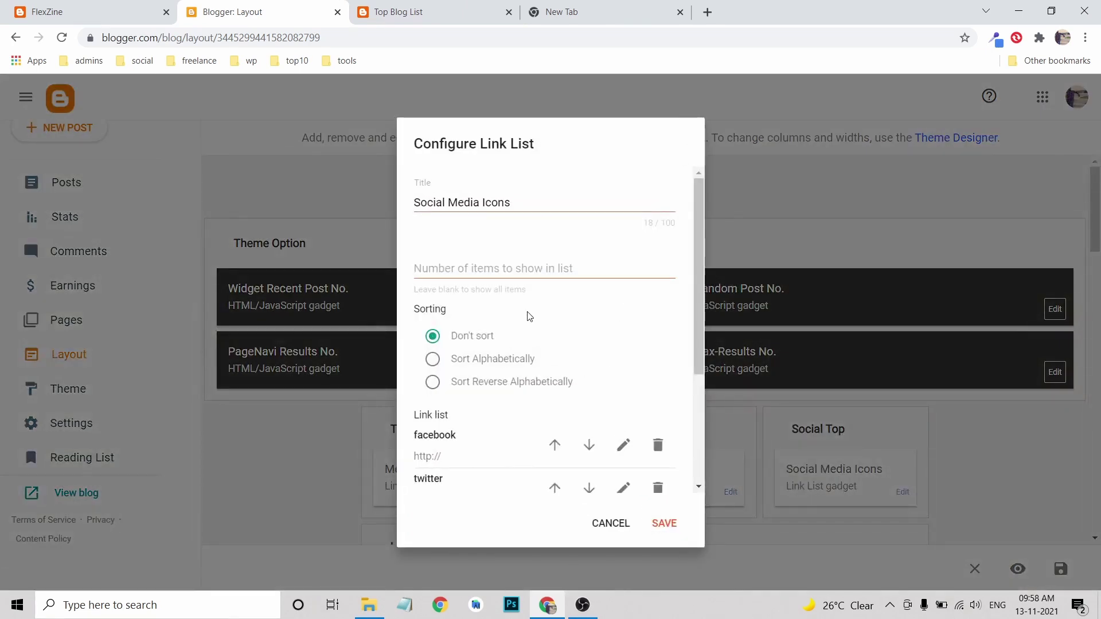
pyautogui.scroll(-3, 525, 314)
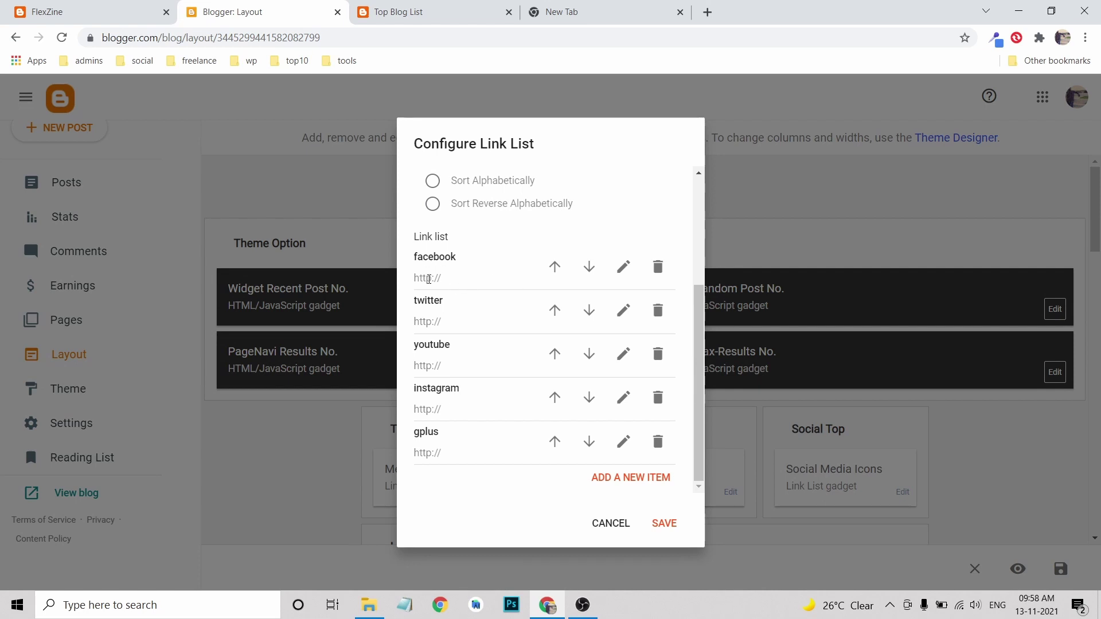
pyautogui.scroll(3, 420, 279)
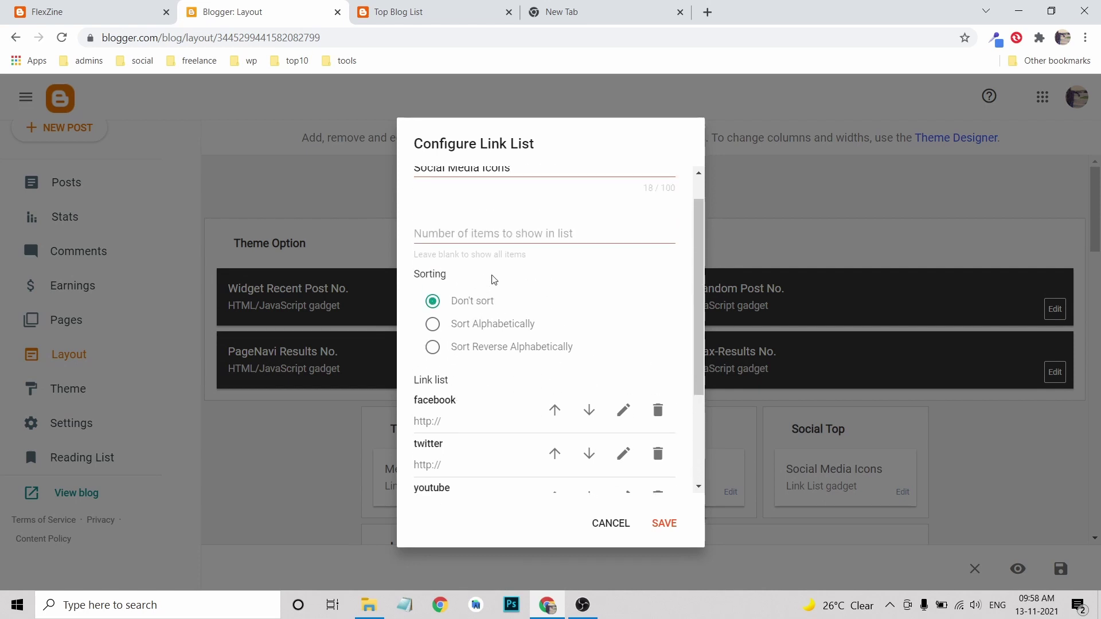
pyautogui.scroll(-3, 508, 274)
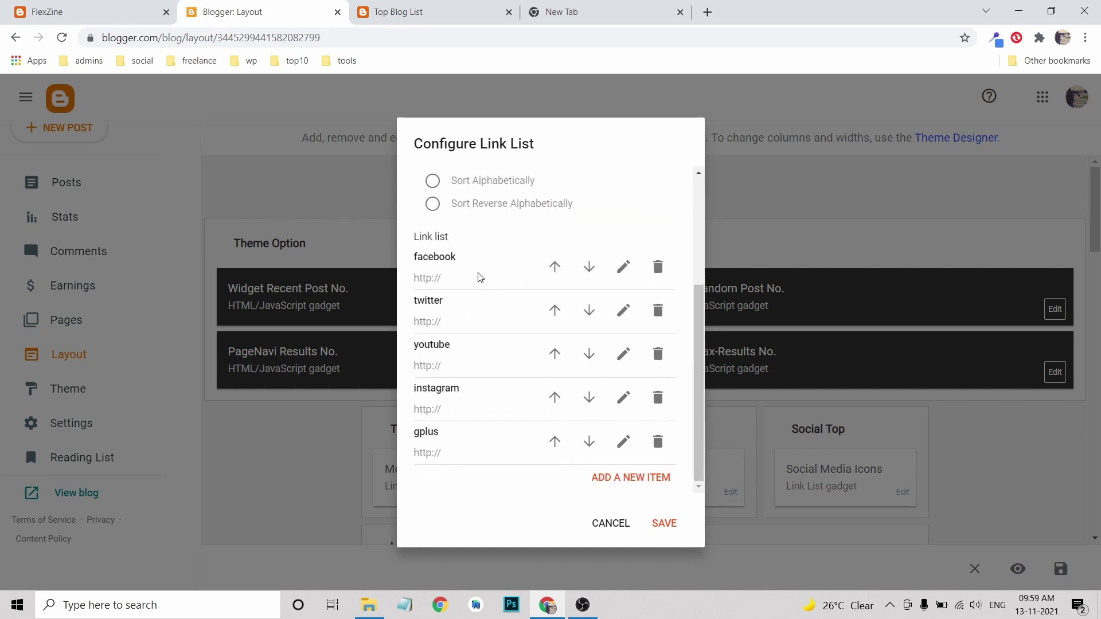
pyautogui.click(624, 268)
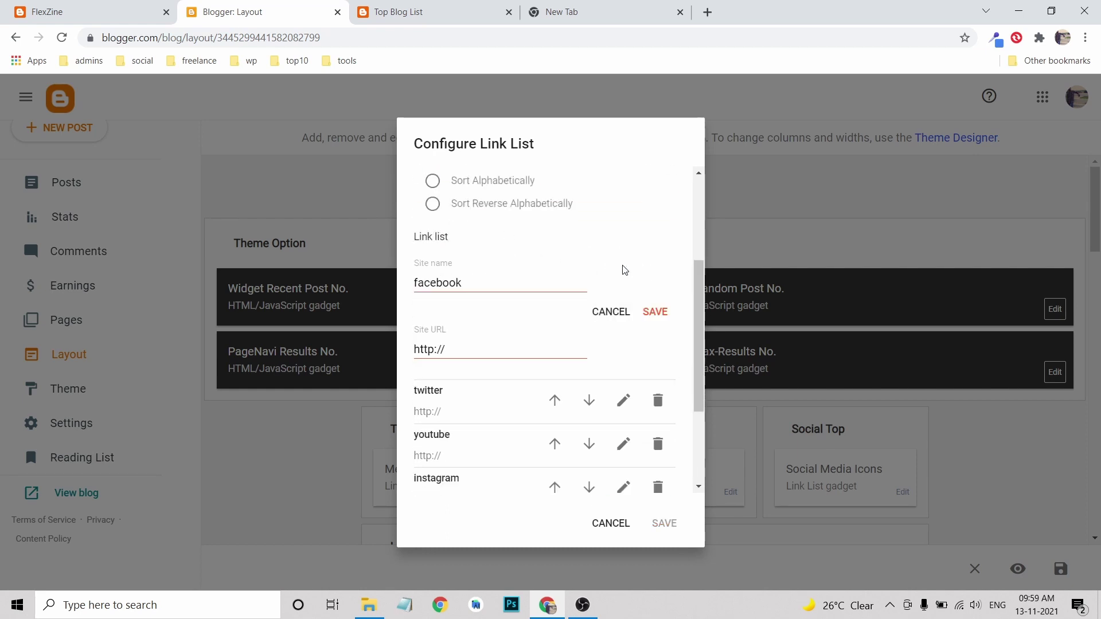
pyautogui.click(482, 344)
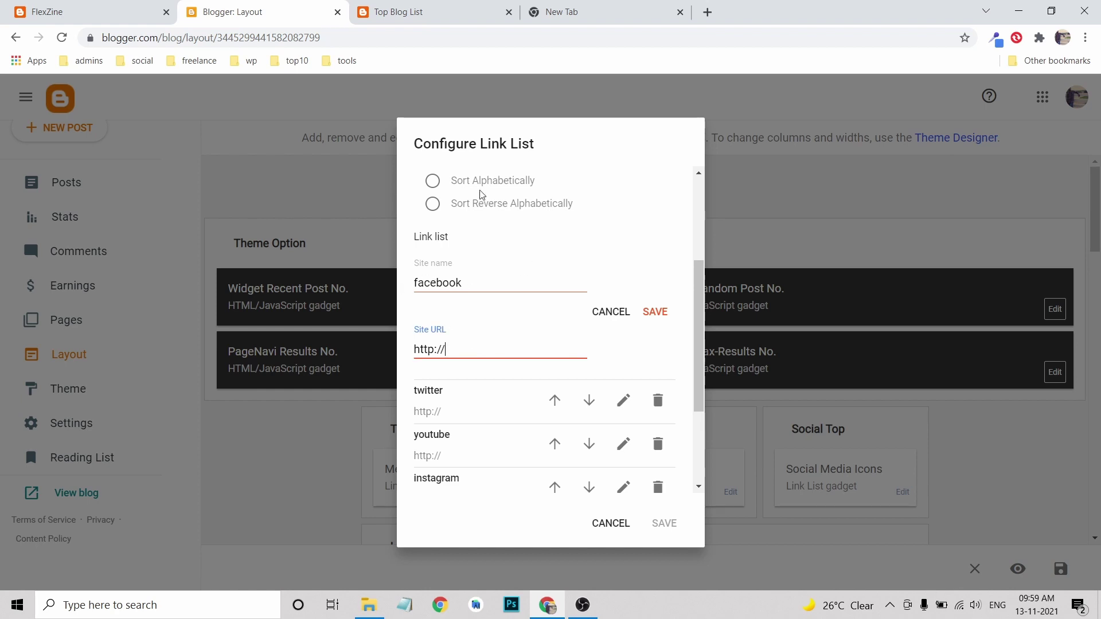
pyautogui.click(574, 22)
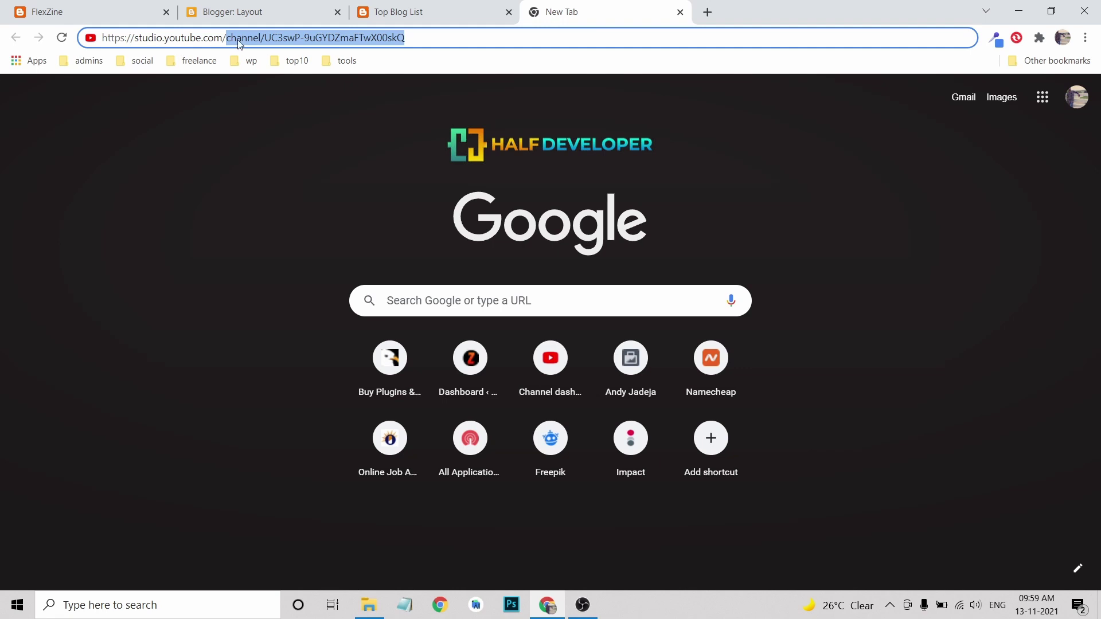
pyautogui.moveTo(165, 39); pyautogui.dragTo(448, 53)
pyautogui.hotkey('ctrl', 'c')
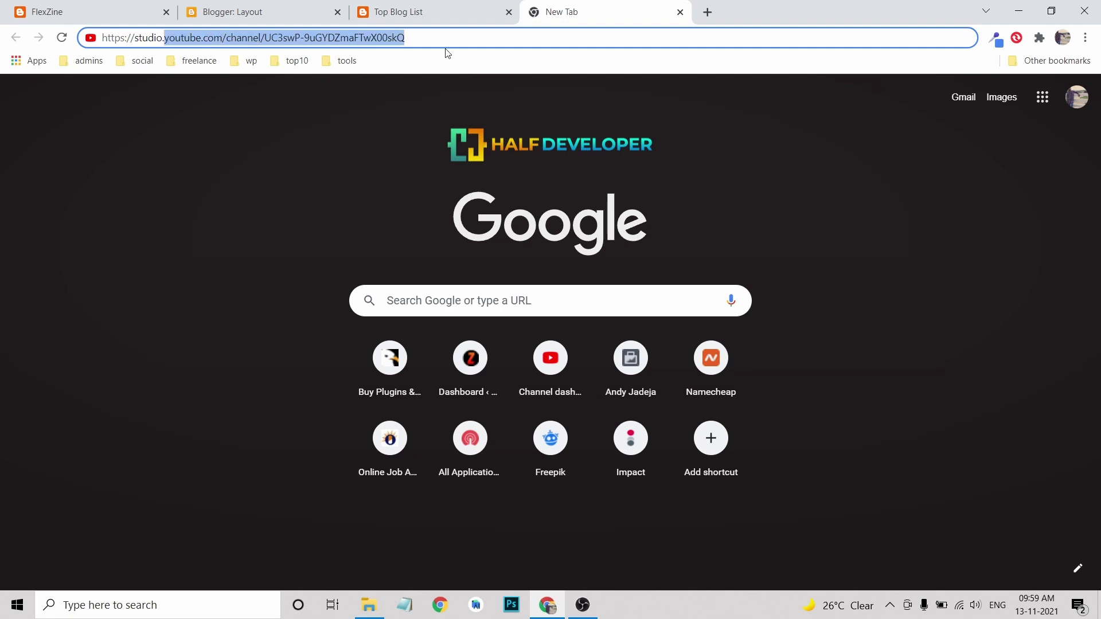
pyautogui.click(258, 14)
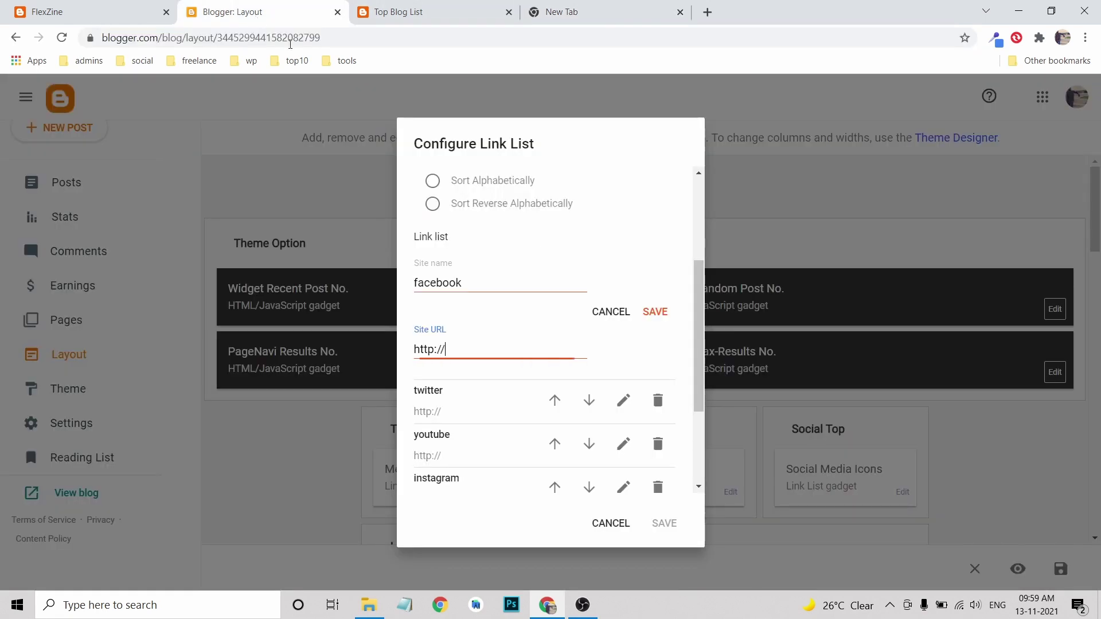
pyautogui.scroll(-2, 461, 398)
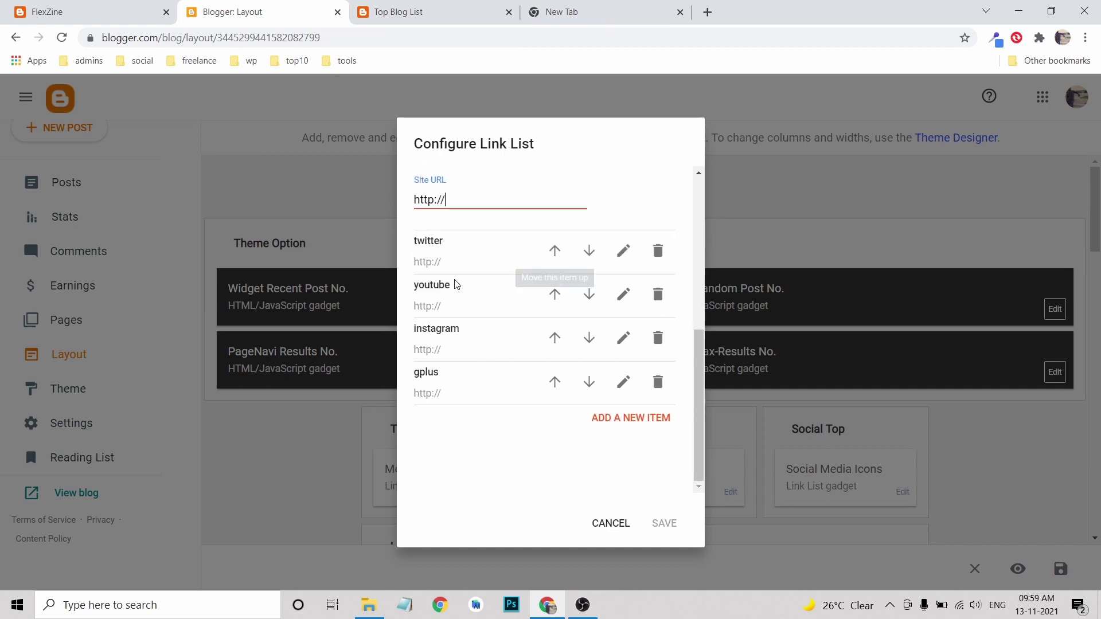
pyautogui.click(622, 296)
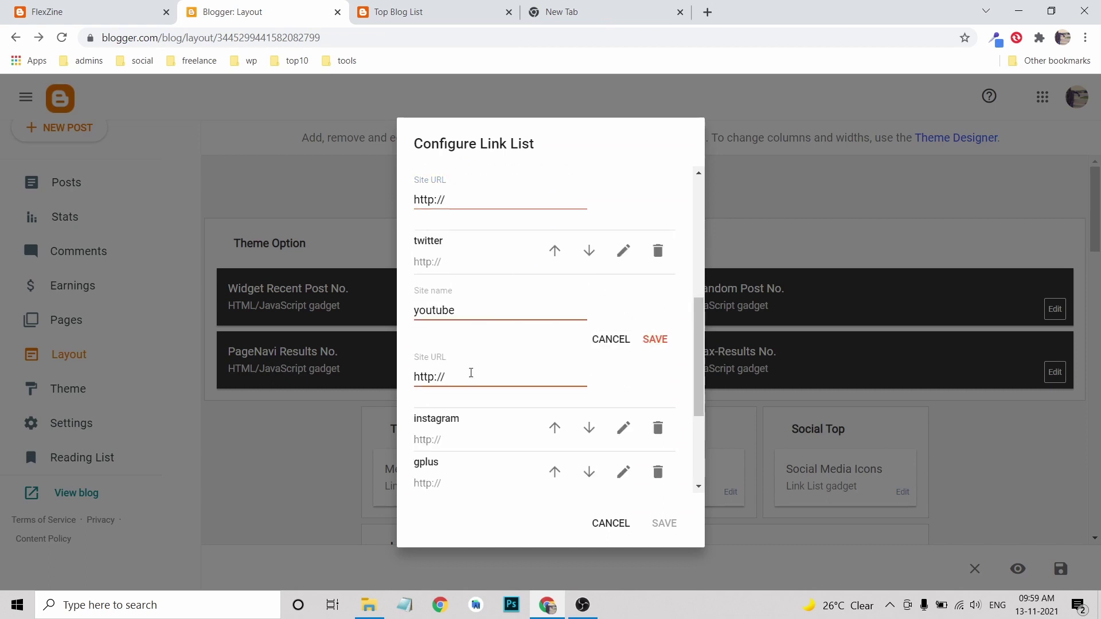
pyautogui.click(470, 373)
pyautogui.hotkey('ctrl', 'v')
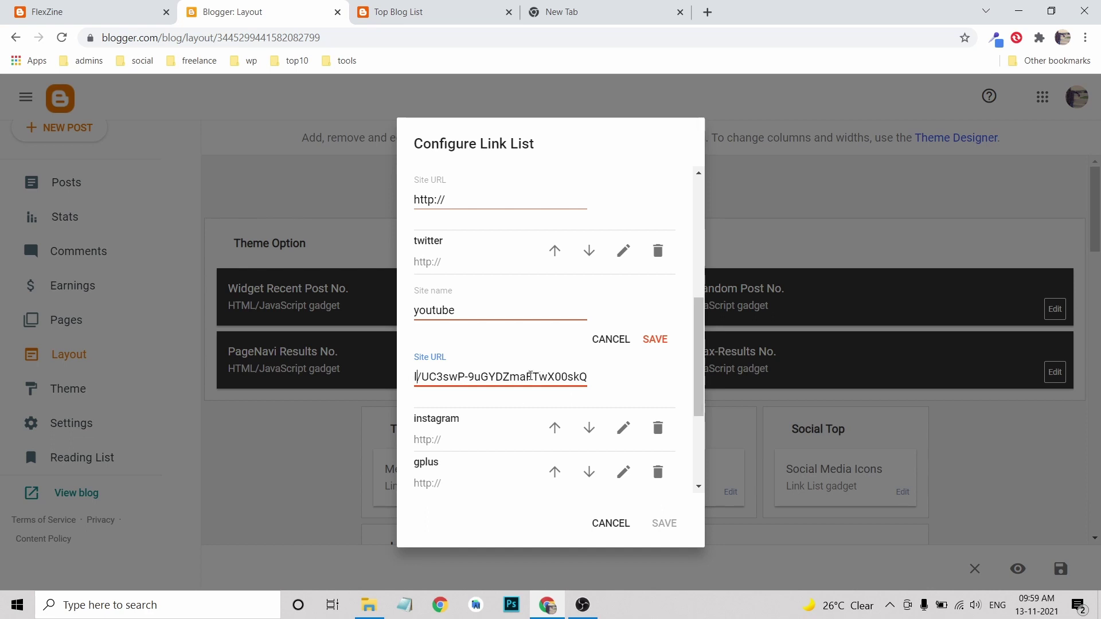
# - Change the youtube entry's site URL prefix to https
pyautogui.press('Left')
pyautogui.press('Left')
pyautogui.press('Left')
pyautogui.press('Left')
pyautogui.press('Left')
pyautogui.press('Left')
pyautogui.press('Left')
pyautogui.press('Left')
pyautogui.press('Left')
pyautogui.press('Left')
pyautogui.press('Left')
pyautogui.press('Left')
pyautogui.press('Left')
pyautogui.press('Left')
pyautogui.press('Left')
pyautogui.press('Left')
pyautogui.press('Left')
pyautogui.press('Left')
pyautogui.press('Left')
pyautogui.press('Left')
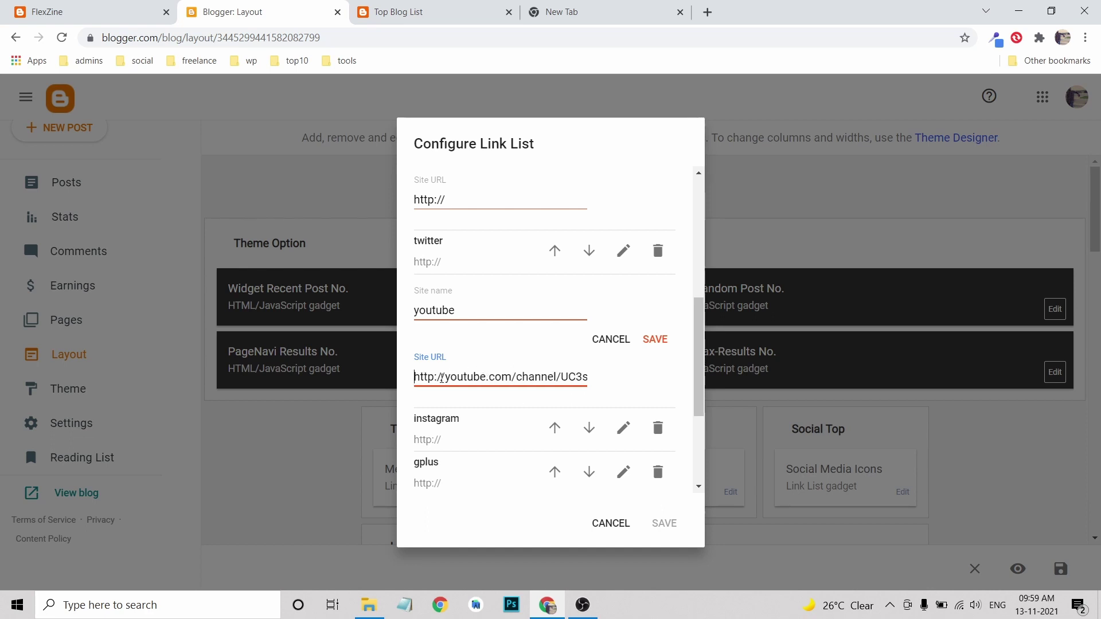
pyautogui.write('s')
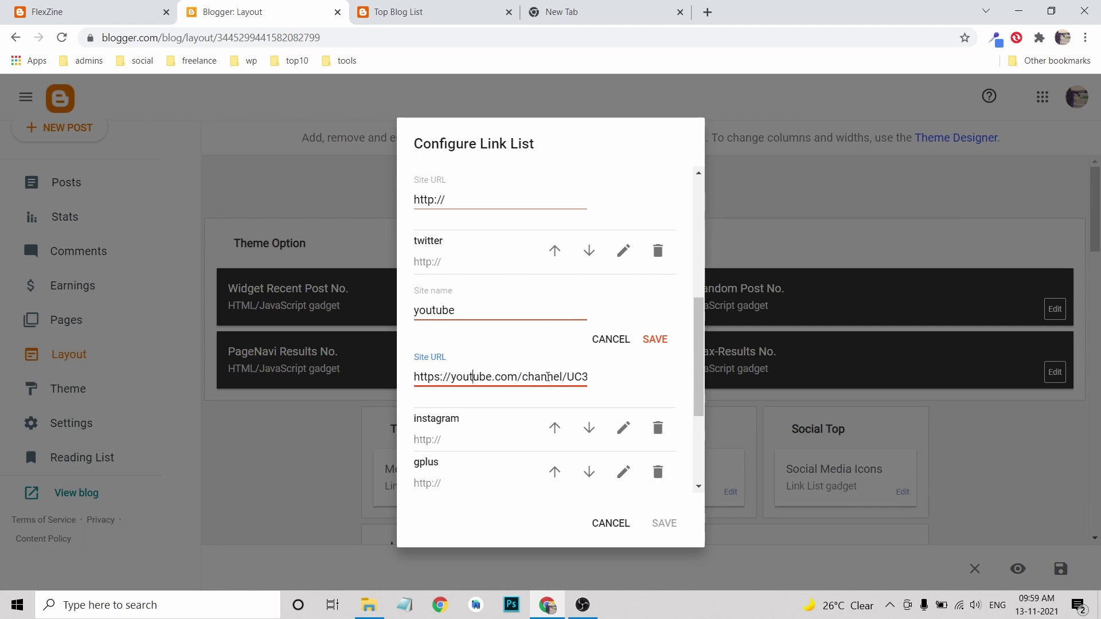
# - Enter the Facebook page address facebook.com/halfdeveloper in a new browser tab and copy it
pyautogui.scroll(1, 547, 376)
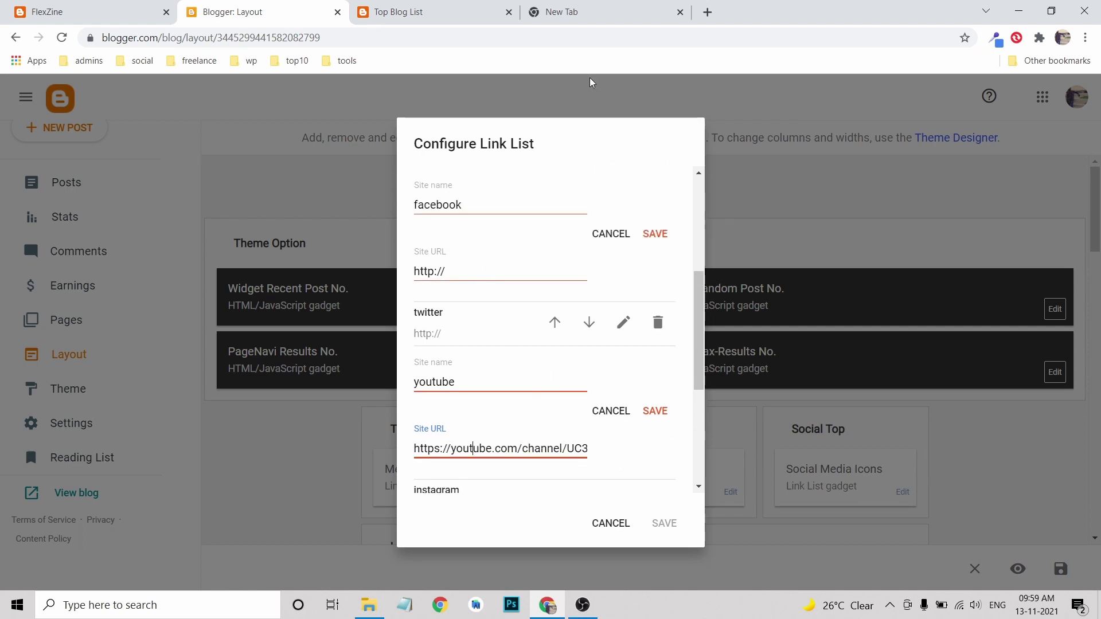
pyautogui.click(707, 12)
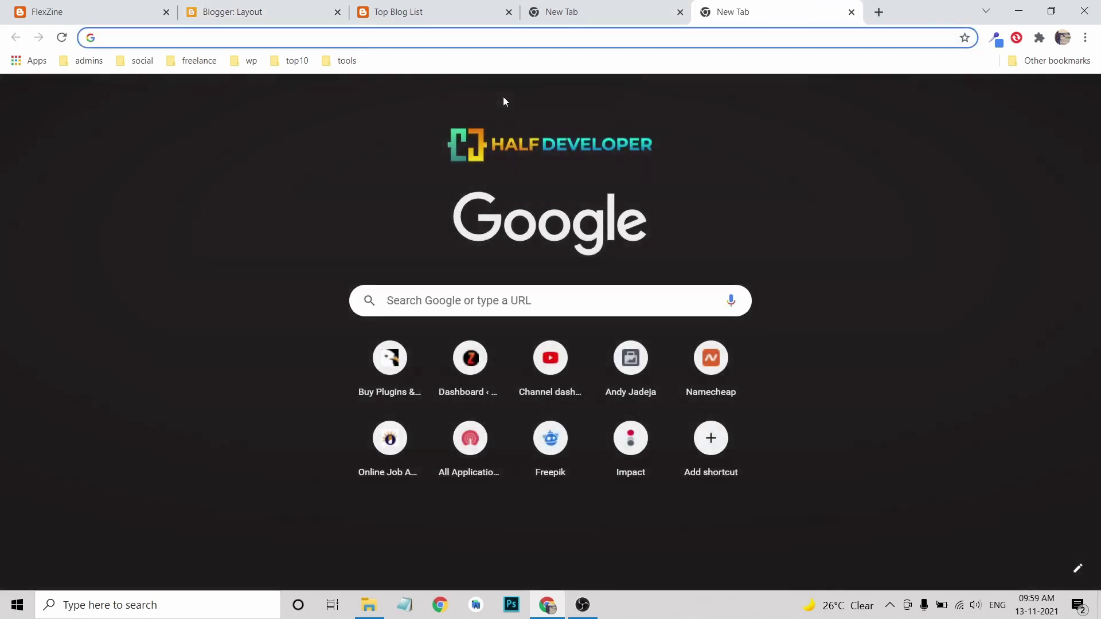
pyautogui.write('facebook.com/')
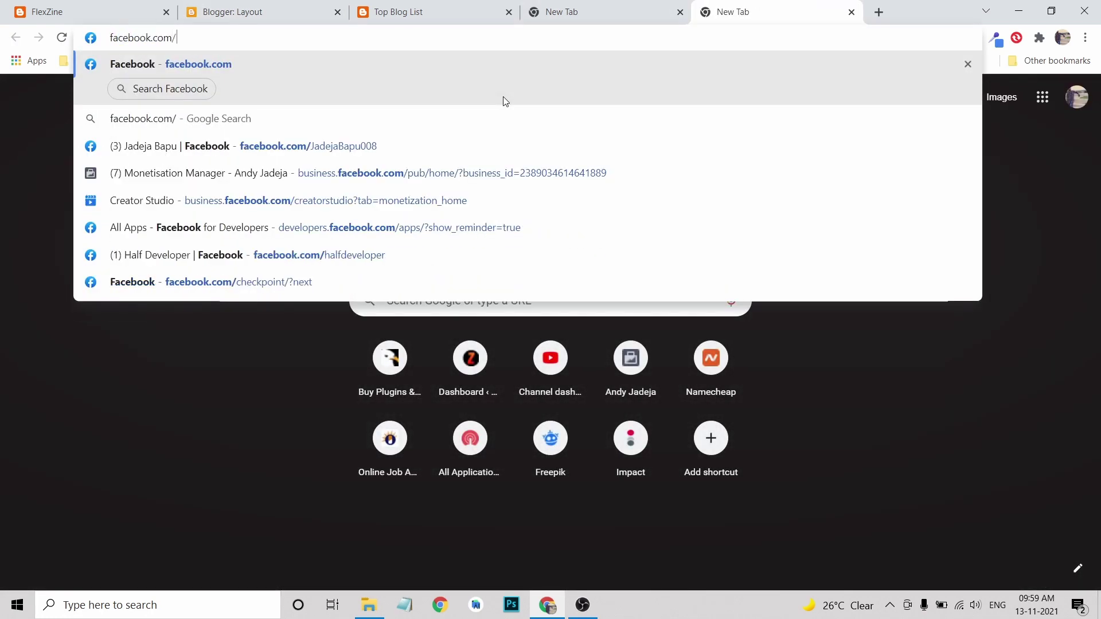
pyautogui.write('hal')
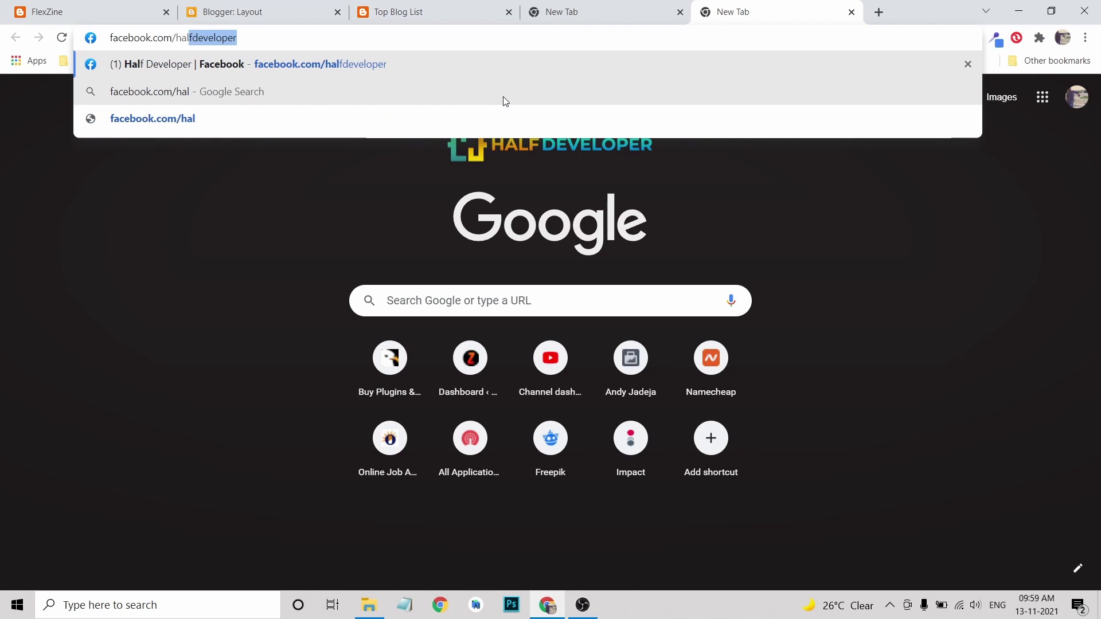
pyautogui.hotkey('ctrl', 'a')
pyautogui.hotkey('ctrl', 'c')
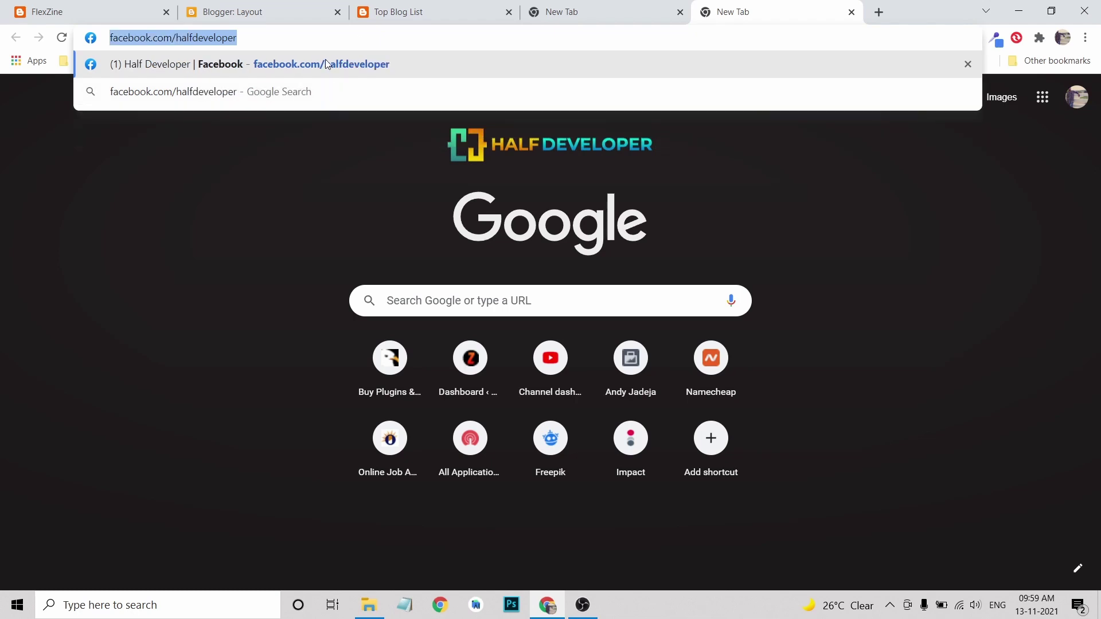
pyautogui.click(285, 12)
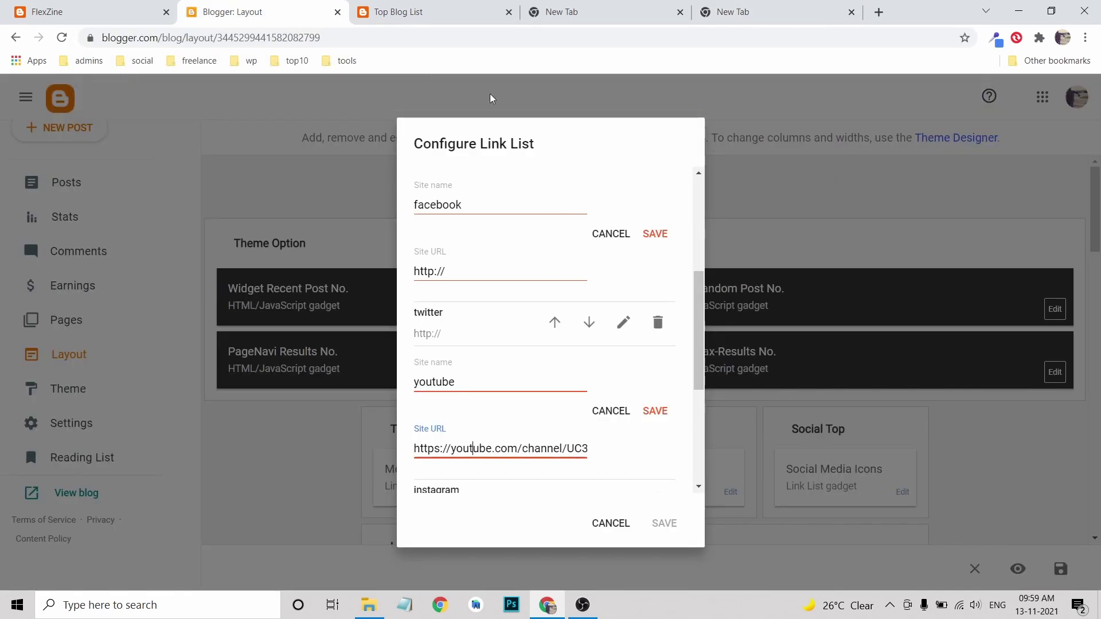
pyautogui.click(475, 270)
pyautogui.hotkey('ctrl', 'a')
pyautogui.hotkey('ctrl', 'v')
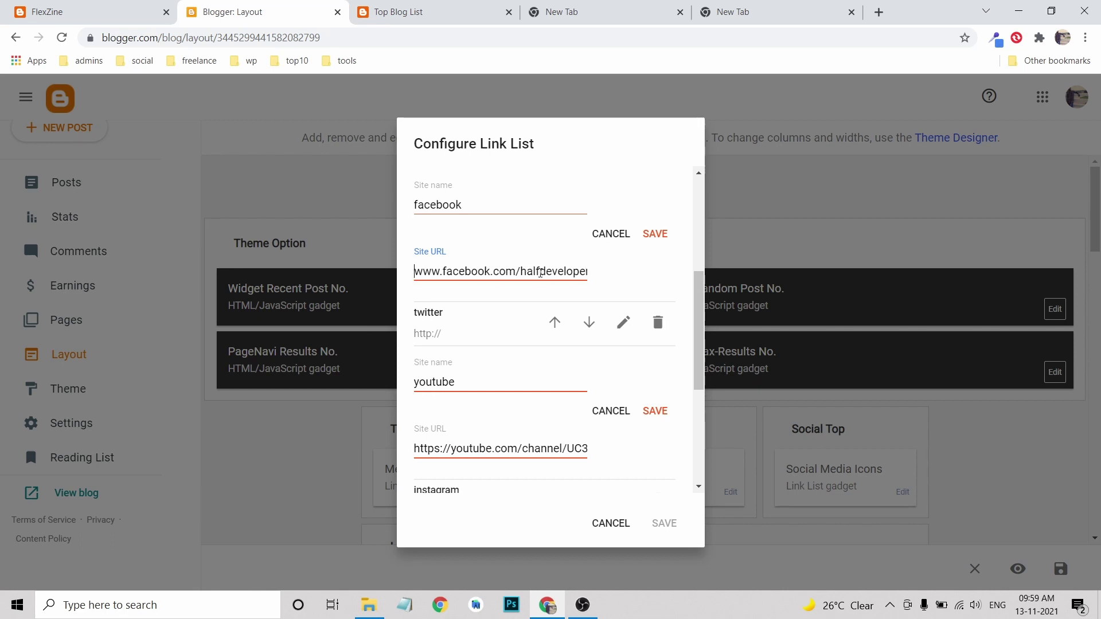
pyautogui.press('Home')
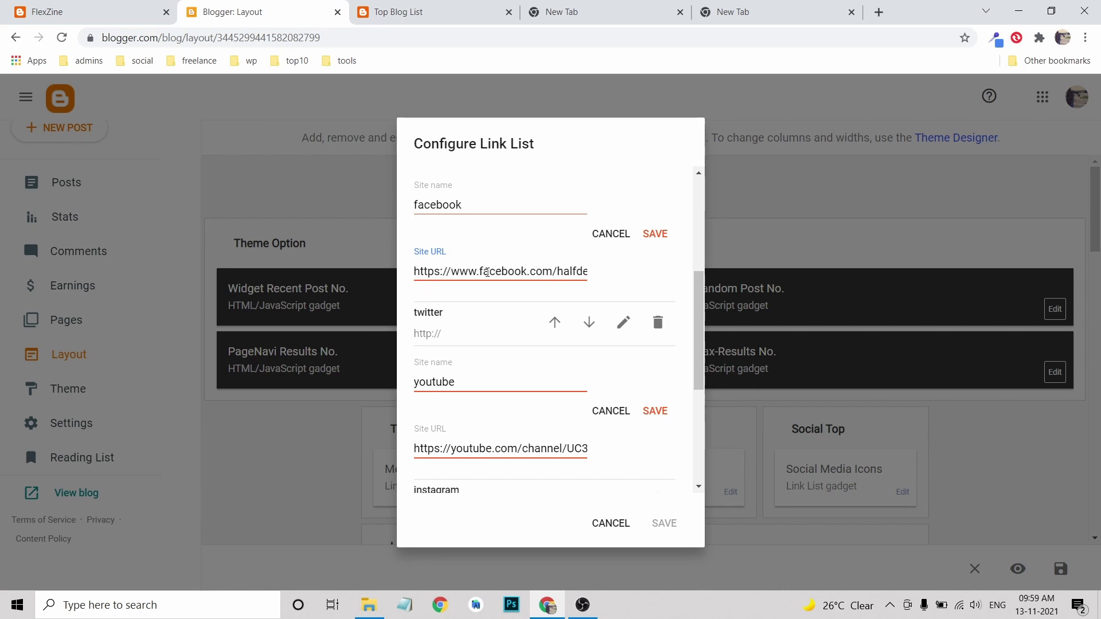
# - Enter the Instagram profile address instagram.com/halfdeveloper in the spare browser tab and copy it
pyautogui.scroll(-4, 487, 272)
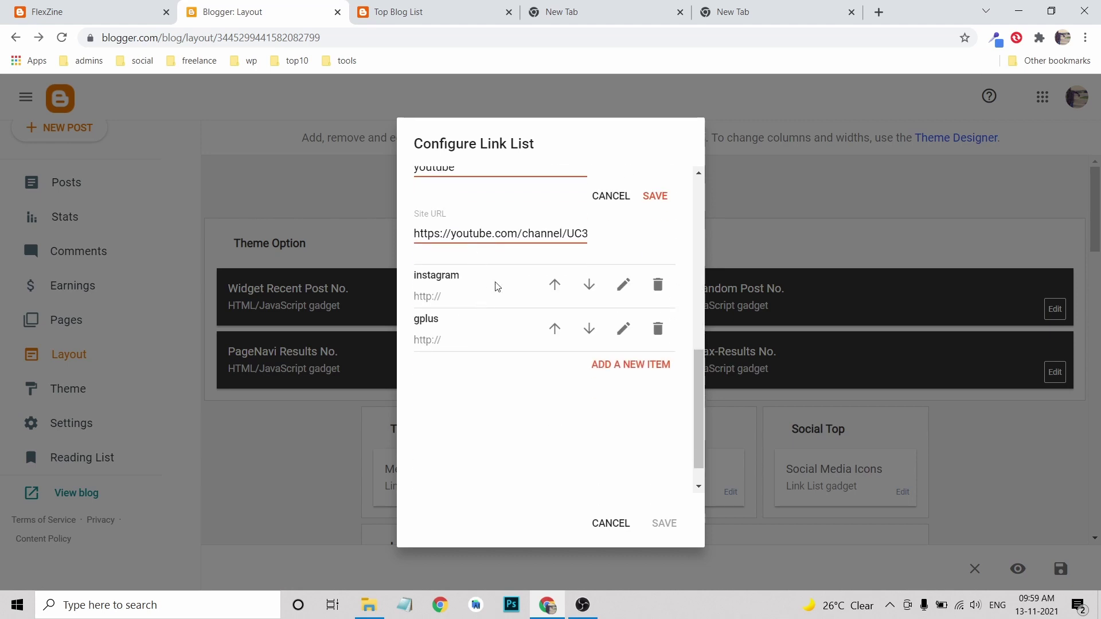
pyautogui.click(739, 12)
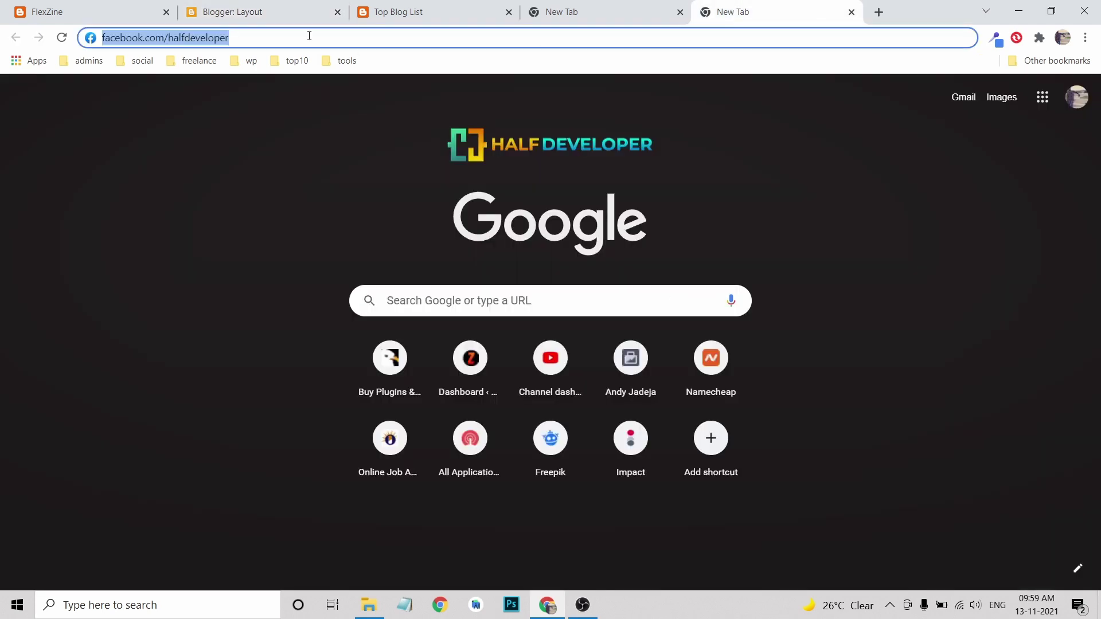
pyautogui.write('insta')
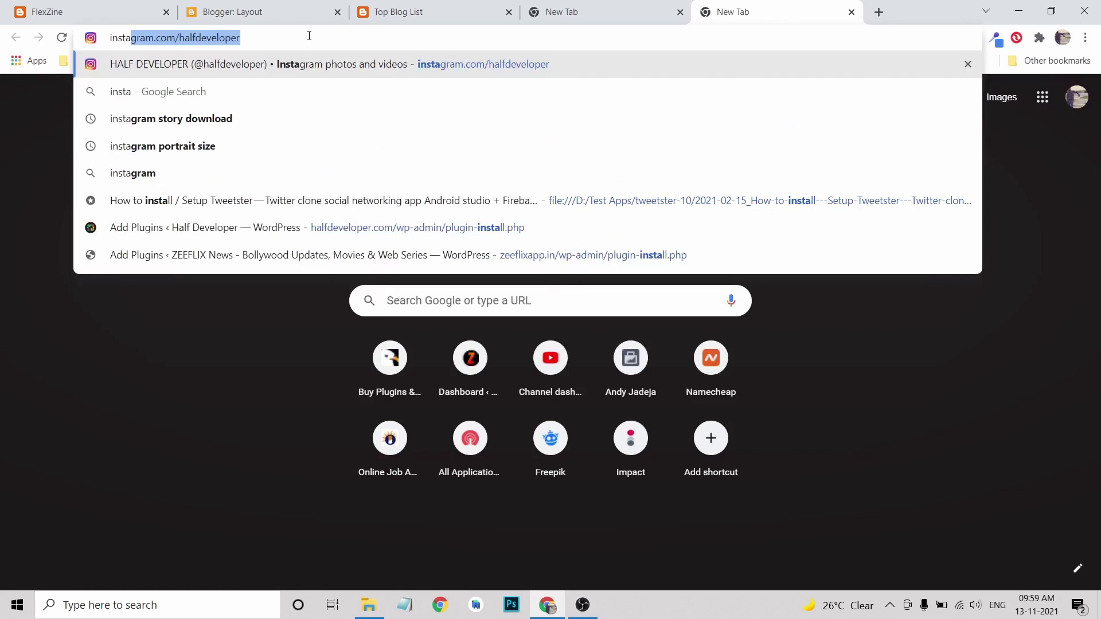
pyautogui.hotkey('ctrl', 'a')
pyautogui.hotkey('ctrl', 'c')
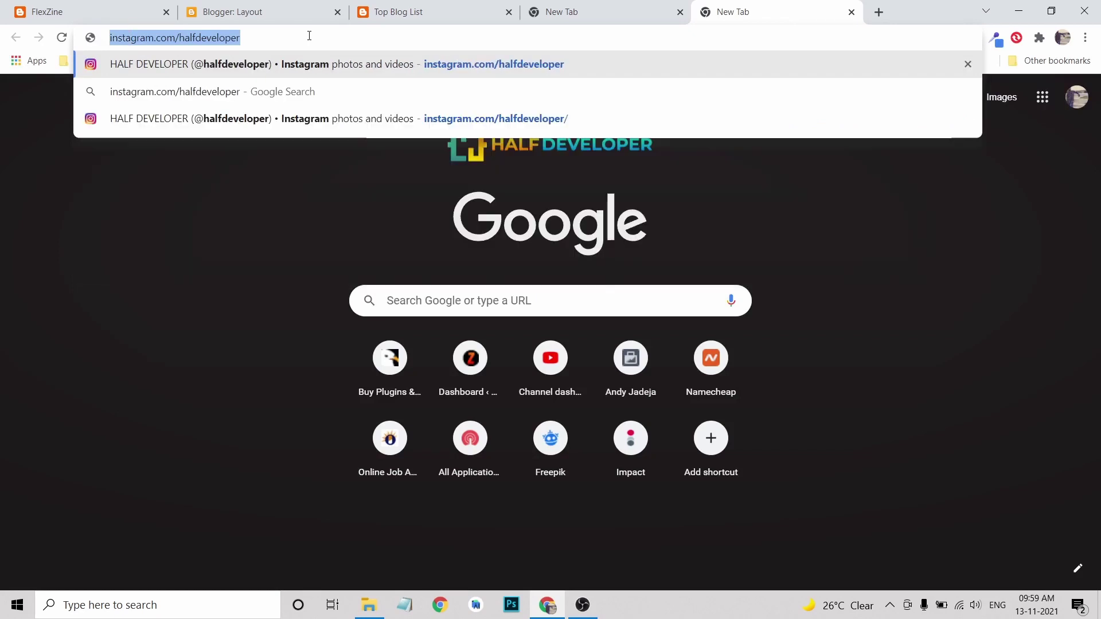
# - Open the instagram entry of the link list for editing and set its site URL to instagram.com/halfdeveloper
pyautogui.click(273, 17)
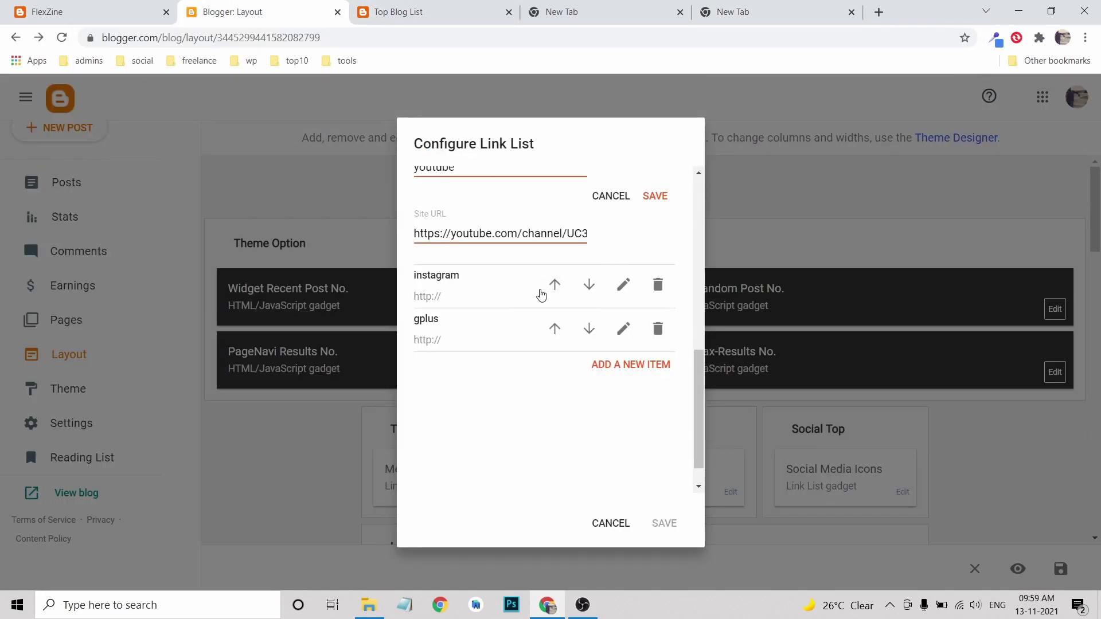
pyautogui.click(624, 285)
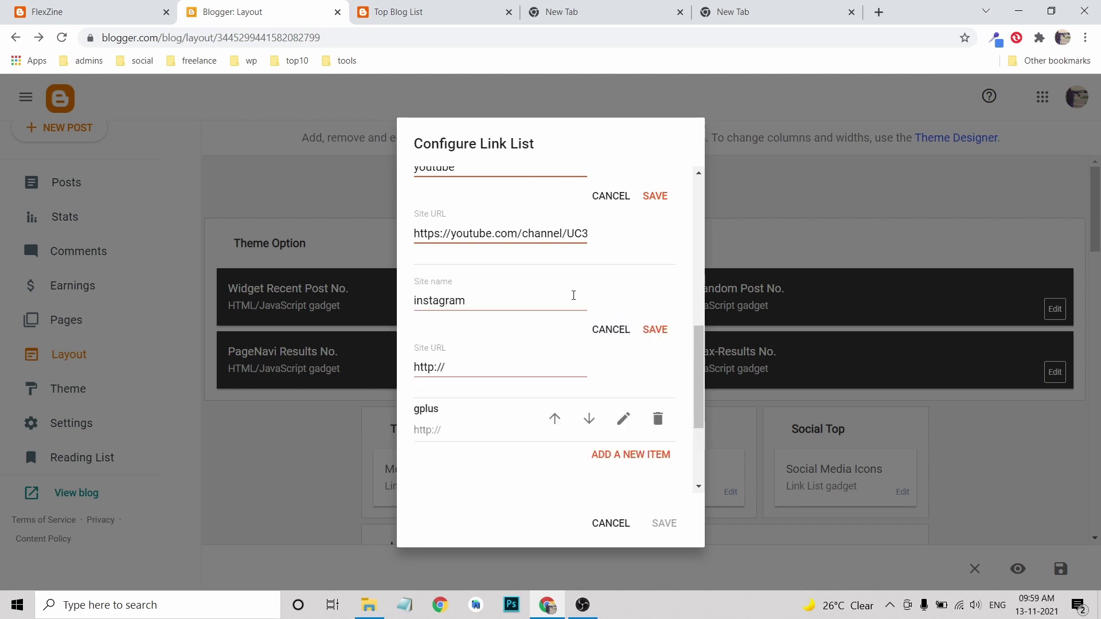
pyautogui.click(459, 361)
pyautogui.hotkey('ctrl', 'a')
pyautogui.hotkey('ctrl', 'v')
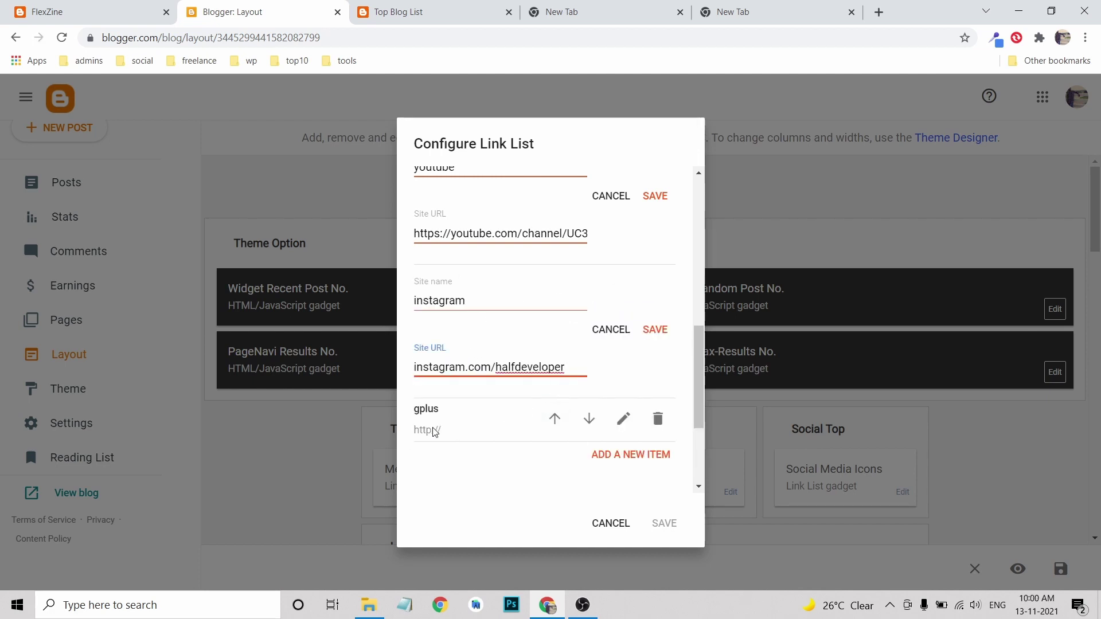
# - Delete the gplus entry from the link list and look over the remaining entries
pyautogui.click(474, 439)
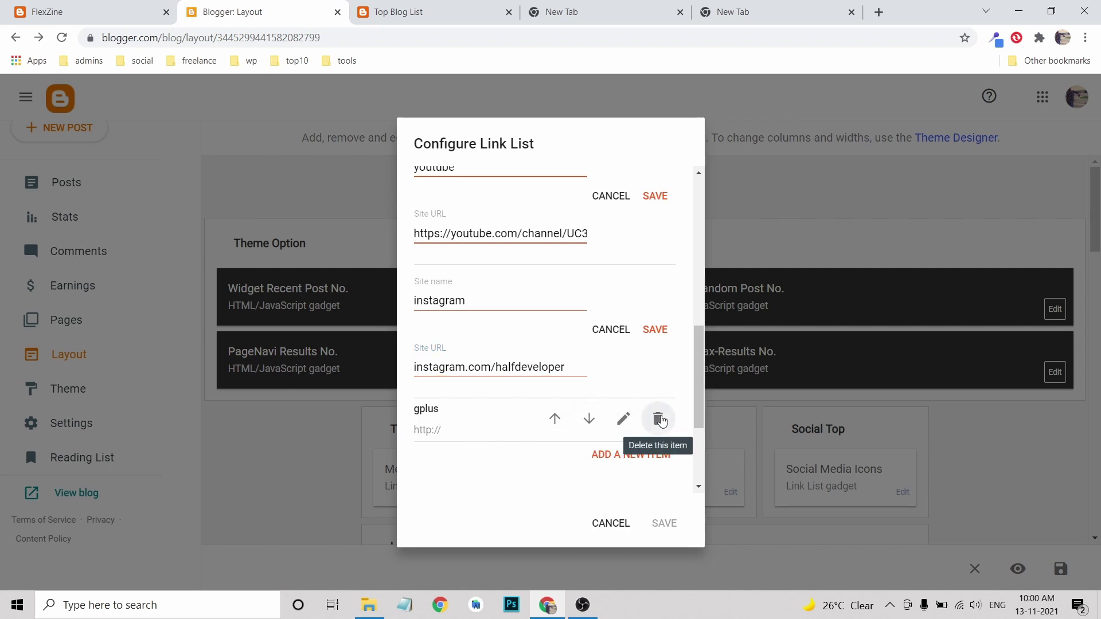
pyautogui.click(658, 419)
pyautogui.scroll(10, 537, 369)
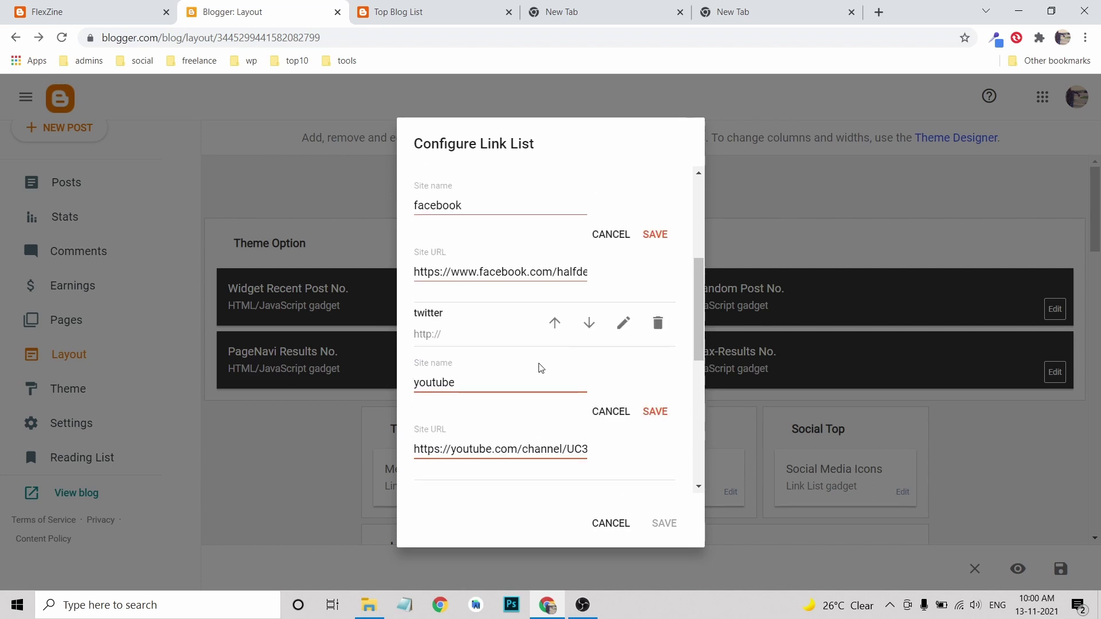
pyautogui.scroll(-4, 539, 368)
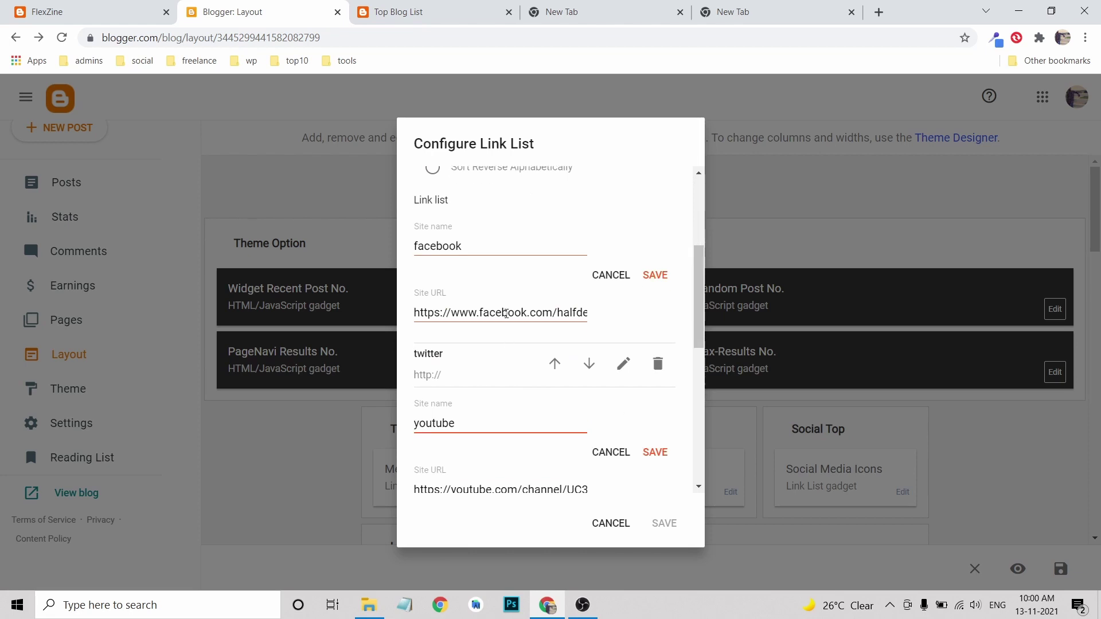
pyautogui.scroll(-5, 499, 316)
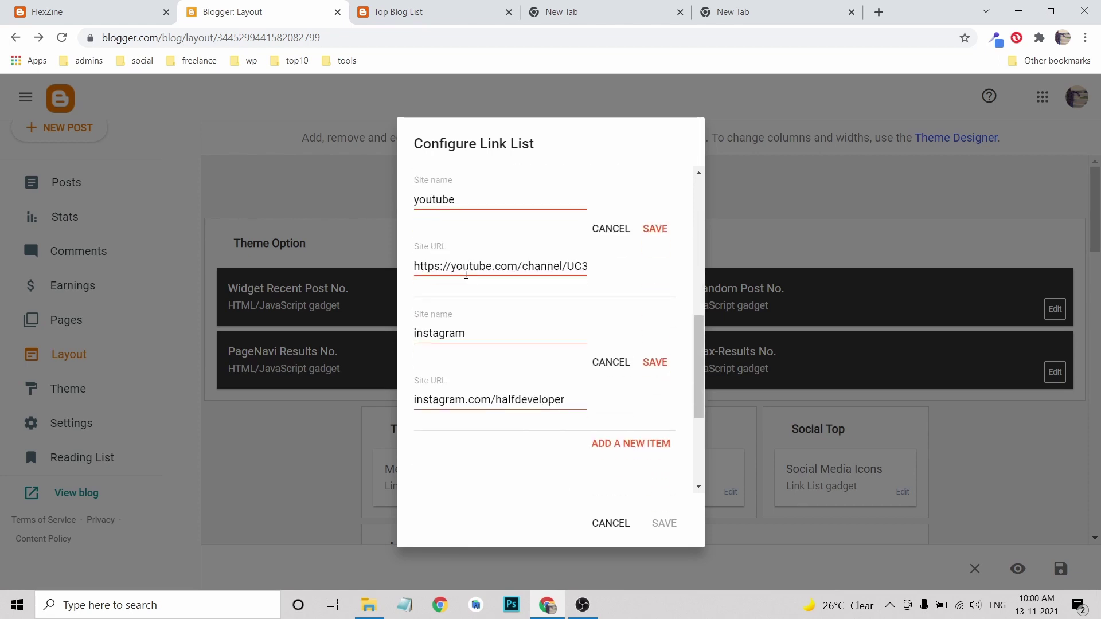
pyautogui.scroll(4, 489, 312)
pyautogui.scroll(2, 489, 314)
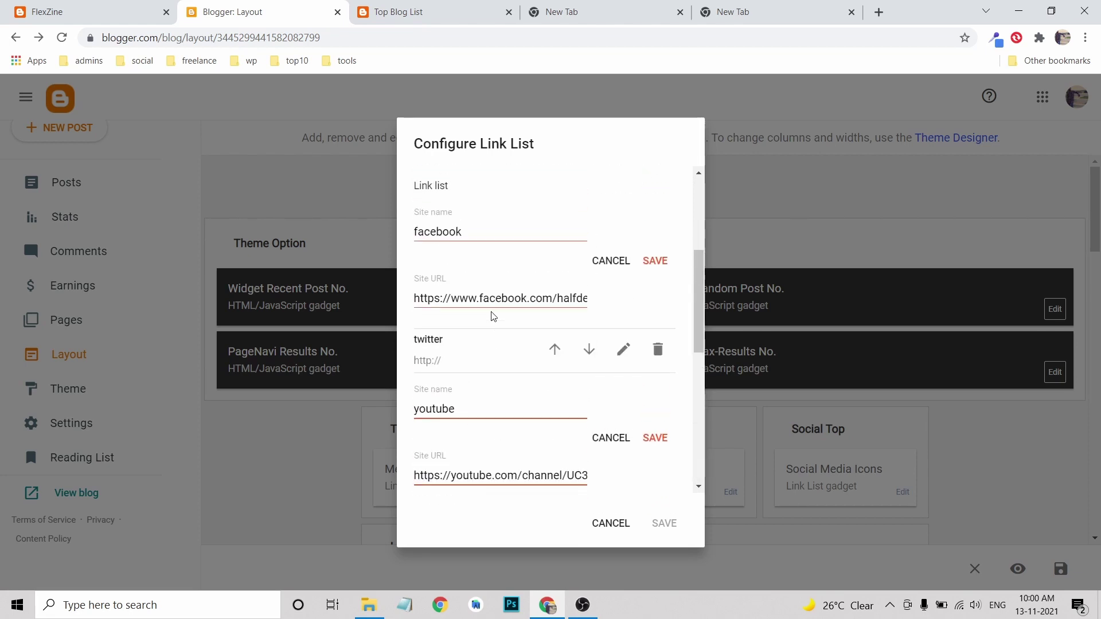
pyautogui.click(719, 11)
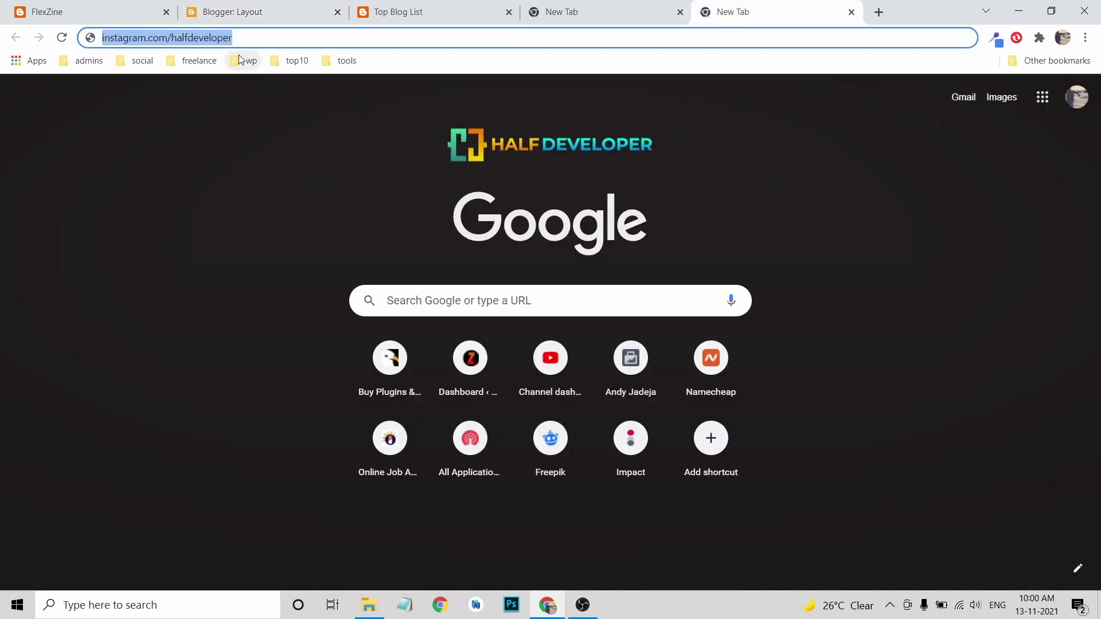
pyautogui.write('twitter.com')
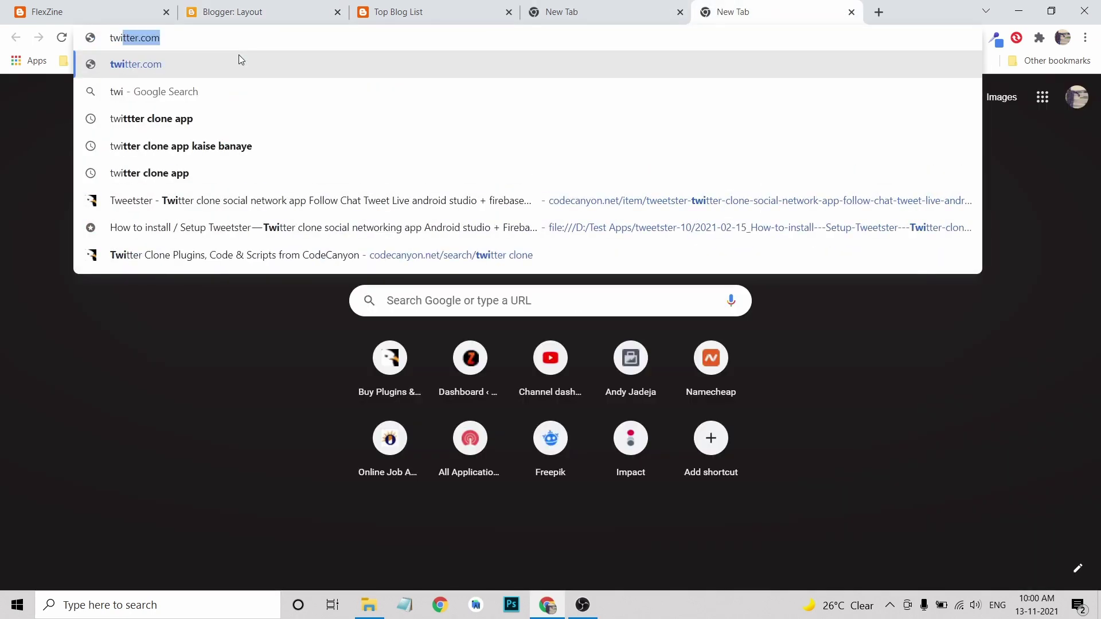
pyautogui.press('Right')
pyautogui.write('/')
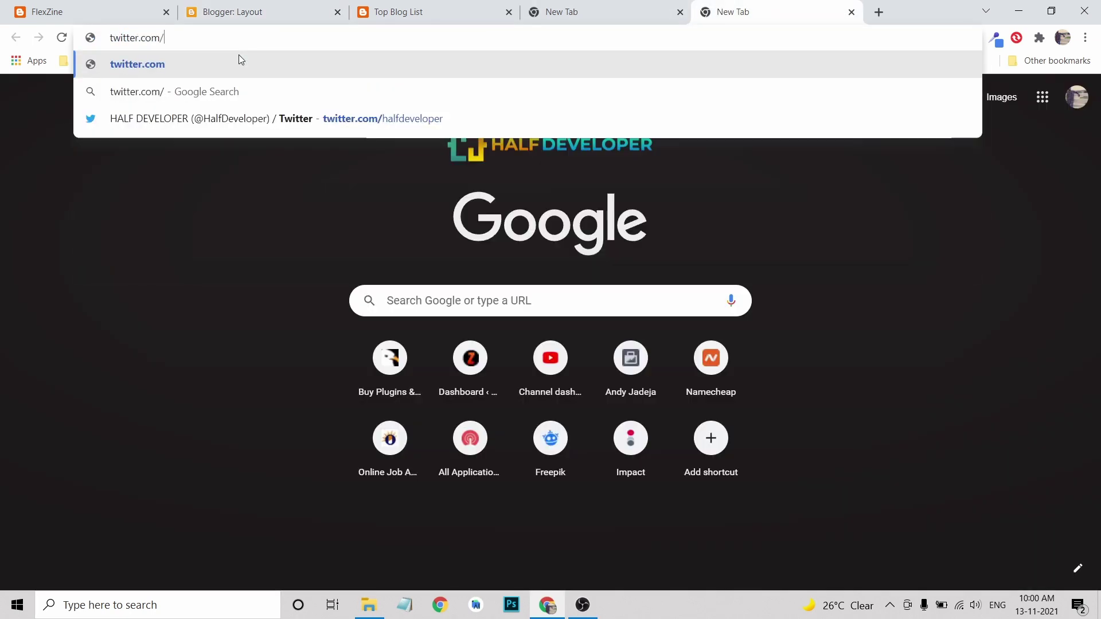
pyautogui.press('Down')
pyautogui.press('Down')
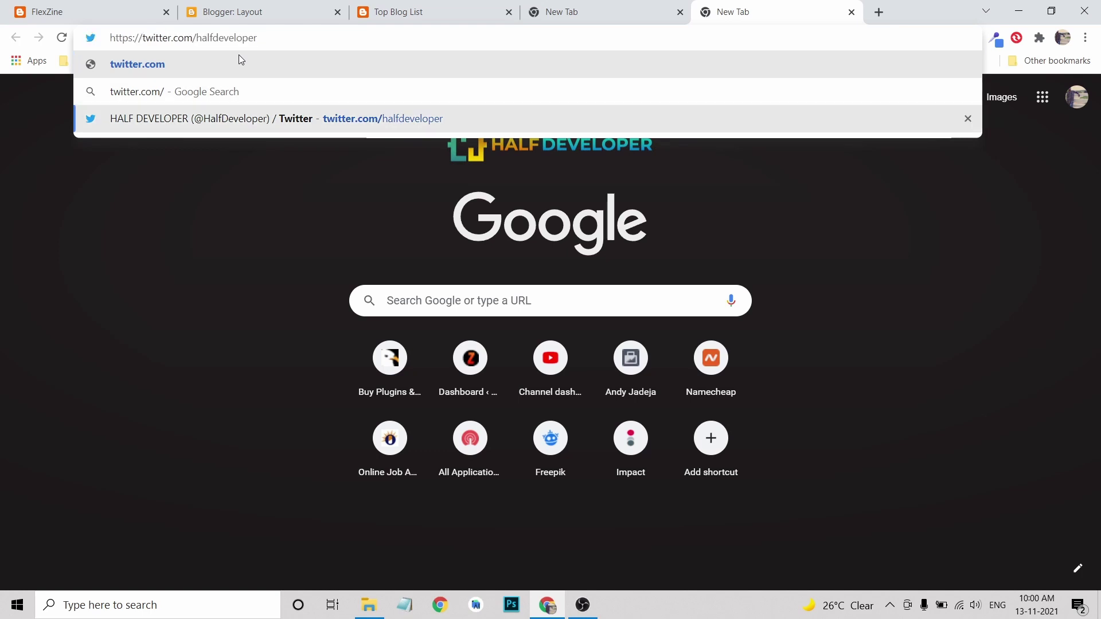
pyautogui.hotkey('ctrl', 'a')
pyautogui.hotkey('ctrl', 'c')
pyautogui.click(250, 13)
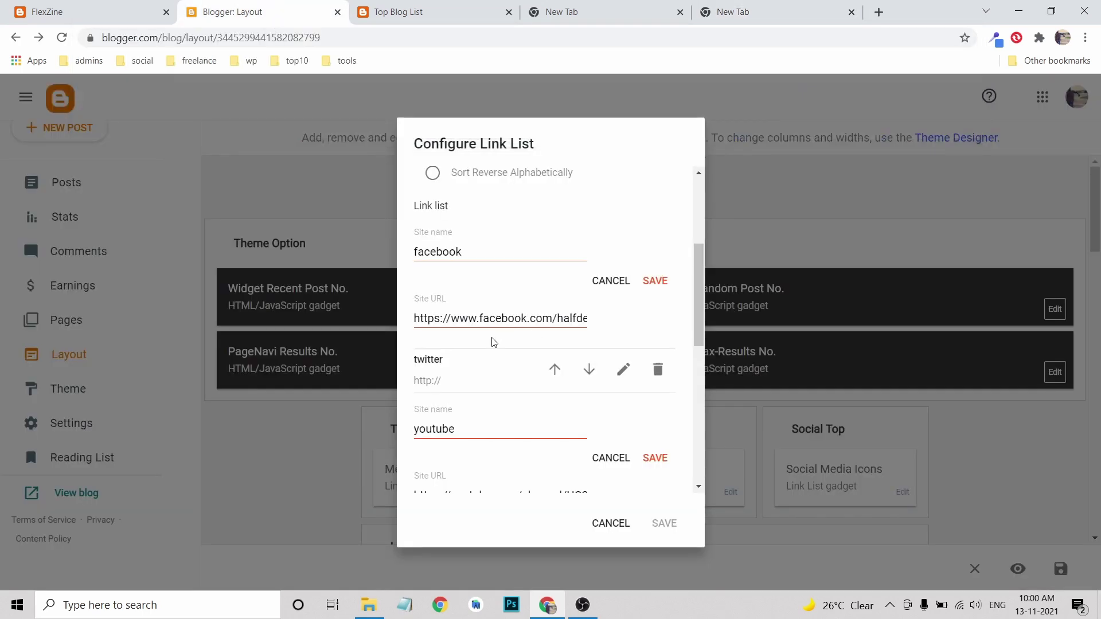
pyautogui.click(623, 370)
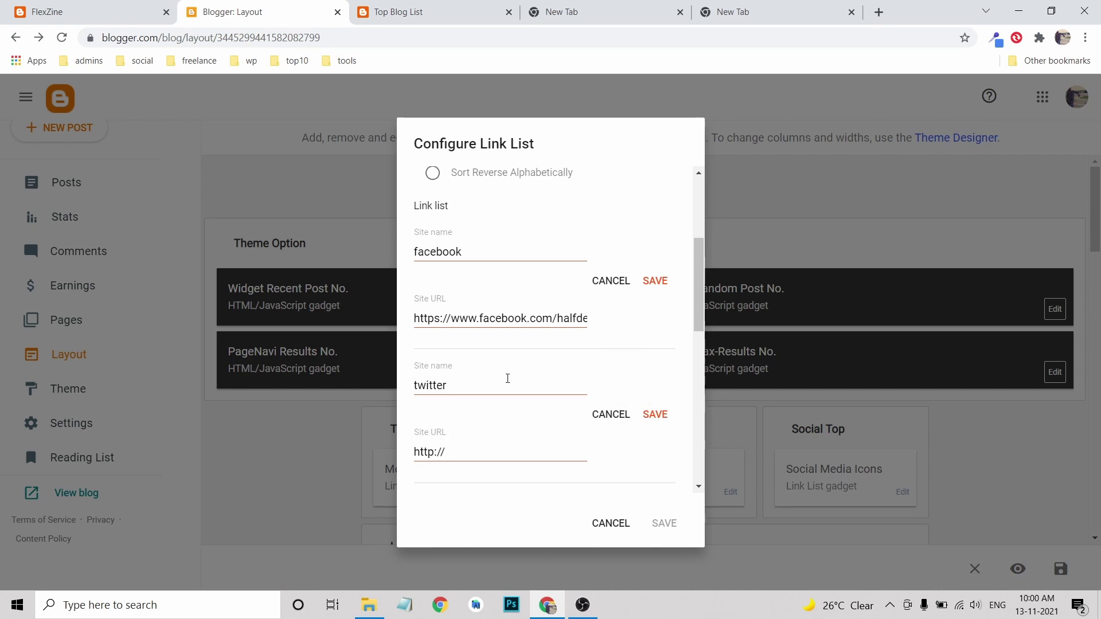
pyautogui.click(465, 447)
pyautogui.hotkey('ctrl', 'a')
pyautogui.hotkey('ctrl', 'v')
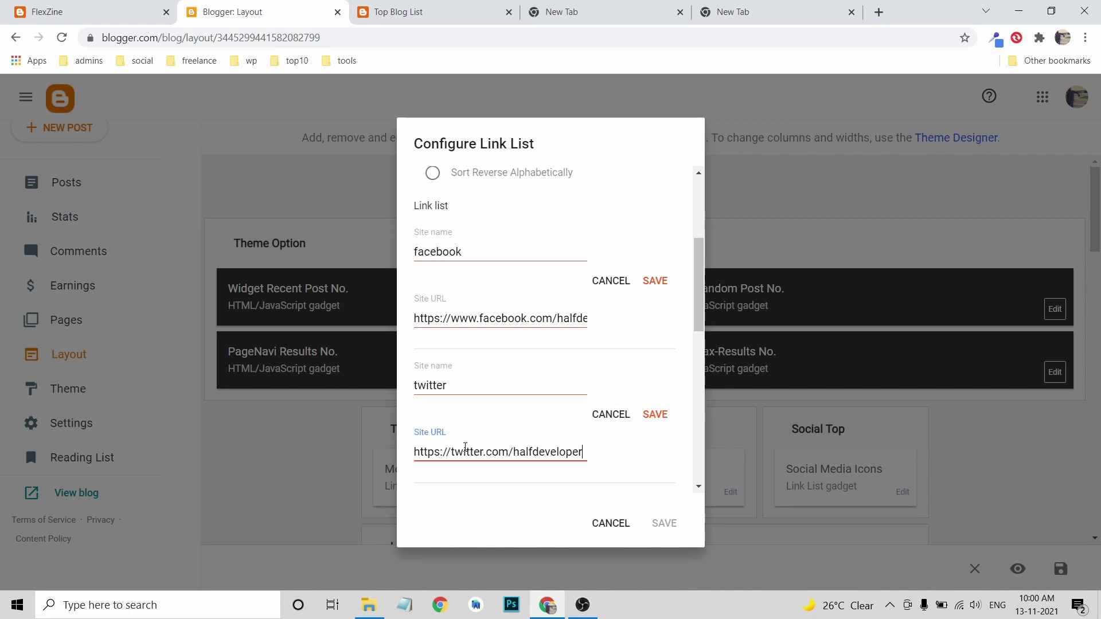
# - Save the edited facebook, twitter, youtube and instagram entries in the link list
pyautogui.click(550, 420)
pyautogui.click(654, 280)
pyautogui.click(678, 351)
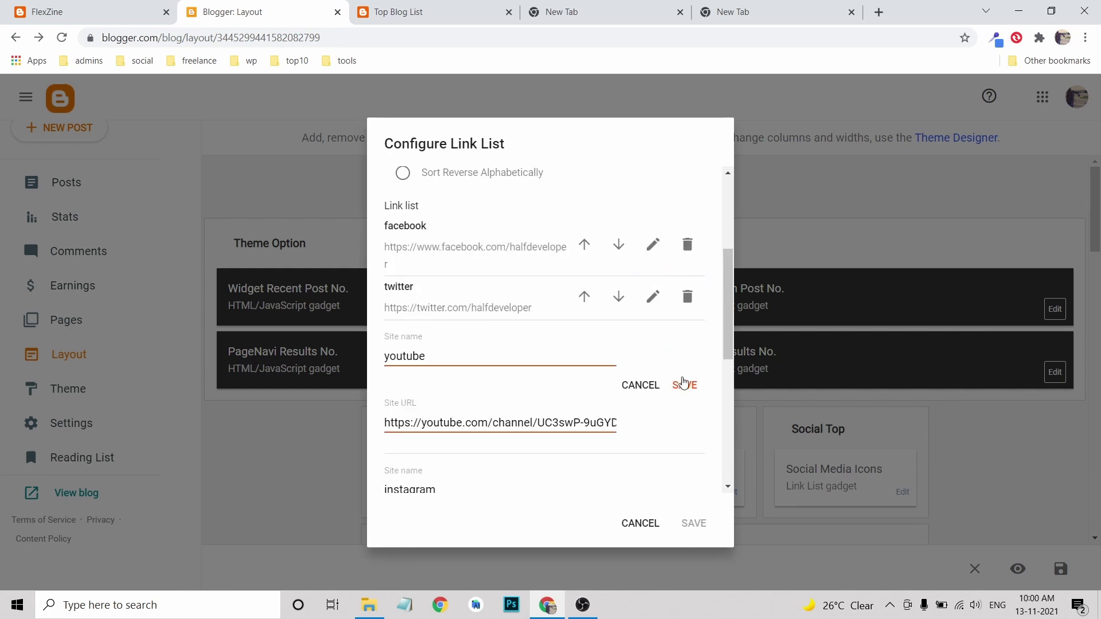
pyautogui.click(685, 382)
pyautogui.click(683, 443)
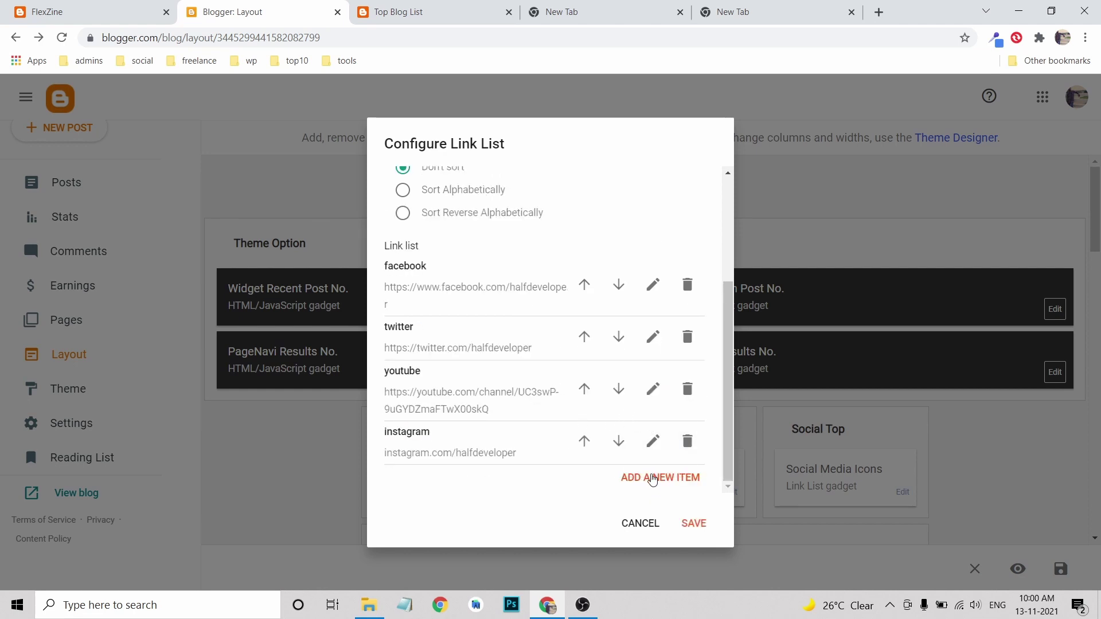
# - Save the Social Media Icons gadget and reload the live blog to check its top social icons
pyautogui.scroll(3, 493, 343)
pyautogui.scroll(-3, 510, 343)
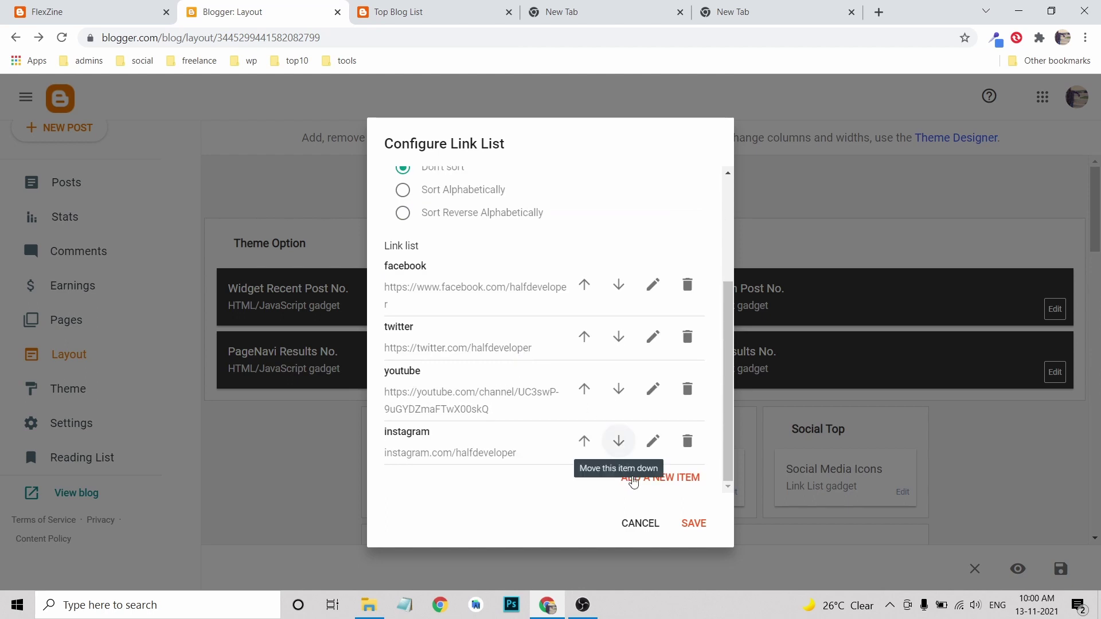
pyautogui.click(693, 522)
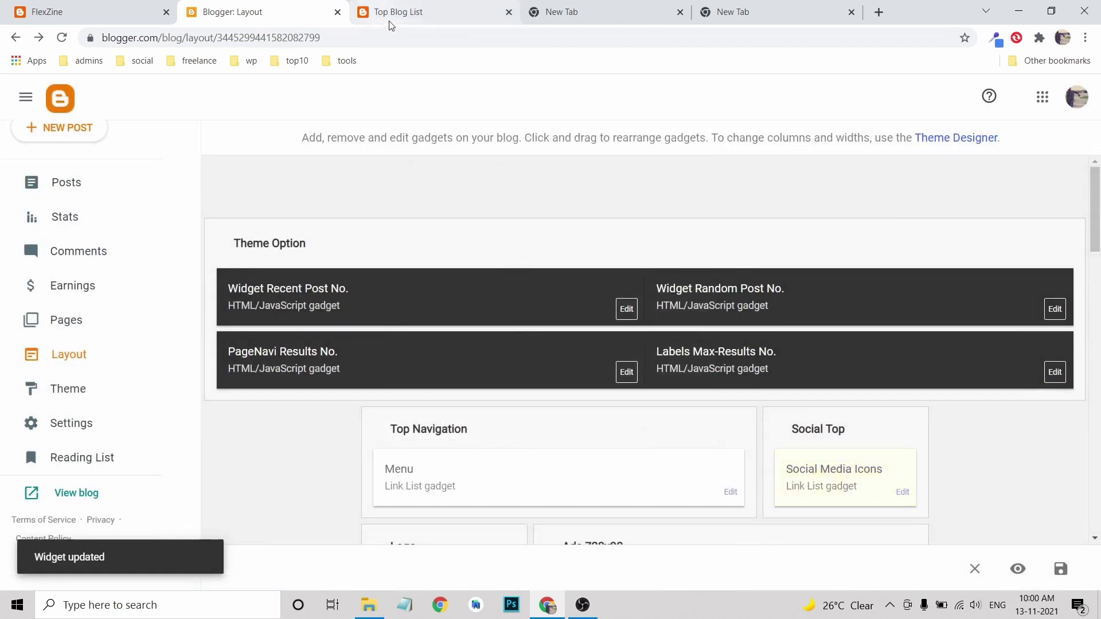
pyautogui.click(390, 21)
pyautogui.click(61, 37)
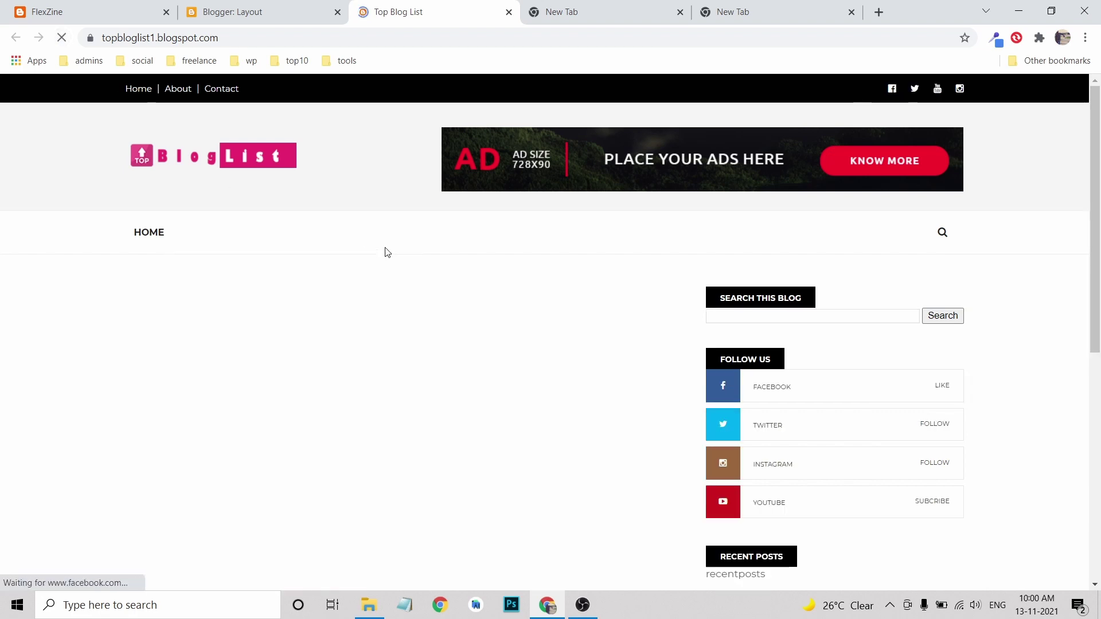
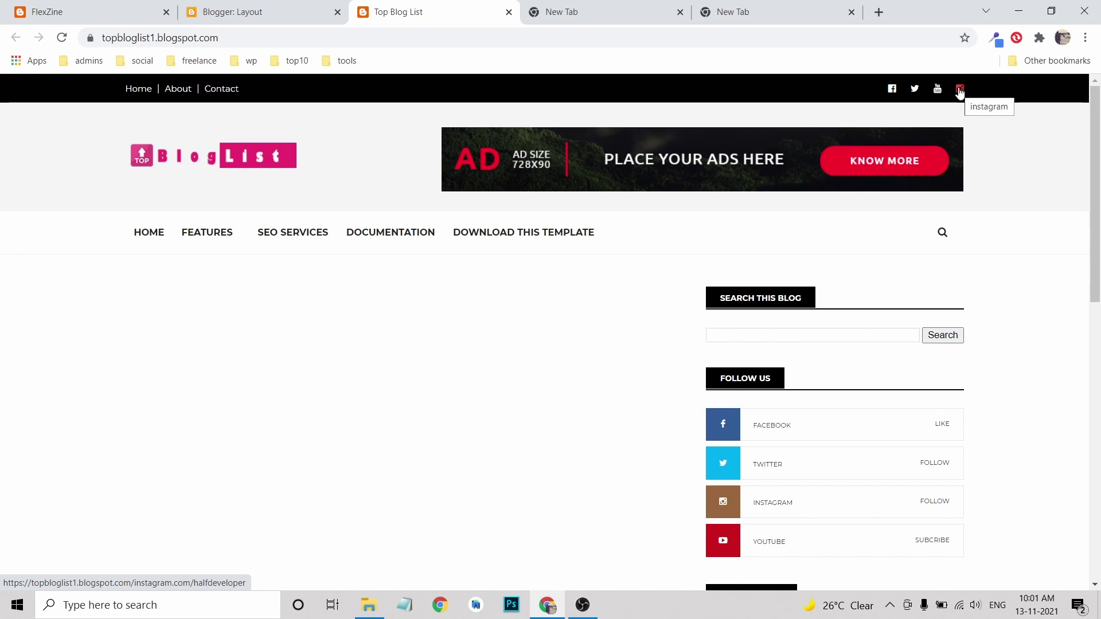
pyautogui.click(267, 19)
pyautogui.click(906, 485)
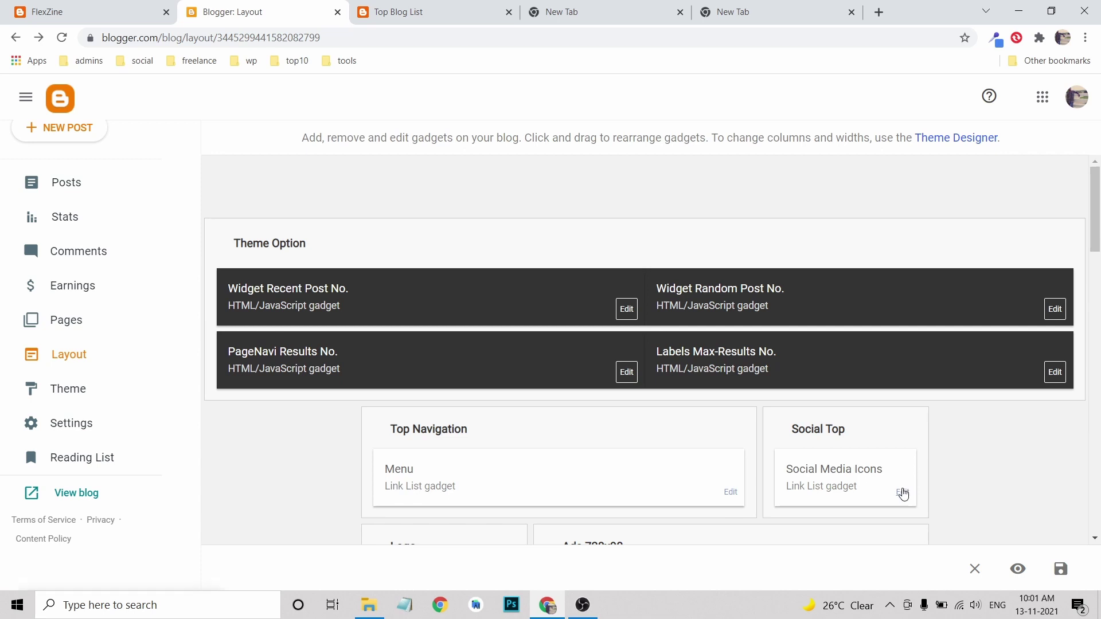
pyautogui.scroll(-3, 466, 349)
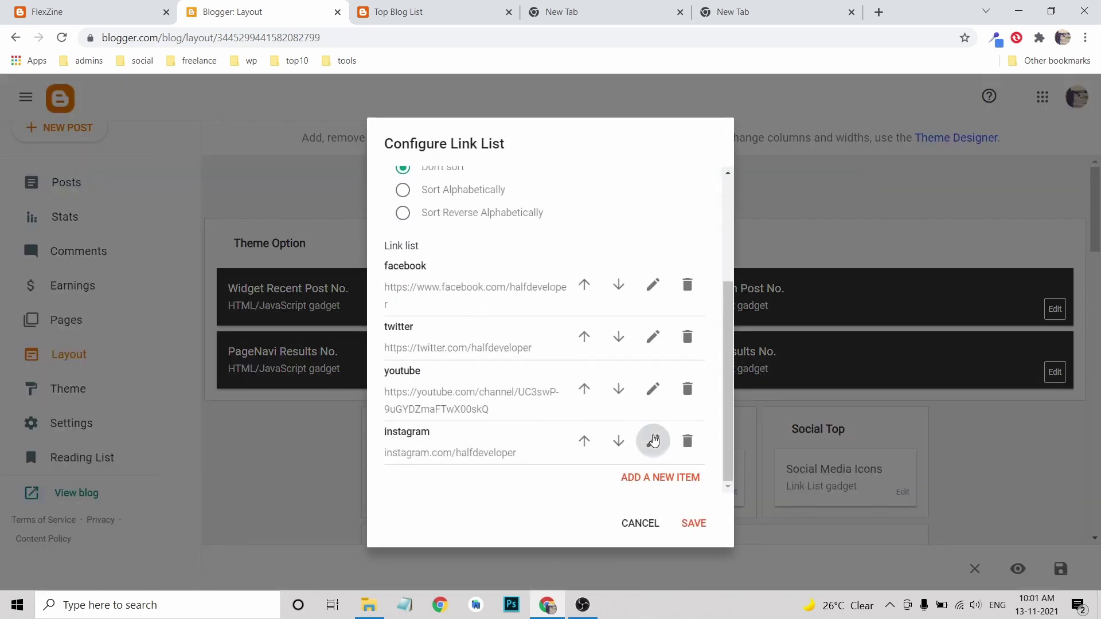
pyautogui.click(652, 441)
pyautogui.scroll(-3, 464, 446)
pyautogui.click(457, 386)
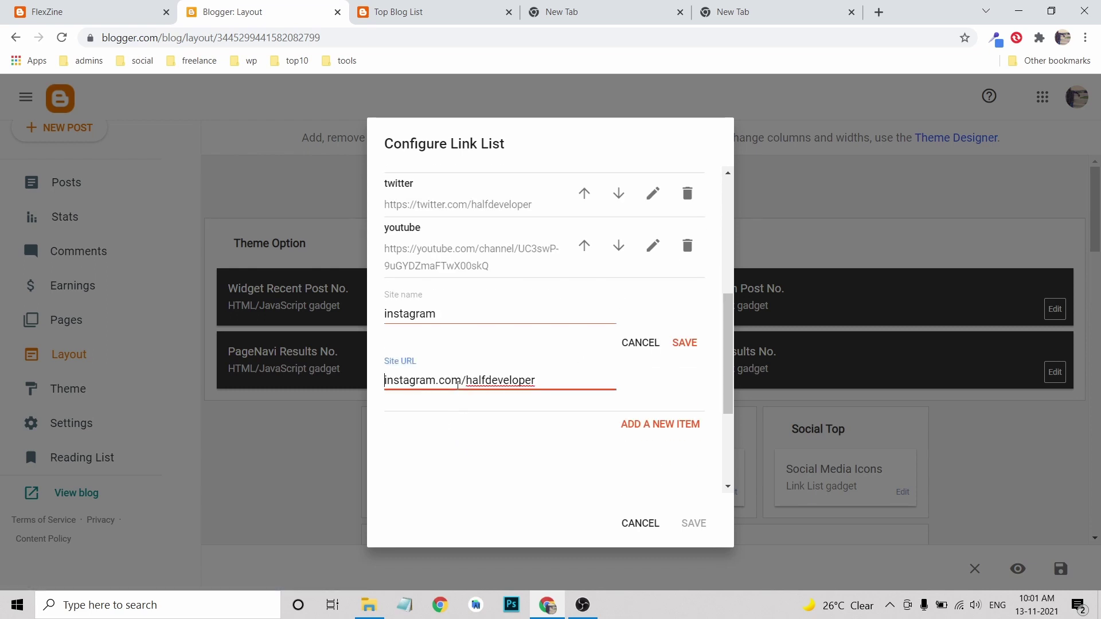
pyautogui.write('https')
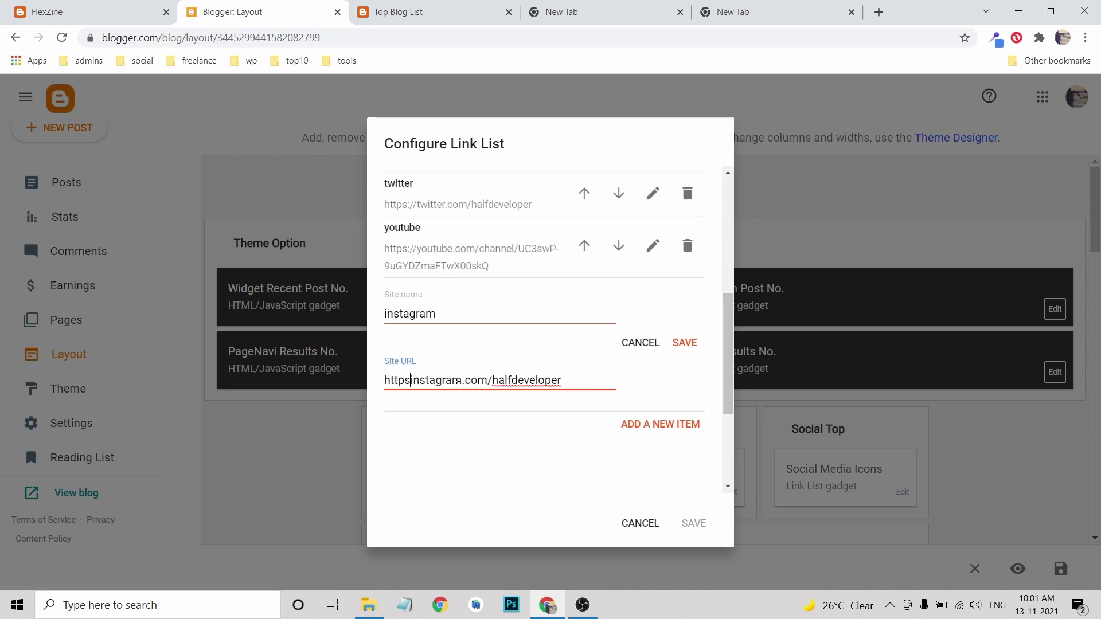
pyautogui.write('://')
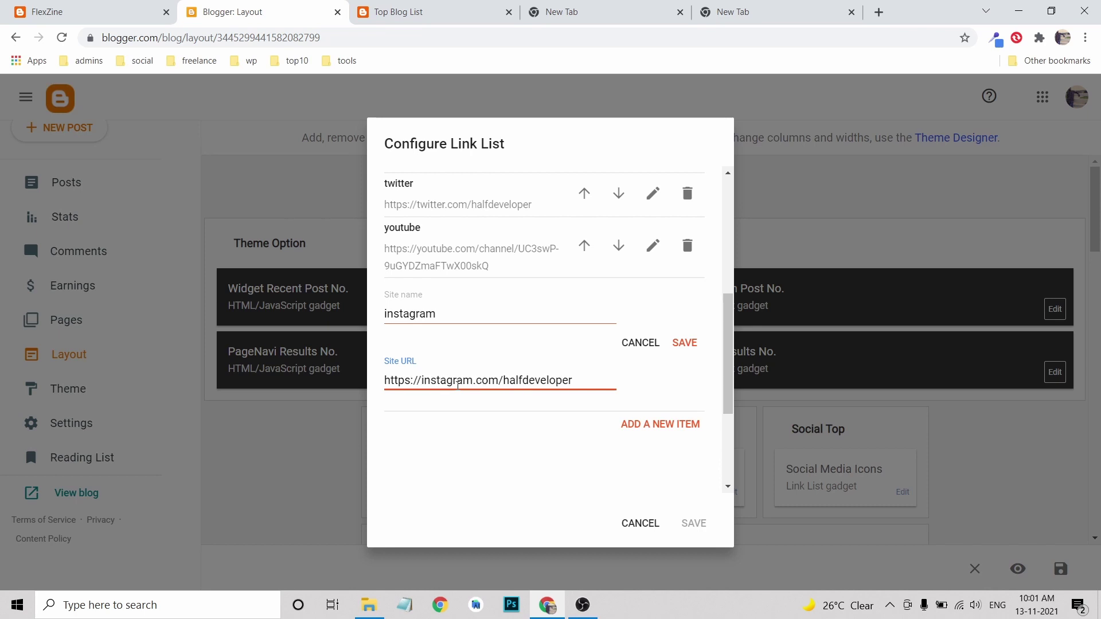
pyautogui.click(685, 344)
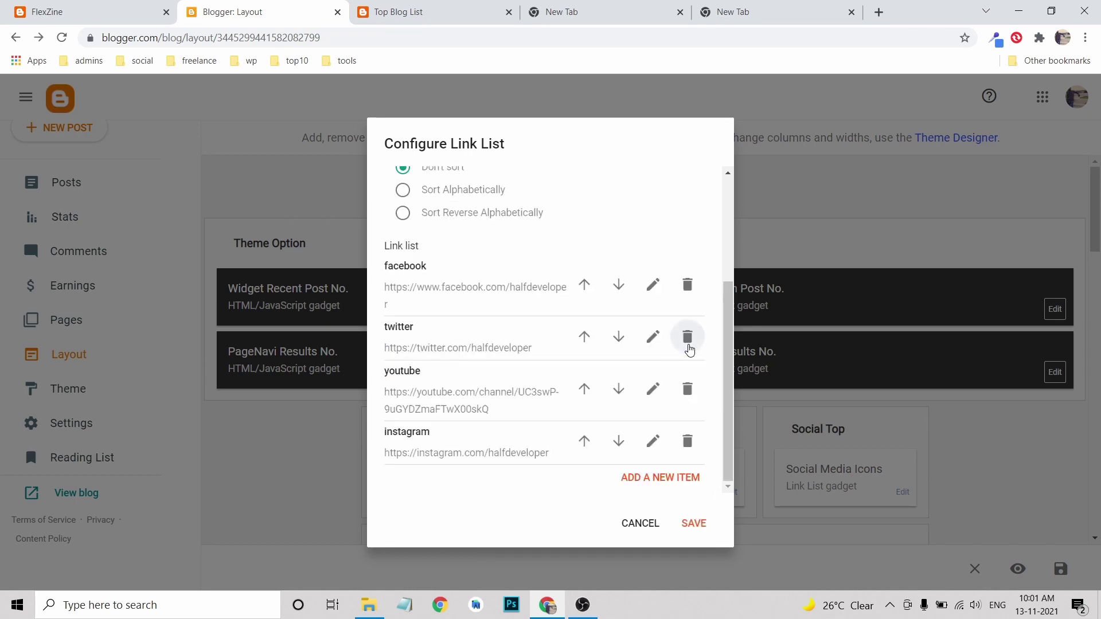
pyautogui.click(692, 523)
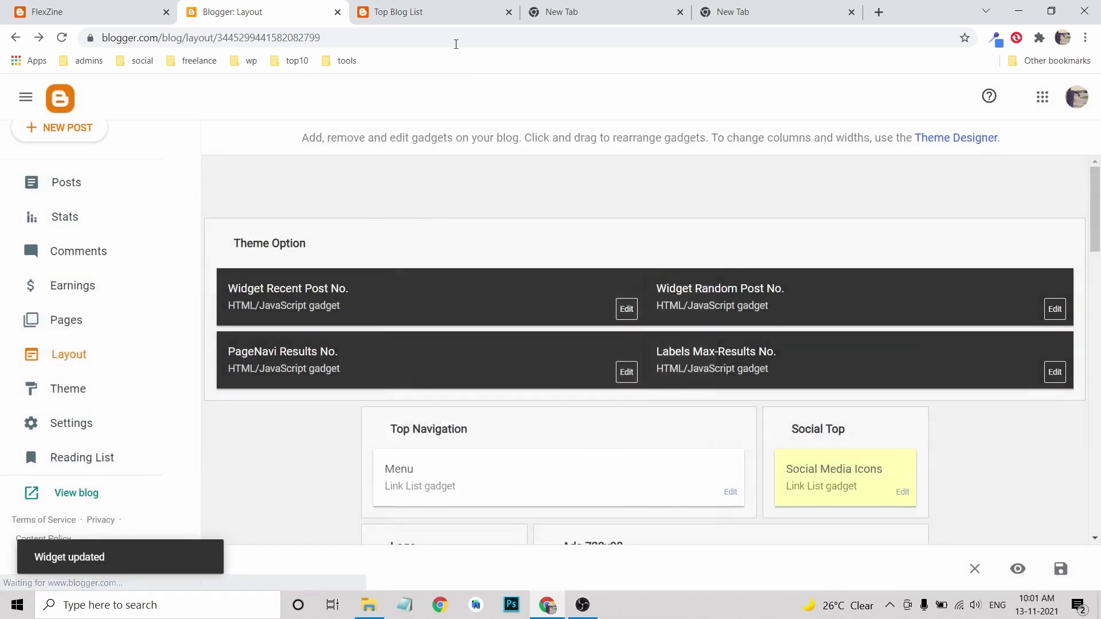
# - Reload the live blog and open its top menu's About link in a separate tab to check where it leads
pyautogui.click(398, 12)
pyautogui.click(61, 37)
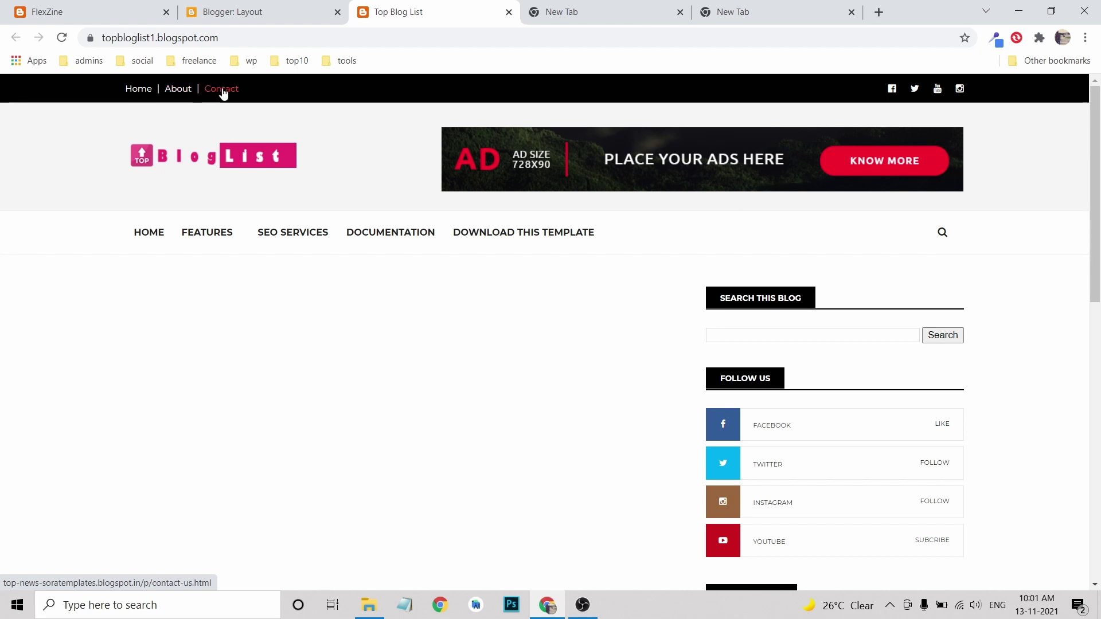
pyautogui.middleClick(175, 89)
pyautogui.click(499, 10)
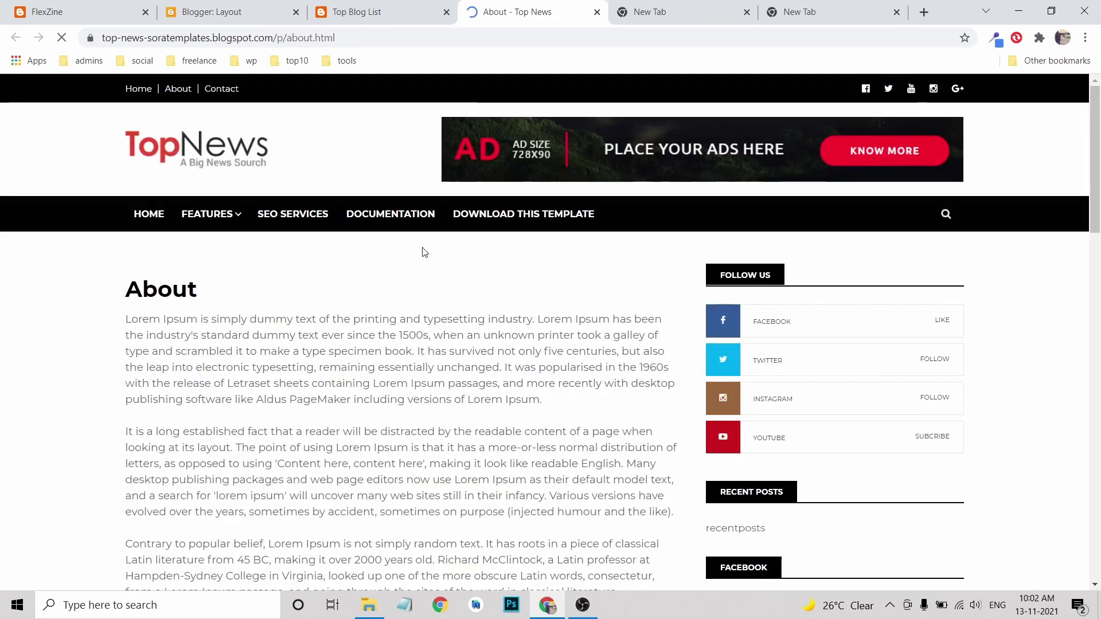
pyautogui.click(597, 12)
pyautogui.click(212, 12)
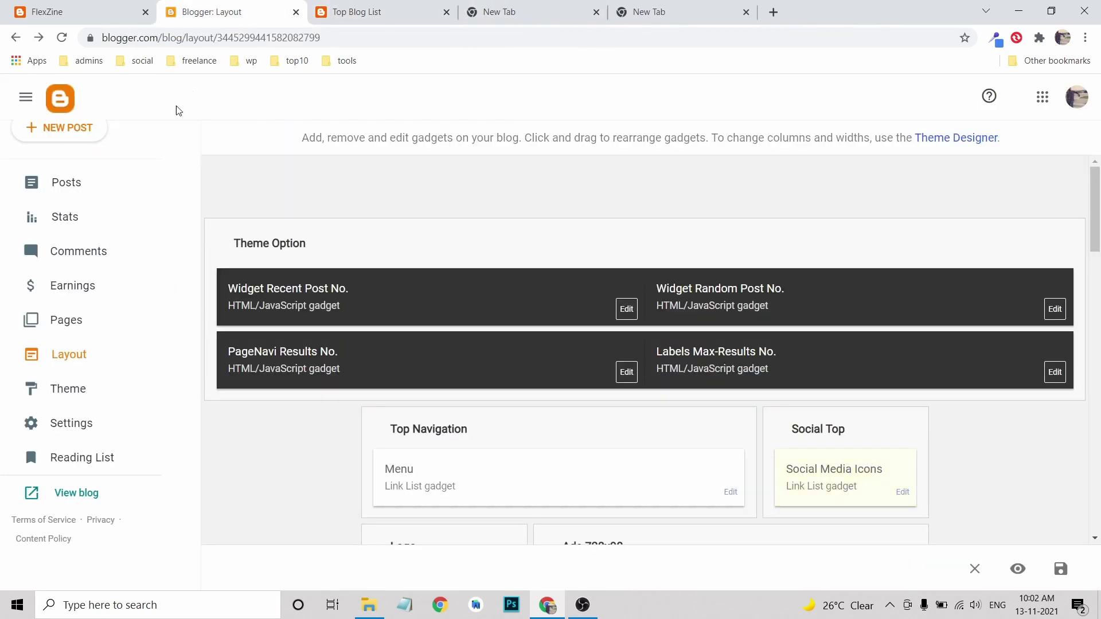
# - Open the live blog's top menu Contact link in a separate tab to check its target, and close that tab
pyautogui.click(350, 12)
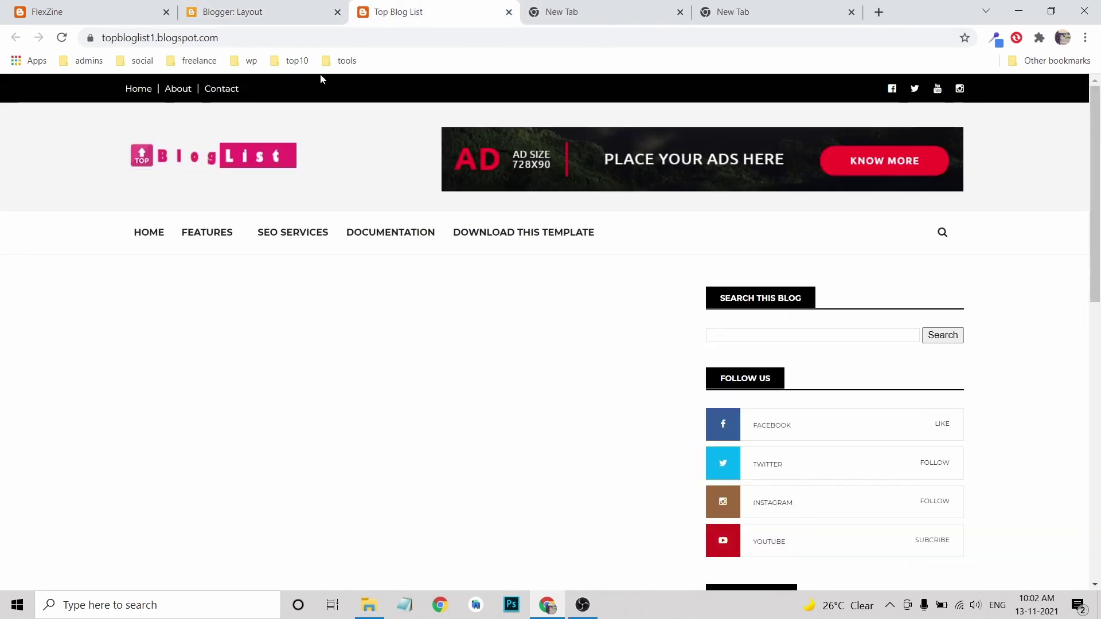
pyautogui.middleClick(228, 90)
pyautogui.click(519, 12)
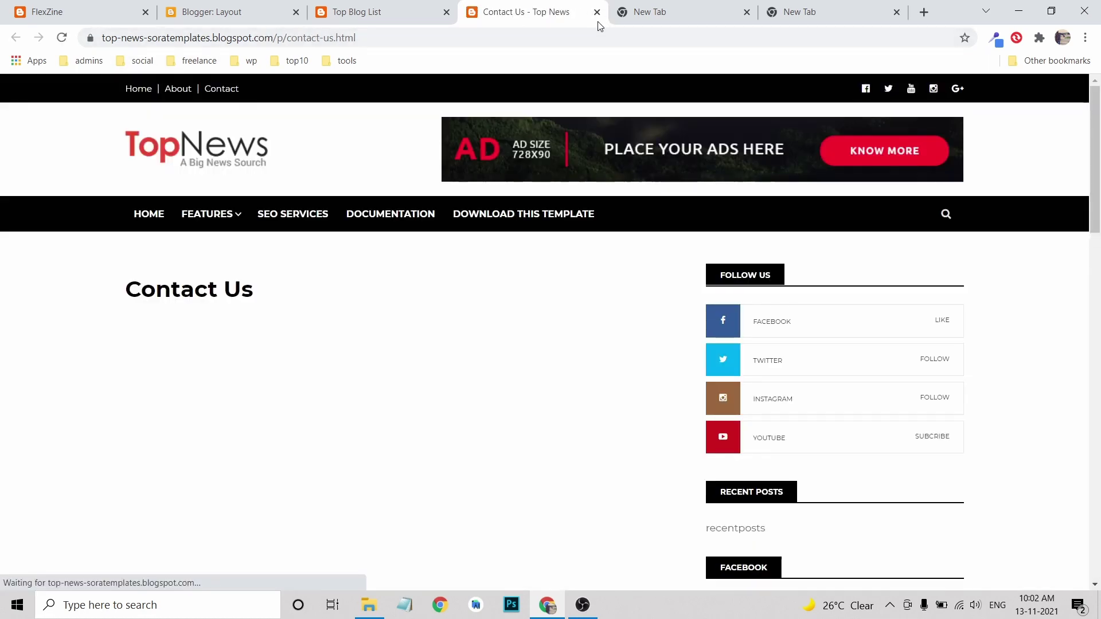
pyautogui.click(596, 12)
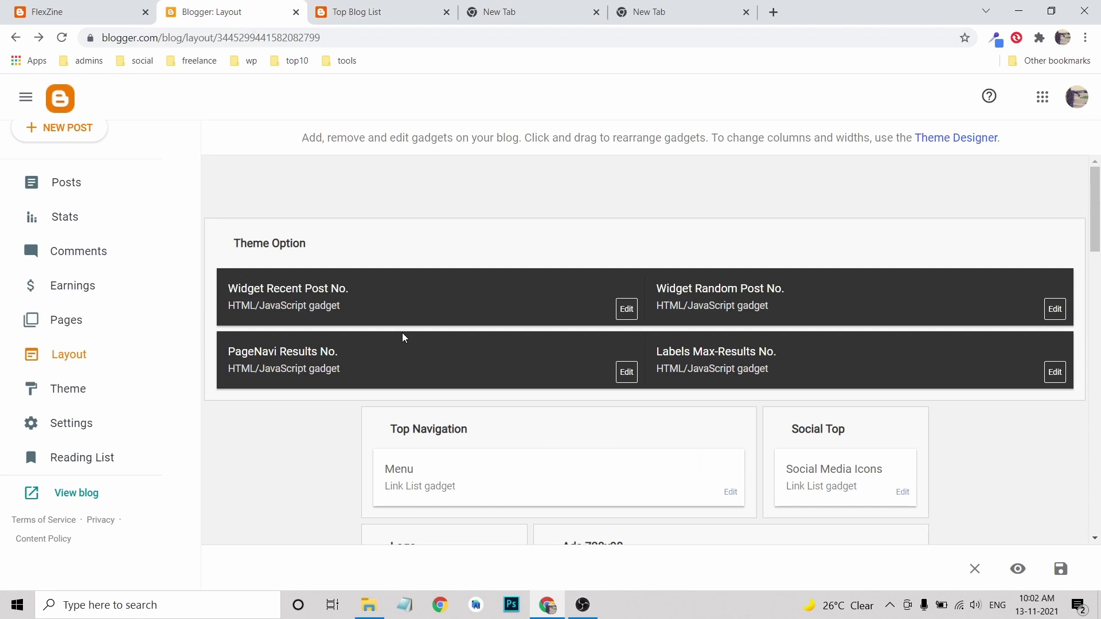
# - Review the Home, About and Contact links in the Top Navigation section's Menu gadget and close it without saving
pyautogui.scroll(-3, 431, 329)
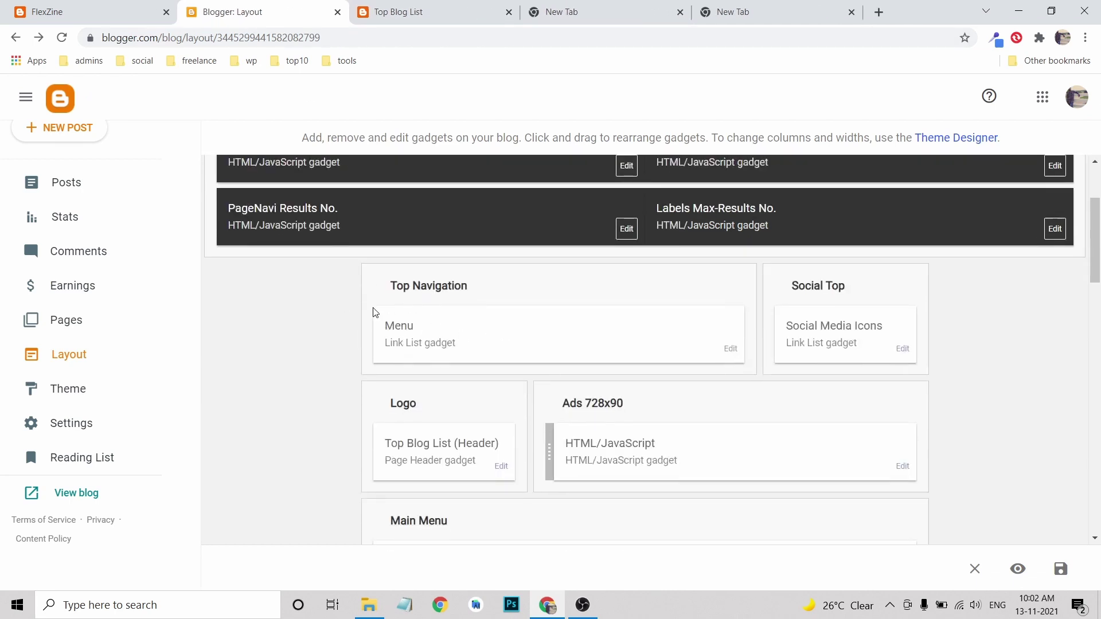
pyautogui.click(415, 13)
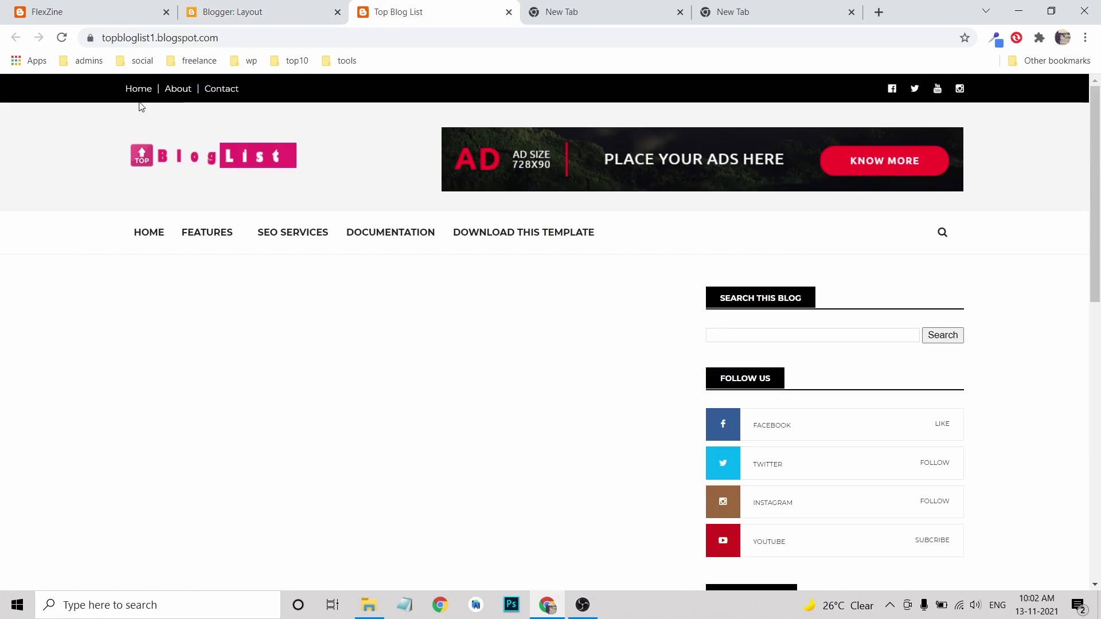
pyautogui.click(252, 13)
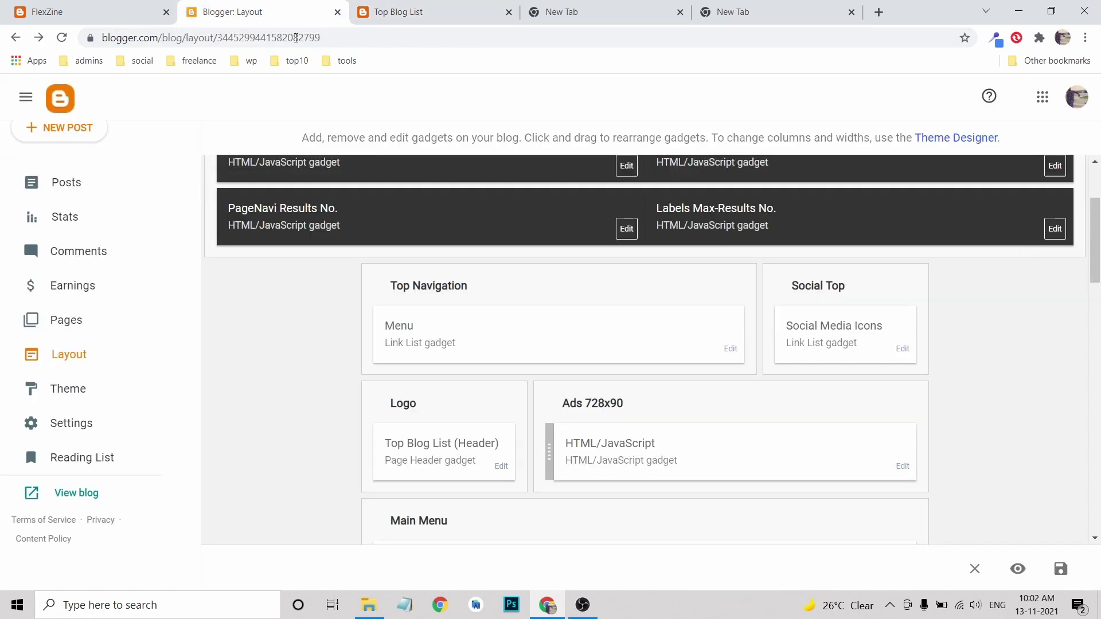
pyautogui.click(730, 351)
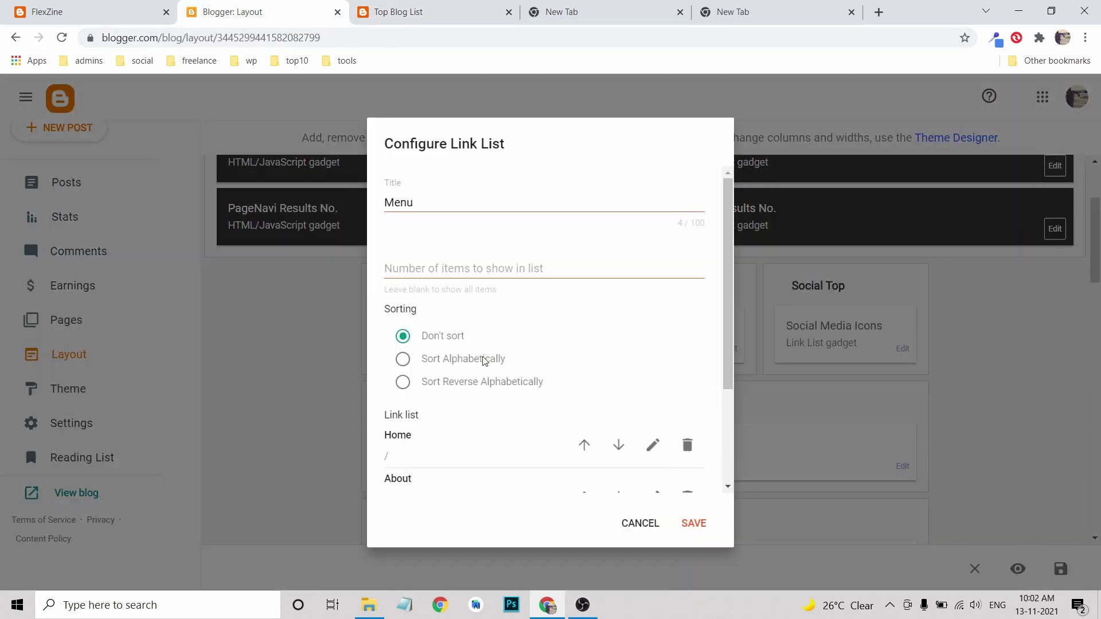
pyautogui.scroll(-3, 456, 345)
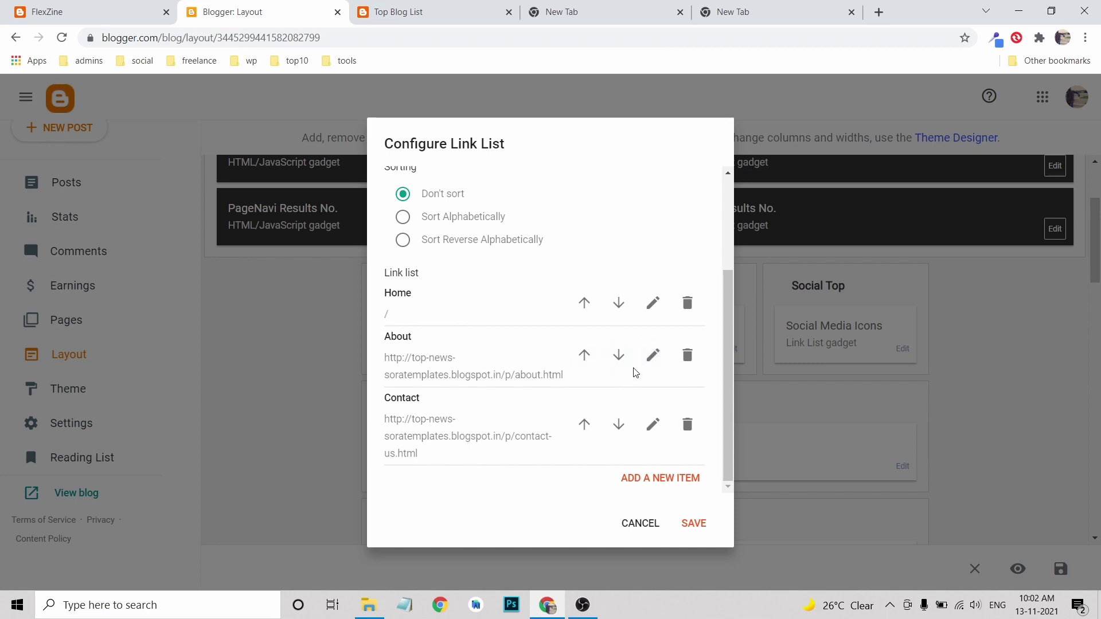
pyautogui.click(640, 523)
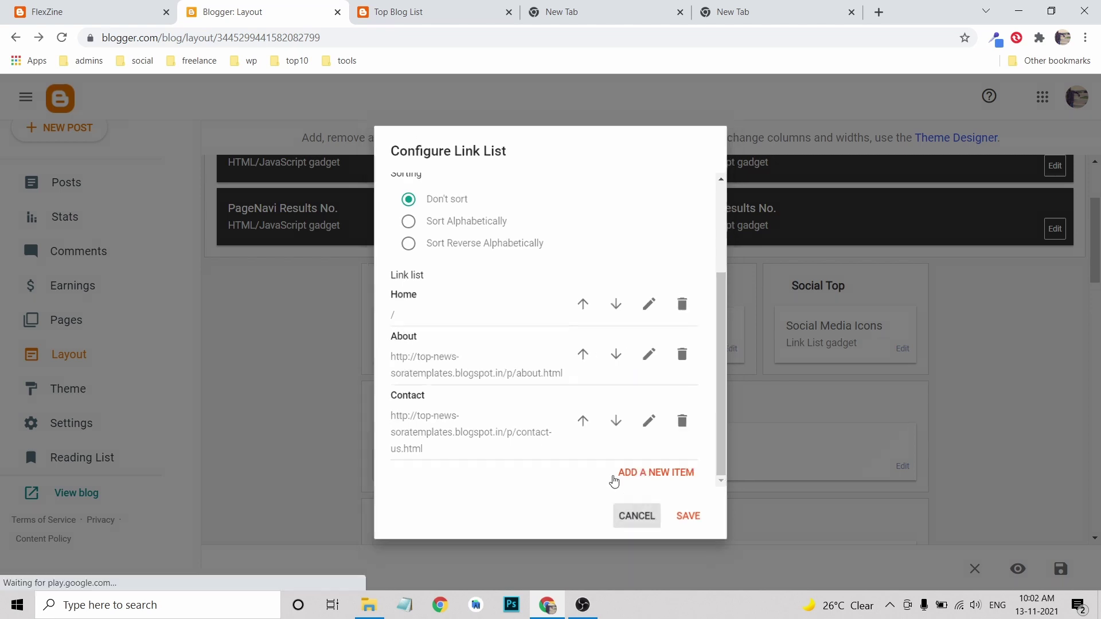
# - Create a new blog page titled "About Us" with an empty body and publish it
pyautogui.scroll(1, 43, 247)
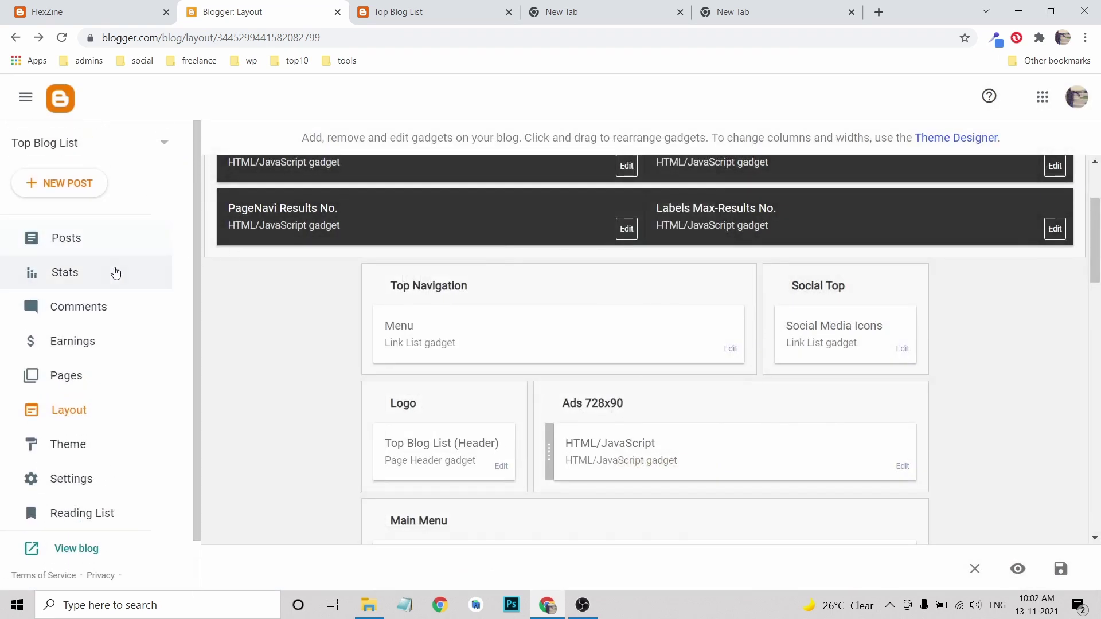
pyautogui.click(68, 373)
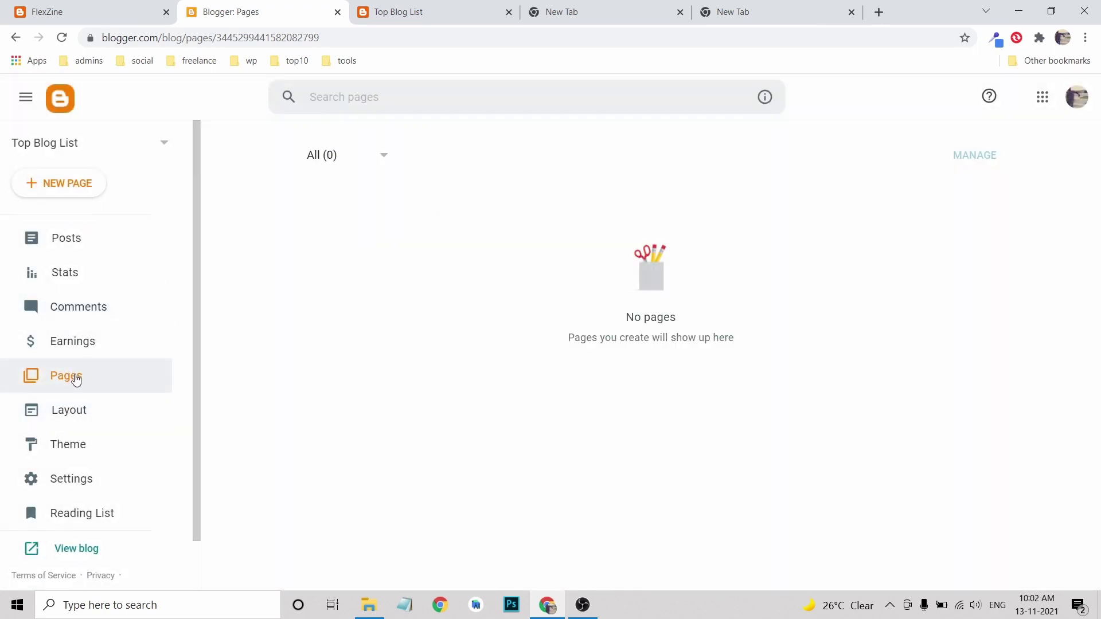
pyautogui.click(67, 190)
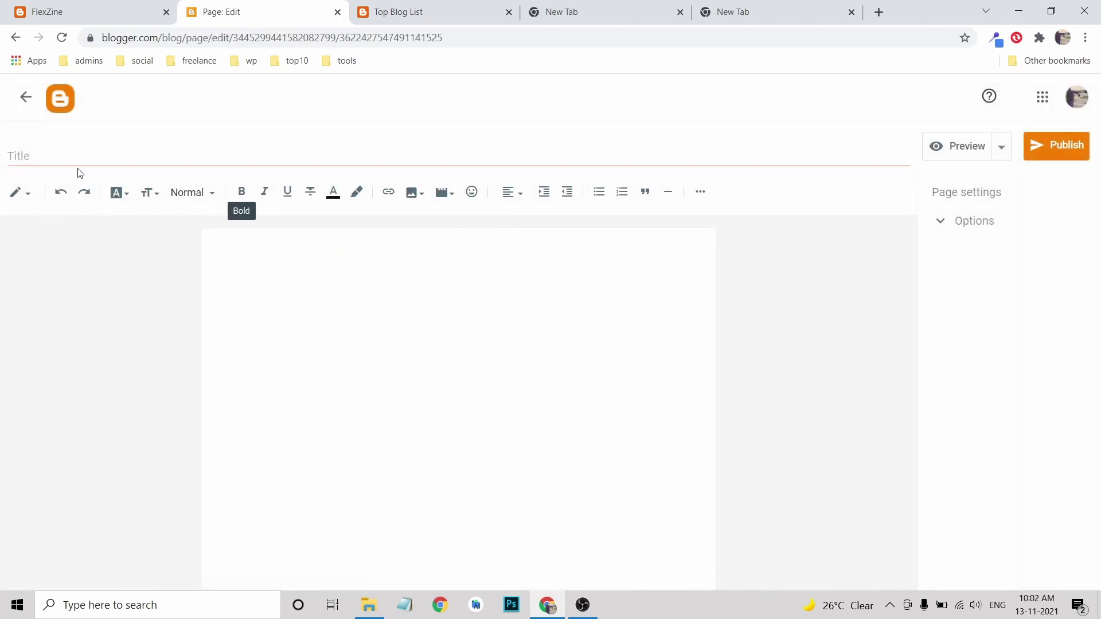
pyautogui.click(43, 155)
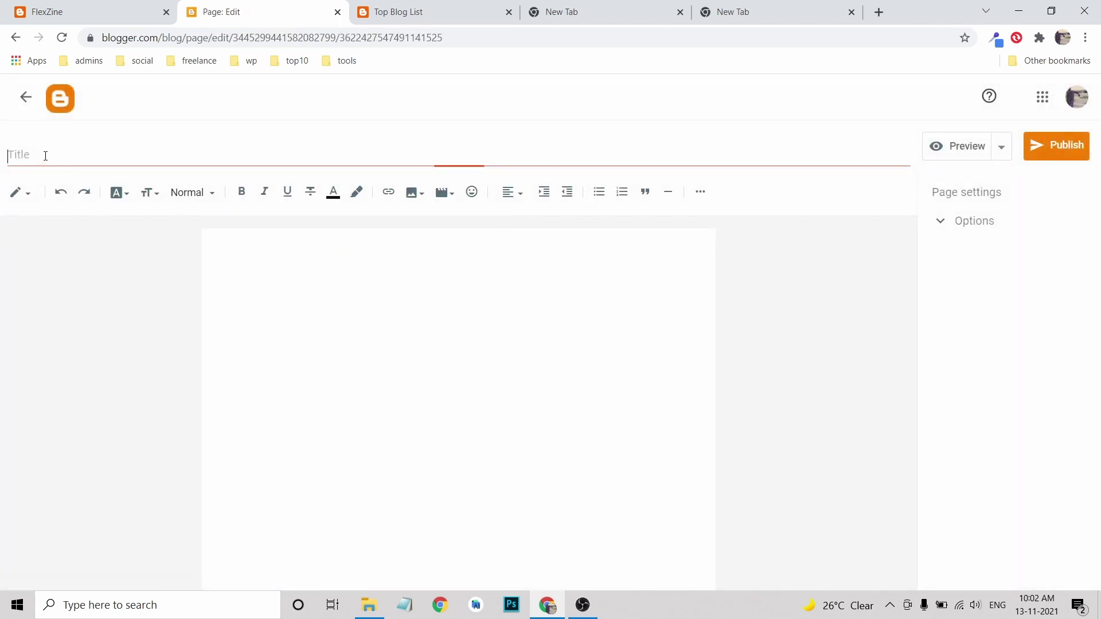
pyautogui.write('About Us')
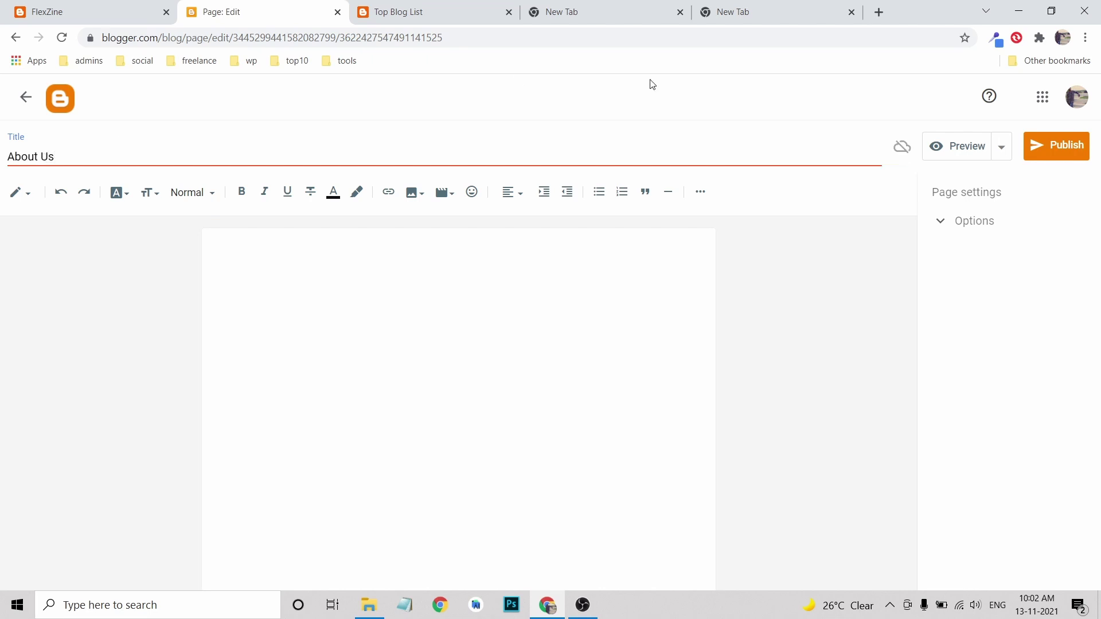
pyautogui.click(263, 361)
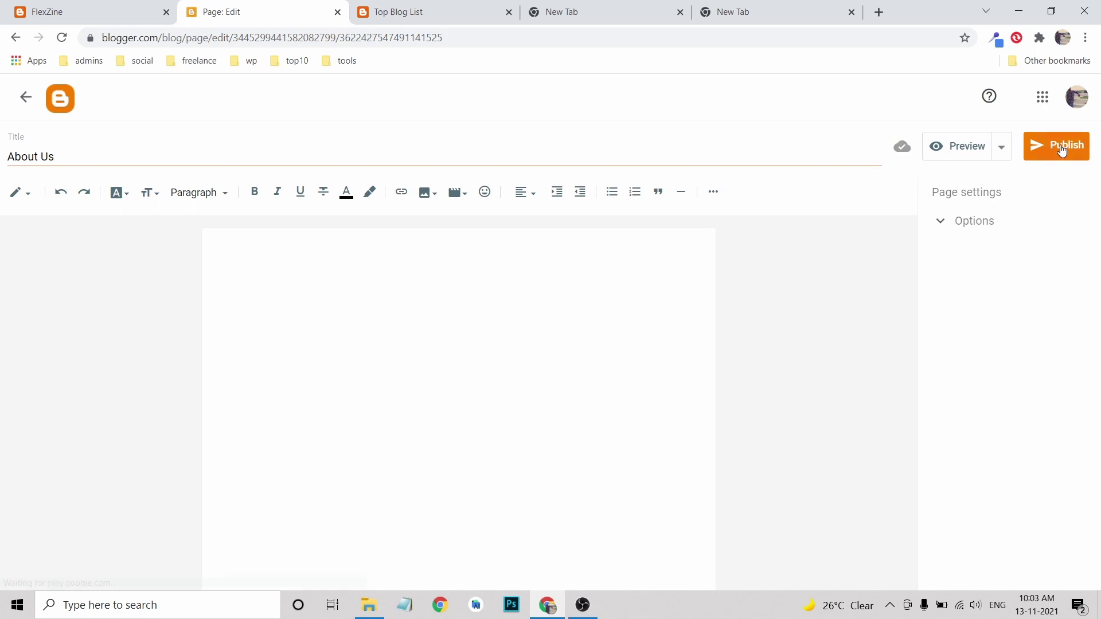
pyautogui.click(1061, 146)
pyautogui.click(608, 367)
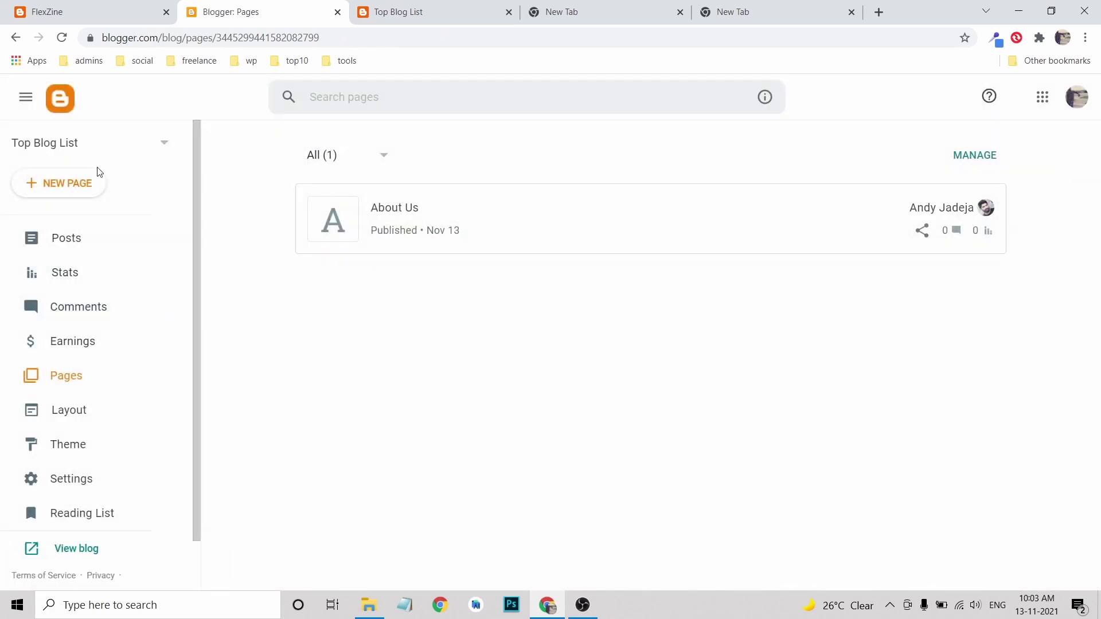
# - Create a page titled "Contact Us" and publish another page titled "Terms and Conditions"
pyautogui.click(70, 182)
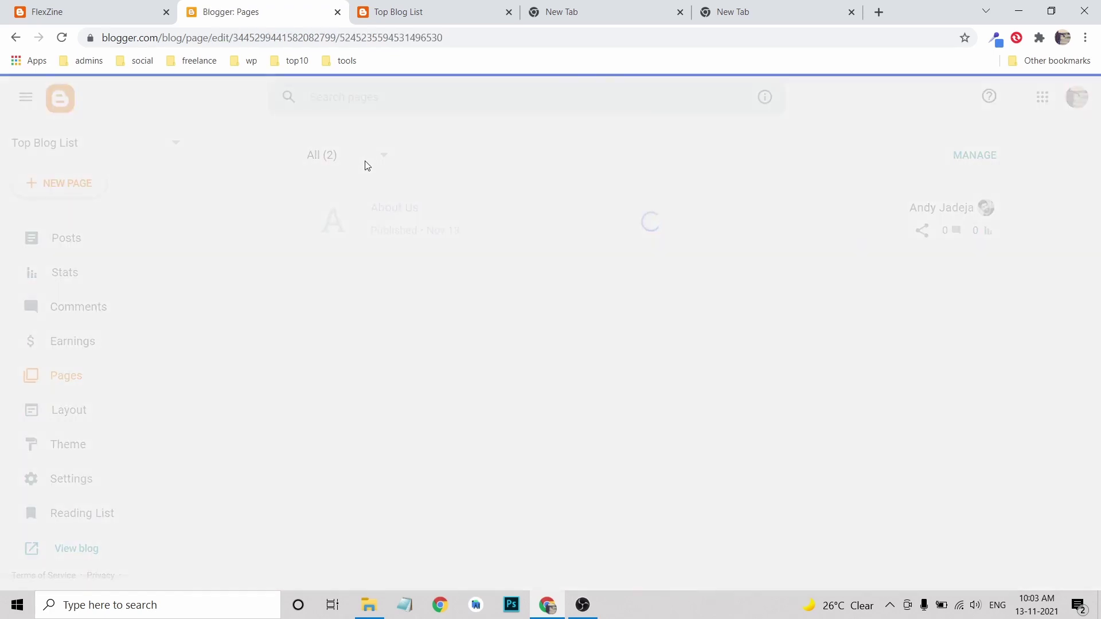
pyautogui.write('Contact U')
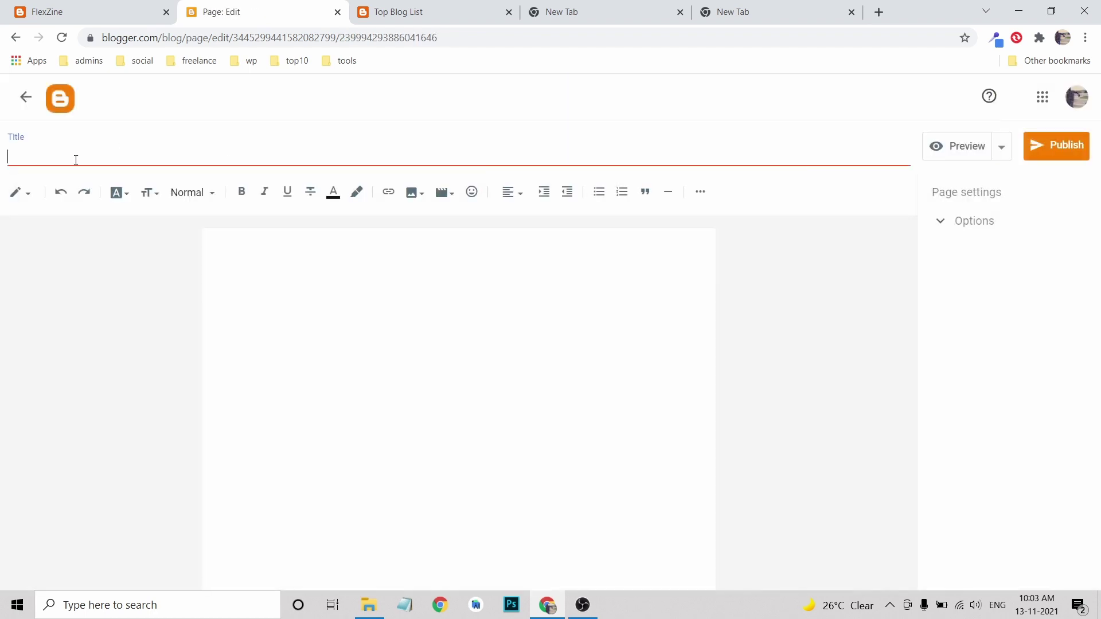
pyautogui.write('Terms and Conditions')
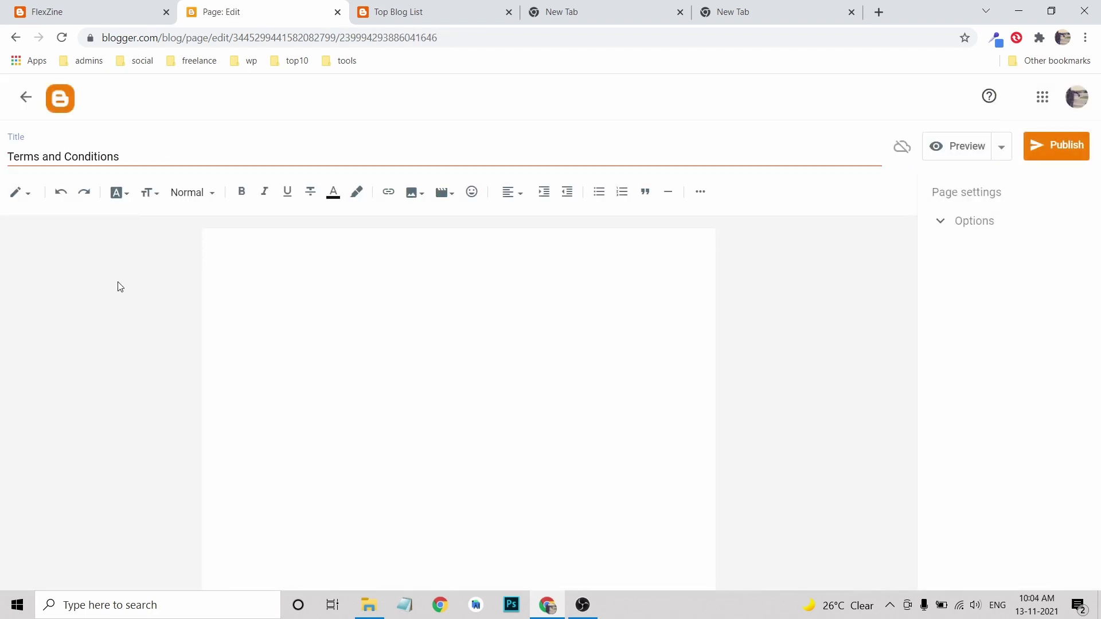
pyautogui.click(1057, 154)
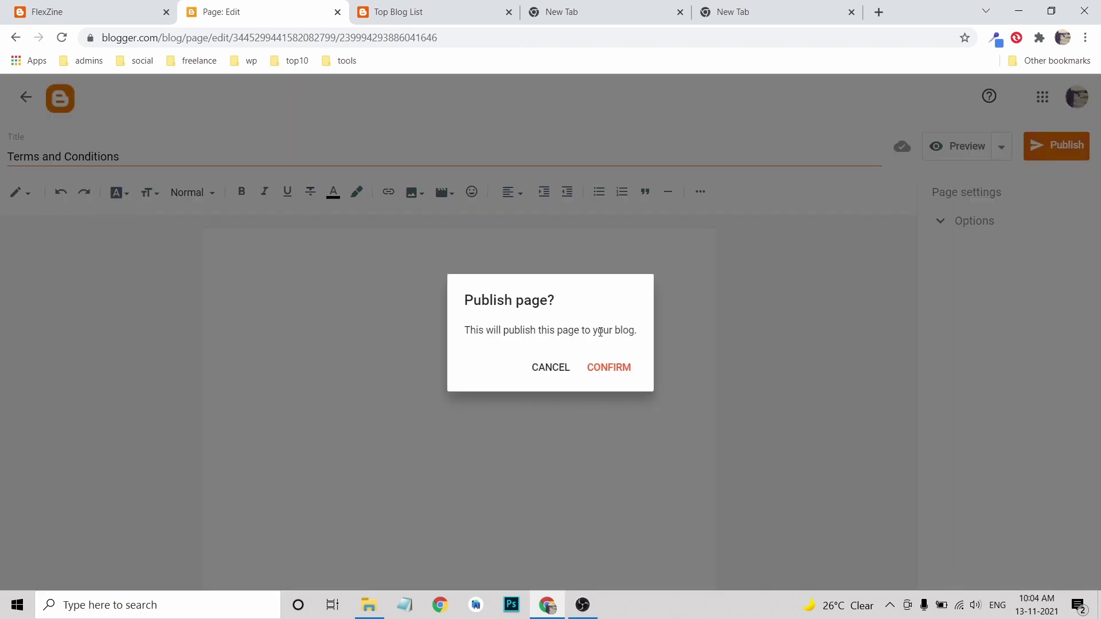
pyautogui.click(614, 366)
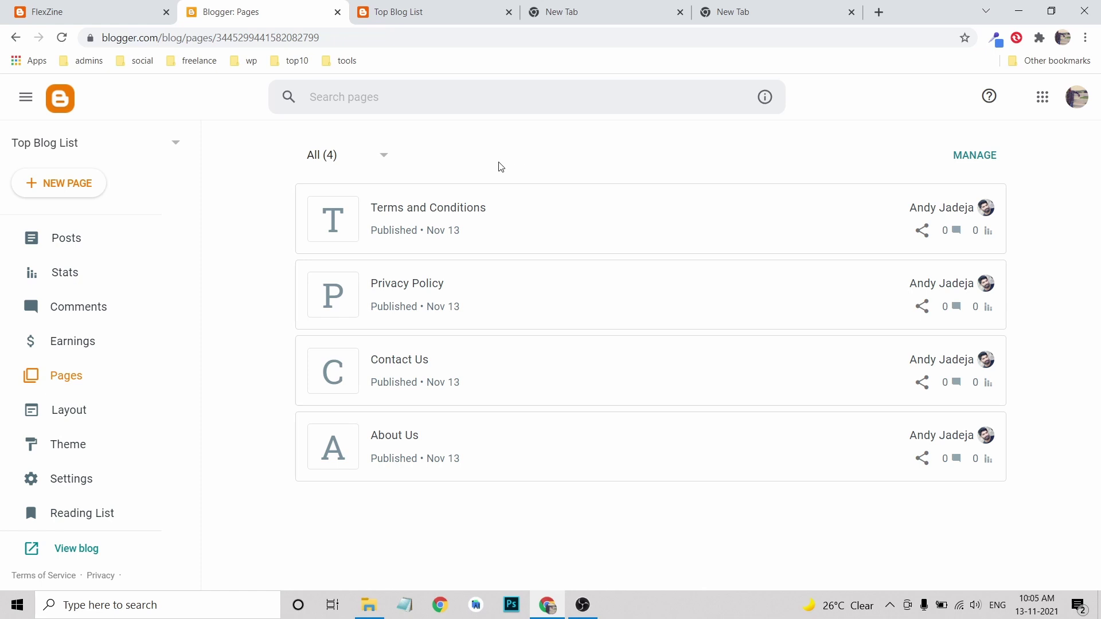
# - Copy the link address of the published About Us page from the blog's page list
pyautogui.click(411, 11)
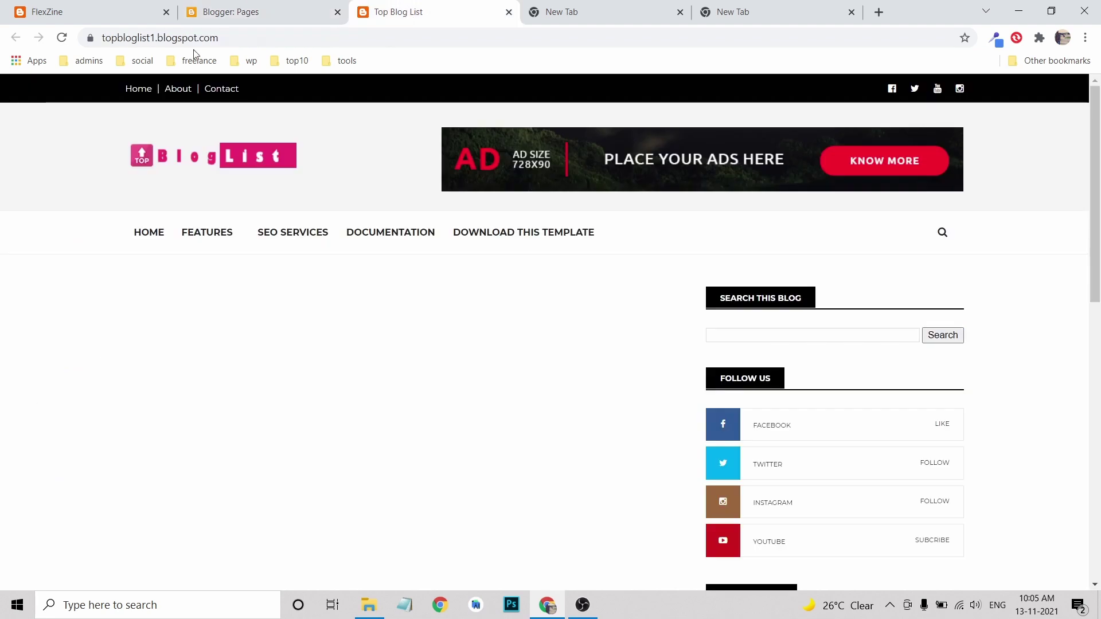
pyautogui.click(245, 12)
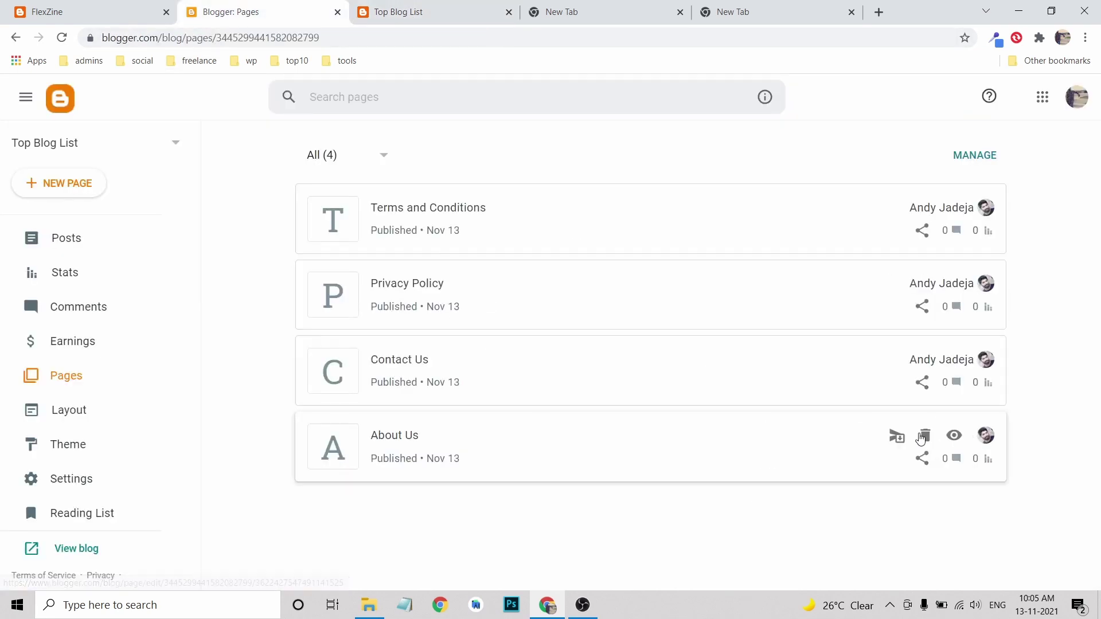
pyautogui.rightClick(957, 439)
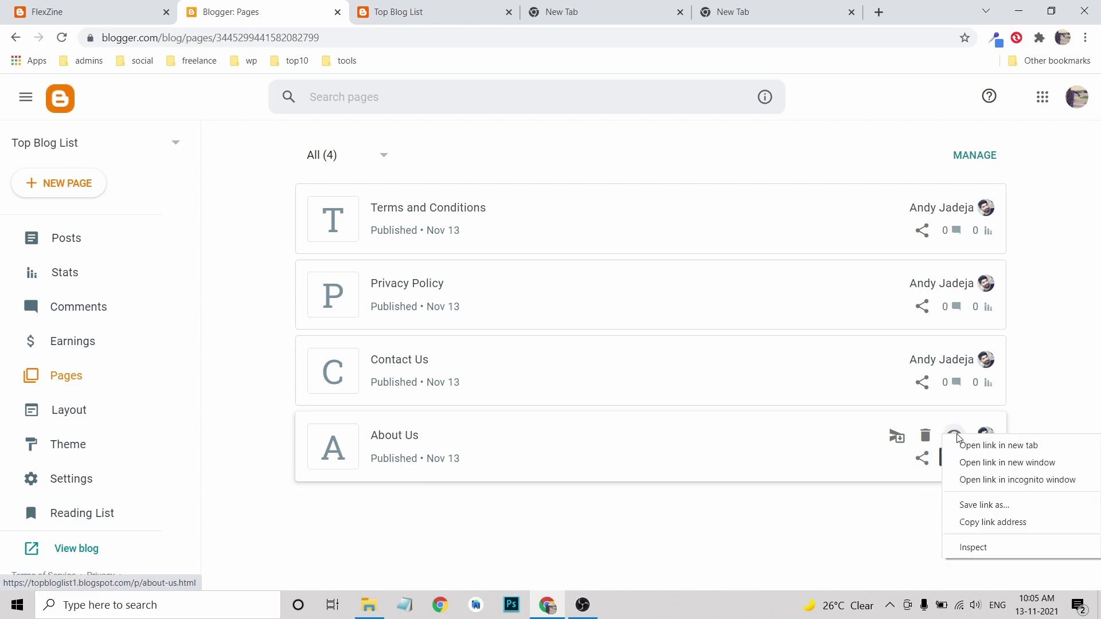
pyautogui.click(984, 523)
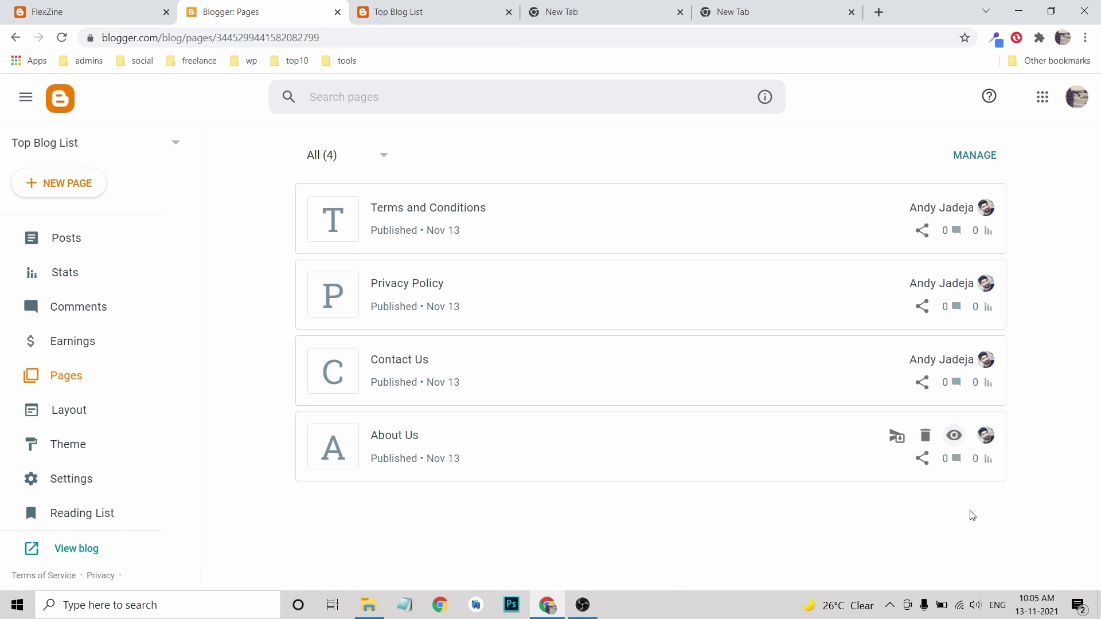
pyautogui.click(390, 14)
pyautogui.click(288, 15)
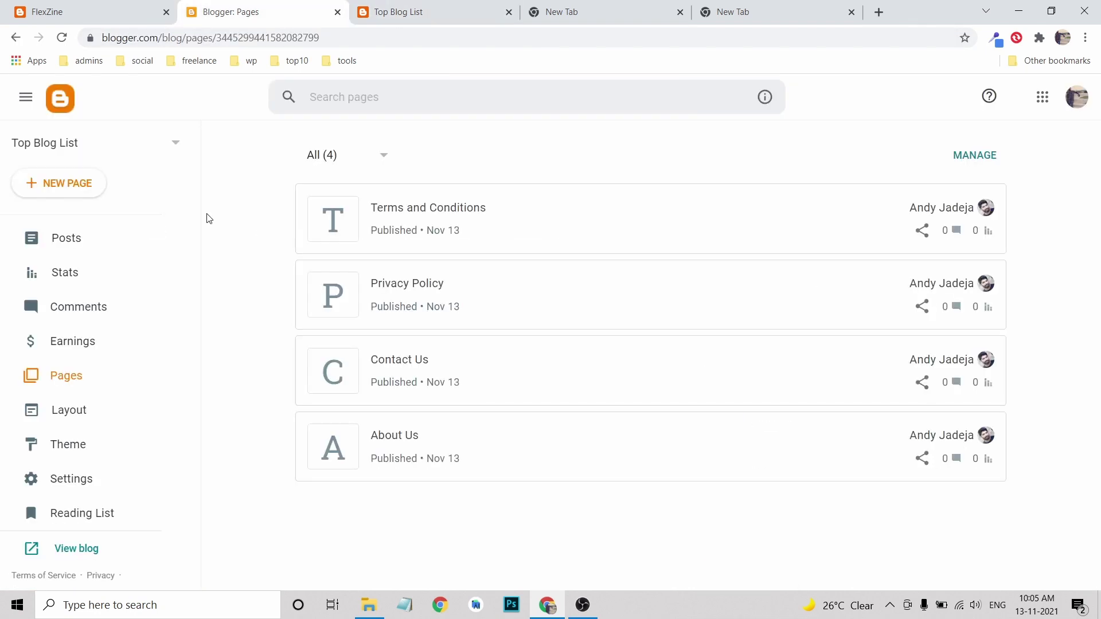
pyautogui.keyDown('ctrl'); pyautogui.click(81, 420); pyautogui.keyUp('ctrl')
pyautogui.click(370, 12)
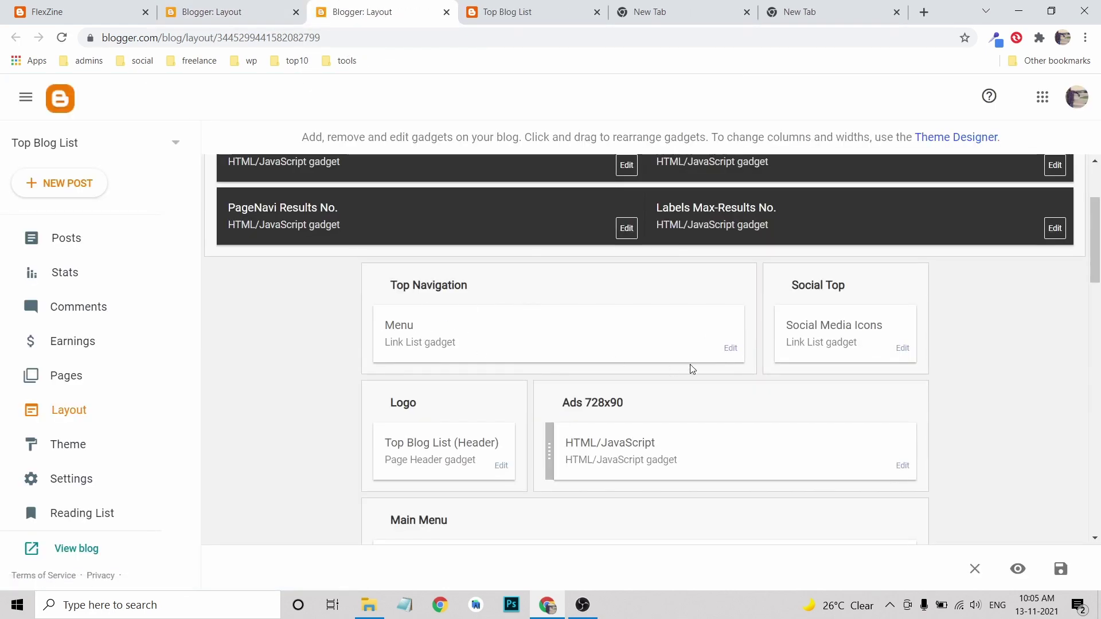
pyautogui.click(729, 349)
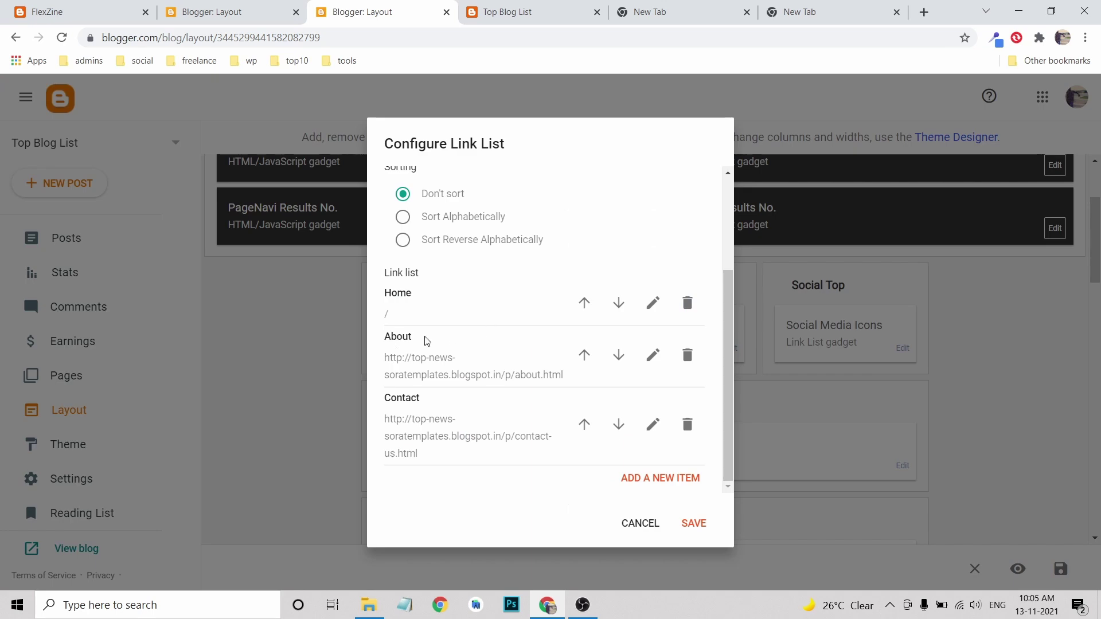
pyautogui.click(652, 356)
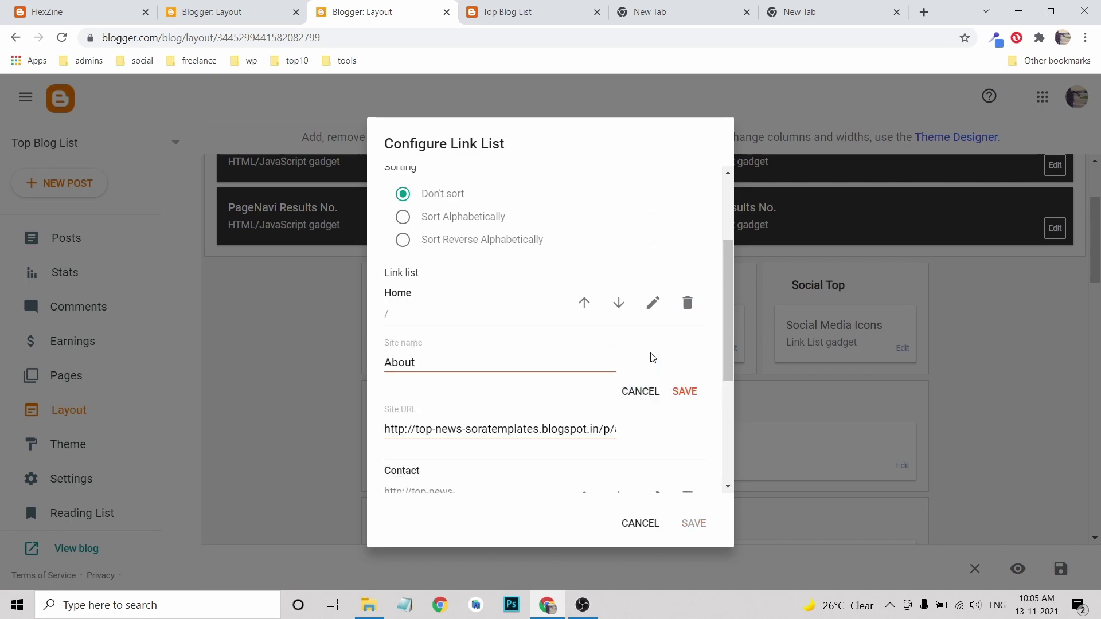
pyautogui.tripleClick(453, 429)
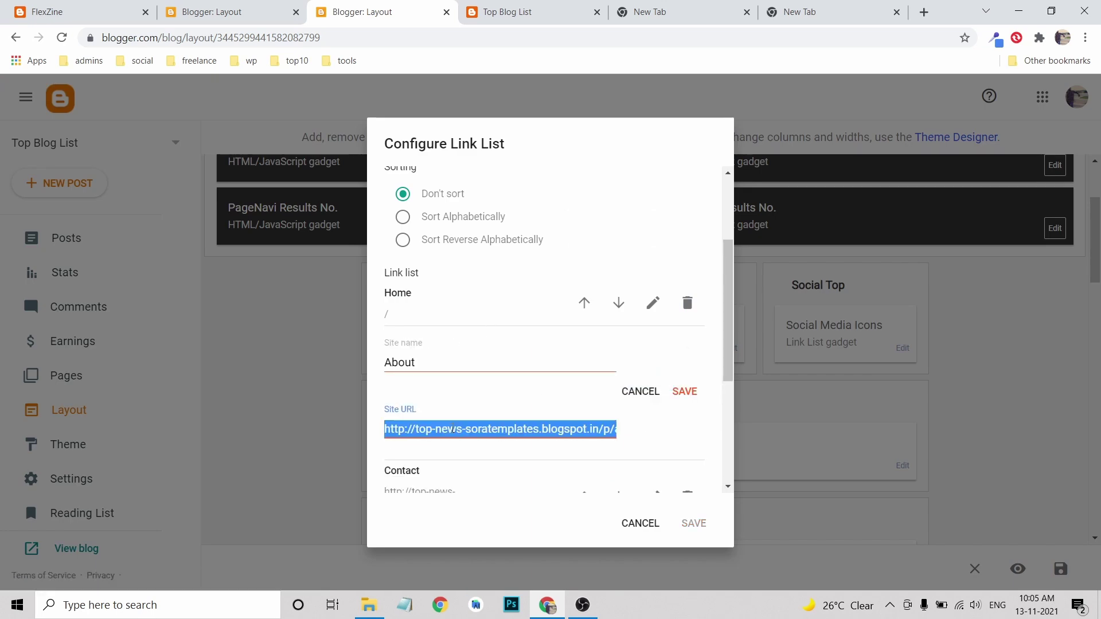
pyautogui.hotkey('ctrl', 'v')
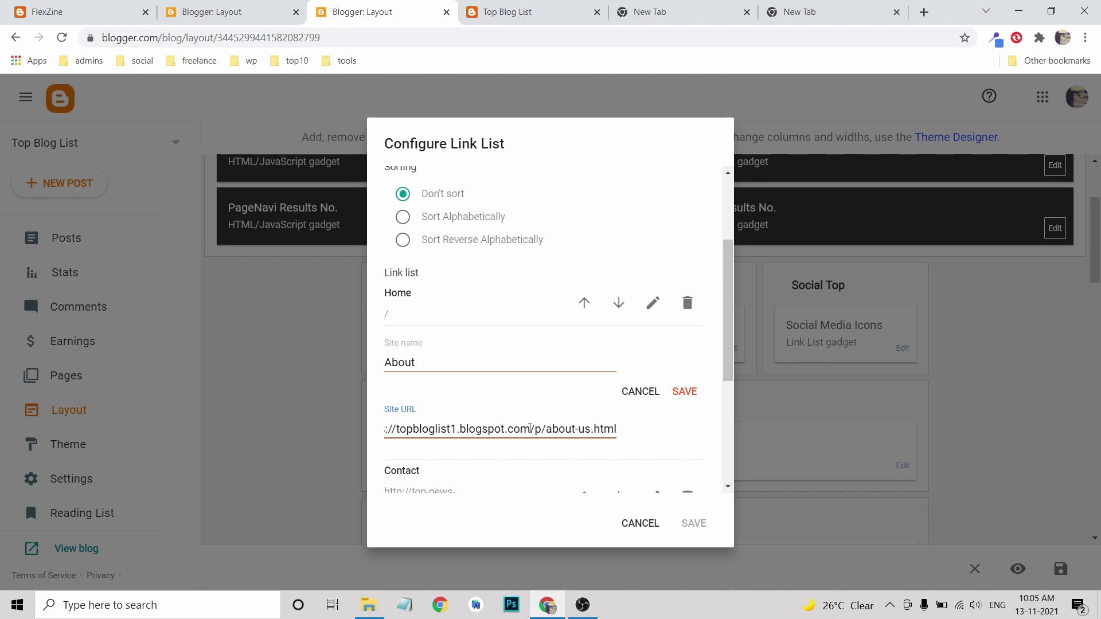
pyautogui.click(685, 391)
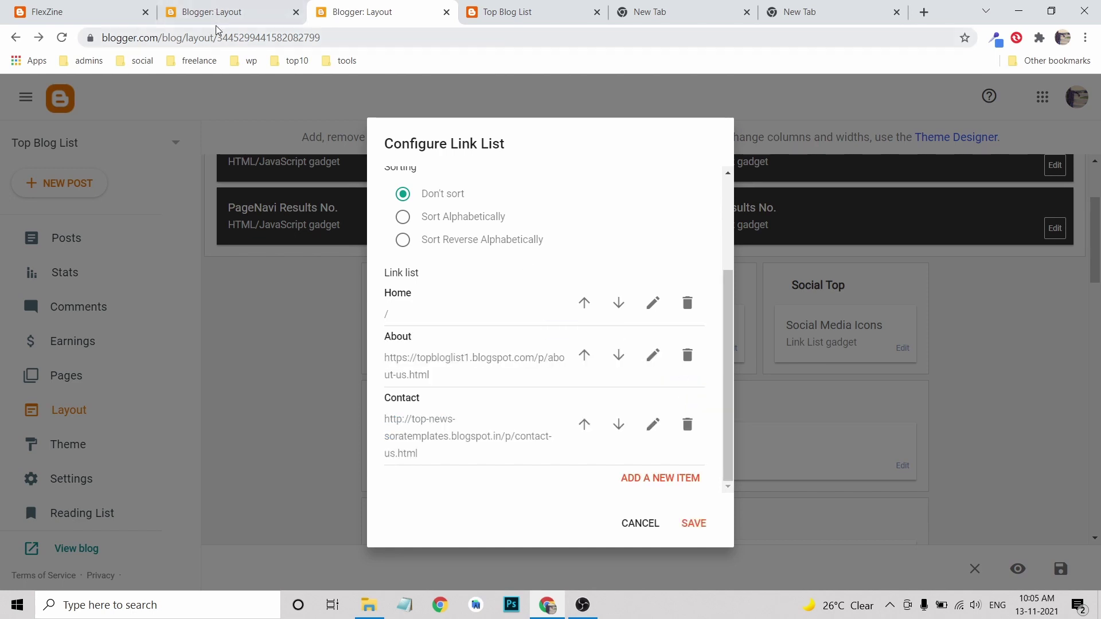
# - Copy the link address of the published Contact Us page from the blog's page list
pyautogui.click(229, 12)
pyautogui.click(57, 376)
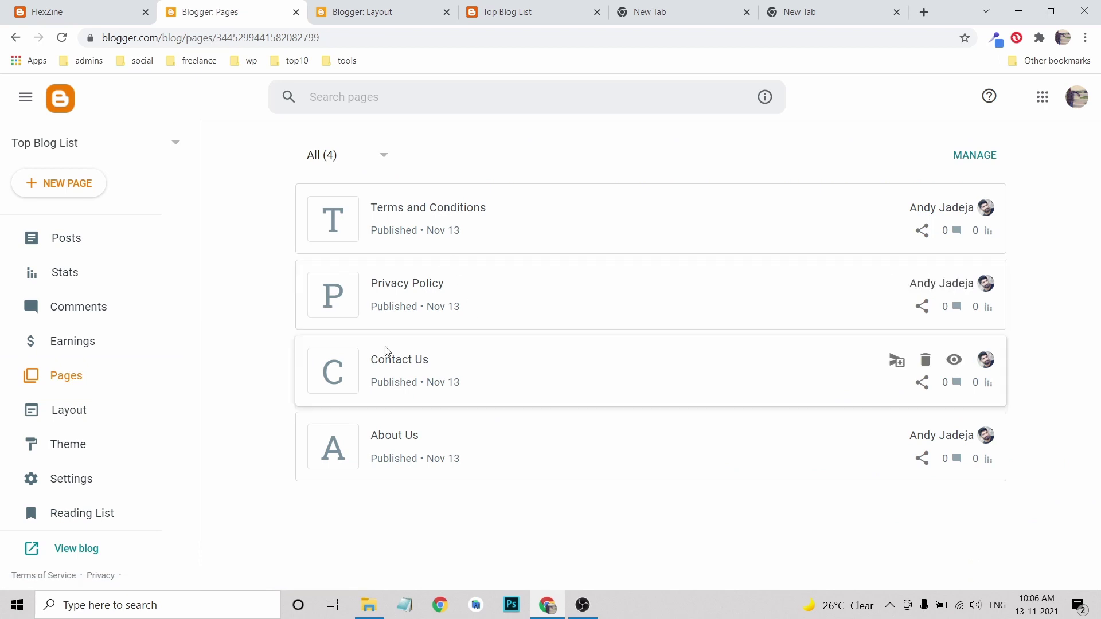
pyautogui.rightClick(953, 359)
pyautogui.click(975, 442)
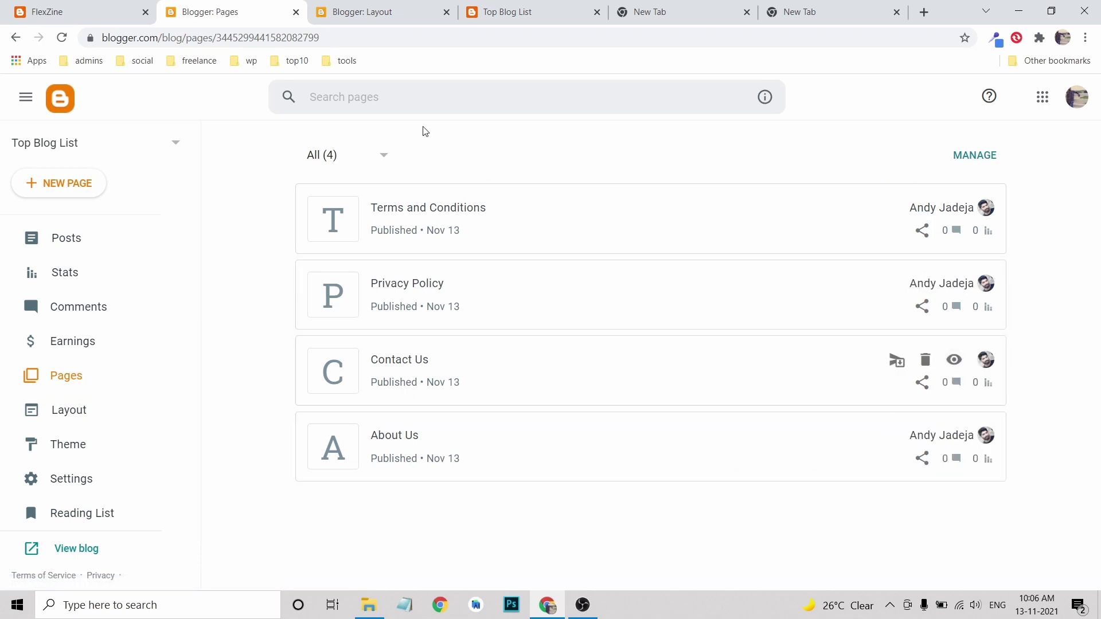
pyautogui.click(385, 11)
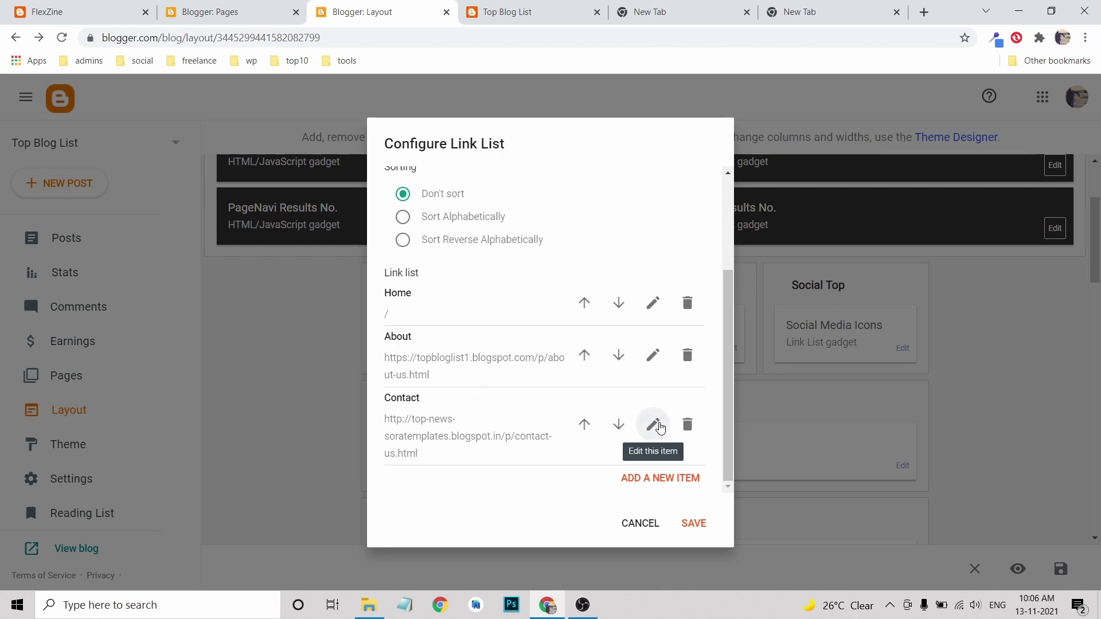
pyautogui.click(652, 425)
pyautogui.scroll(-3, 467, 454)
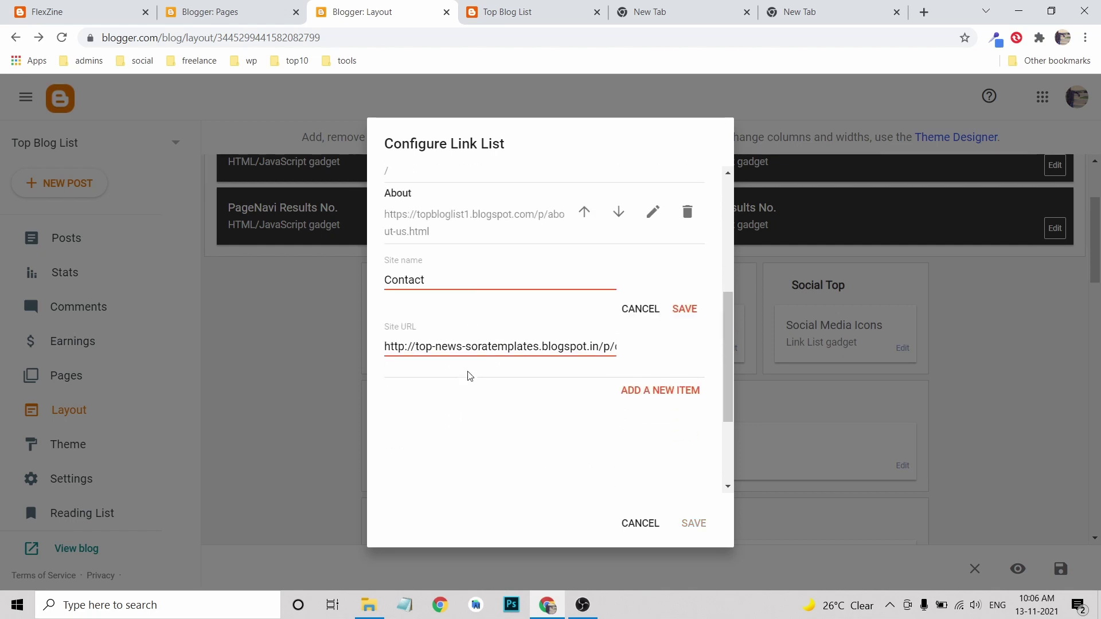
pyautogui.tripleClick(476, 346)
pyautogui.hotkey('ctrl', 'v')
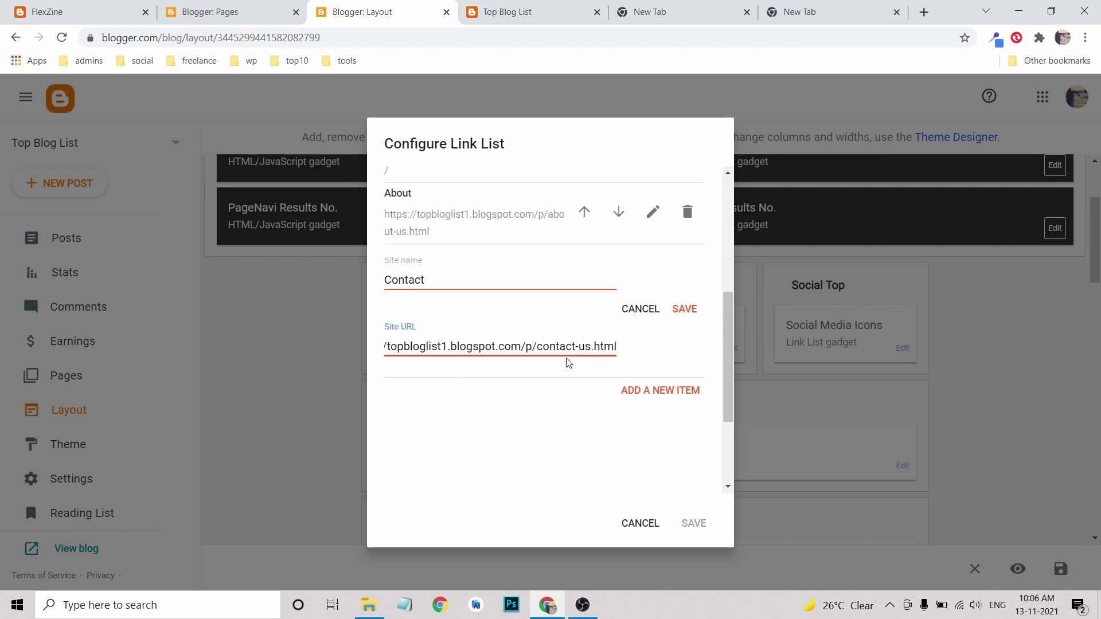
pyautogui.click(684, 309)
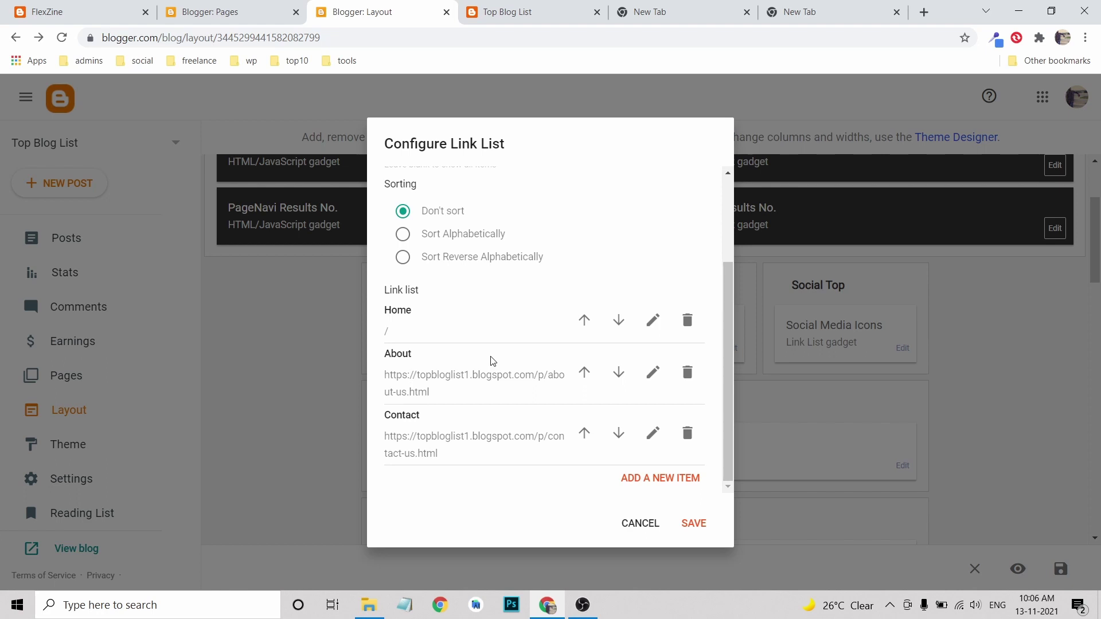
# - Start a new link list item named "Privacy Policy" and copy the published Privacy Policy page's link address
pyautogui.click(659, 479)
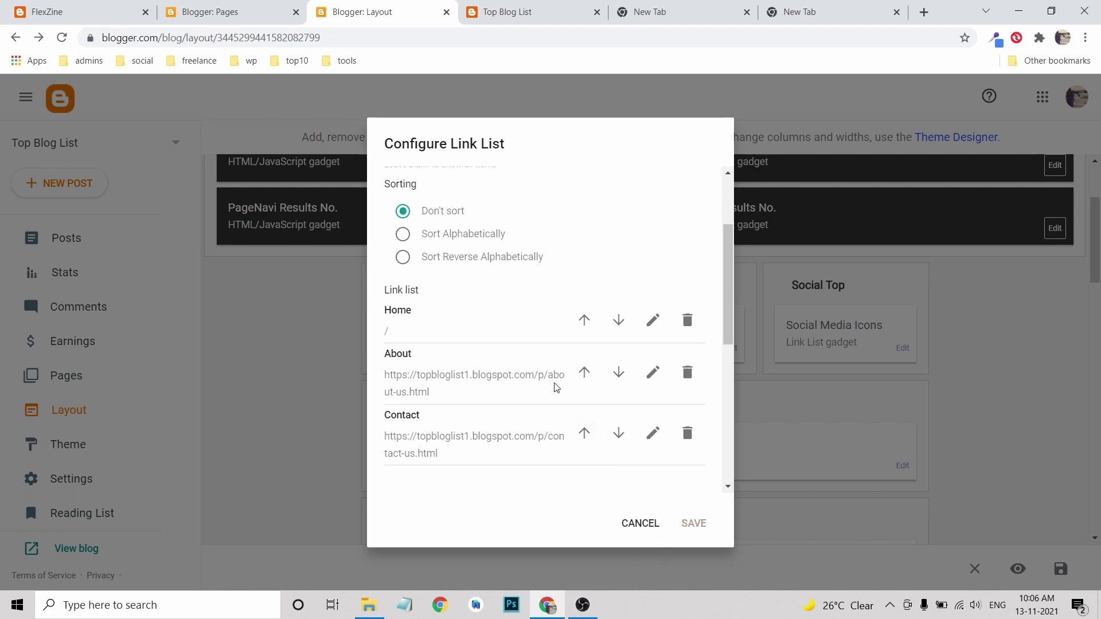
pyautogui.click(429, 361)
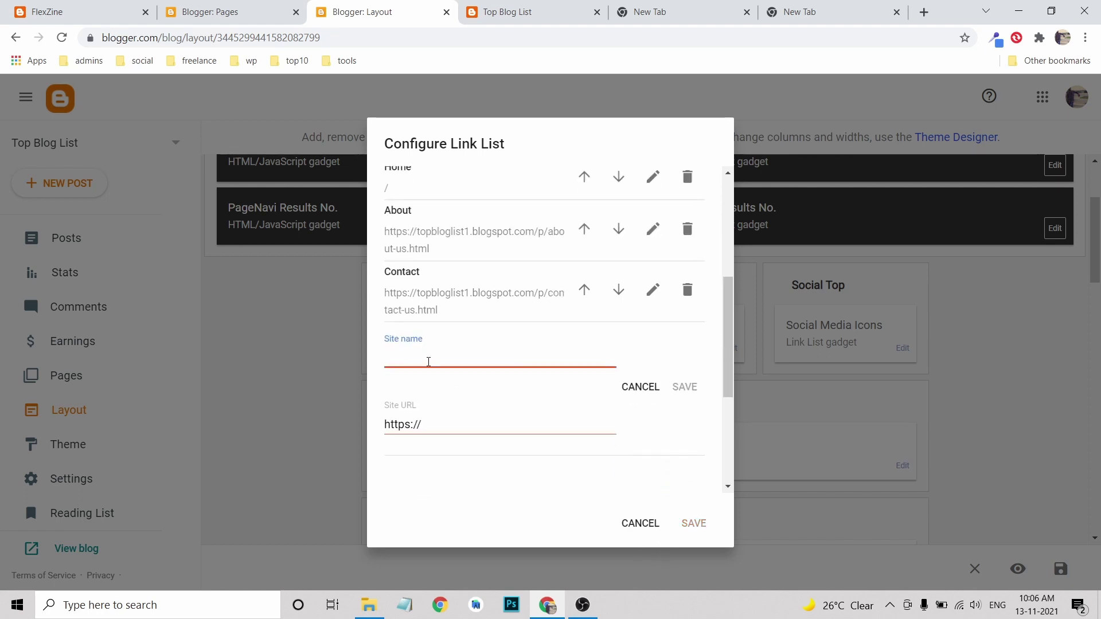
pyautogui.write('Privacy Policy')
pyautogui.click(238, 12)
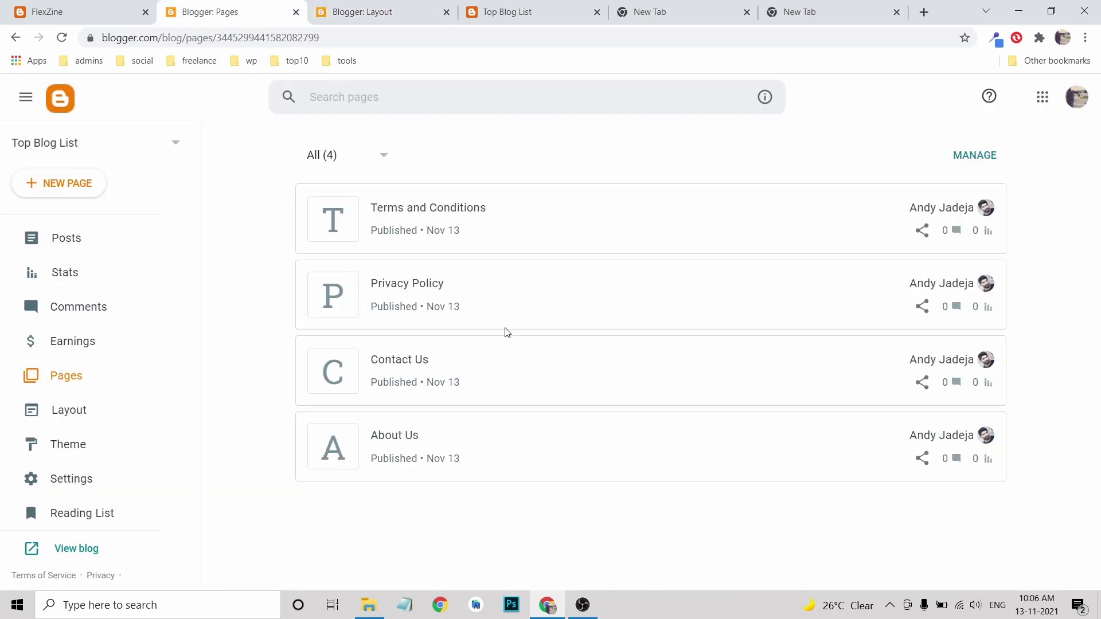
pyautogui.rightClick(955, 284)
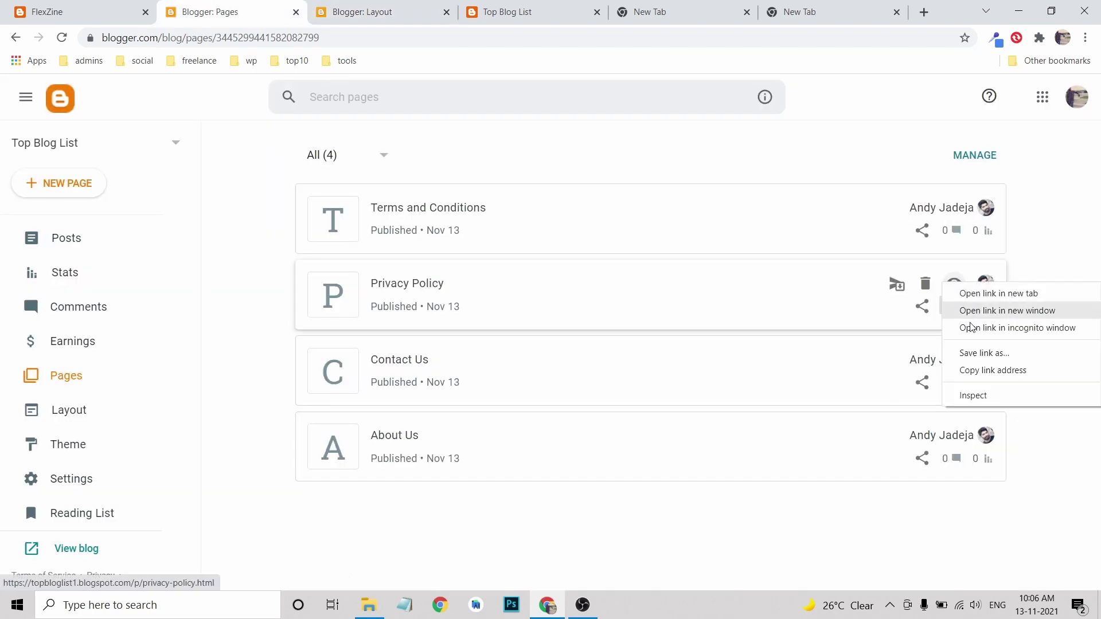
pyautogui.click(985, 371)
pyautogui.click(396, 12)
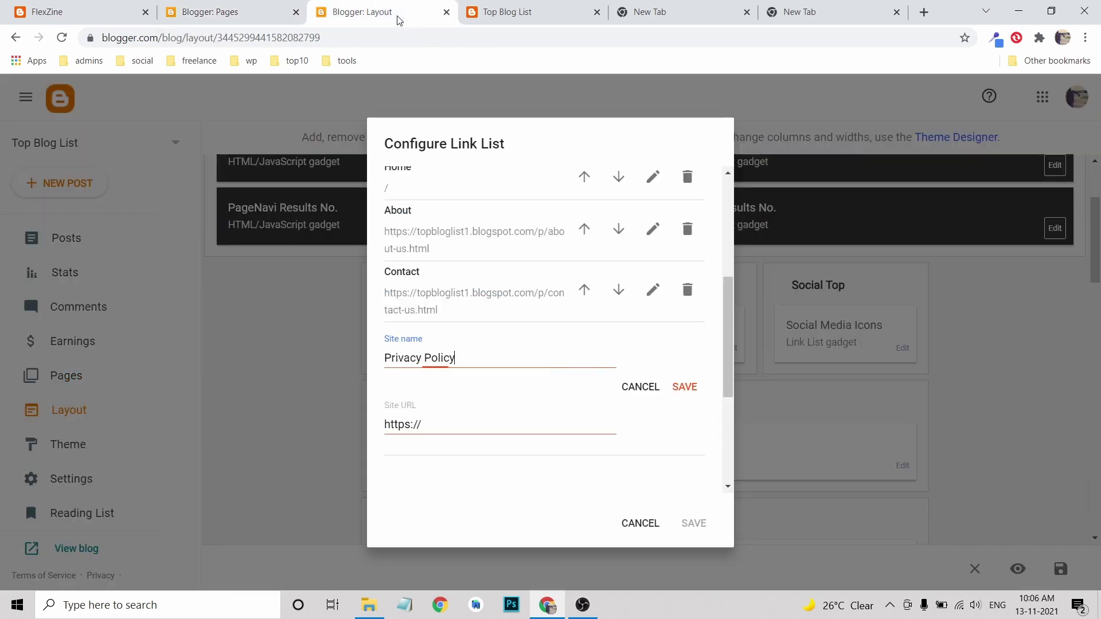
pyautogui.click(466, 422)
pyautogui.hotkey('ctrl', 'a')
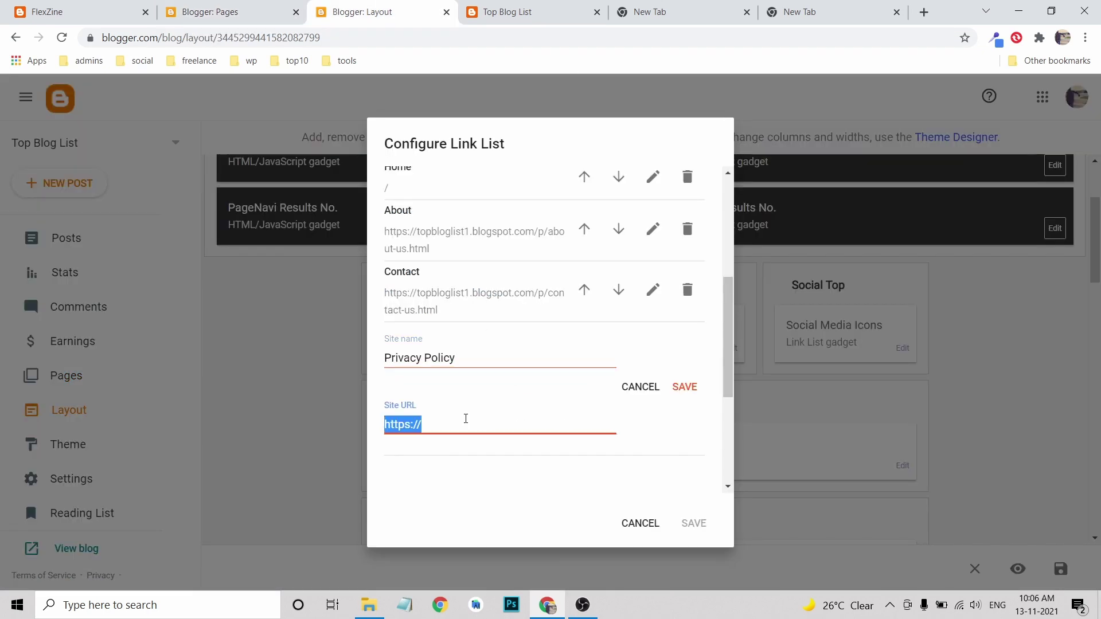
pyautogui.hotkey('ctrl', 'v')
pyautogui.click(684, 386)
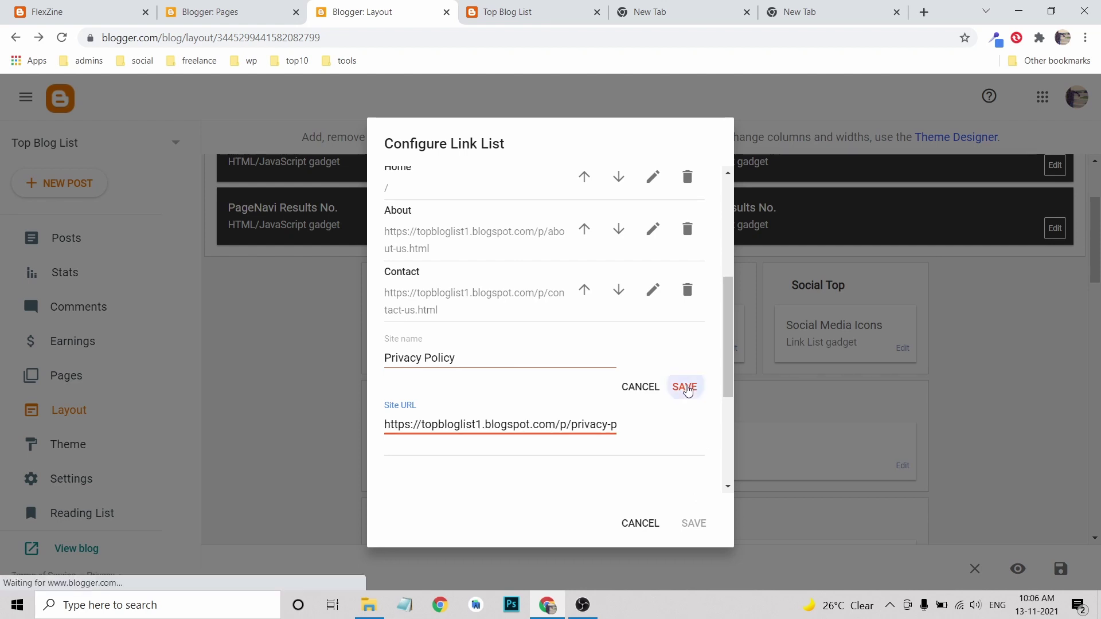
# - Start another link list item and name it "Terms and Conditions"
pyautogui.click(646, 480)
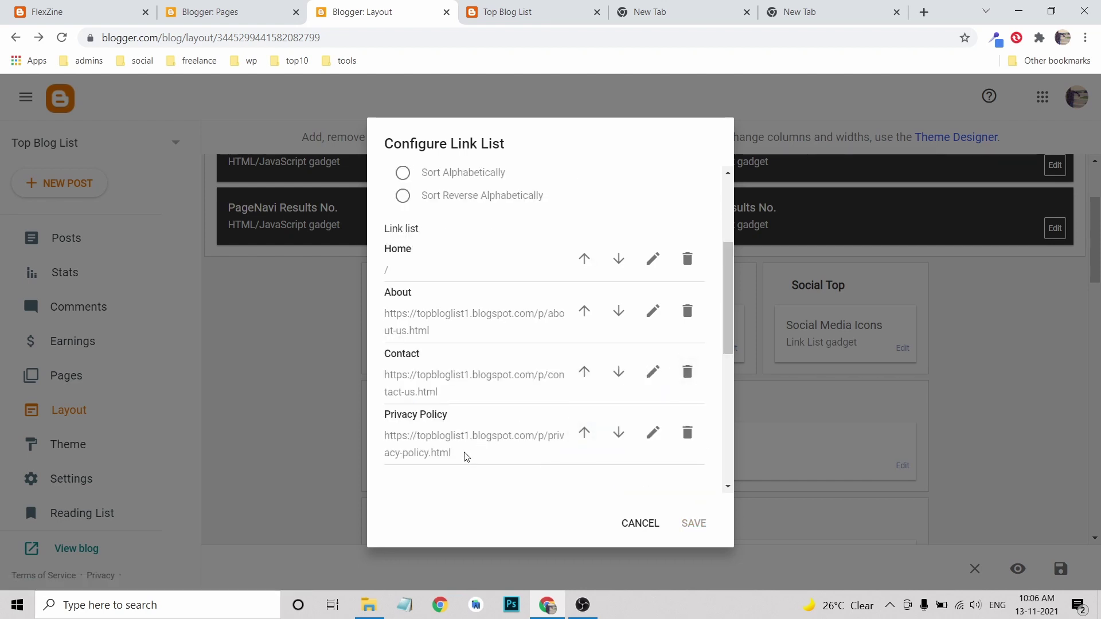
pyautogui.scroll(-2, 476, 418)
pyautogui.click(434, 358)
pyautogui.write('Terms and')
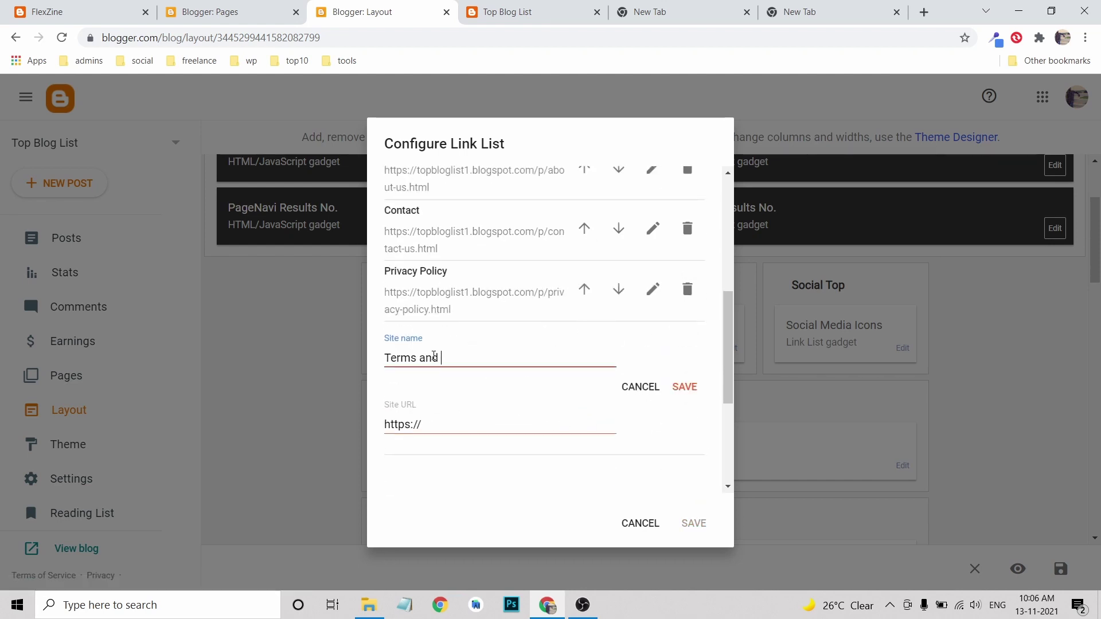
pyautogui.press('BackSpace')
pyautogui.press('BackSpace')
pyautogui.press('BackSpace')
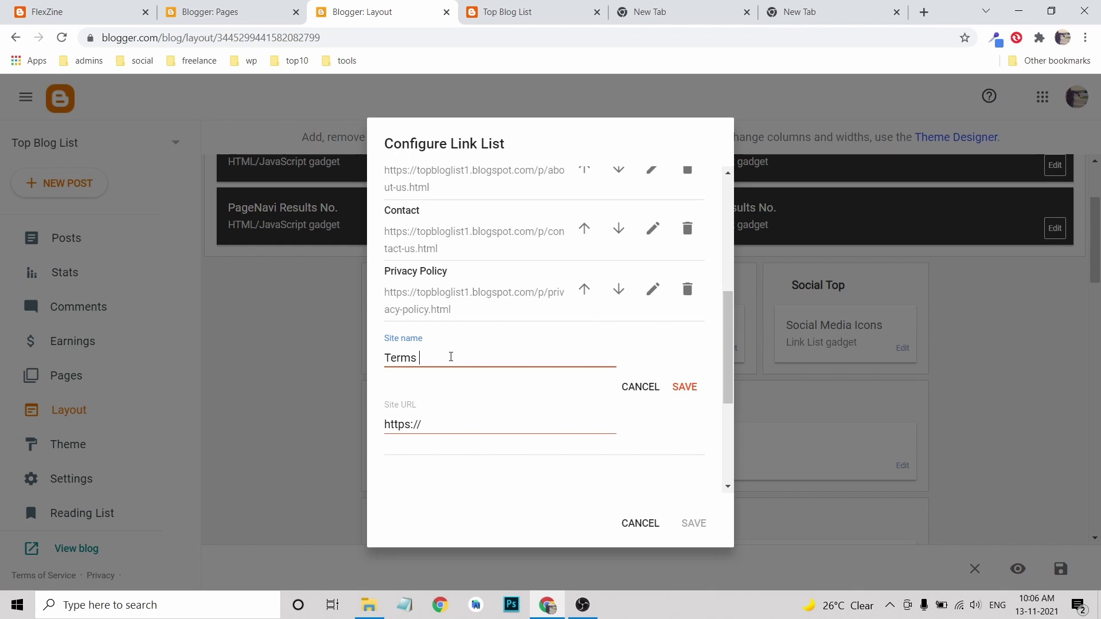
pyautogui.write('and Conditions')
# - Copy the link address of the published Terms and Conditions page from the blog's page list
pyautogui.click(220, 4)
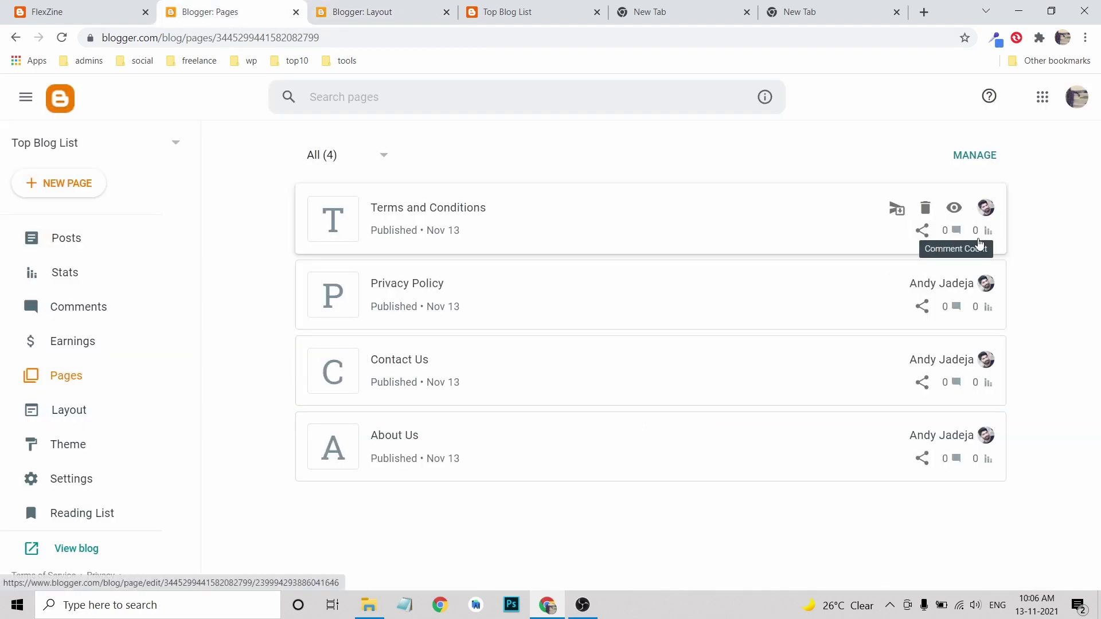
pyautogui.rightClick(949, 217)
pyautogui.click(971, 290)
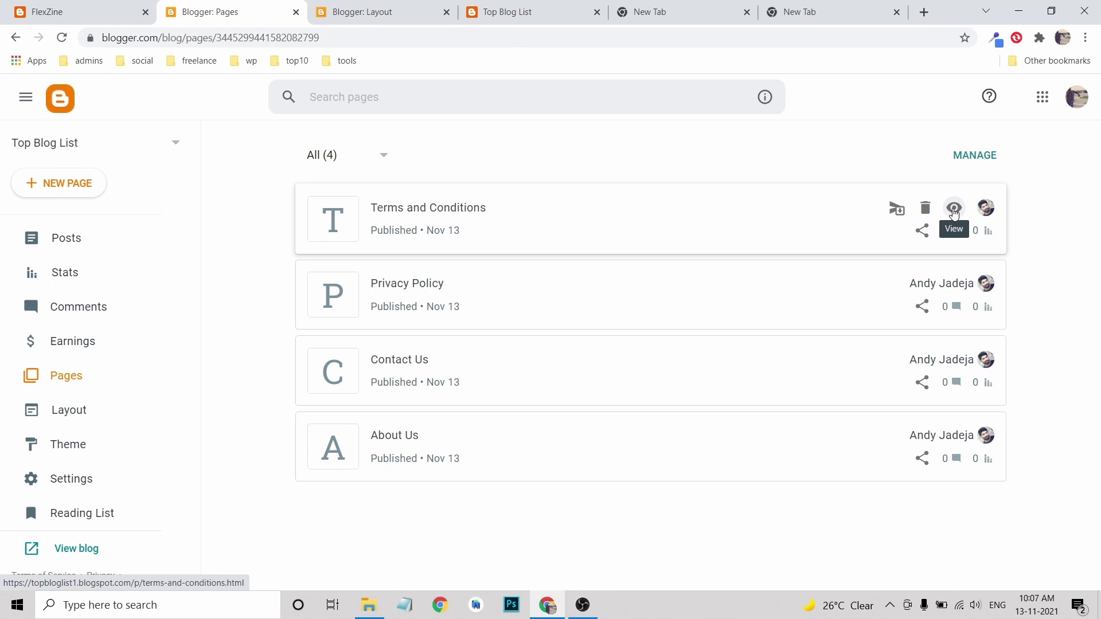
pyautogui.rightClick(954, 214)
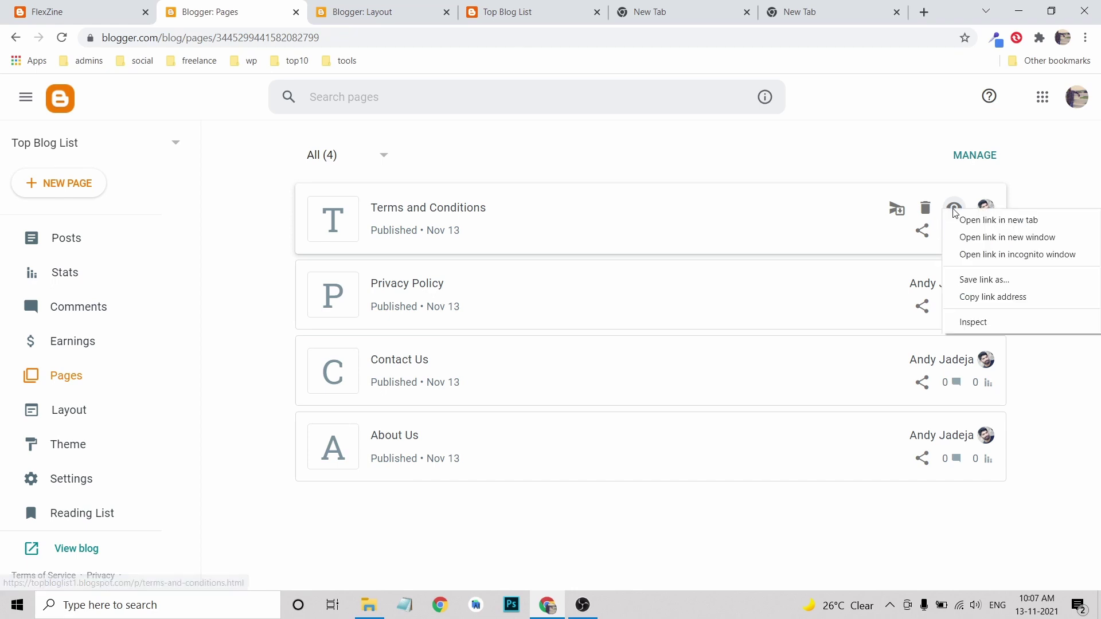
pyautogui.click(980, 298)
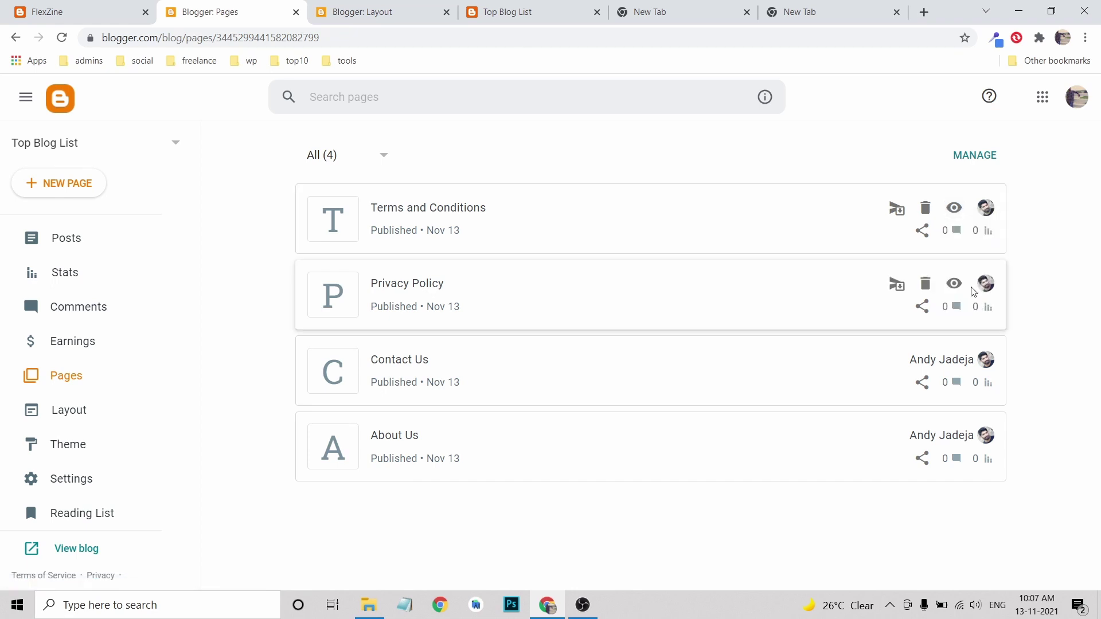
# - Set the Terms and Conditions item's URL to the copied terms-and-conditions.html page address and save the item
pyautogui.click(370, 15)
pyautogui.click(429, 426)
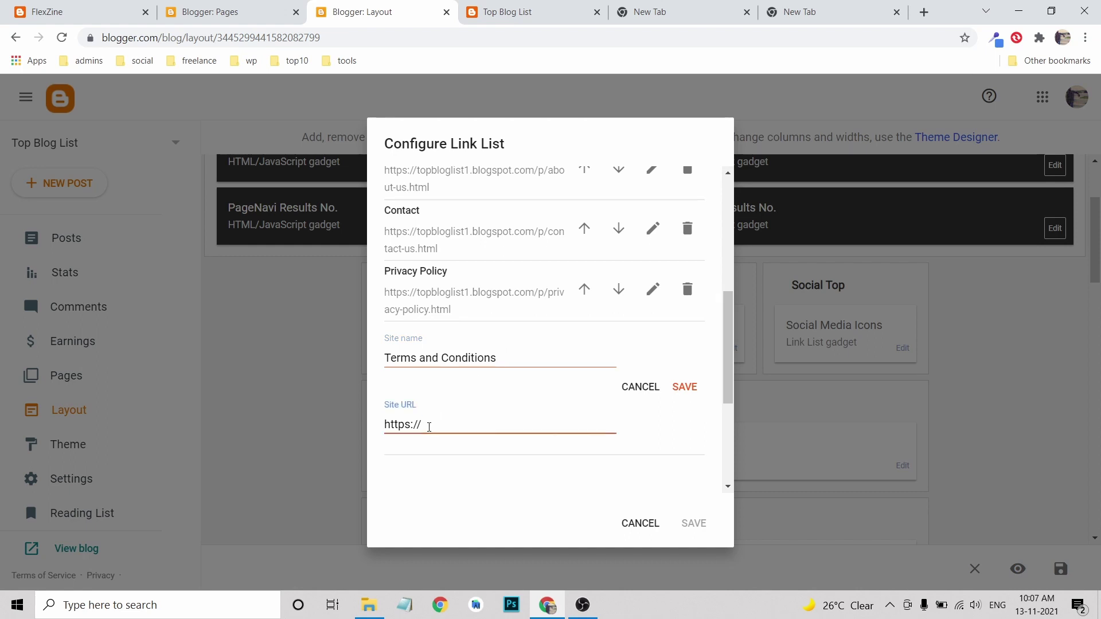
pyautogui.hotkey('ctrl', 'v')
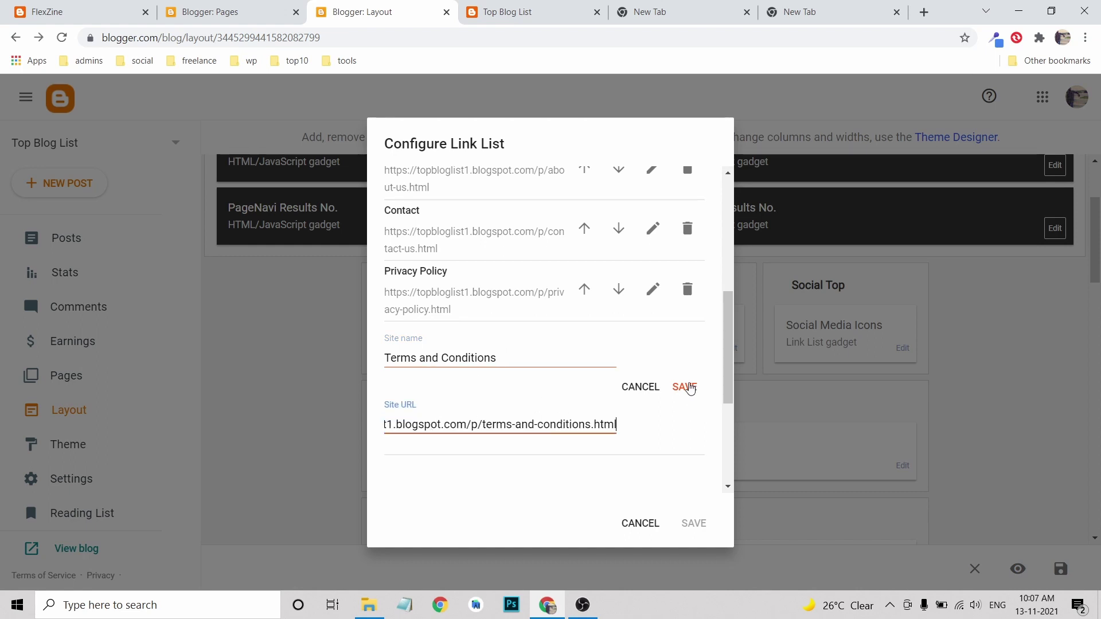
pyautogui.click(685, 387)
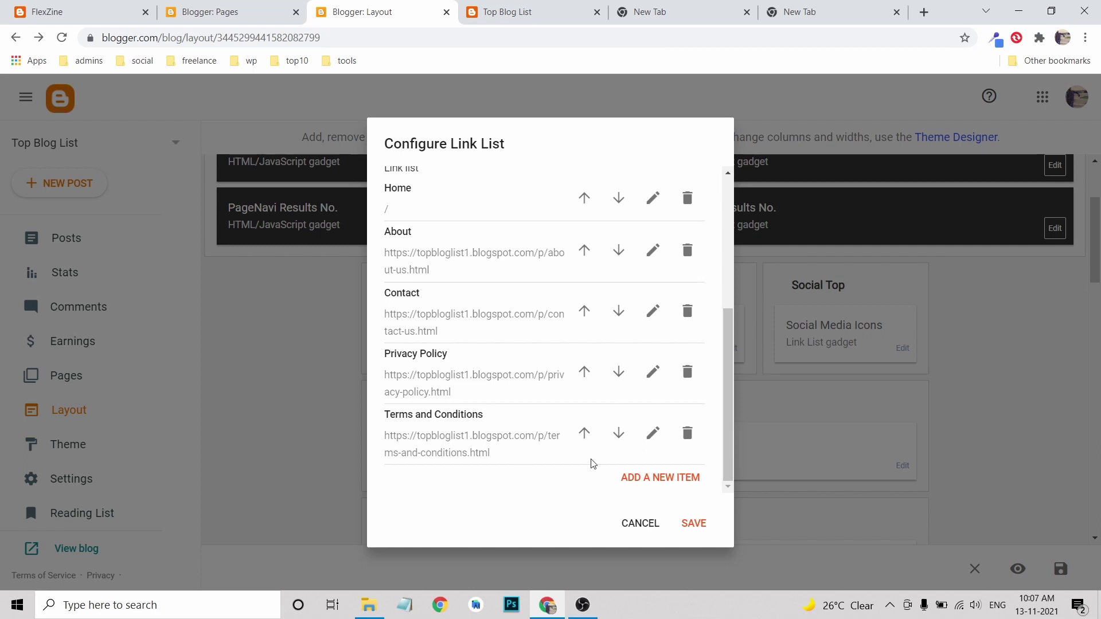
# - Start one more new item in the link list below Terms and Conditions
pyautogui.click(640, 484)
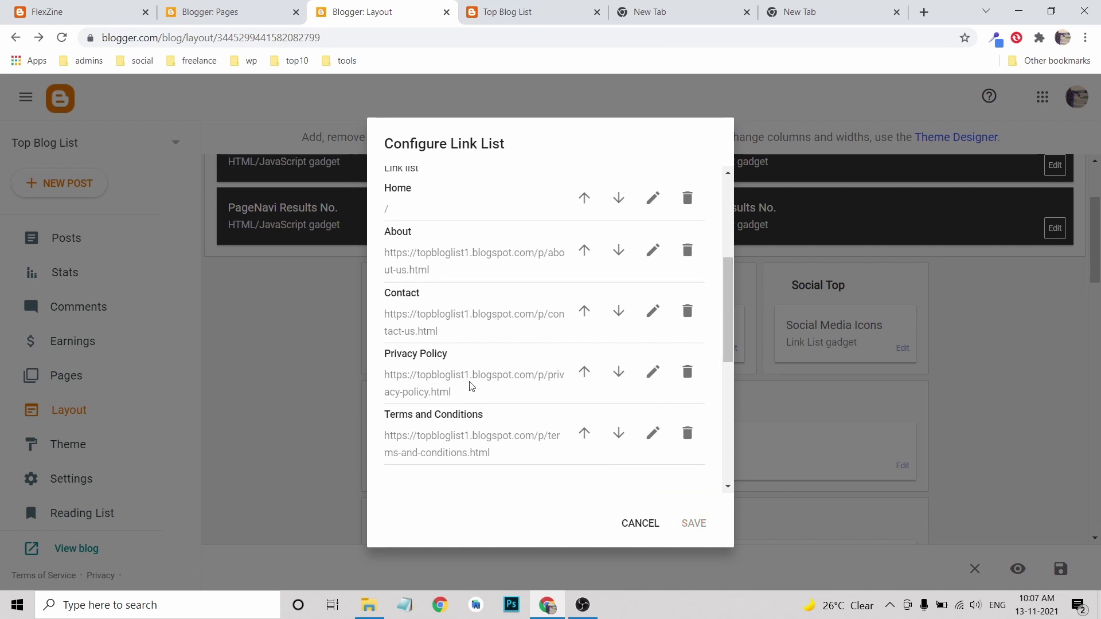
pyautogui.click(418, 291)
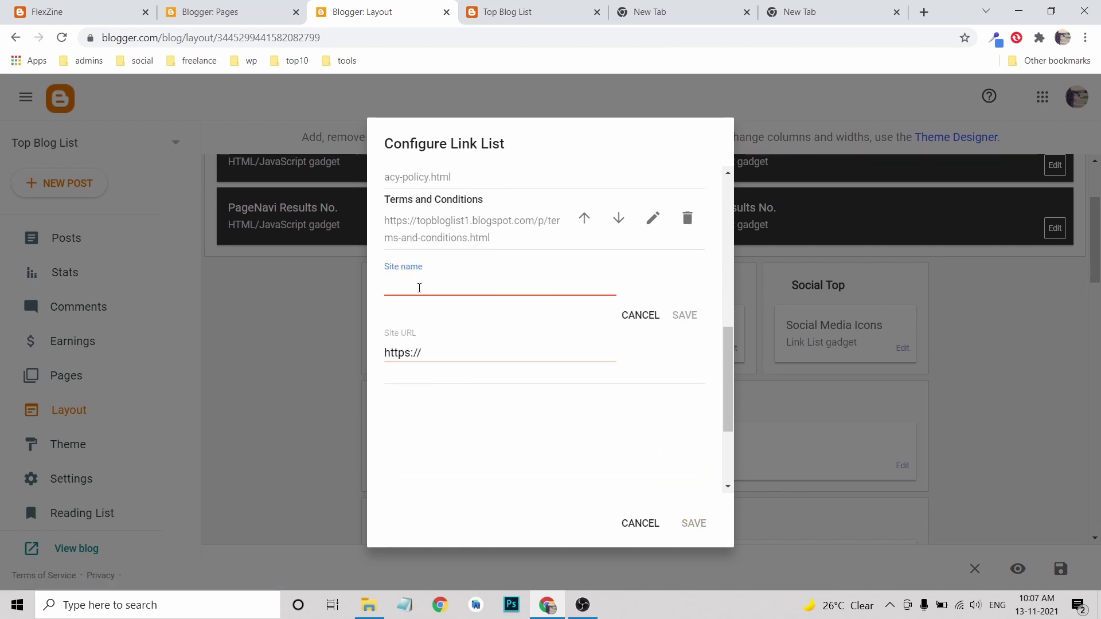
pyautogui.write('Telegram')
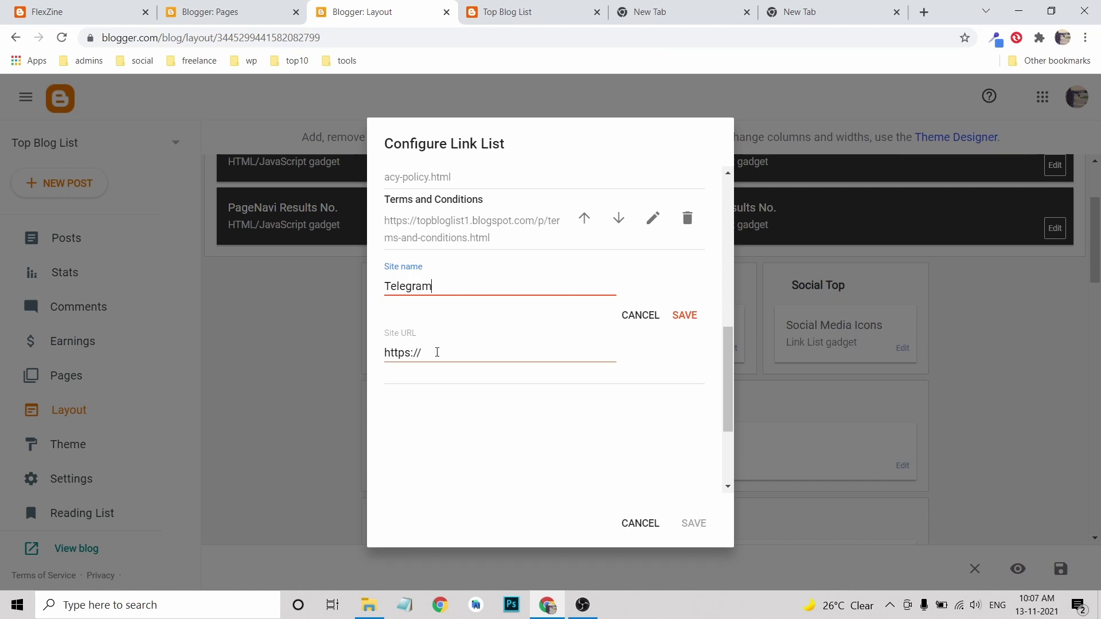
pyautogui.click(436, 352)
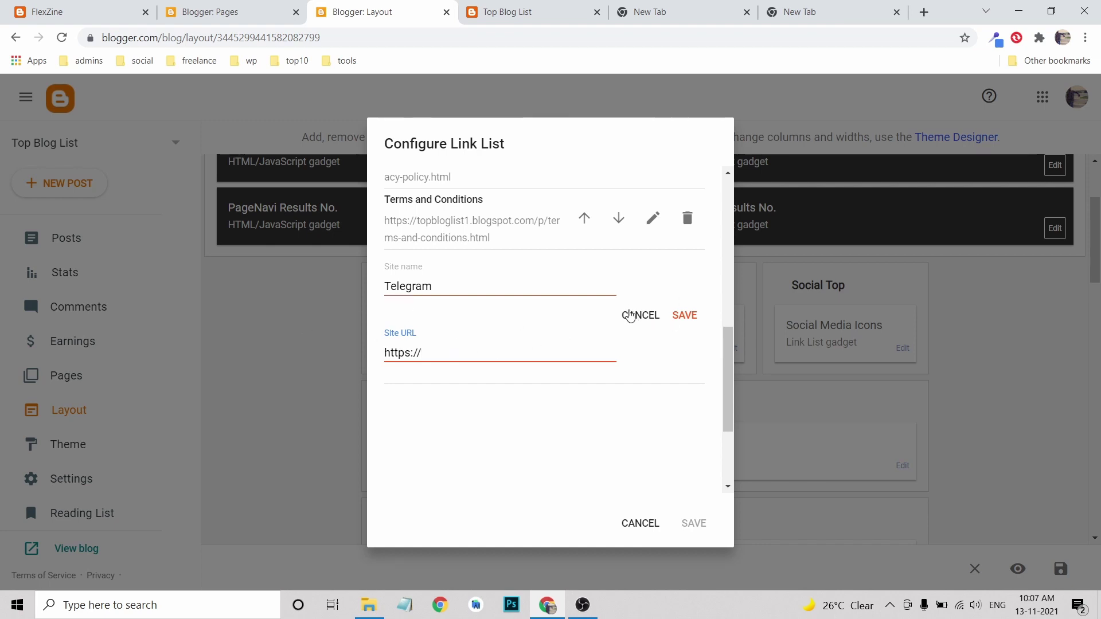
pyautogui.click(630, 316)
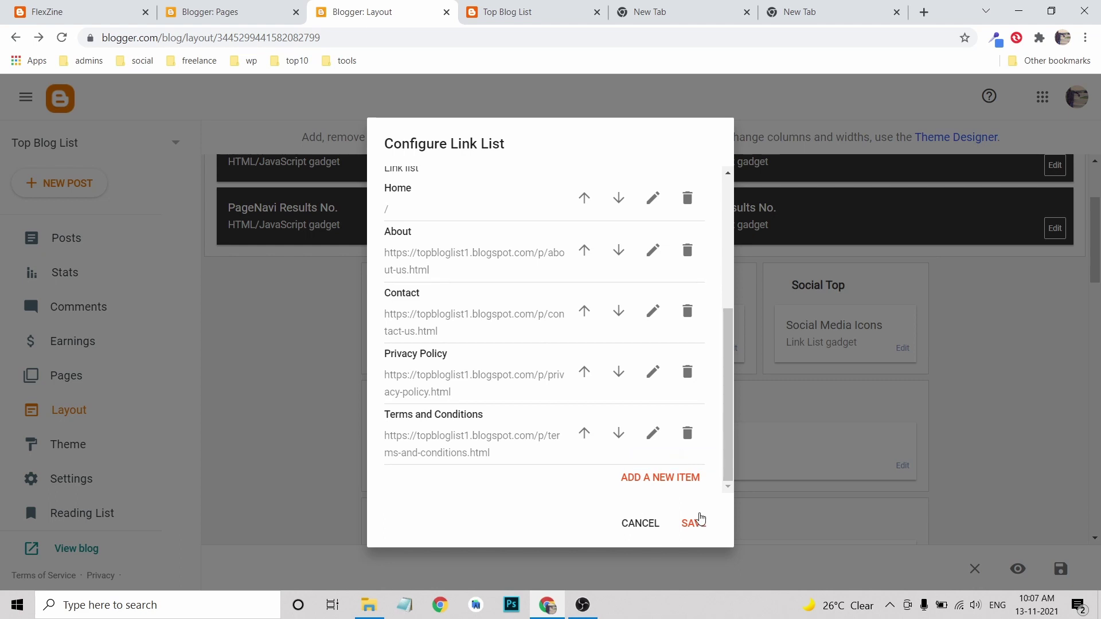
# - Save the top navigation menu's link list and check the links on the refreshed blog
pyautogui.click(694, 523)
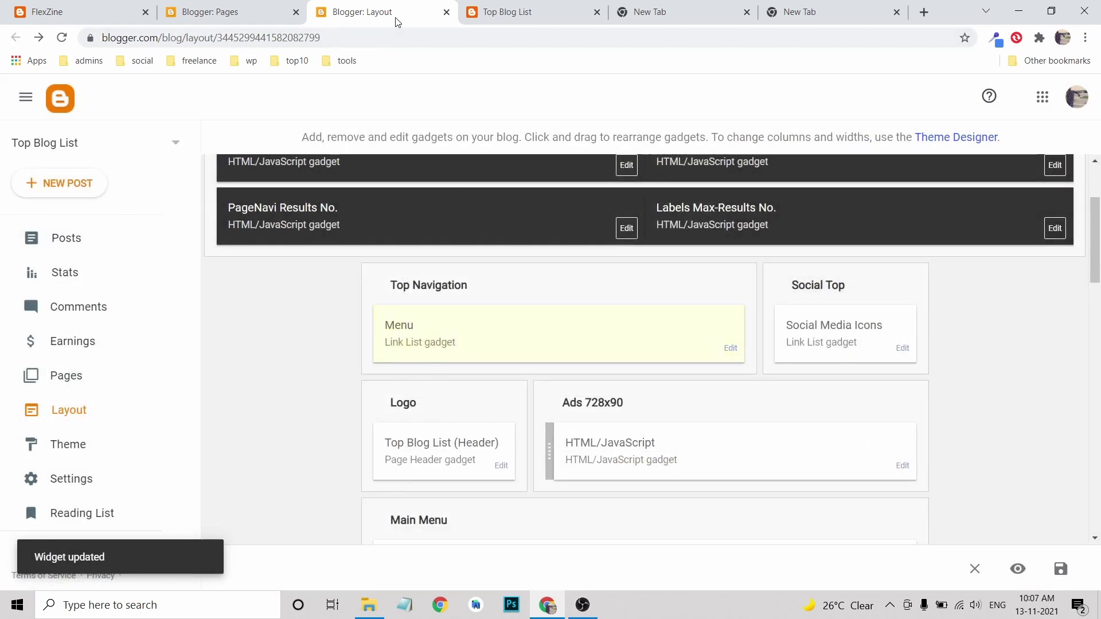
pyautogui.click(543, 15)
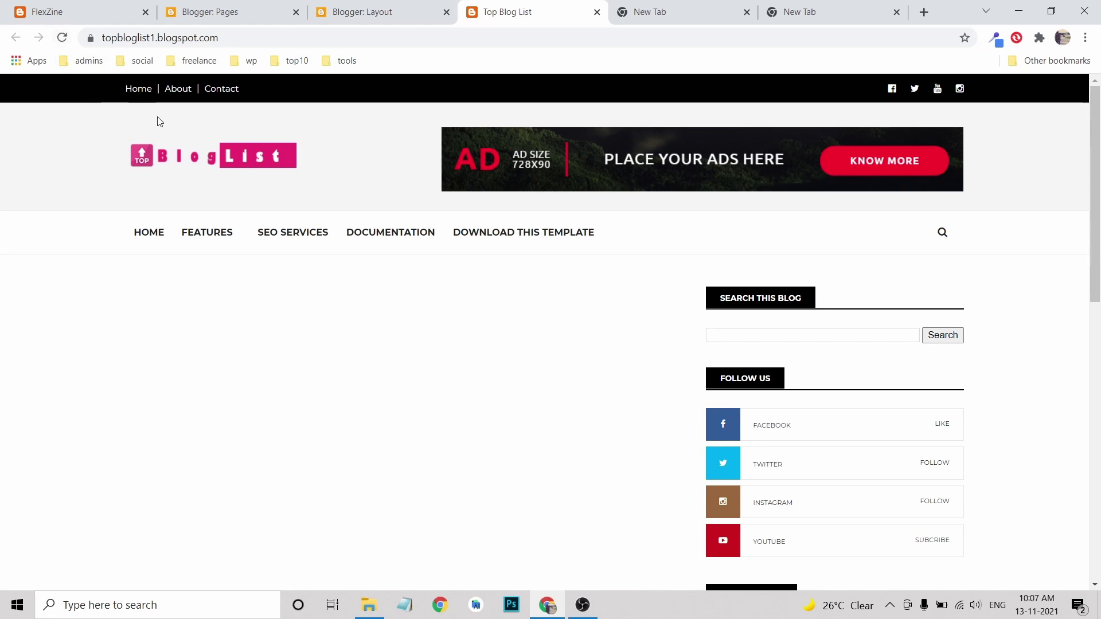
pyautogui.click(61, 38)
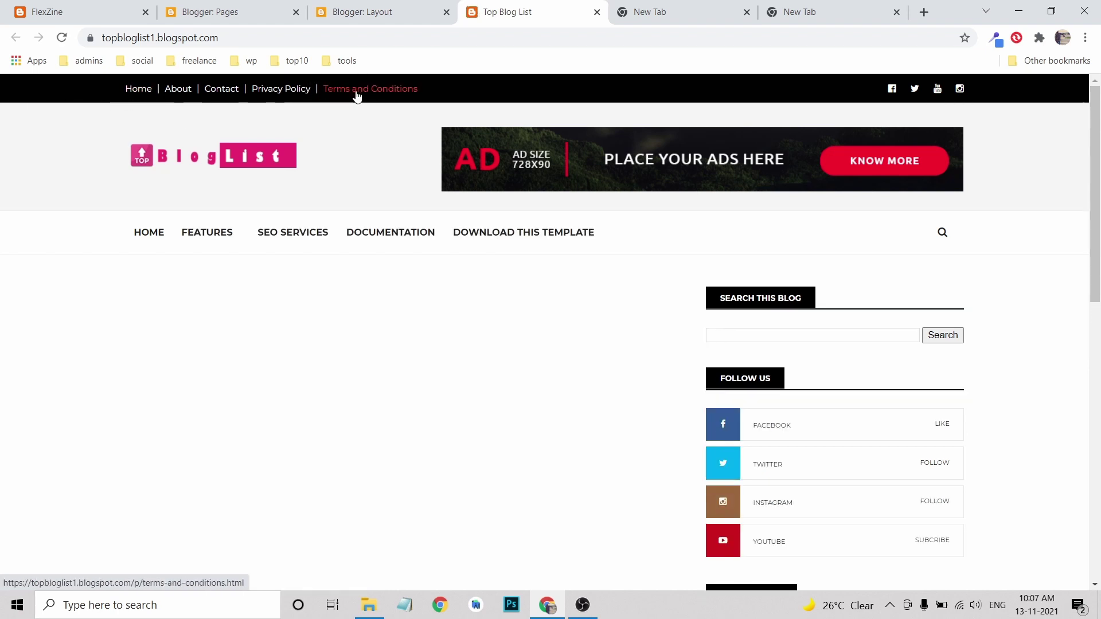
pyautogui.scroll(-10, 333, 143)
pyautogui.scroll(10, 330, 146)
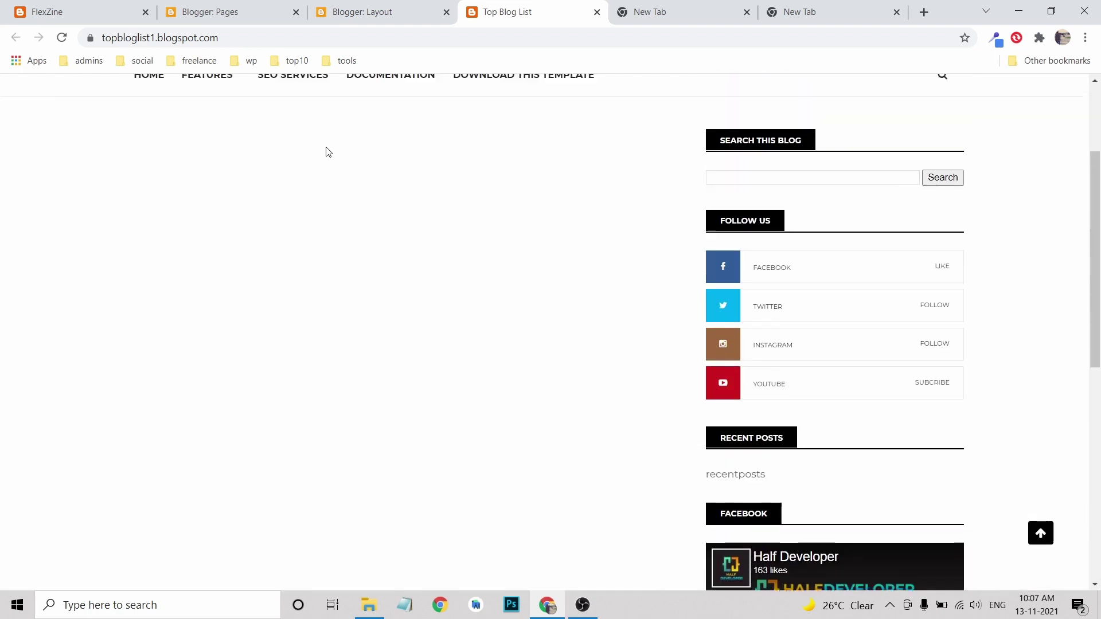
# - Look over the blog homepage from the header down to the footer's social icons
pyautogui.click(390, 13)
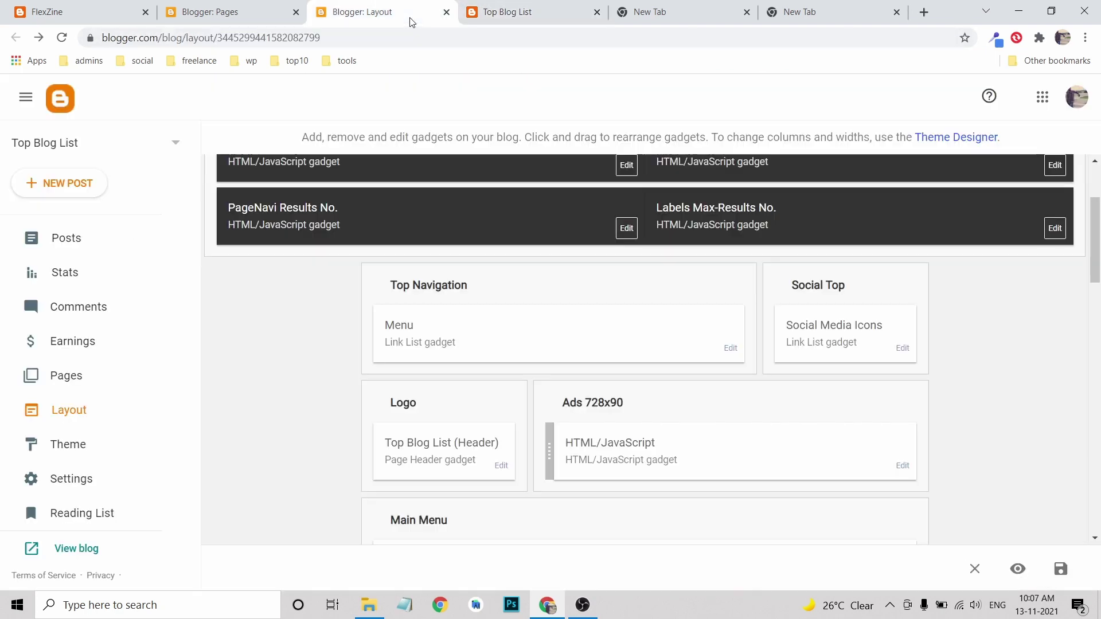
pyautogui.click(536, 12)
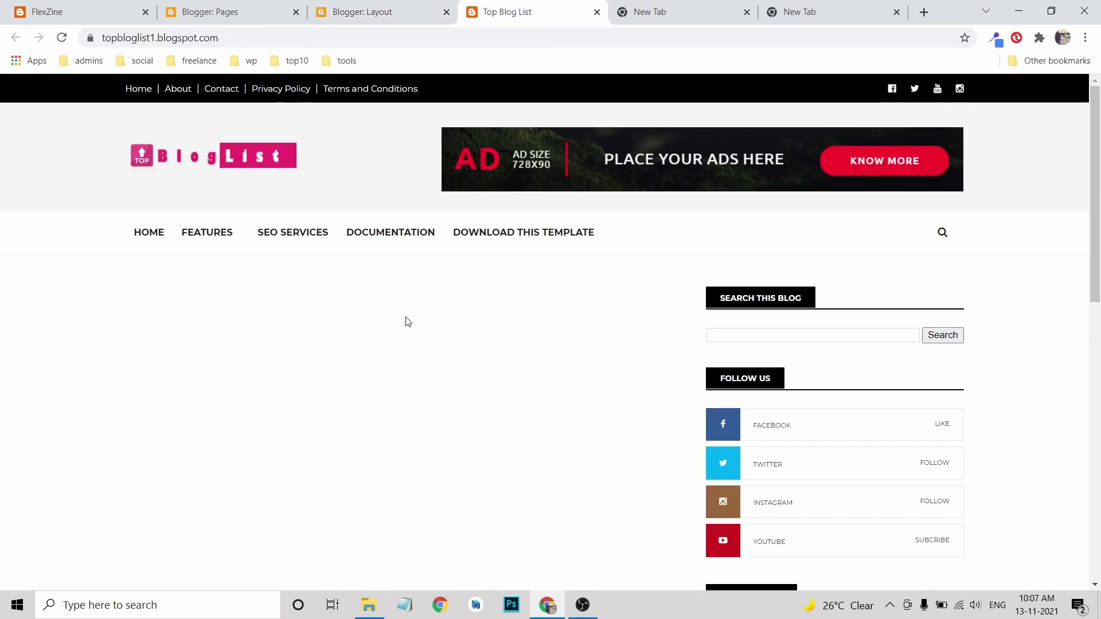
pyautogui.scroll(-10, 447, 343)
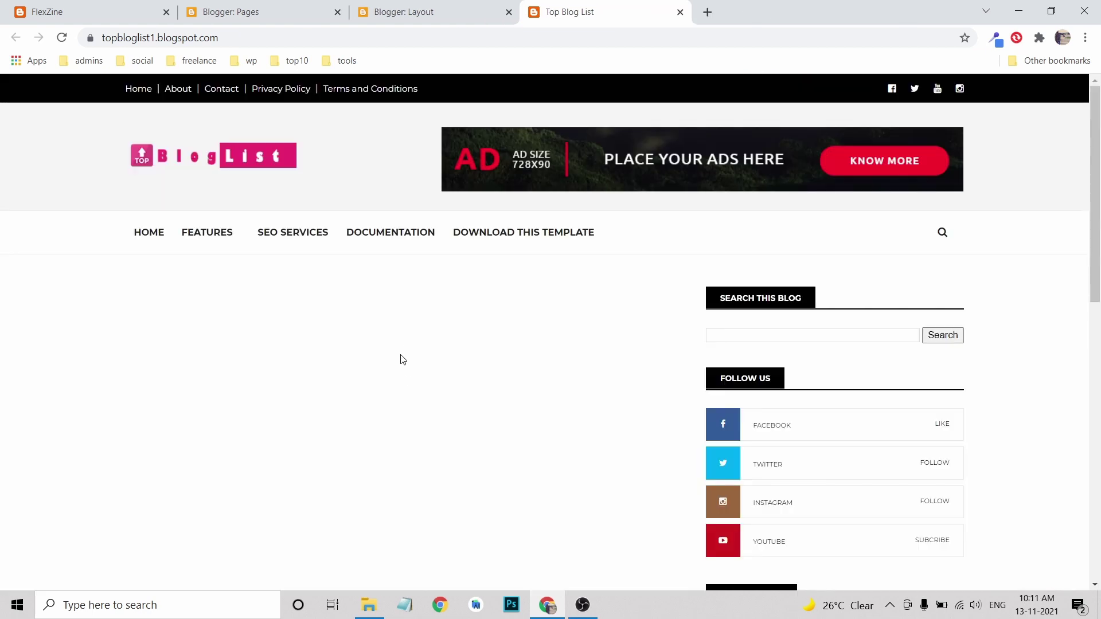
pyautogui.scroll(-2, 402, 350)
pyautogui.scroll(-8, 408, 334)
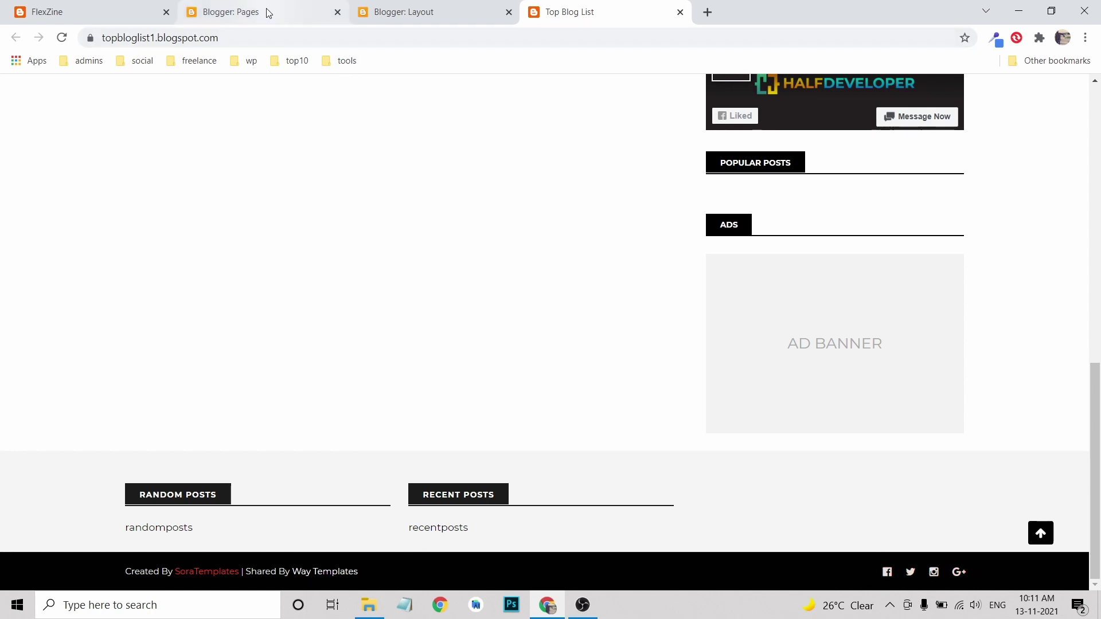
# - Open the Social Footer's link list in the blog layout and enter facebook.com/halfdeveloper as the address for its facebook item
pyautogui.click(396, 11)
pyautogui.scroll(-10, 403, 245)
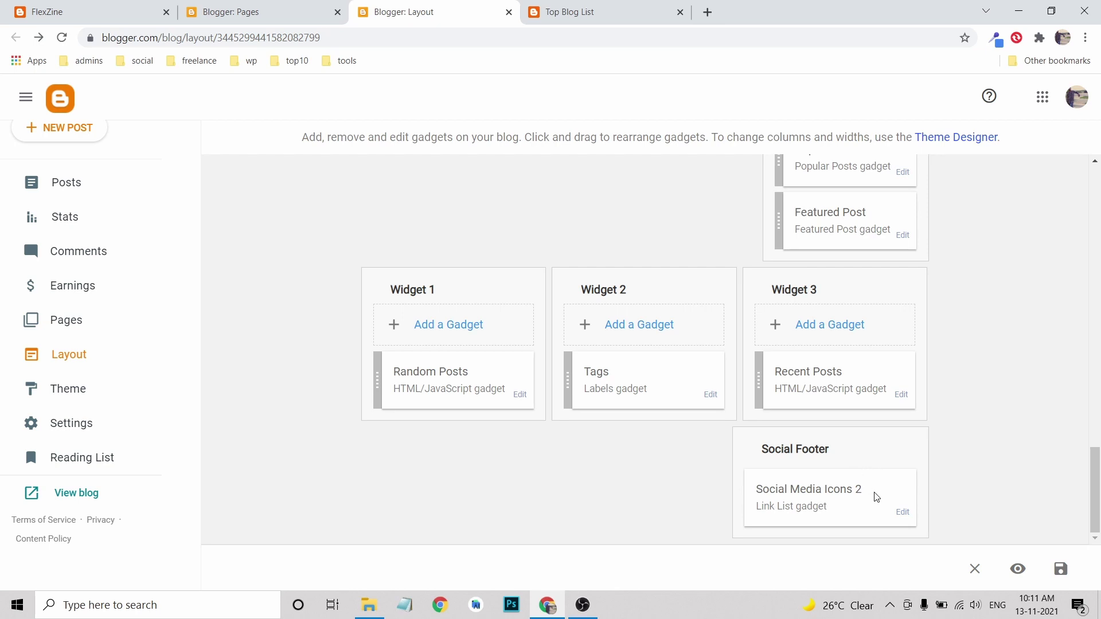
pyautogui.click(903, 514)
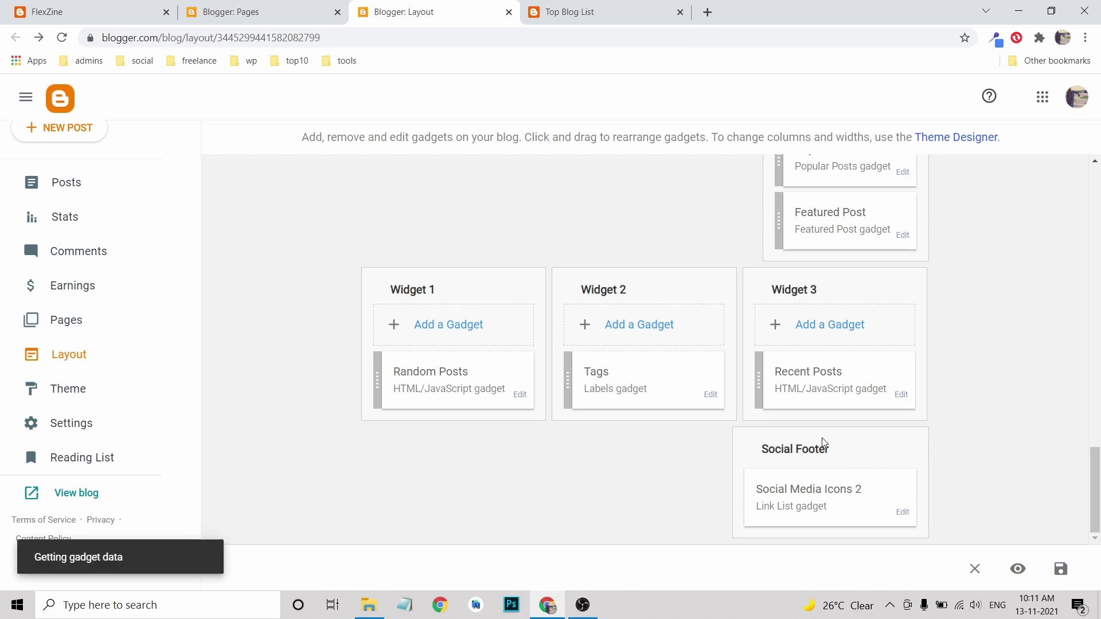
pyautogui.scroll(-2, 523, 332)
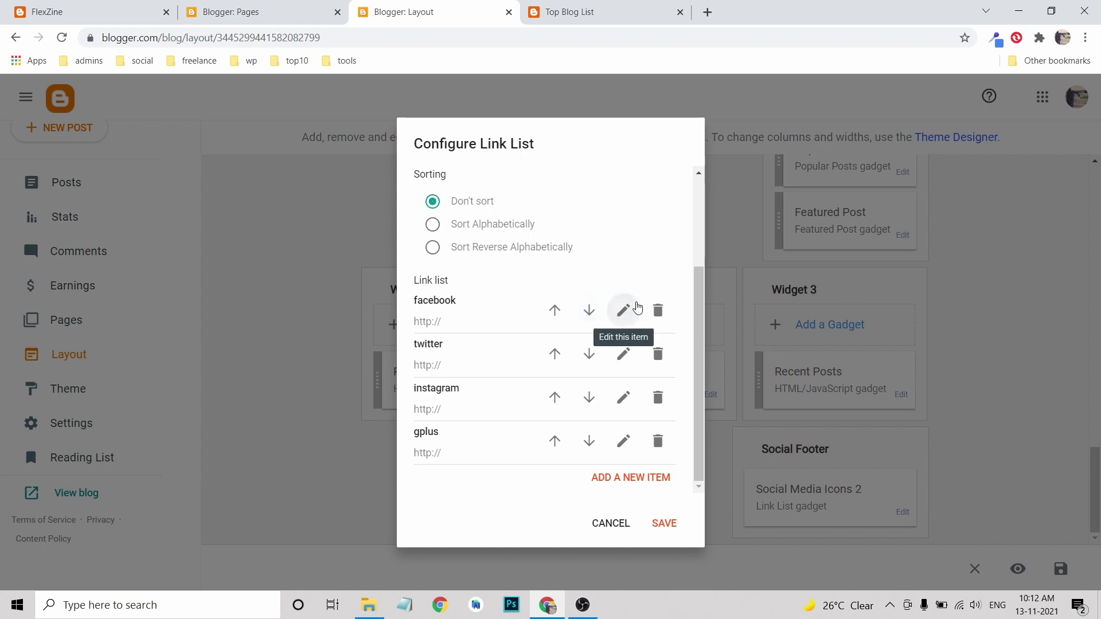
pyautogui.click(637, 310)
pyautogui.click(474, 376)
pyautogui.click(707, 13)
pyautogui.write('facebook.com/halfdeveloper')
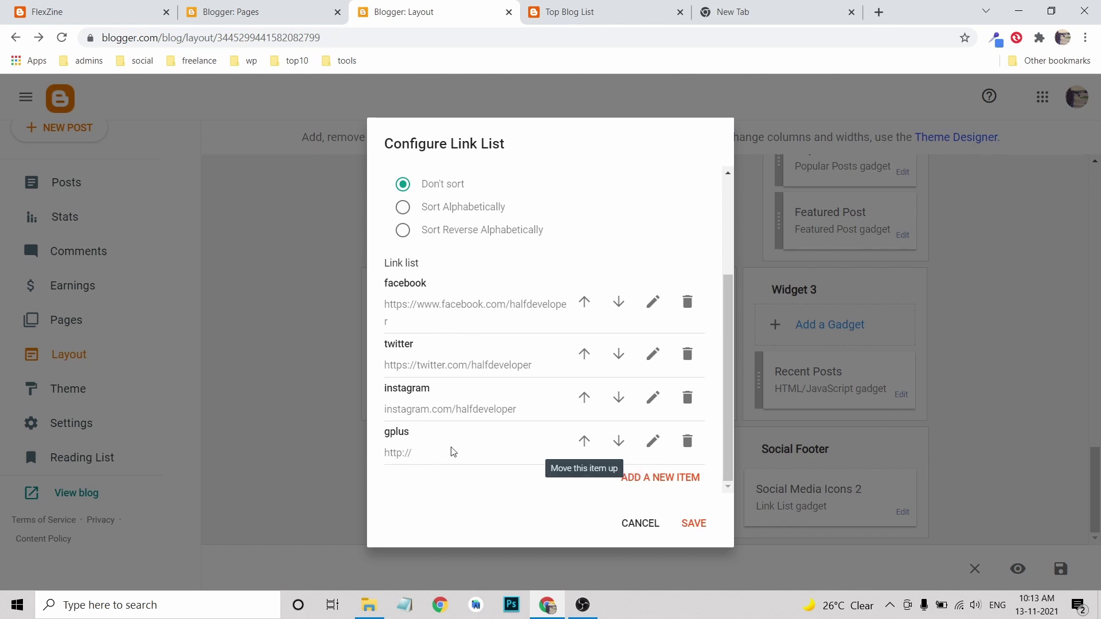
pyautogui.click(652, 441)
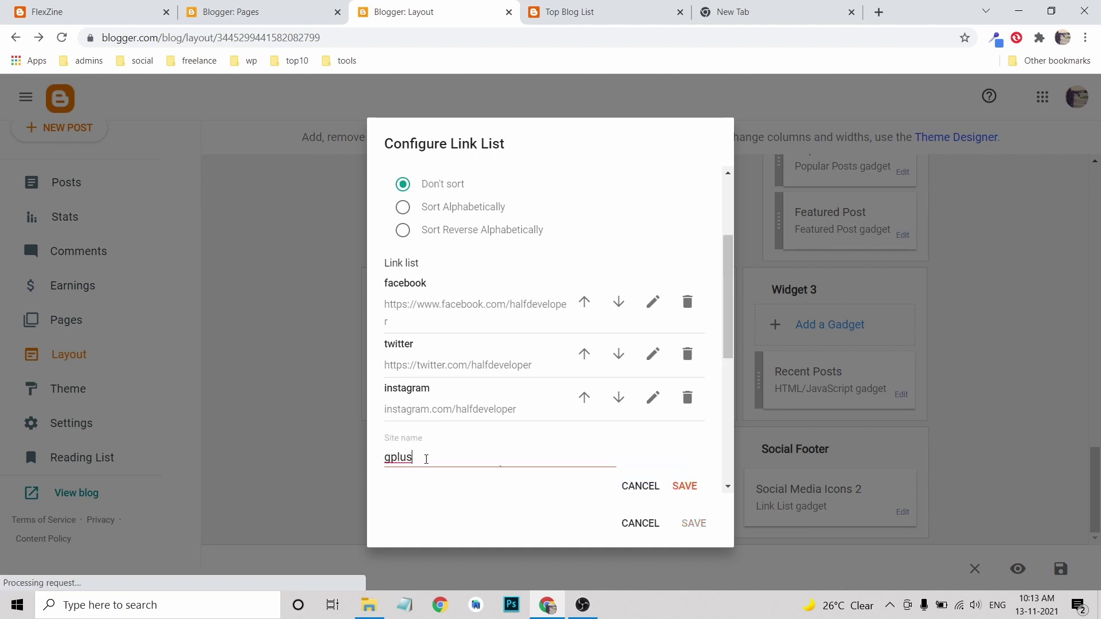
pyautogui.doubleClick(425, 456)
pyautogui.write('youtube')
pyautogui.press('Tab')
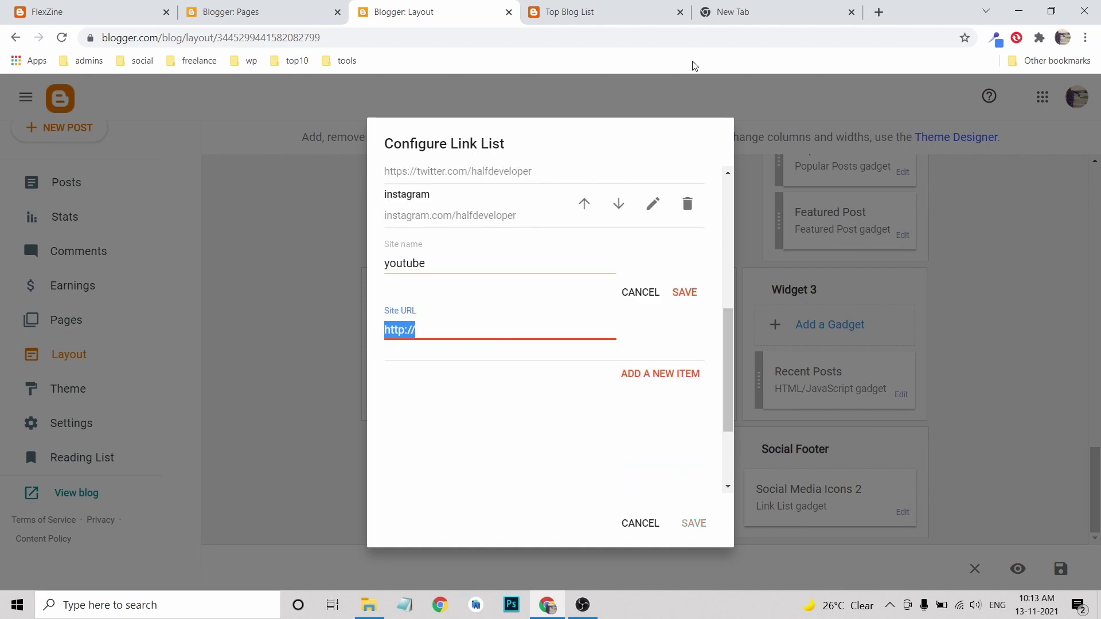
pyautogui.click(724, 14)
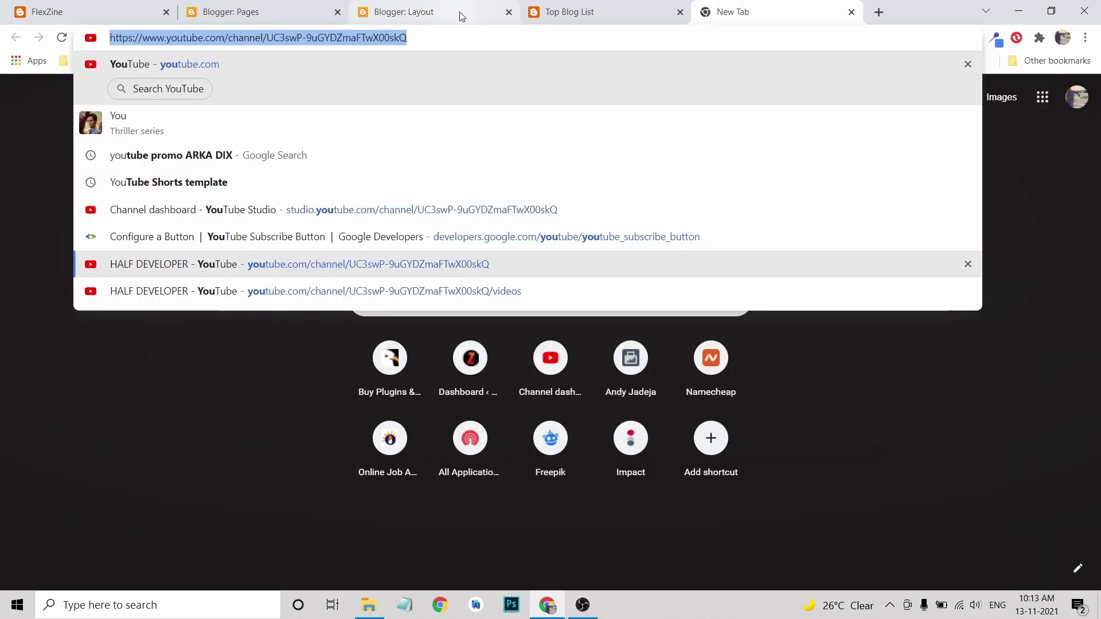
pyautogui.click(460, 14)
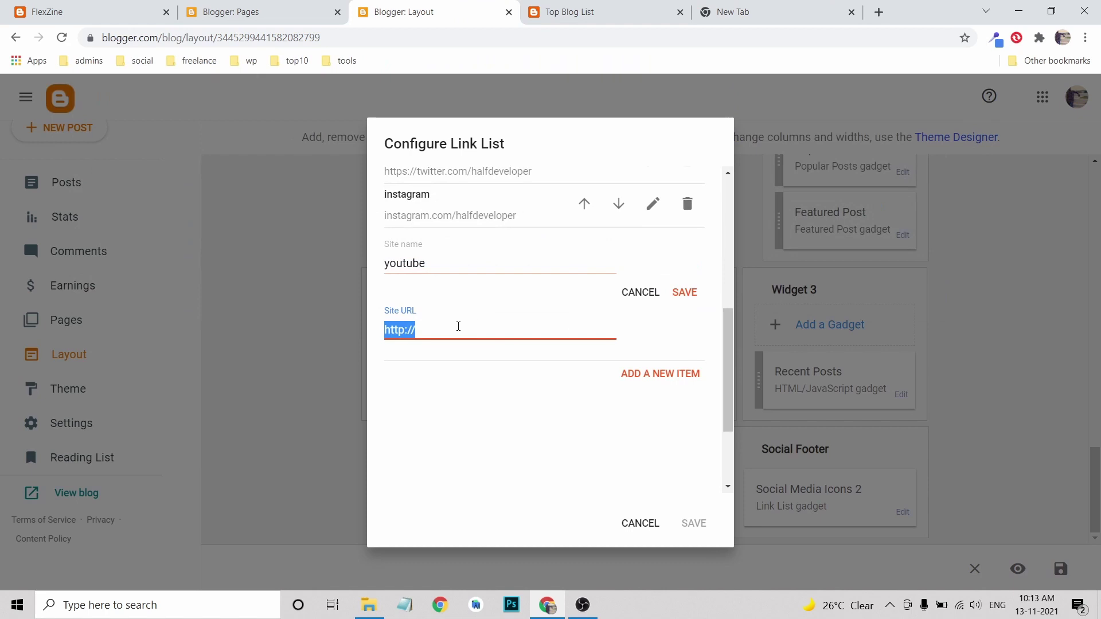
pyautogui.hotkey('ctrl', 'v')
pyautogui.click(685, 292)
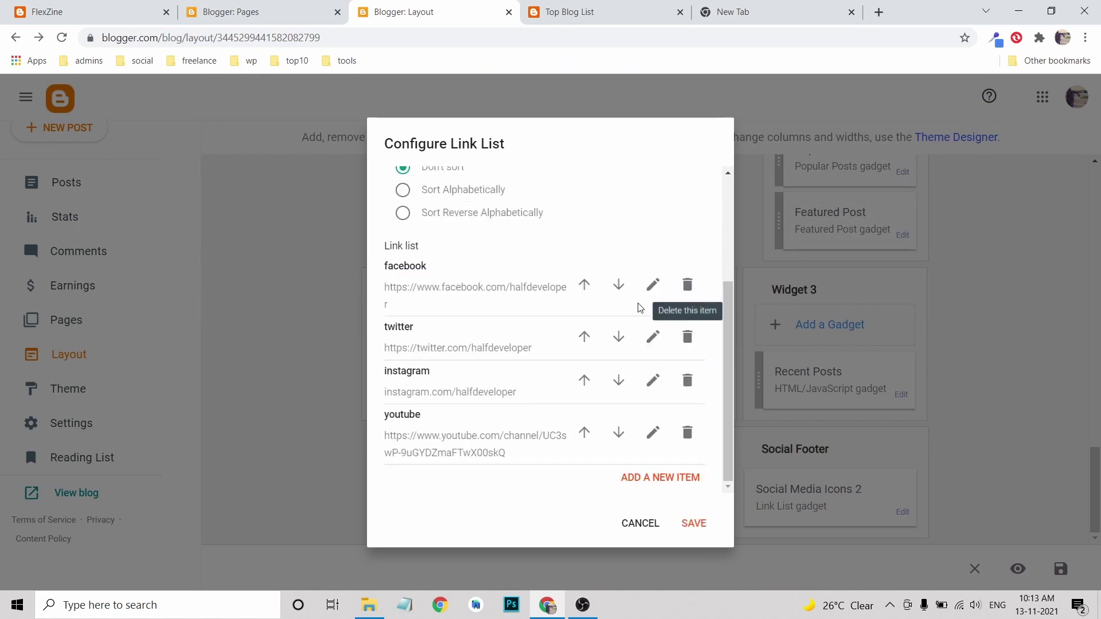
# - Save the footer's social link list and check its icons on the refreshed blog
pyautogui.click(692, 521)
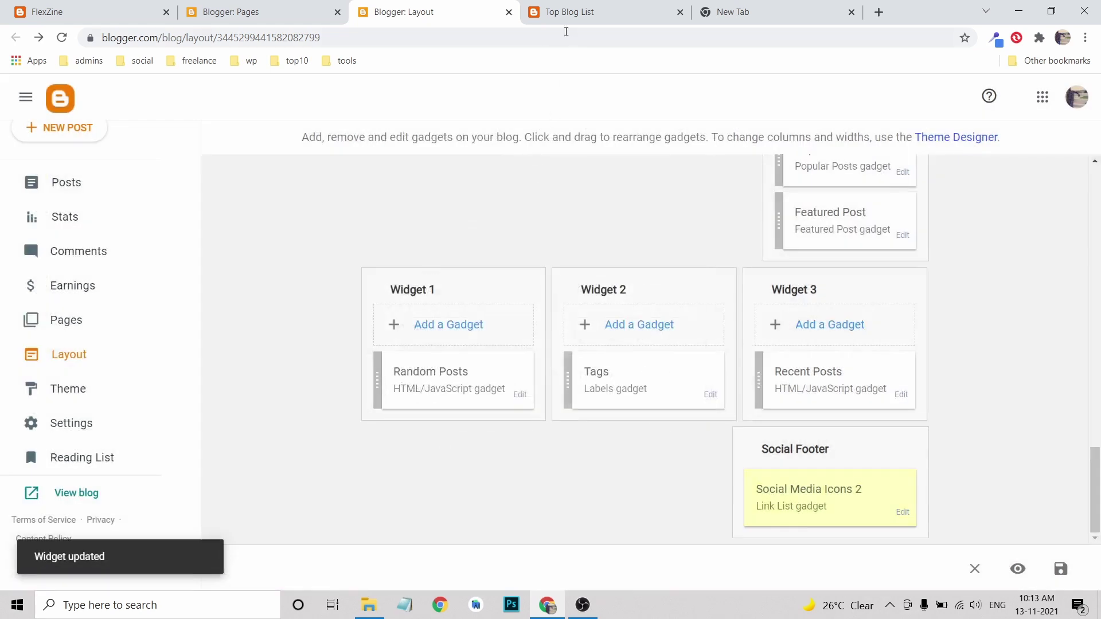
pyautogui.click(569, 12)
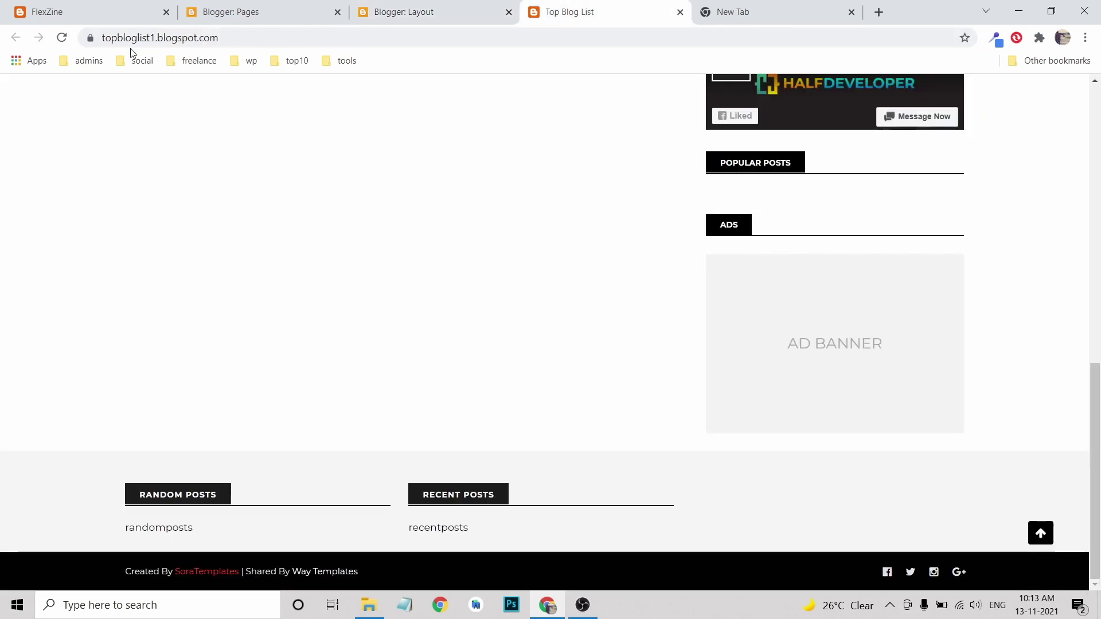
pyautogui.click(62, 37)
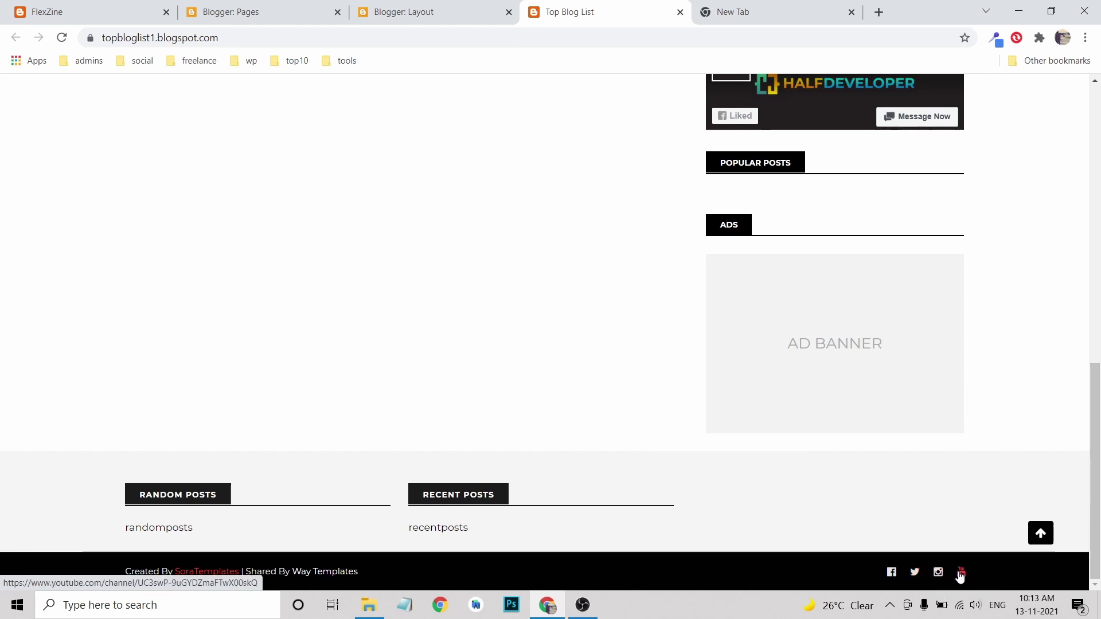
pyautogui.click(418, 11)
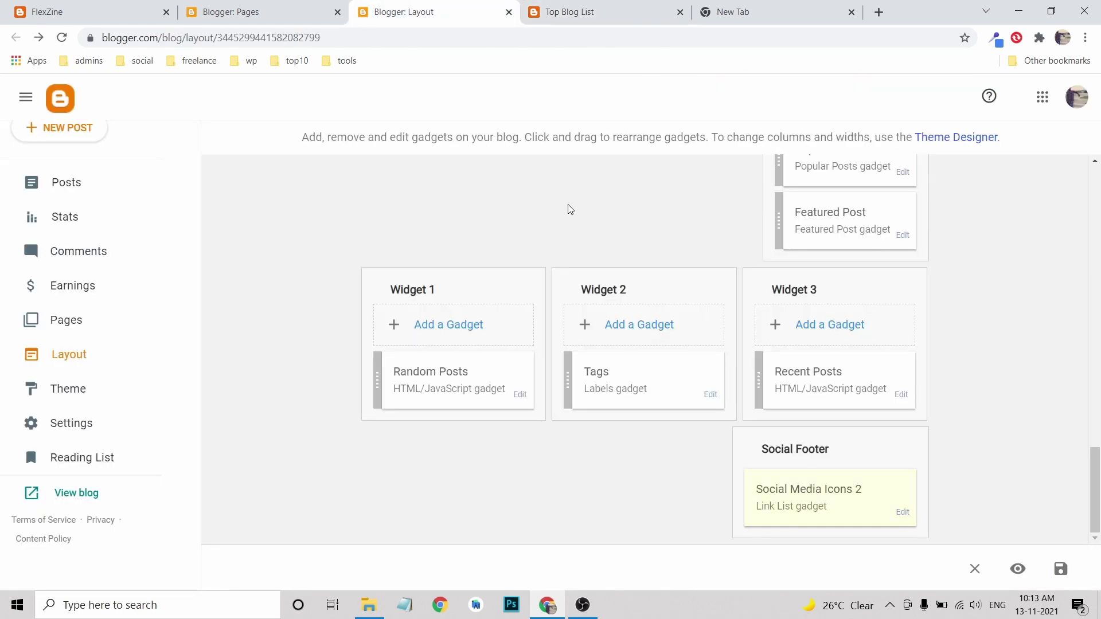
pyautogui.click(901, 512)
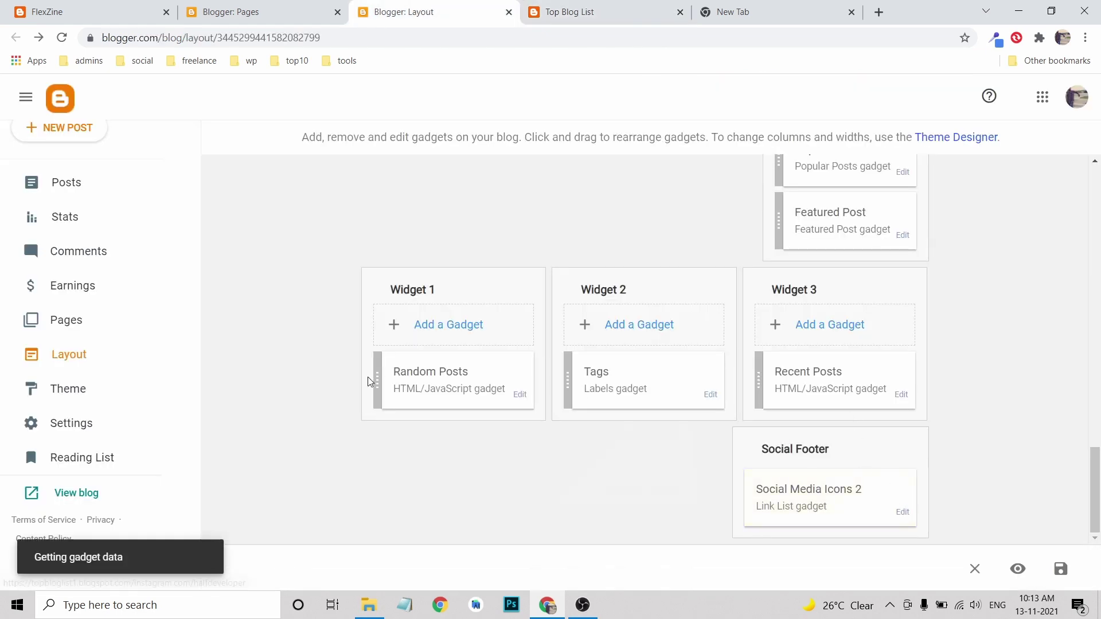
pyautogui.scroll(-3, 482, 387)
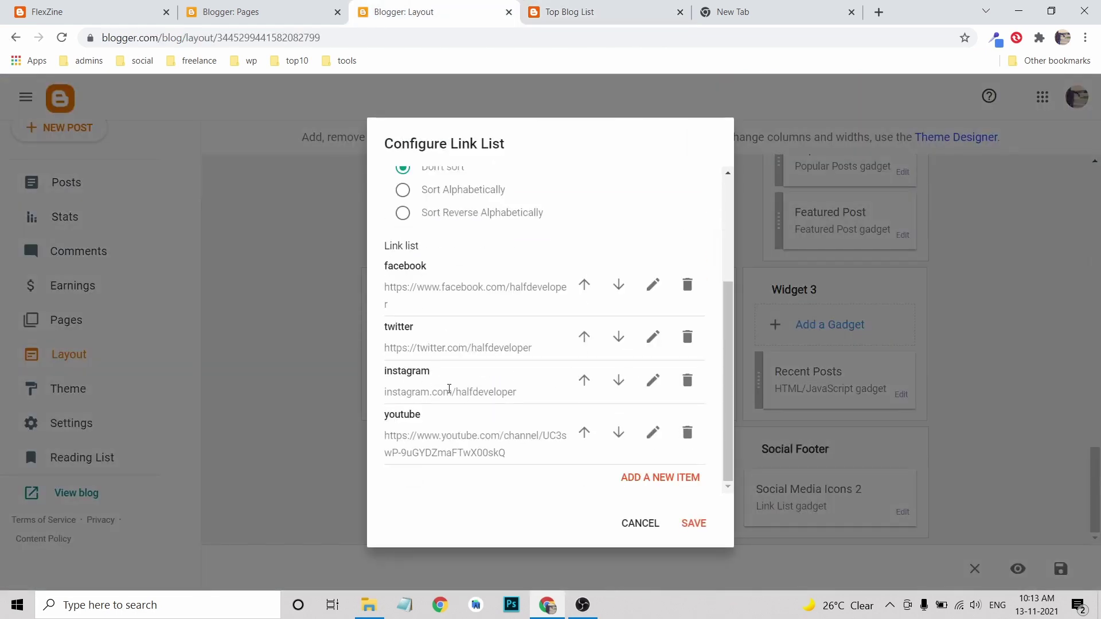
pyautogui.click(653, 380)
pyautogui.click(394, 463)
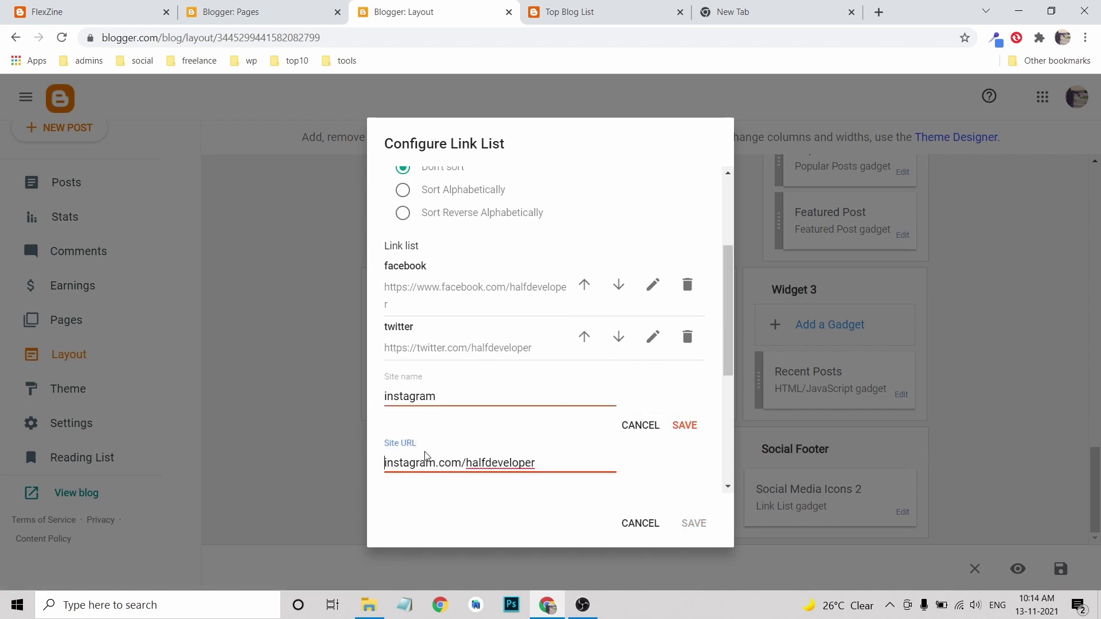
pyautogui.write('https://')
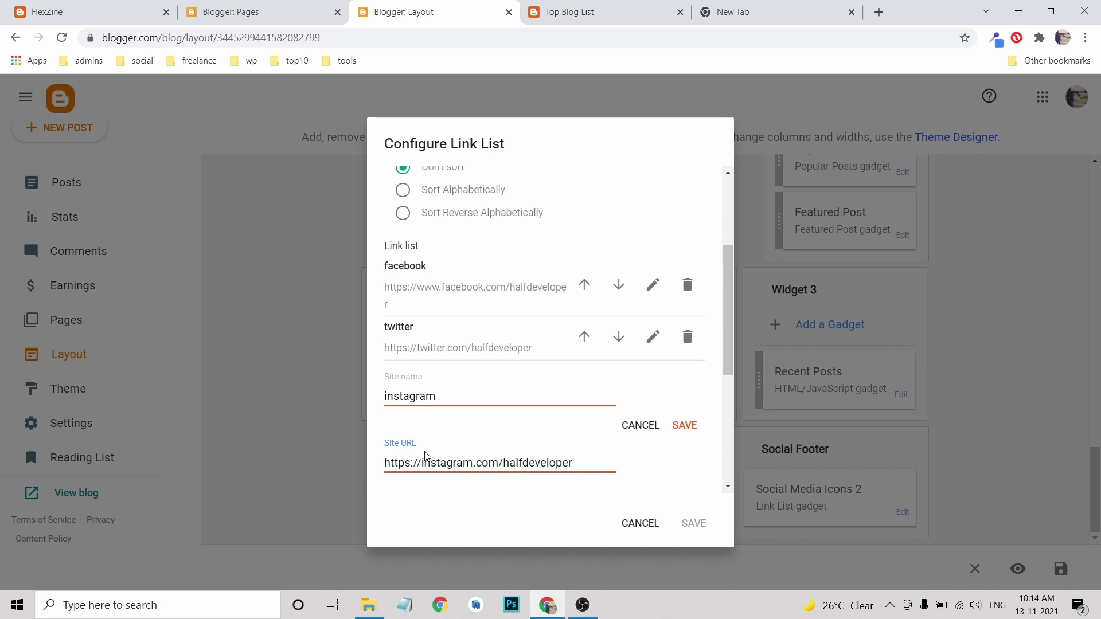
pyautogui.click(686, 425)
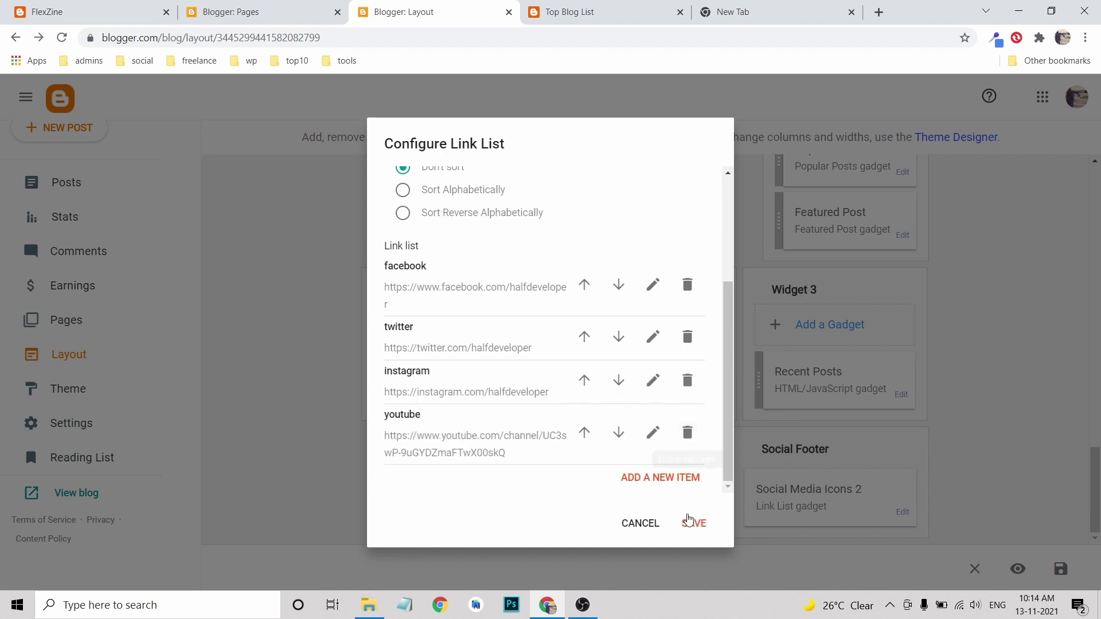
pyautogui.click(693, 522)
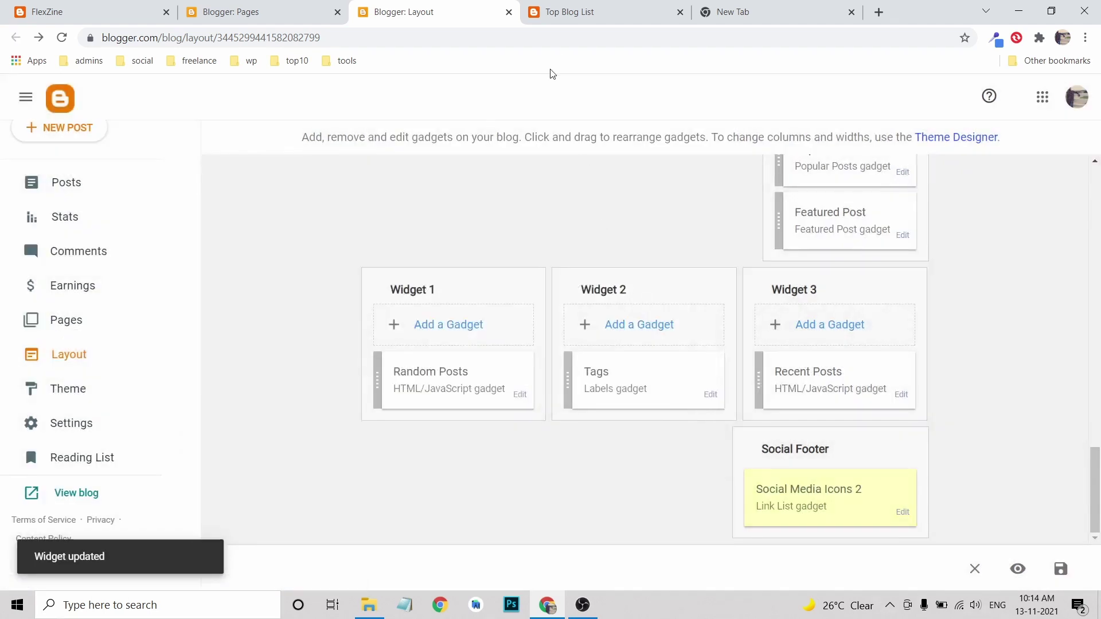
# - Refresh the blog and examine the footer's social icons and credits and the main menu entries
pyautogui.click(570, 12)
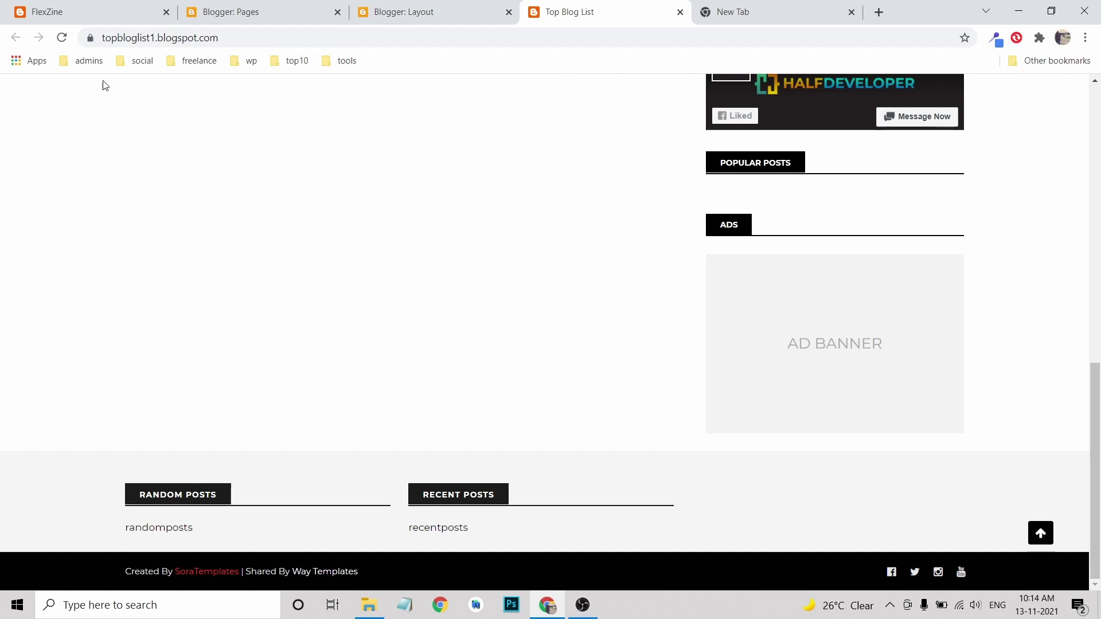
pyautogui.click(59, 35)
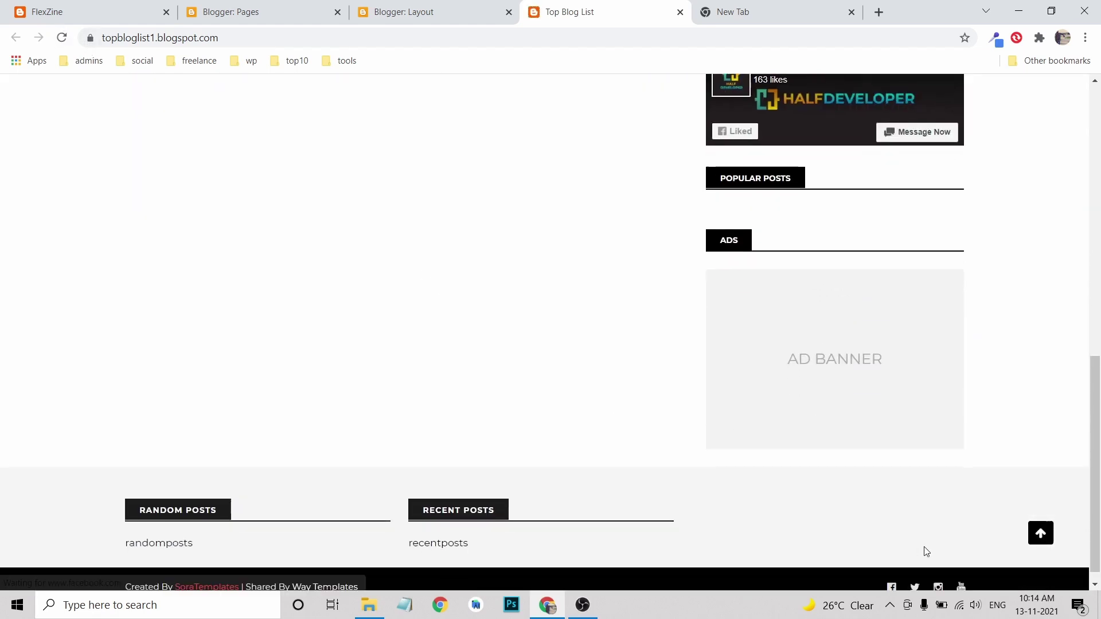
pyautogui.scroll(-1, 927, 552)
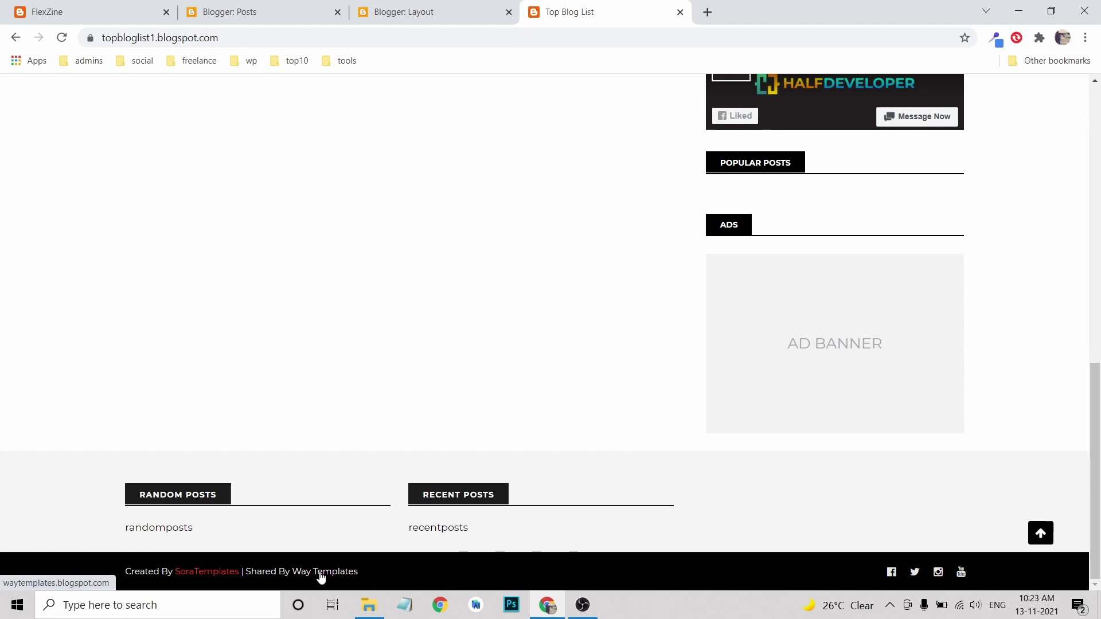
pyautogui.scroll(15, 280, 400)
pyautogui.moveTo(241, 239)
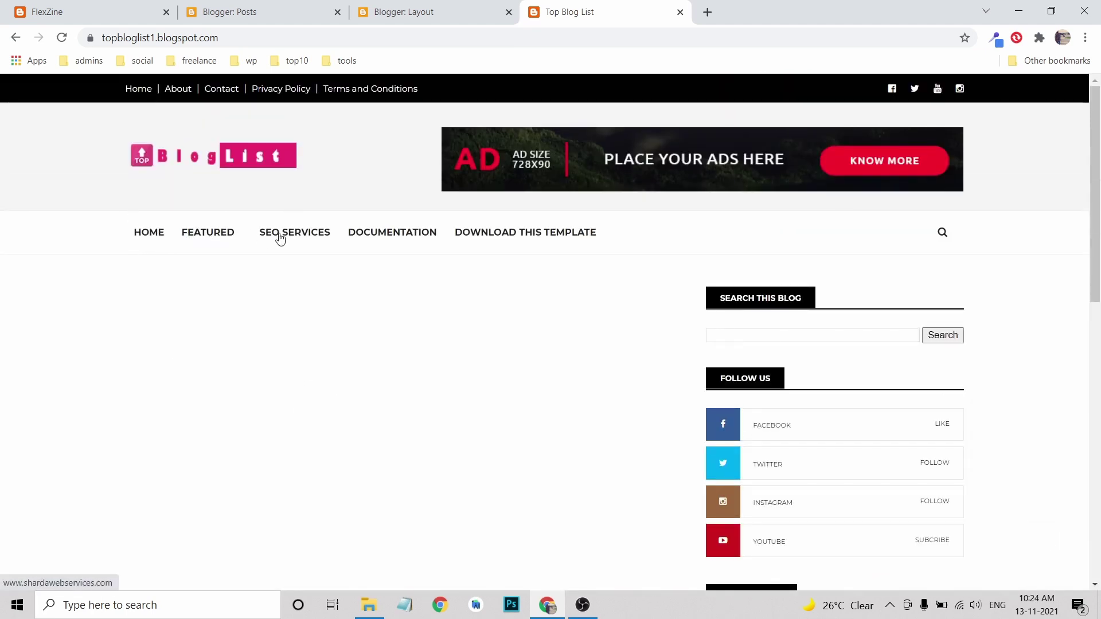
pyautogui.moveTo(189, 226)
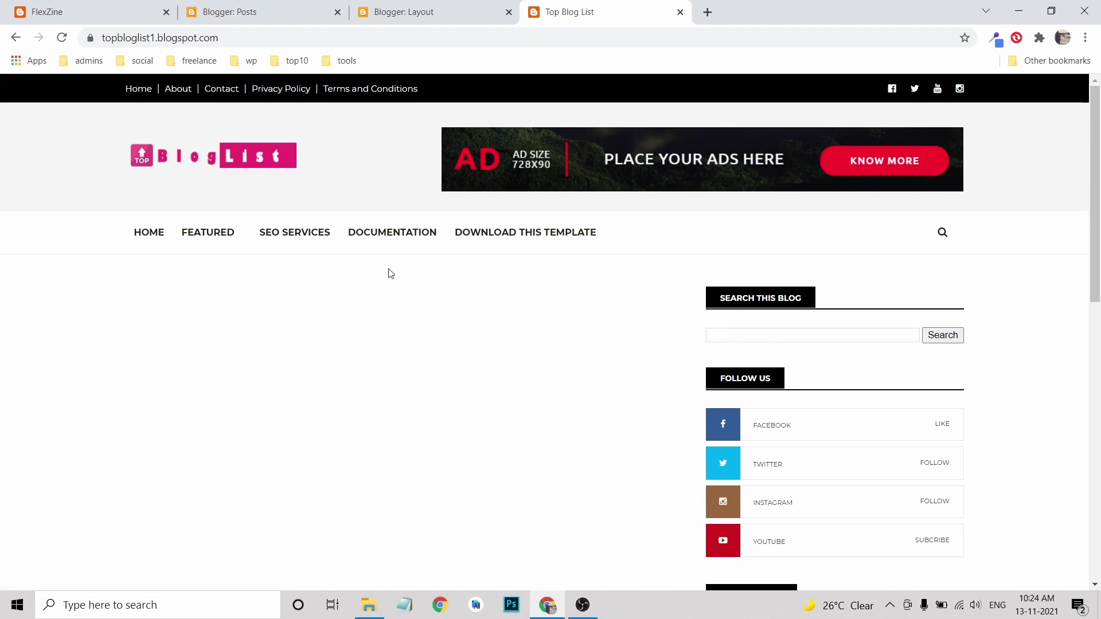
# - Open the Main Menu gadget's link list and examine its entries from Featured to Download This Template, including the underscore-prefixed dropdown items
pyautogui.click(435, 21)
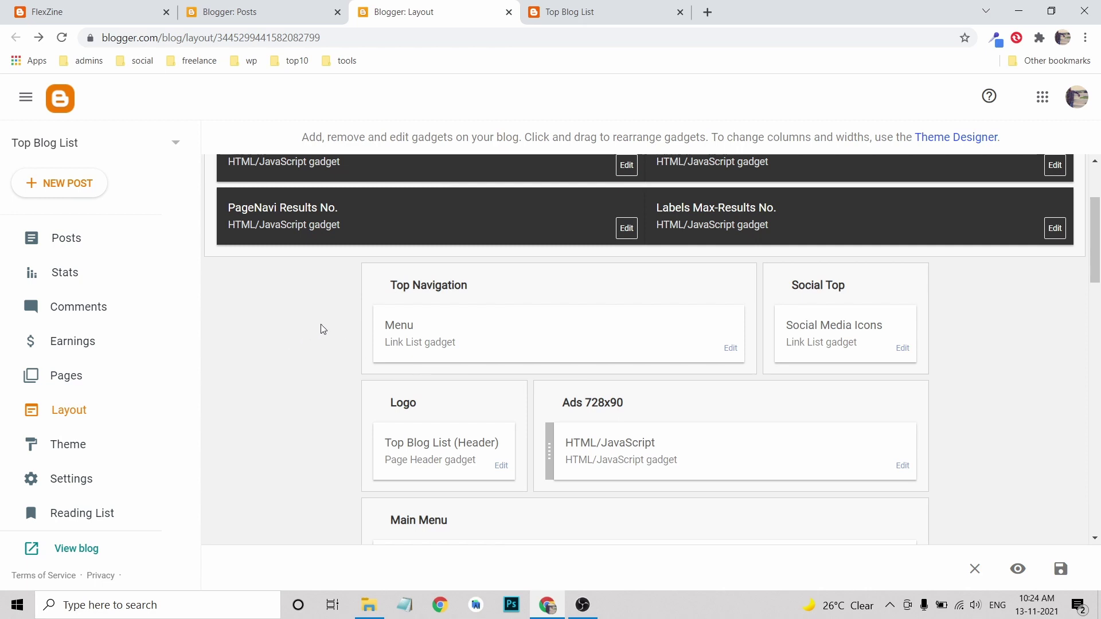
pyautogui.scroll(-4, 319, 327)
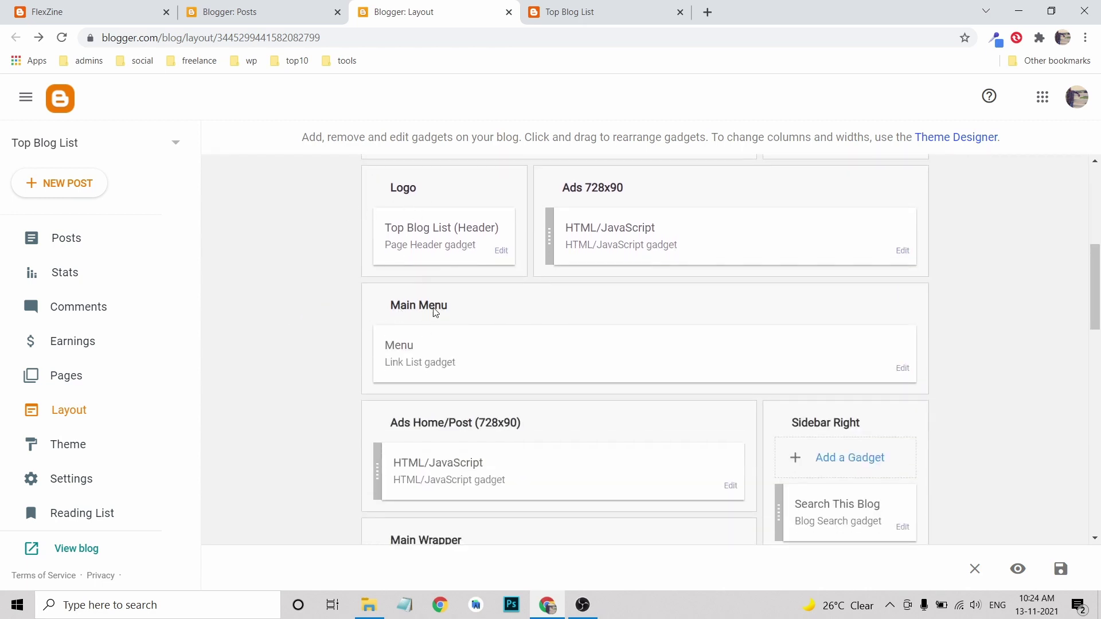
pyautogui.click(902, 370)
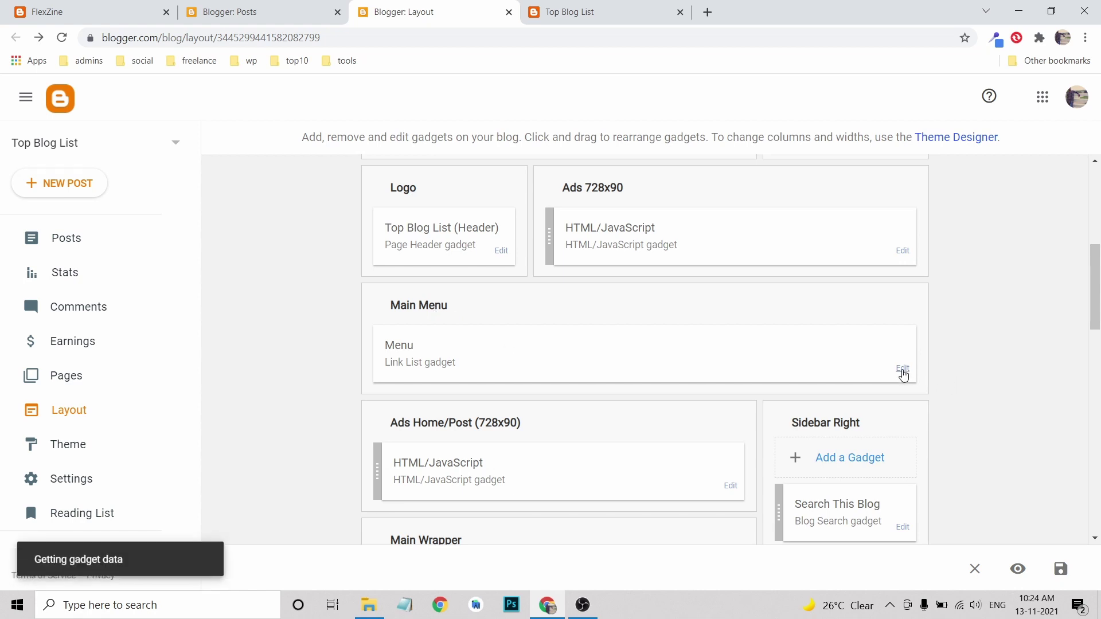
pyautogui.scroll(-3, 500, 333)
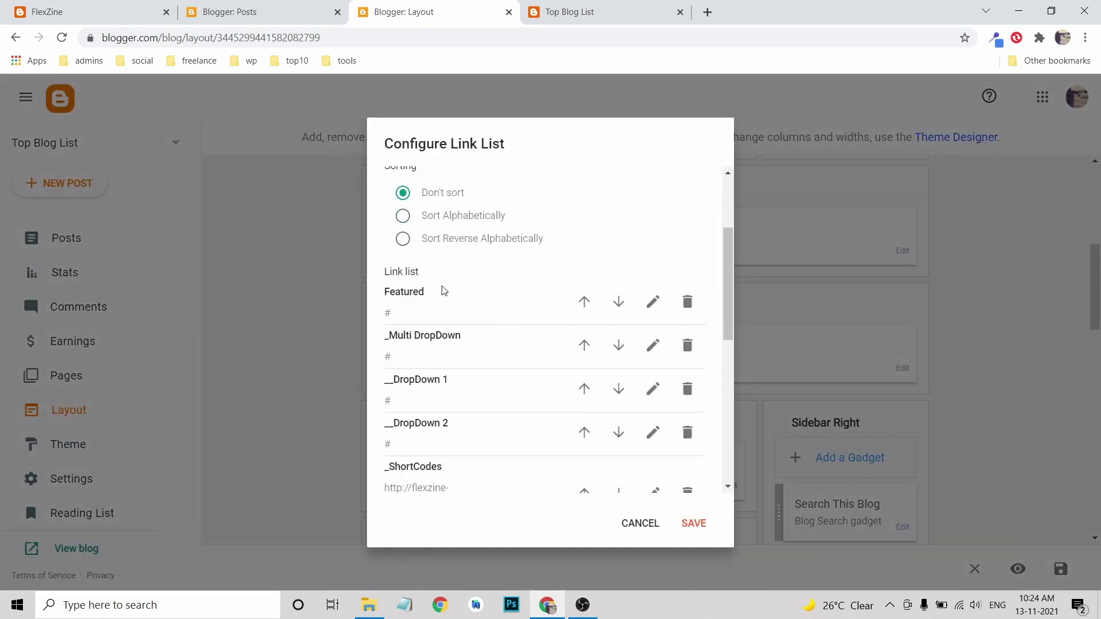
pyautogui.scroll(-6, 450, 293)
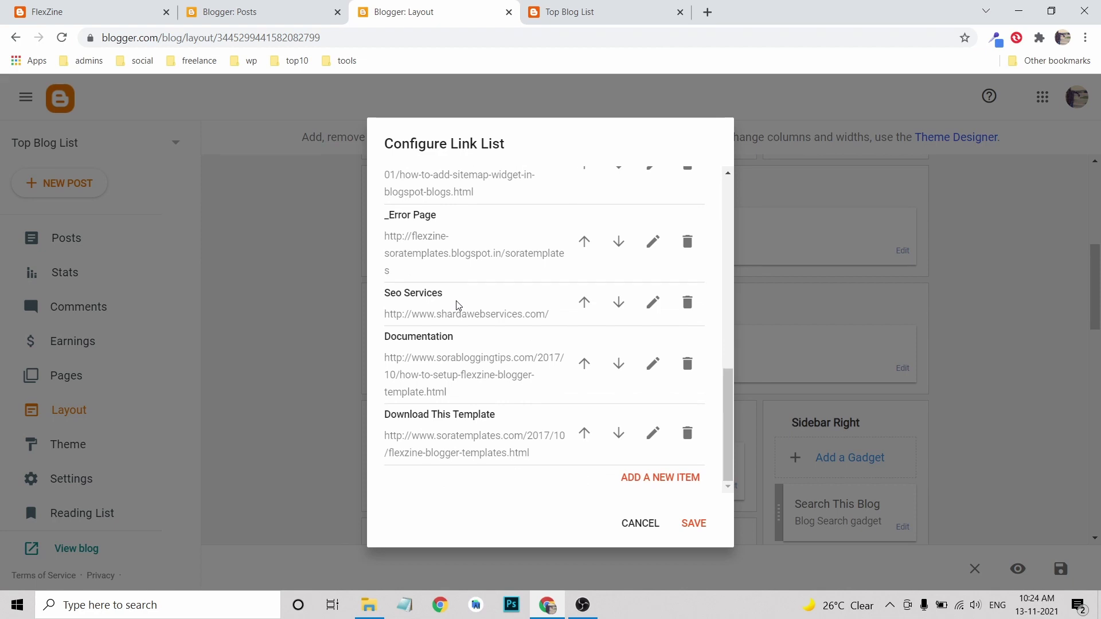
pyautogui.scroll(4, 481, 322)
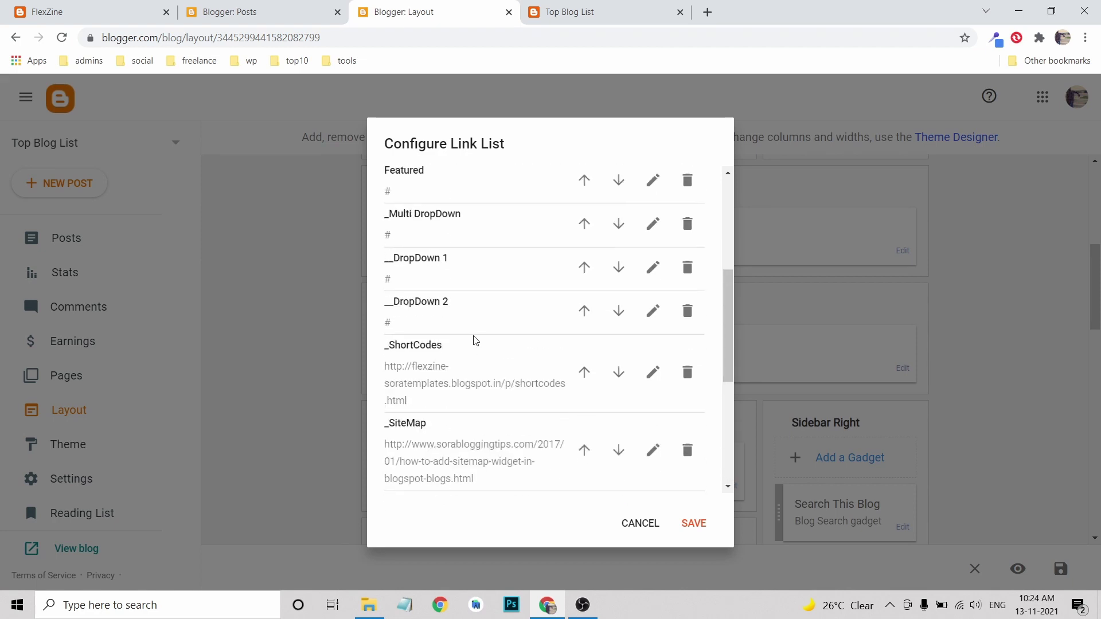
pyautogui.scroll(-4, 459, 329)
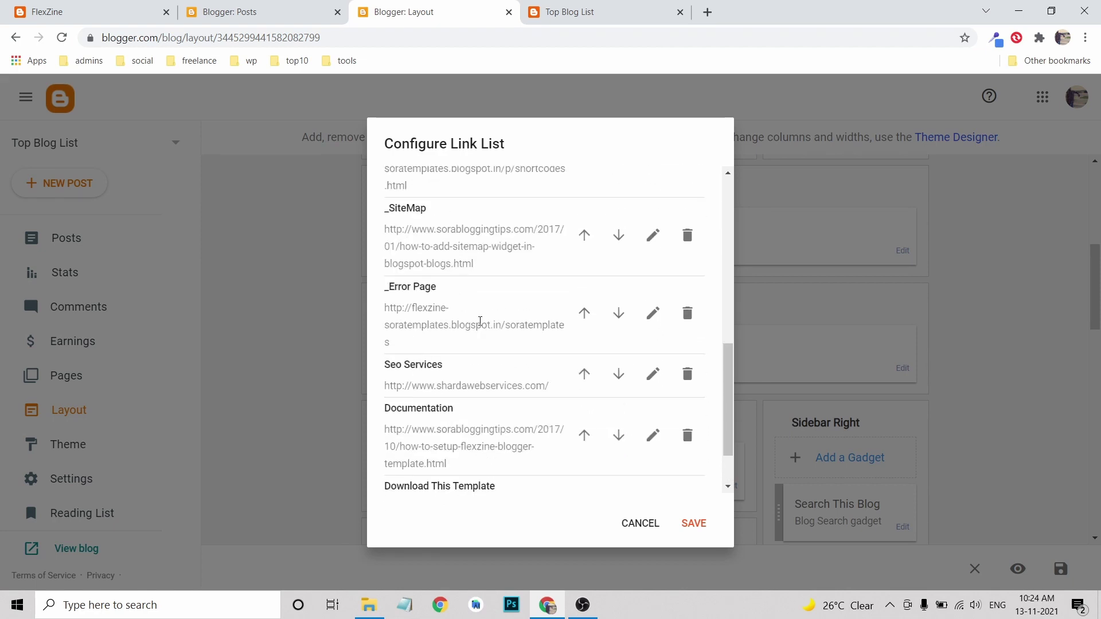
pyautogui.scroll(-2, 467, 310)
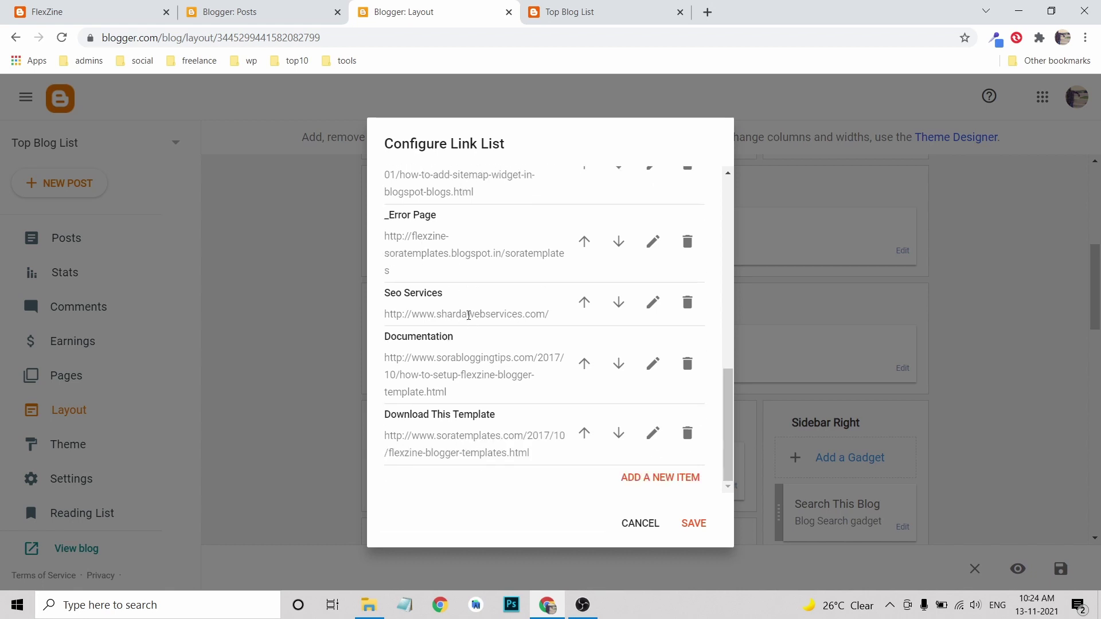
pyautogui.scroll(5, 482, 354)
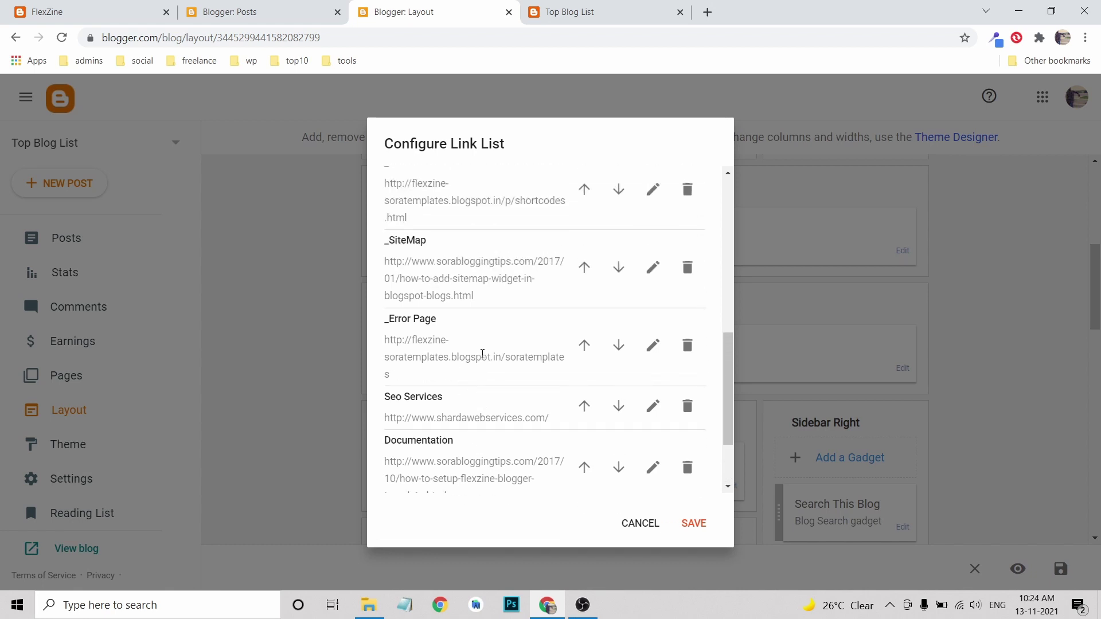
pyautogui.scroll(3, 473, 362)
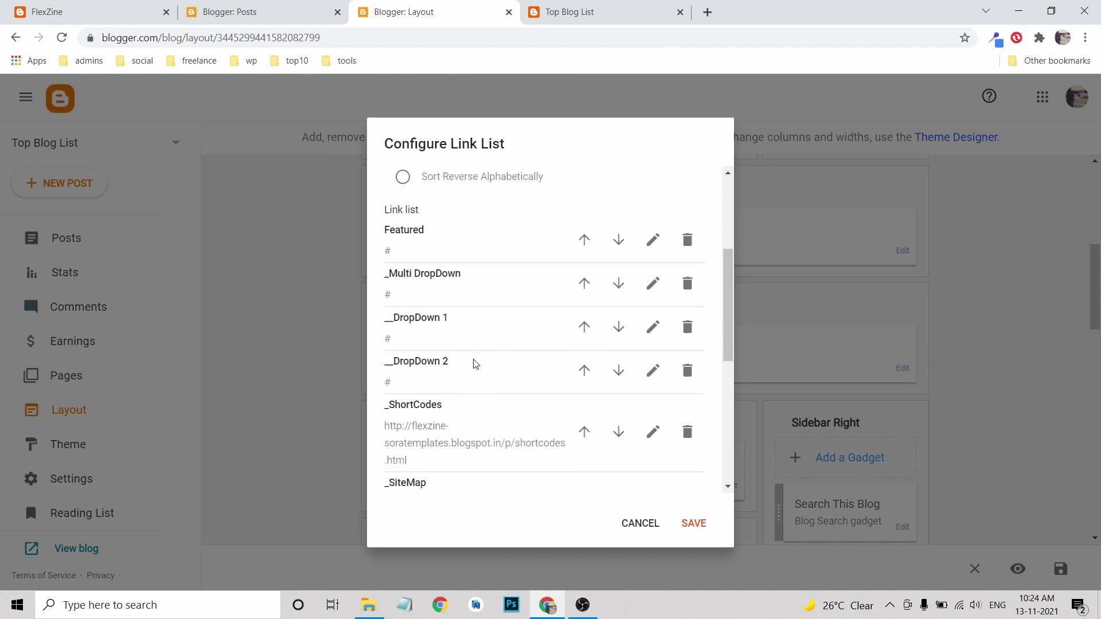
pyautogui.scroll(3, 480, 305)
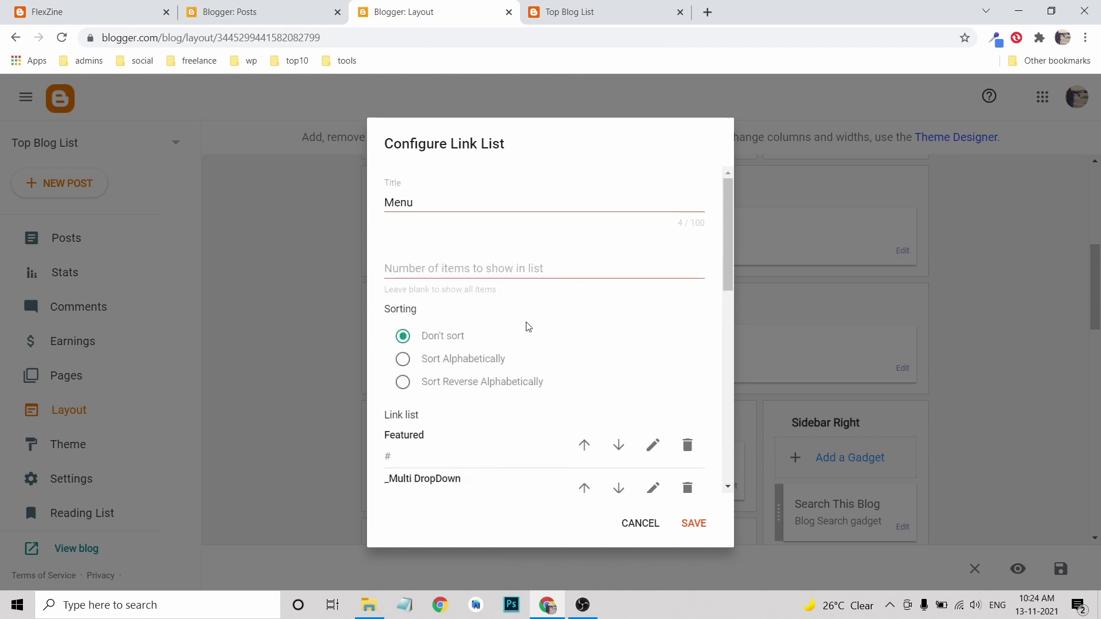
pyautogui.scroll(-3, 508, 343)
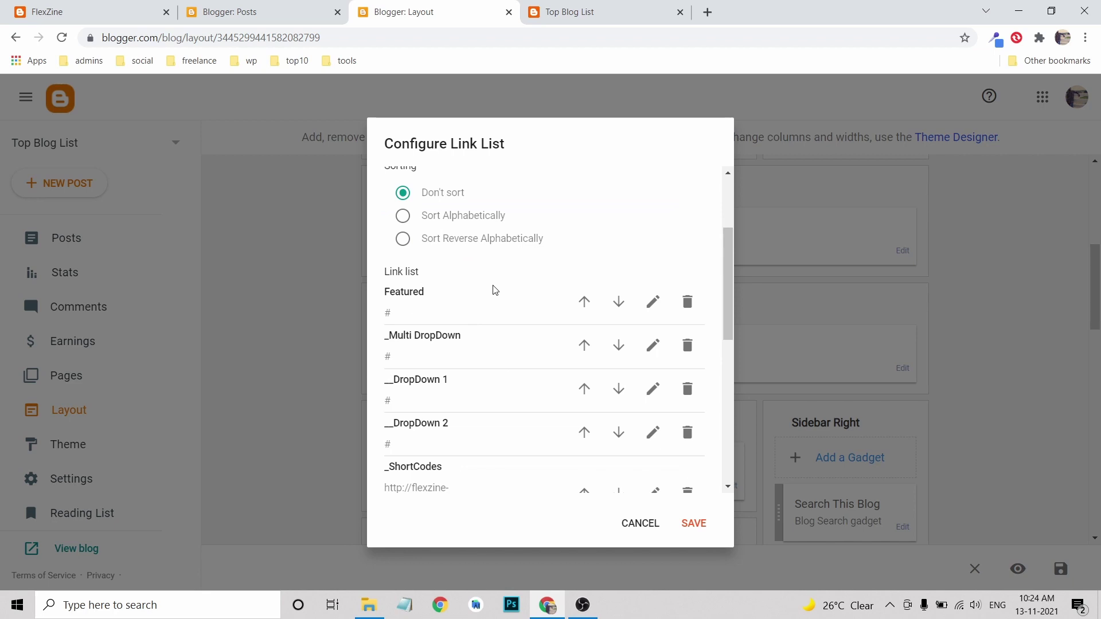
pyautogui.scroll(-3, 495, 290)
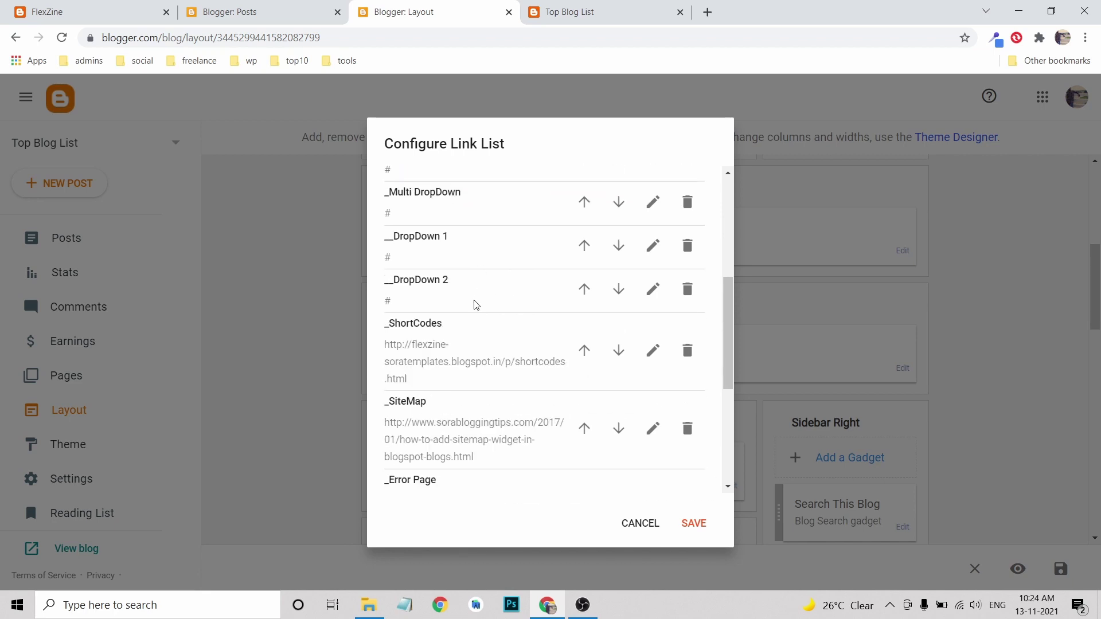
pyautogui.scroll(-1, 479, 316)
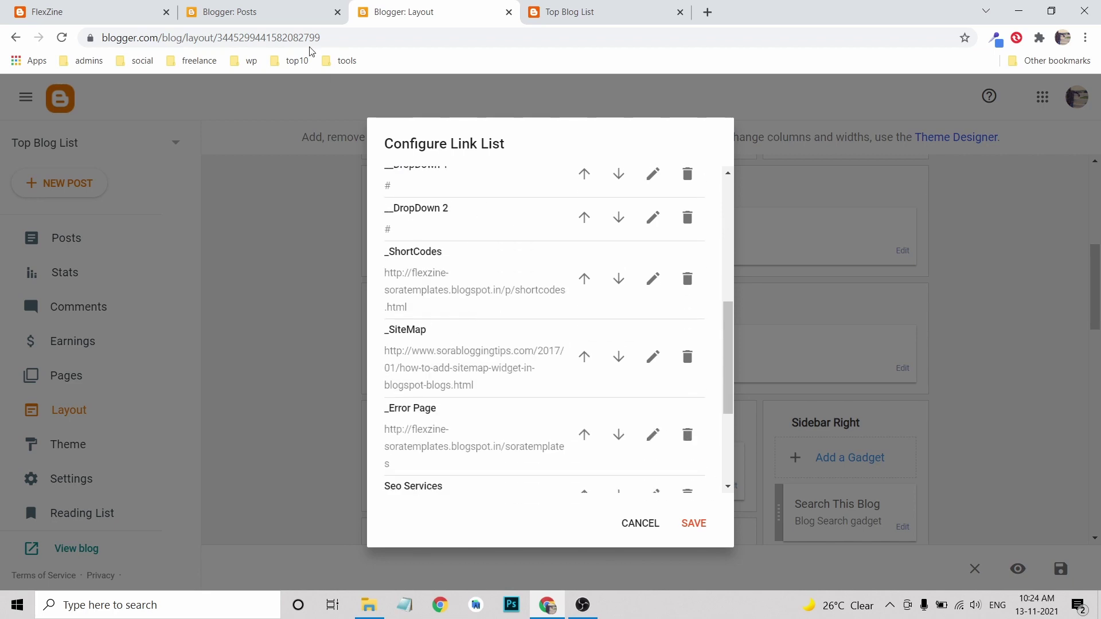
# - Compare the blog's Featured dropdown with the underscore-prefixed items in the Main Menu link list, and leave the list without saving
pyautogui.click(627, 17)
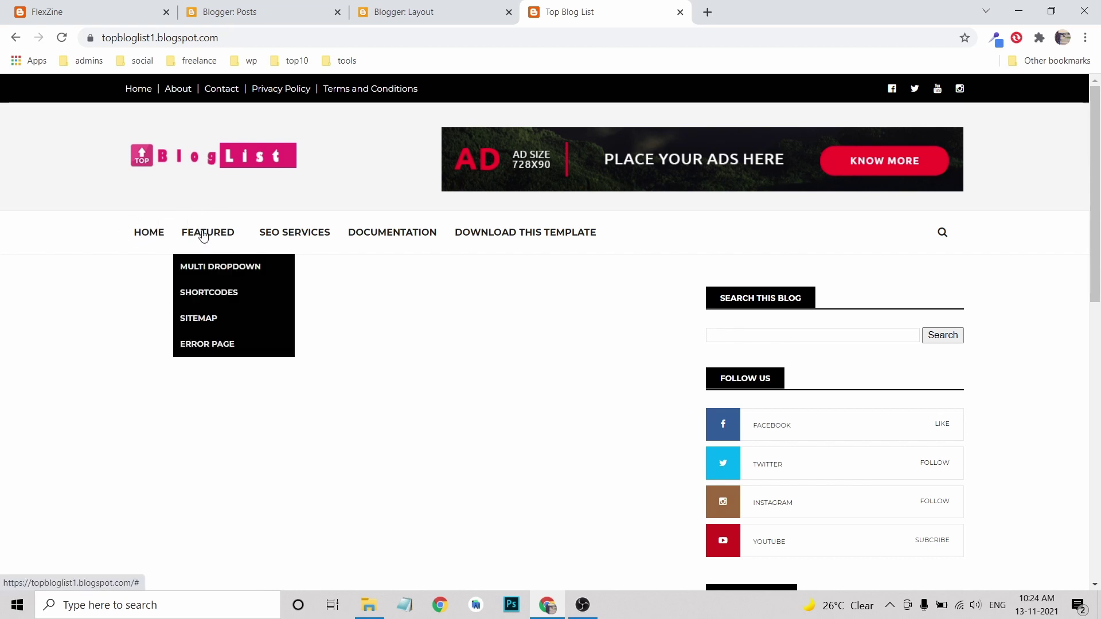
pyautogui.moveTo(196, 271)
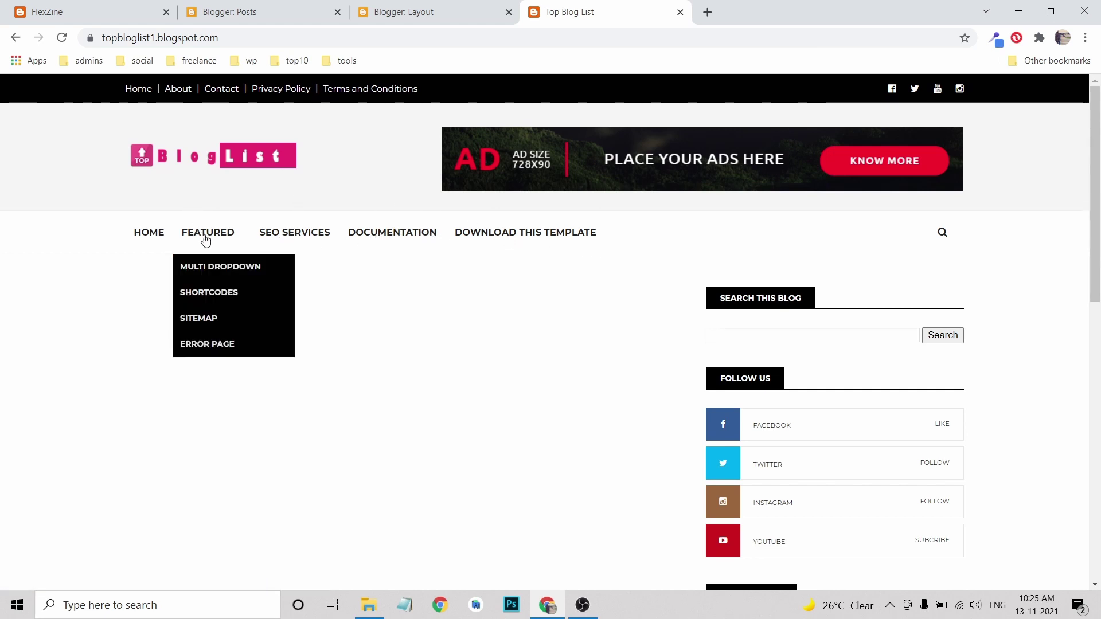
pyautogui.click(414, 13)
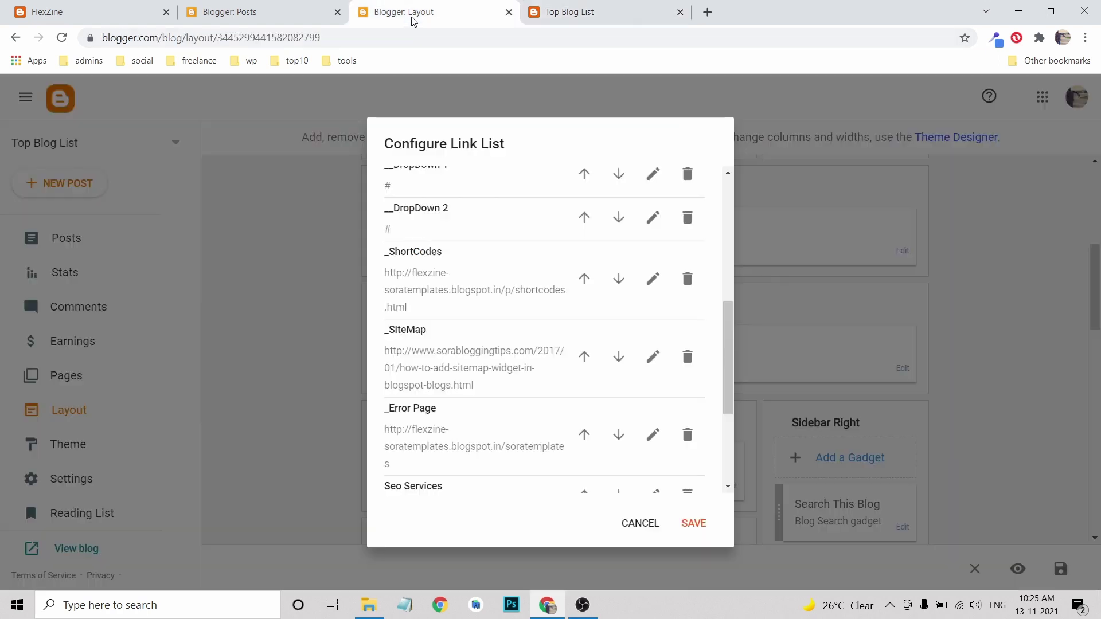
pyautogui.scroll(5, 464, 324)
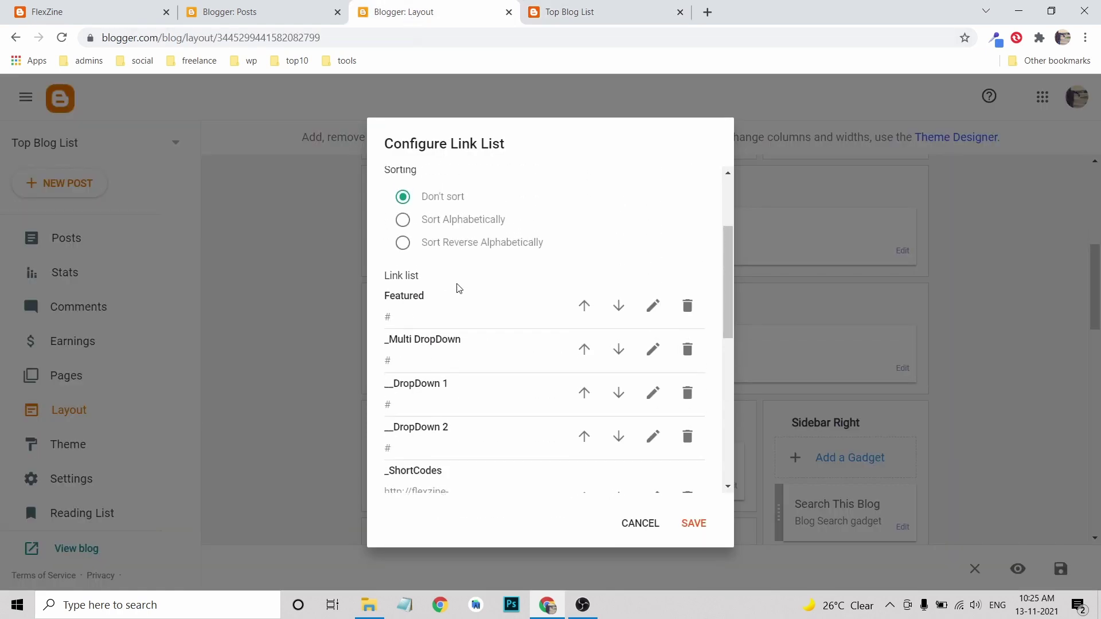
pyautogui.scroll(-1, 461, 293)
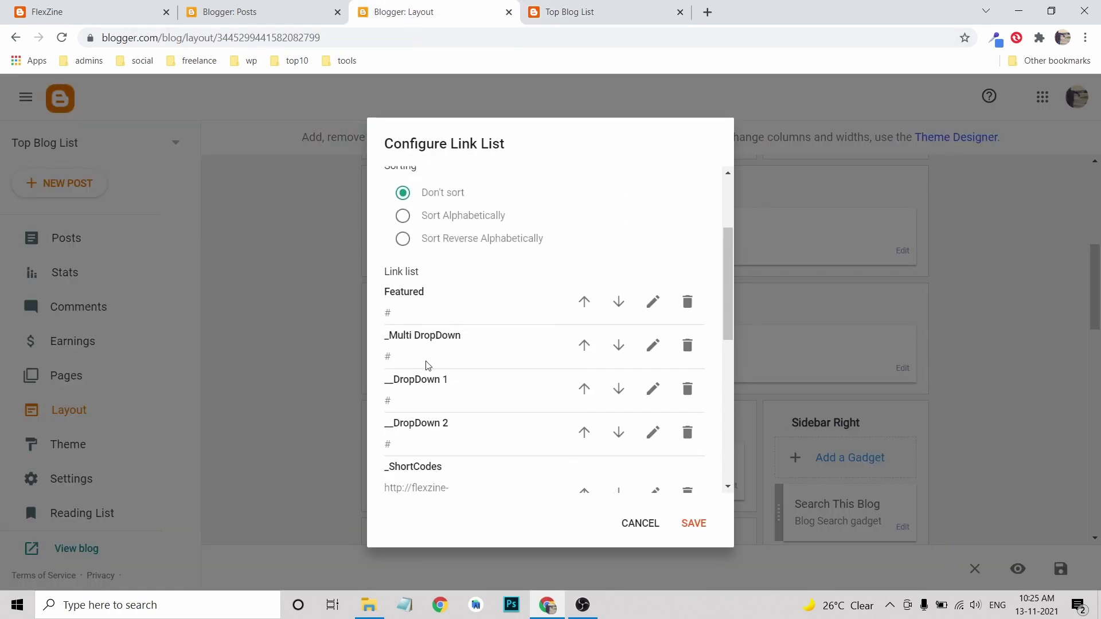
pyautogui.scroll(-3, 414, 368)
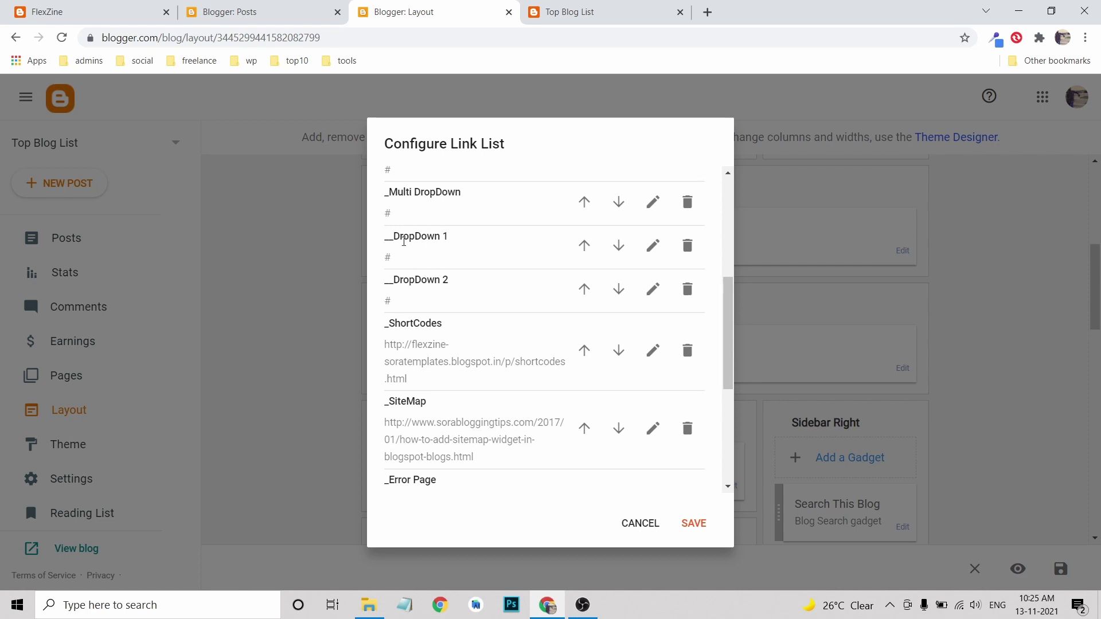
pyautogui.scroll(-4, 437, 251)
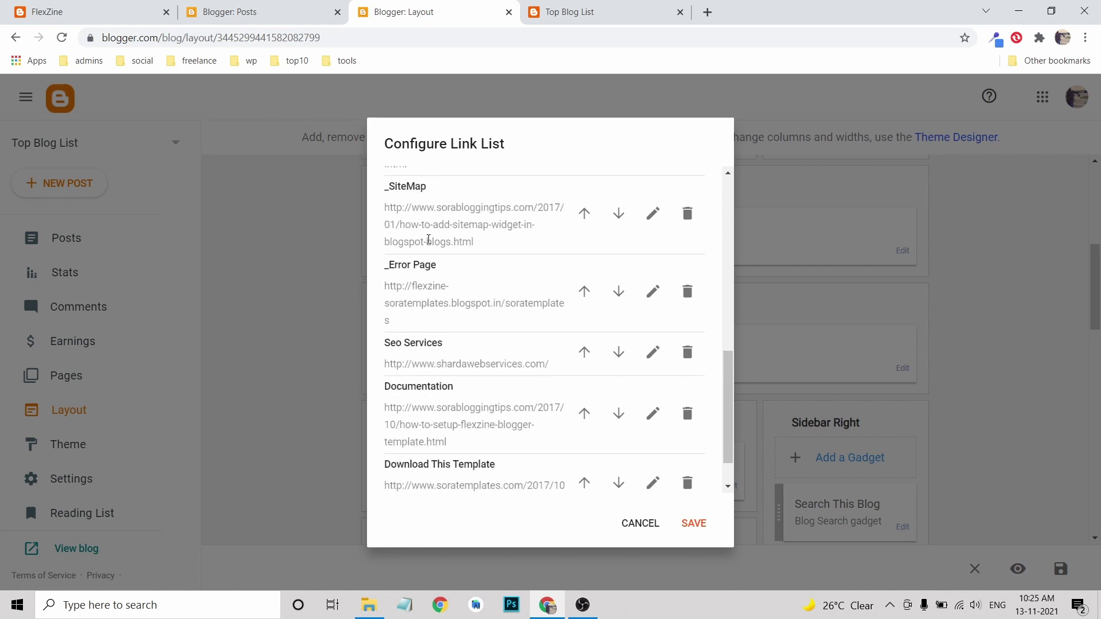
pyautogui.scroll(-1, 414, 314)
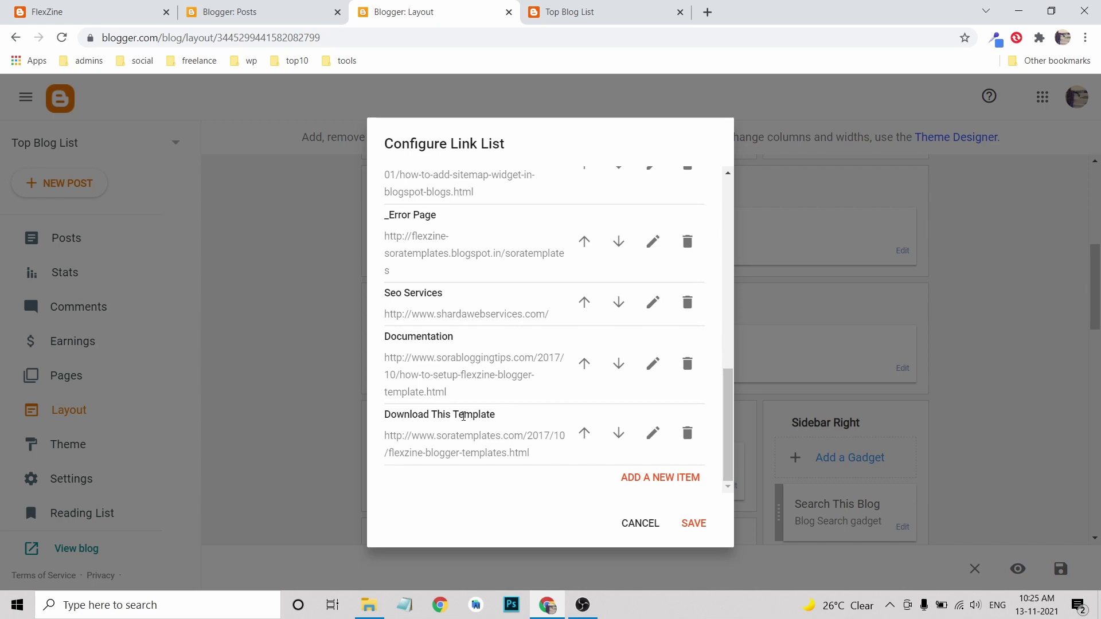
pyautogui.click(665, 533)
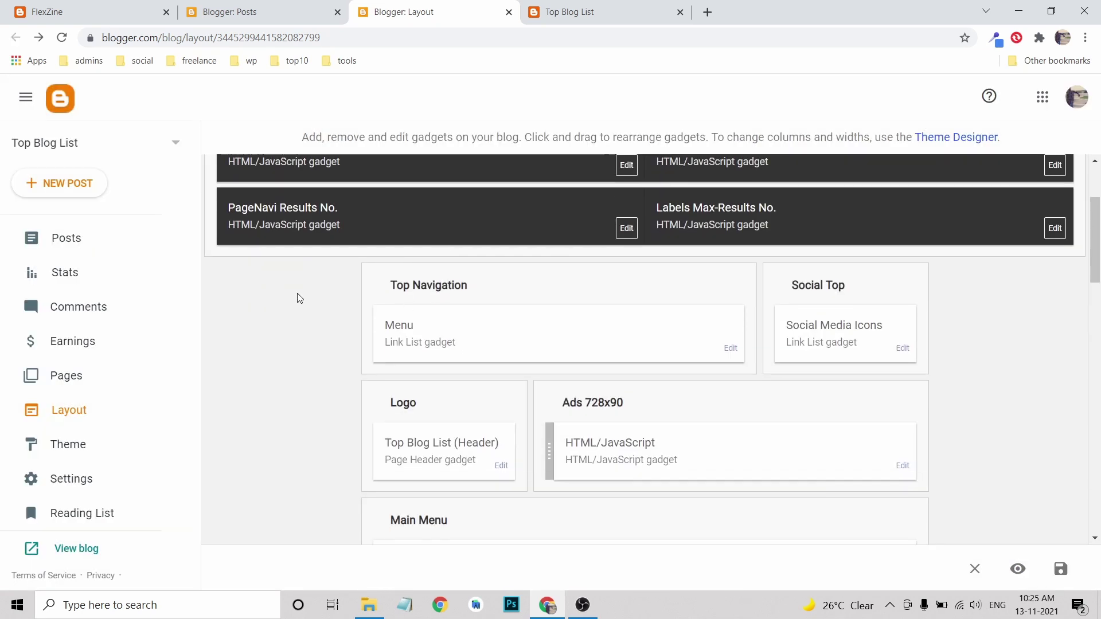
# - Create a new blog post and title it with the inshorts headline "Vicky Kaushal features in Discovery+ 'Into The Wild With Bear Grylls'"
pyautogui.click(273, 15)
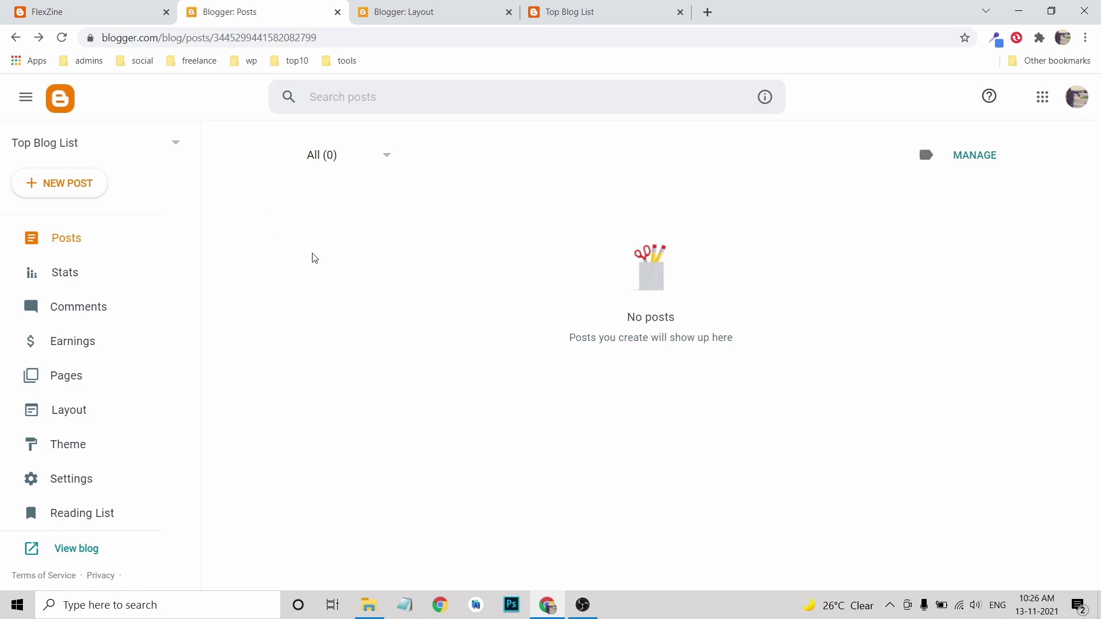
pyautogui.click(70, 188)
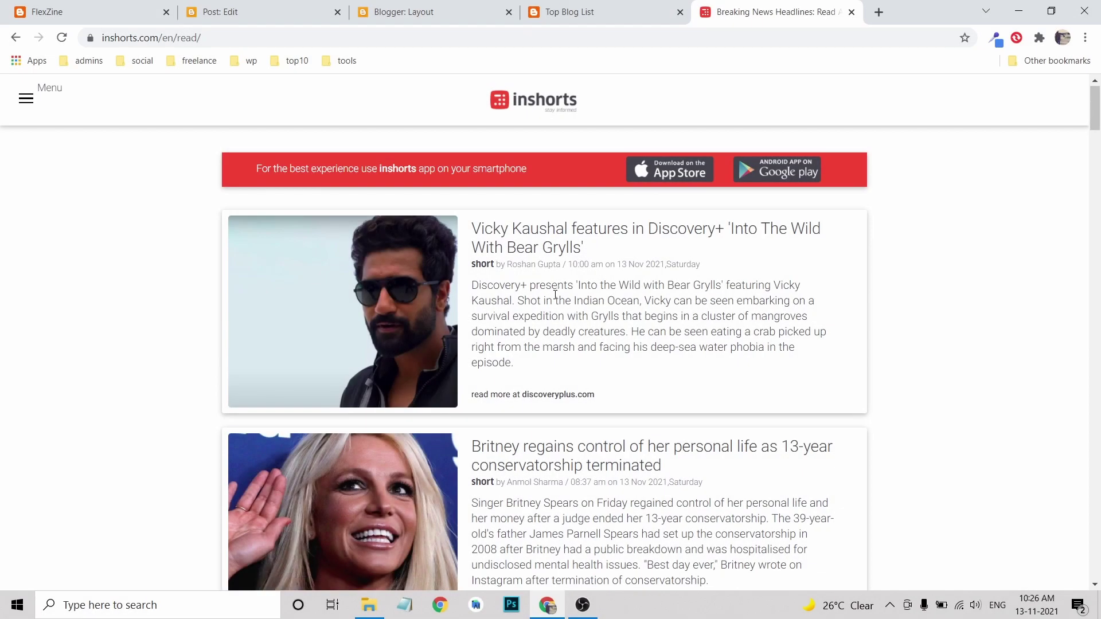
pyautogui.click(25, 99)
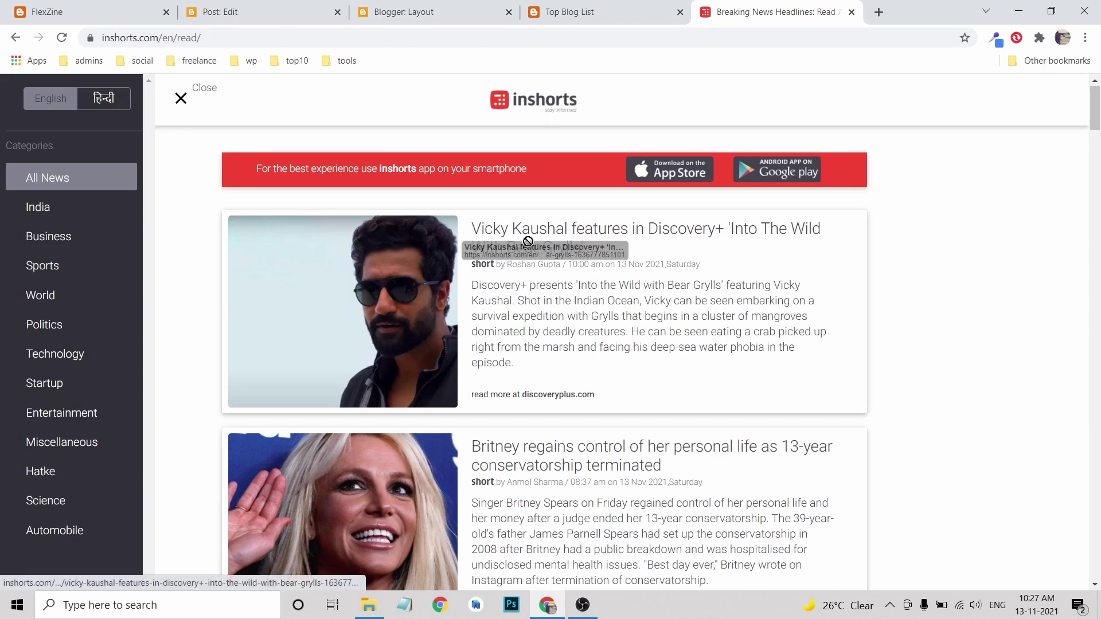
pyautogui.moveTo(585, 248); pyautogui.dragTo(469, 239)
pyautogui.hotkey('ctrl', 'c')
pyautogui.click(267, 12)
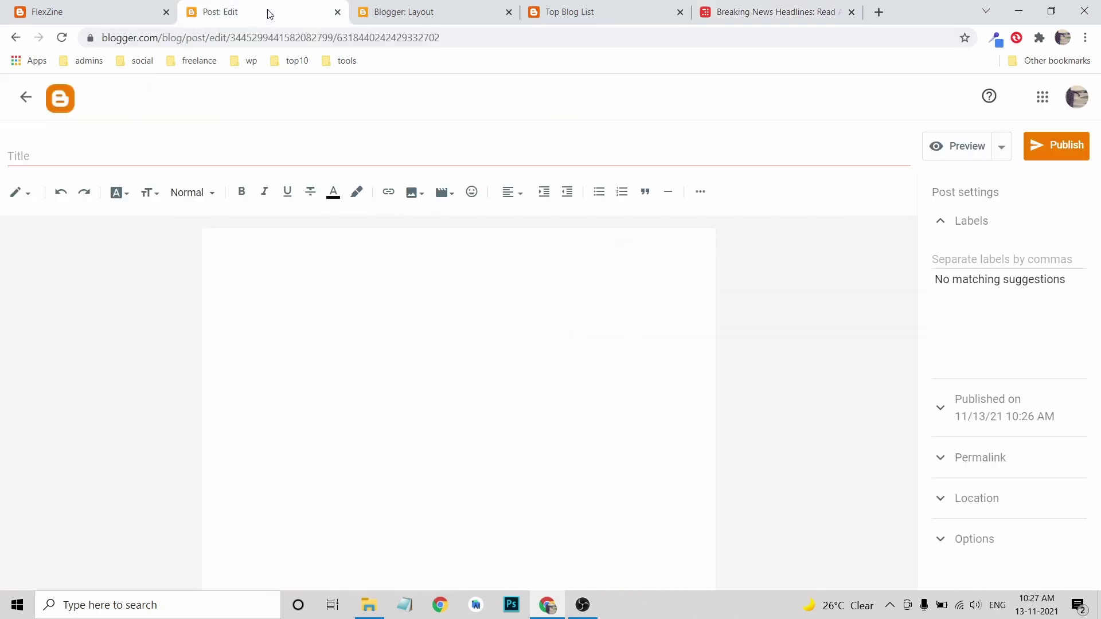
pyautogui.click(110, 160)
pyautogui.hotkey('ctrl', 'v')
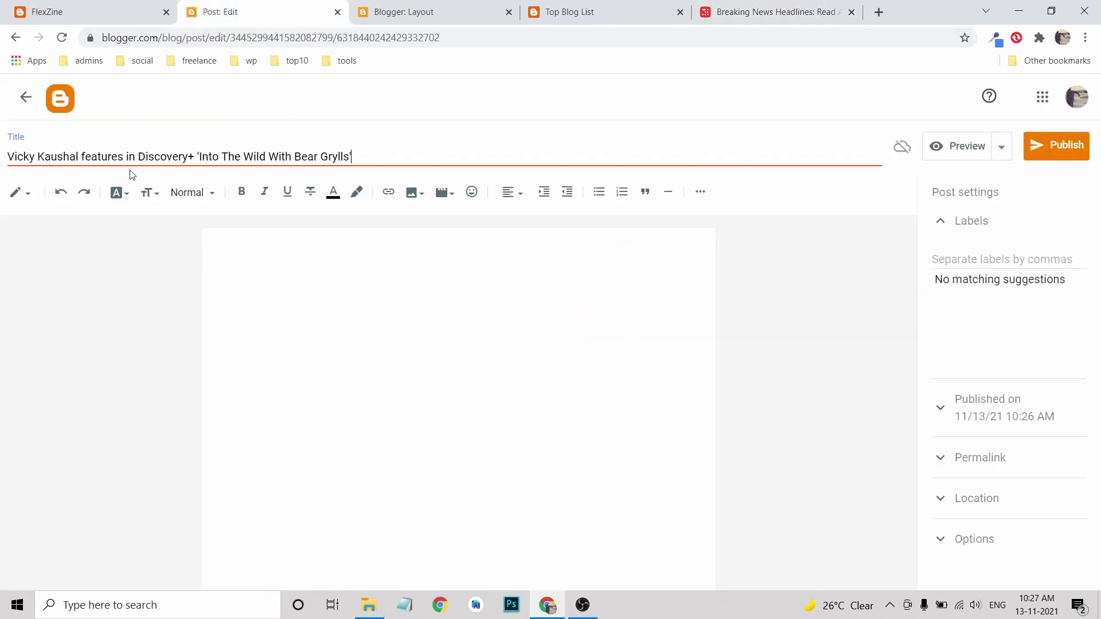
# - Copy the Vicky Kaushal article's paragraph from inshorts into the post body and remove the space before its first word
pyautogui.click(391, 283)
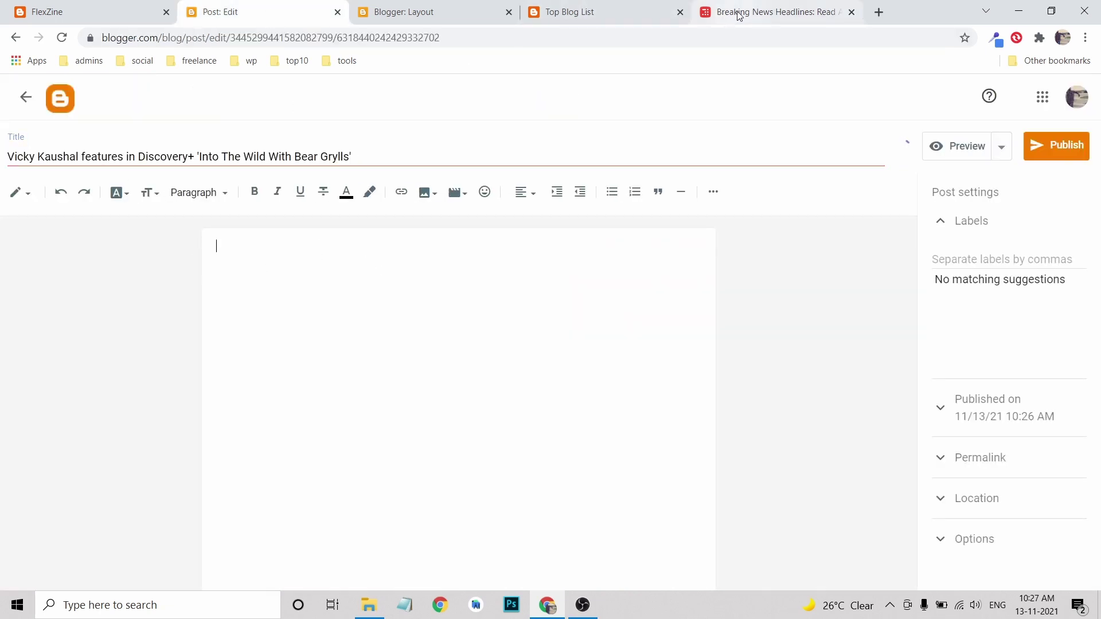
pyautogui.click(756, 12)
pyautogui.moveTo(524, 300); pyautogui.dragTo(569, 362)
pyautogui.hotkey('ctrl', 'c')
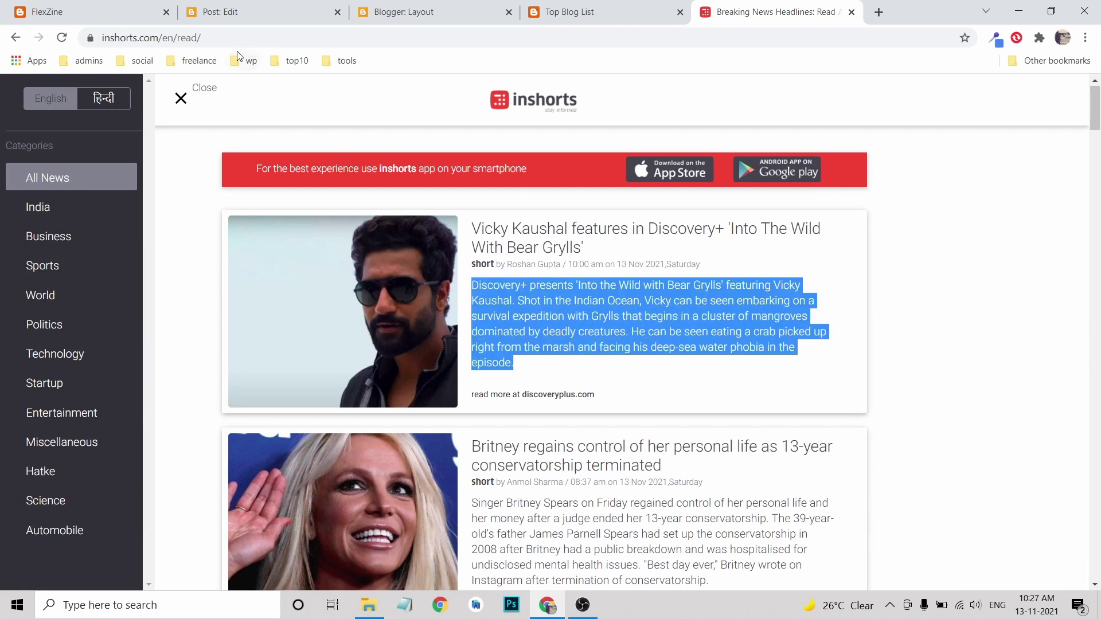
pyautogui.click(247, 12)
pyautogui.hotkey('ctrl', 'v')
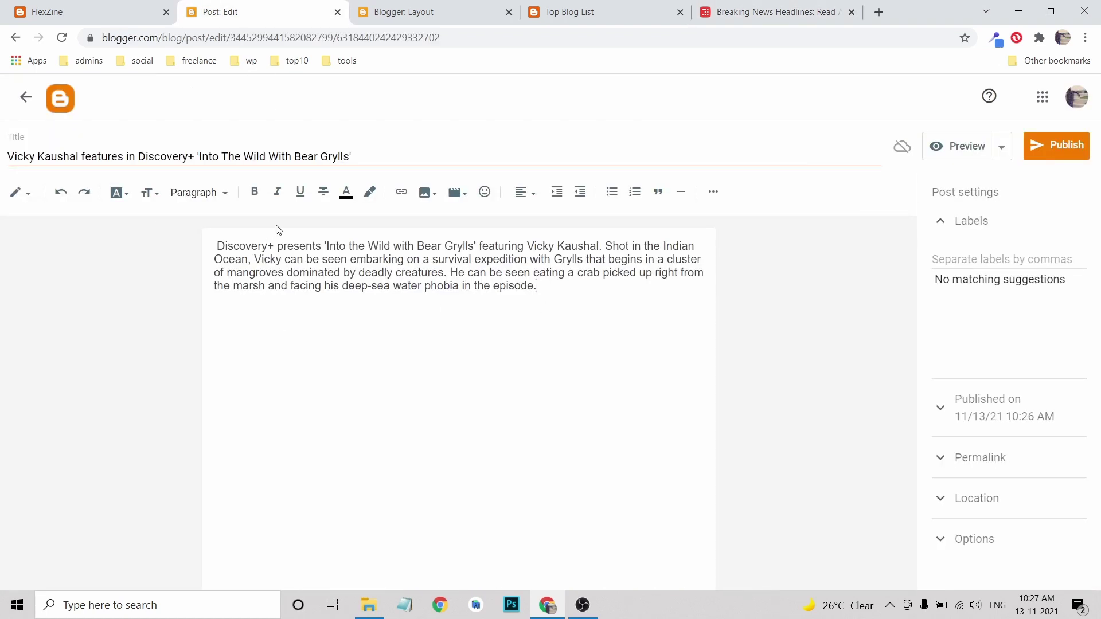
pyautogui.click(218, 247)
pyautogui.press('BackSpace')
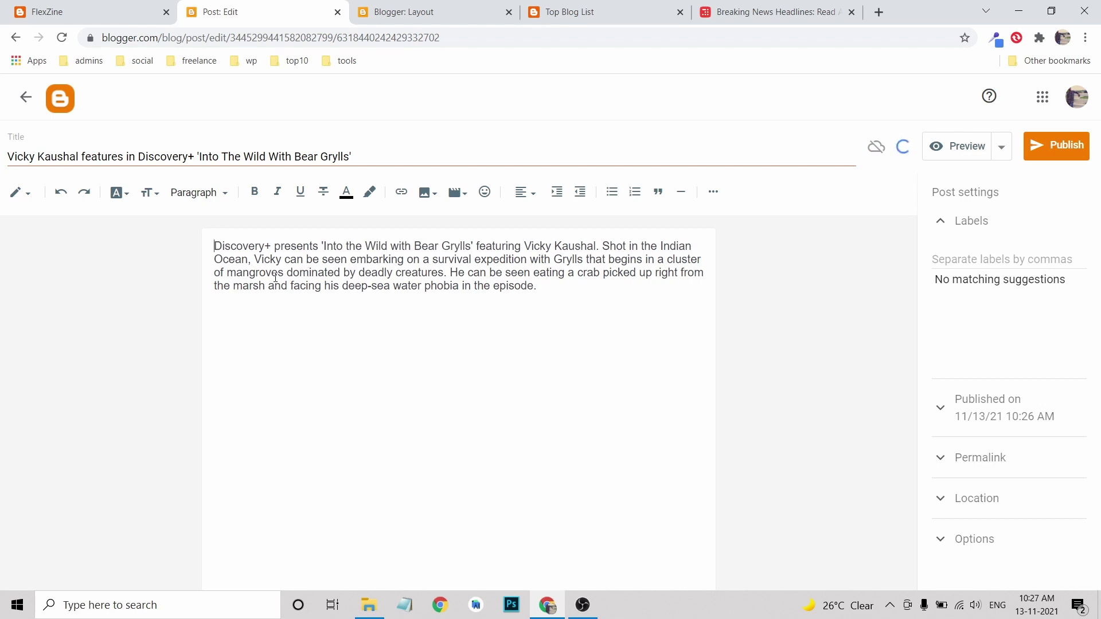
# - Review the news categories and articles on inshorts and the main menu on the blog's homepage
pyautogui.click(774, 12)
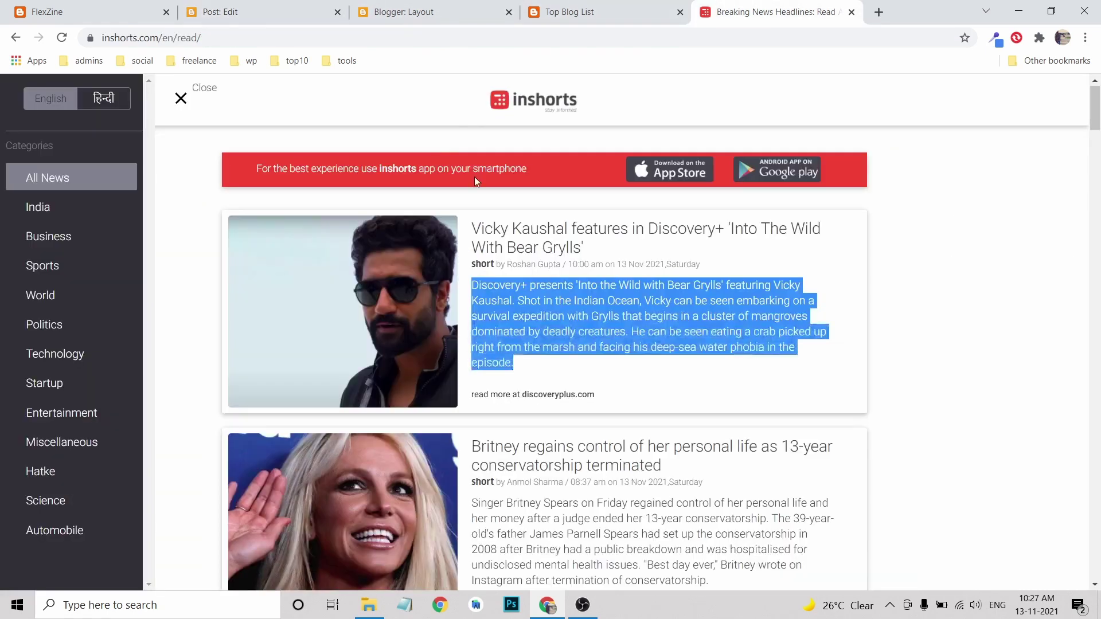
pyautogui.click(650, 243)
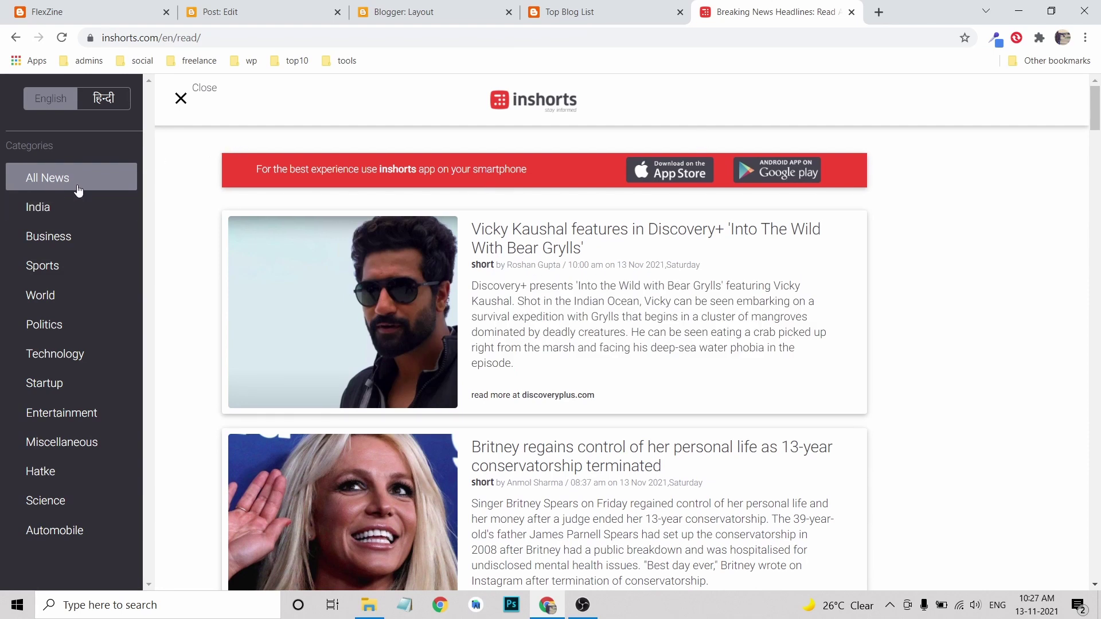
pyautogui.scroll(-5, 559, 323)
pyautogui.scroll(5, 559, 323)
pyautogui.click(610, 17)
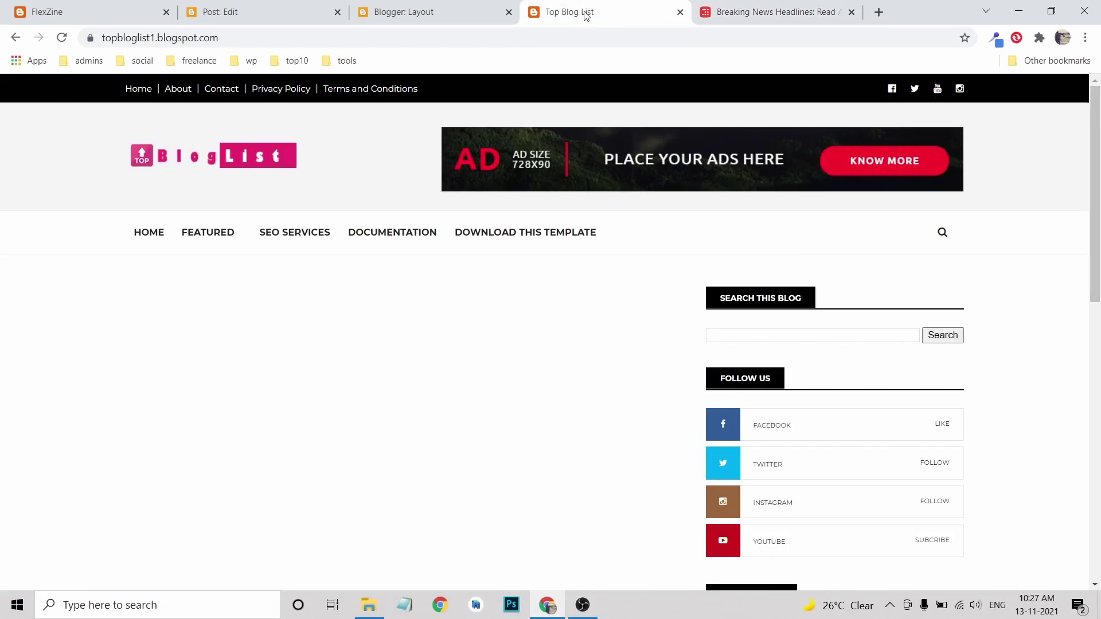
# - Add the label Entertainment to the Vicky Kaushal post
pyautogui.click(401, 14)
pyautogui.click(298, 20)
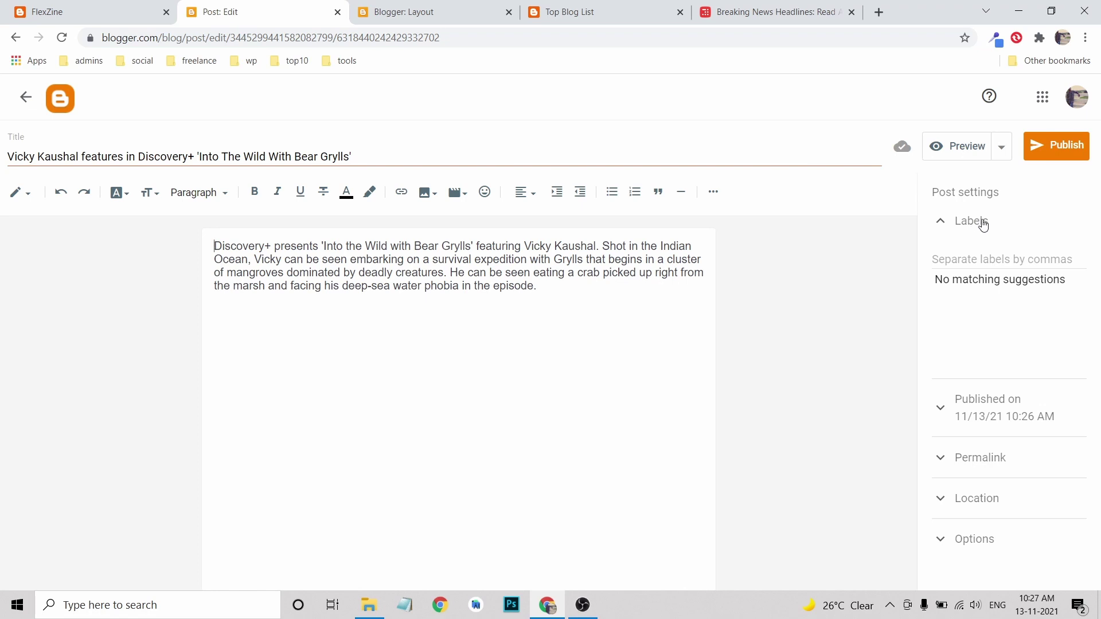
pyautogui.click(987, 257)
pyautogui.write('E')
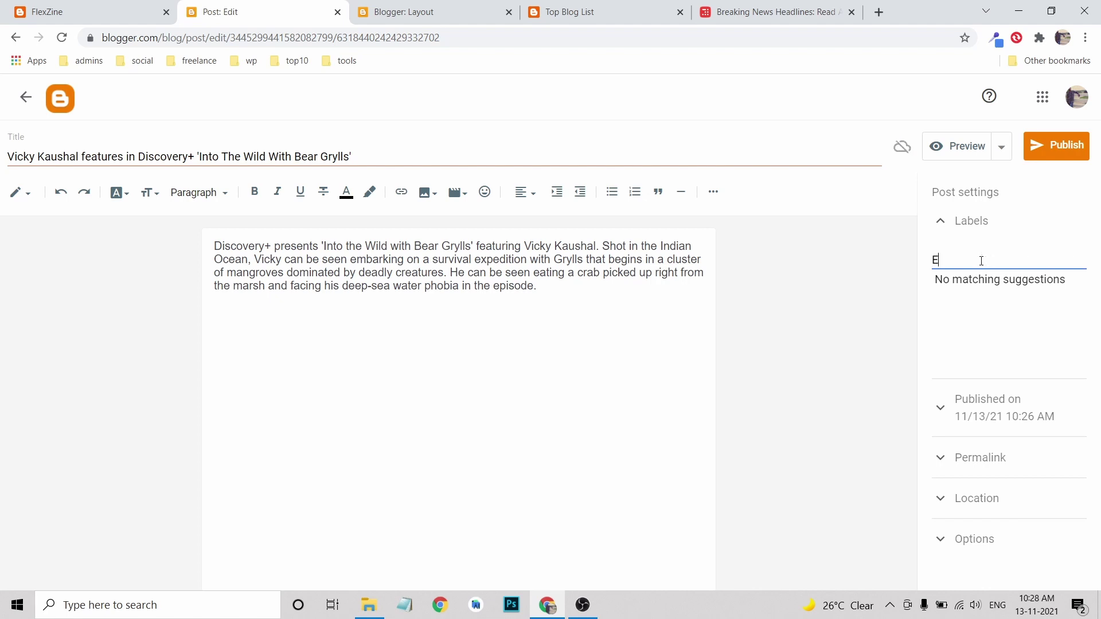
pyautogui.write('ntertainment')
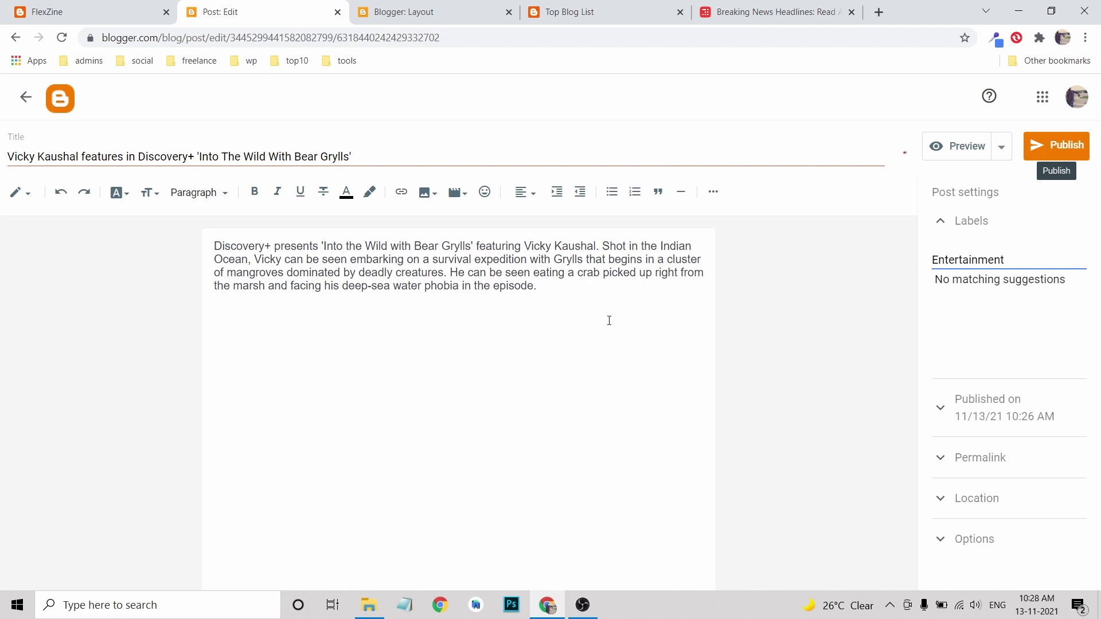
pyautogui.click(582, 290)
# - Search Google Images for vicky kaushal in a new tab and open the filmfare.com portrait with the dotted background
pyautogui.click(747, 17)
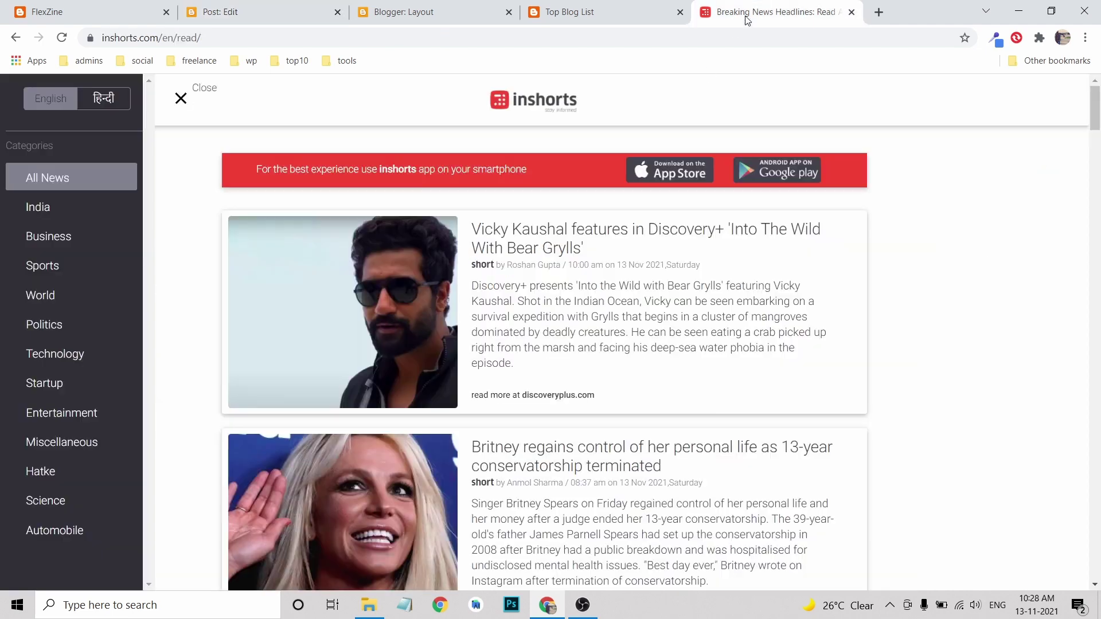
pyautogui.click(878, 12)
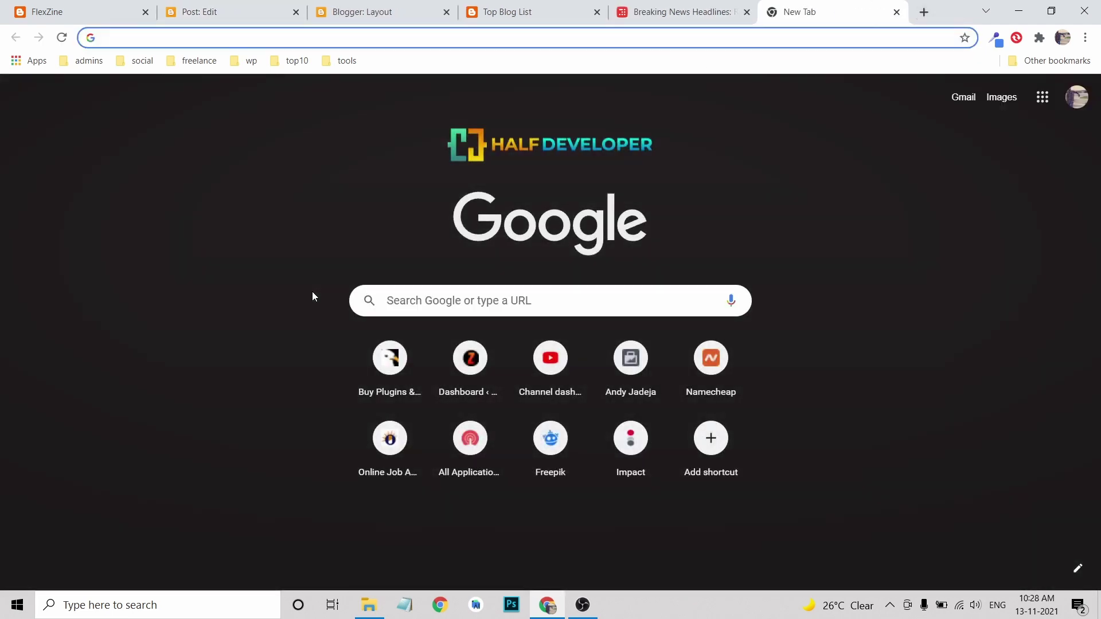
pyautogui.write('vicky')
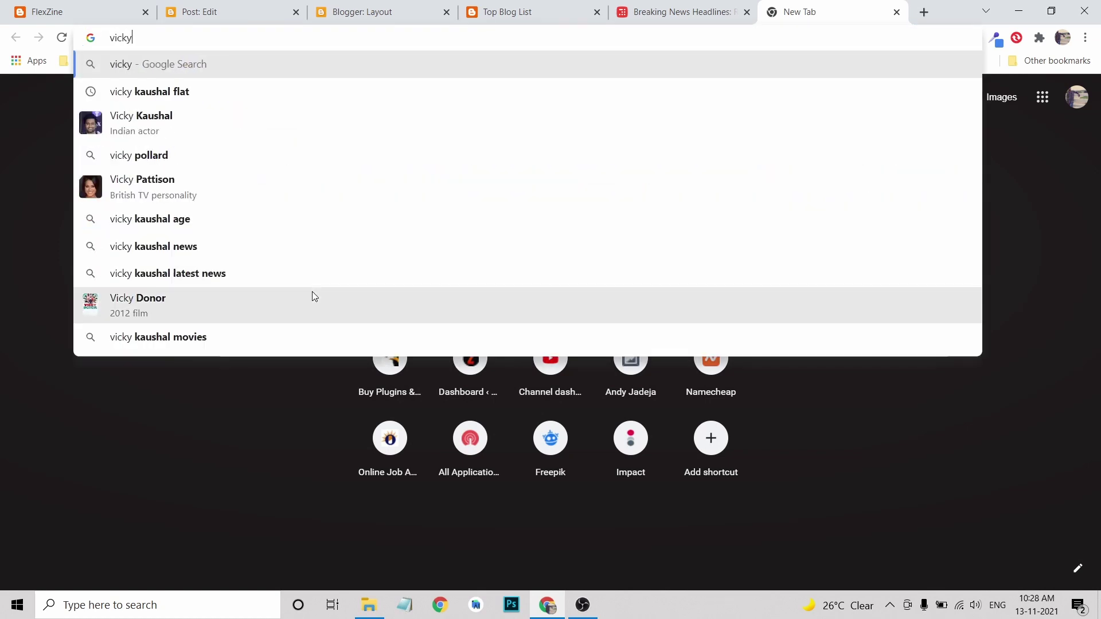
pyautogui.press('Down')
pyautogui.press('Down')
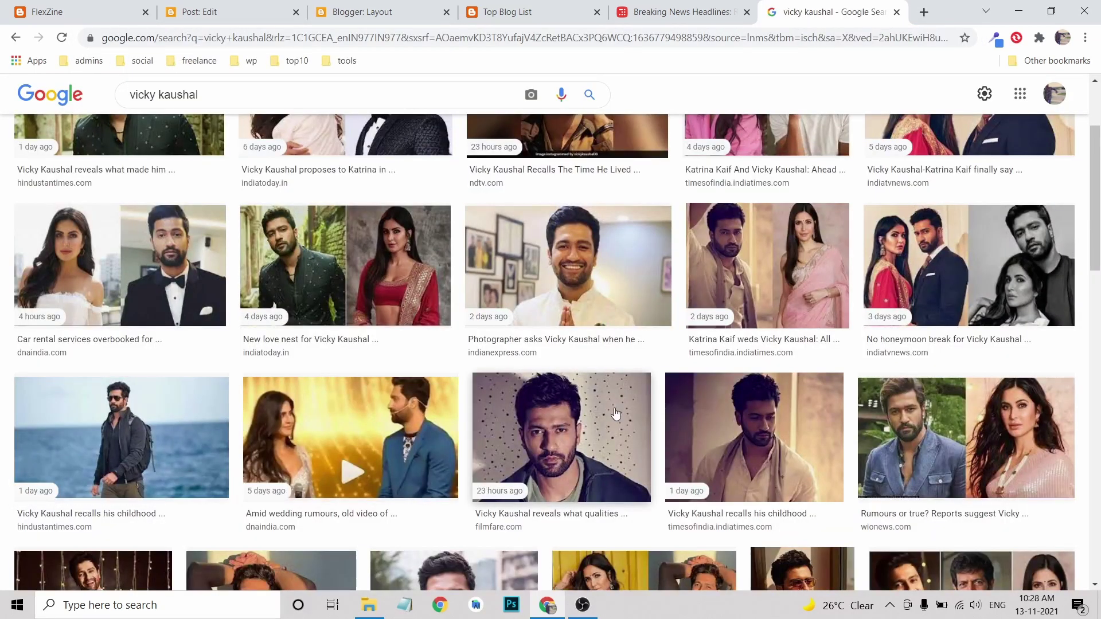
pyautogui.click(615, 413)
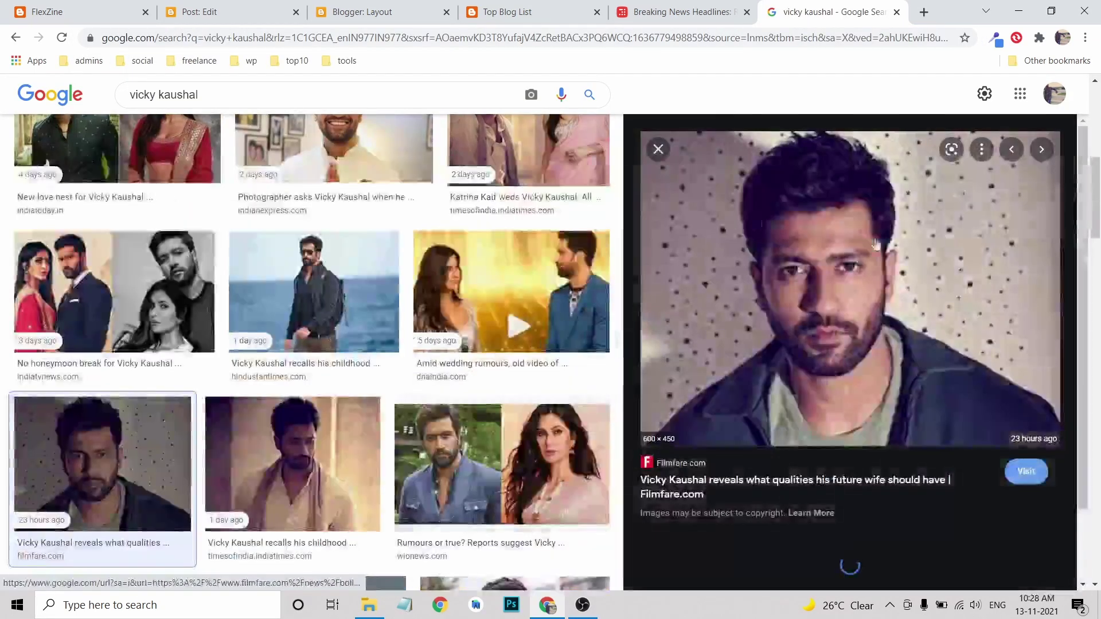
pyautogui.rightClick(834, 216)
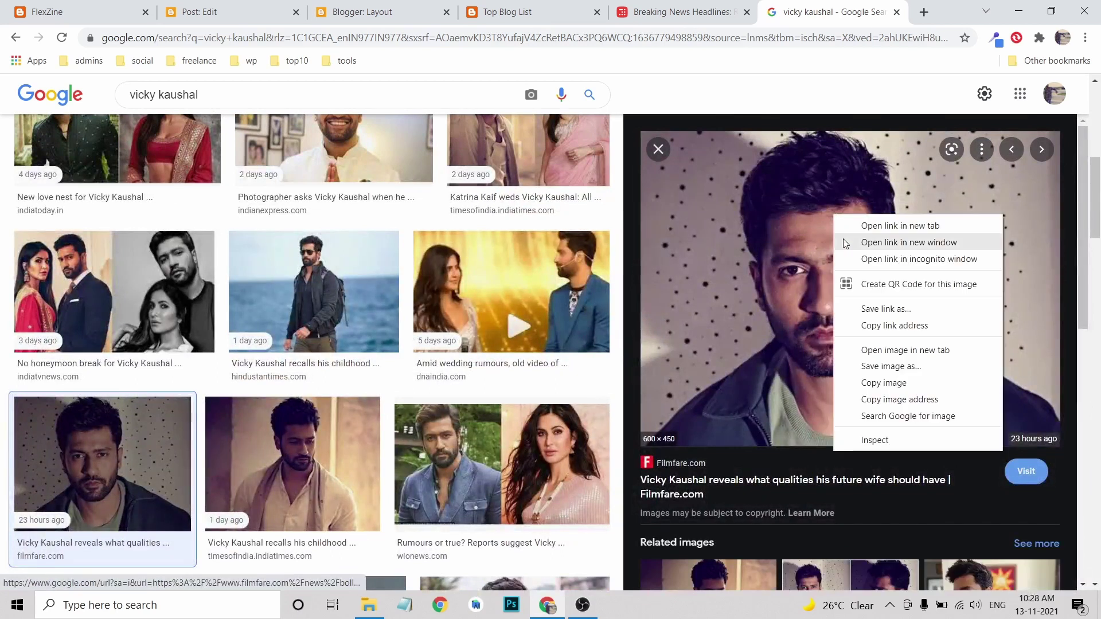
pyautogui.click(883, 366)
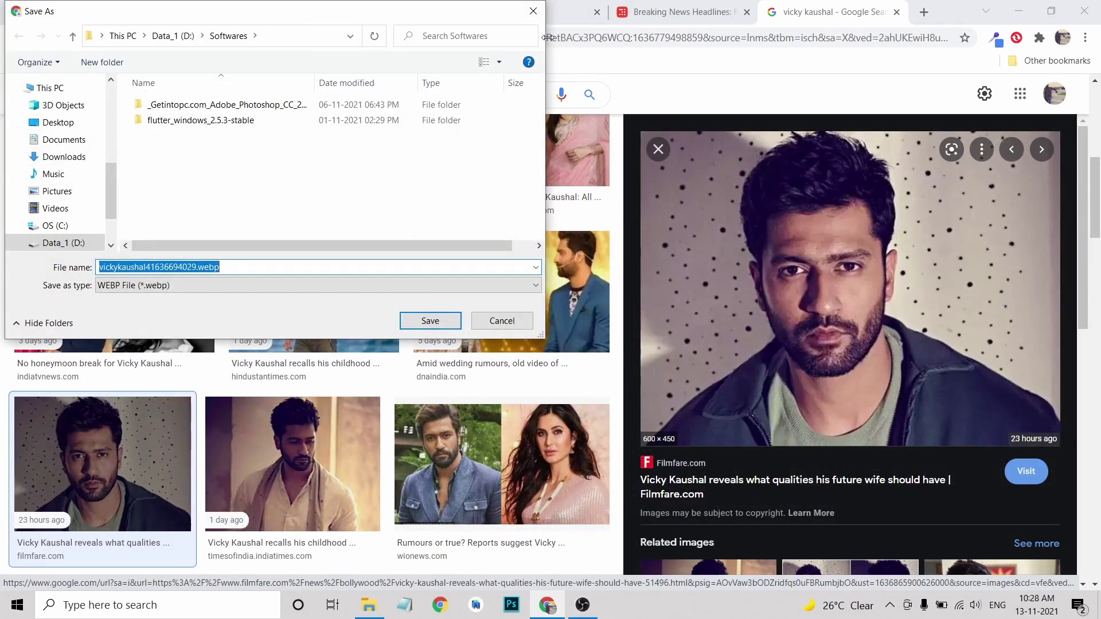
pyautogui.click(533, 10)
# - Copy the filmfare.com portrait's image address and insert the picture by URL on a new line above the post's paragraph
pyautogui.rightClick(800, 224)
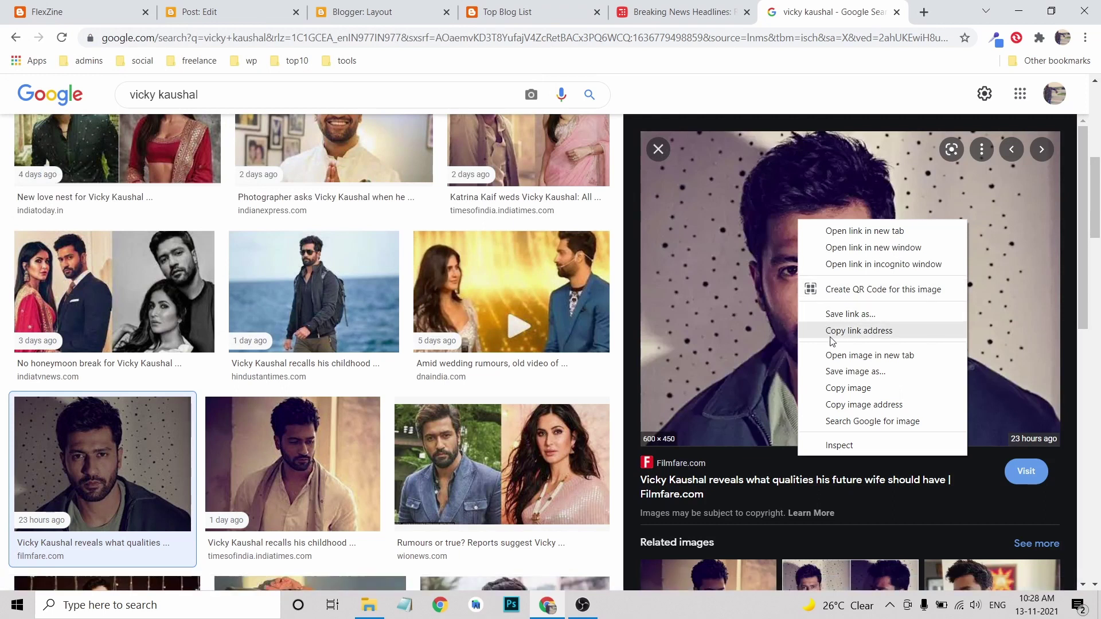
pyautogui.click(871, 405)
pyautogui.click(309, 20)
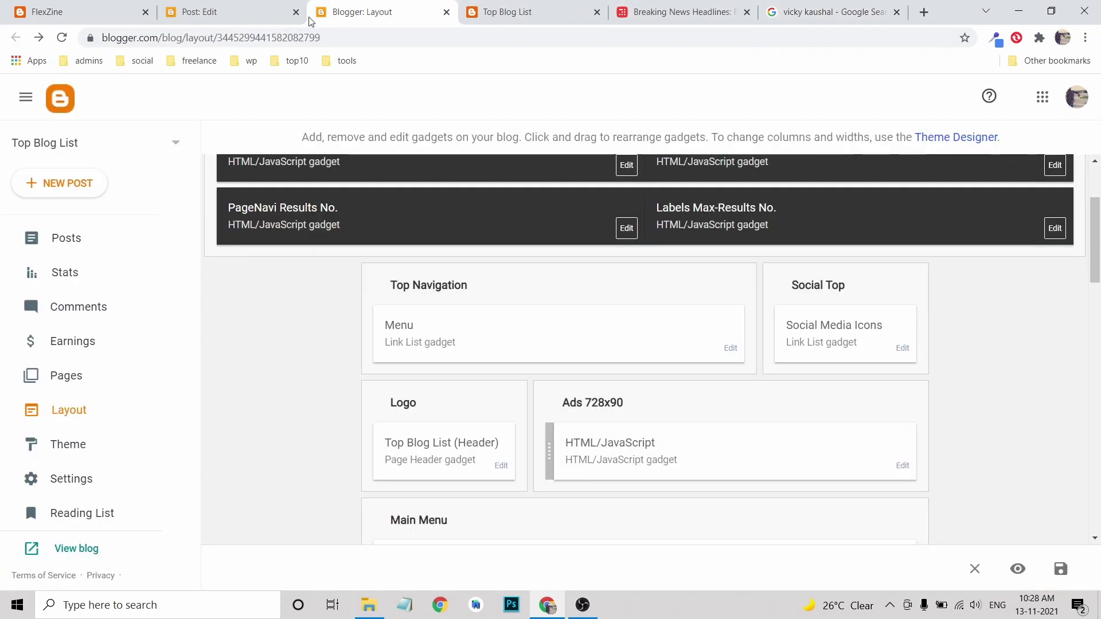
pyautogui.click(224, 12)
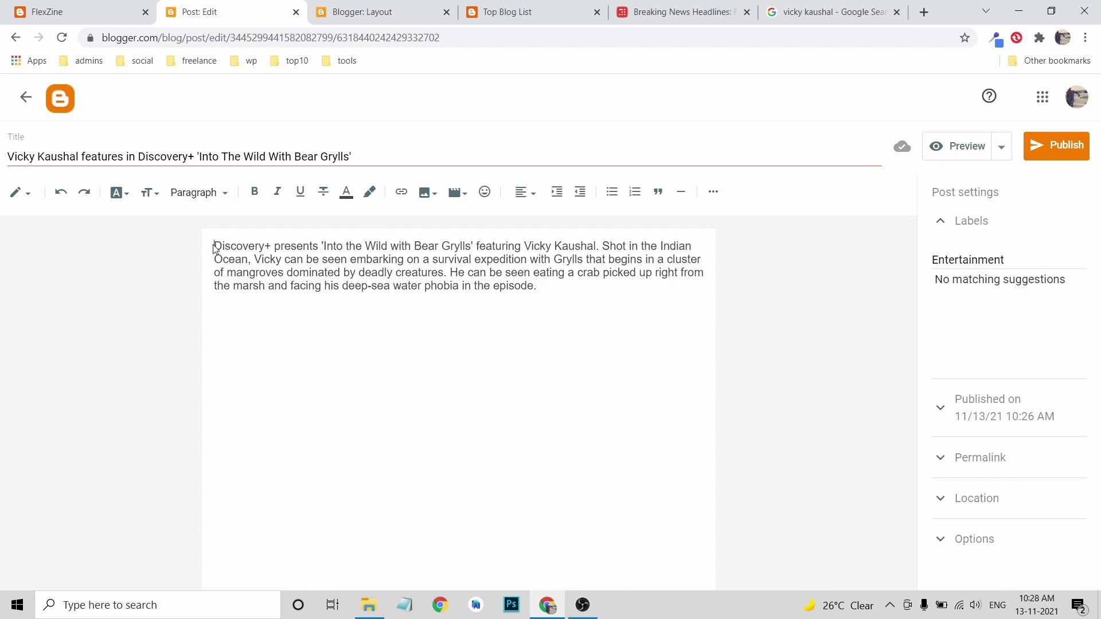
pyautogui.press('Return')
pyautogui.click(263, 244)
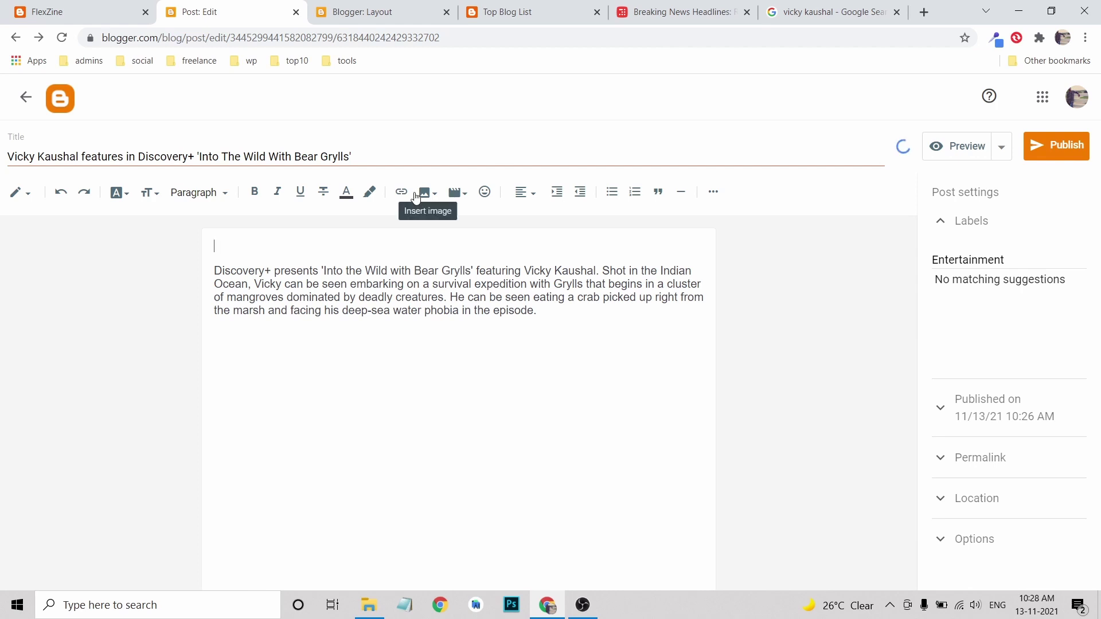
pyautogui.click(435, 195)
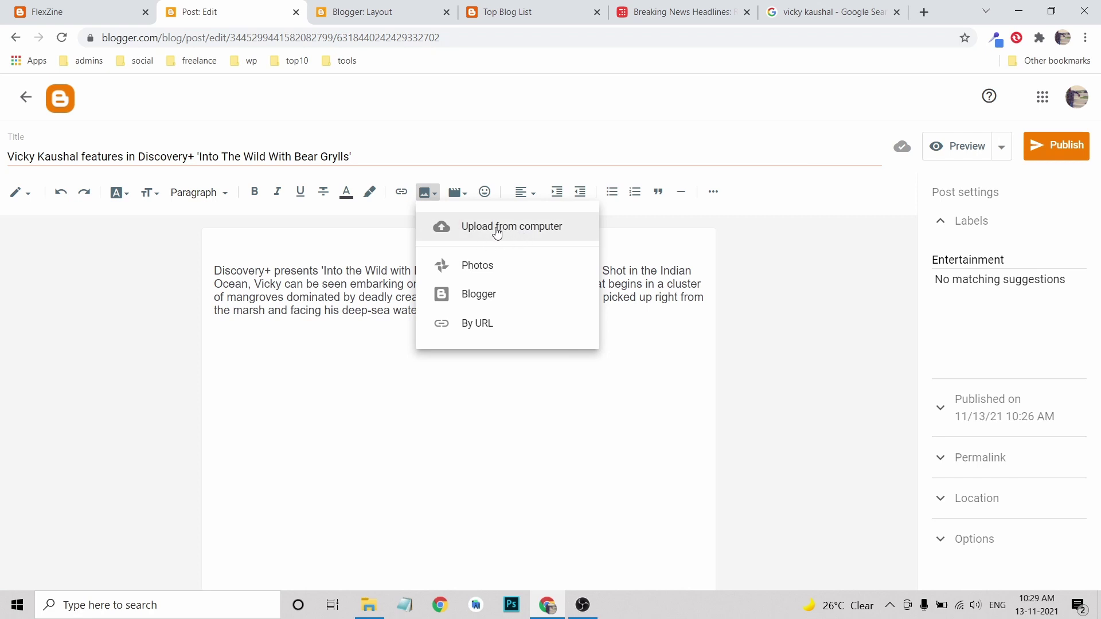
pyautogui.click(470, 327)
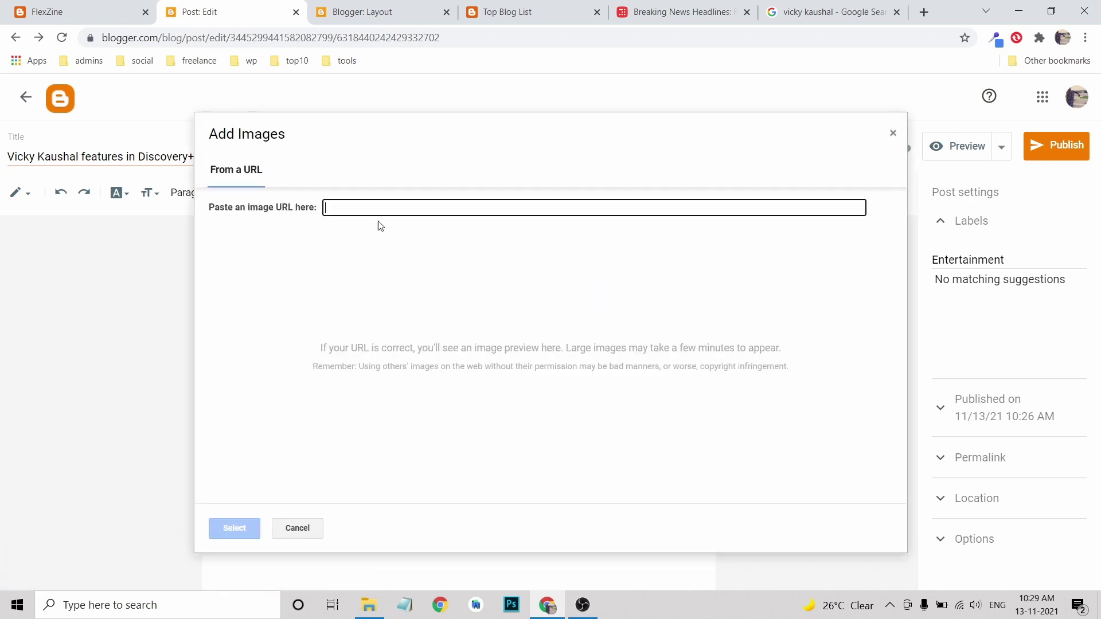
pyautogui.hotkey('ctrl', 'v')
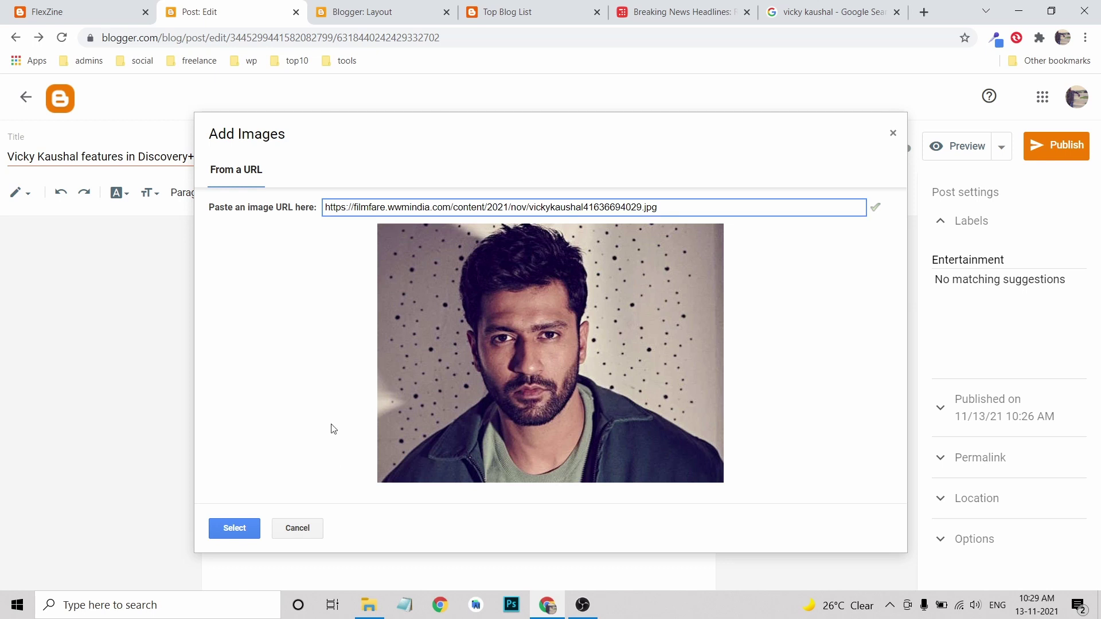
pyautogui.click(244, 526)
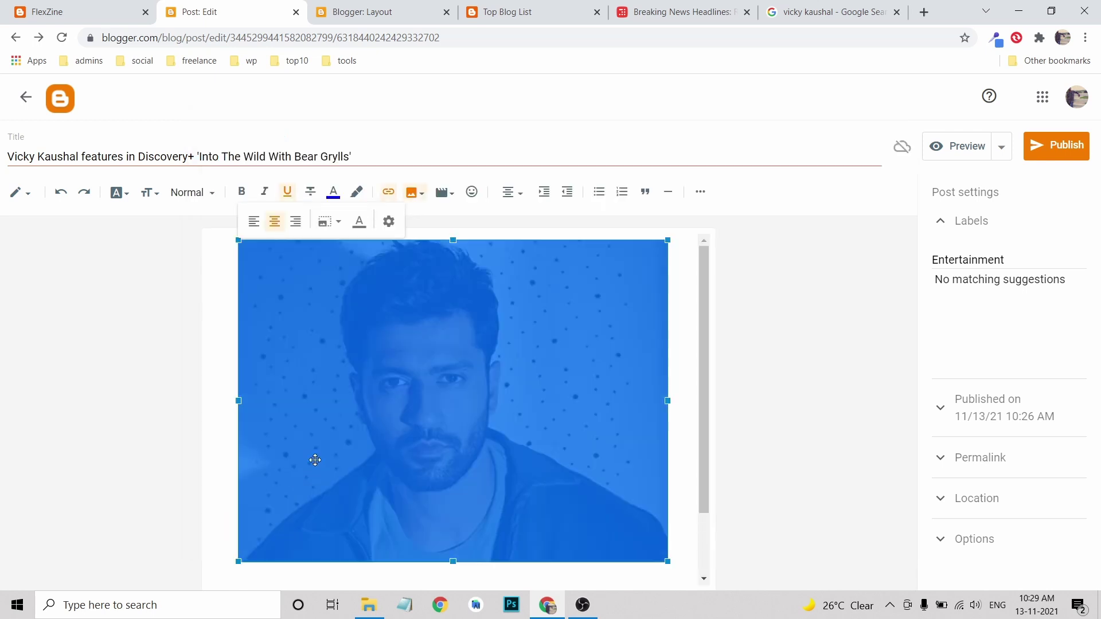
# - Remove the empty line between the picture and the paragraph, and publish the Vicky Kaushal post
pyautogui.click(435, 229)
pyautogui.scroll(-2, 299, 309)
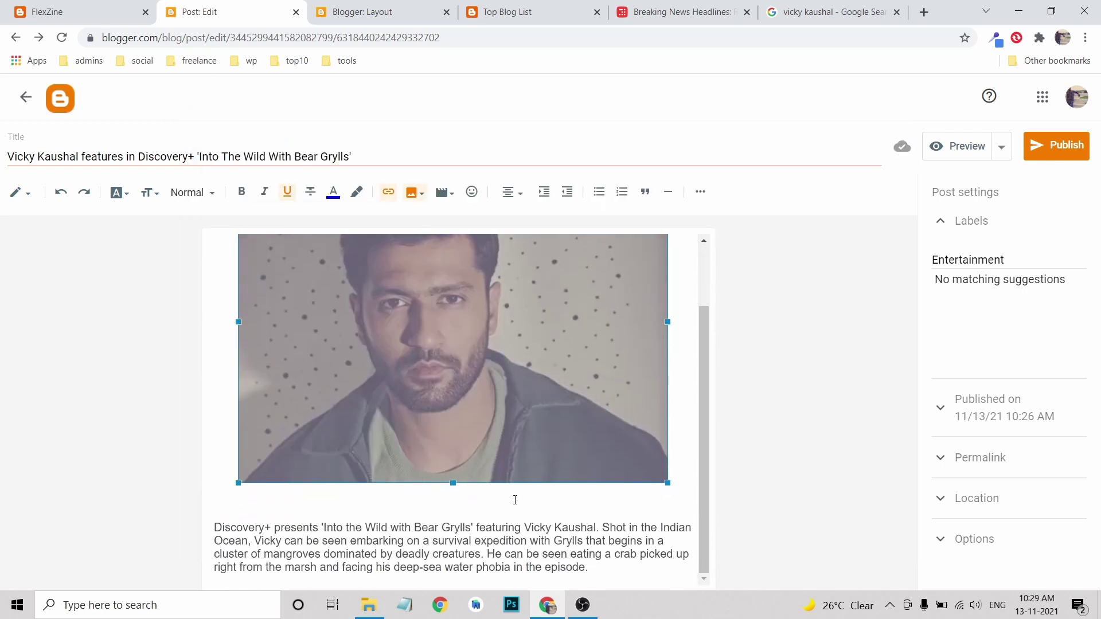
pyautogui.click(372, 492)
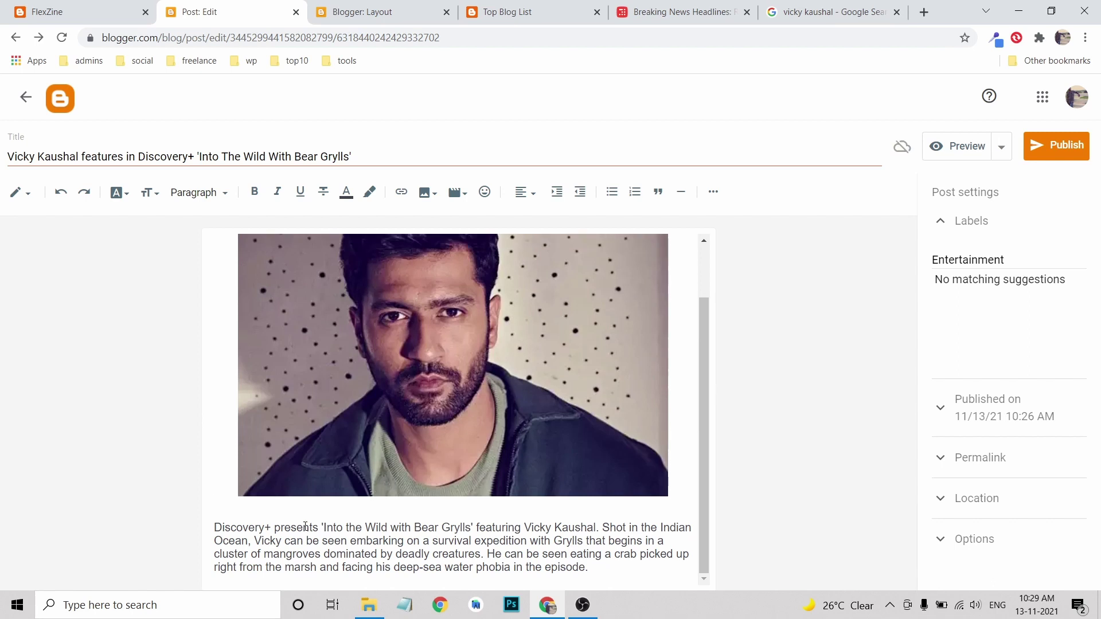
pyautogui.press('BackSpace')
pyautogui.scroll(-1, 568, 449)
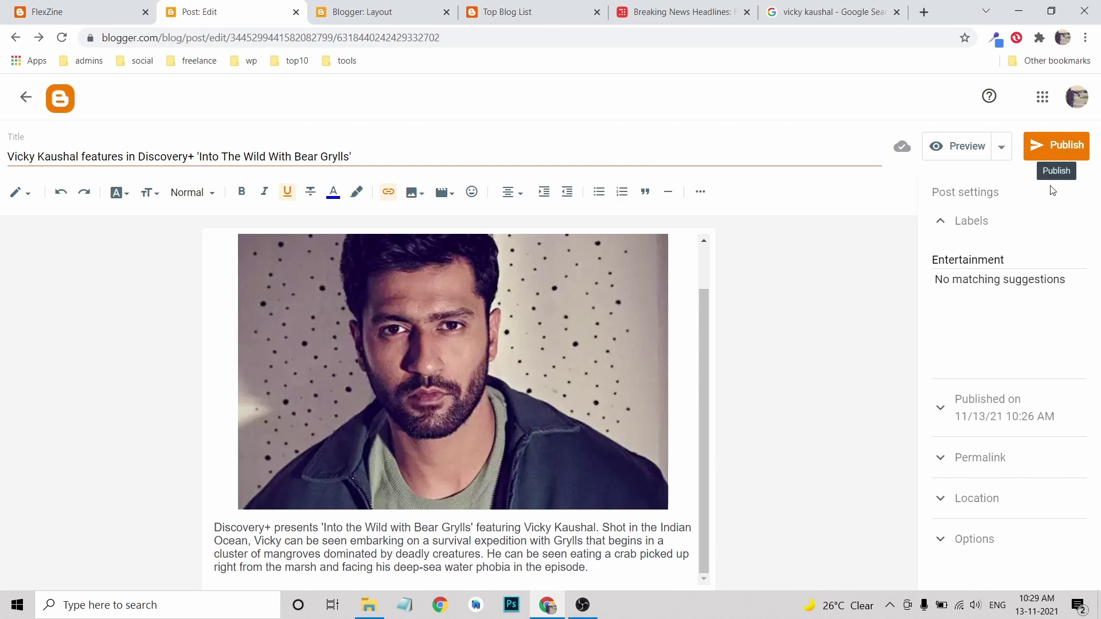
pyautogui.click(1062, 151)
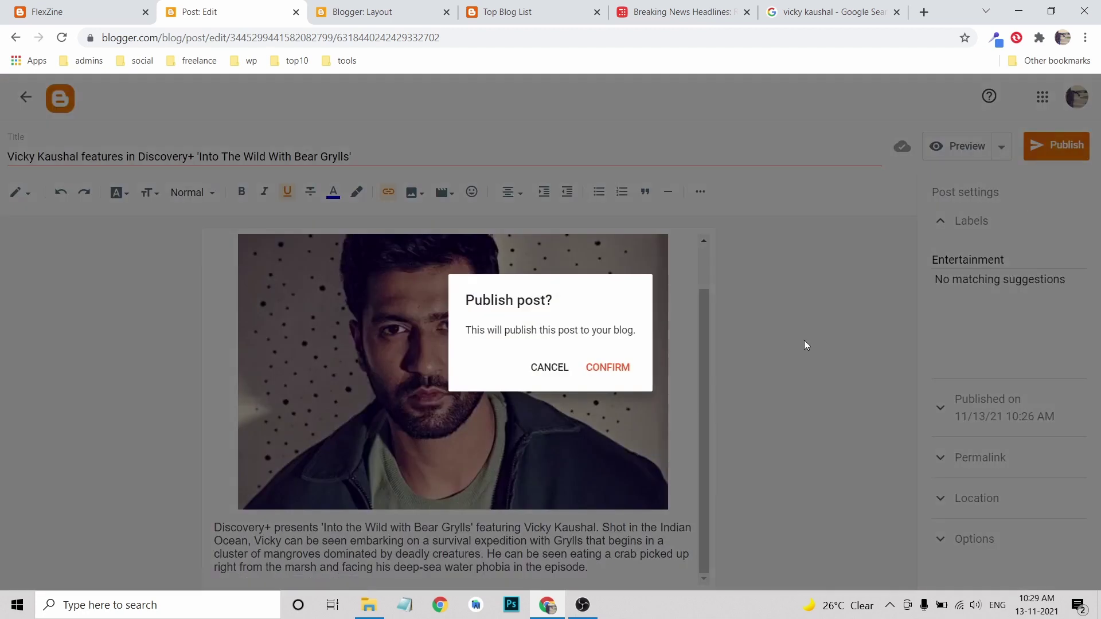
pyautogui.click(630, 368)
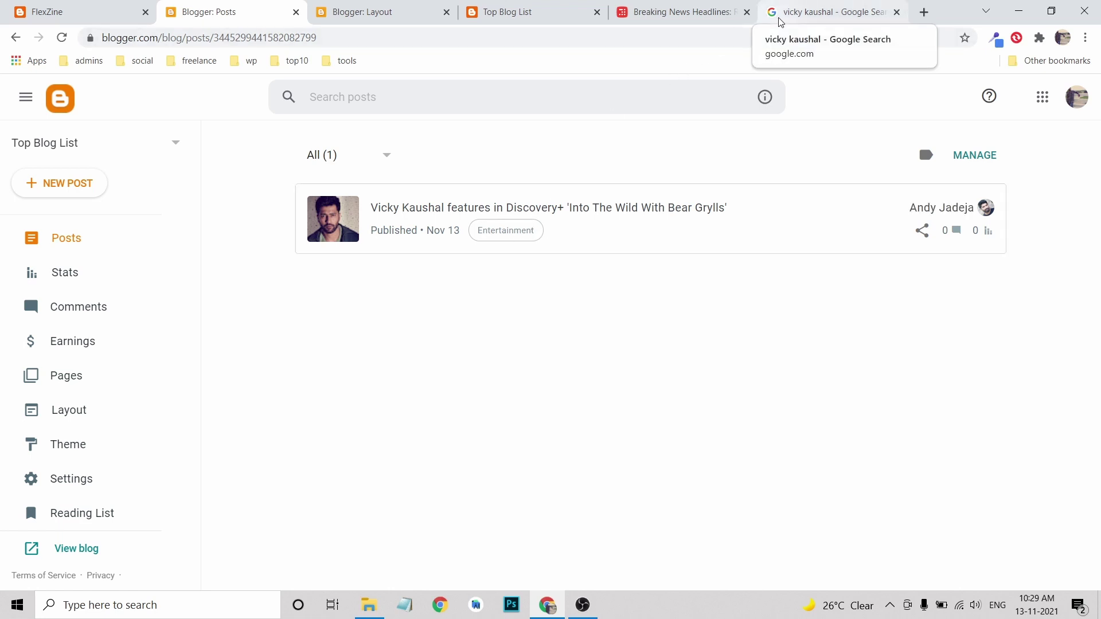
# - Find the headline "Team India squad is picked by selectors, coach and captain don't have a vote: Shastri" in inshorts' Sports category and select it for copying
pyautogui.click(705, 15)
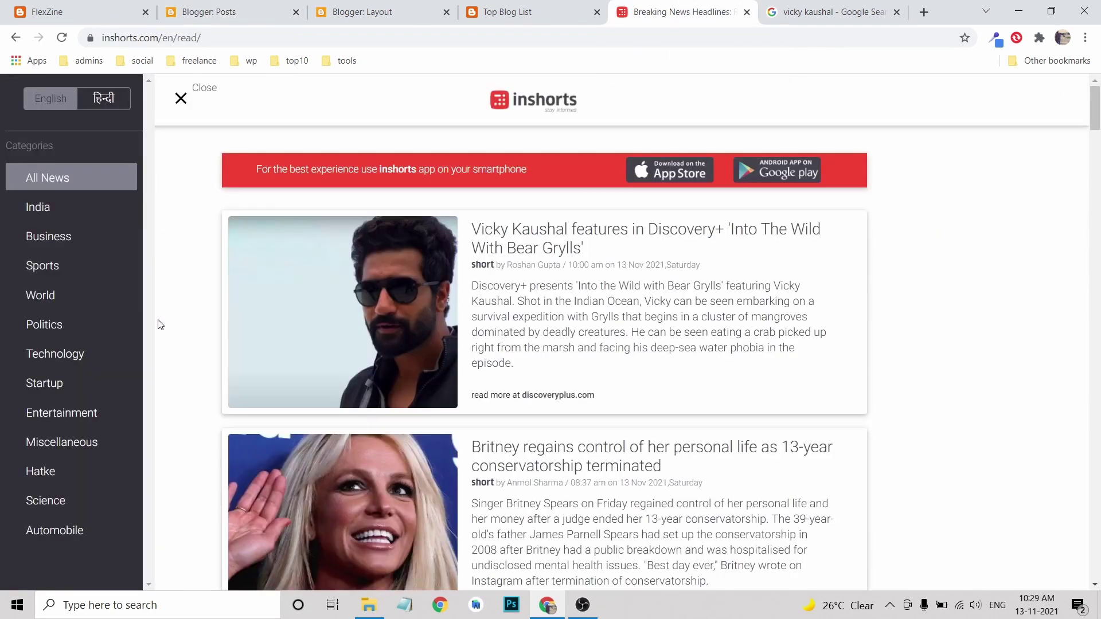
pyautogui.click(64, 267)
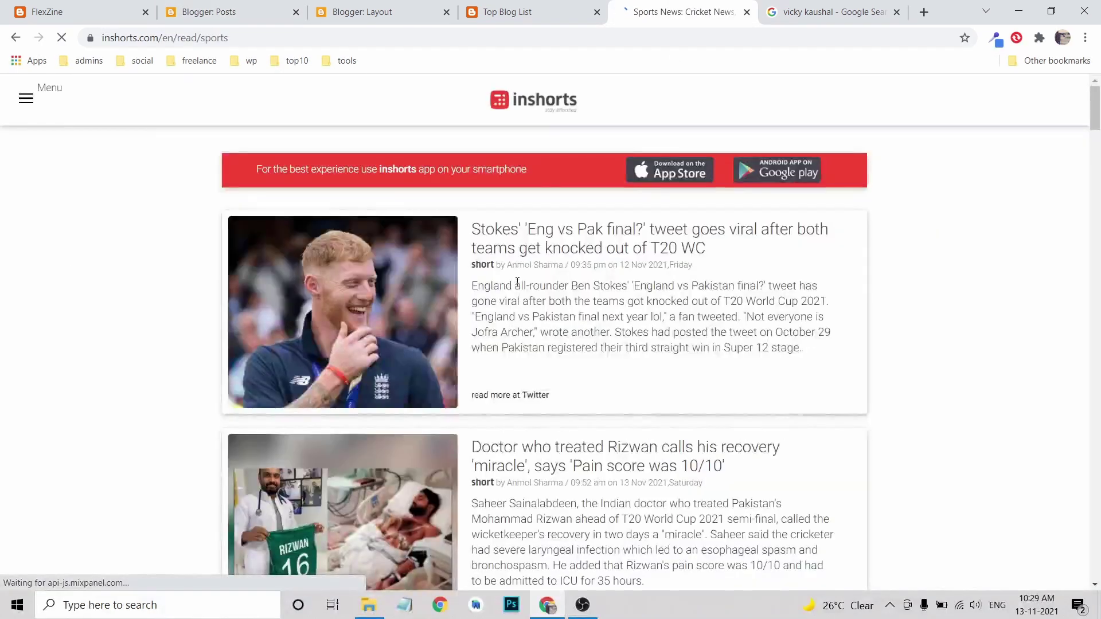
pyautogui.scroll(-10, 528, 284)
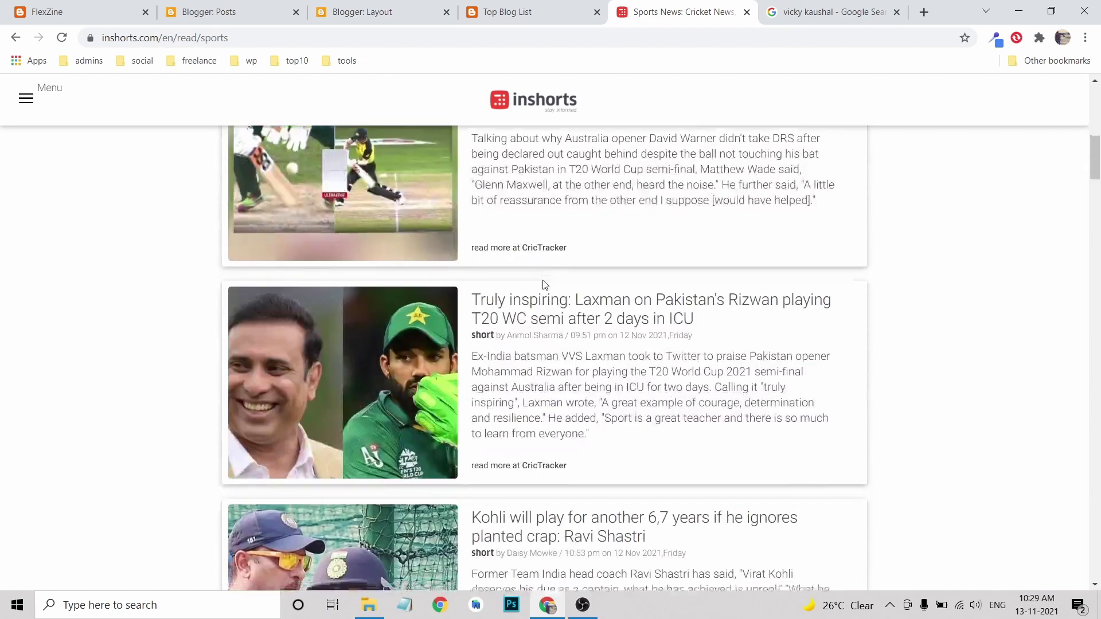
pyautogui.scroll(-9, 544, 284)
pyautogui.scroll(3, 544, 281)
pyautogui.scroll(-5, 542, 278)
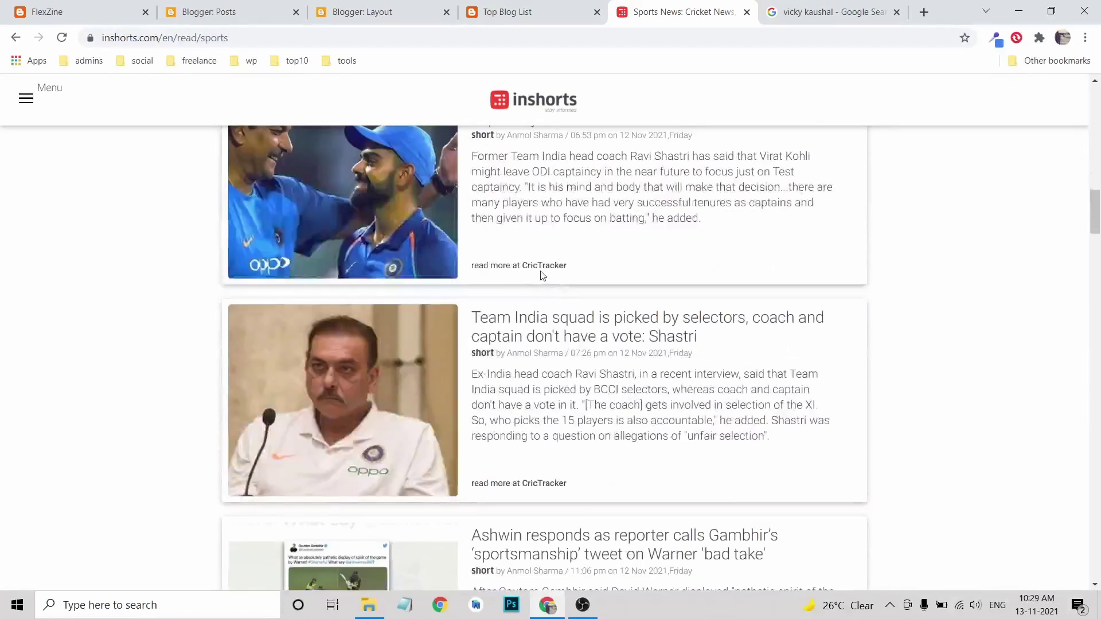
pyautogui.scroll(4, 542, 276)
pyautogui.scroll(-4, 543, 275)
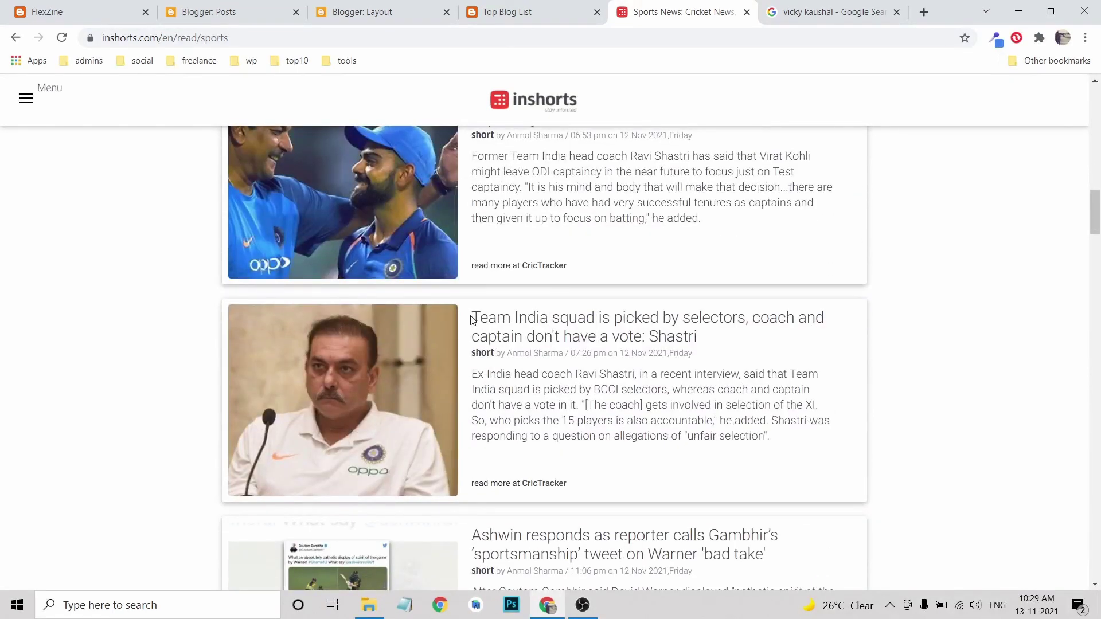
pyautogui.moveTo(471, 319); pyautogui.dragTo(723, 343)
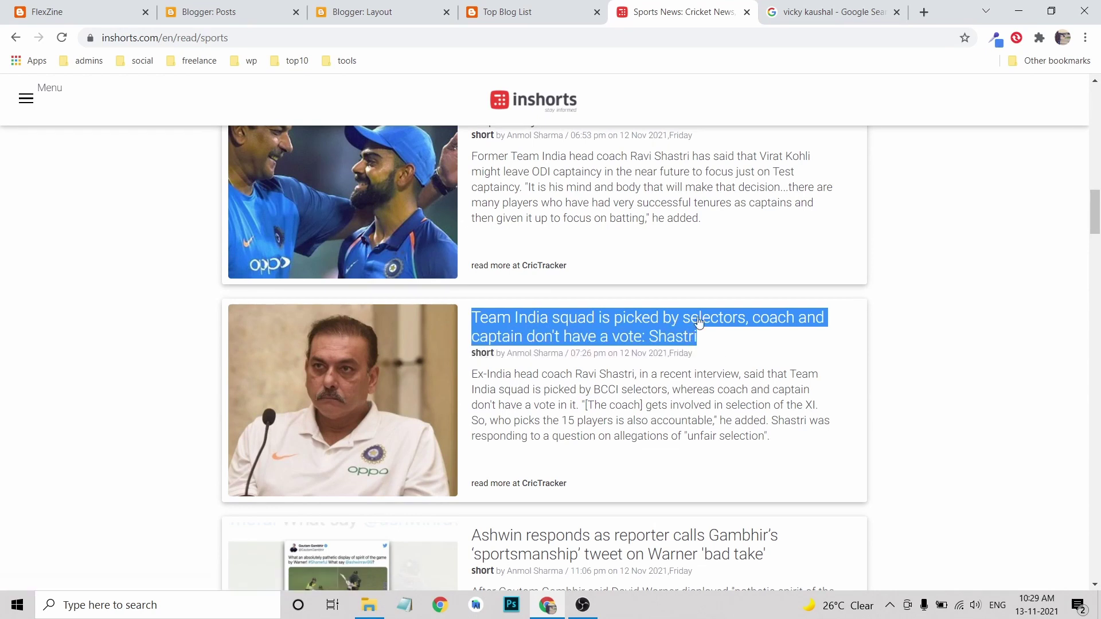
# - Create a new post with the Shastri headline and article paragraph, remove the paragraph's leading space and add an empty line above it
pyautogui.click(220, 13)
pyautogui.click(218, 246)
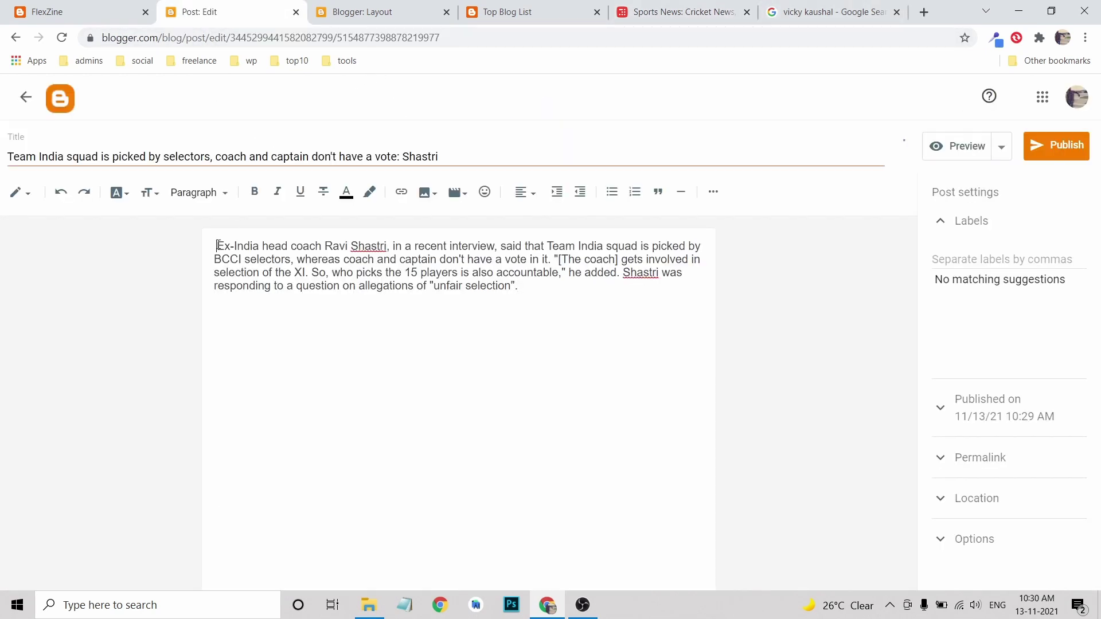
pyautogui.press('BackSpace')
pyautogui.press('Return')
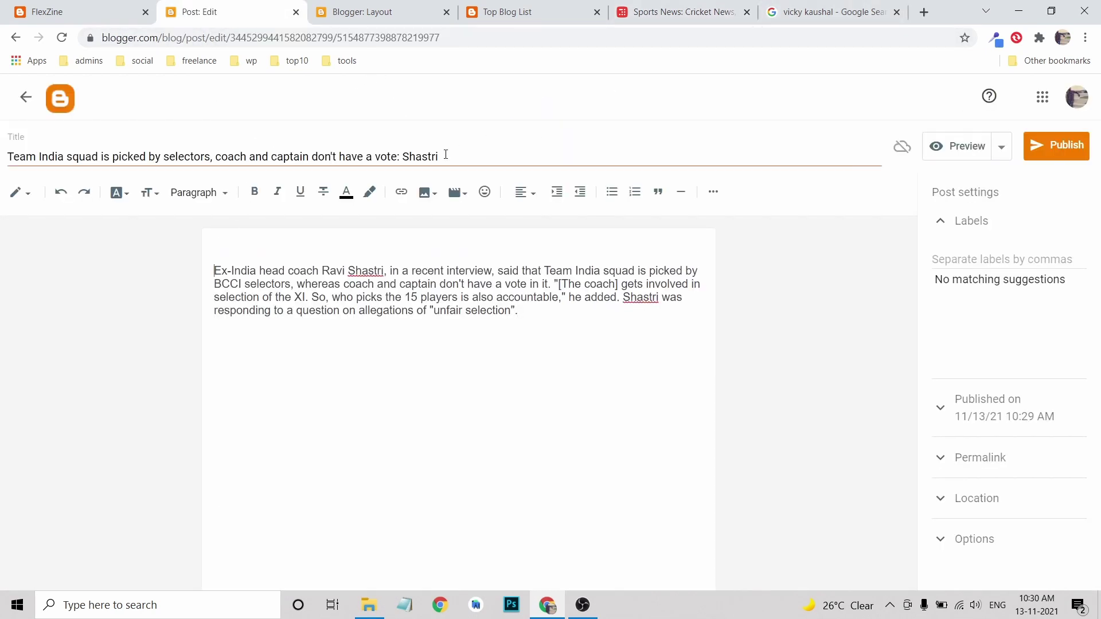
# - Search Google Images for ravi sastri, insert the Wikipedia portrait above the post's paragraph and align it left
pyautogui.click(828, 9)
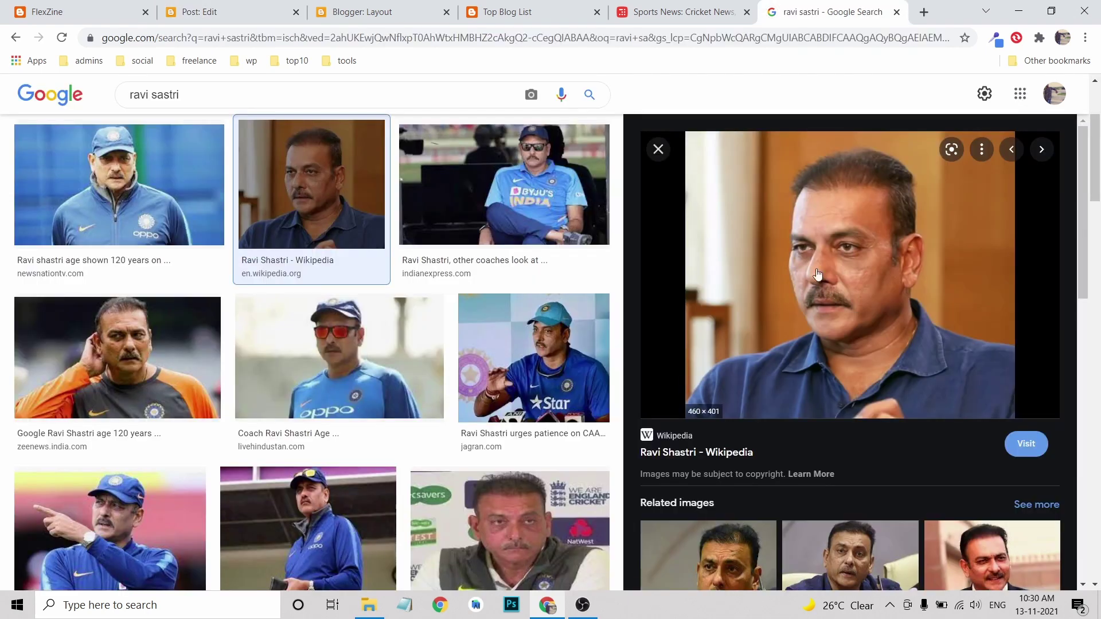
pyautogui.moveTo(774, 192); pyautogui.dragTo(449, 380)
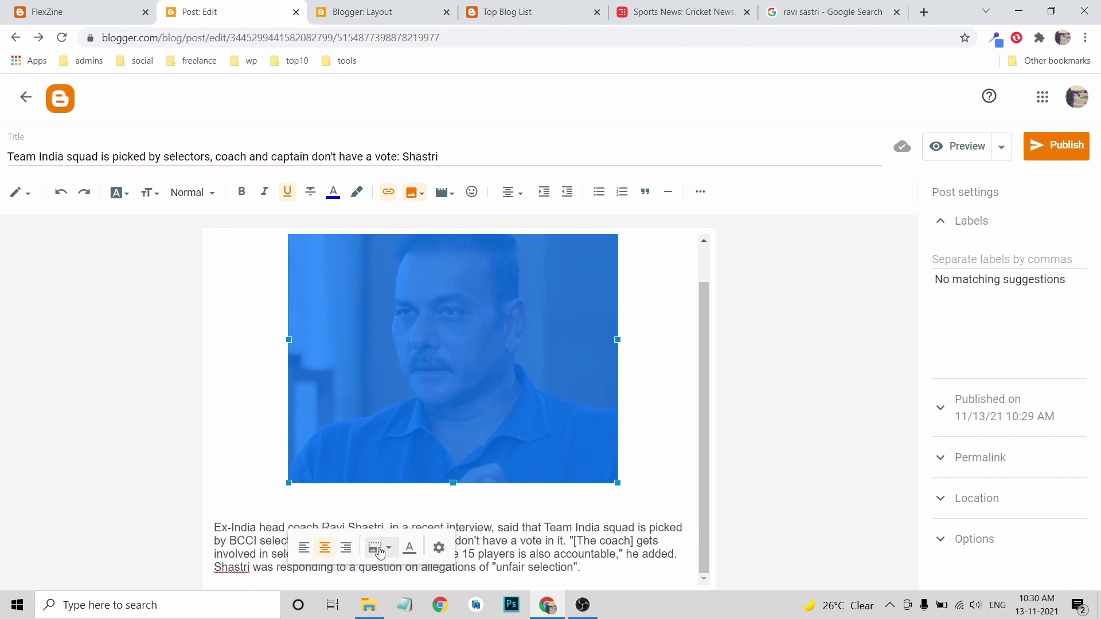
pyautogui.click(304, 549)
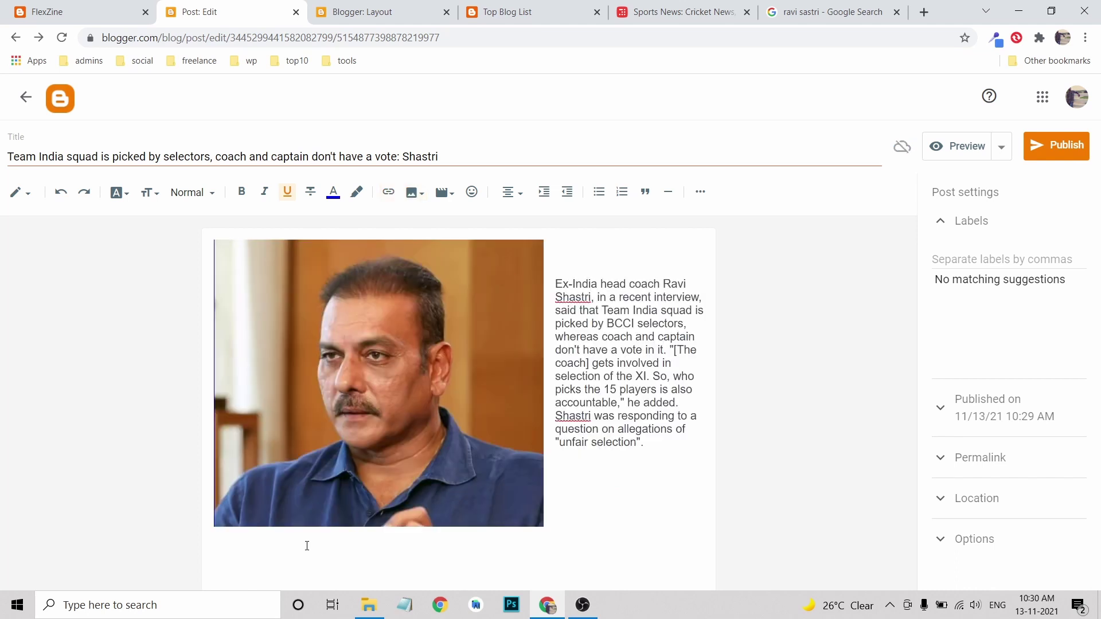
pyautogui.click(399, 361)
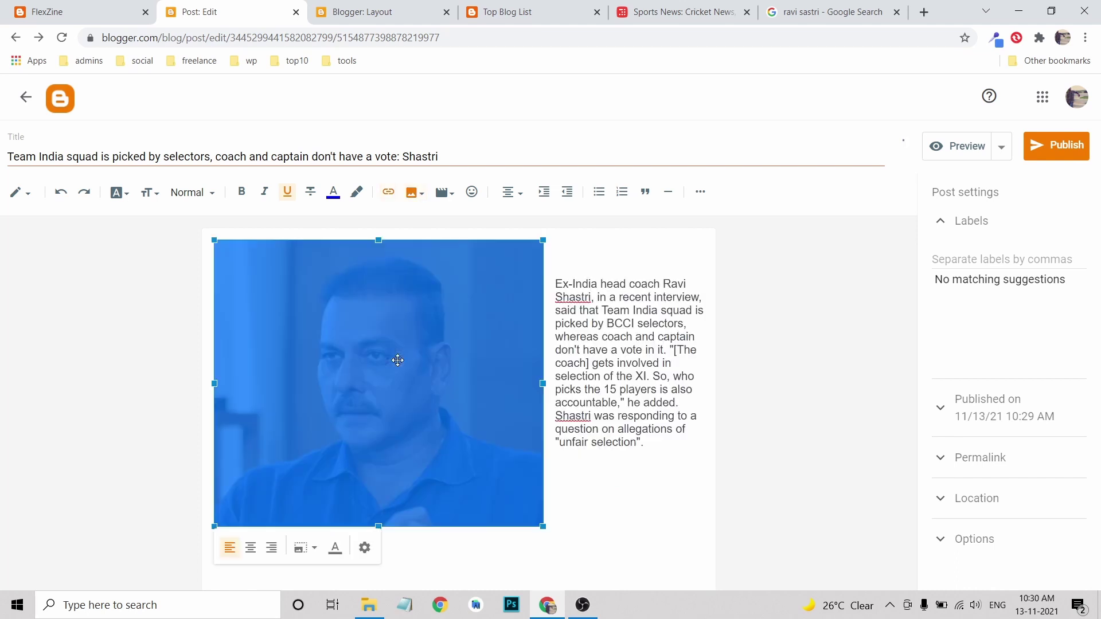
# - Centre the portrait in the Shastri post and remove the empty line between the picture and the paragraph
pyautogui.click(249, 546)
pyautogui.scroll(-1, 283, 548)
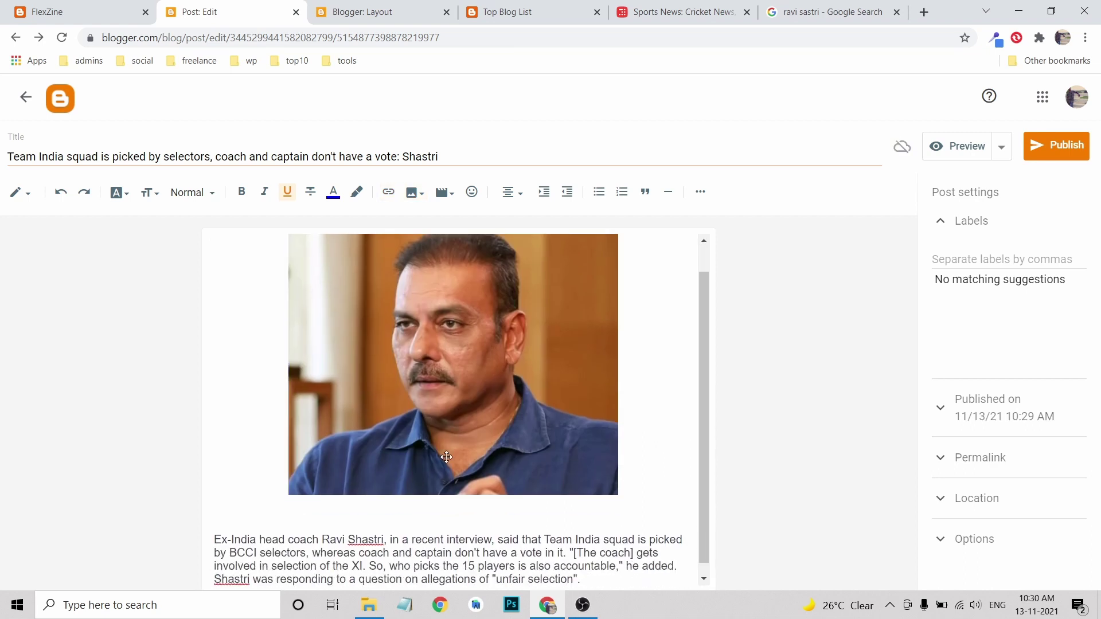
pyautogui.click(313, 510)
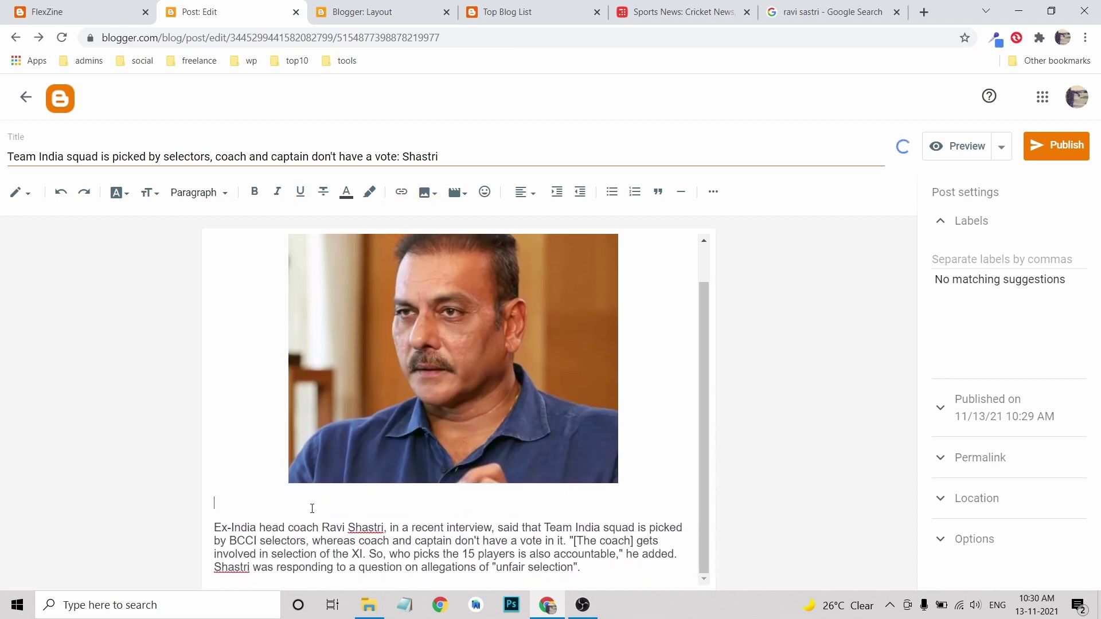
pyautogui.press('BackSpace')
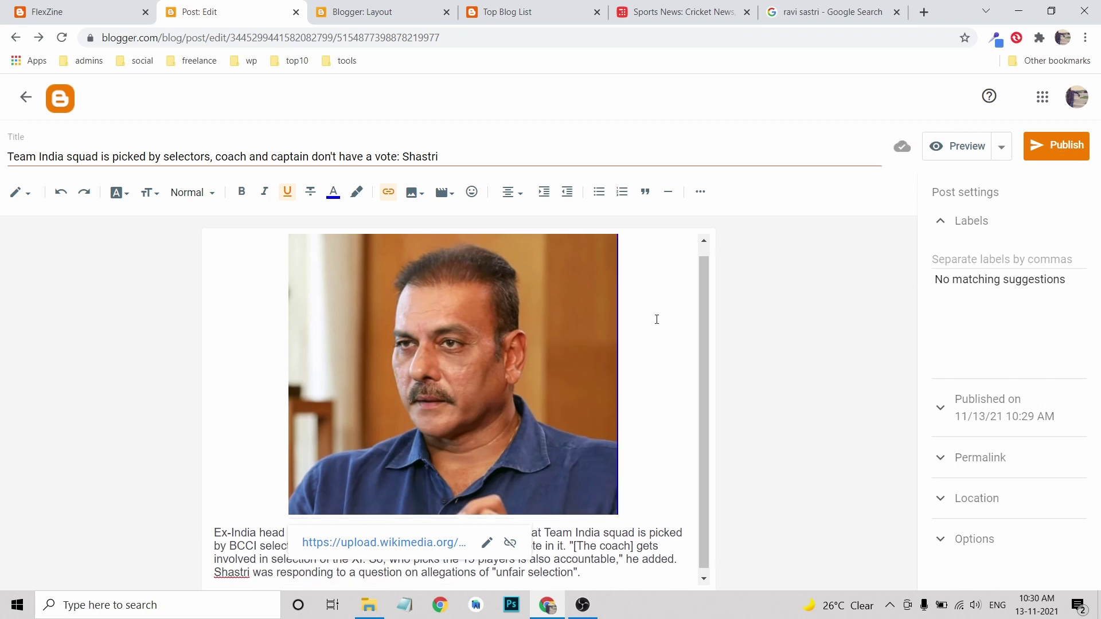
pyautogui.click(119, 314)
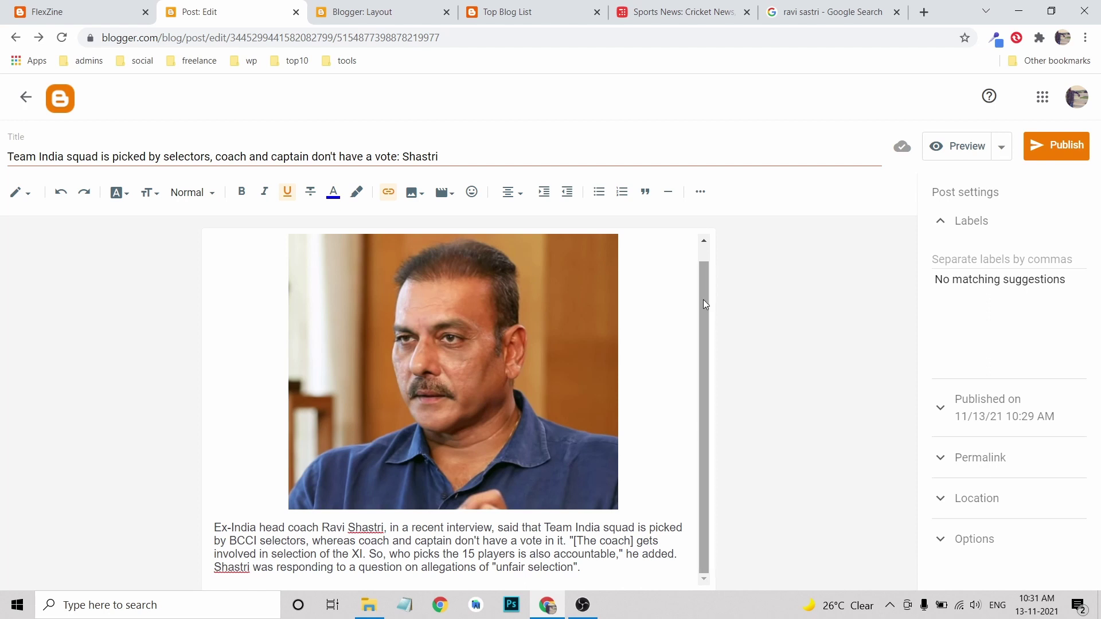
# - Add the labels Sports and Cricket to the Shastri post and publish it
pyautogui.click(964, 262)
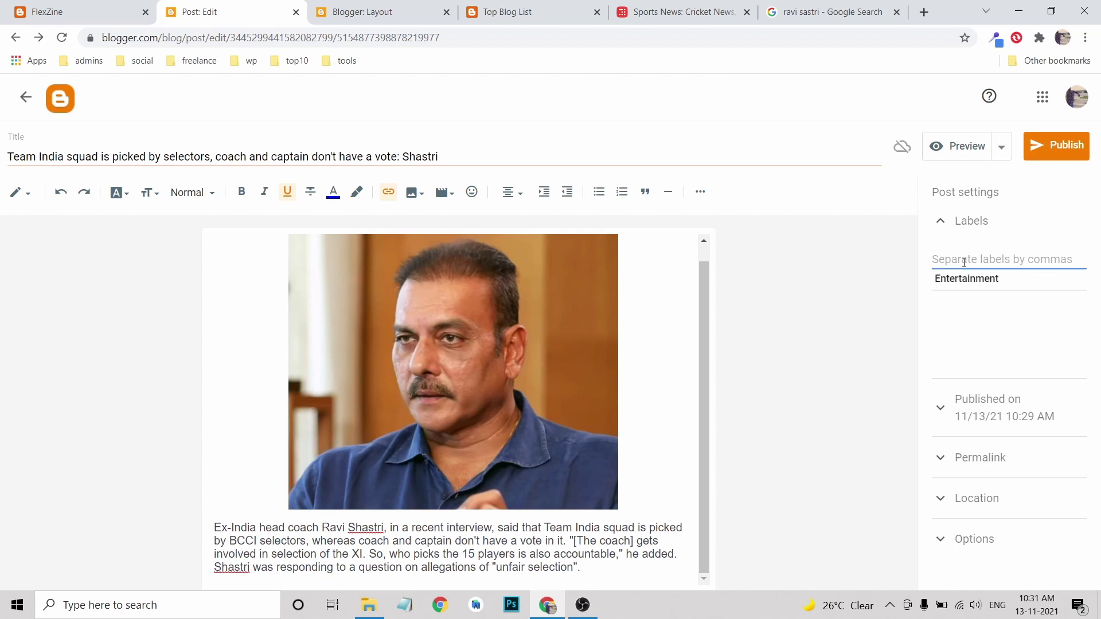
pyautogui.write('Sports')
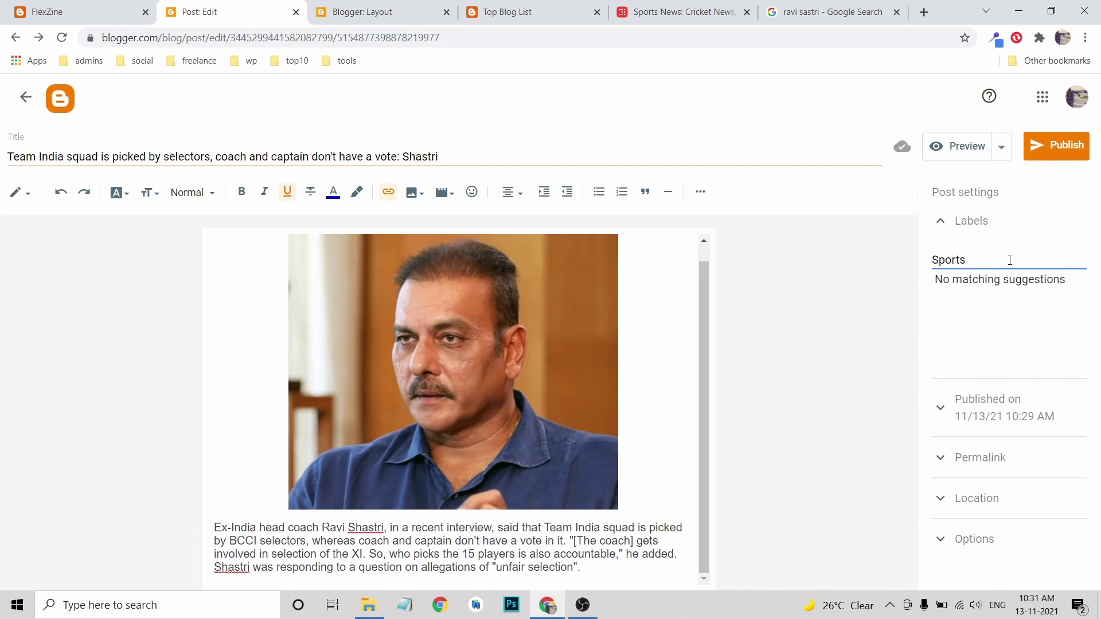
pyautogui.write(', ')
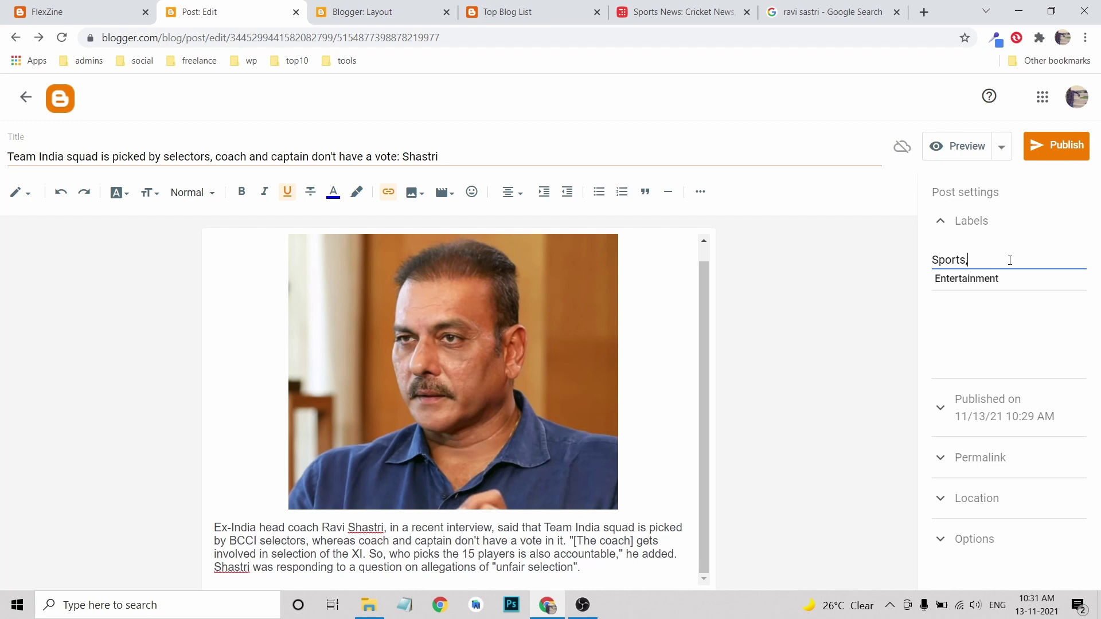
pyautogui.write('Cri')
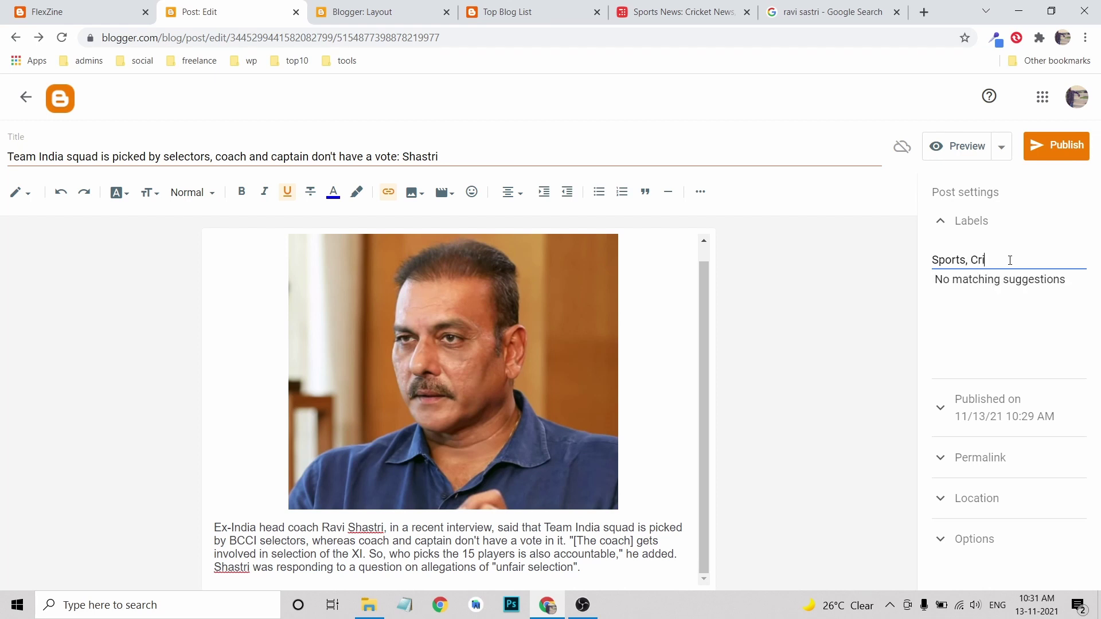
pyautogui.write('cket,')
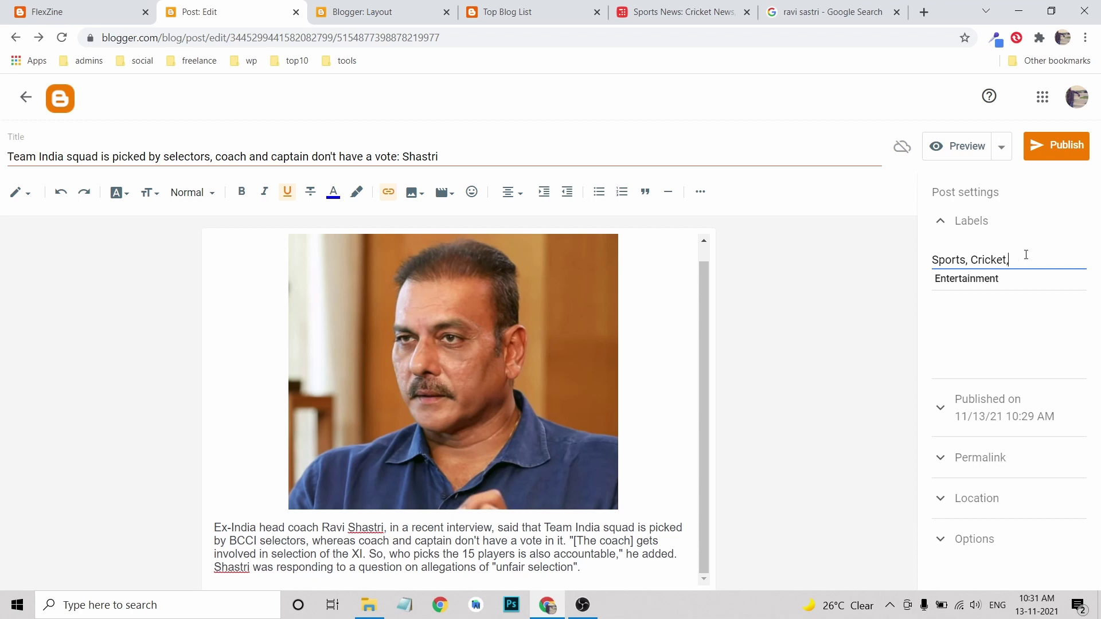
pyautogui.click(1040, 153)
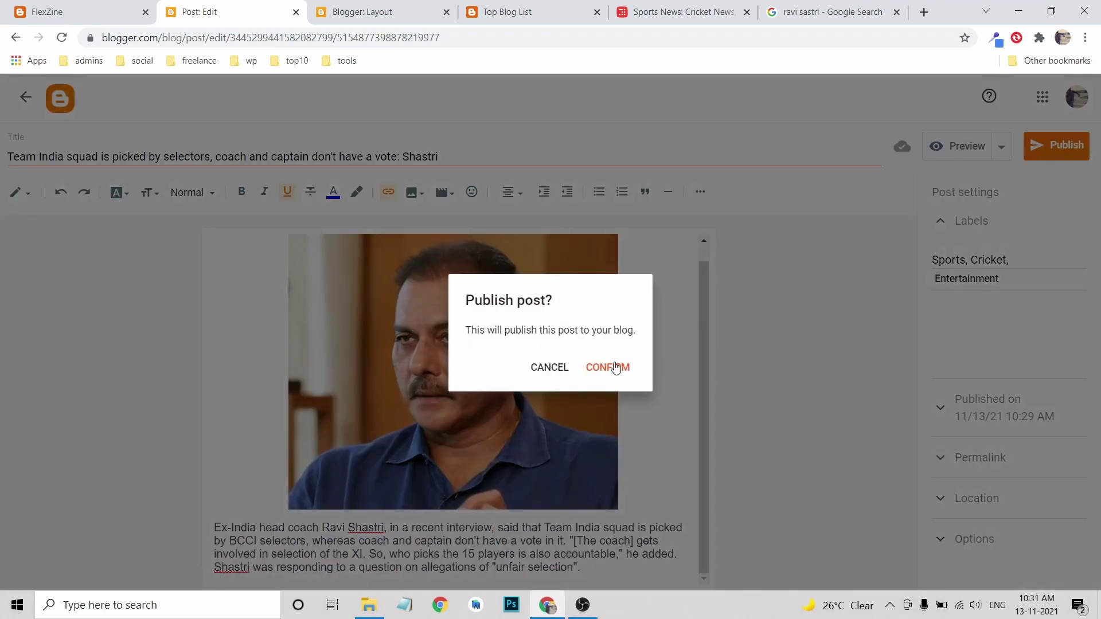
pyautogui.click(608, 366)
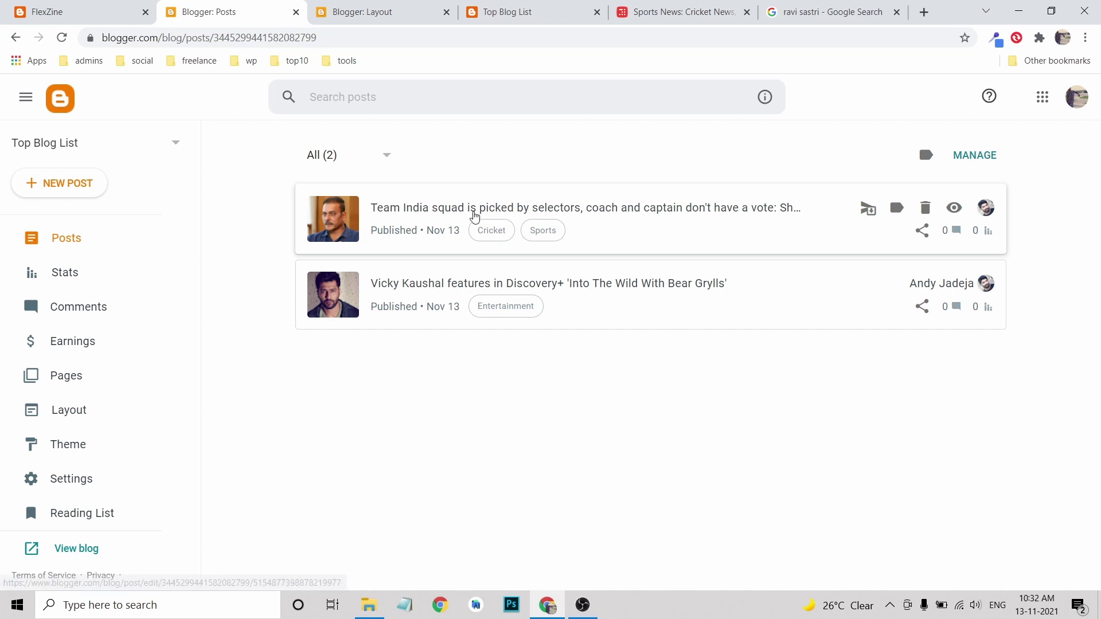
# - Switch to inshorts and find the article about YouTube no longer showing dislikes in the Technology category
pyautogui.click(699, 15)
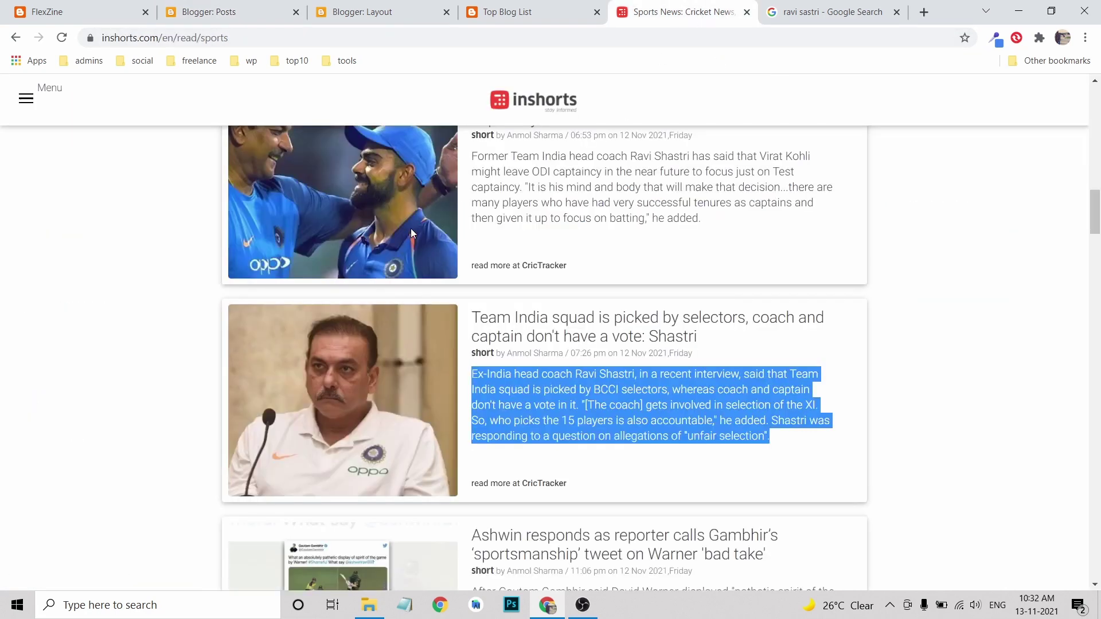
pyautogui.scroll(7, 410, 228)
pyautogui.click(27, 98)
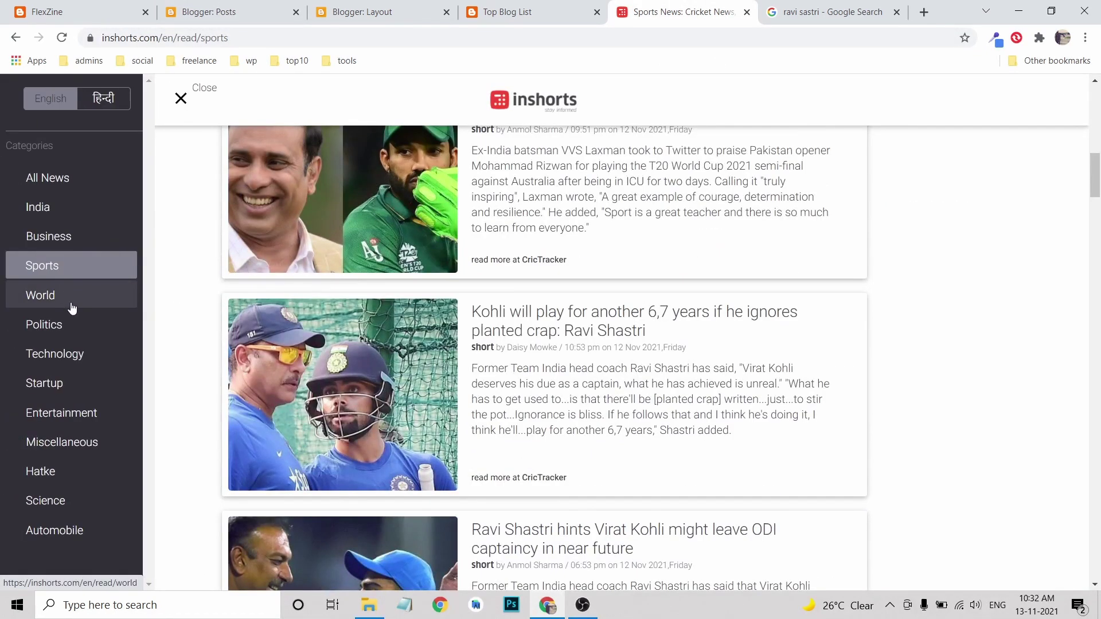
pyautogui.click(68, 354)
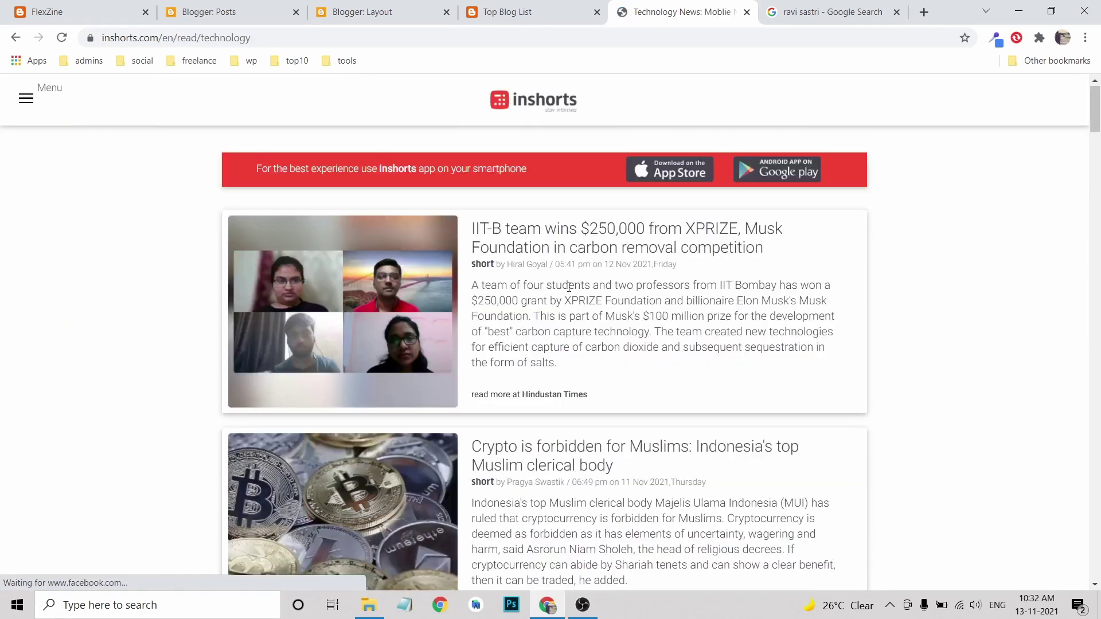
pyautogui.scroll(-20, 569, 287)
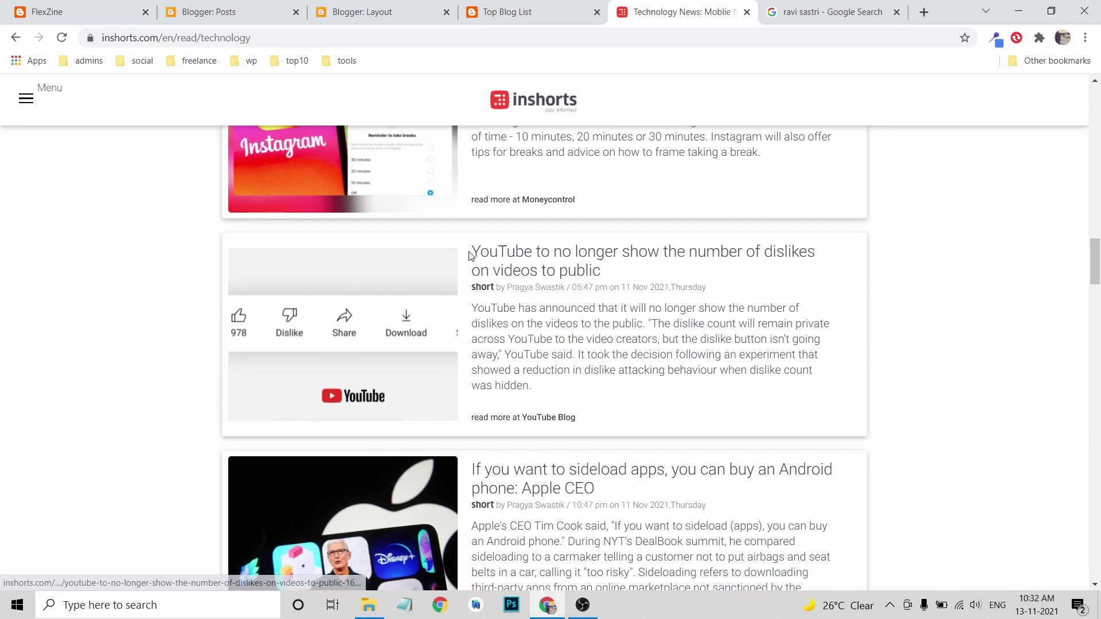
# - Create a new Blogger post with the headline "YouTube to no longer show the number of dislikes on videos to public" and its paragraph below an empty line
pyautogui.moveTo(472, 252); pyautogui.dragTo(615, 268)
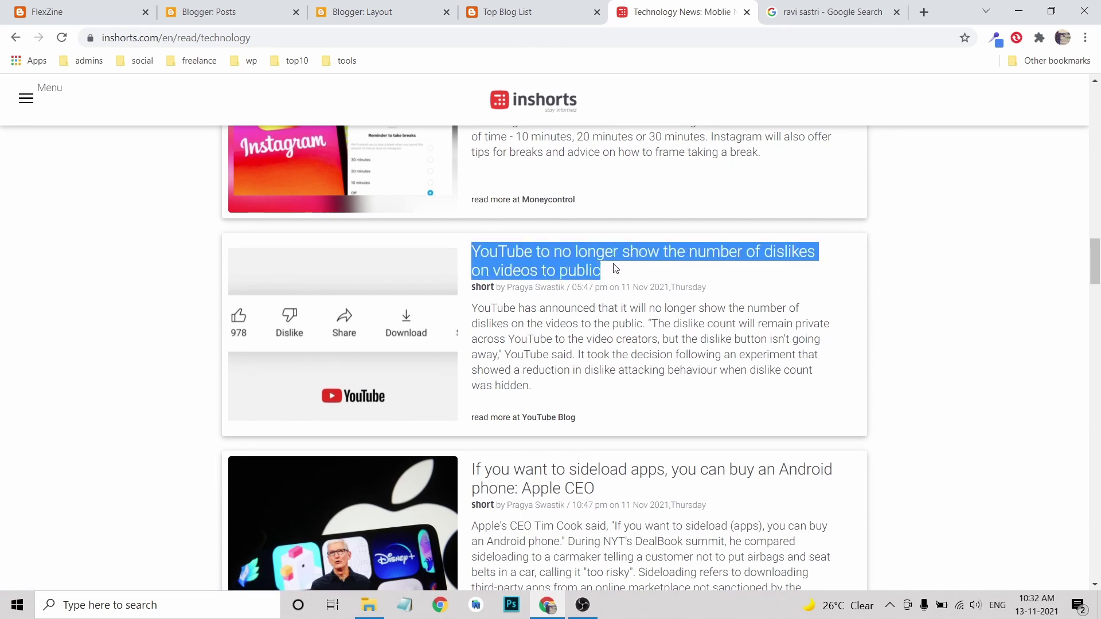
pyautogui.click(231, 16)
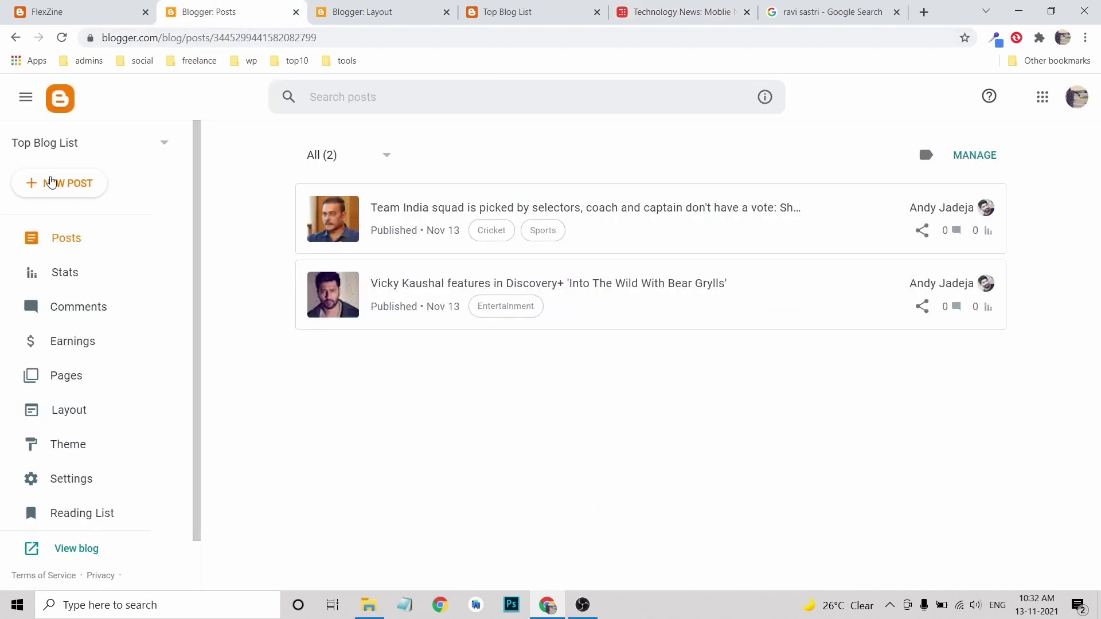
pyautogui.click(51, 190)
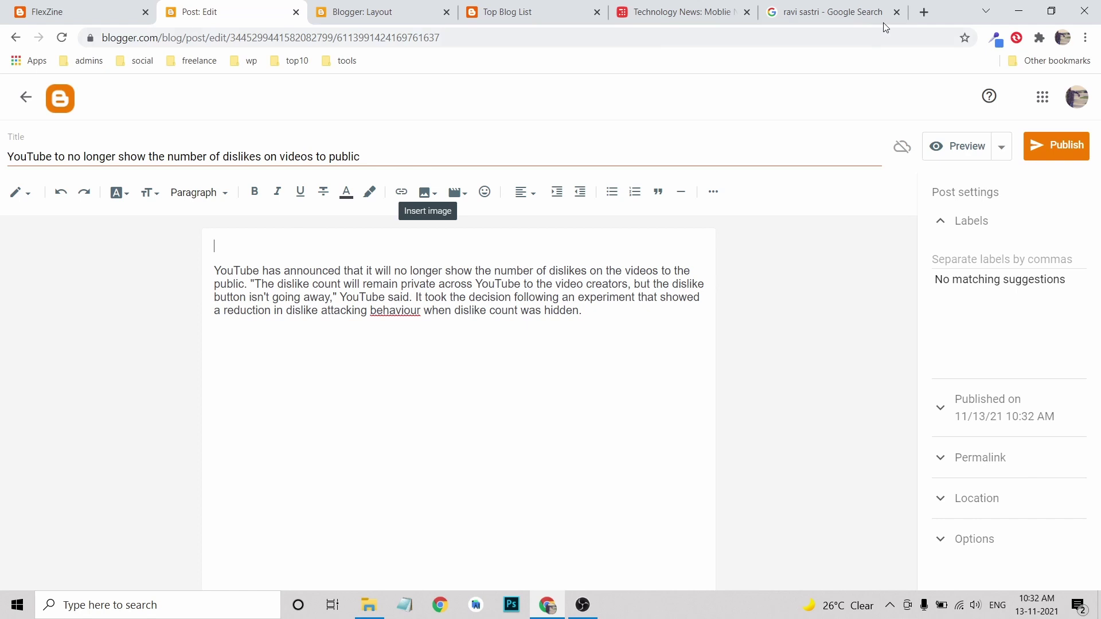
# - Search Google Images for youtube and save the YouTube logo from youtube.com as channels4_profile.jpg in the Pictures folder
pyautogui.click(831, 12)
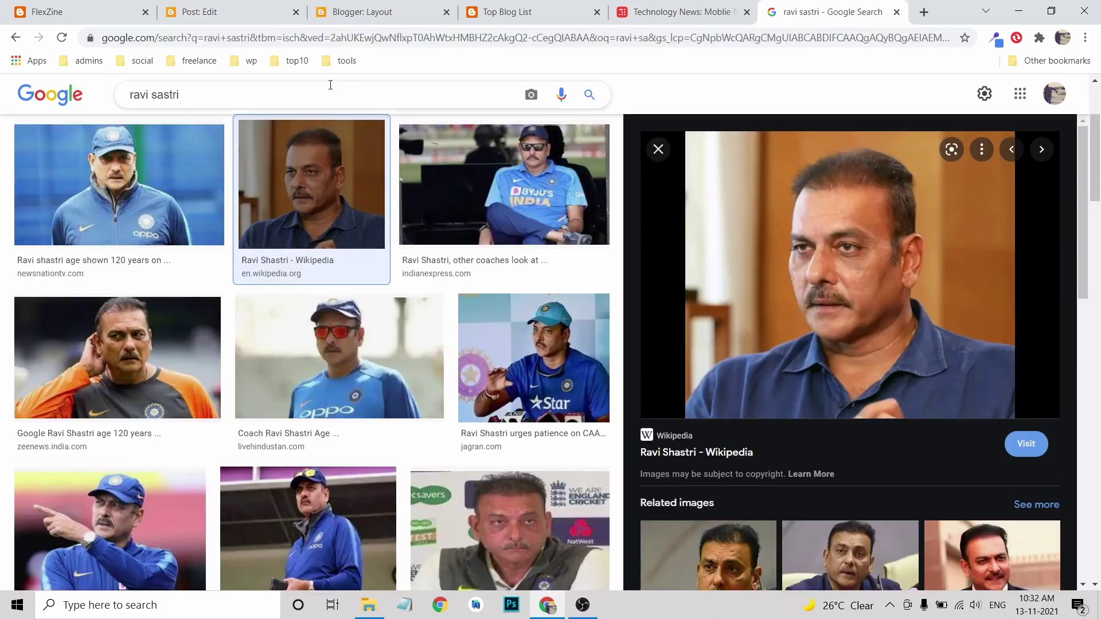
pyautogui.click(262, 98)
pyautogui.write('yoauutb')
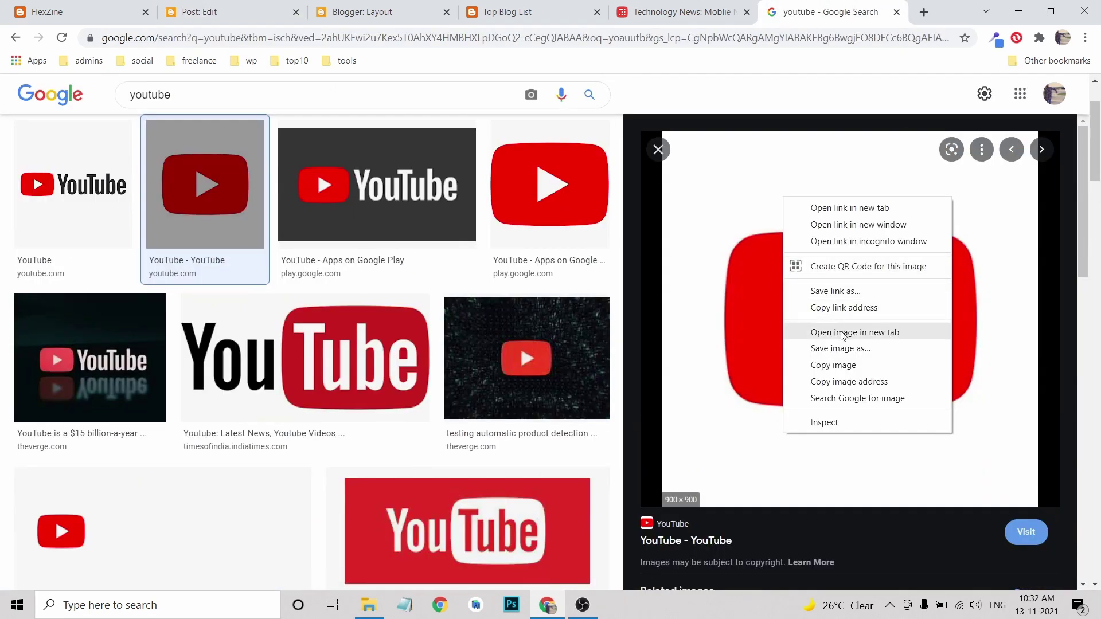
pyautogui.click(839, 347)
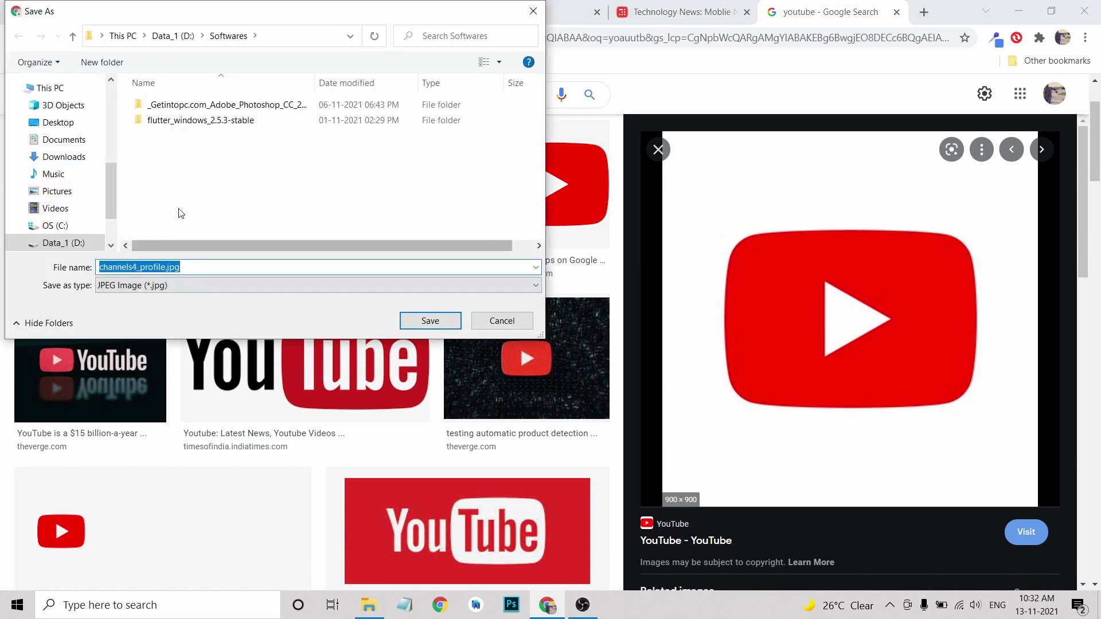
pyautogui.click(60, 191)
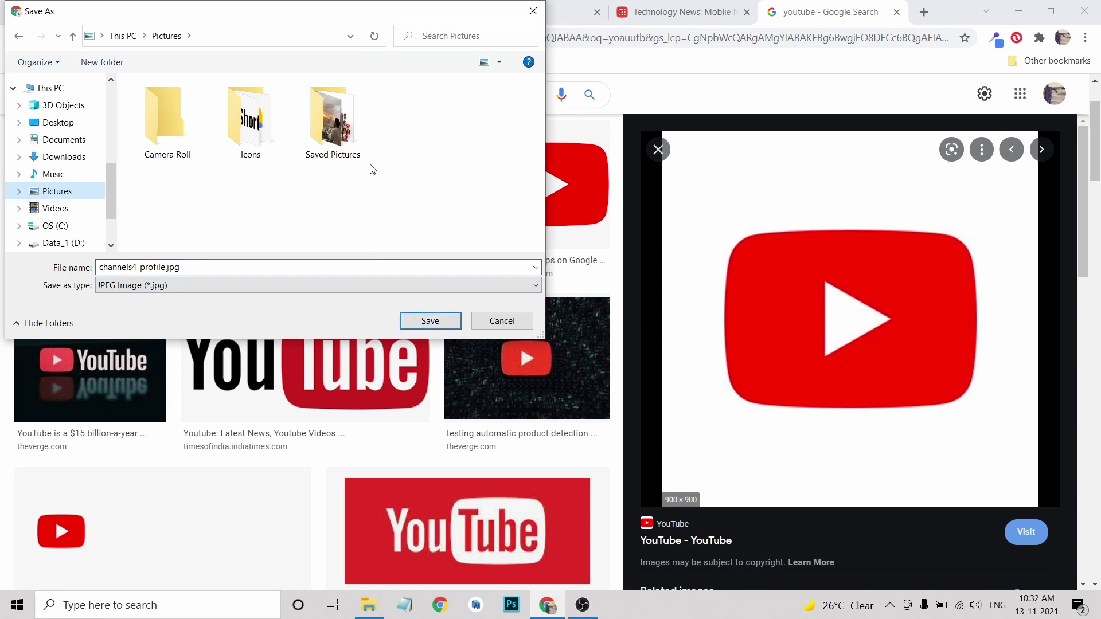
pyautogui.click(445, 326)
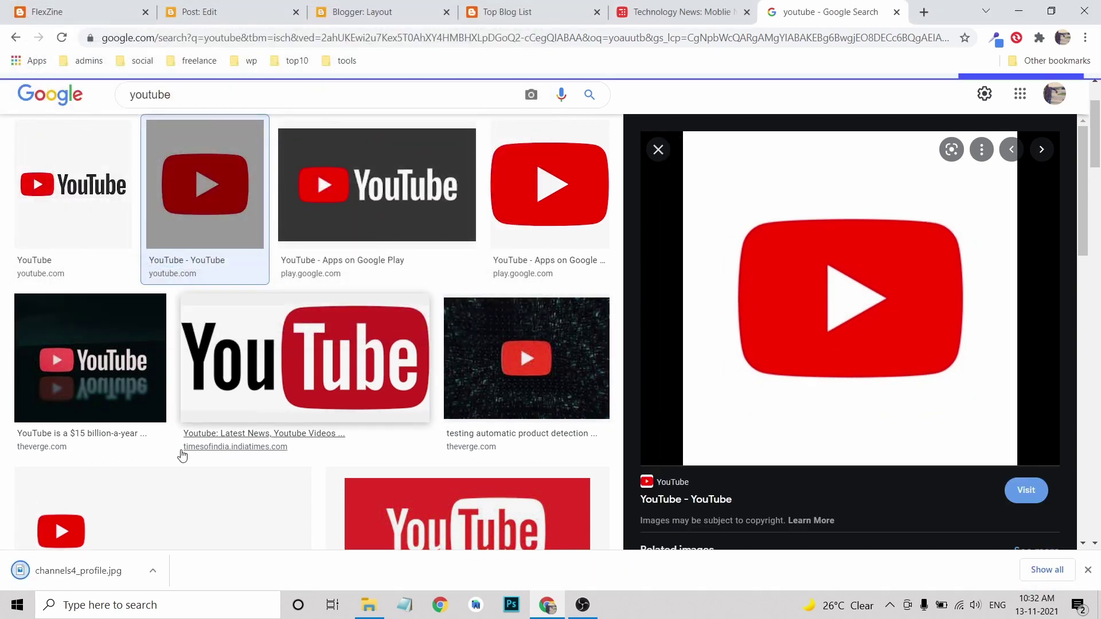
# - Upload channels4_profile.jpg from the Pictures folder and insert it above the YouTube post's paragraph
pyautogui.click(223, 12)
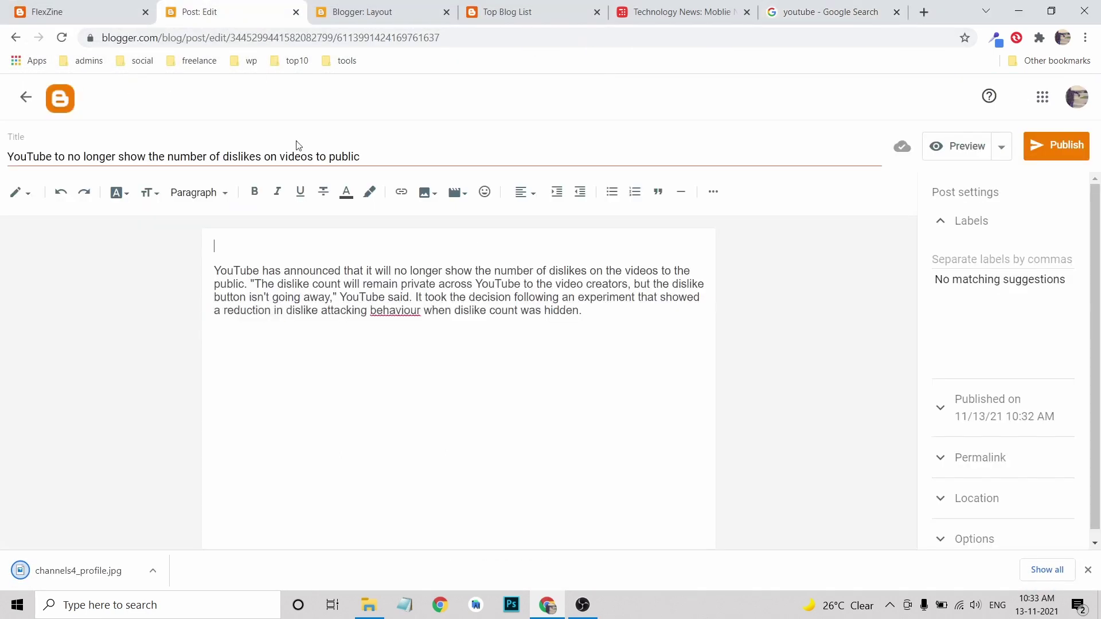
pyautogui.click(429, 194)
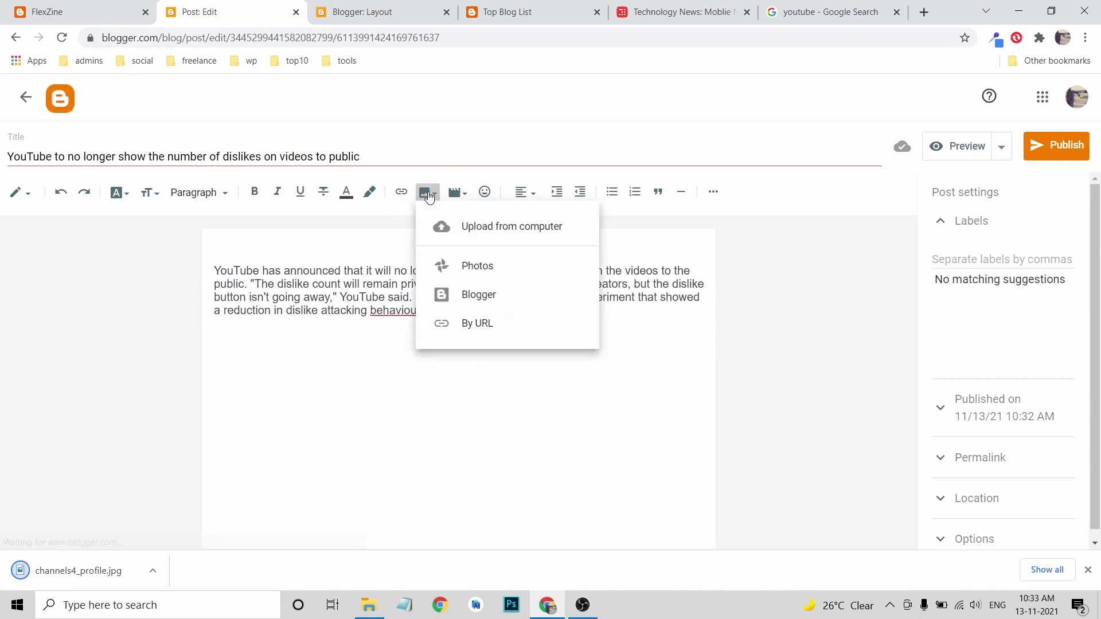
pyautogui.click(506, 230)
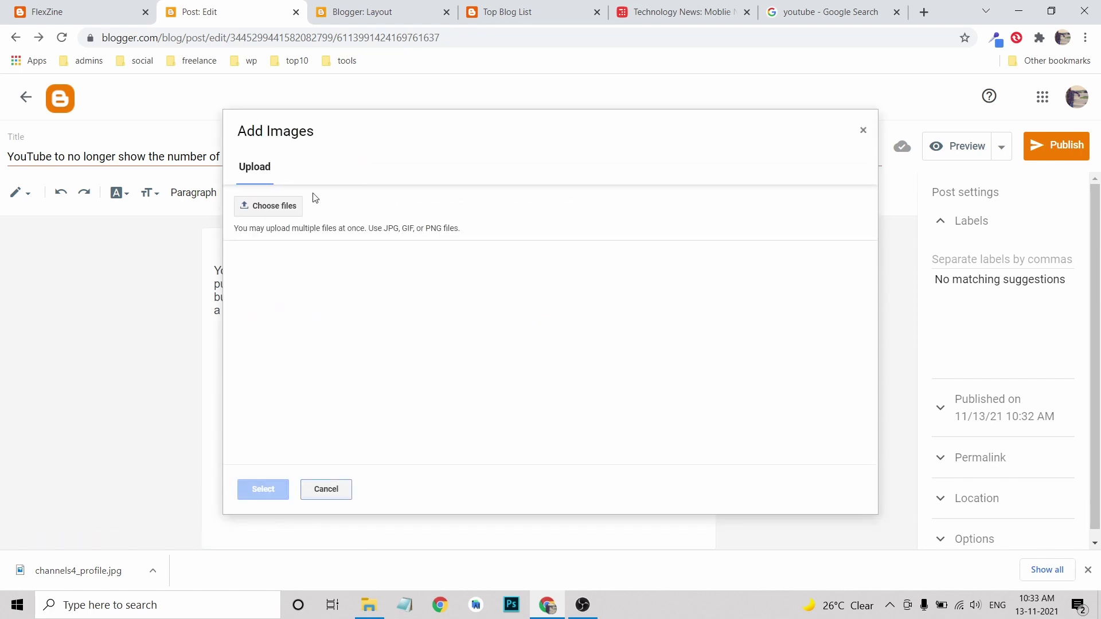
pyautogui.click(286, 207)
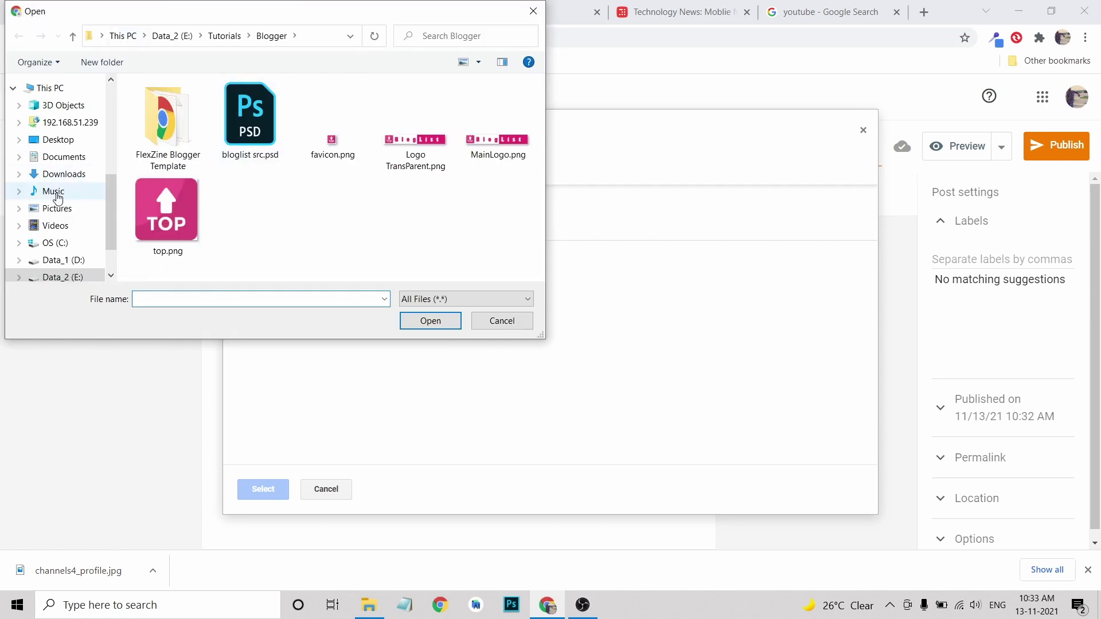
pyautogui.click(57, 211)
pyautogui.click(249, 226)
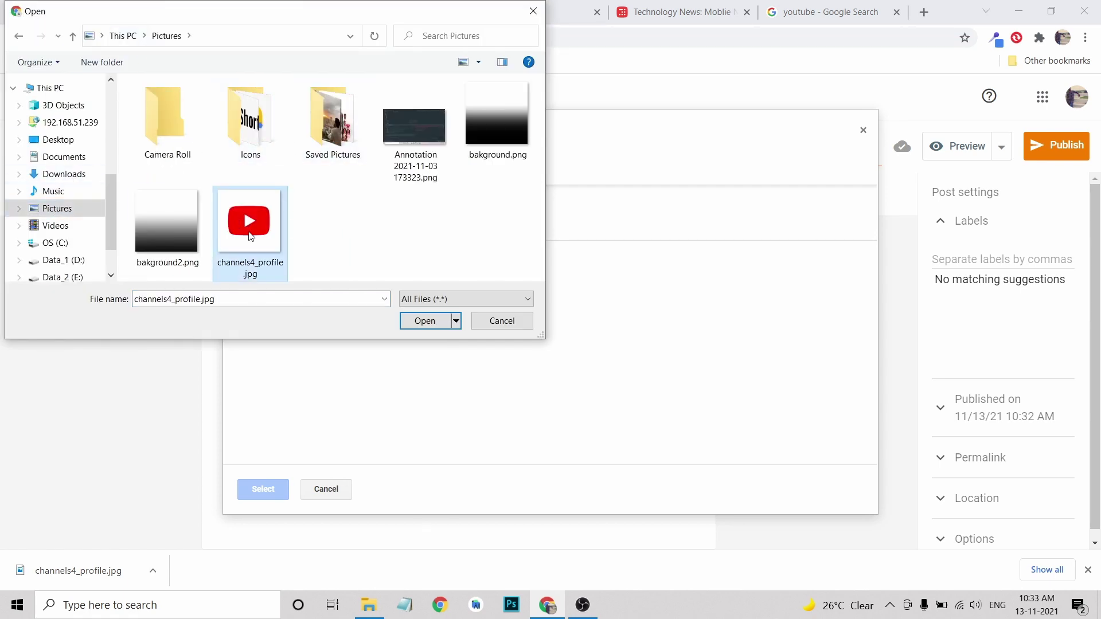
pyautogui.click(427, 321)
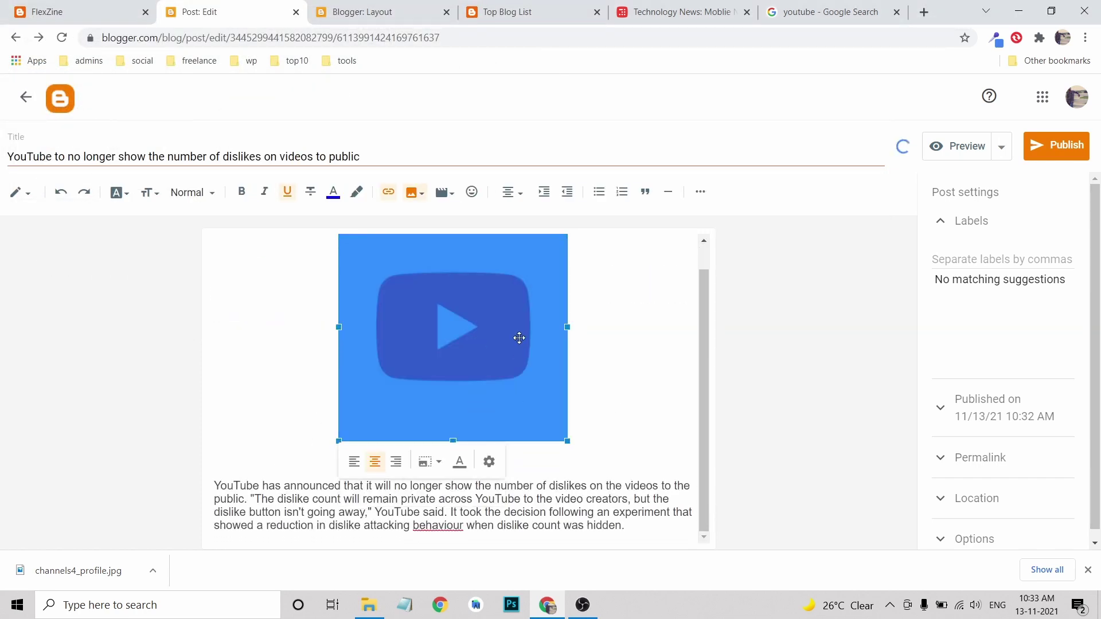
# - Give the YouTube picture the alt text "Youtube image" and set its size to Large
pyautogui.click(489, 462)
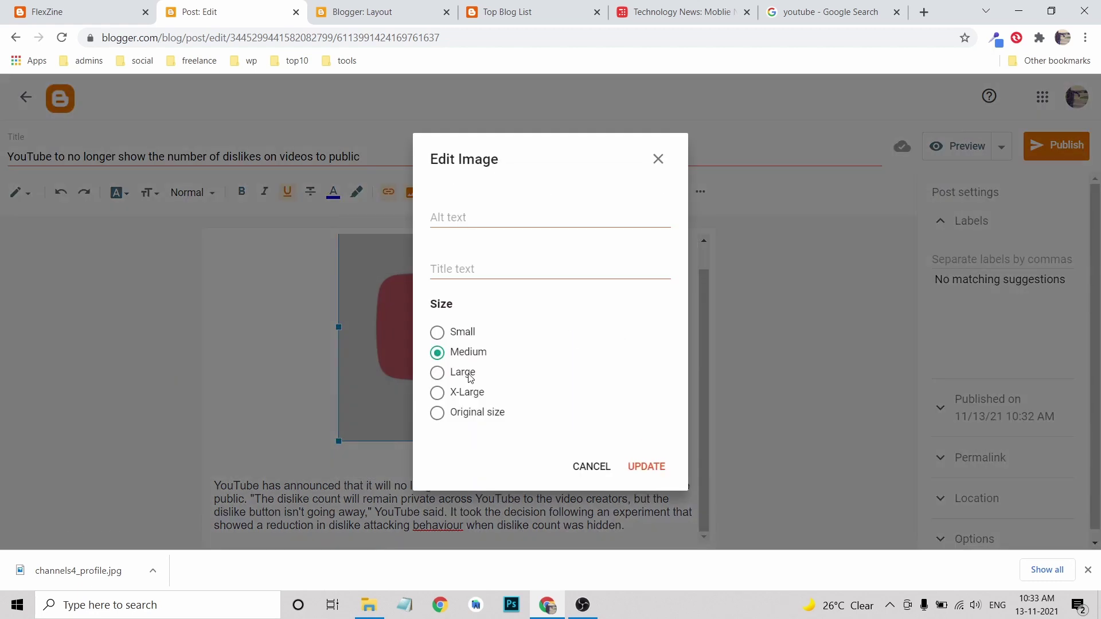
pyautogui.click(452, 218)
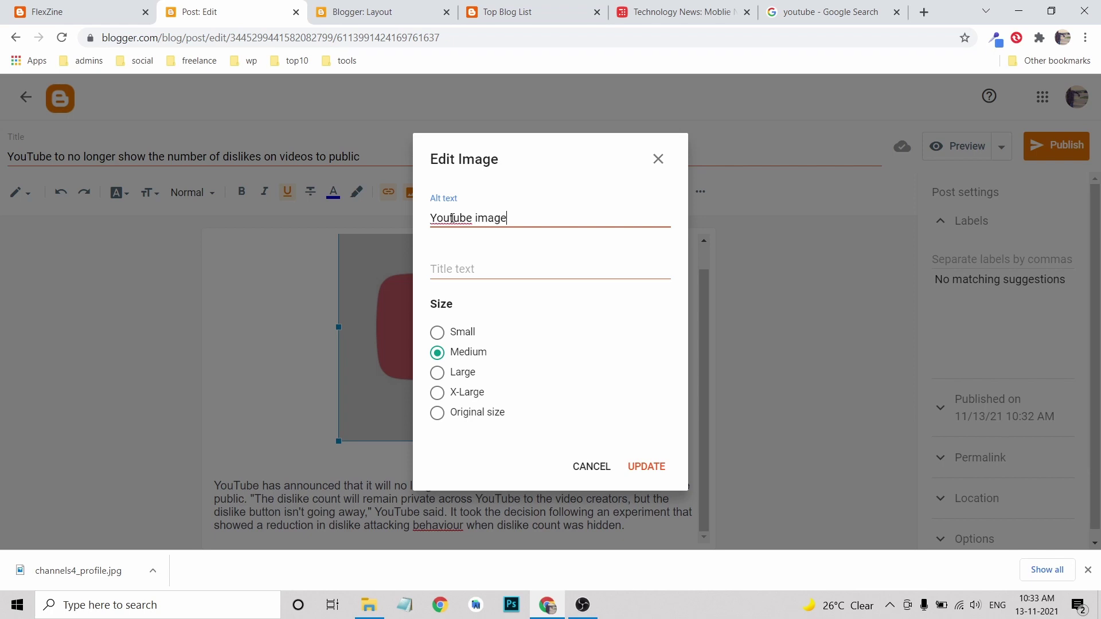
pyautogui.press('Tab')
pyautogui.click(437, 372)
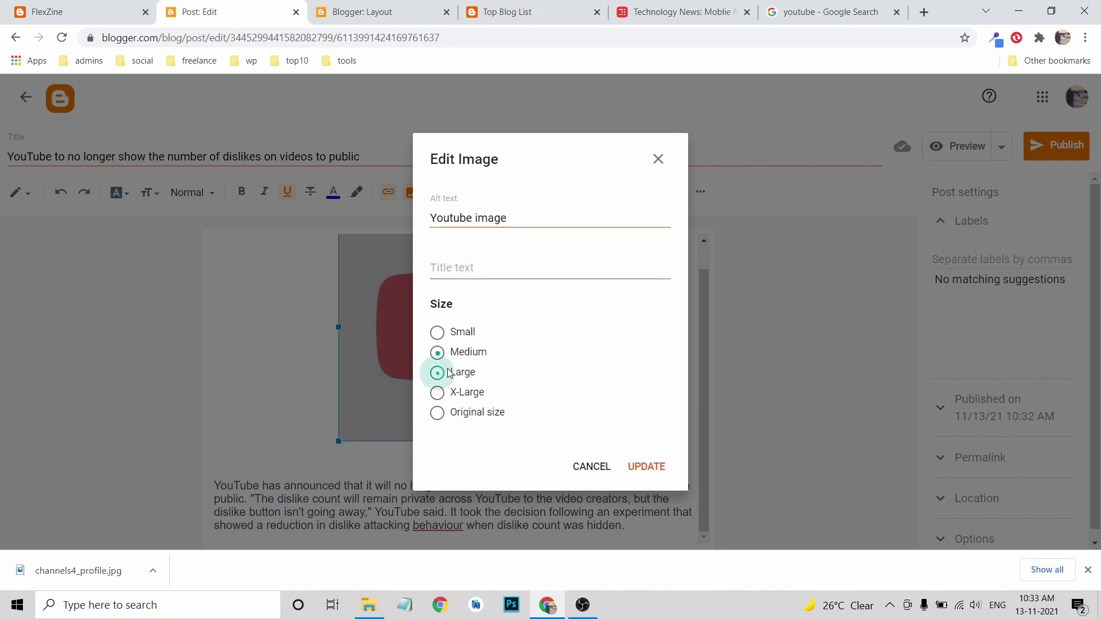
pyautogui.click(635, 467)
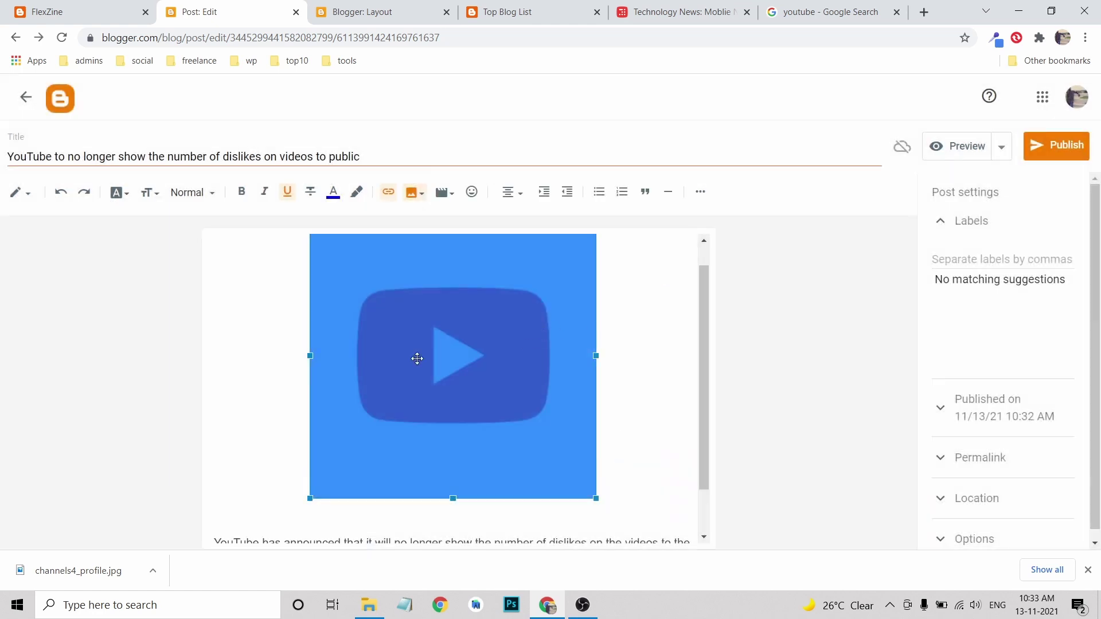
# - Change the size of the YouTube picture in the post to Original size
pyautogui.rightClick(522, 322)
pyautogui.click(453, 342)
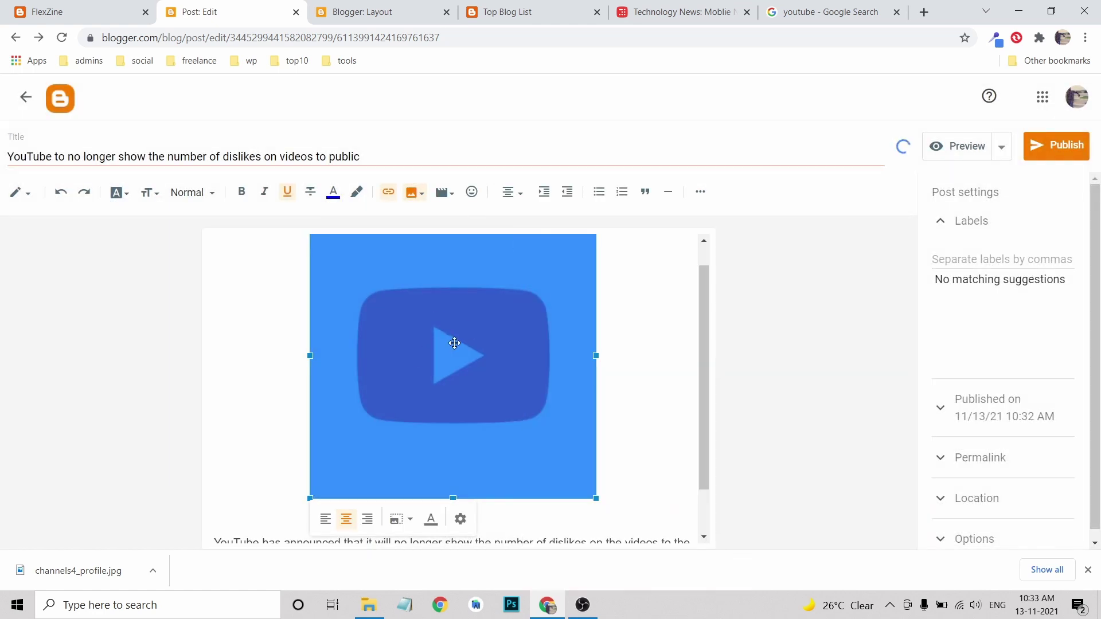
pyautogui.click(460, 519)
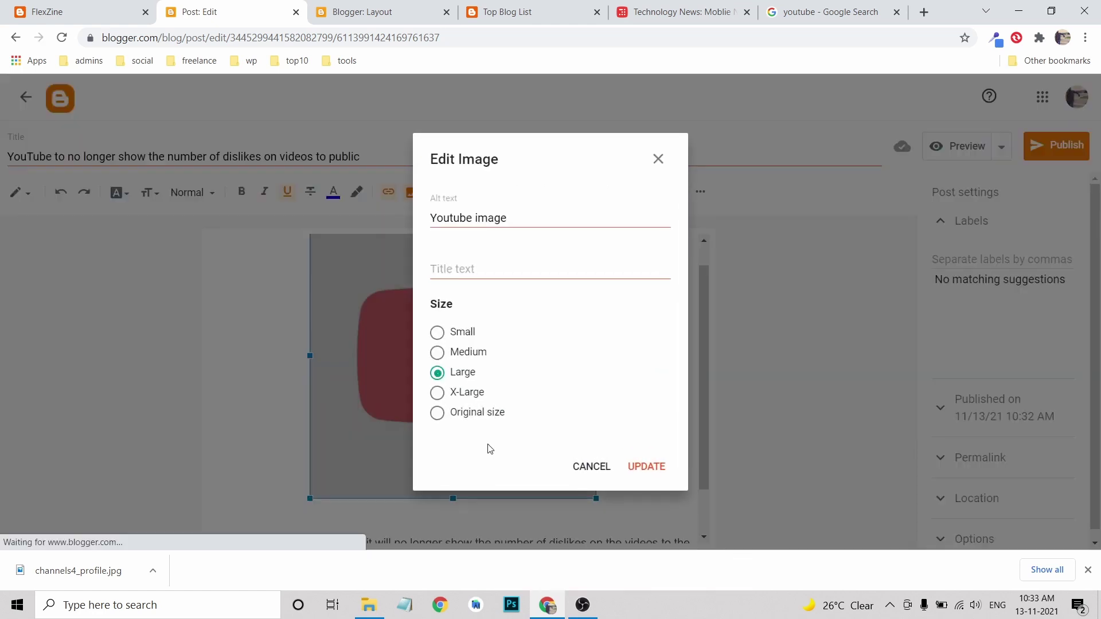
pyautogui.click(436, 413)
pyautogui.click(643, 467)
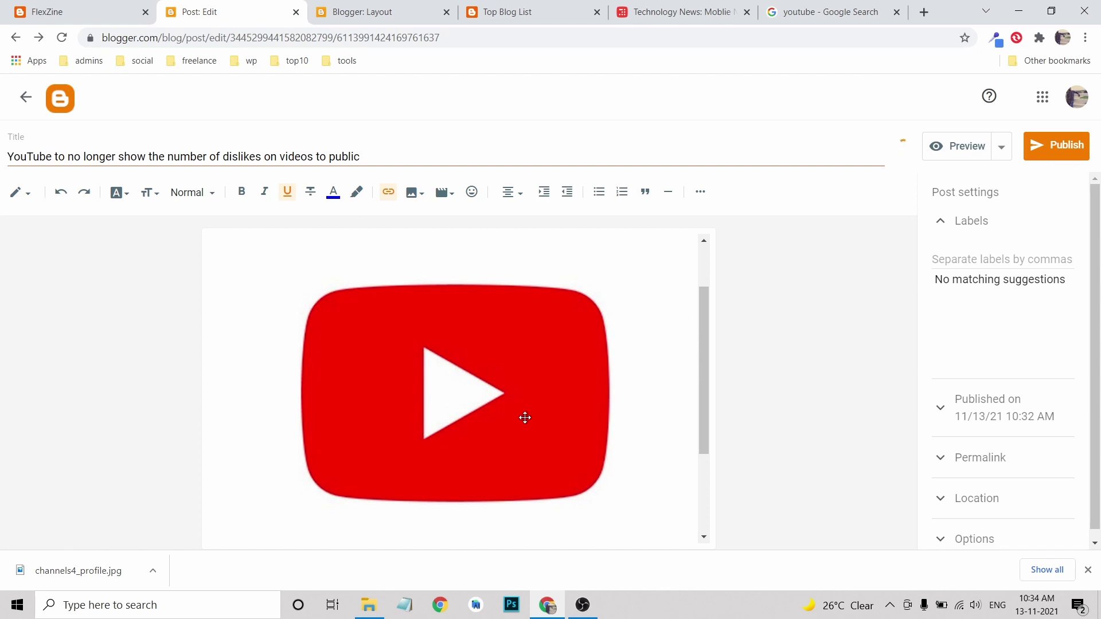
pyautogui.scroll(-3, 525, 418)
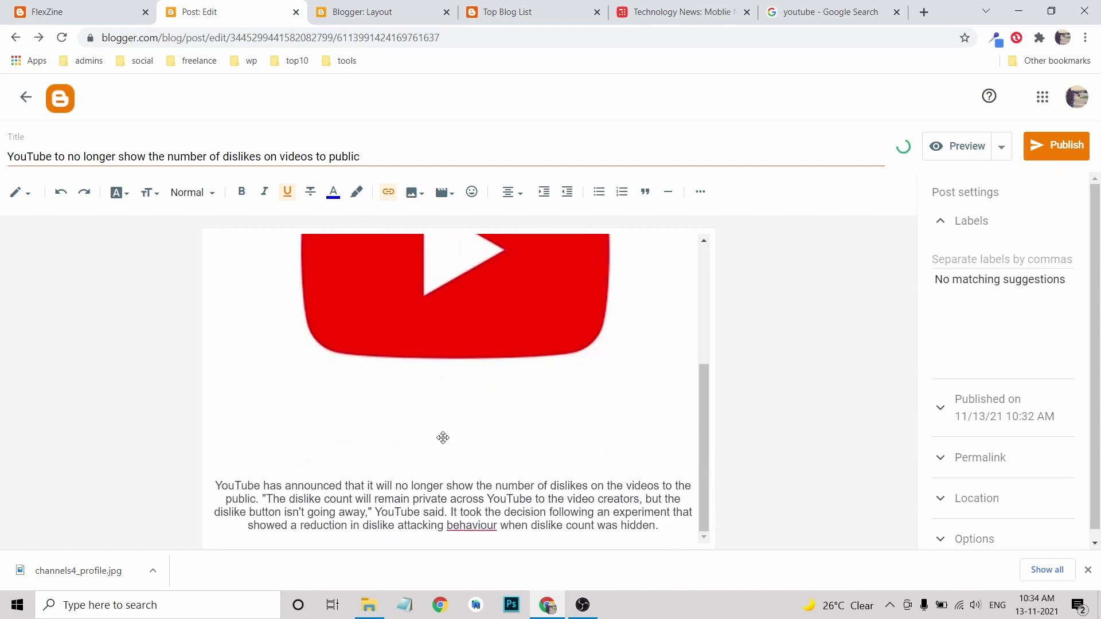
# - Label the YouTube post Technology and publish it
pyautogui.click(419, 402)
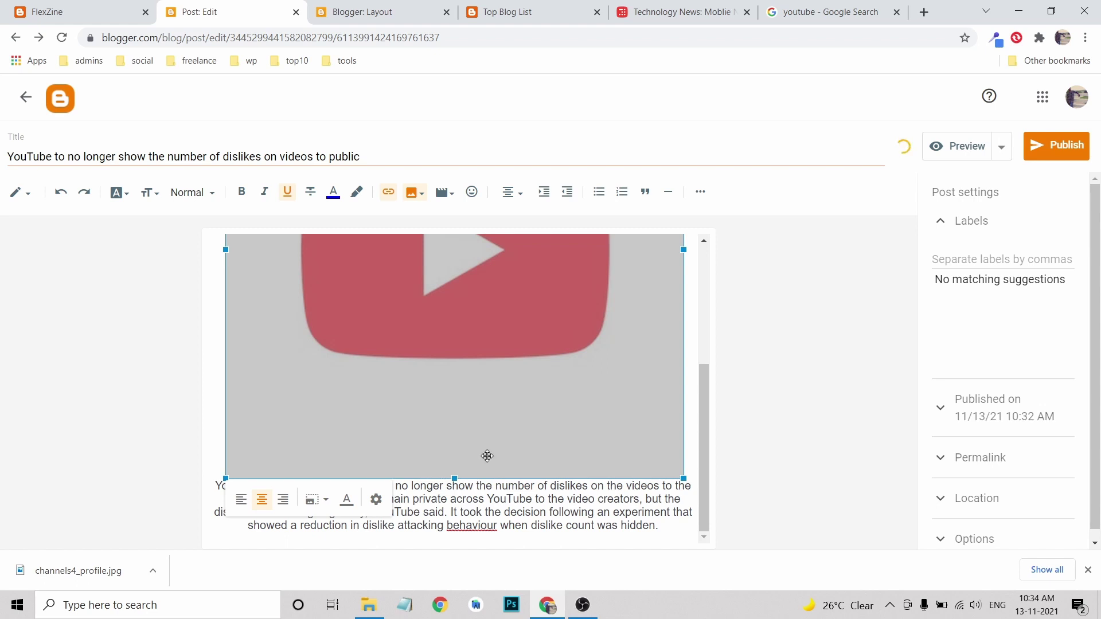
pyautogui.click(976, 258)
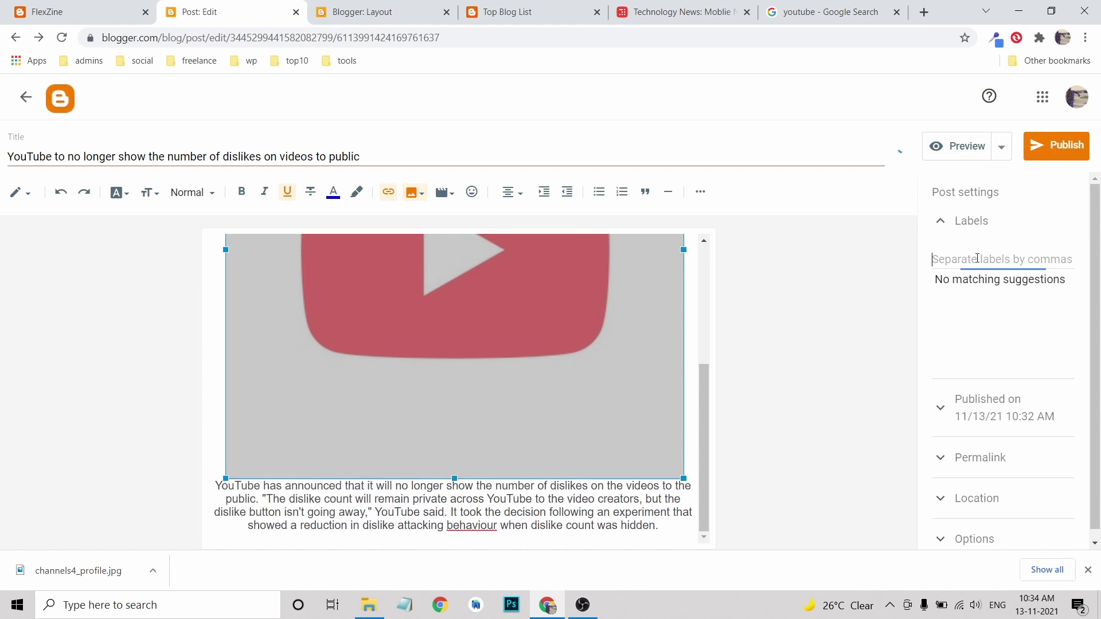
pyautogui.write('Tech')
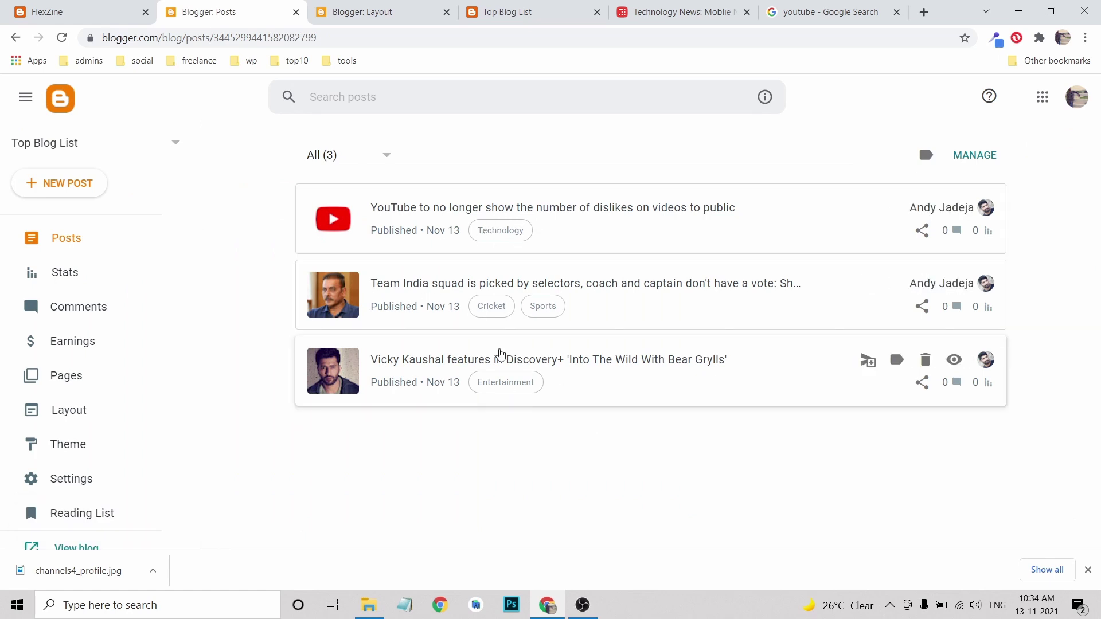
# - Switch inshorts to the Business category and find the story about Musk selling $7 bn worth of Tesla stock
pyautogui.click(679, 13)
pyautogui.scroll(5, 81, 365)
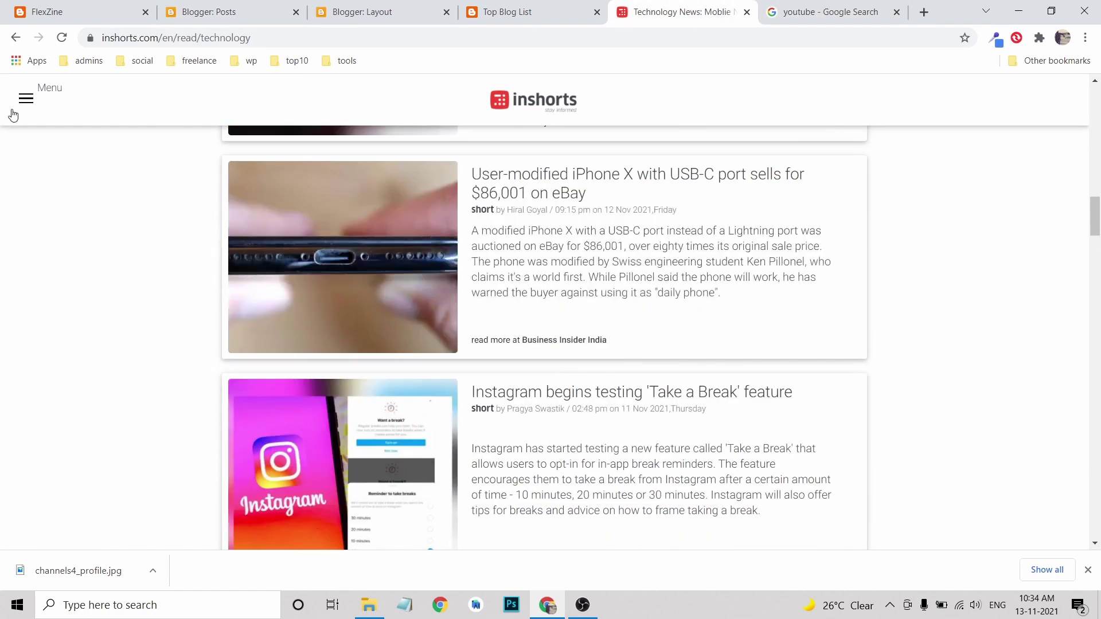
pyautogui.click(26, 98)
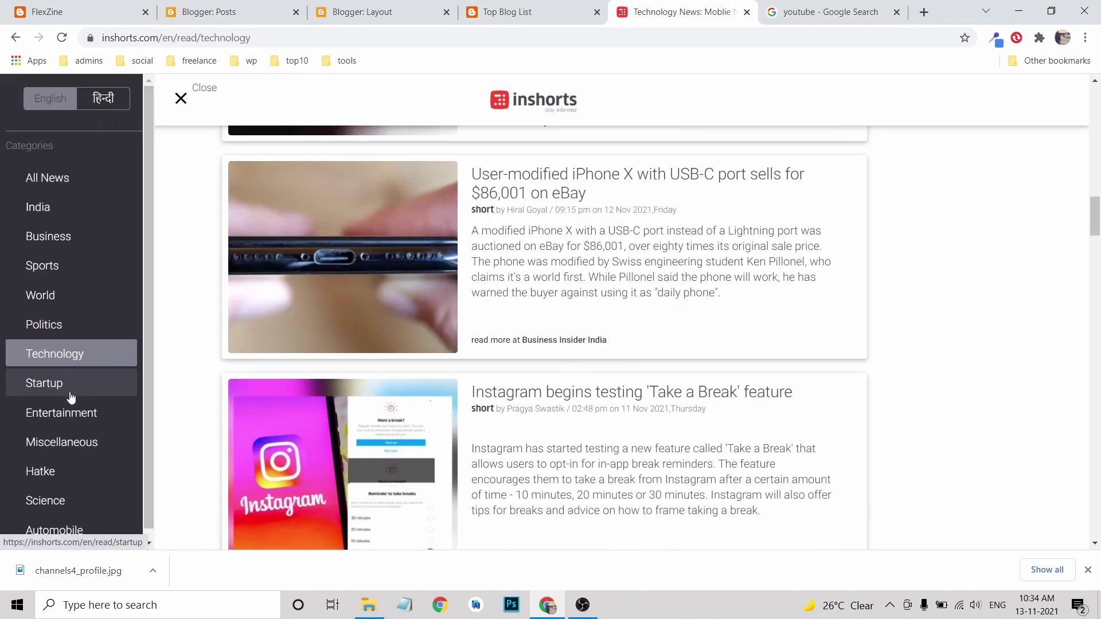
pyautogui.scroll(-2, 69, 427)
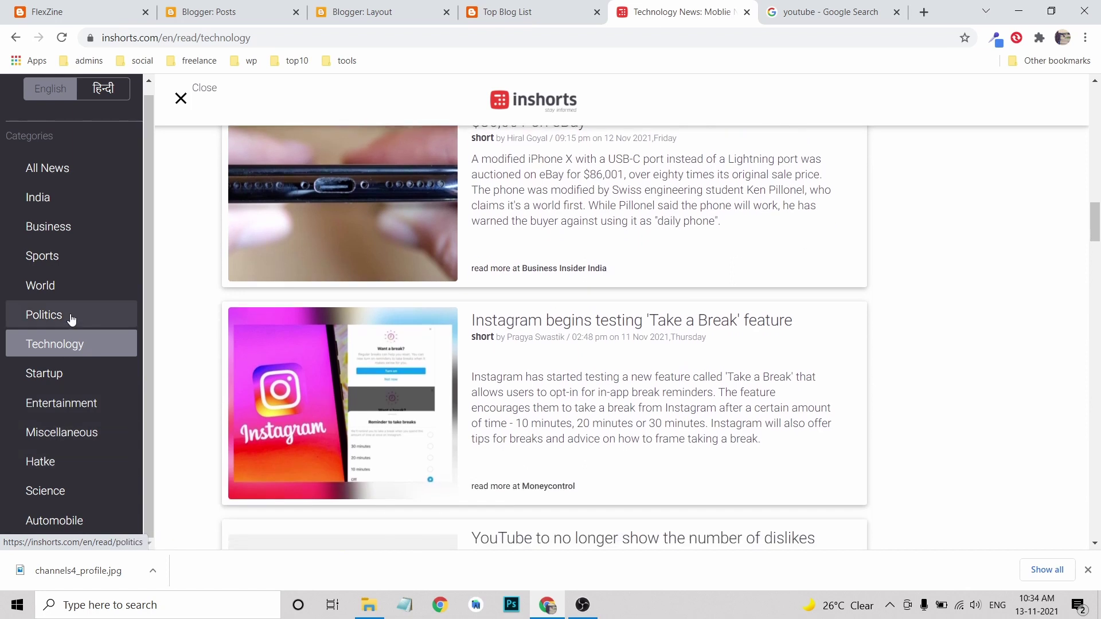
pyautogui.click(58, 229)
pyautogui.scroll(-10, 570, 302)
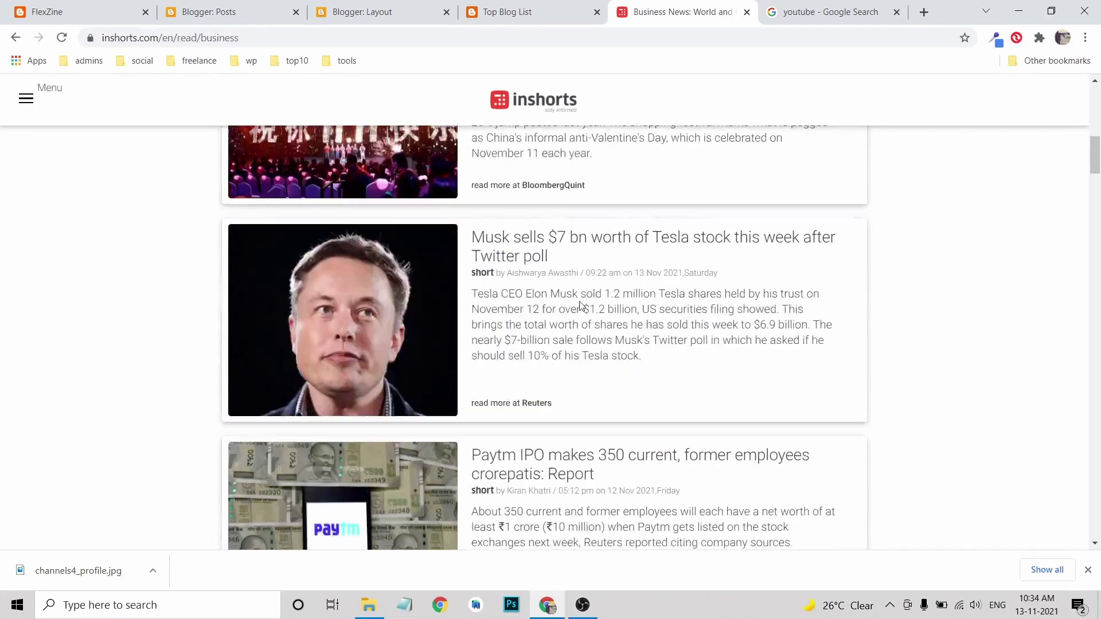
pyautogui.scroll(-2, 582, 304)
pyautogui.scroll(2, 586, 299)
# - Create a new Blogger post with the headline "Musk sells $7 bn worth of Tesla stock this week after Twitter poll" and its paragraph below an empty line
pyautogui.moveTo(469, 237); pyautogui.dragTo(559, 264)
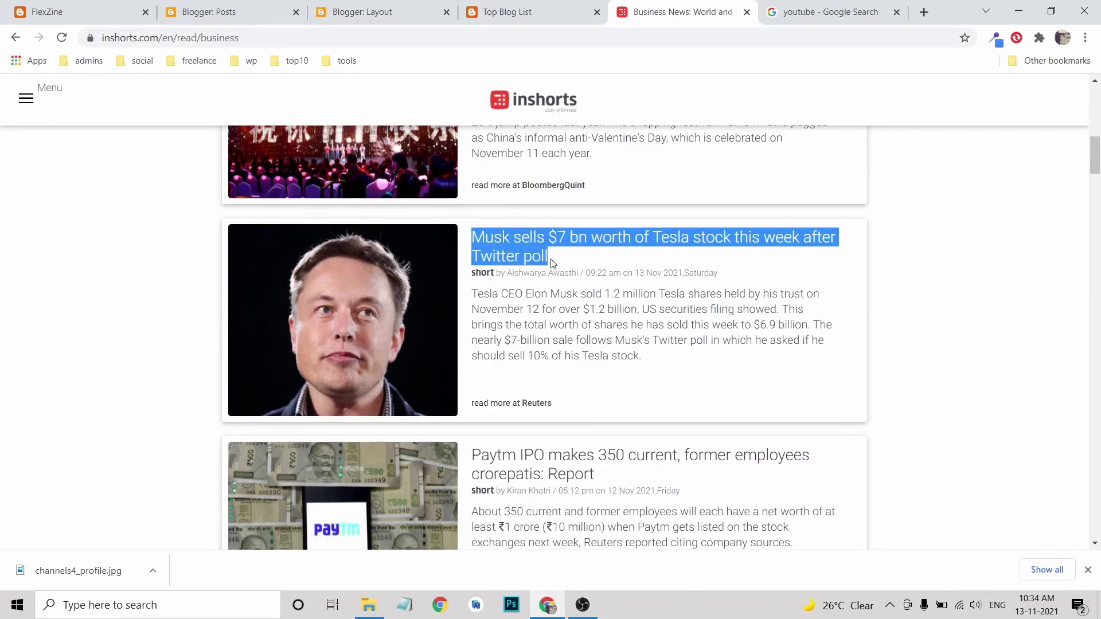
pyautogui.click(256, 12)
pyautogui.click(57, 182)
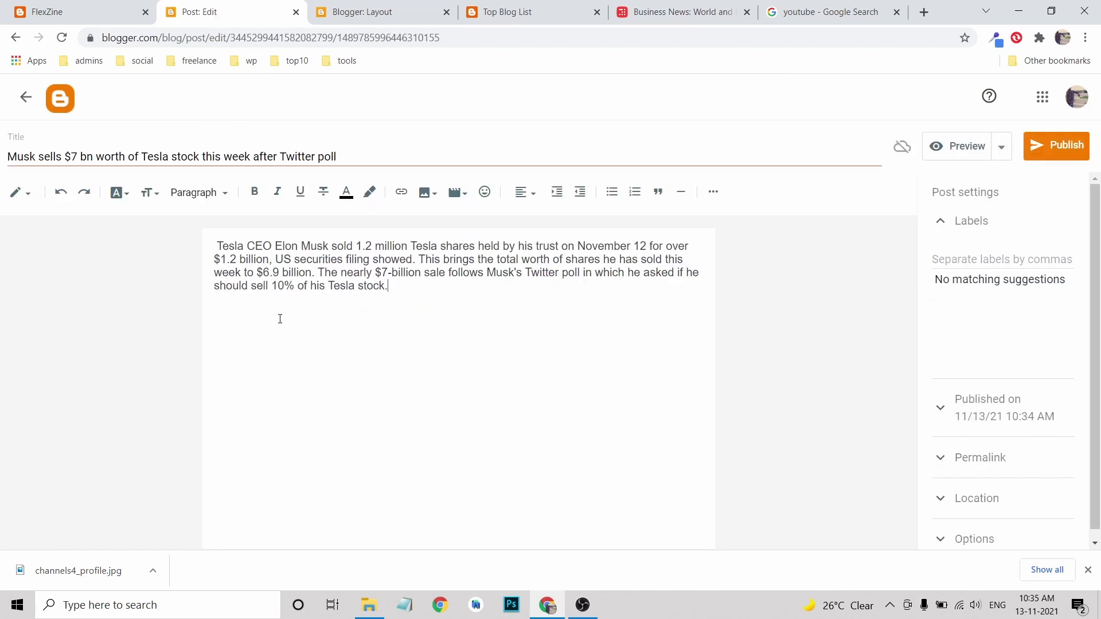
pyautogui.click(1087, 570)
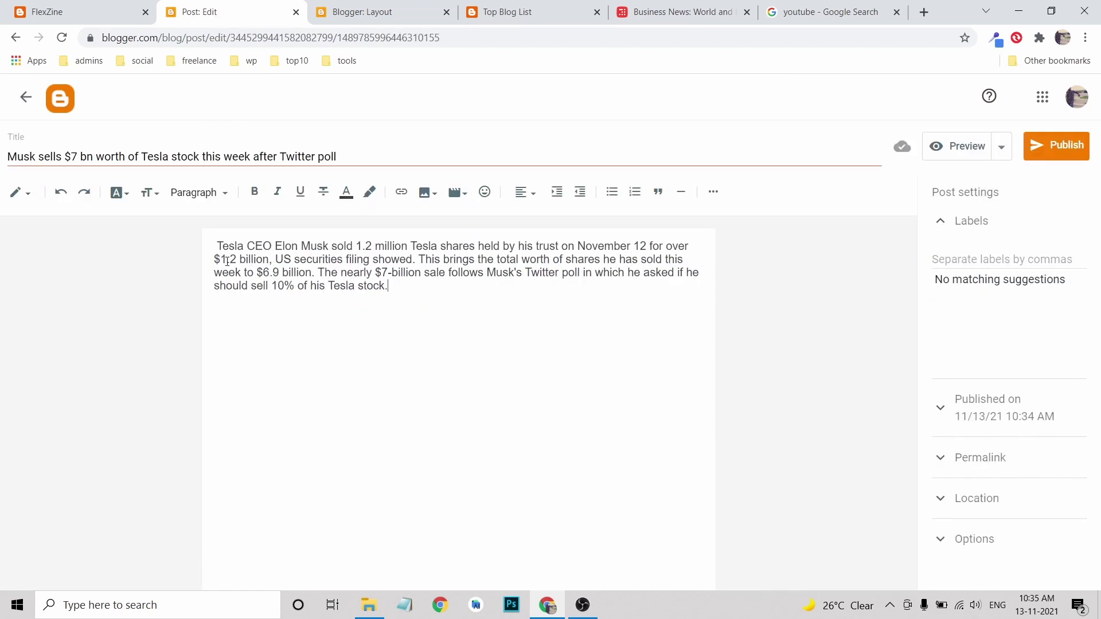
pyautogui.click(221, 246)
pyautogui.press('BackSpace')
pyautogui.press('Return')
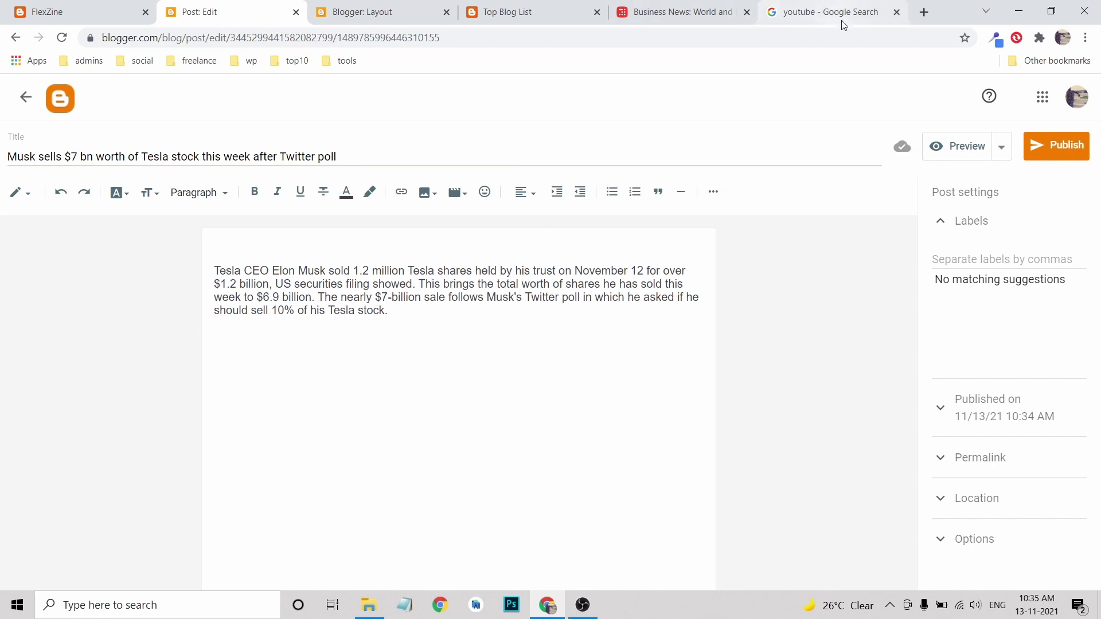
# - Search Google Images for elon musk, copy the address of the business-standard.com photo and insert that picture above the post's paragraph
pyautogui.click(673, 11)
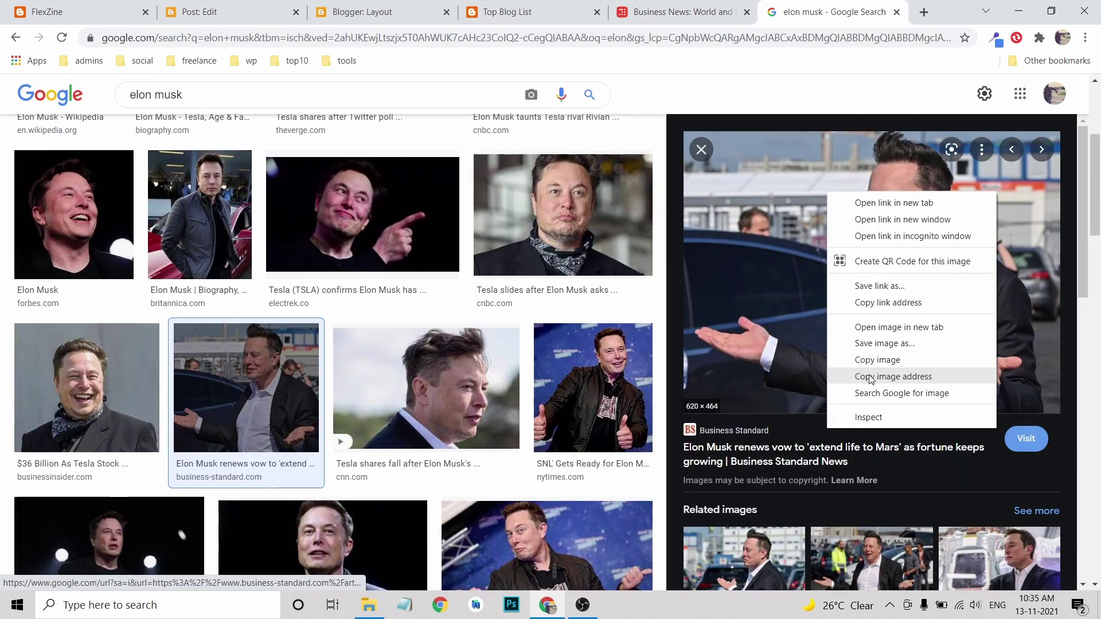
pyautogui.click(869, 378)
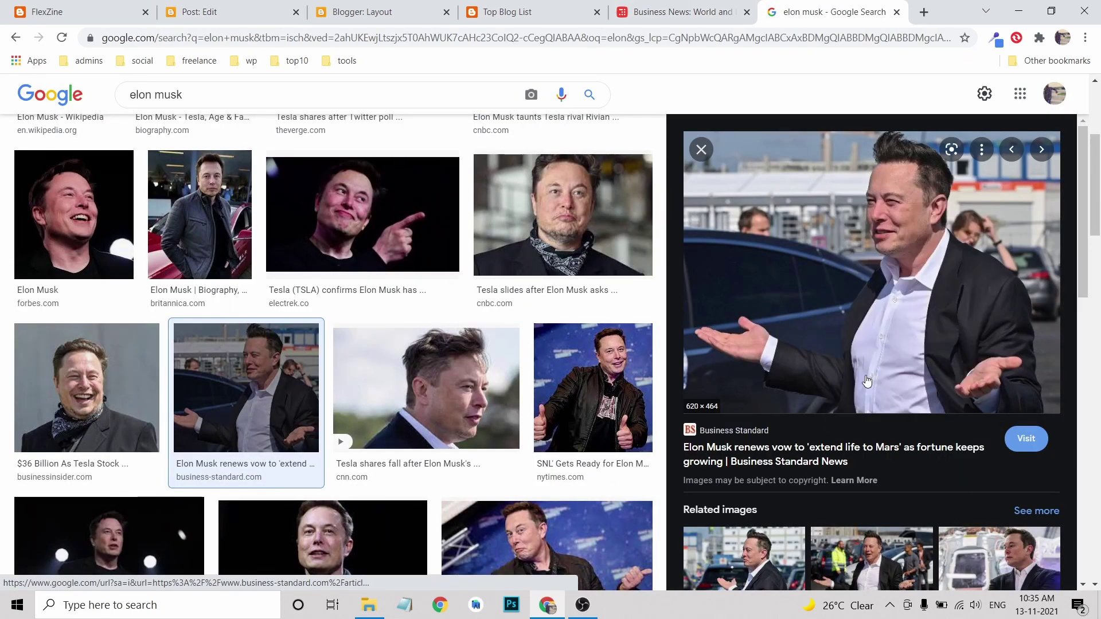
pyautogui.click(261, 12)
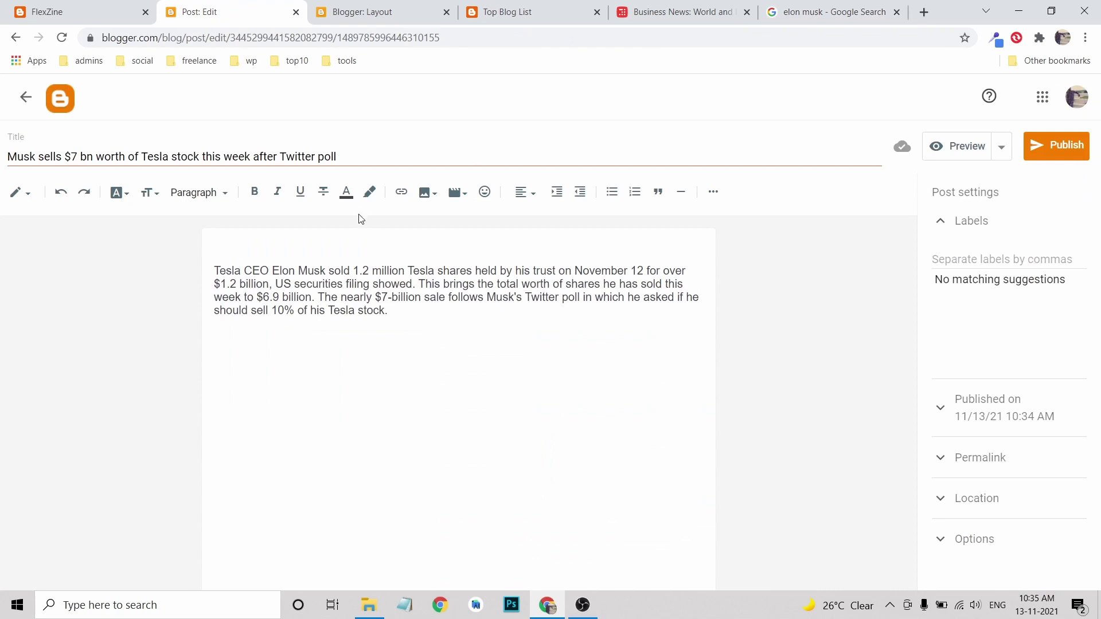
pyautogui.click(246, 246)
pyautogui.hotkey('ctrl', 'v')
pyautogui.click(439, 502)
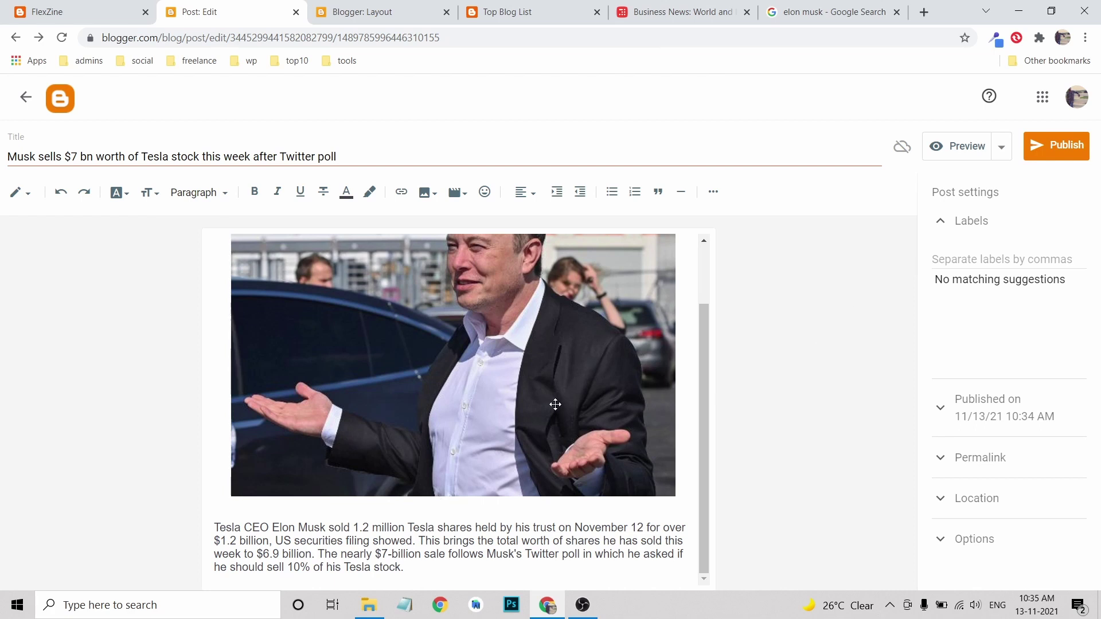
# - Label the Musk post Business and publish it to the blog
pyautogui.click(966, 260)
pyautogui.write('Busi')
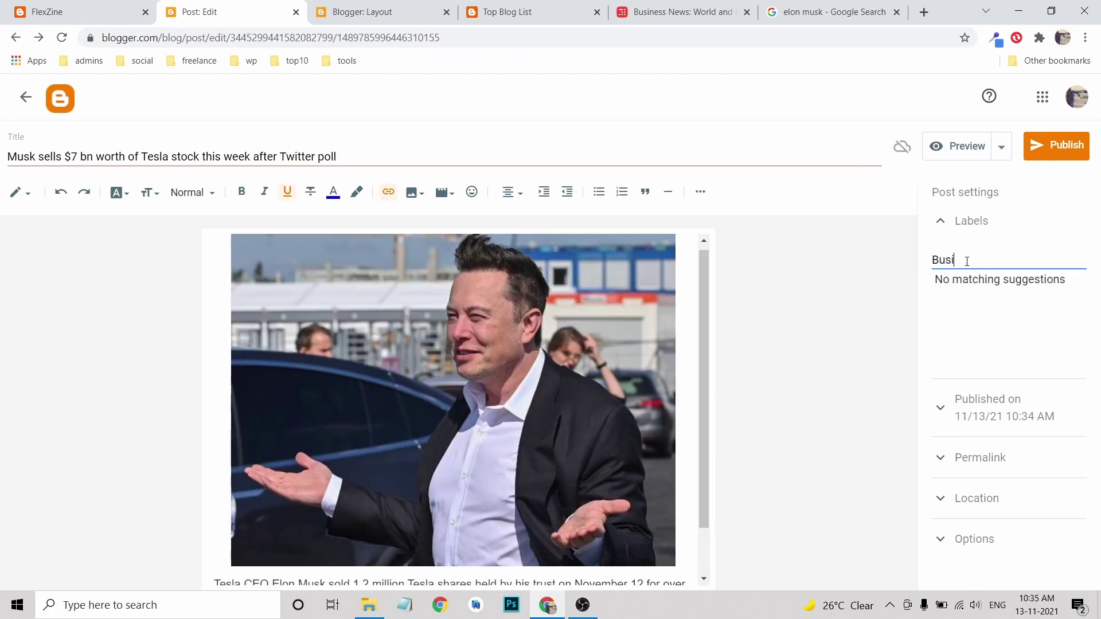
pyautogui.write('ness')
pyautogui.click(1047, 151)
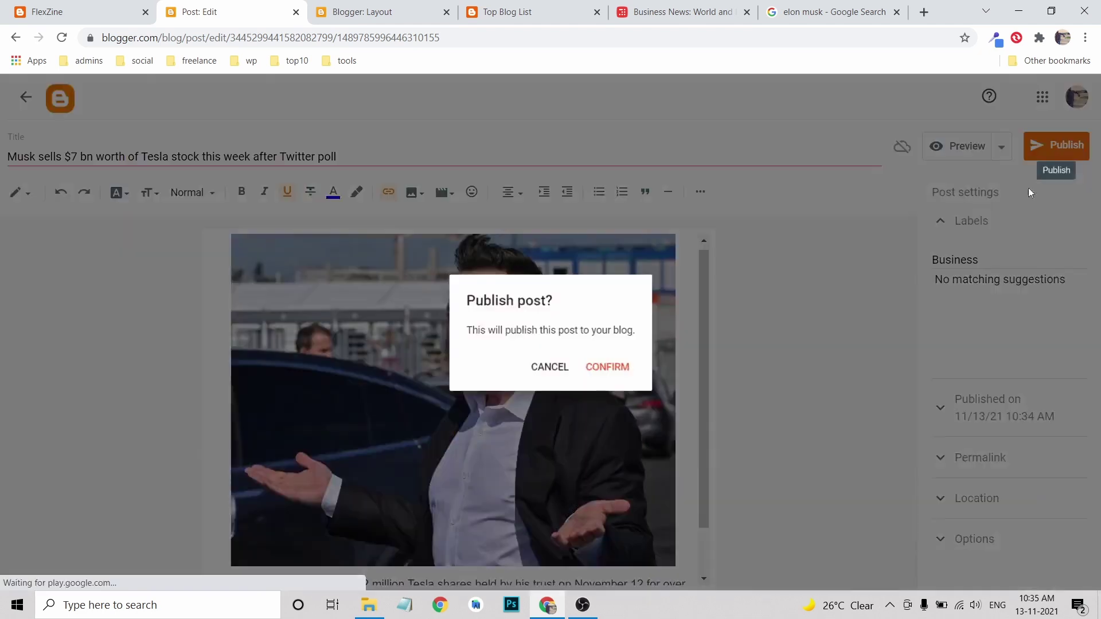
pyautogui.click(609, 369)
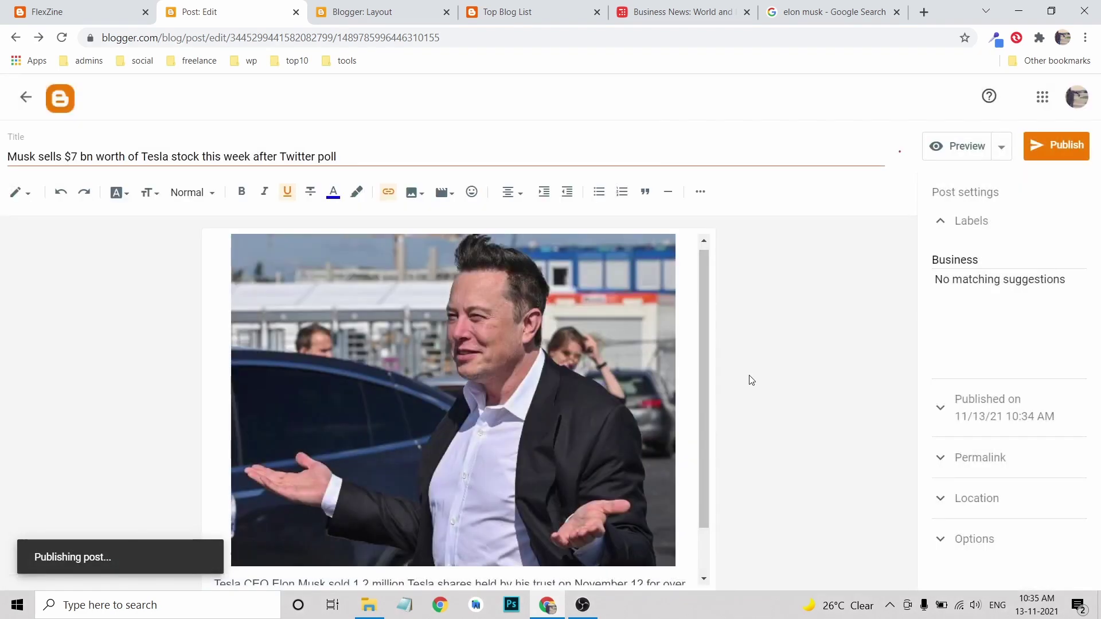
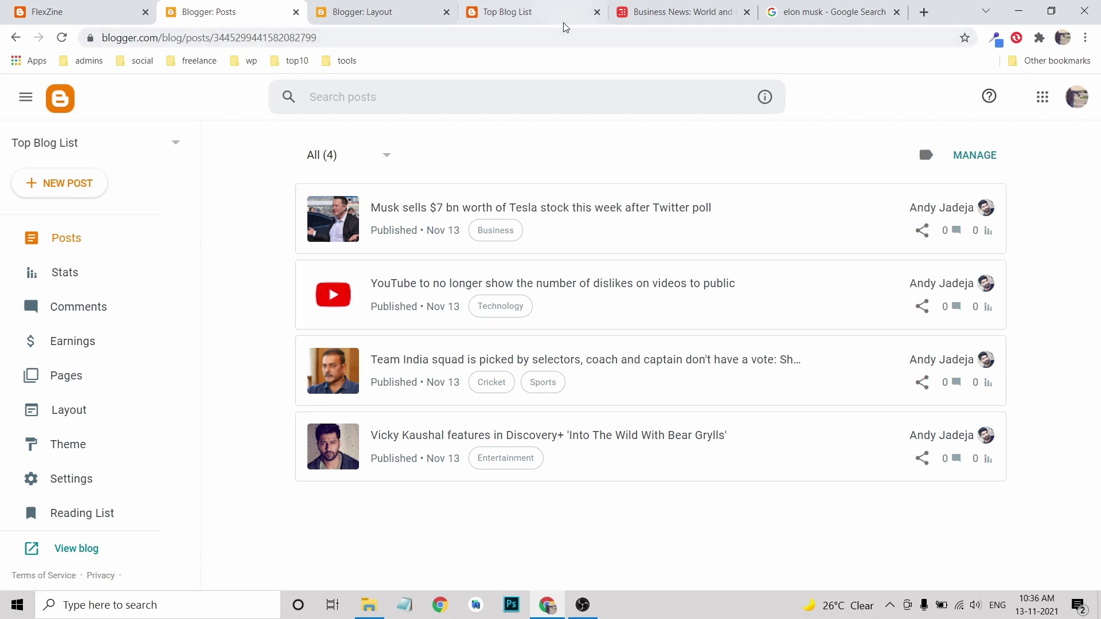
# - Reload the Top Blog List home page and review the published posts and sidebar widgets
pyautogui.click(541, 19)
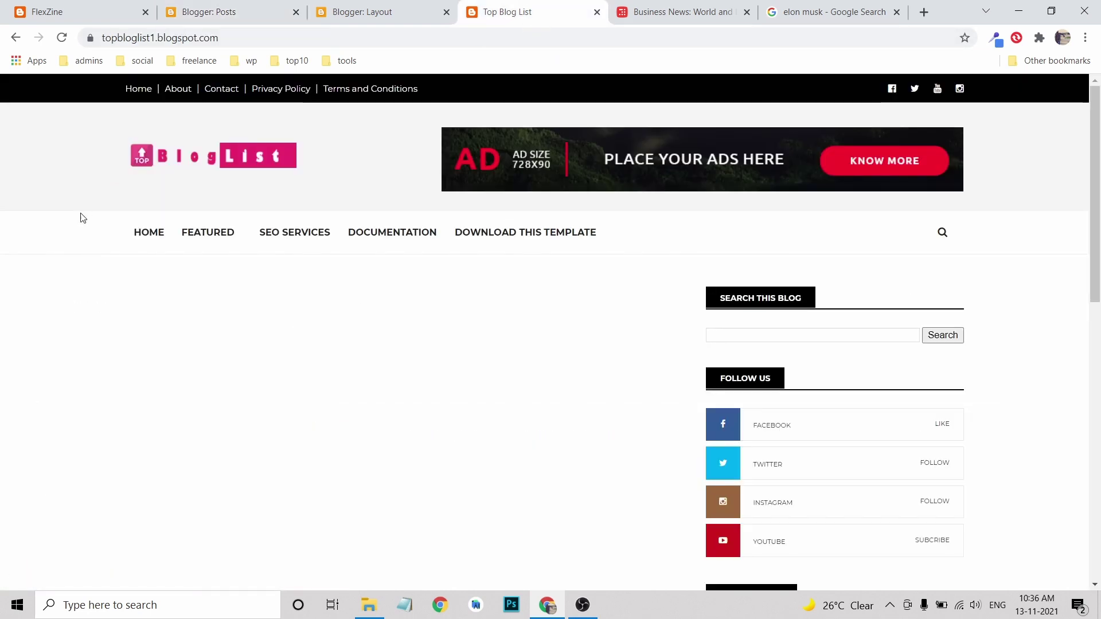
pyautogui.click(62, 38)
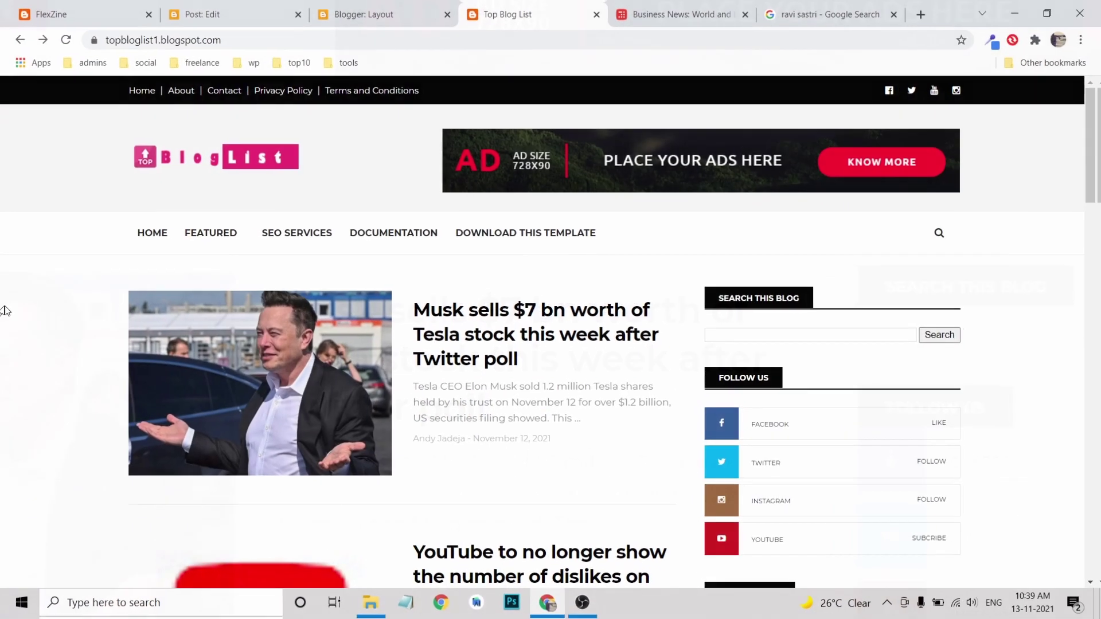
pyautogui.scroll(-2, 29, 307)
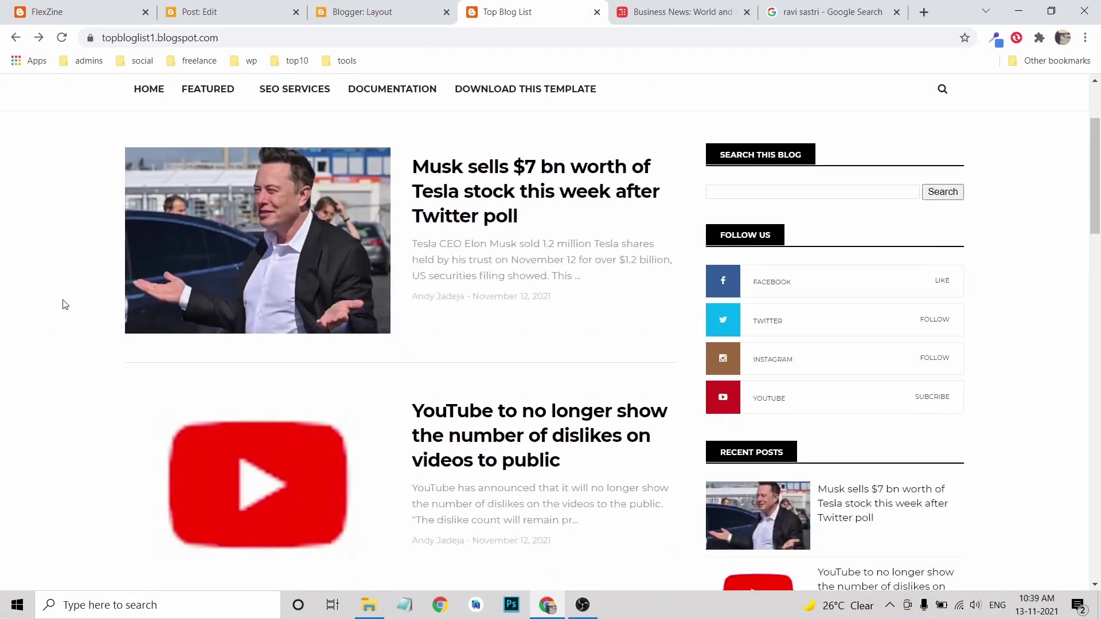
pyautogui.scroll(-8, 62, 297)
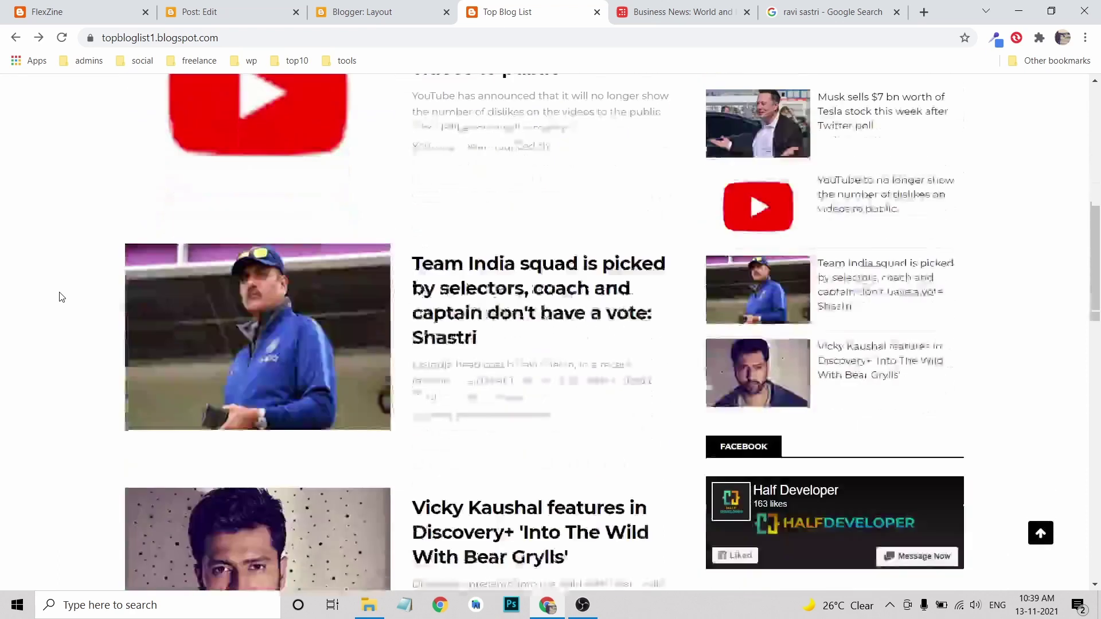
pyautogui.scroll(-3, 63, 280)
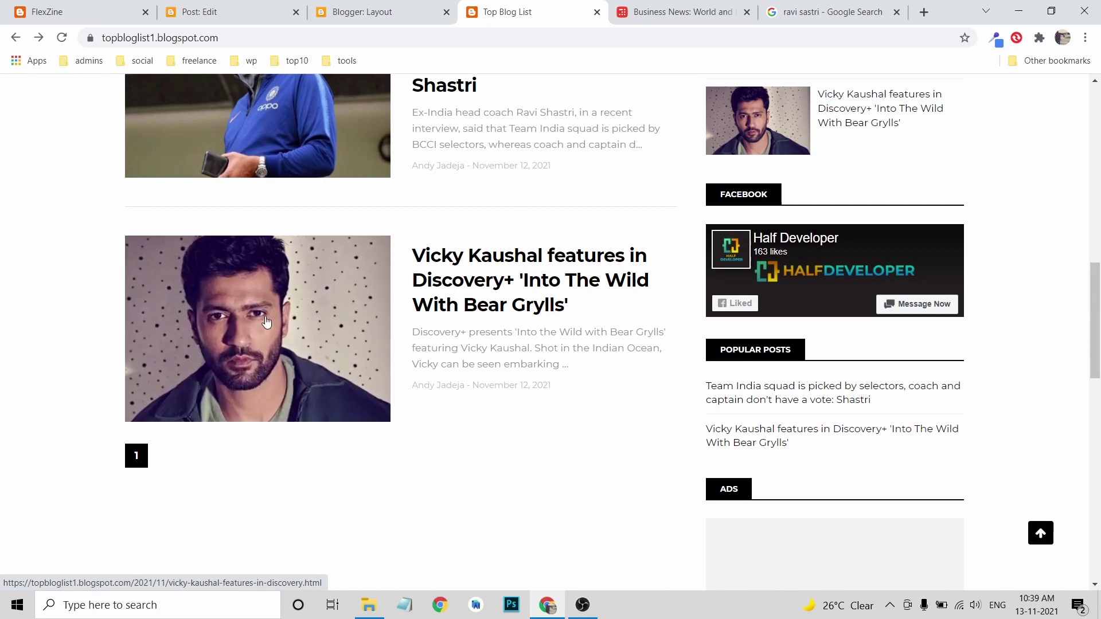
pyautogui.scroll(6, 231, 345)
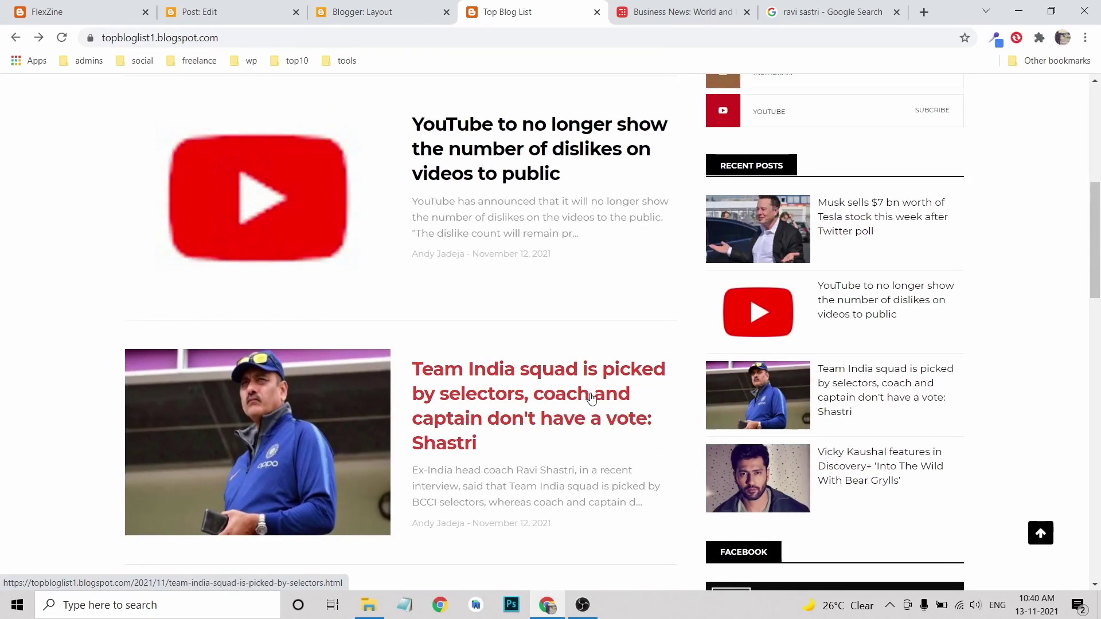
# - Open the "Team India squad is picked by selectors" post and examine its article, share buttons, related posts, comment form and footer
pyautogui.click(479, 403)
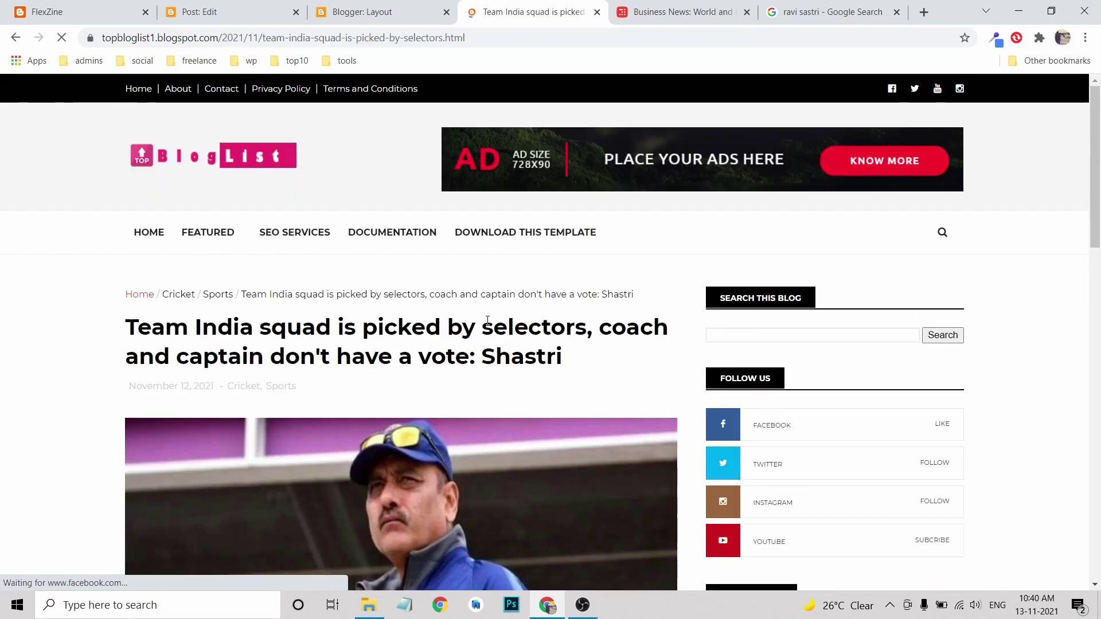
pyautogui.scroll(-7, 375, 313)
pyautogui.scroll(-4, 376, 313)
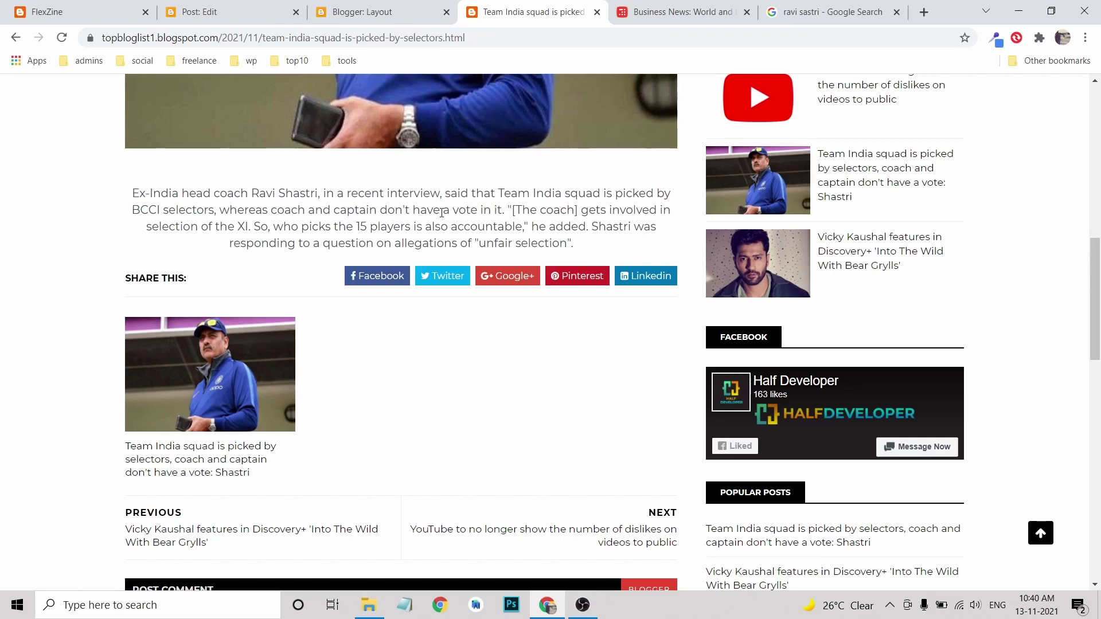
pyautogui.scroll(-4, 376, 290)
pyautogui.scroll(4, 418, 285)
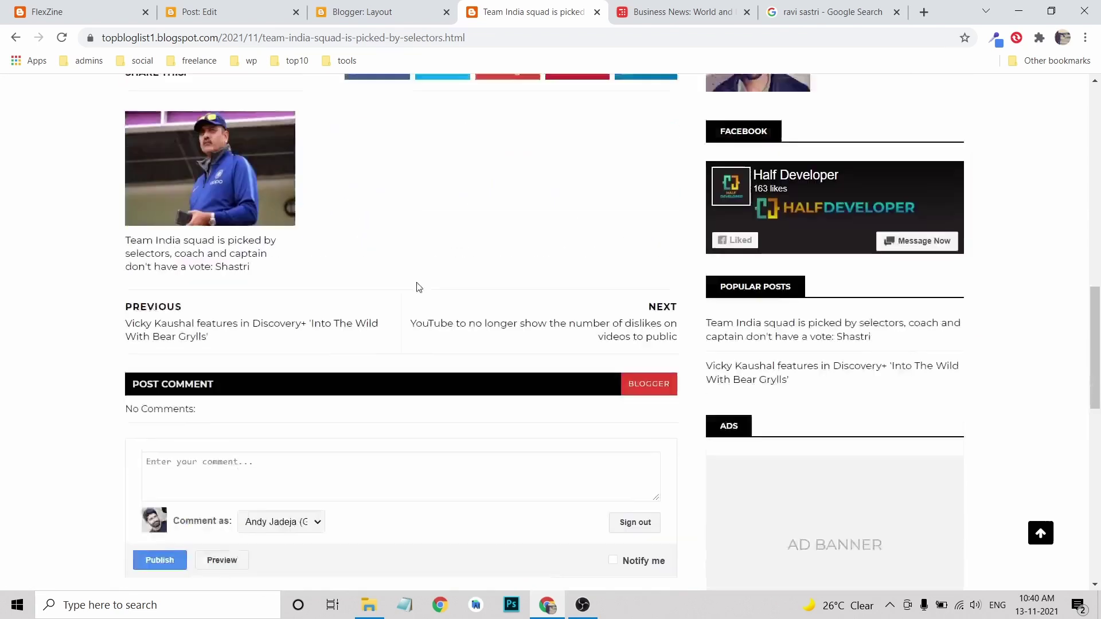
pyautogui.scroll(-1, 423, 304)
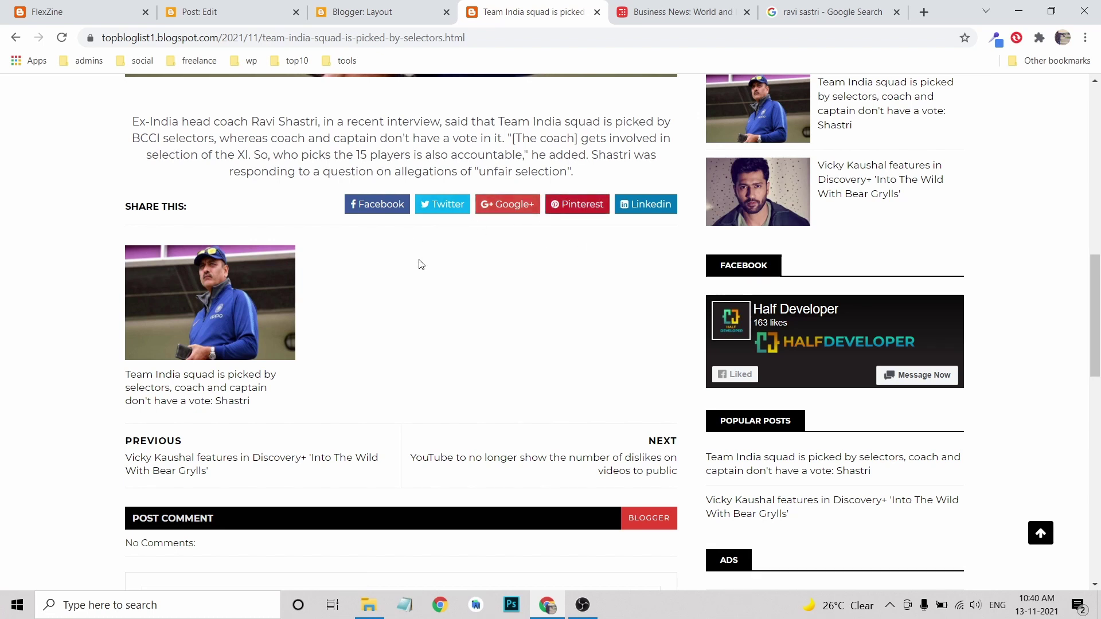
pyautogui.scroll(-8, 418, 263)
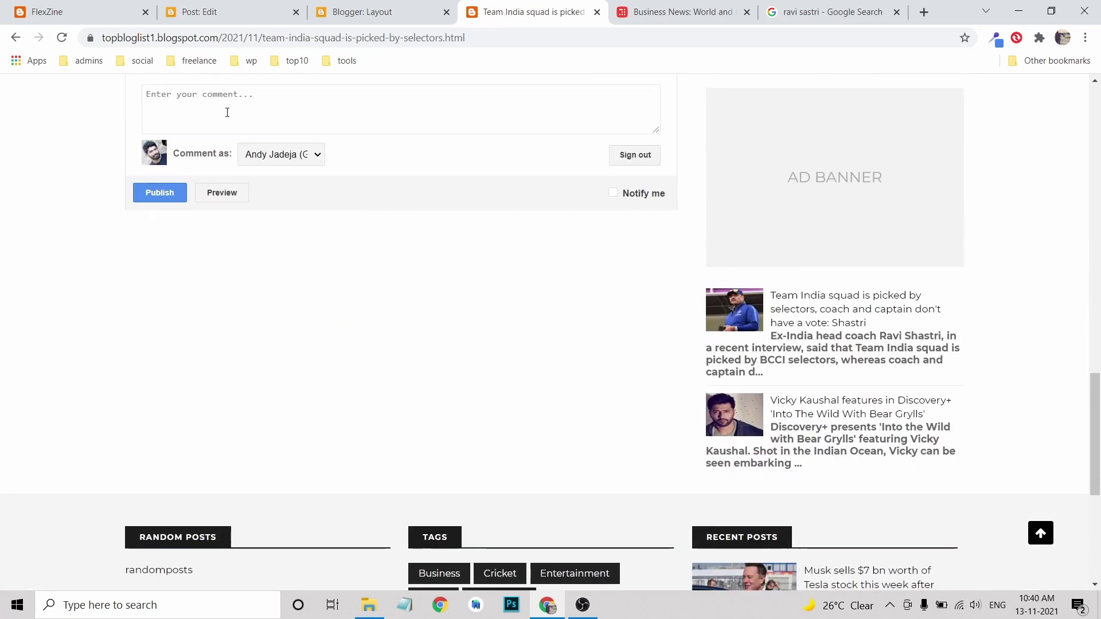
pyautogui.scroll(-6, 309, 275)
pyautogui.scroll(15, 309, 263)
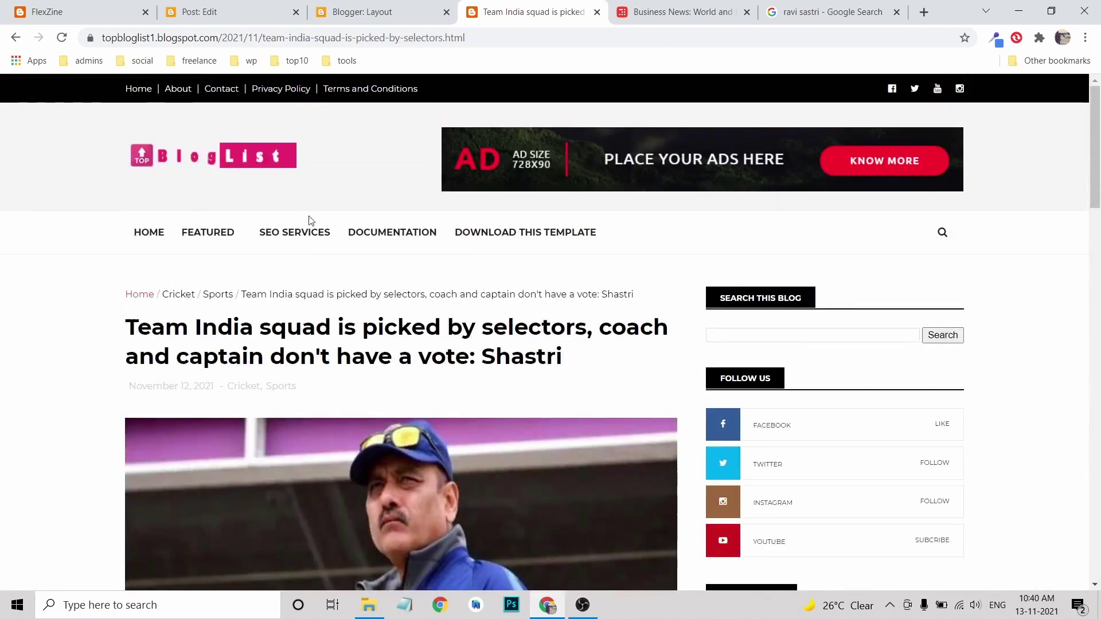
# - Open the Main Menu link list gadget in the blog layout and rename its Featured item as Entertainment
pyautogui.click(258, 12)
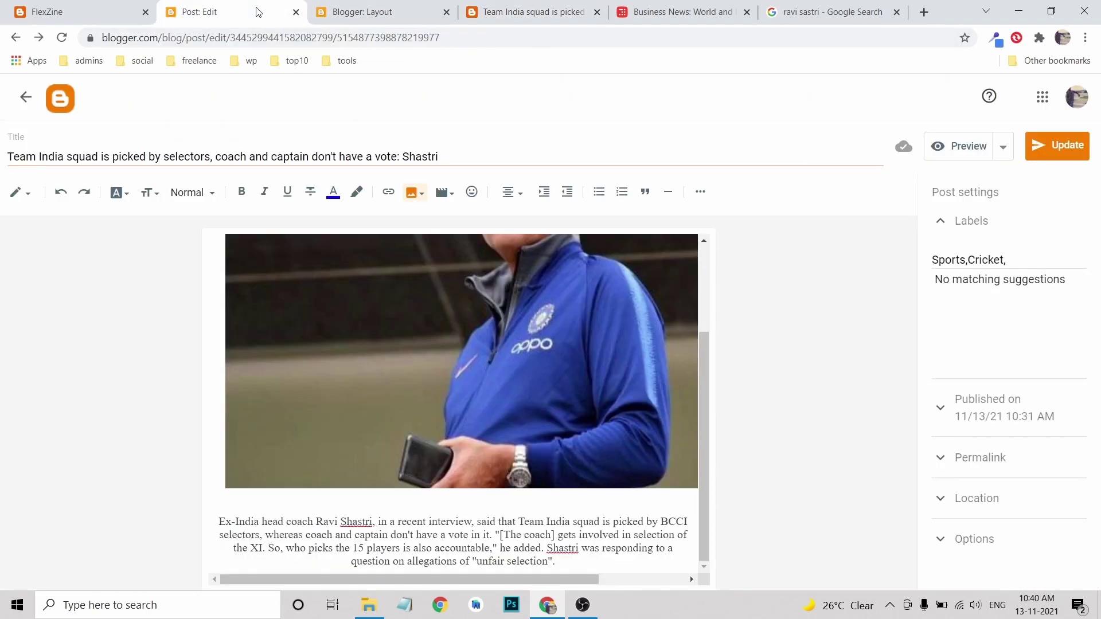
pyautogui.click(408, 12)
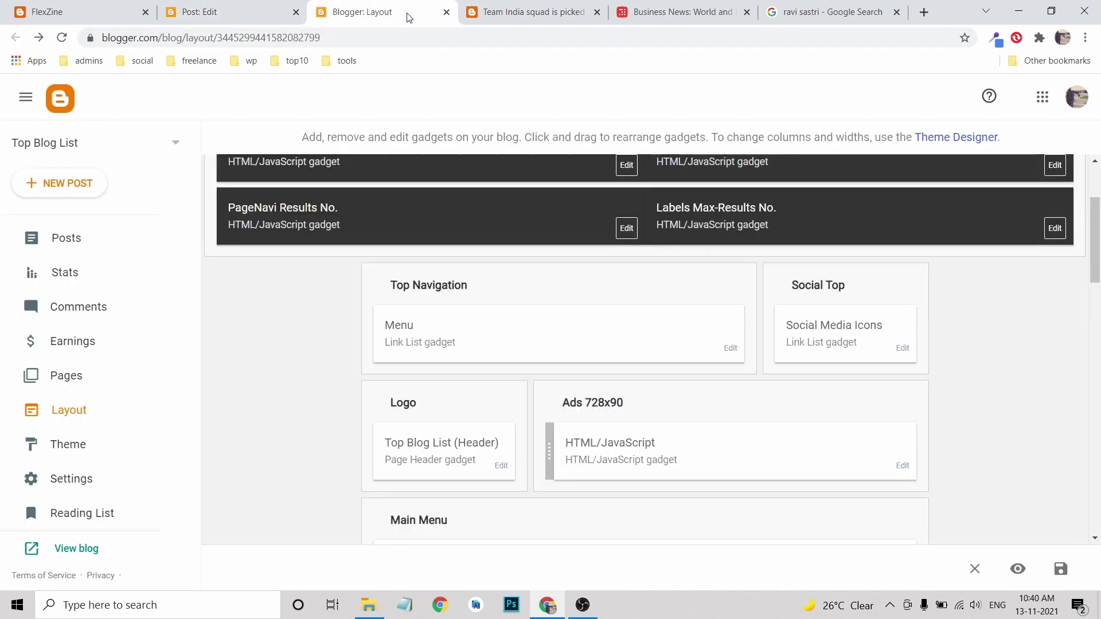
pyautogui.click(493, 11)
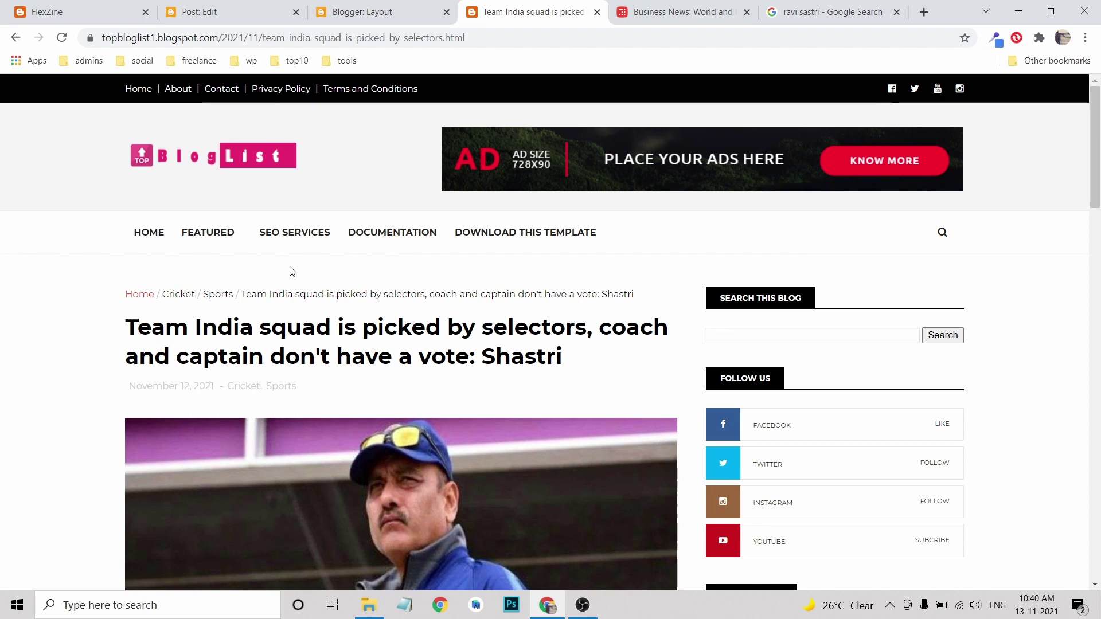
pyautogui.click(369, 12)
pyautogui.scroll(-3, 467, 396)
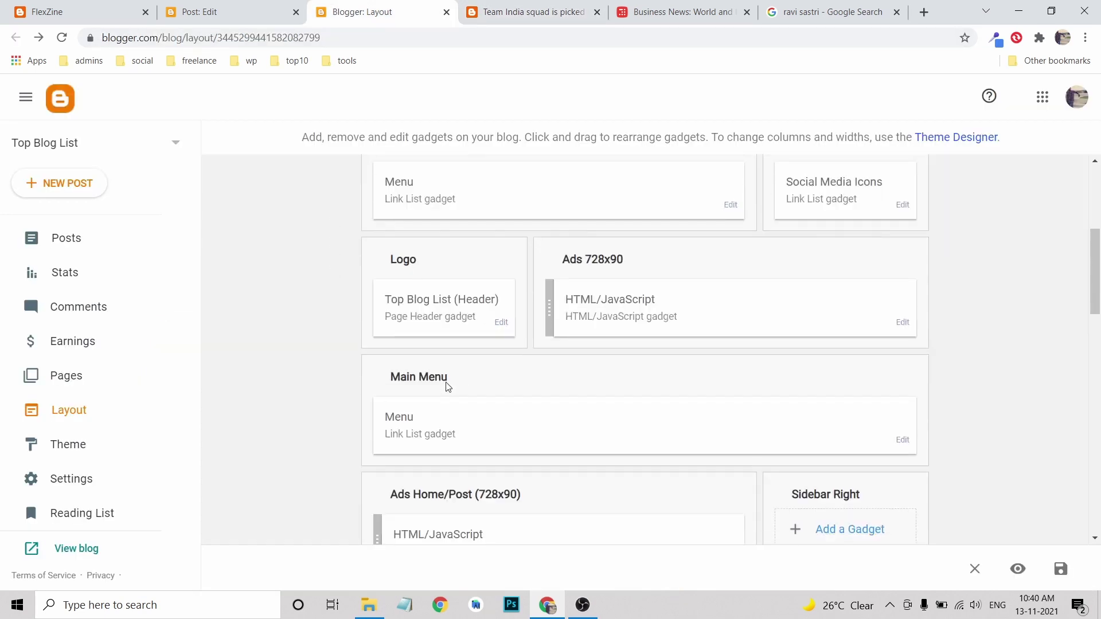
pyautogui.click(902, 440)
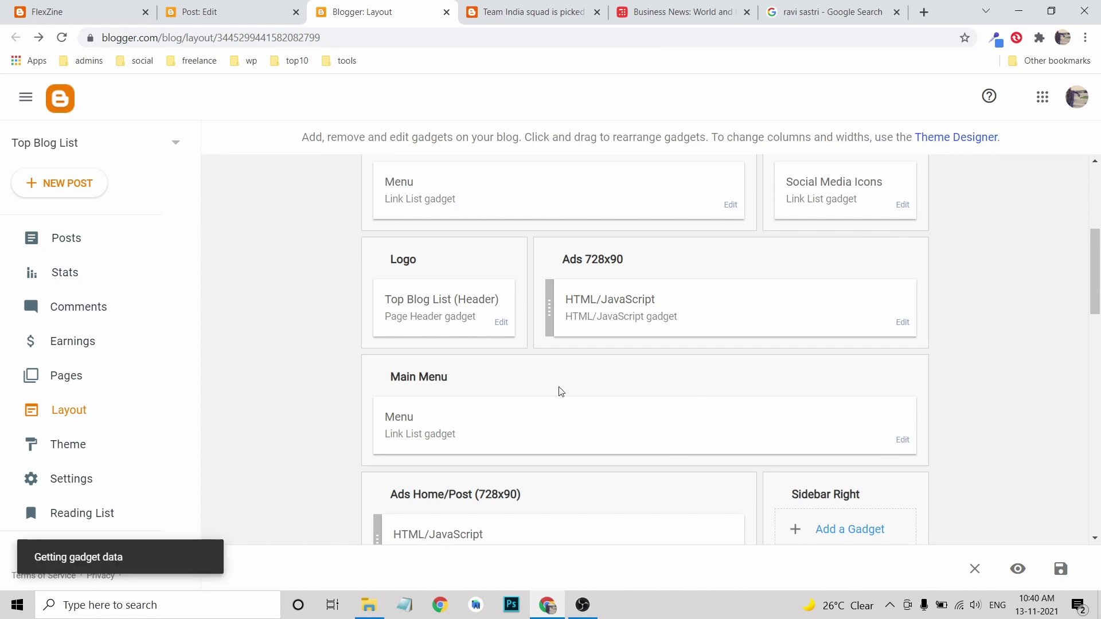
pyautogui.scroll(-3, 498, 360)
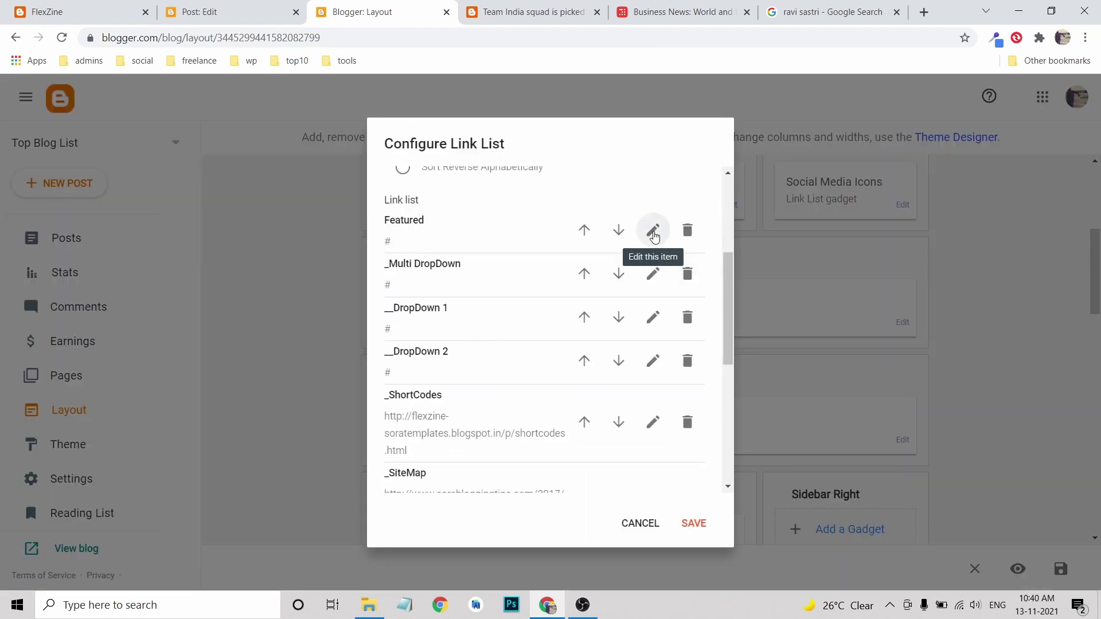
pyautogui.click(653, 229)
pyautogui.doubleClick(411, 247)
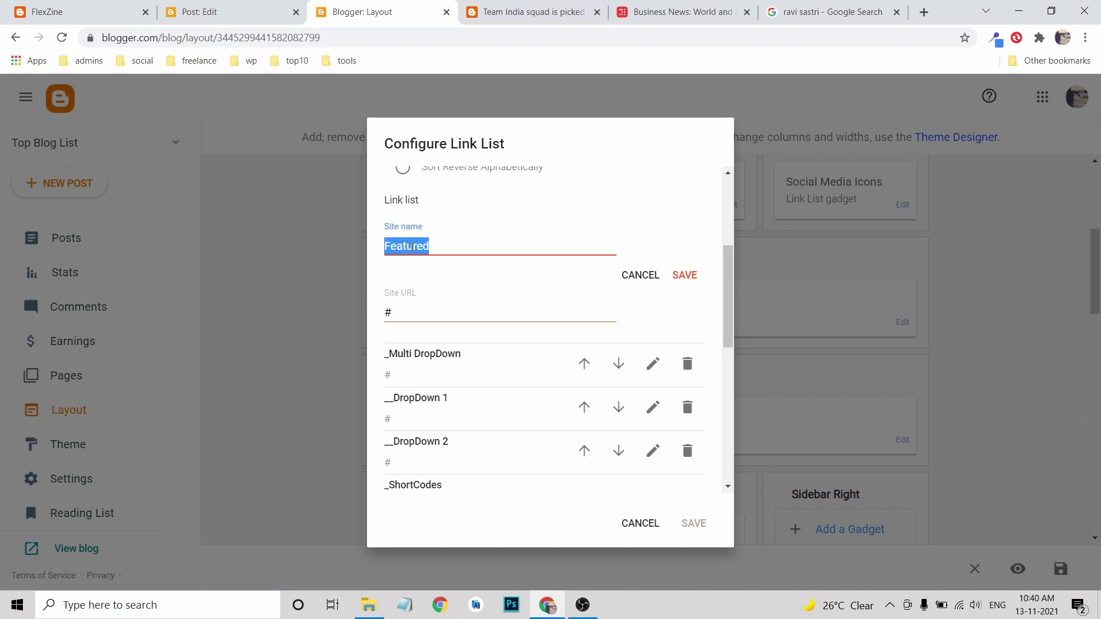
pyautogui.write('E')
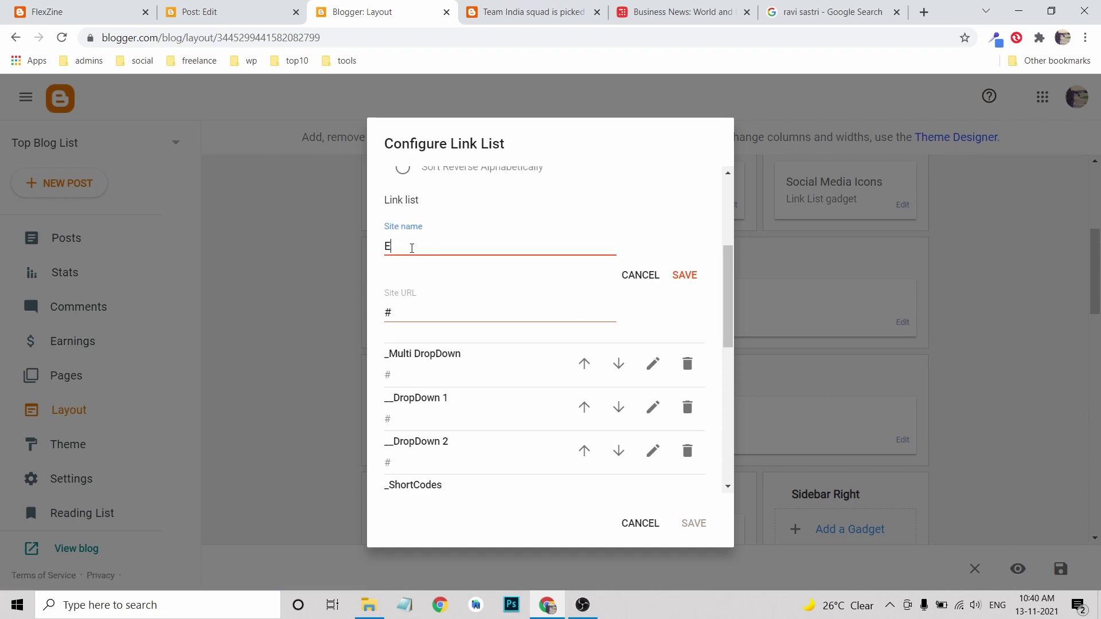
pyautogui.write('ntertainment')
pyautogui.click(439, 270)
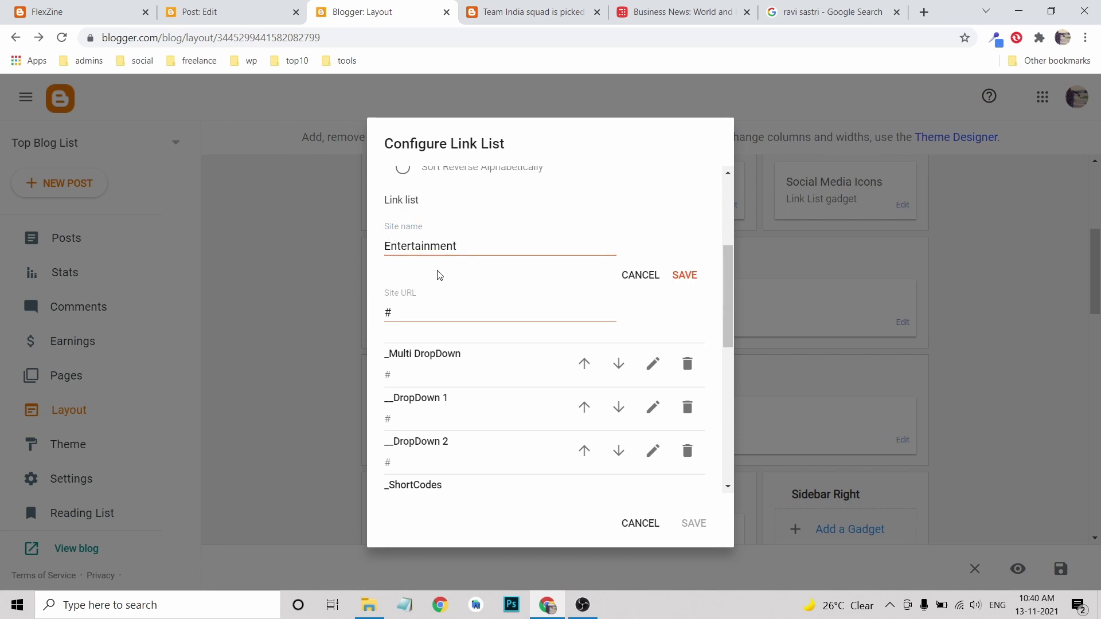
# - Open the Vicky Kaushal post on the live blog and copy the link address of its Entertainment breadcrumb label
pyautogui.click(542, 14)
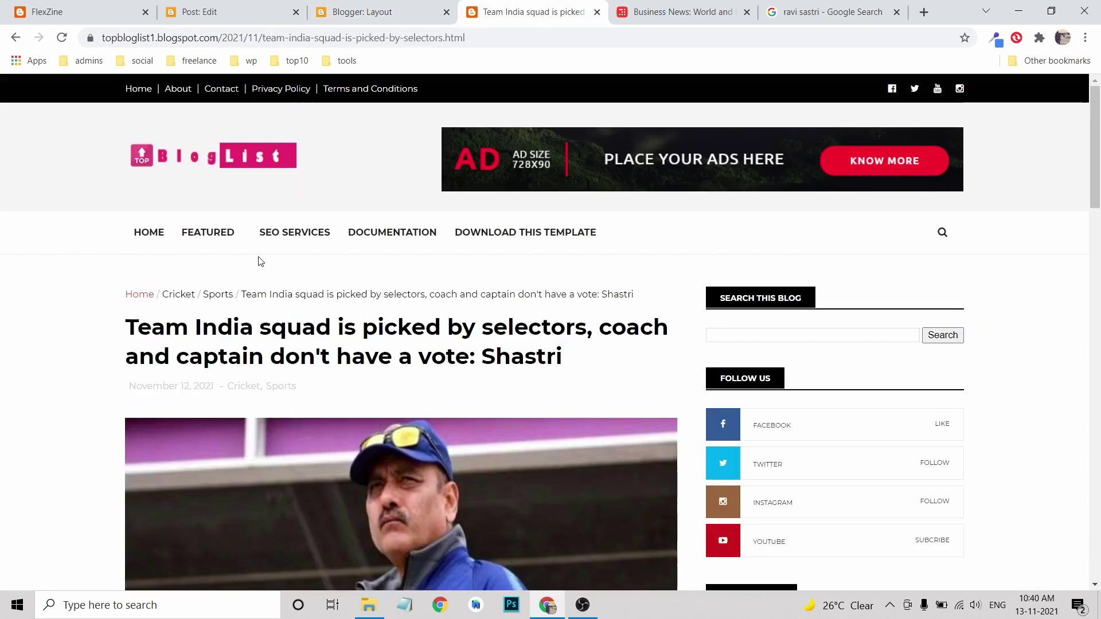
pyautogui.scroll(-5, 396, 376)
pyautogui.scroll(5, 81, 155)
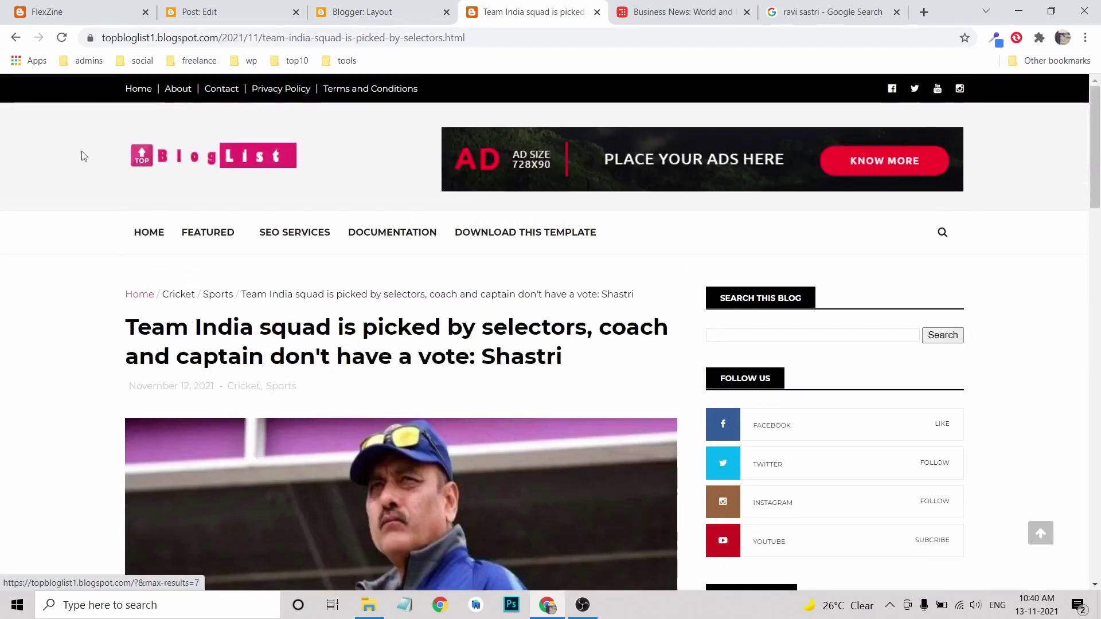
pyautogui.click(16, 38)
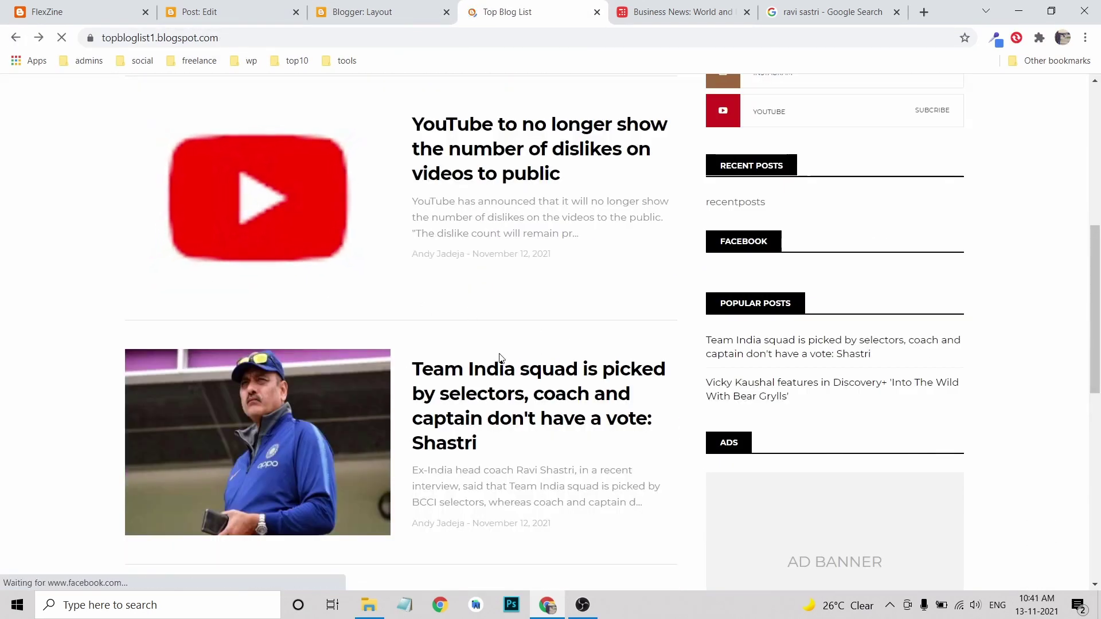
pyautogui.scroll(3, 491, 357)
pyautogui.scroll(-15, 487, 287)
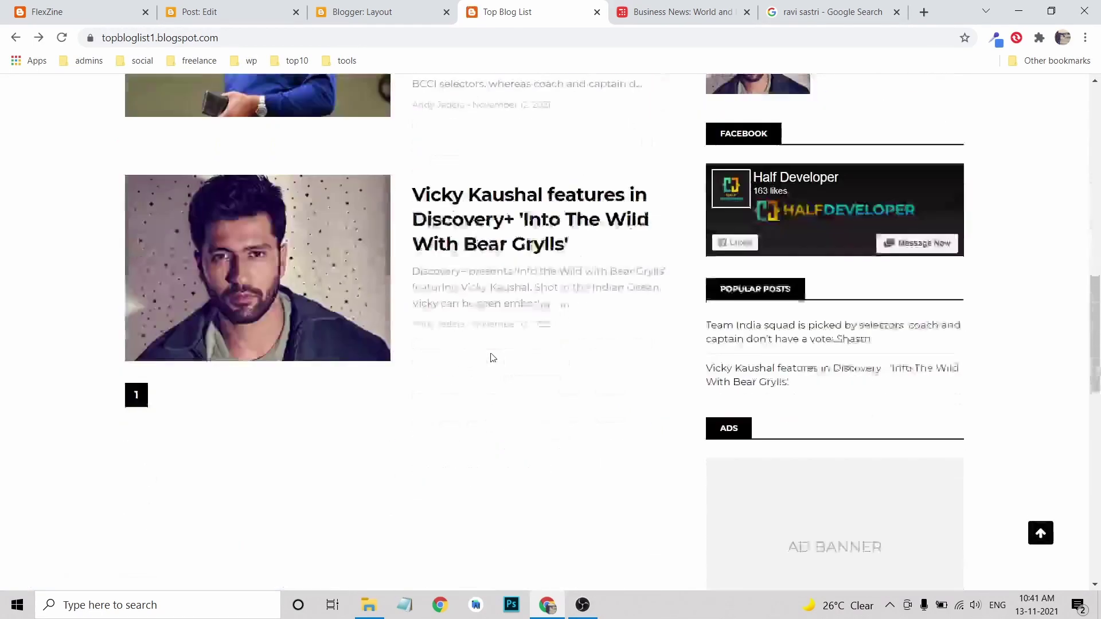
pyautogui.click(481, 213)
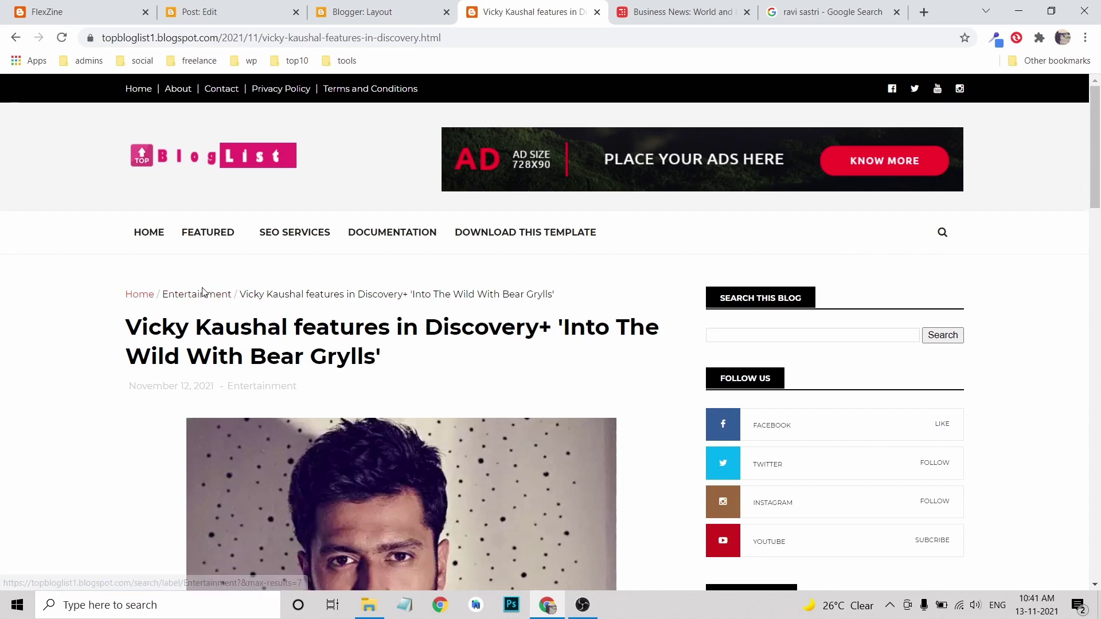
pyautogui.rightClick(196, 299)
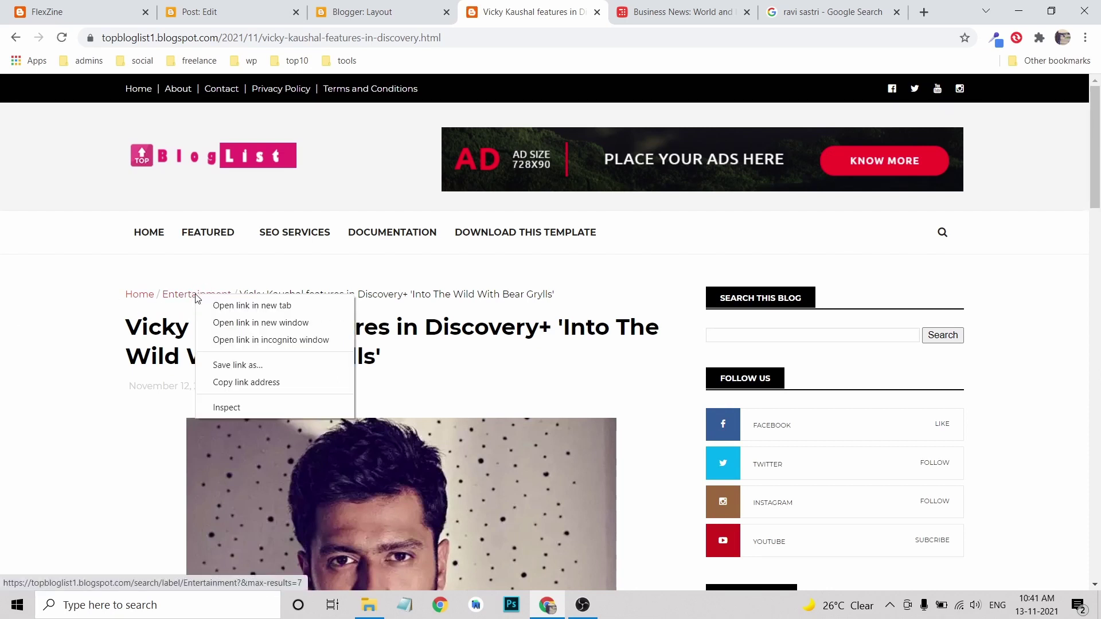
pyautogui.click(239, 383)
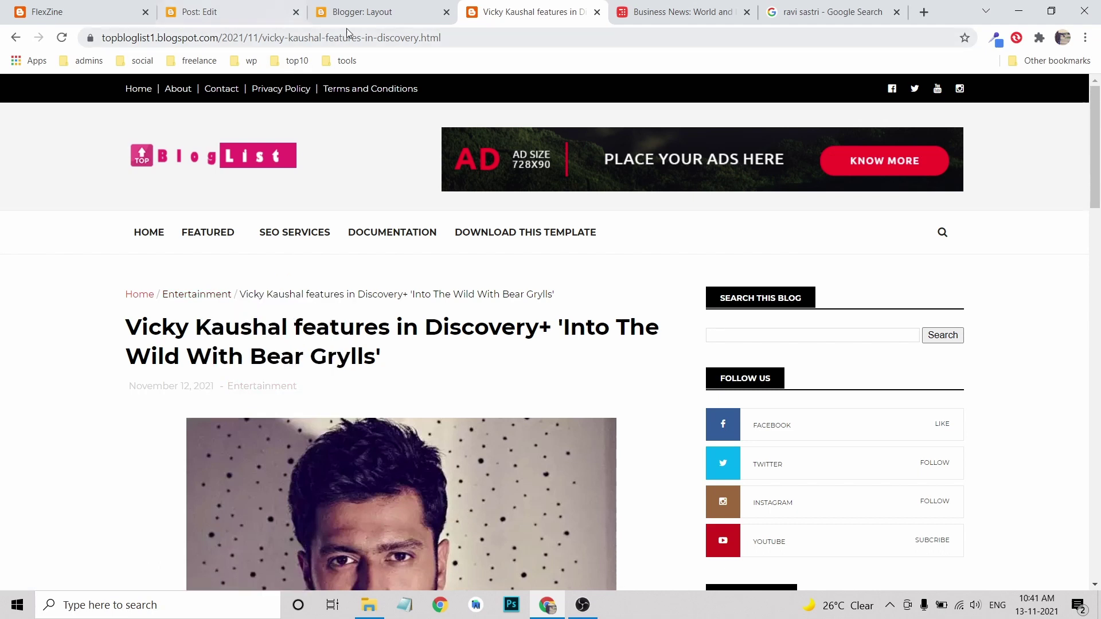
# - Replace the Entertainment menu item's site URL with the copied label address
pyautogui.click(384, 13)
pyautogui.click(413, 314)
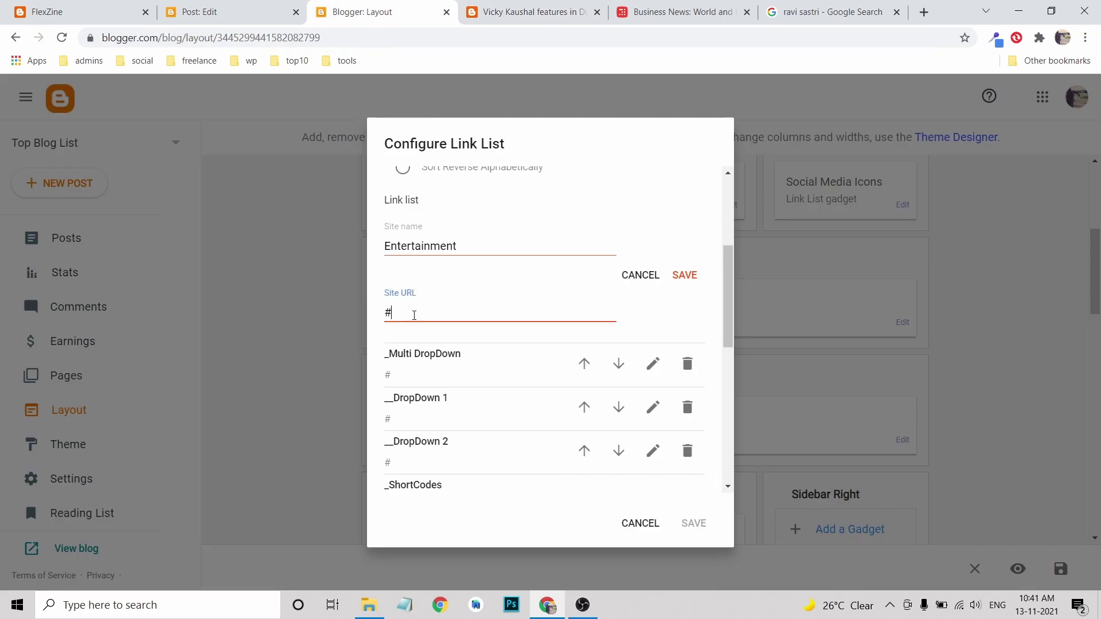
pyautogui.hotkey('ctrl', 'v')
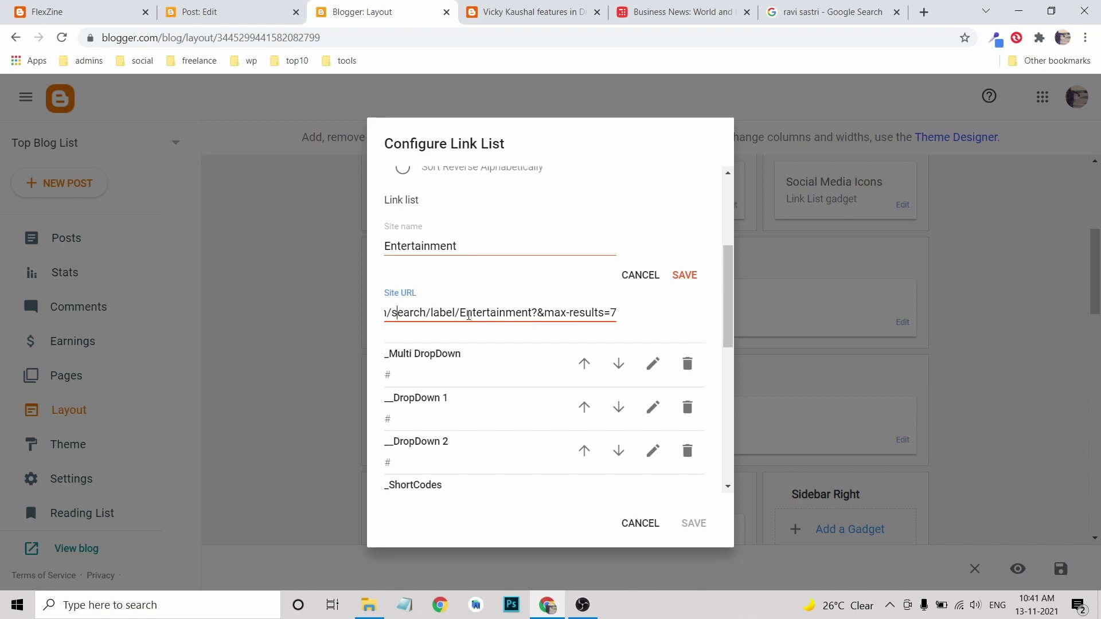
# - Check the pasted Entertainment address from the blog domain to its label part and save the menu item
pyautogui.press('Left')
pyautogui.press('Left')
pyautogui.press('Left')
pyautogui.press('Left')
pyautogui.press('Left')
pyautogui.press('Left')
pyautogui.press('Left')
pyautogui.press('Left')
pyautogui.press('Left')
pyautogui.press('Left')
pyautogui.press('Left')
pyautogui.press('Left')
pyautogui.press('Left')
pyautogui.press('Left')
pyautogui.press('Left')
pyautogui.press('Left')
pyautogui.press('Left')
pyautogui.press('Left')
pyautogui.press('Left')
pyautogui.press('Left')
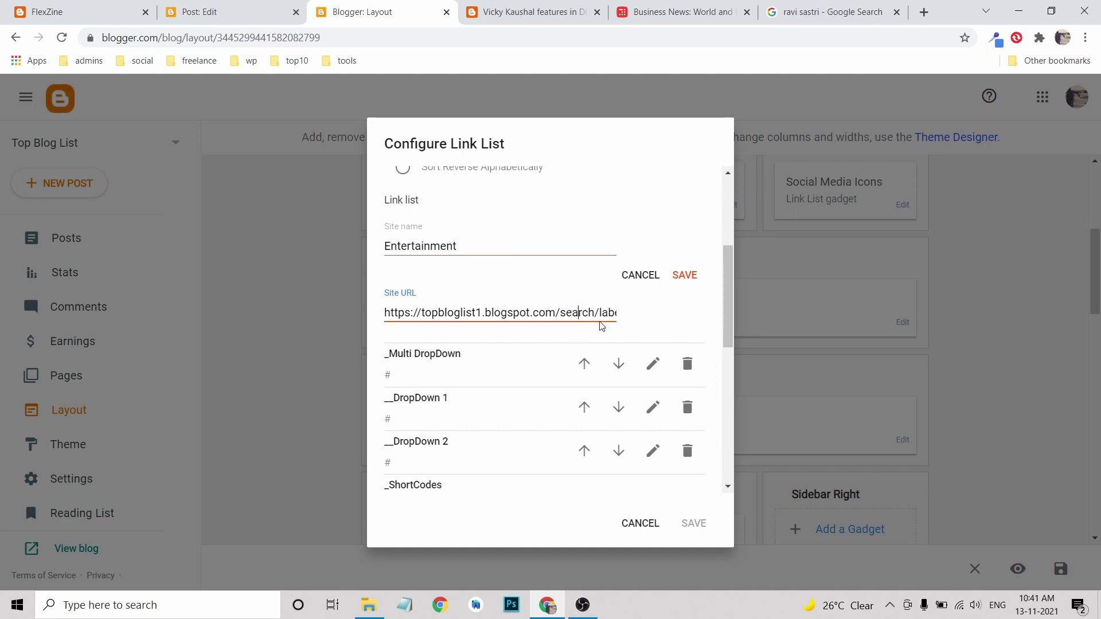
pyautogui.press('Right')
pyautogui.press('Right')
pyautogui.press('Right')
pyautogui.press('Right')
pyautogui.press('Right')
pyautogui.press('Right')
pyautogui.press('Right')
pyautogui.press('Right')
pyautogui.press('Right')
pyautogui.press('Right')
pyautogui.press('Right')
pyautogui.press('Right')
pyautogui.press('Right')
pyautogui.press('Right')
pyautogui.press('Right')
pyautogui.press('Right')
pyautogui.press('Right')
pyautogui.press('Right')
pyautogui.press('Right')
pyautogui.press('Right')
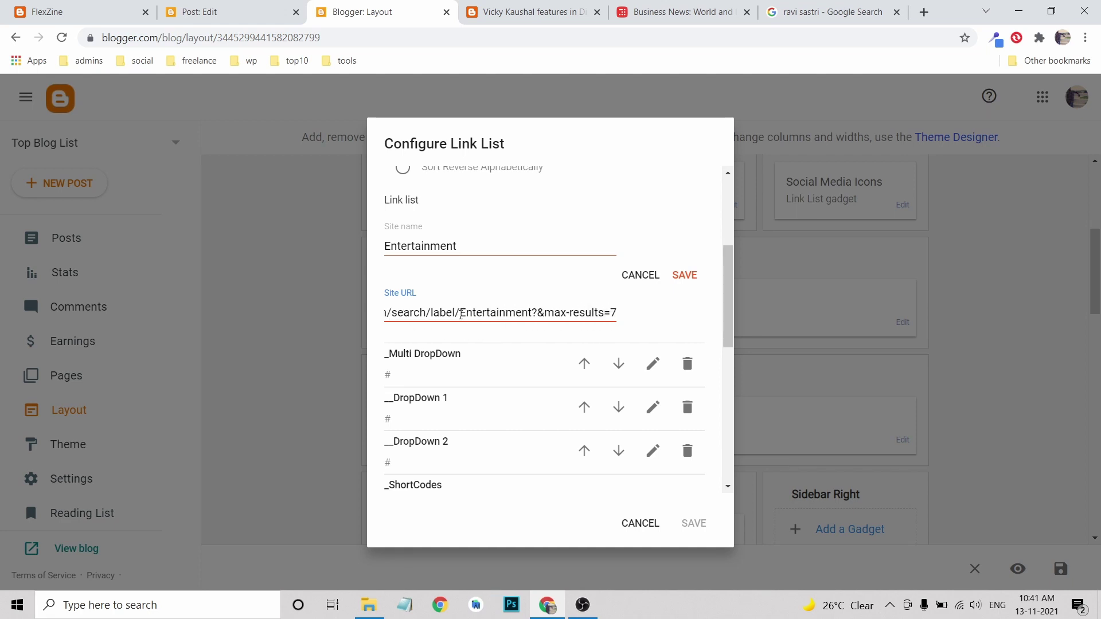
pyautogui.click(461, 315)
pyautogui.moveTo(433, 313); pyautogui.dragTo(463, 310)
pyautogui.click(491, 312)
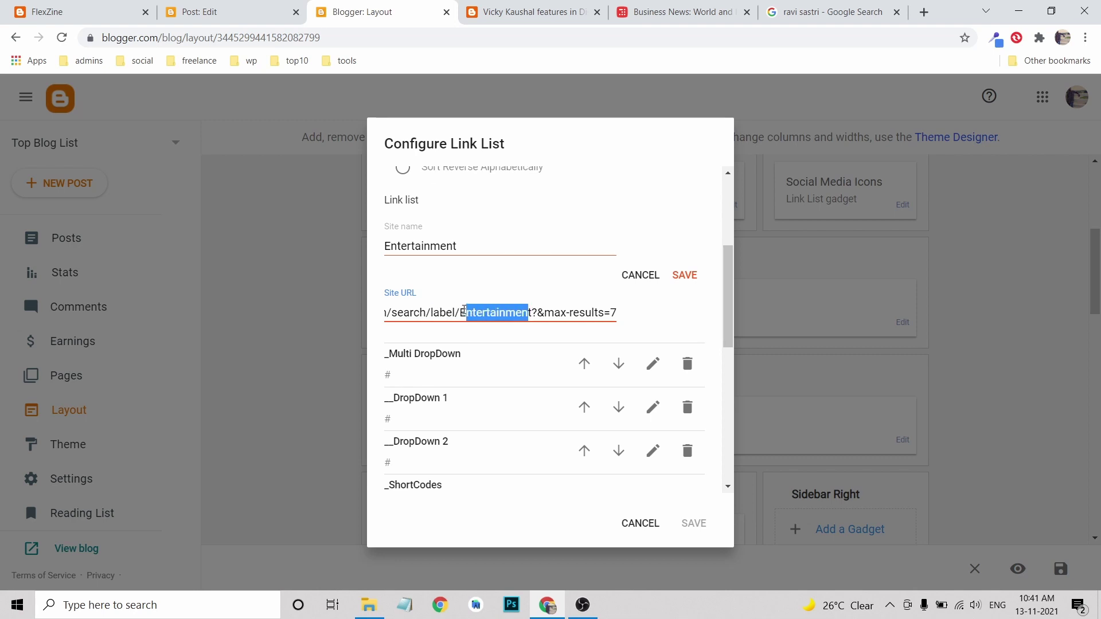
pyautogui.click(678, 277)
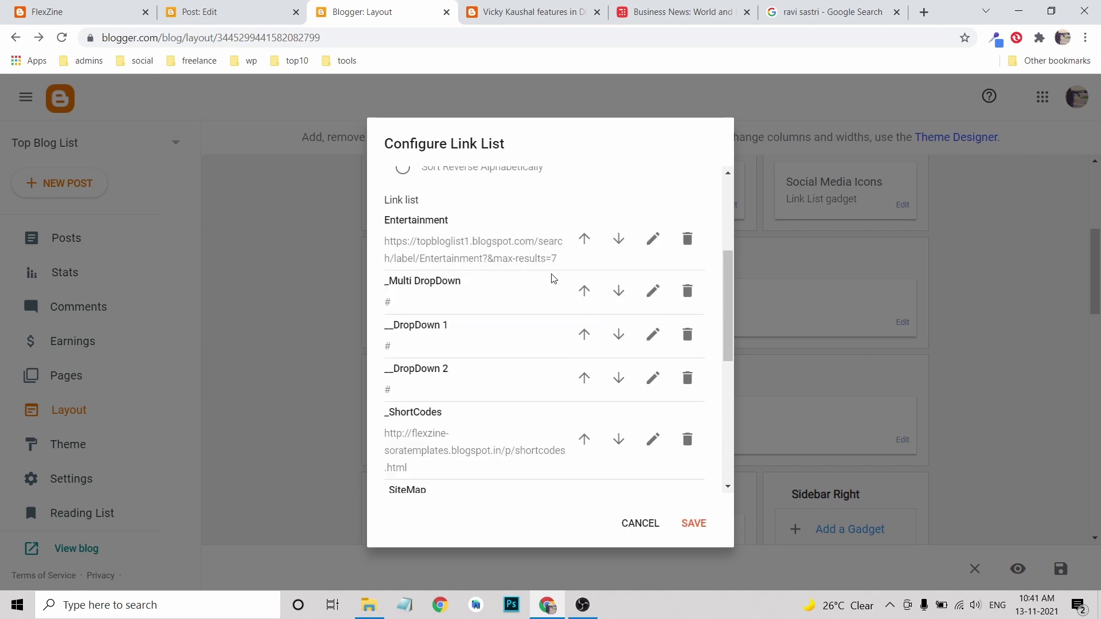
# - Rename the Seo Services item in the link list as Business
pyautogui.scroll(-6, 498, 286)
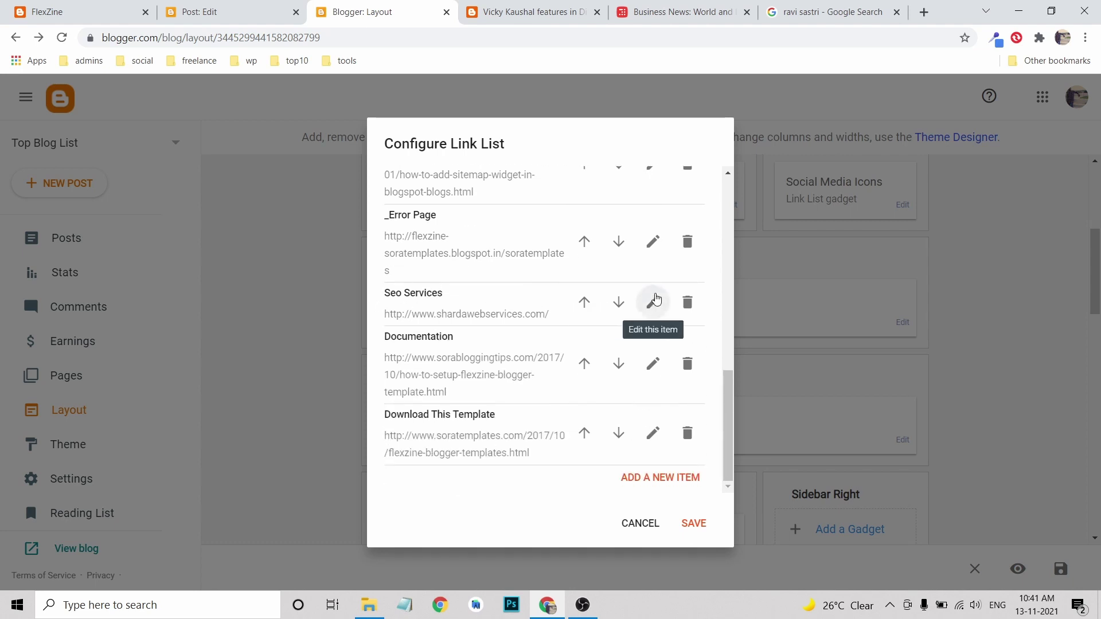
pyautogui.click(653, 301)
pyautogui.tripleClick(436, 319)
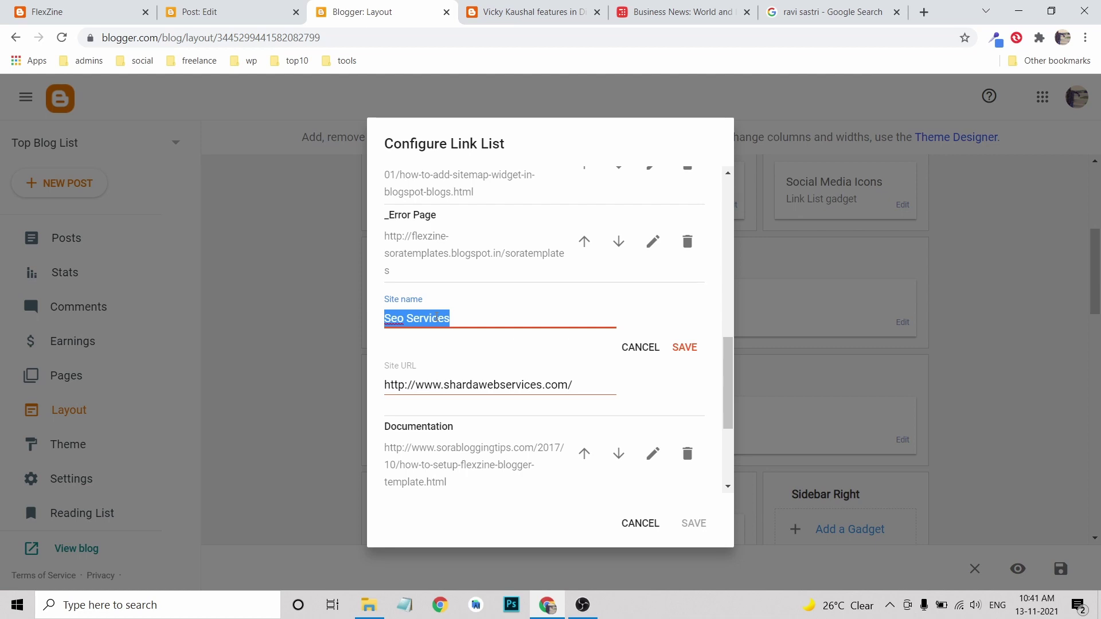
pyautogui.write('Business')
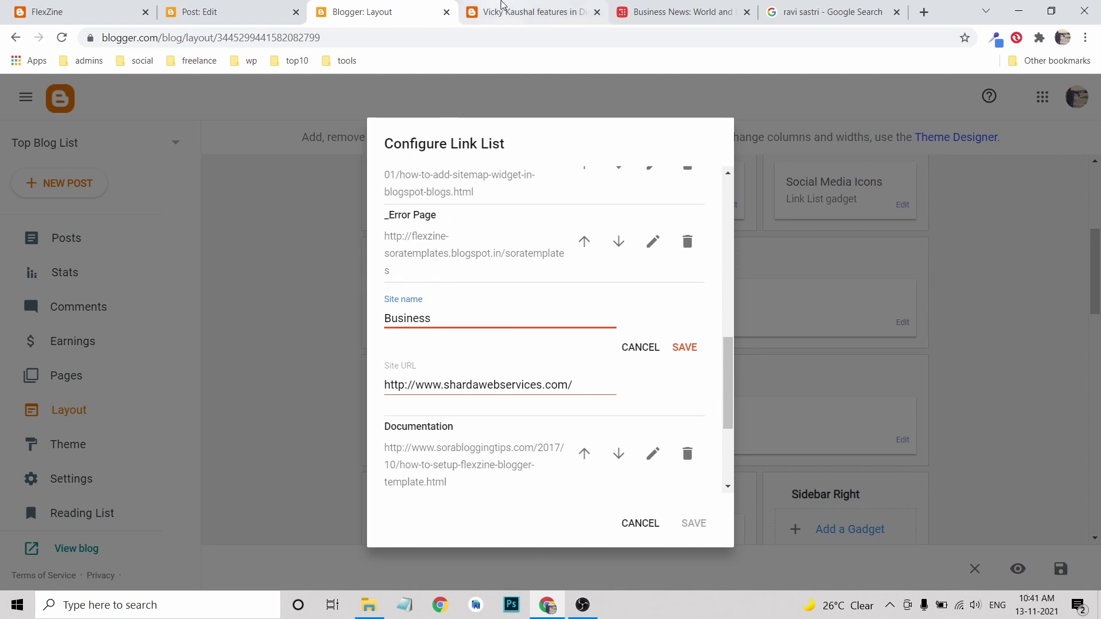
# - Open the Musk Tesla stock post on the live blog and copy the link address of its Business breadcrumb label
pyautogui.click(505, 12)
pyautogui.scroll(-10, 550, 247)
pyautogui.scroll(2, 759, 226)
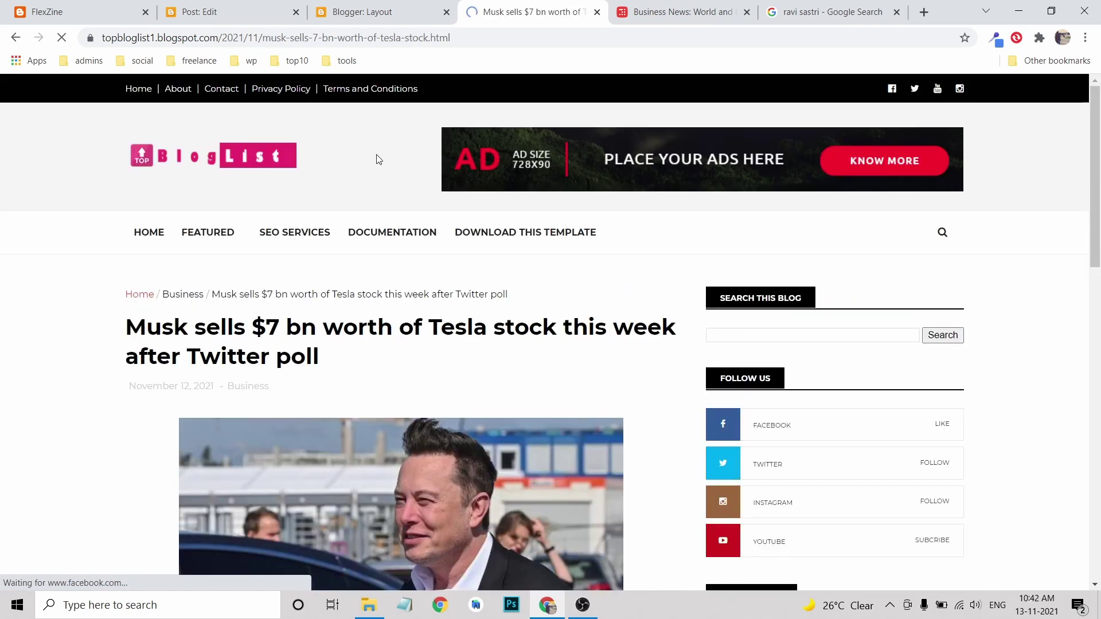
pyautogui.rightClick(183, 299)
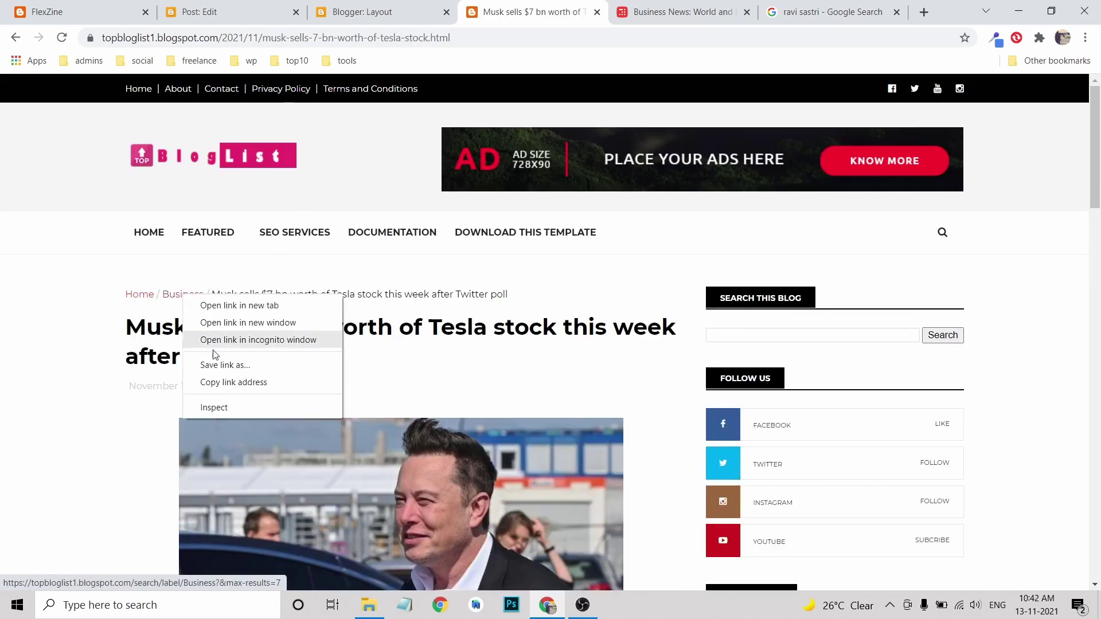
pyautogui.click(226, 381)
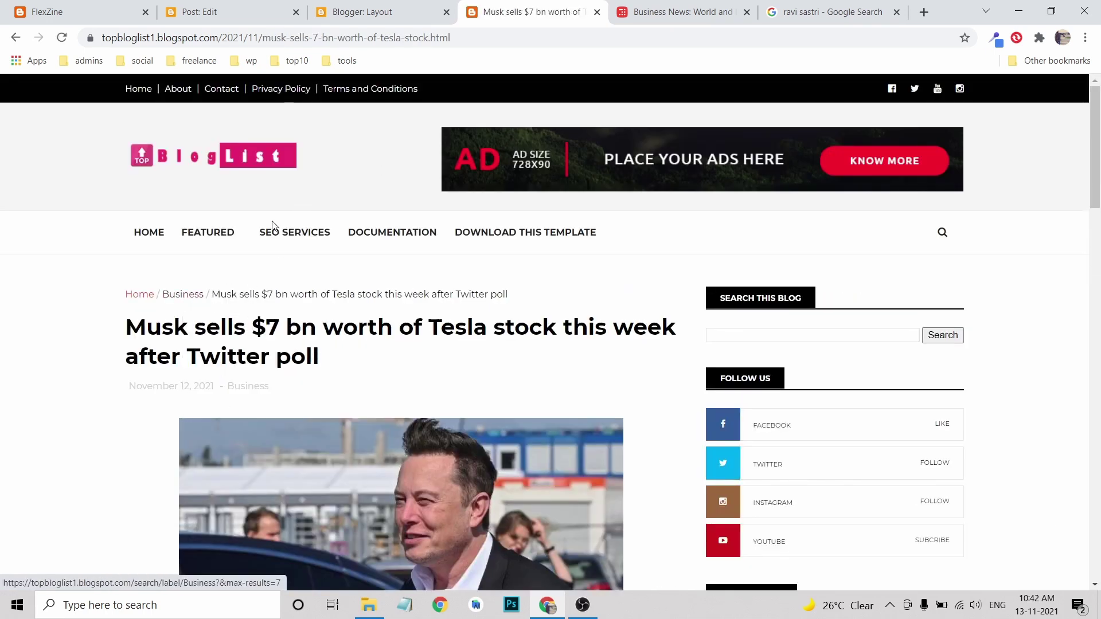
# - Replace the Business menu item's site URL with the copied label address and save the item
pyautogui.click(361, 12)
pyautogui.click(465, 381)
pyautogui.hotkey('ctrl', 'a')
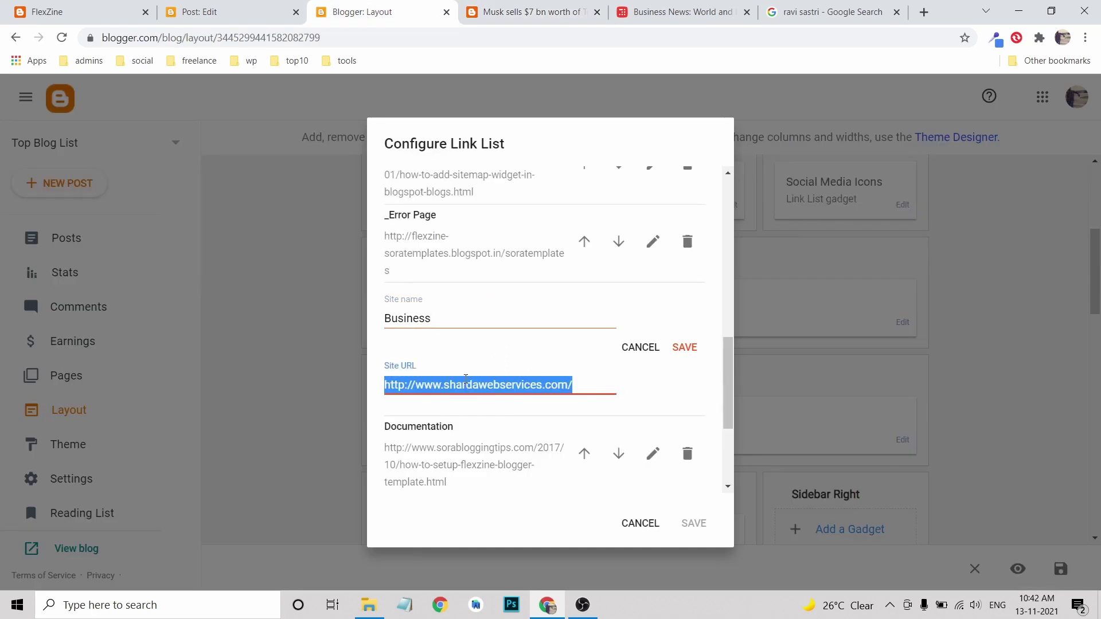
pyautogui.hotkey('ctrl', 'v')
pyautogui.click(684, 348)
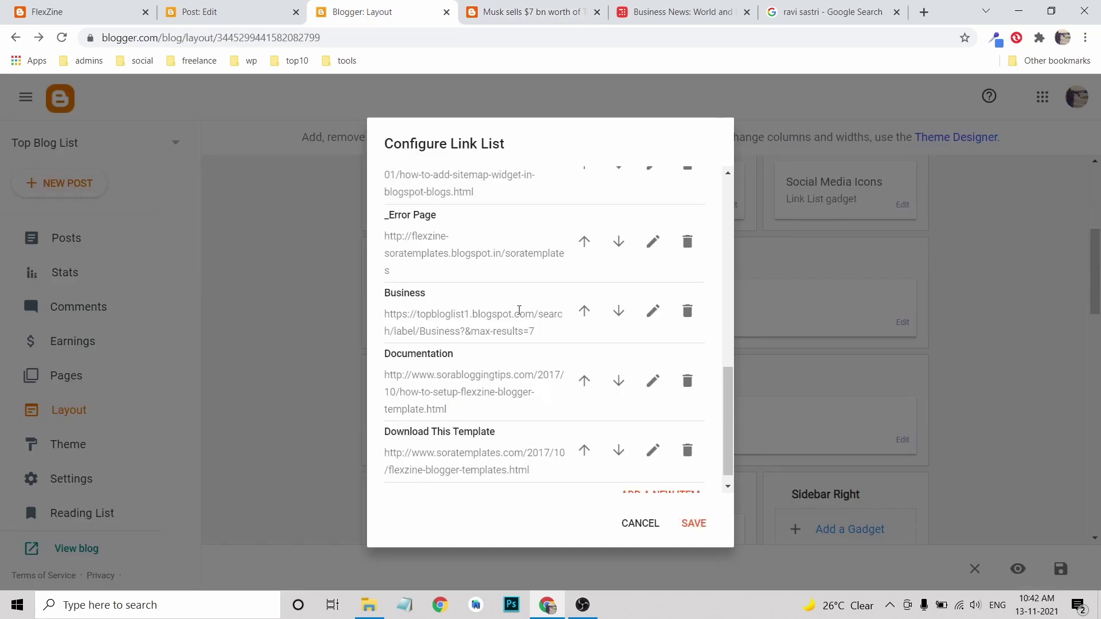
# - Rename the Documentation item in the link list as Sports
pyautogui.click(653, 381)
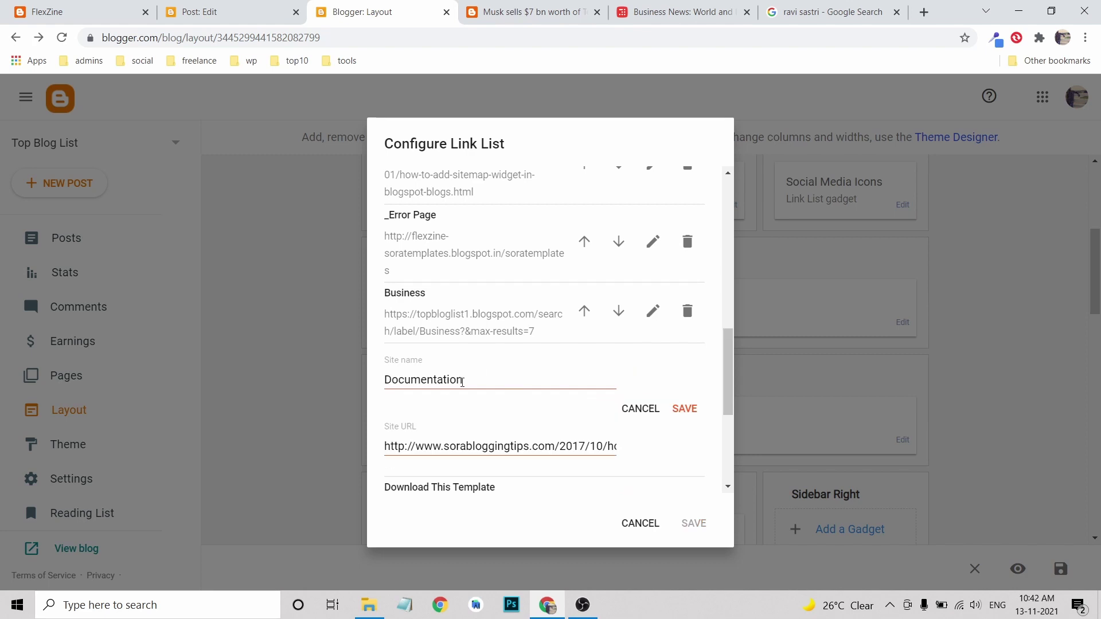
pyautogui.click(449, 379)
pyautogui.hotkey('ctrl', 'a')
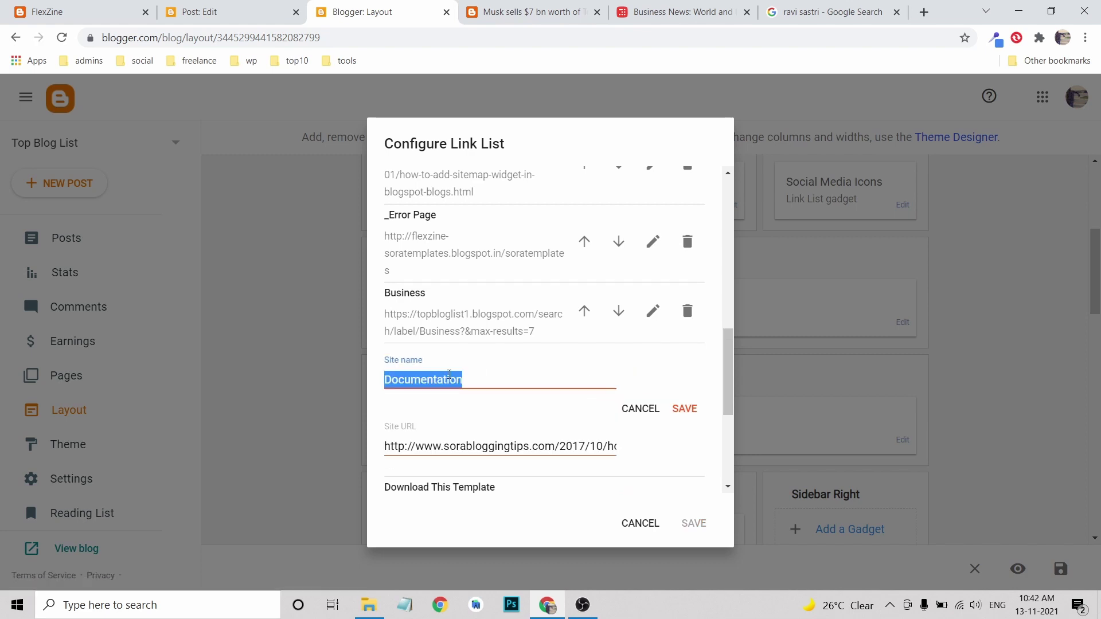
pyautogui.write('Sports')
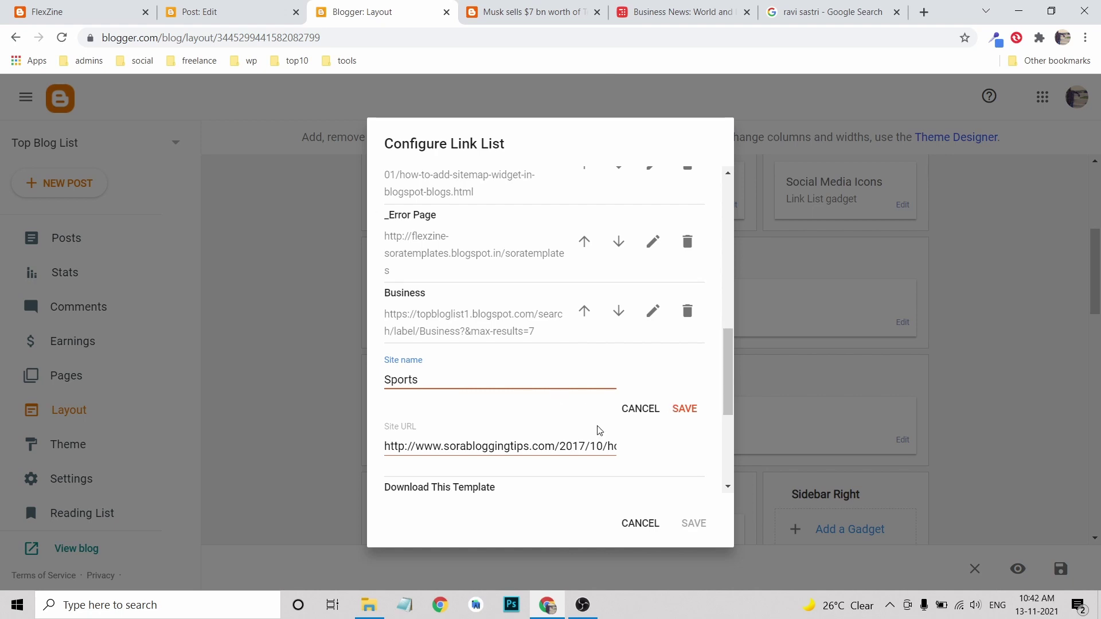
pyautogui.click(694, 13)
pyautogui.scroll(-3, 605, 330)
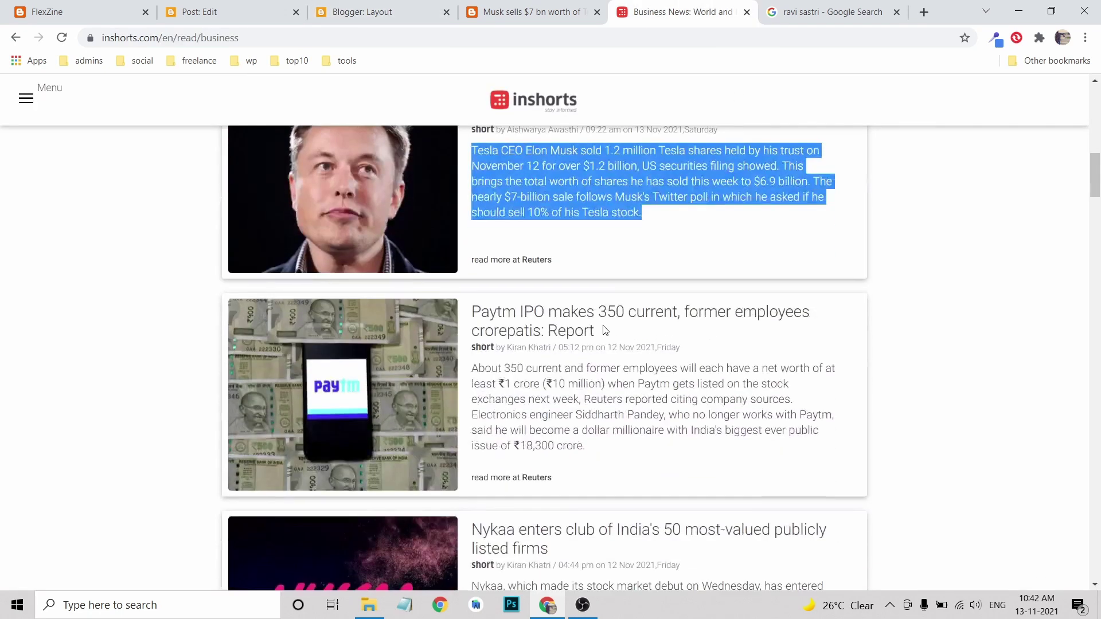
pyautogui.scroll(8, 605, 330)
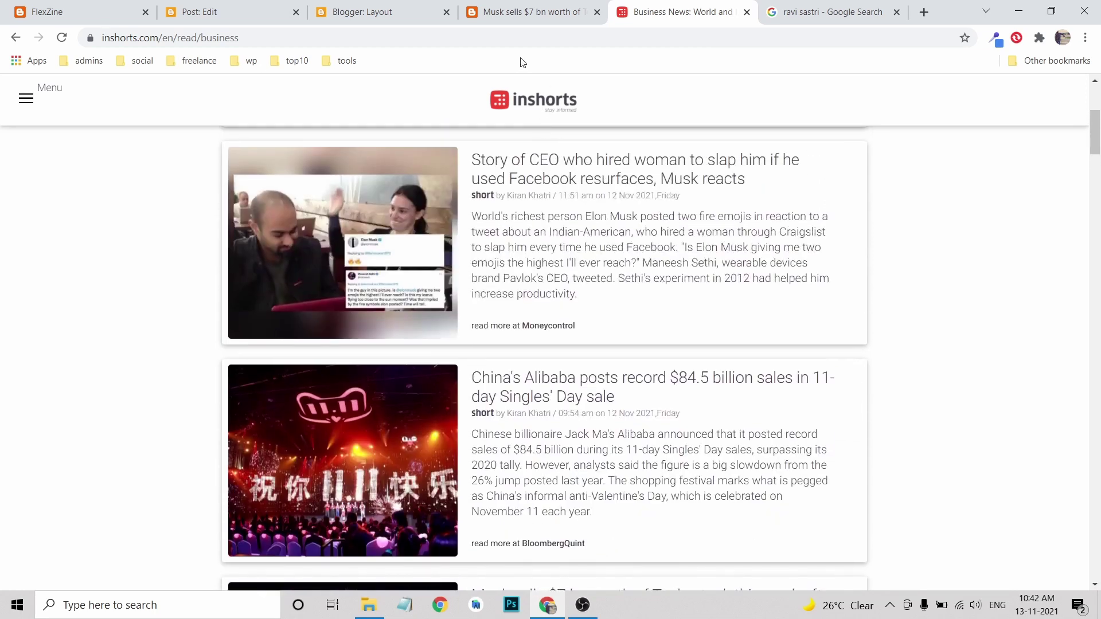
# - Open the Team India squad post on the live blog and copy the link address of its Sports breadcrumb label
pyautogui.click(541, 11)
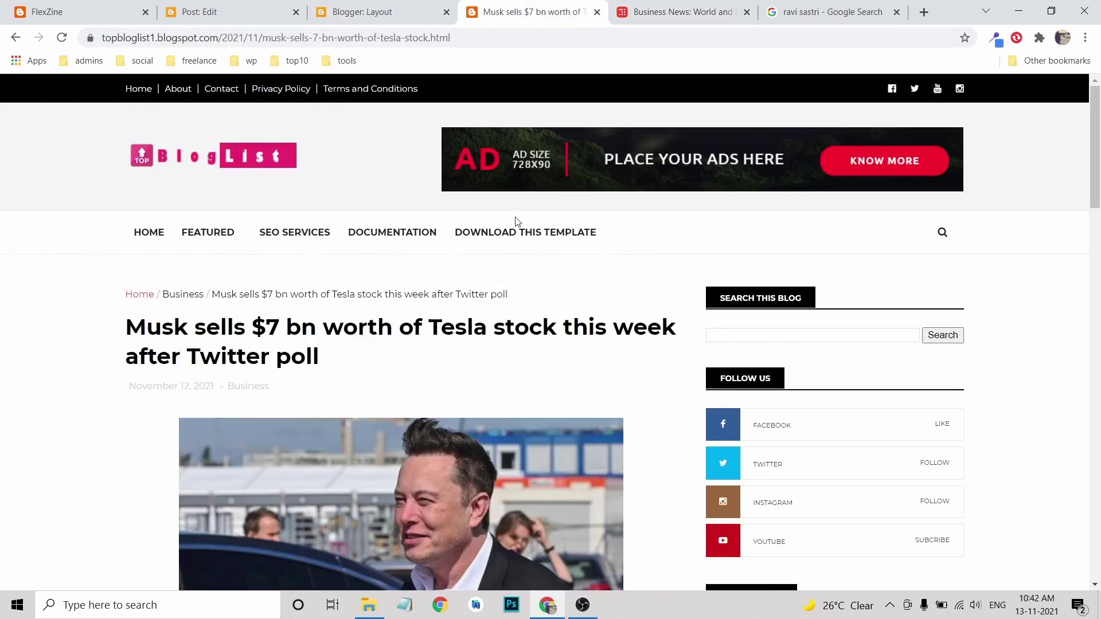
pyautogui.scroll(-9, 628, 287)
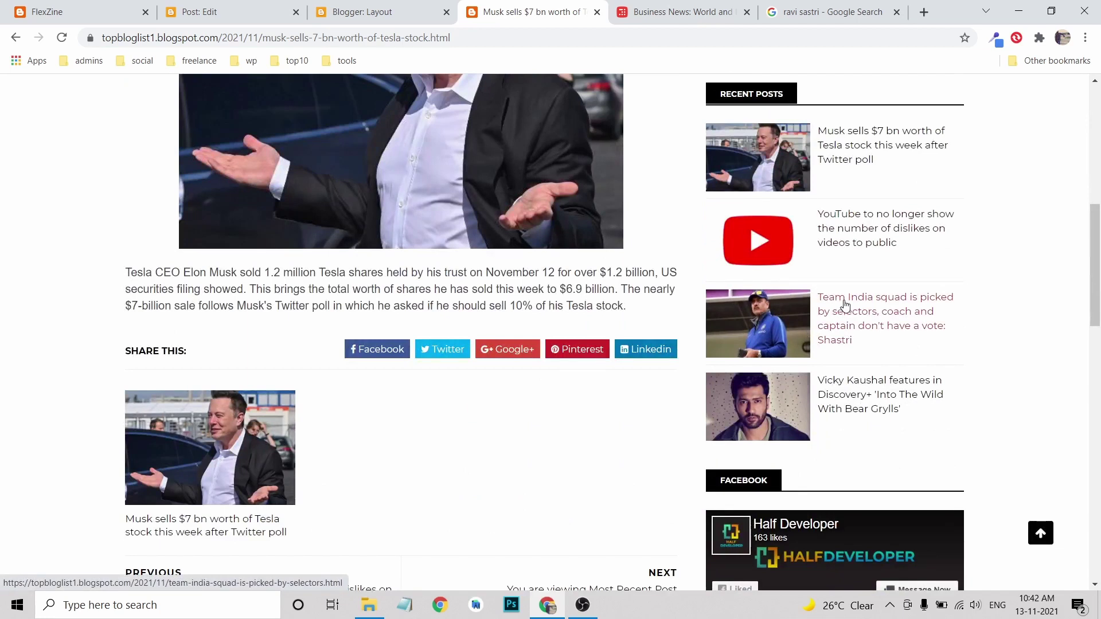
pyautogui.click(844, 305)
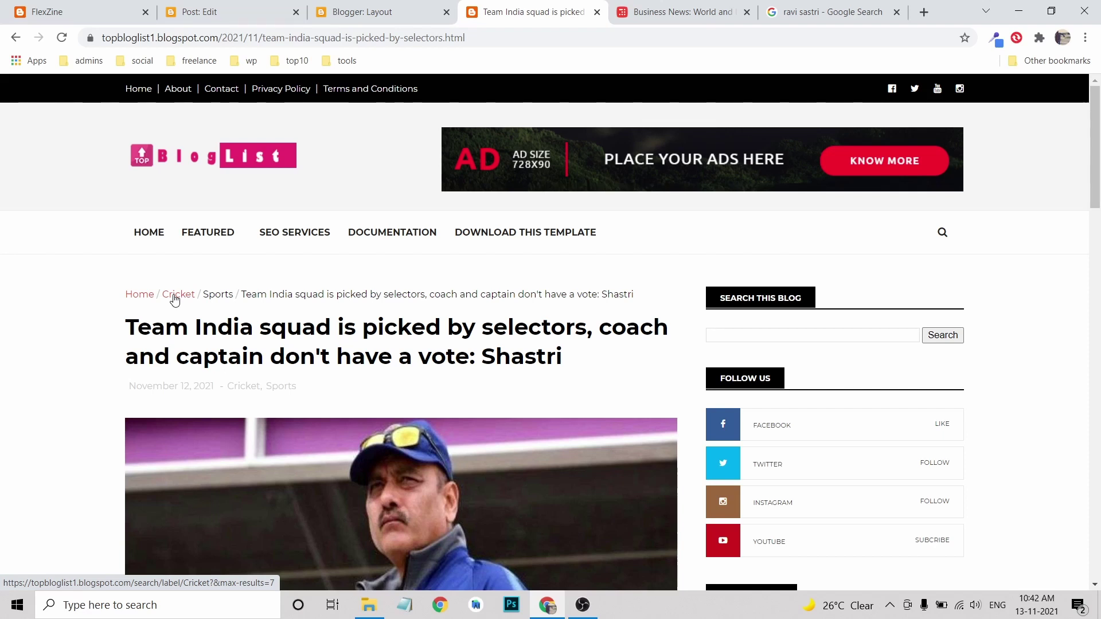
pyautogui.rightClick(218, 298)
pyautogui.click(263, 381)
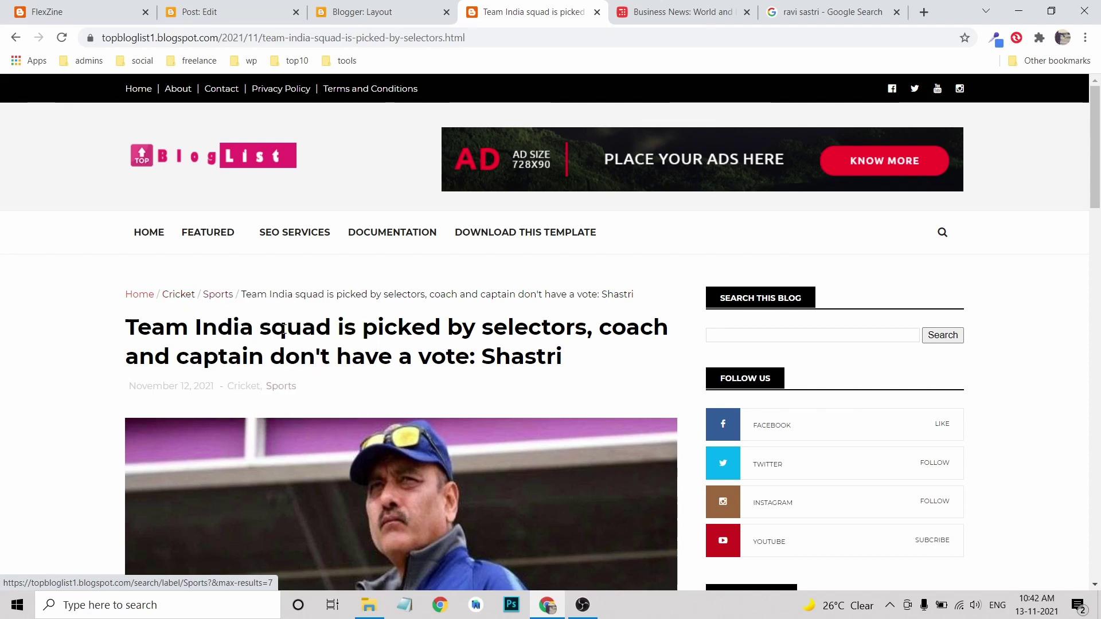
# - Replace the Sports menu item's site URL in the link list with the copied label address and save the item
pyautogui.click(381, 10)
pyautogui.click(422, 443)
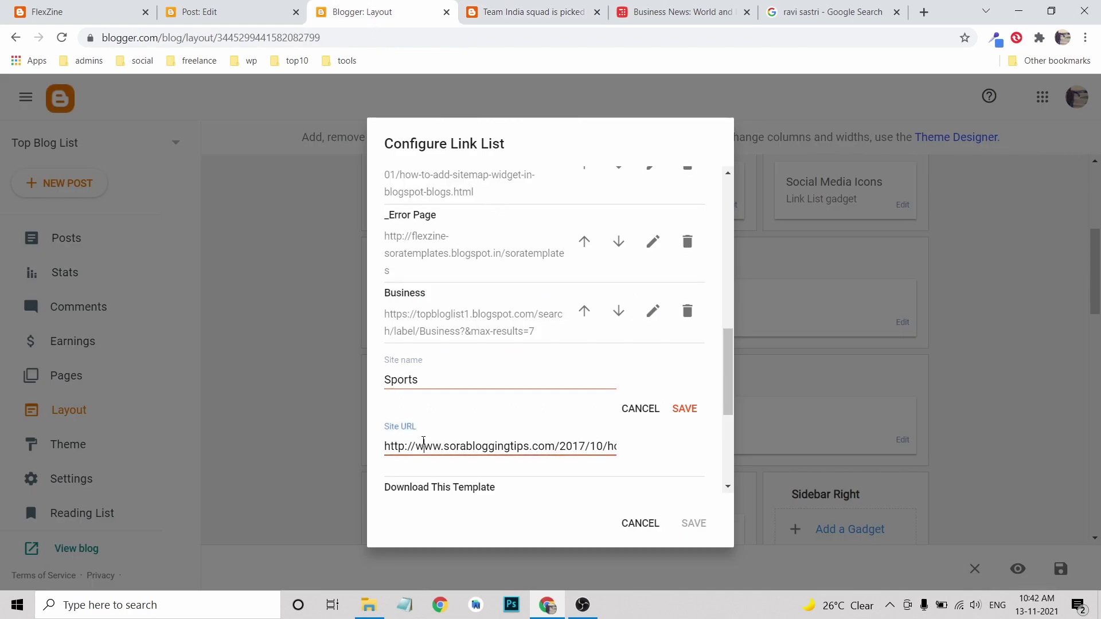
pyautogui.hotkey('ctrl', 'a')
pyautogui.hotkey('ctrl', 'v')
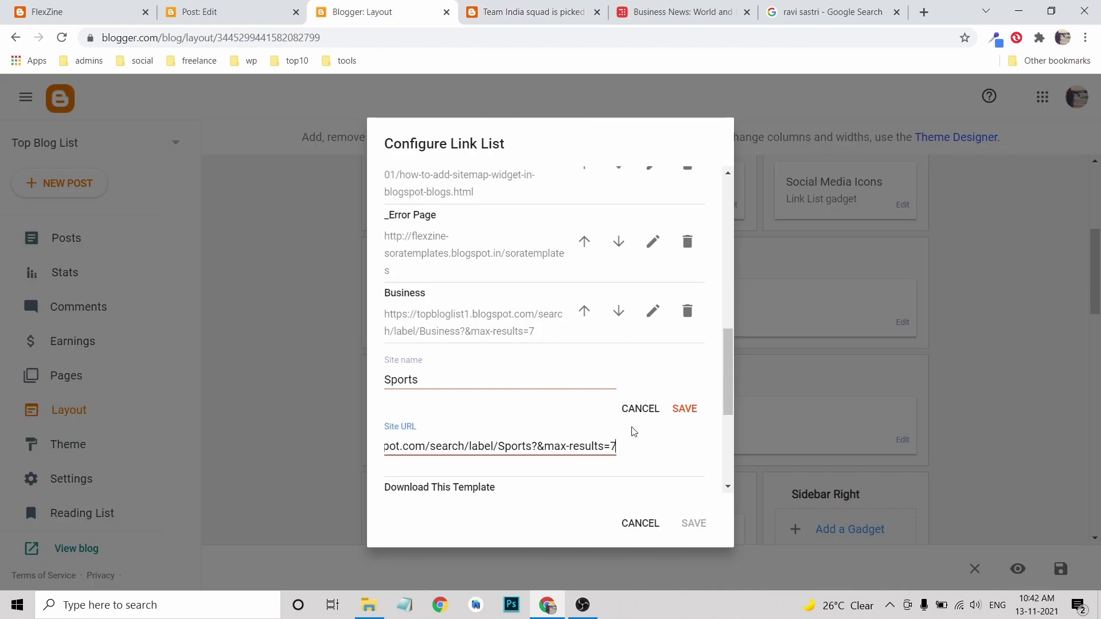
pyautogui.click(680, 409)
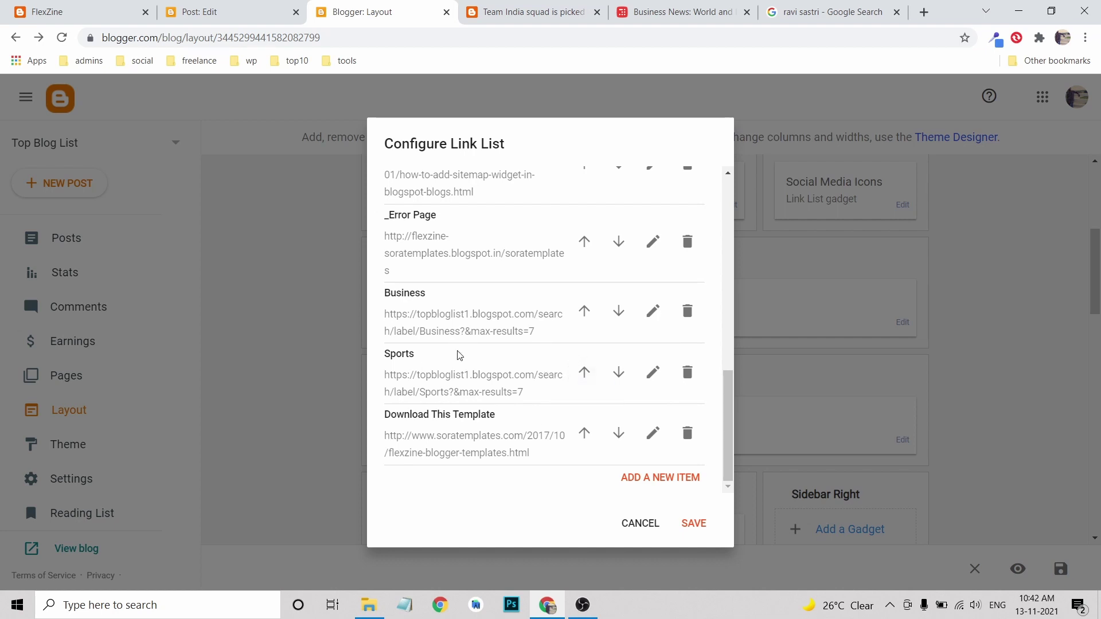
# - Rename the Download This Template item in the link list as Technology
pyautogui.click(652, 433)
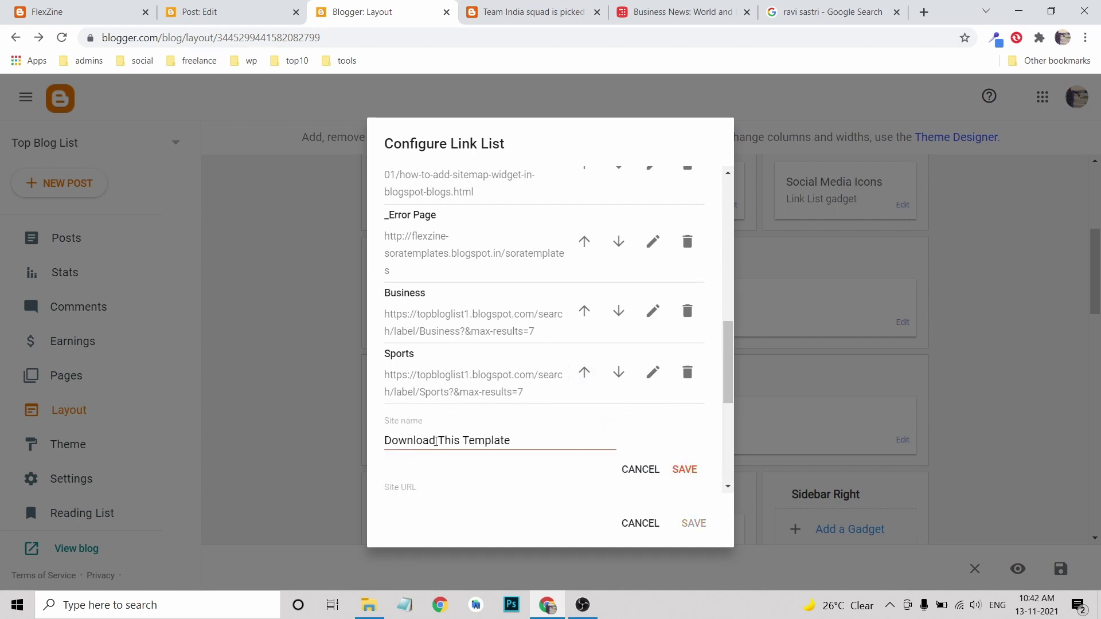
pyautogui.tripleClick(436, 440)
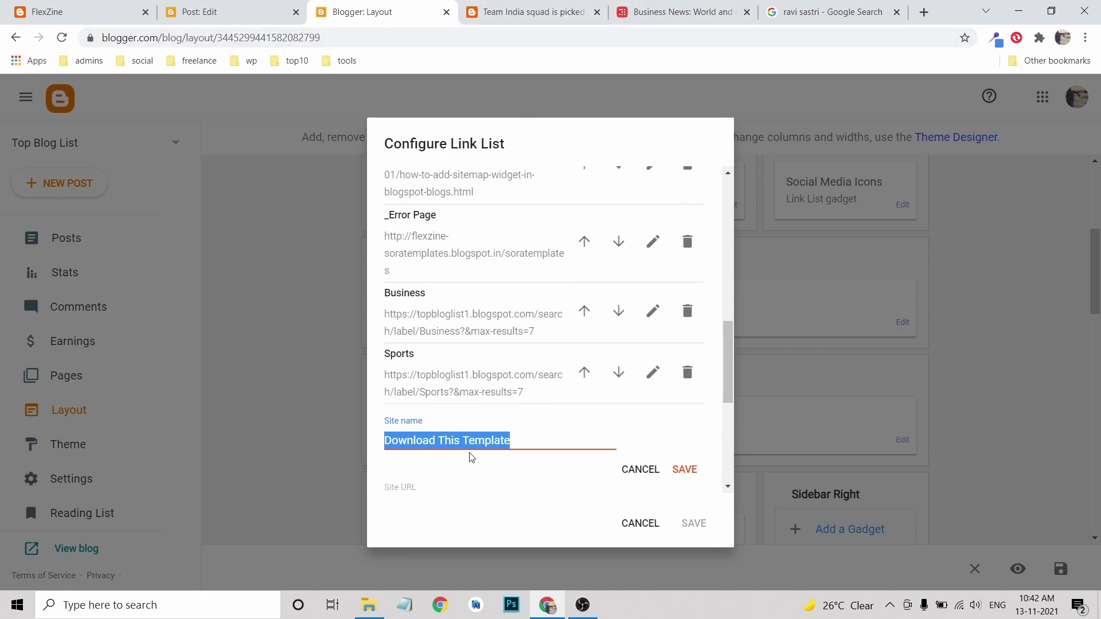
pyautogui.write('Te')
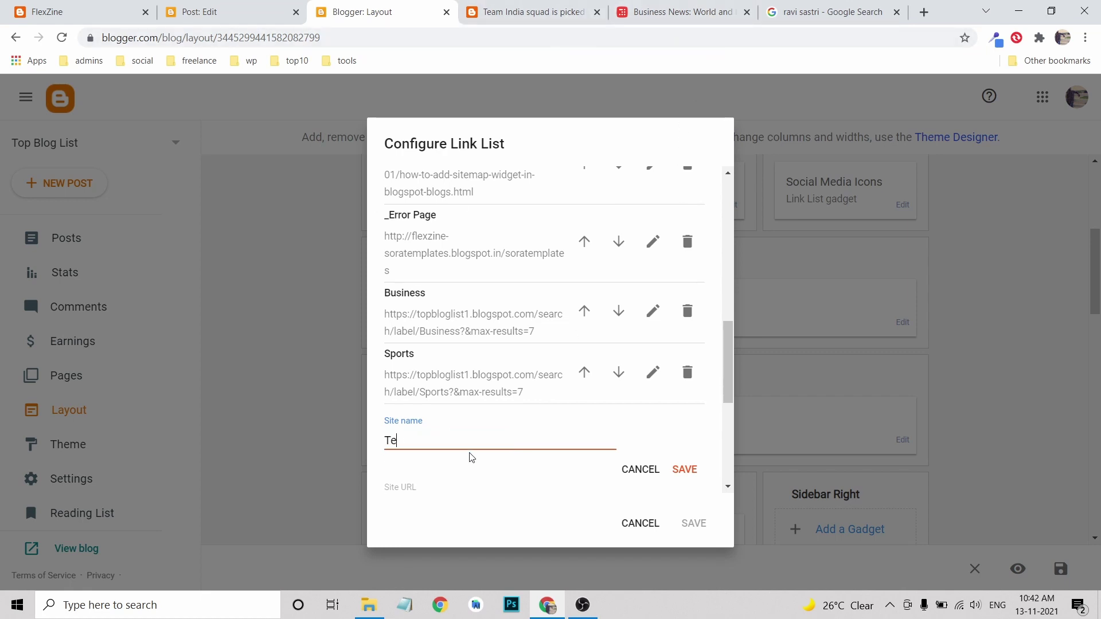
pyautogui.write('chnology')
pyautogui.press('Tab')
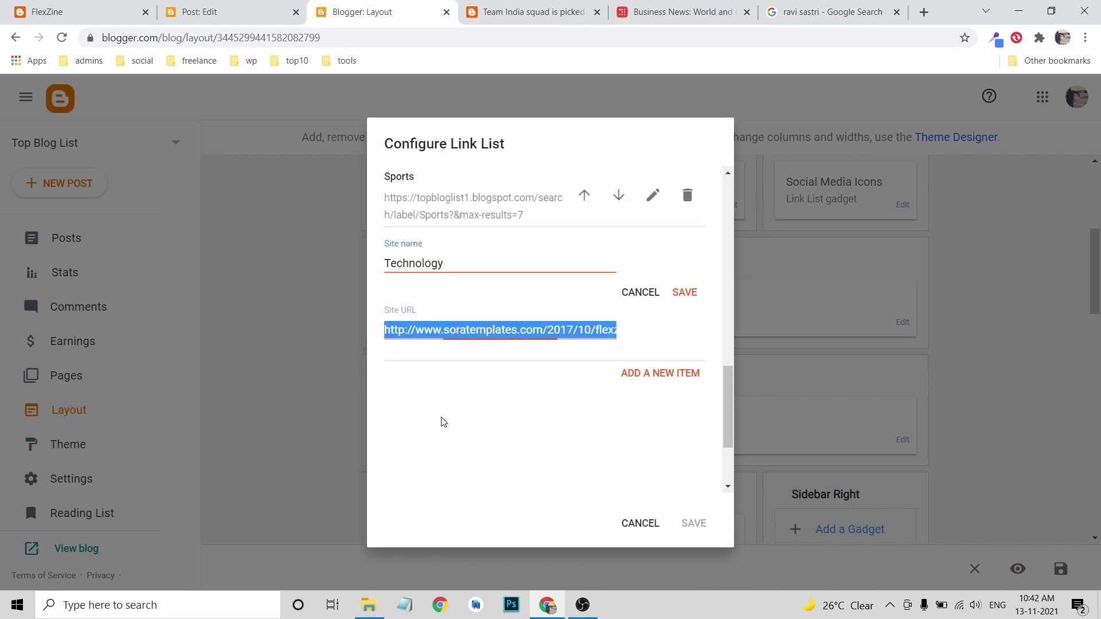
# - Open the YouTube dislikes post on the live blog and copy the link address of its Technology breadcrumb label
pyautogui.click(527, 12)
pyautogui.scroll(-5, 824, 361)
pyautogui.scroll(-5, 823, 361)
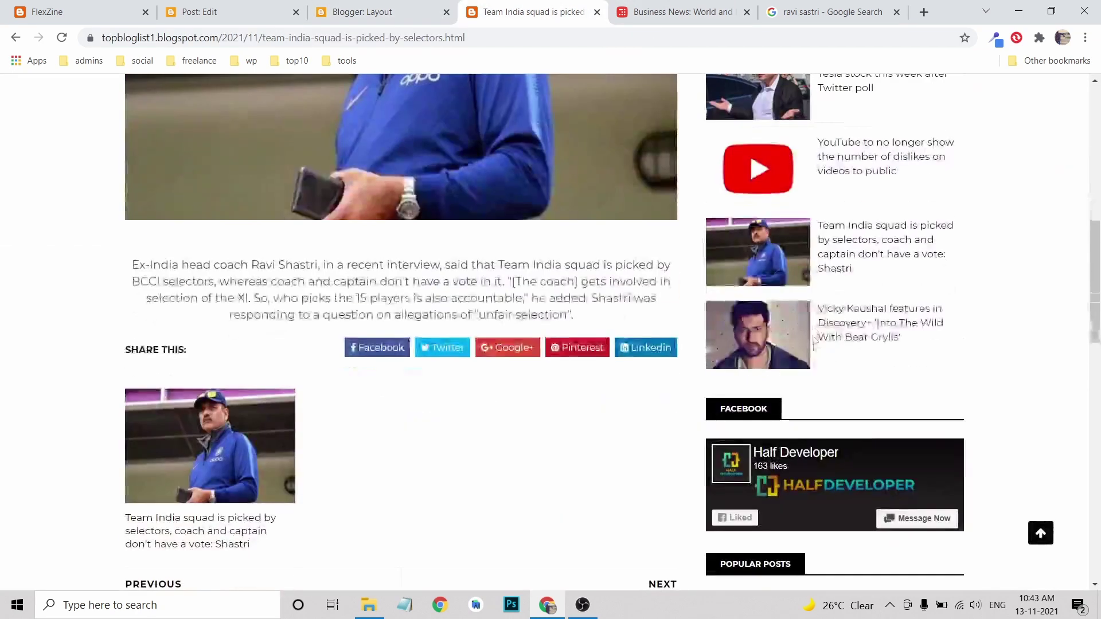
pyautogui.click(868, 166)
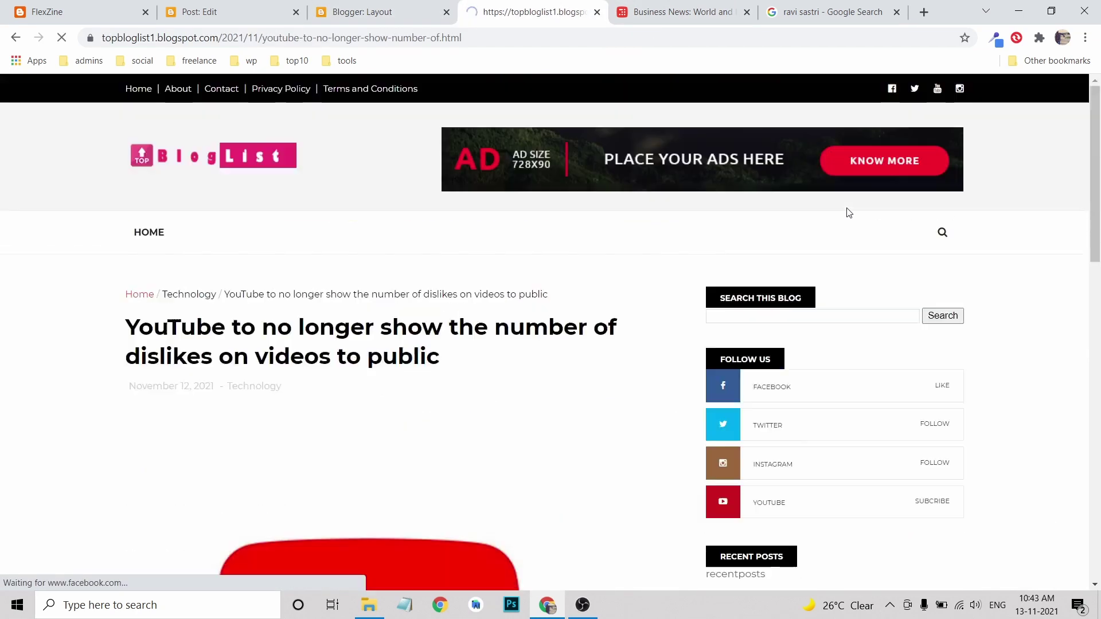
pyautogui.rightClick(176, 299)
pyautogui.click(245, 385)
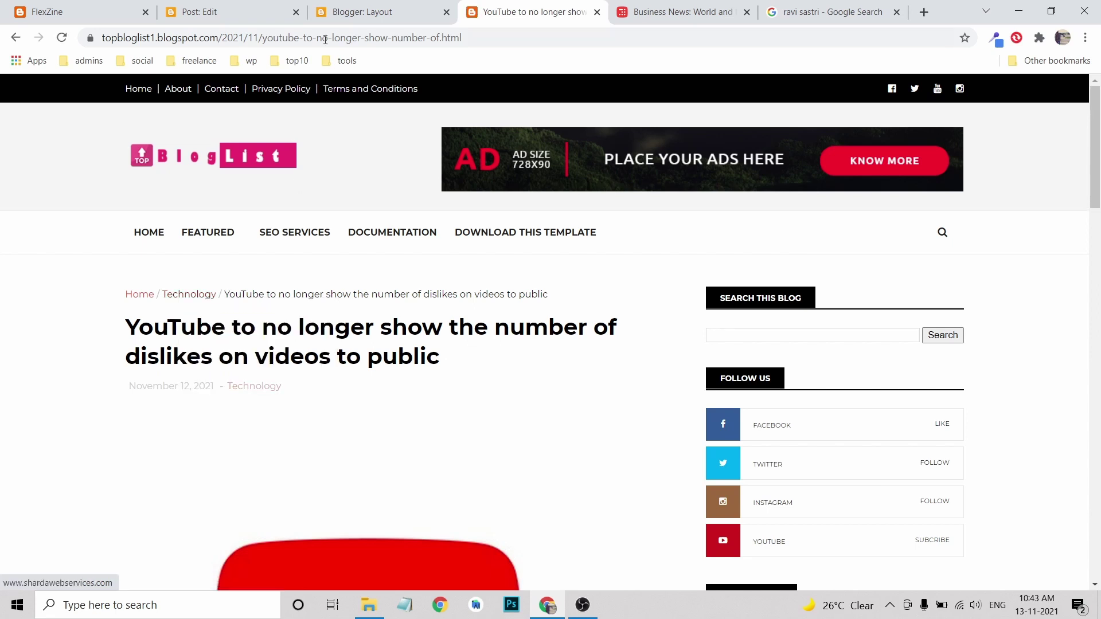
# - Replace the Technology menu item's site URL with the copied label address and save the item
pyautogui.click(247, 12)
pyautogui.click(363, 12)
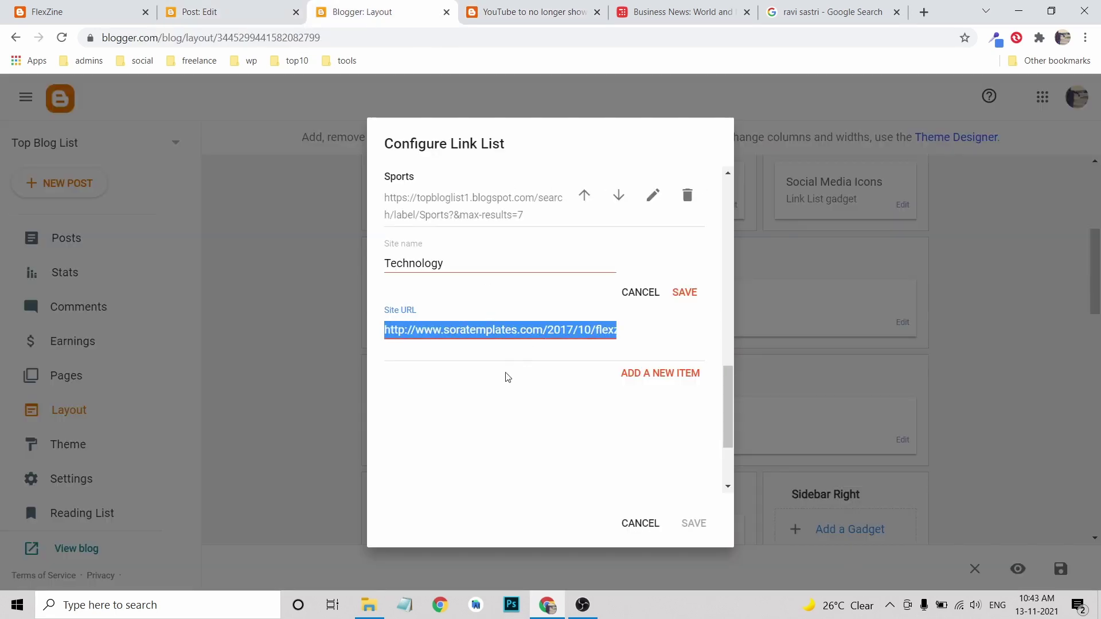
pyautogui.hotkey('ctrl', 'v')
pyautogui.click(682, 293)
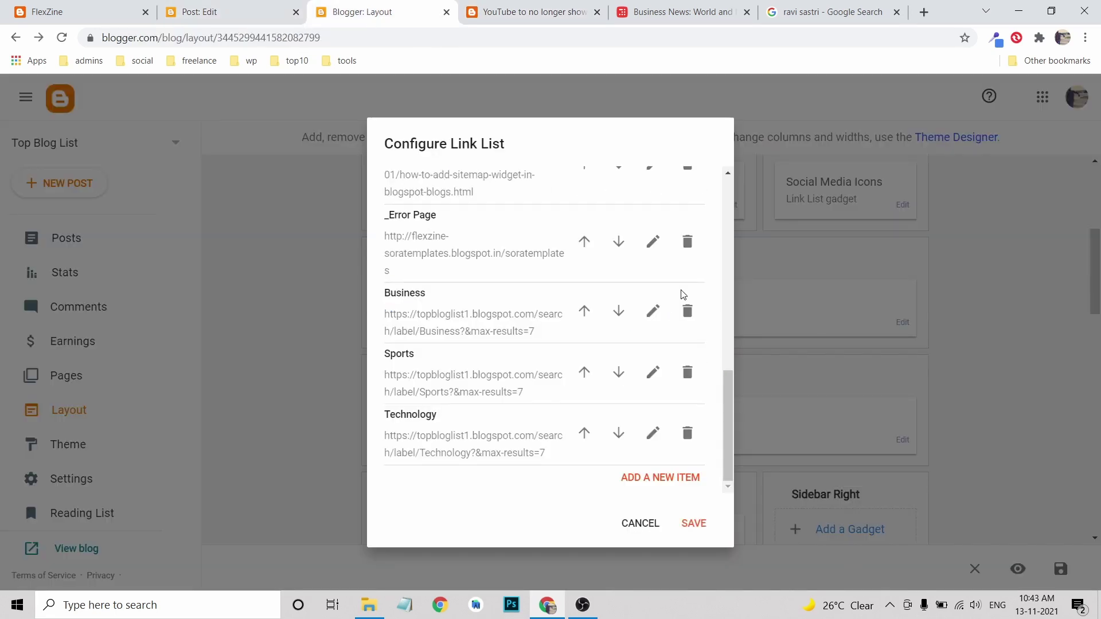
# - Review the main menu's link list entries and save the gadget configuration
pyautogui.scroll(8, 516, 373)
pyautogui.scroll(3, 510, 378)
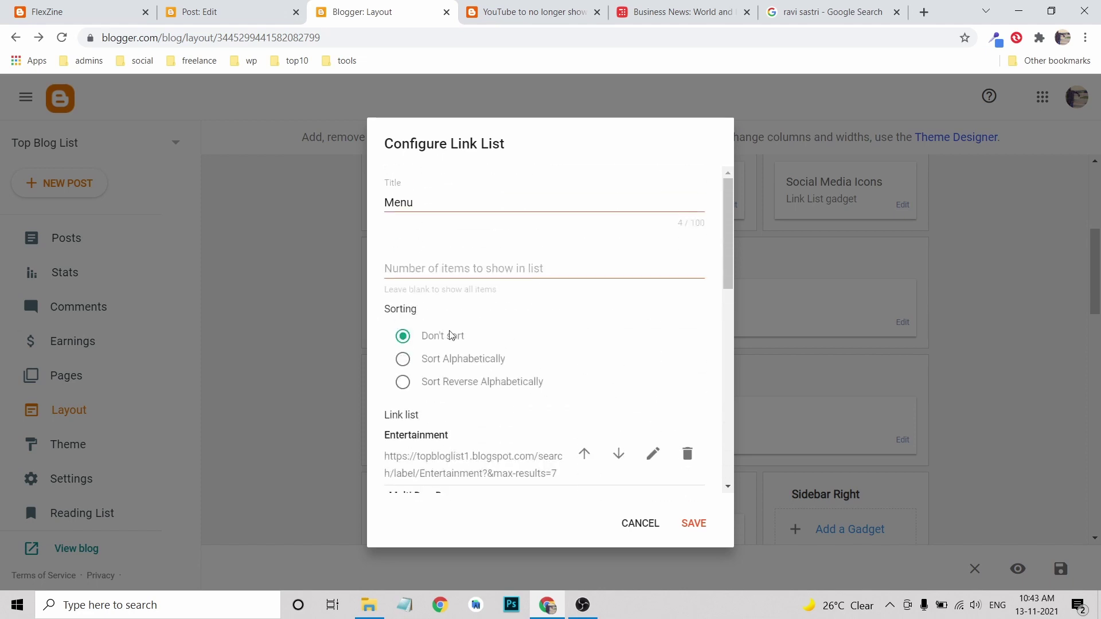
pyautogui.scroll(-3, 475, 352)
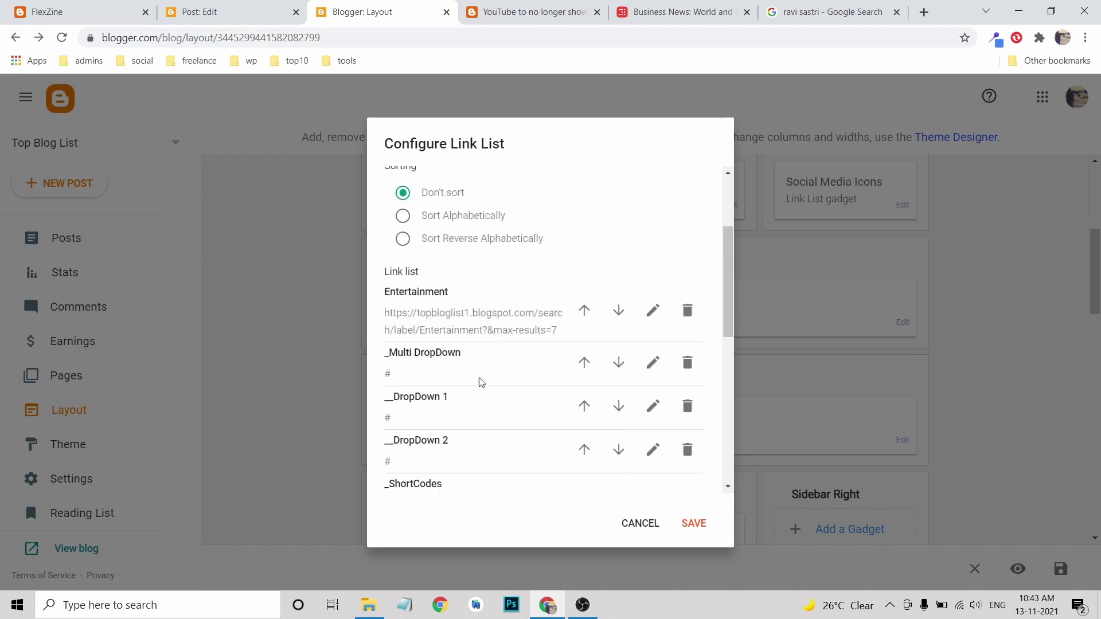
pyautogui.scroll(-5, 574, 344)
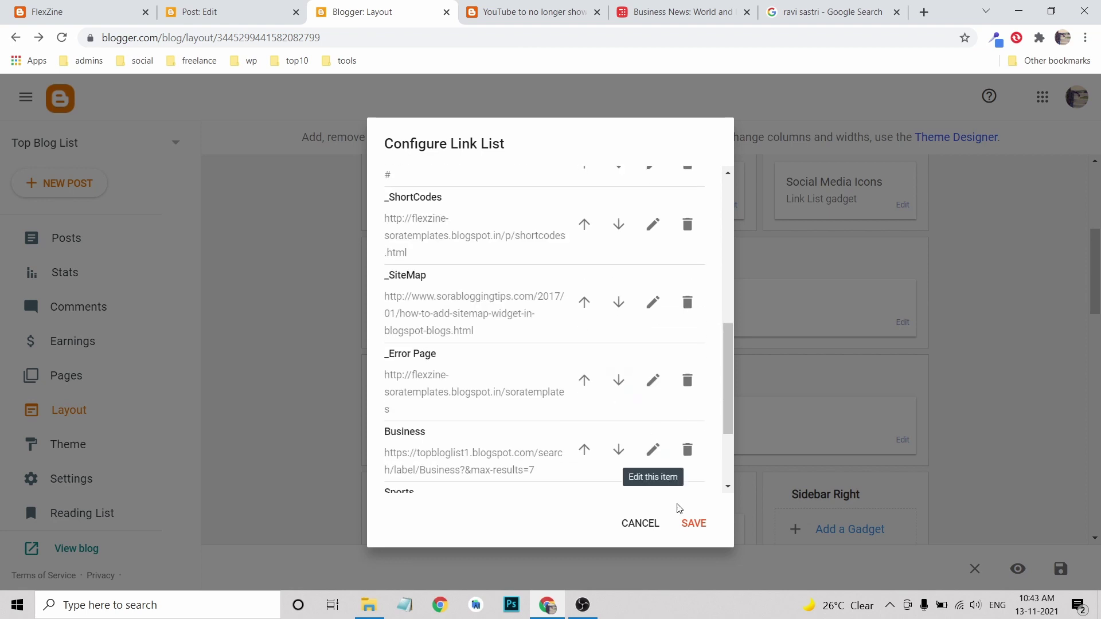
pyautogui.click(693, 523)
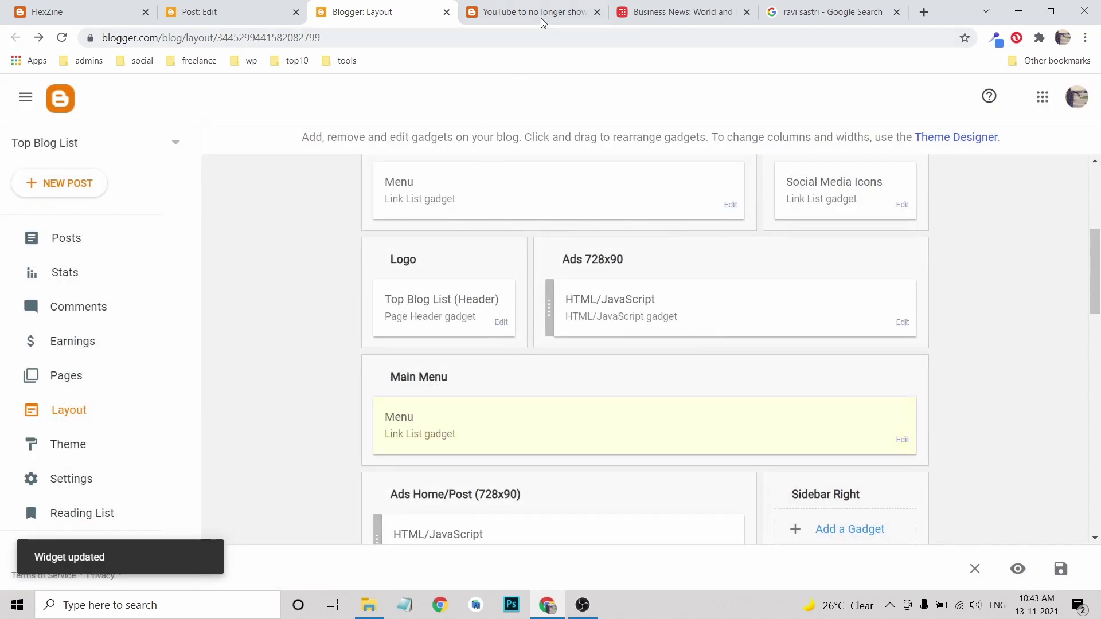
# - Load the live blog's home page and check the Entertainment label page through the main menu
pyautogui.click(543, 17)
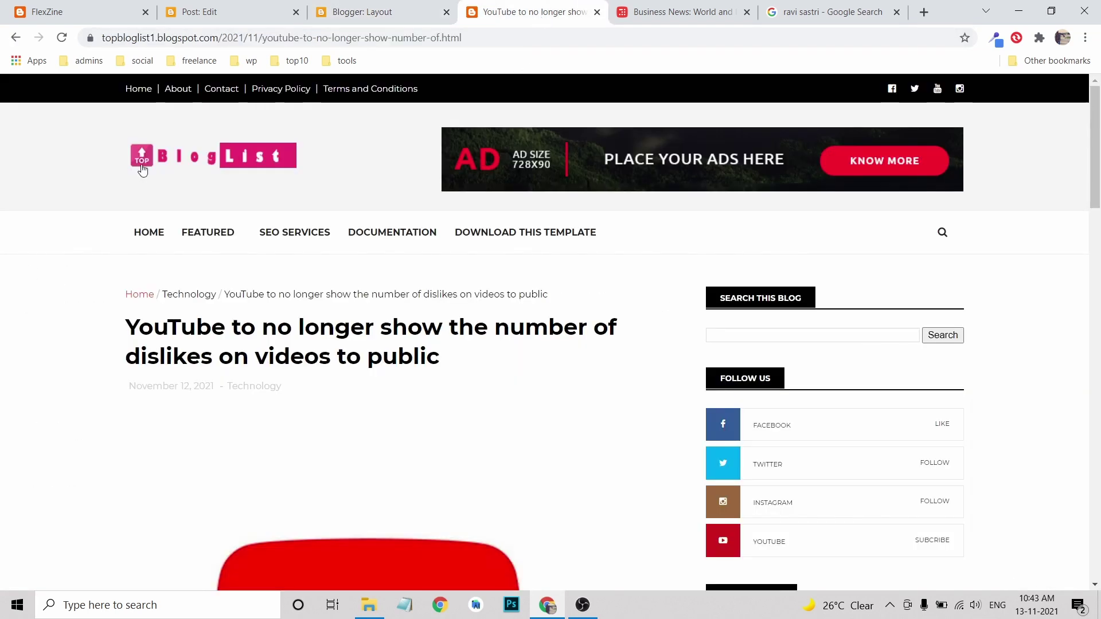
pyautogui.press('F5')
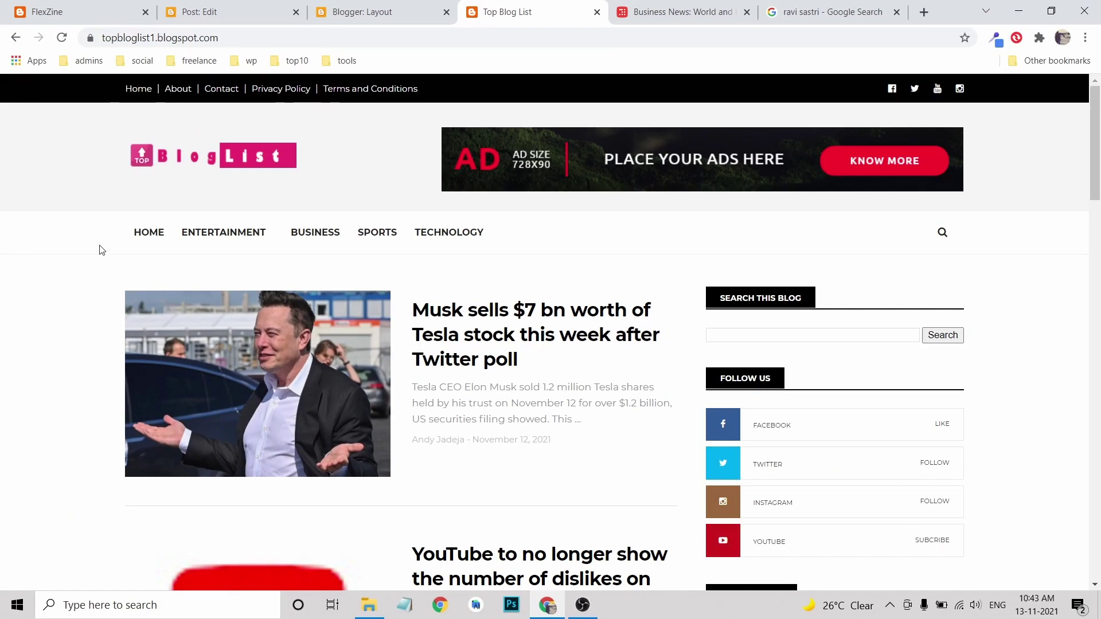
pyautogui.moveTo(189, 217)
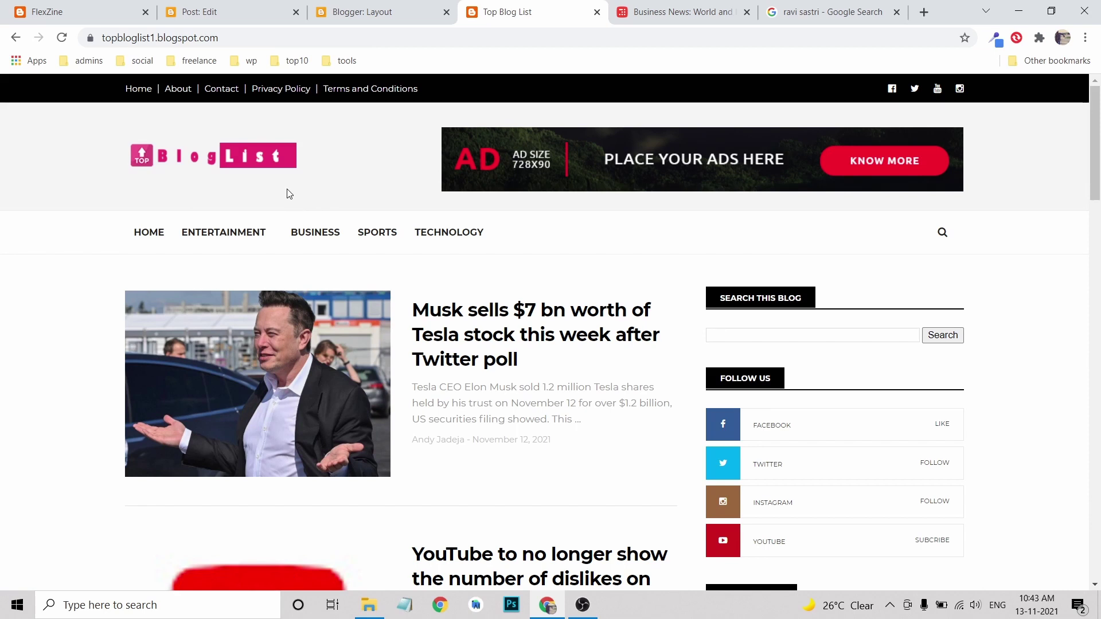
pyautogui.click(209, 233)
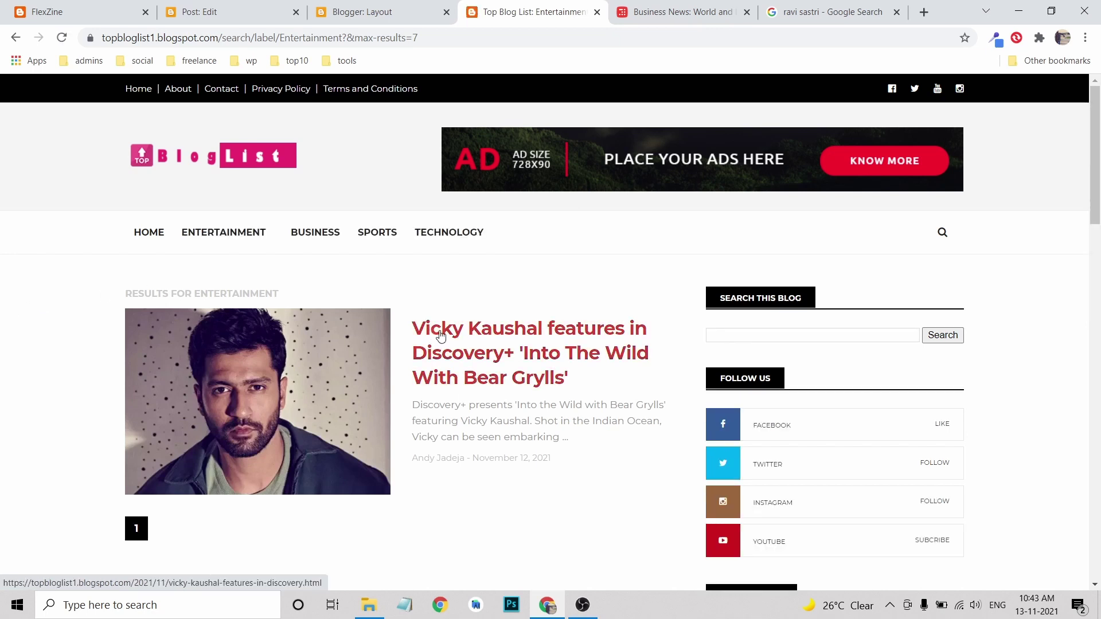
pyautogui.scroll(-4, 403, 346)
pyautogui.scroll(4, 413, 329)
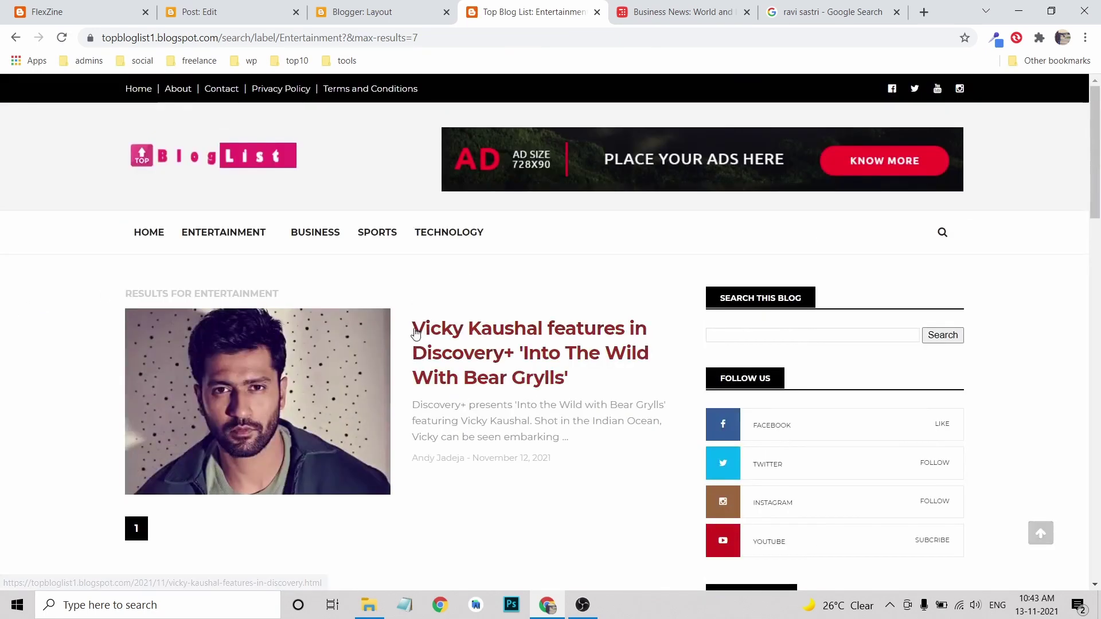
# - Check the Business, Sports and Technology label pages through the live blog's main menu
pyautogui.click(317, 236)
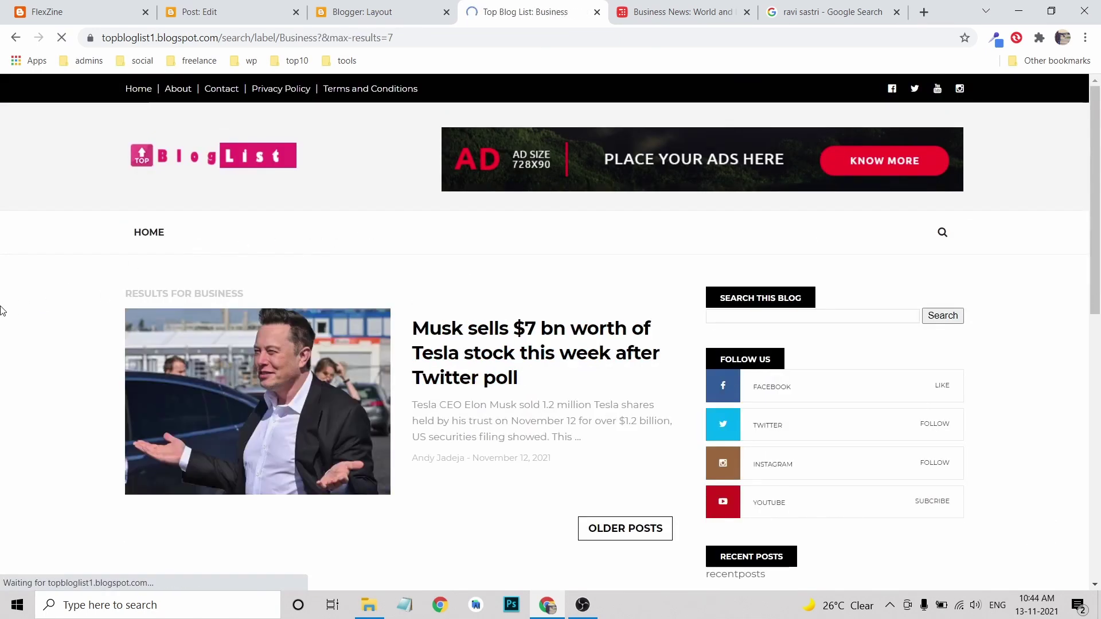
pyautogui.scroll(-3, 453, 283)
pyautogui.scroll(2, 452, 283)
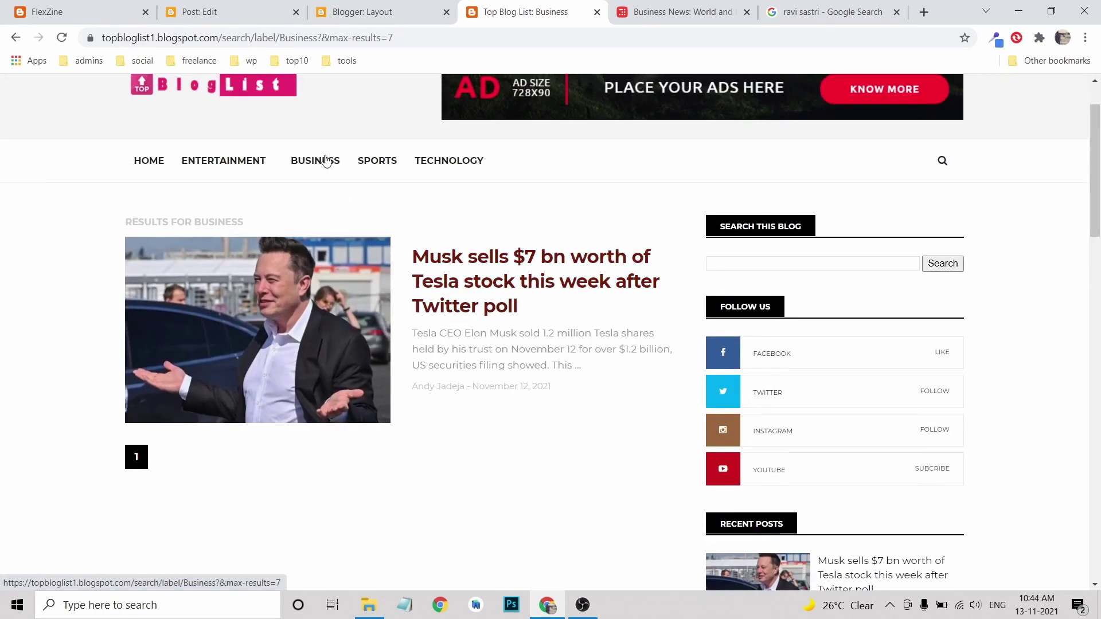
pyautogui.click(378, 162)
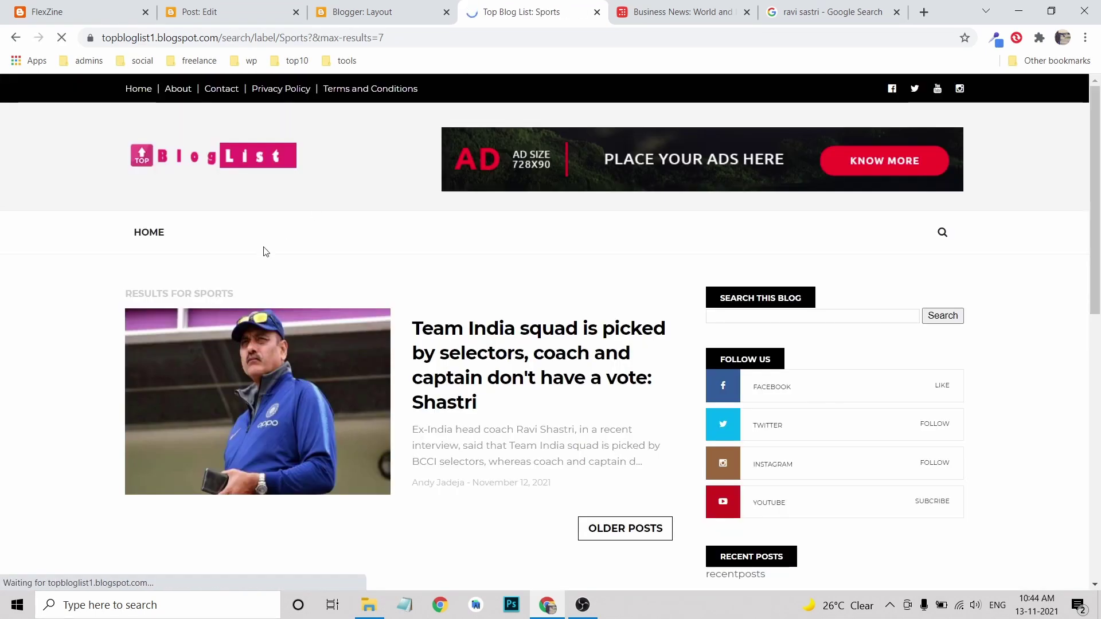
pyautogui.scroll(-3, 472, 296)
pyautogui.scroll(2, 472, 295)
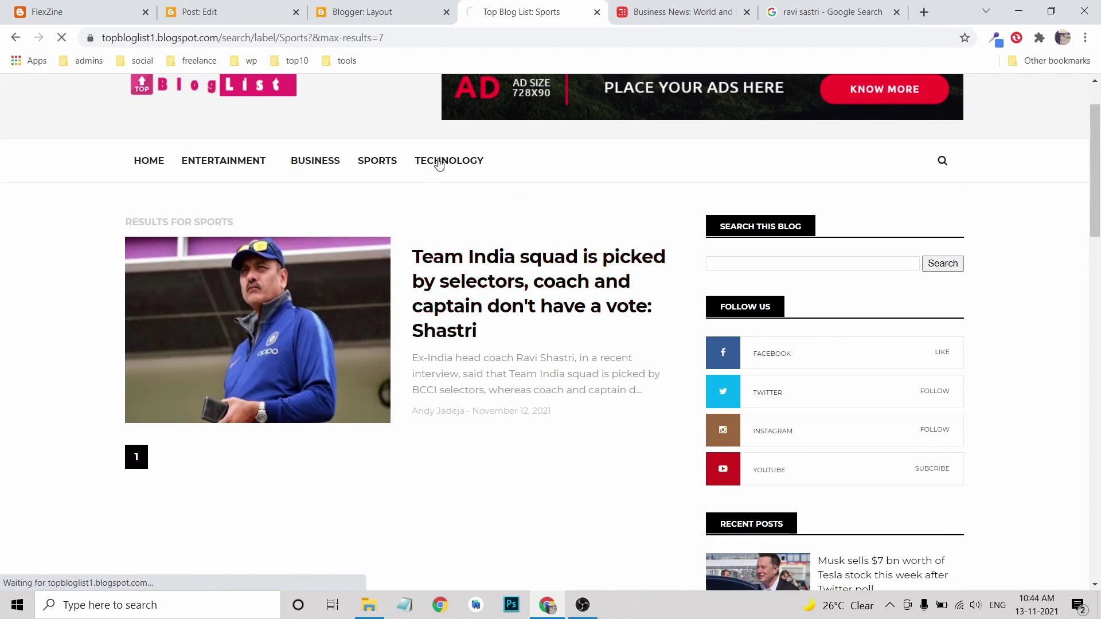
pyautogui.click(439, 163)
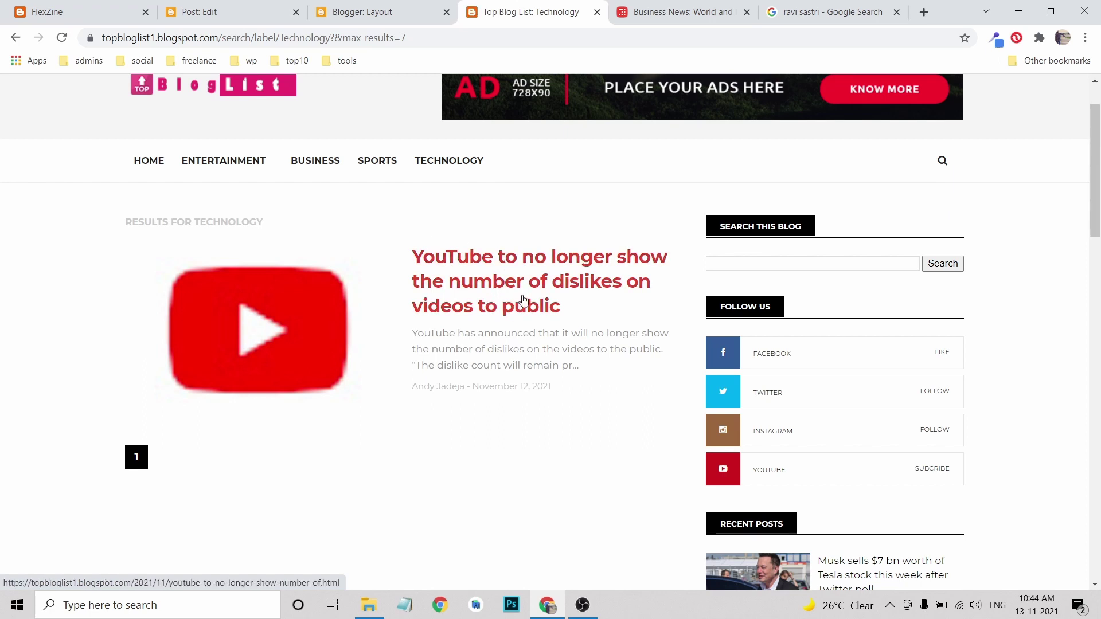
# - Examine the sidebar and footer widgets on the Technology label page and the blog's home page
pyautogui.scroll(-20, 497, 276)
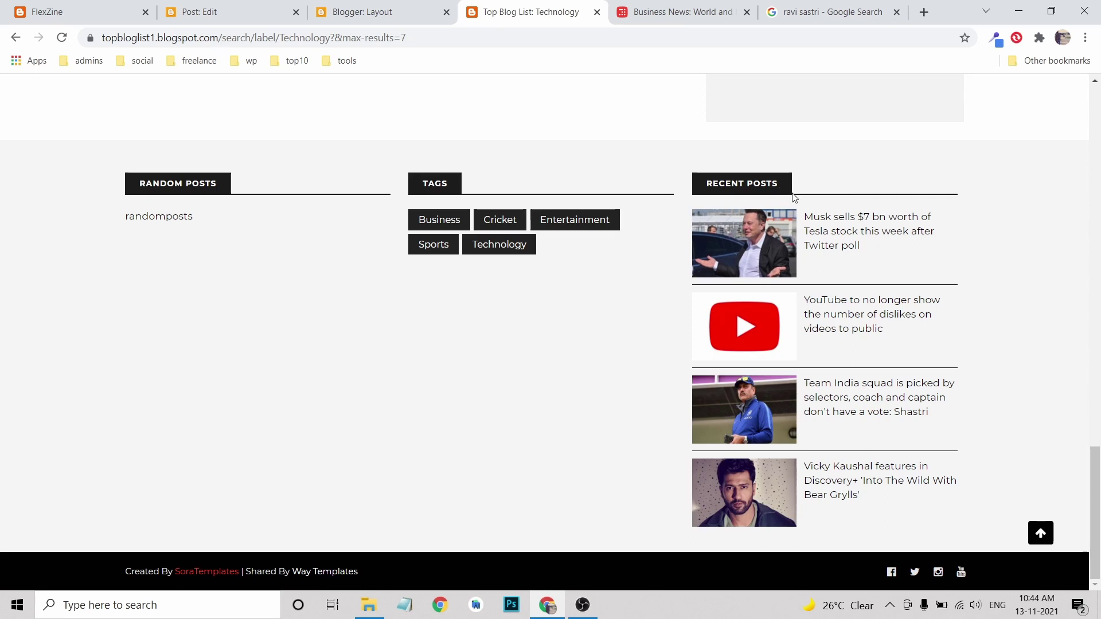
pyautogui.scroll(15, 1000, 386)
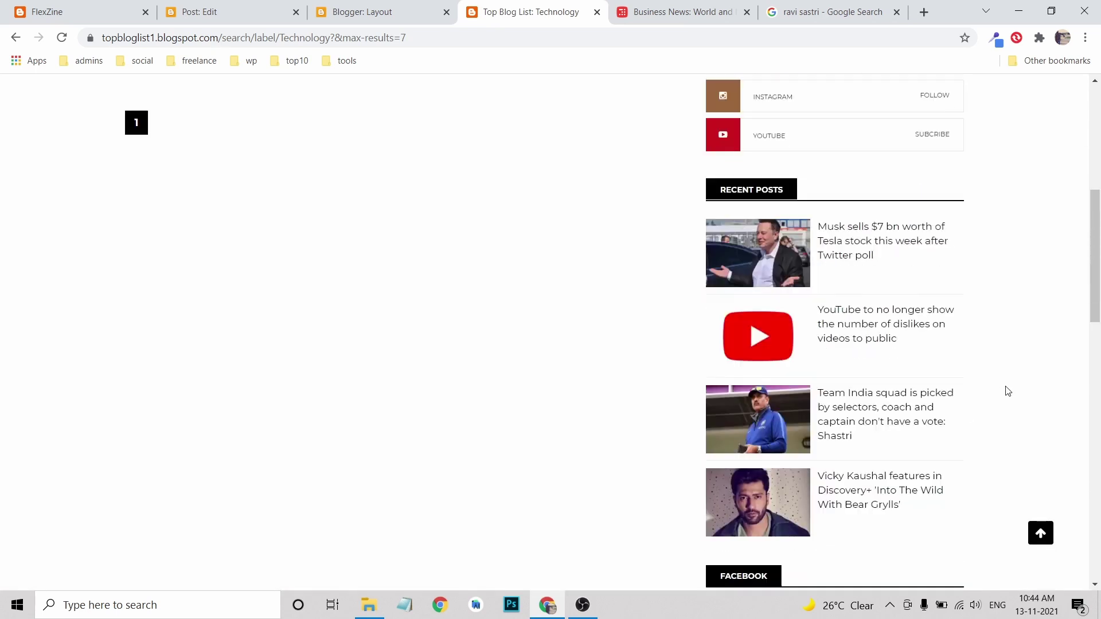
pyautogui.scroll(7, 783, 310)
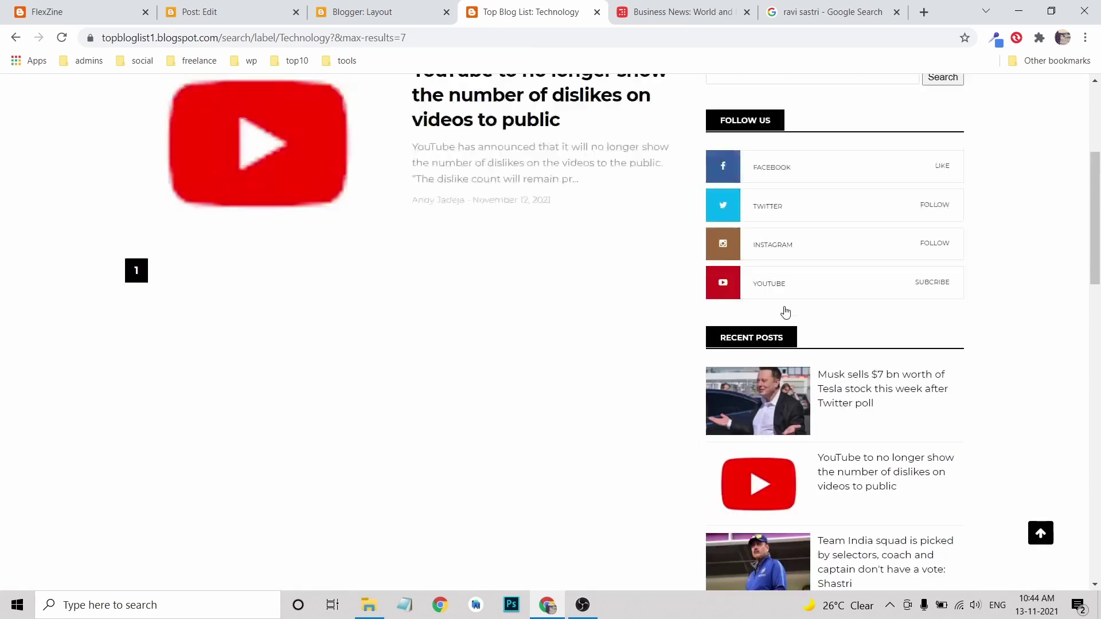
pyautogui.scroll(-18, 828, 311)
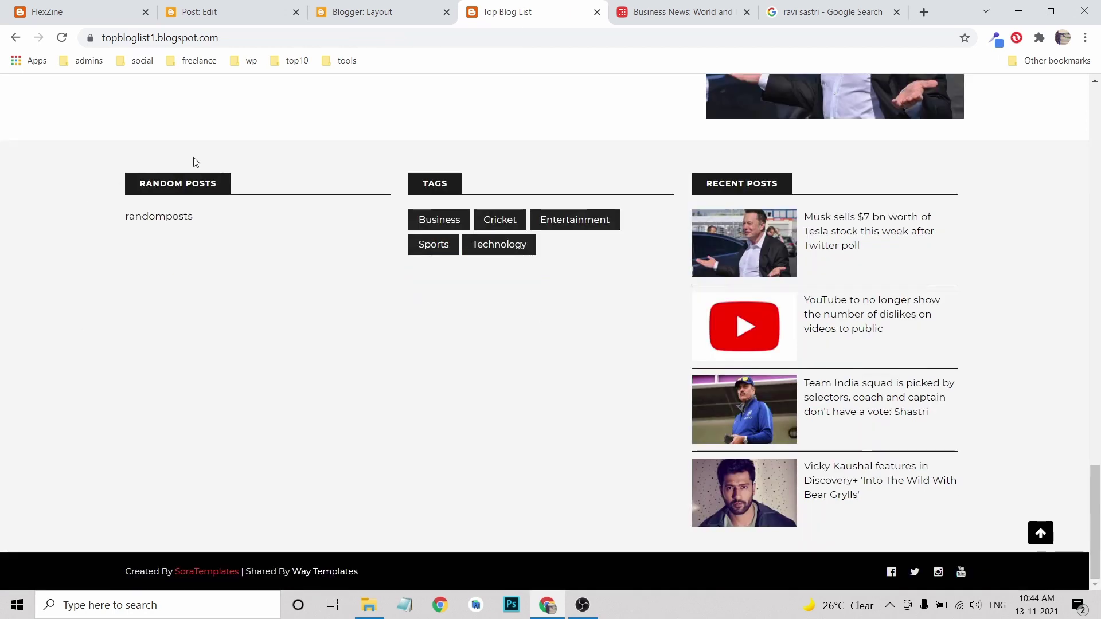
pyautogui.scroll(15, 273, 295)
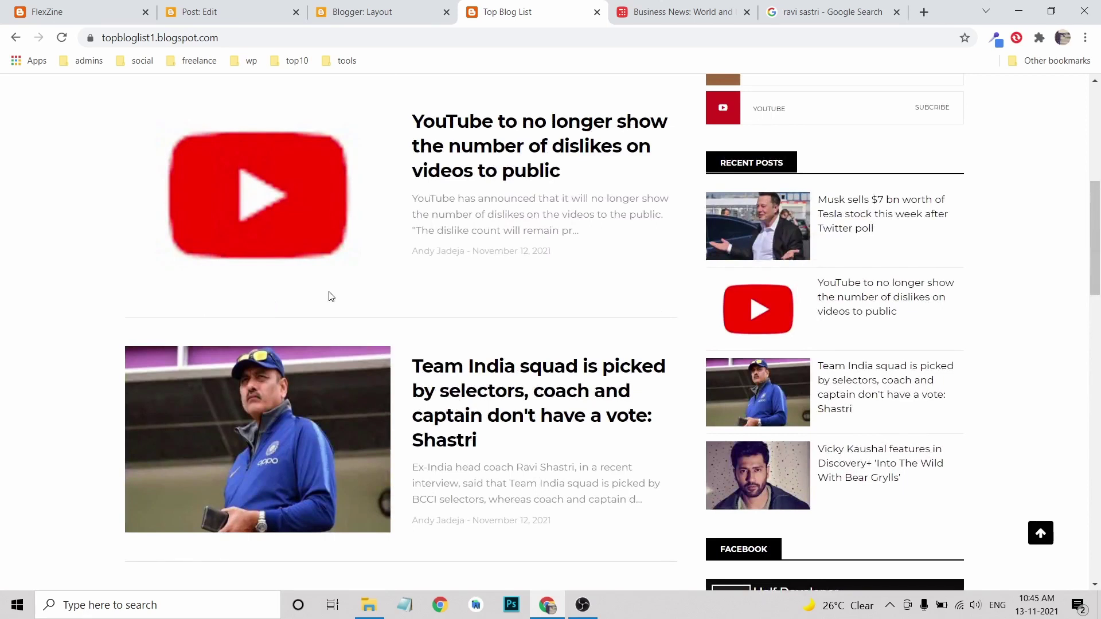
# - Remove the HTML/JavaScript gadget from the Ads 728x90 section of the blog layout
pyautogui.scroll(7, 338, 299)
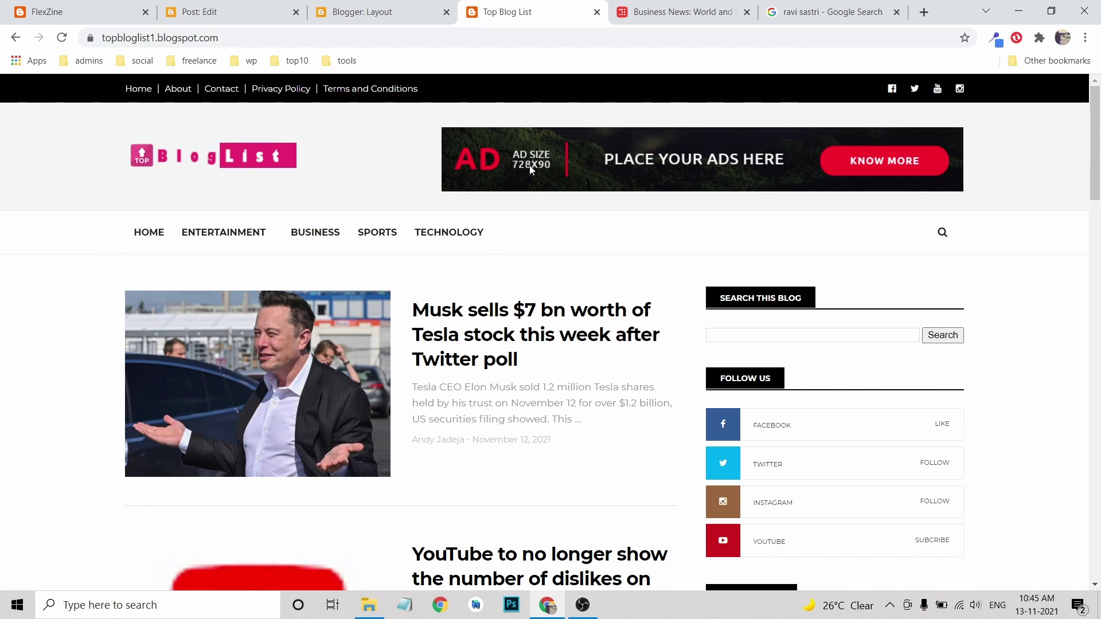
pyautogui.click(232, 12)
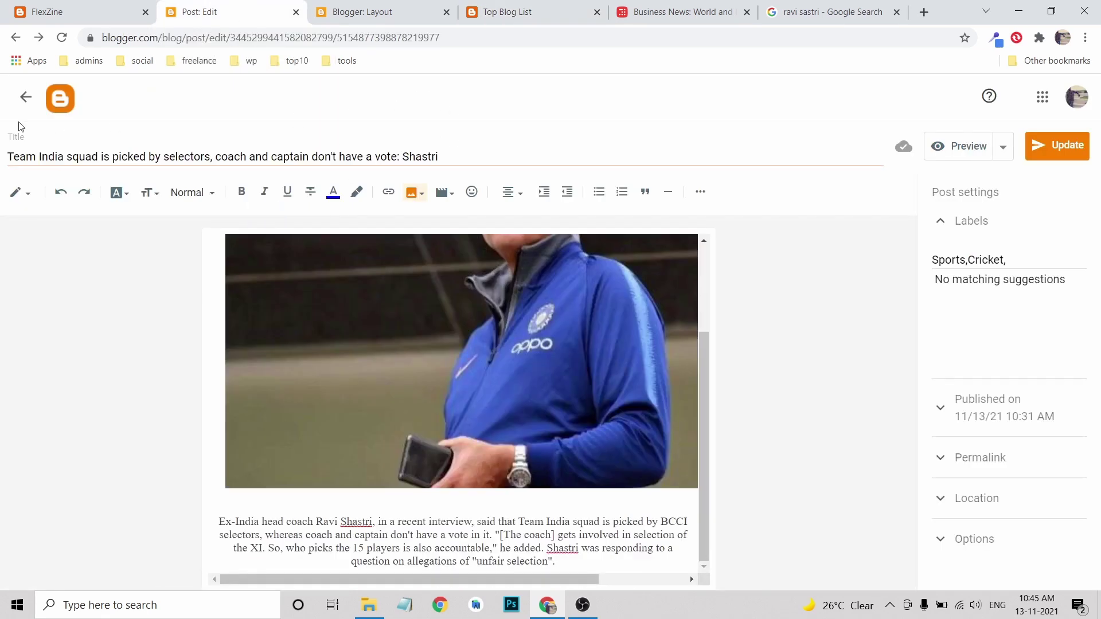
pyautogui.click(351, 14)
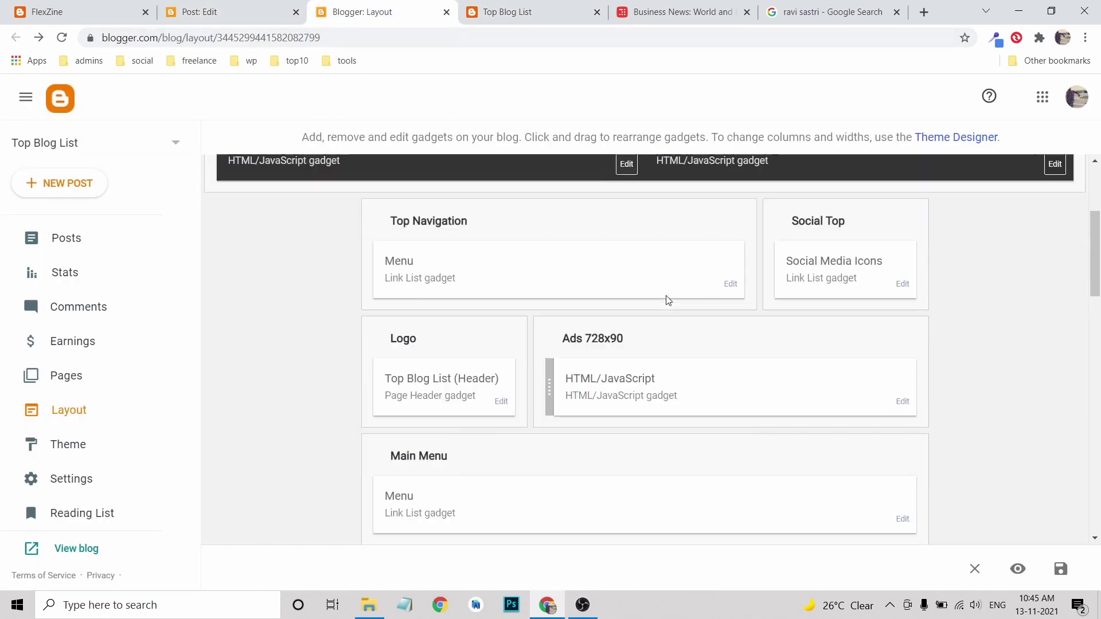
pyautogui.scroll(3, 683, 379)
pyautogui.scroll(-5, 719, 245)
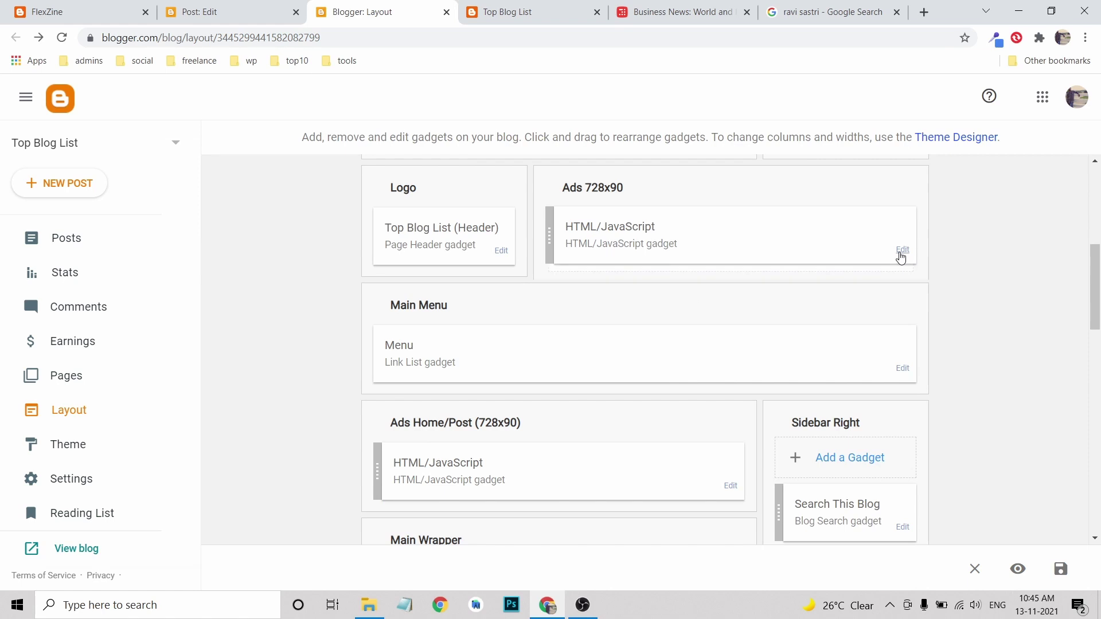
pyautogui.click(900, 252)
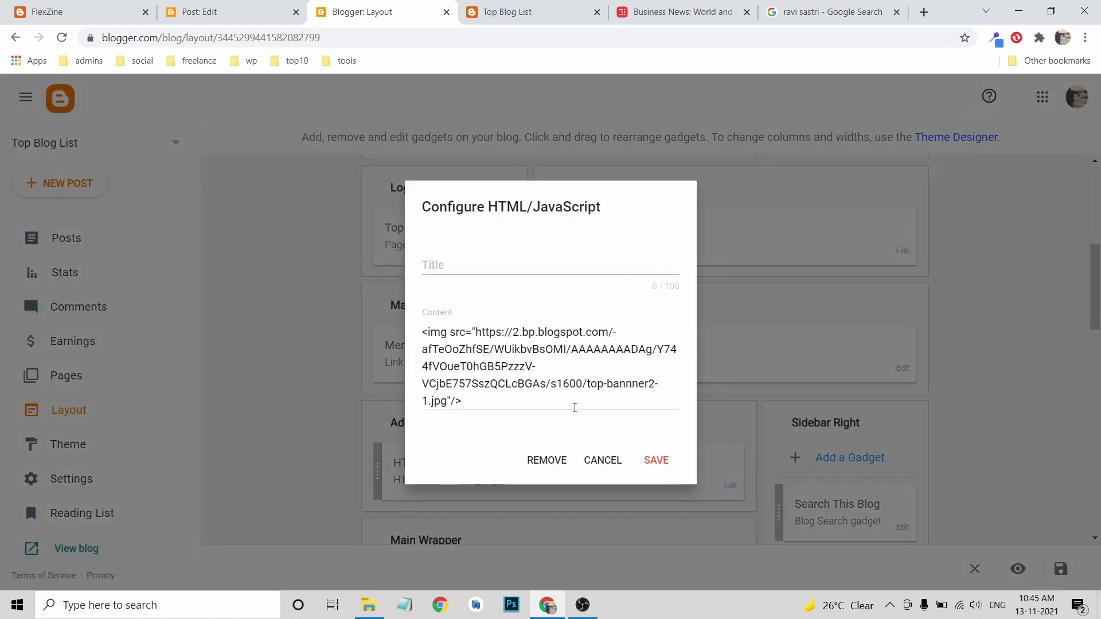
pyautogui.click(556, 462)
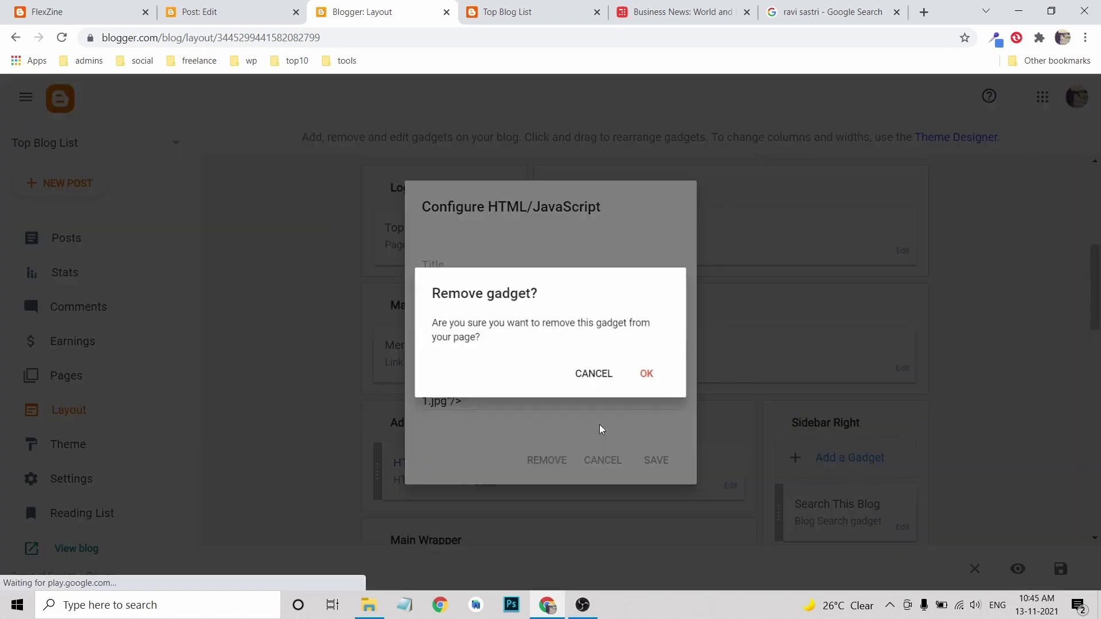
pyautogui.click(649, 373)
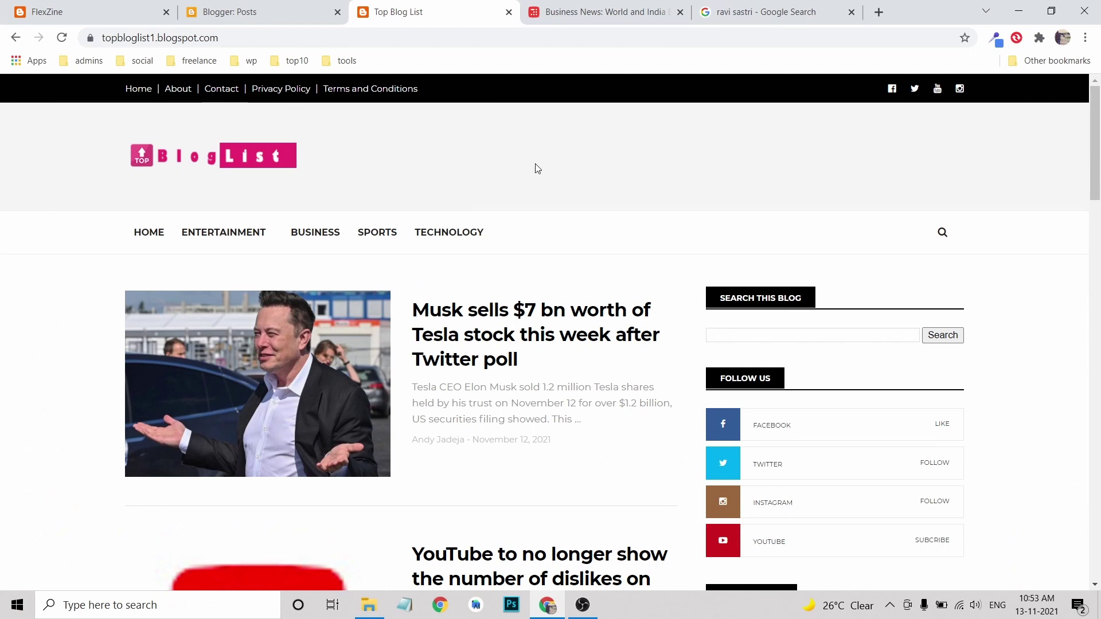
# - Examine the live blog's home page from the header through the sidebar widgets to the footer
pyautogui.scroll(-15, 528, 187)
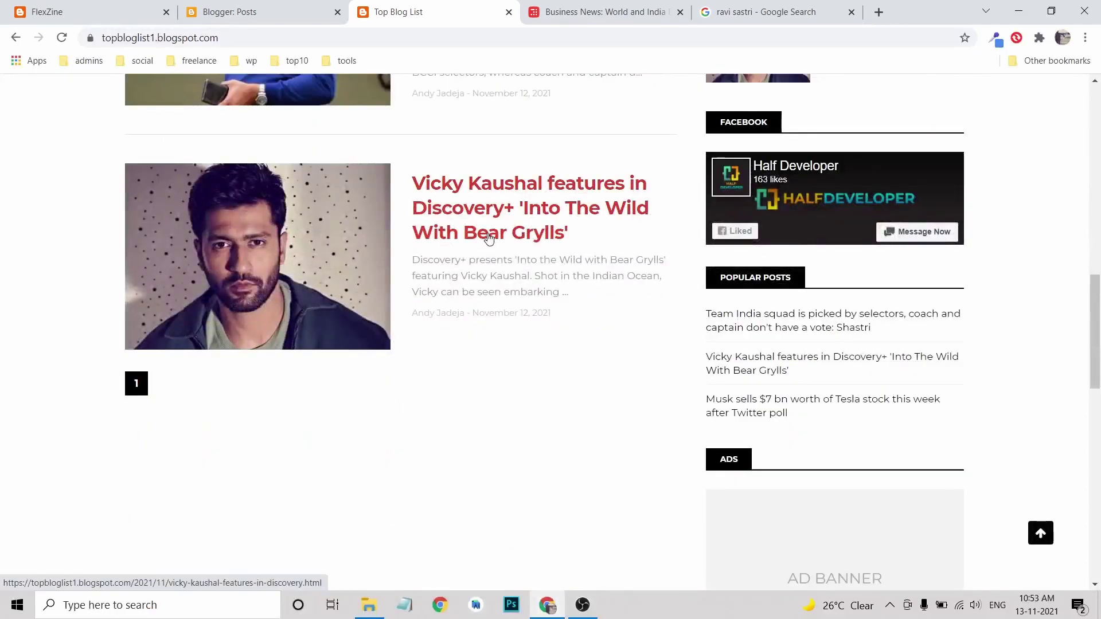
pyautogui.scroll(-15, 479, 231)
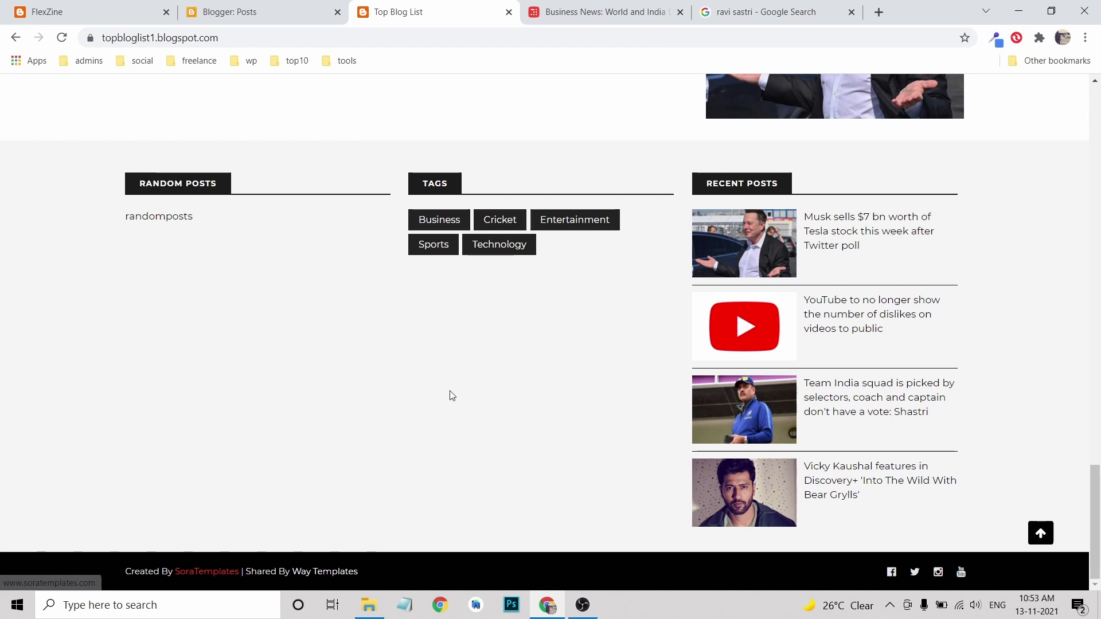
pyautogui.scroll(7, 344, 381)
pyautogui.scroll(2, 523, 268)
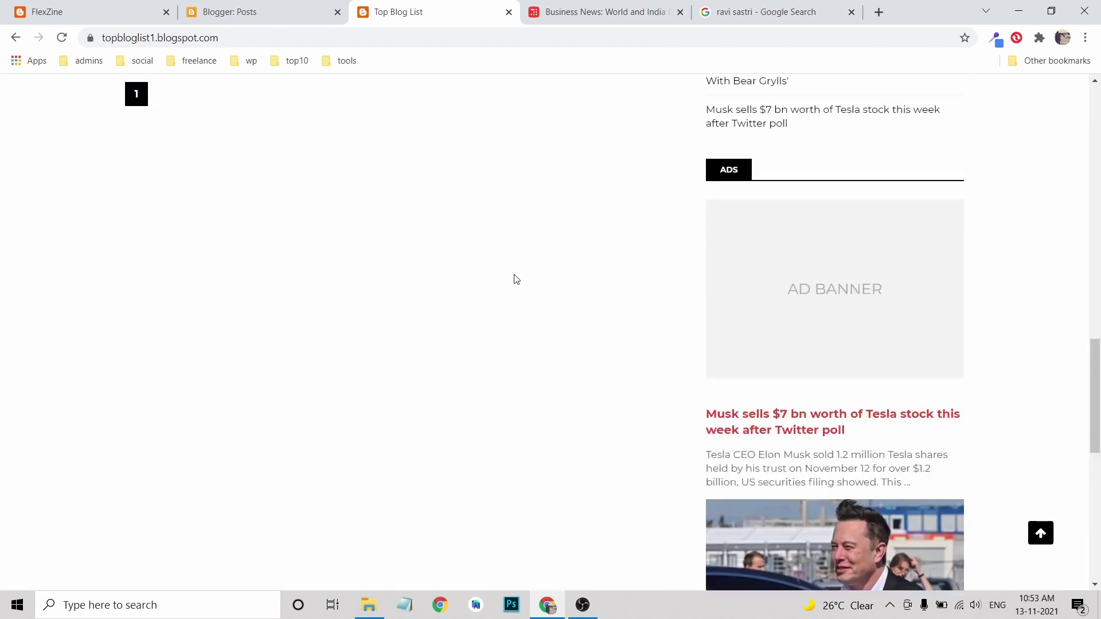
pyautogui.scroll(8, 413, 308)
pyautogui.scroll(-18, 359, 329)
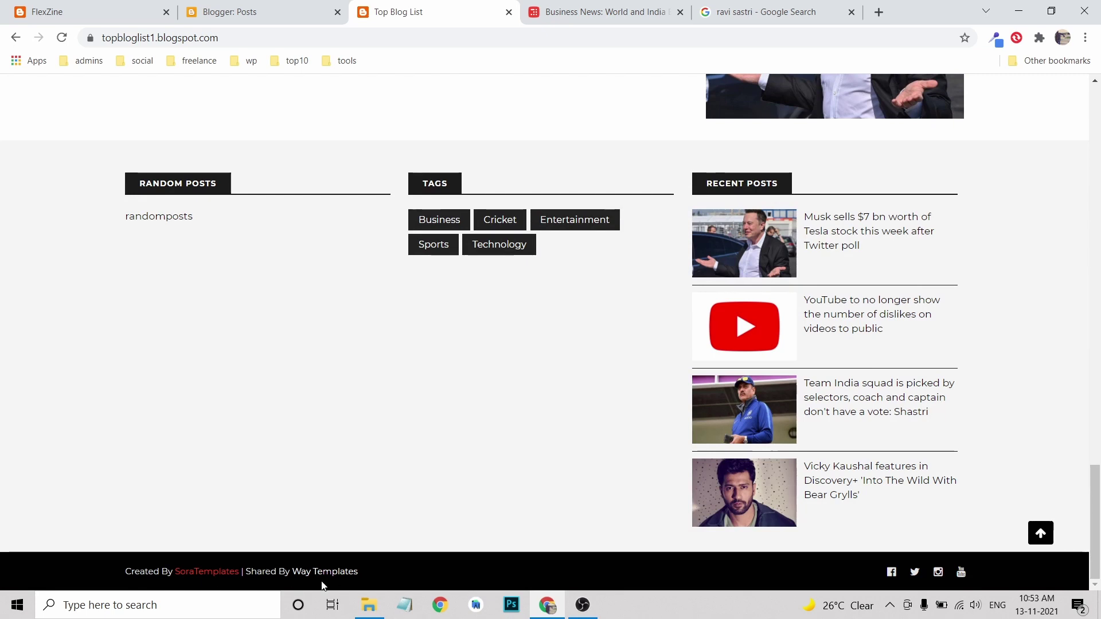
pyautogui.scroll(10, 914, 422)
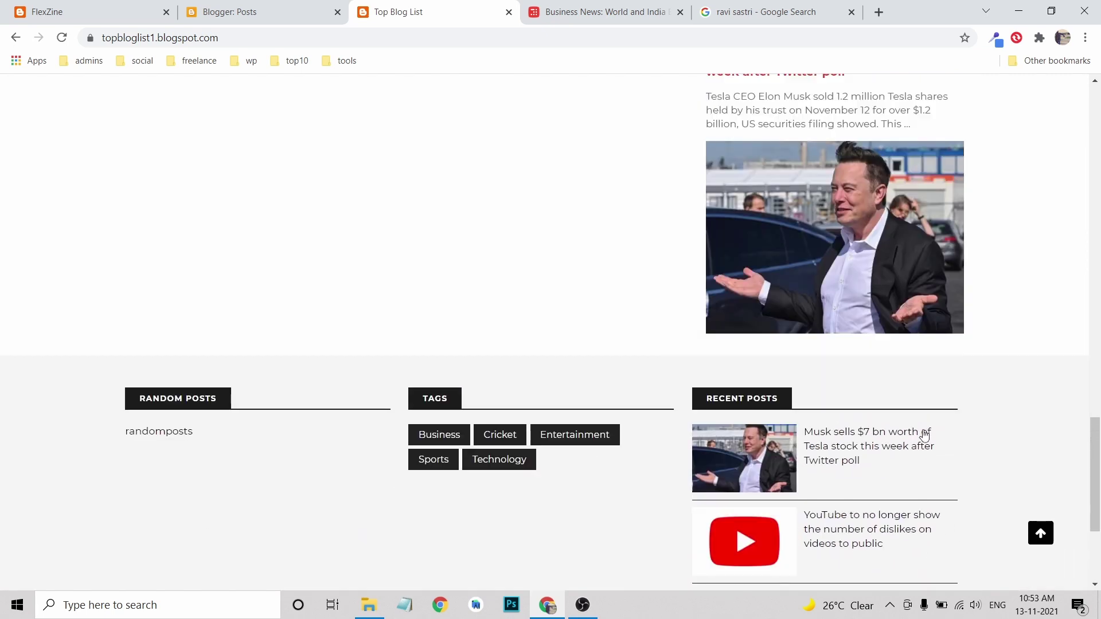
pyautogui.scroll(10, 952, 416)
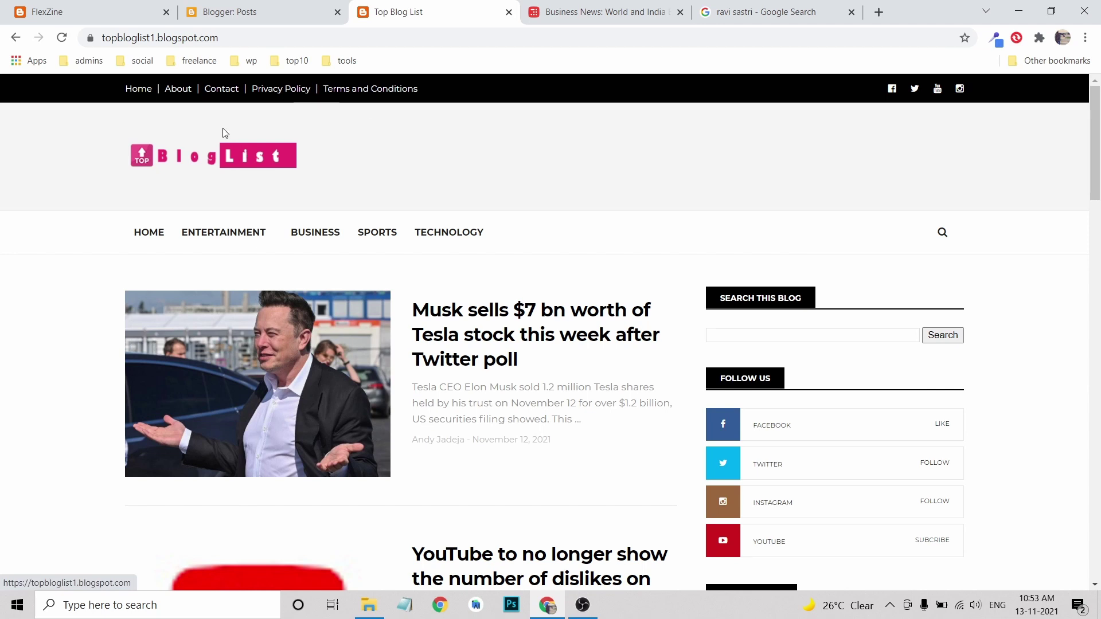
# - Examine the FlexZine demo page's posts, sidebar widgets and footer for comparison with the blog
pyautogui.click(143, 11)
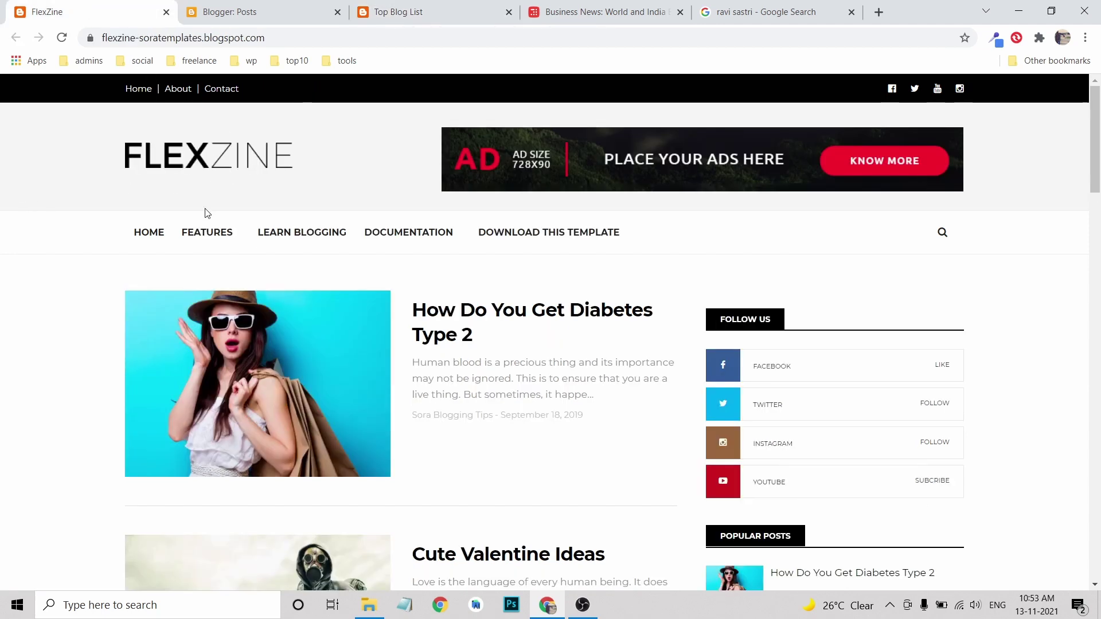
pyautogui.scroll(-12, 159, 256)
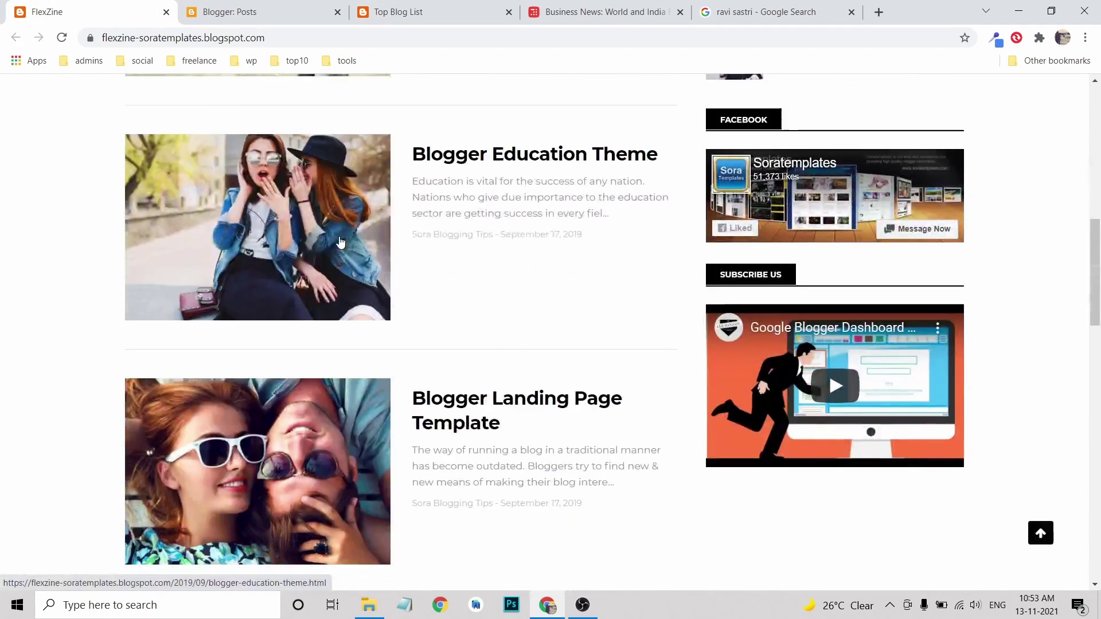
pyautogui.scroll(-3, 516, 232)
pyautogui.scroll(2, 407, 246)
pyautogui.scroll(-7, 361, 278)
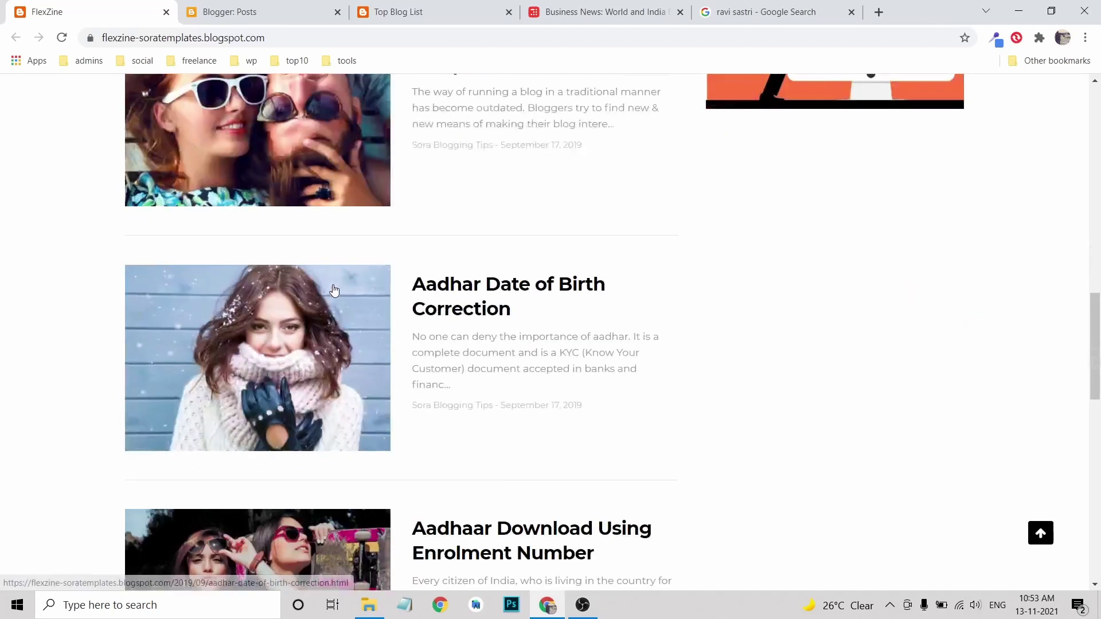
pyautogui.scroll(-13, 342, 291)
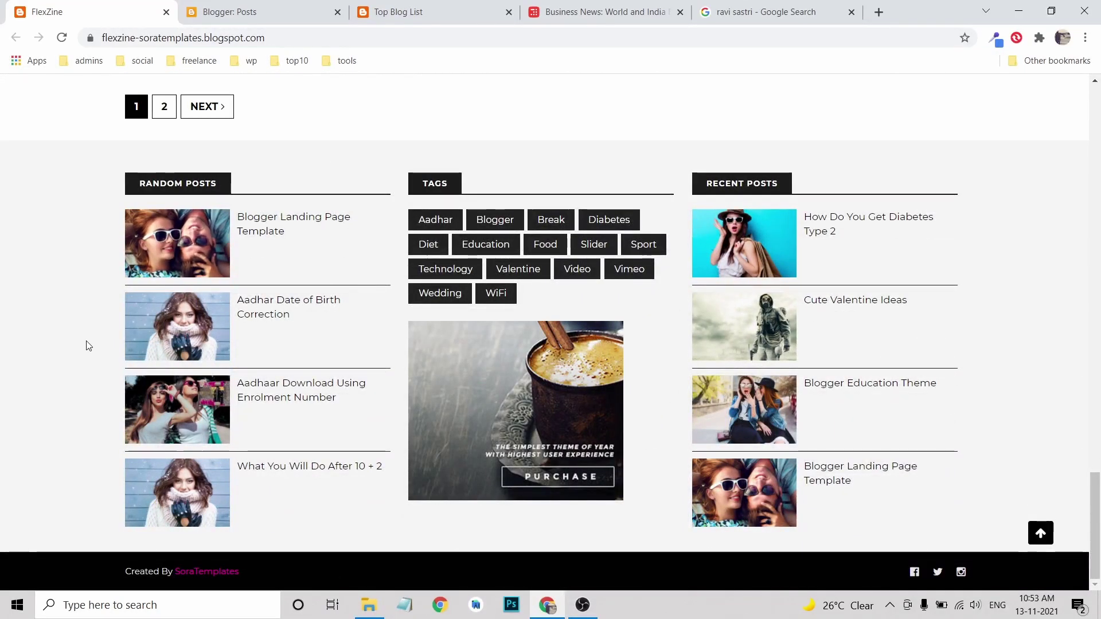
pyautogui.scroll(12, 955, 329)
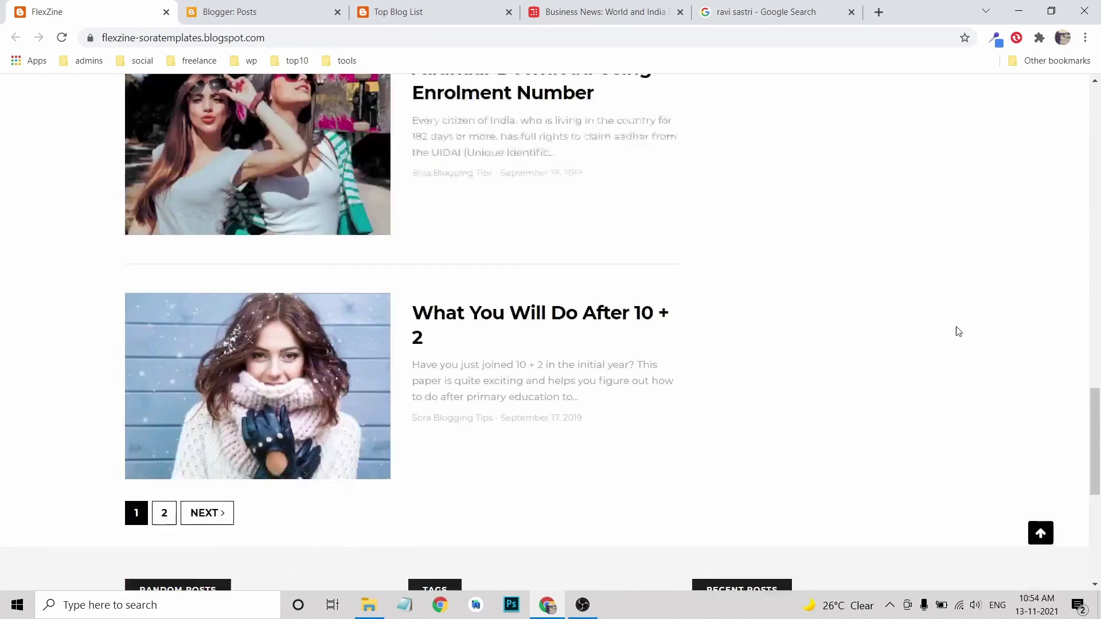
pyautogui.scroll(15, 1005, 338)
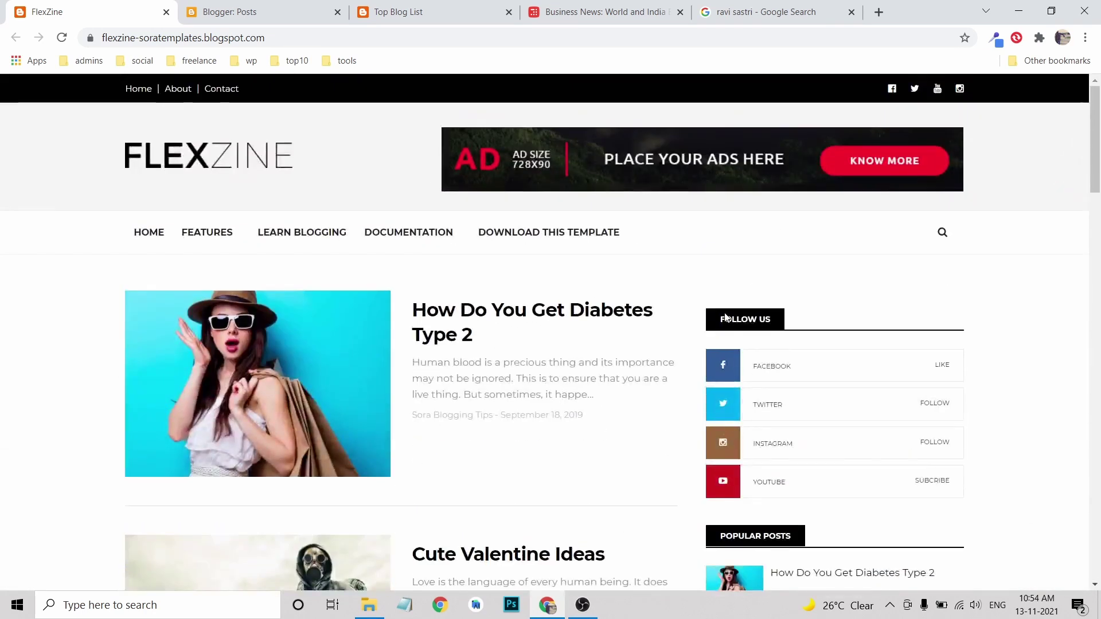
pyautogui.scroll(-4, 725, 317)
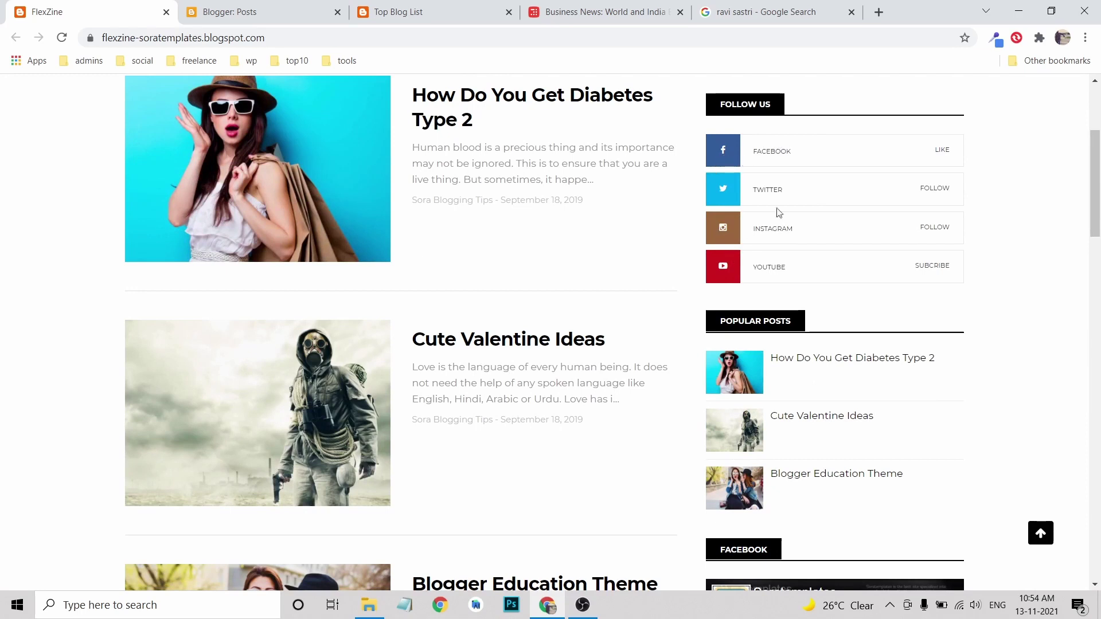
pyautogui.scroll(-6, 744, 296)
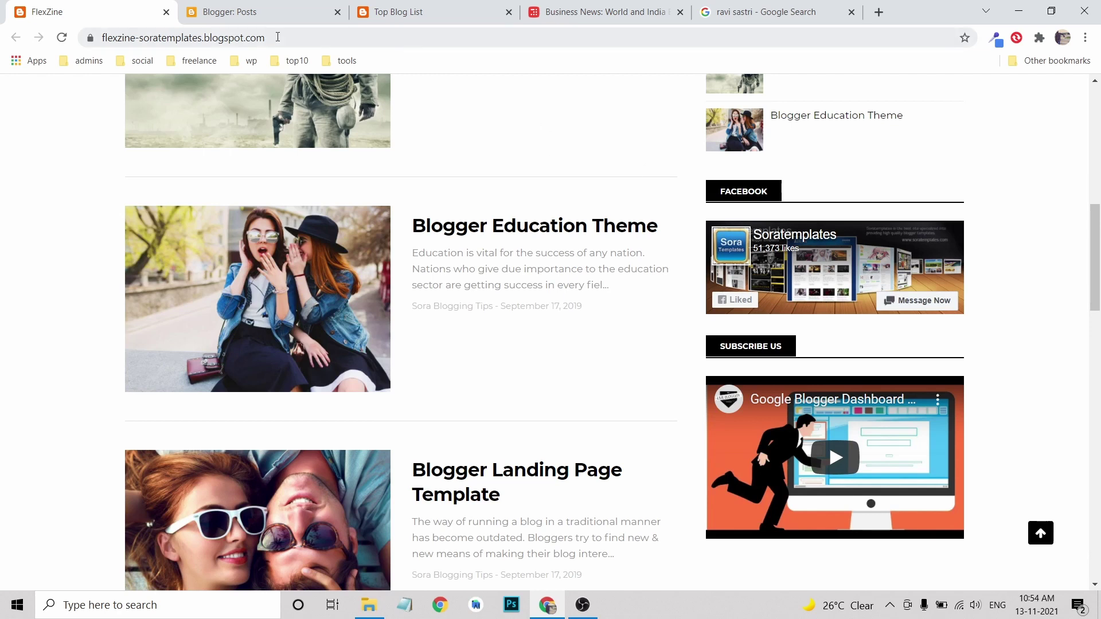
# - Check the Entertainment item's drop-down entries in the live blog's main menu
pyautogui.click(269, 12)
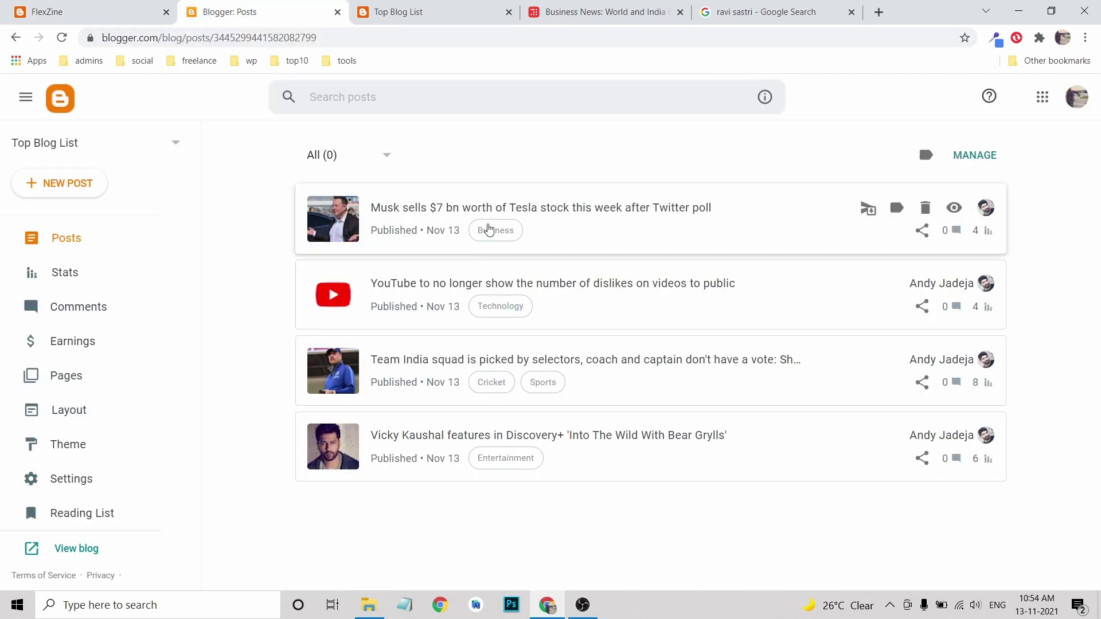
pyautogui.click(421, 13)
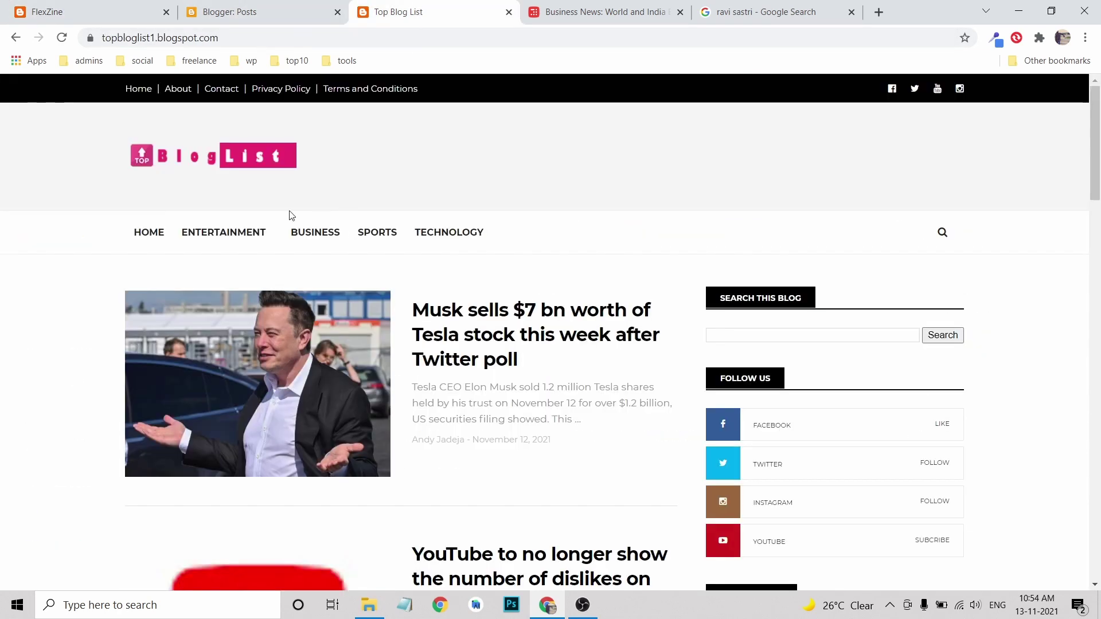
pyautogui.moveTo(248, 233)
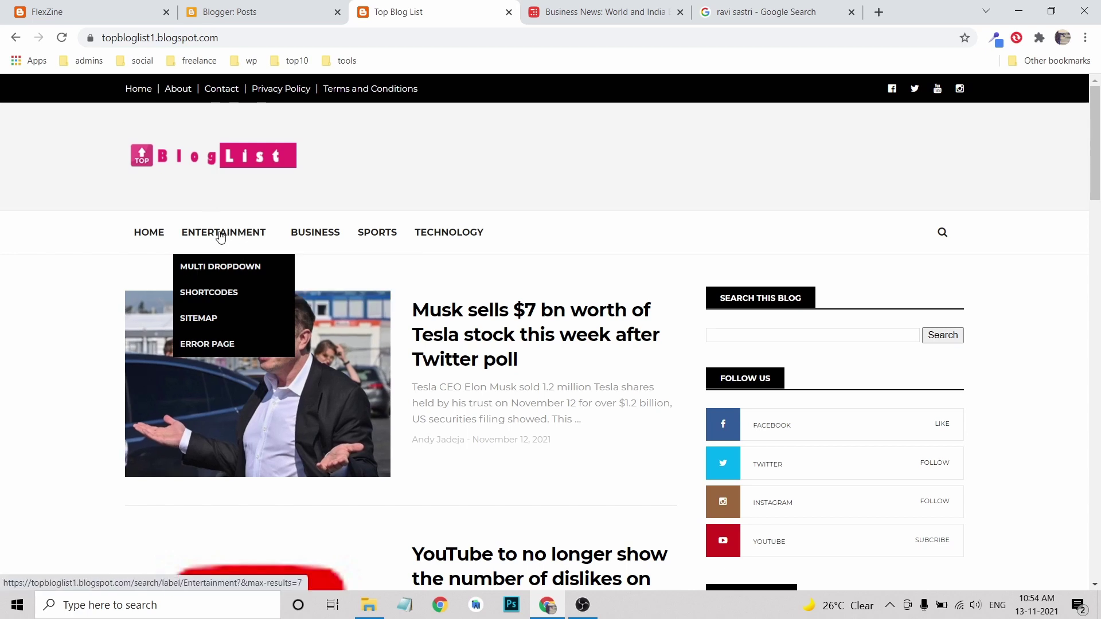
# - Delete the Multi DropDown, DropDown 1, DropDown 2, ShortCodes, SiteMap and Error Page entries from the Main Menu link list
pyautogui.click(264, 17)
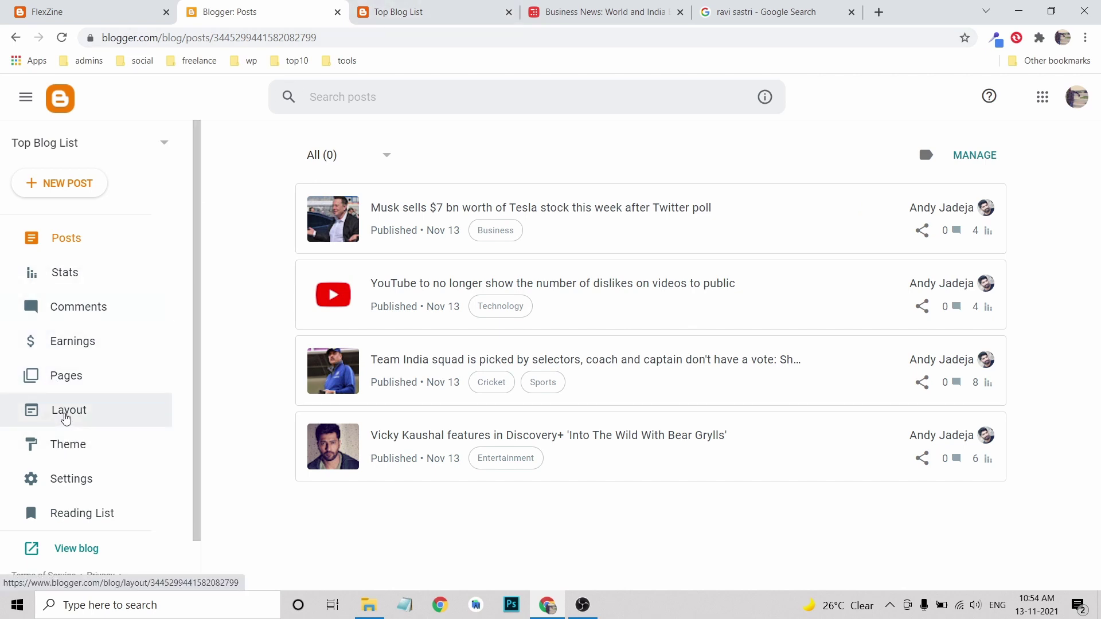
pyautogui.click(66, 419)
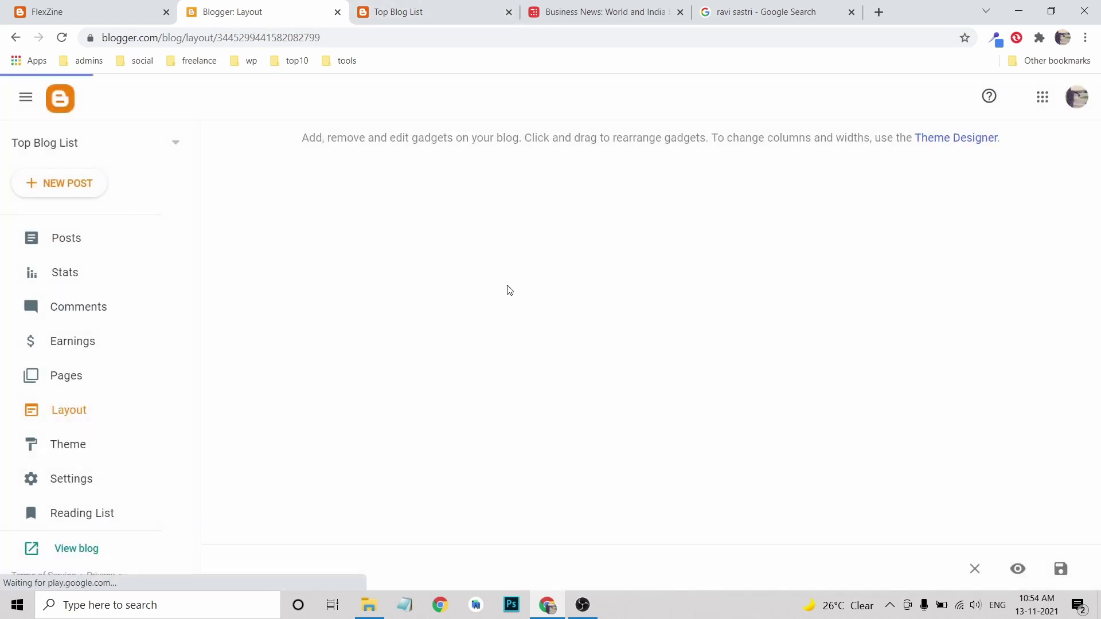
pyautogui.scroll(-7, 522, 215)
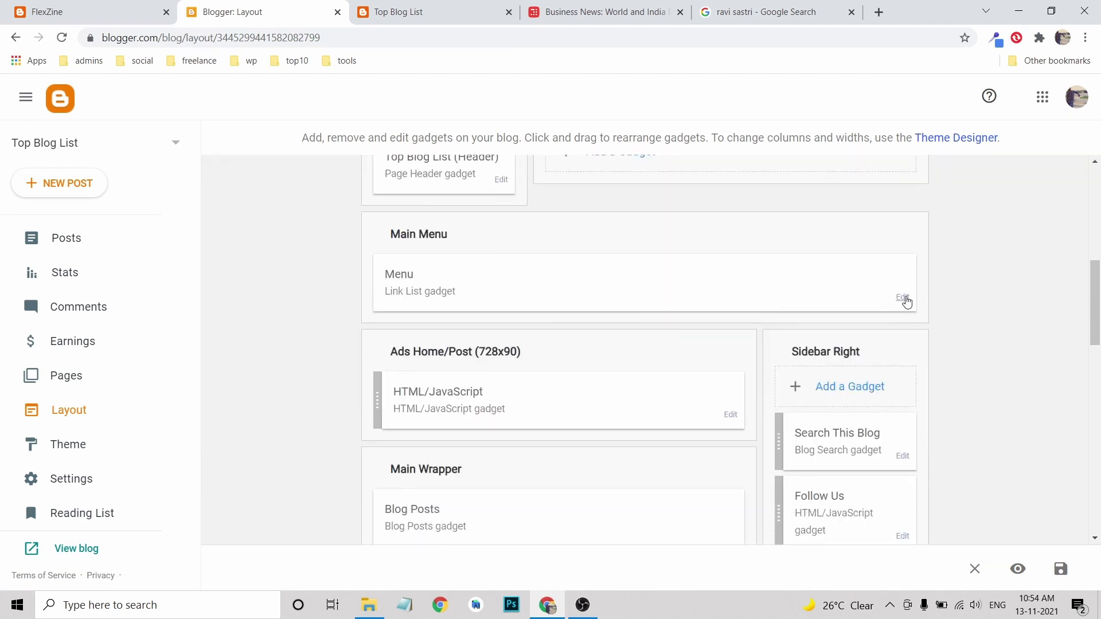
pyautogui.click(902, 297)
pyautogui.scroll(-4, 501, 348)
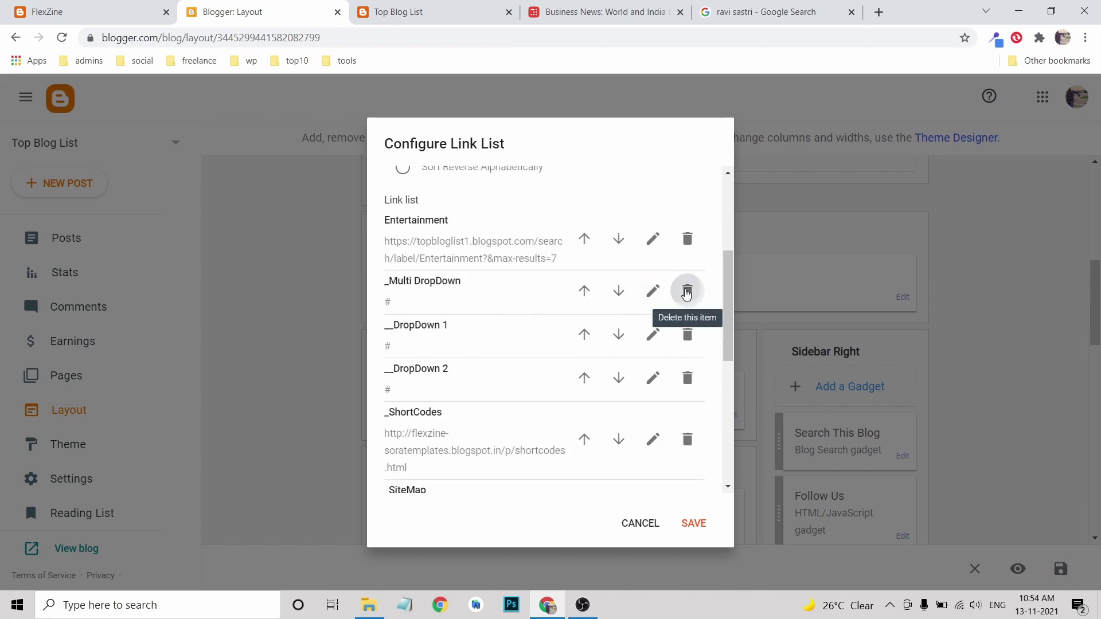
pyautogui.click(687, 291)
pyautogui.click(688, 294)
pyautogui.click(688, 294)
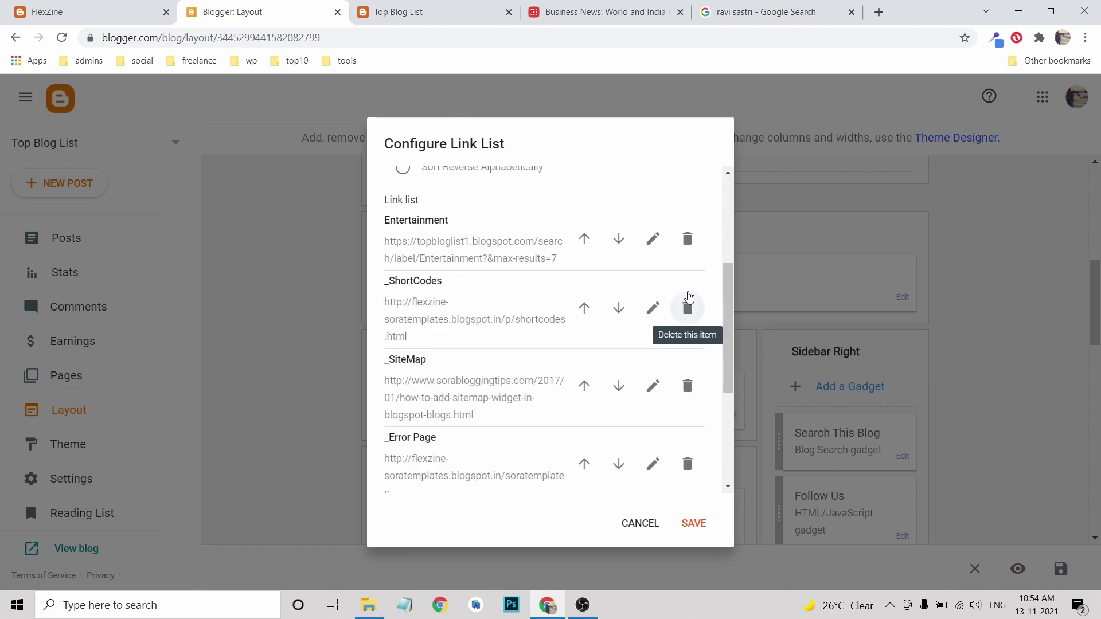
pyautogui.click(689, 298)
pyautogui.click(688, 304)
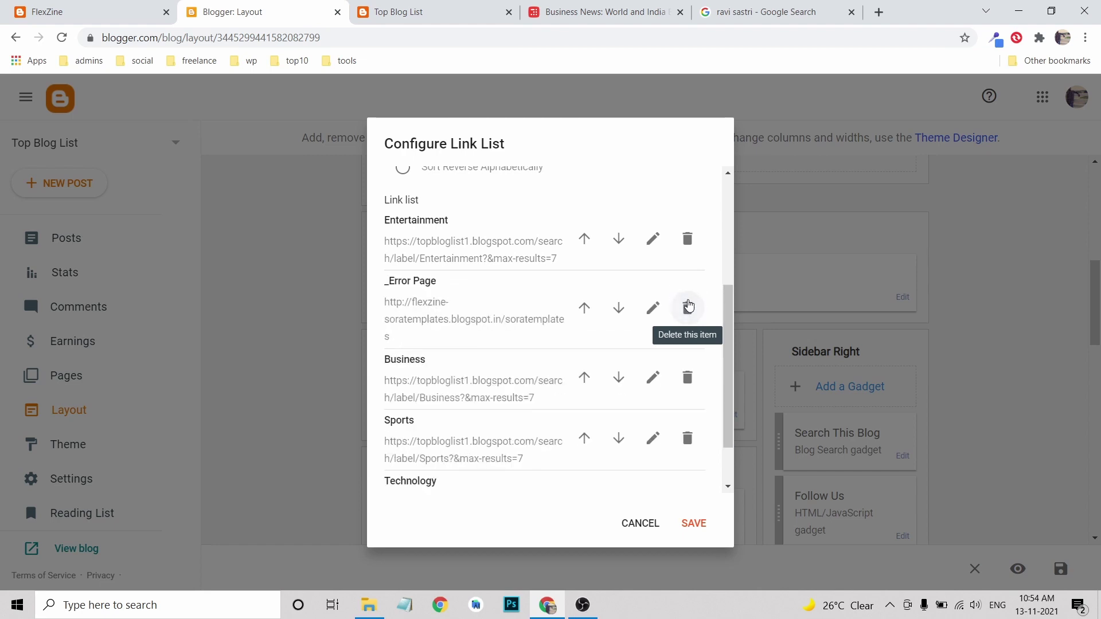
pyautogui.click(686, 317)
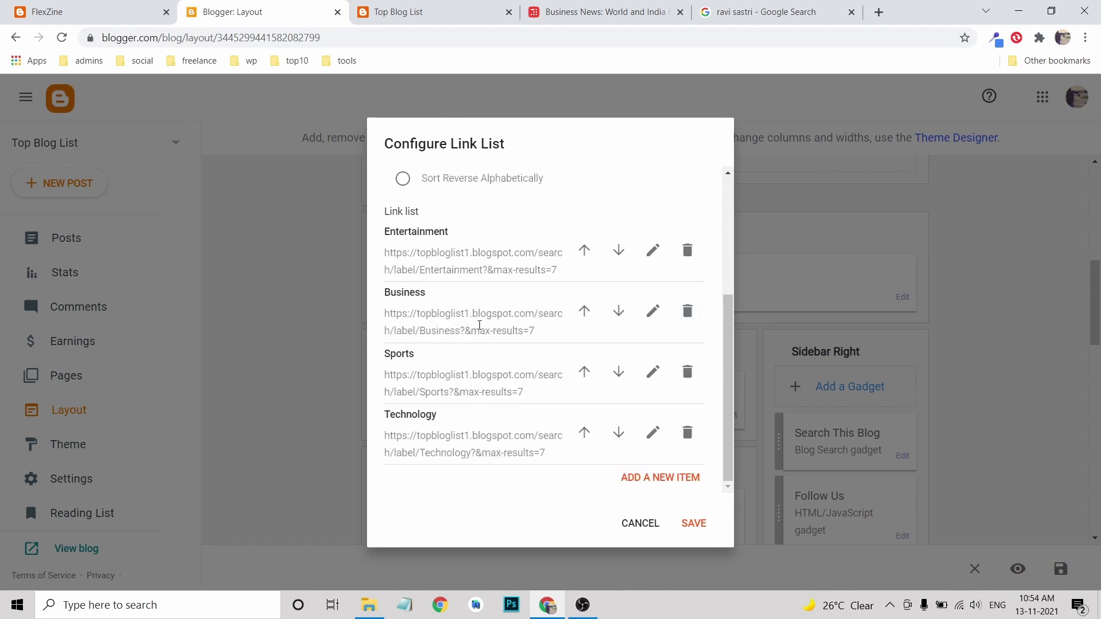
# - Review the remaining Main Menu links and save the gadget configuration
pyautogui.scroll(4, 459, 297)
pyautogui.scroll(-4, 449, 356)
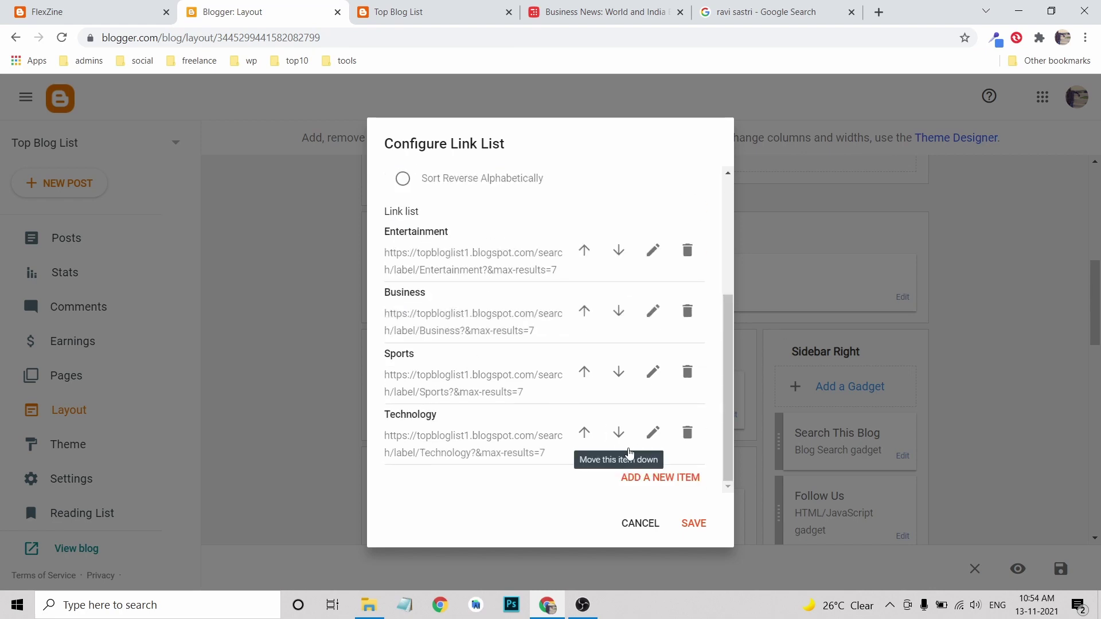
pyautogui.click(695, 525)
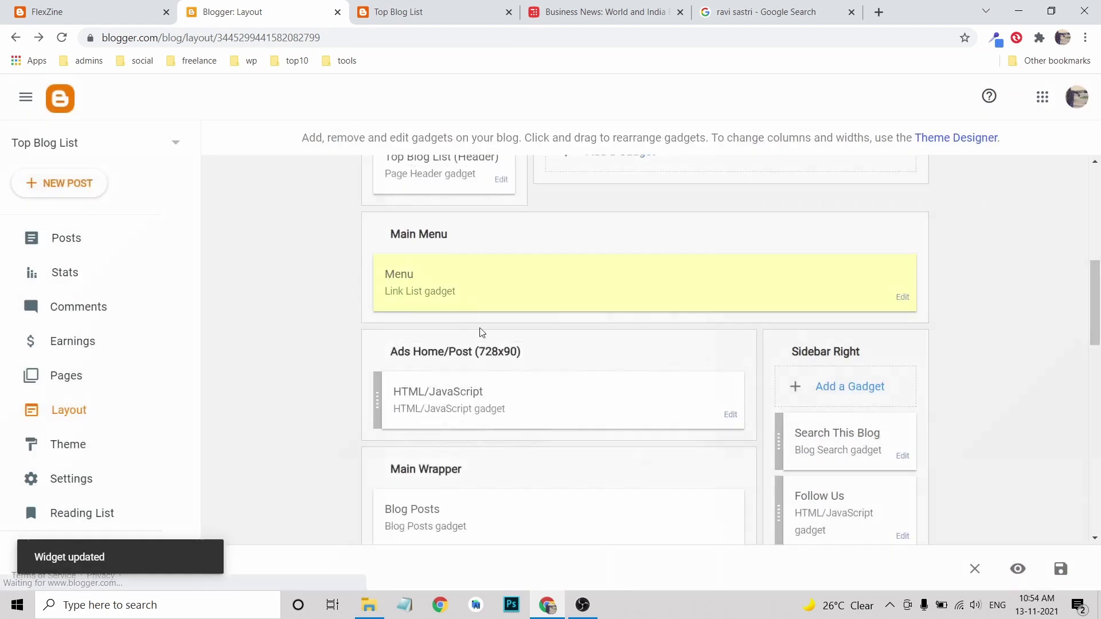
# - Reload the live blog's home page and check its main menu items
pyautogui.click(413, 15)
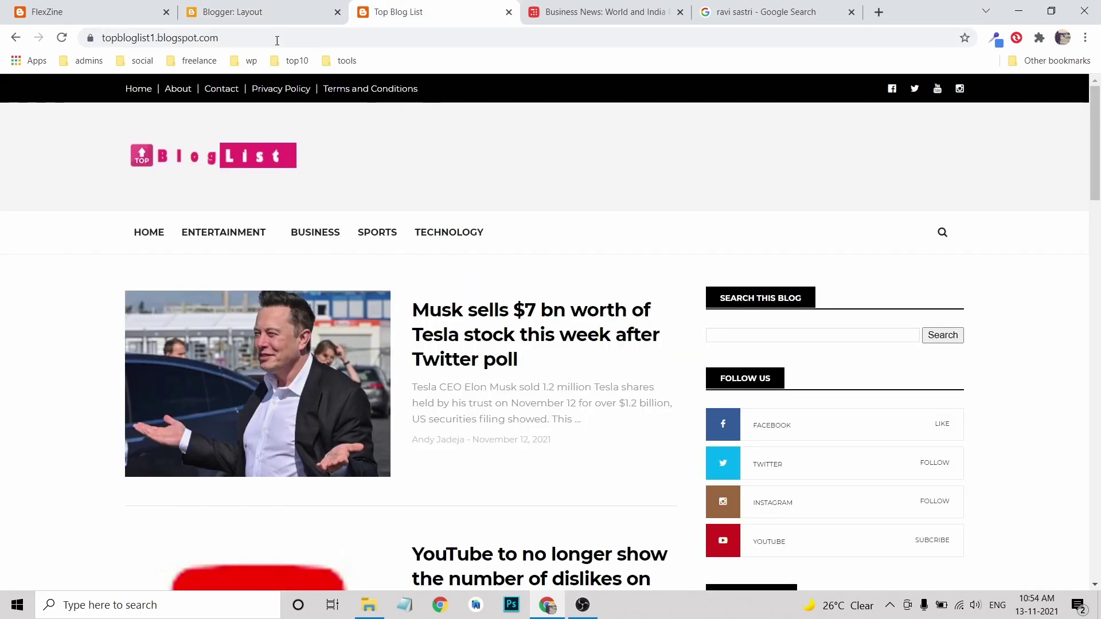
pyautogui.click(285, 16)
pyautogui.click(455, 20)
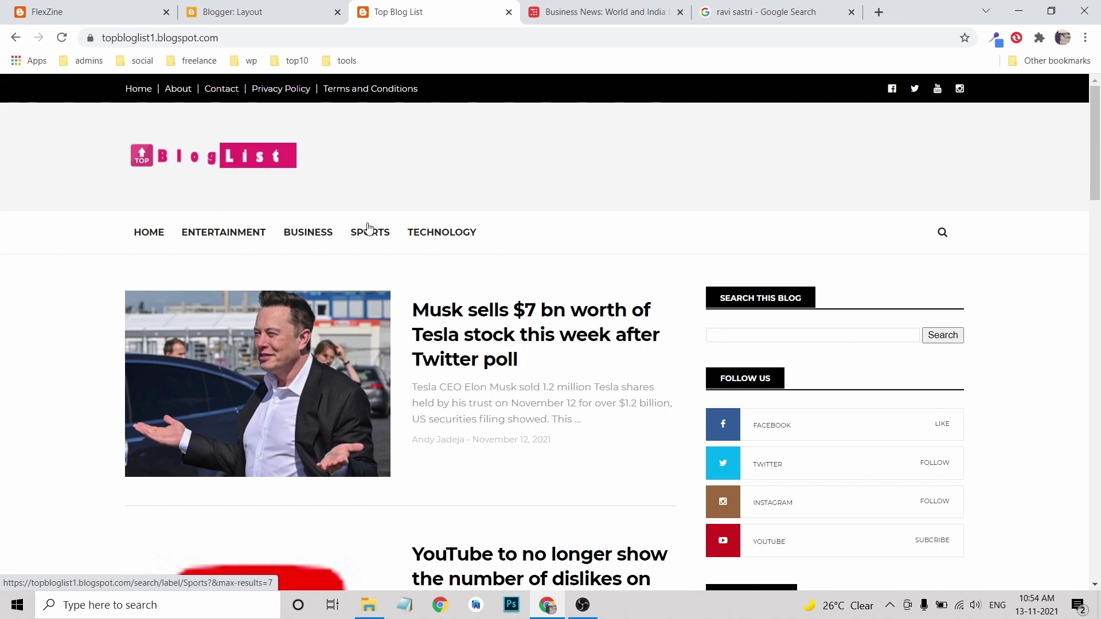
# - Check the live home page's sidebar and remove the Ads HTML/JavaScript gadget from Sidebar Right in the Blogger layout
pyautogui.scroll(-13, 829, 214)
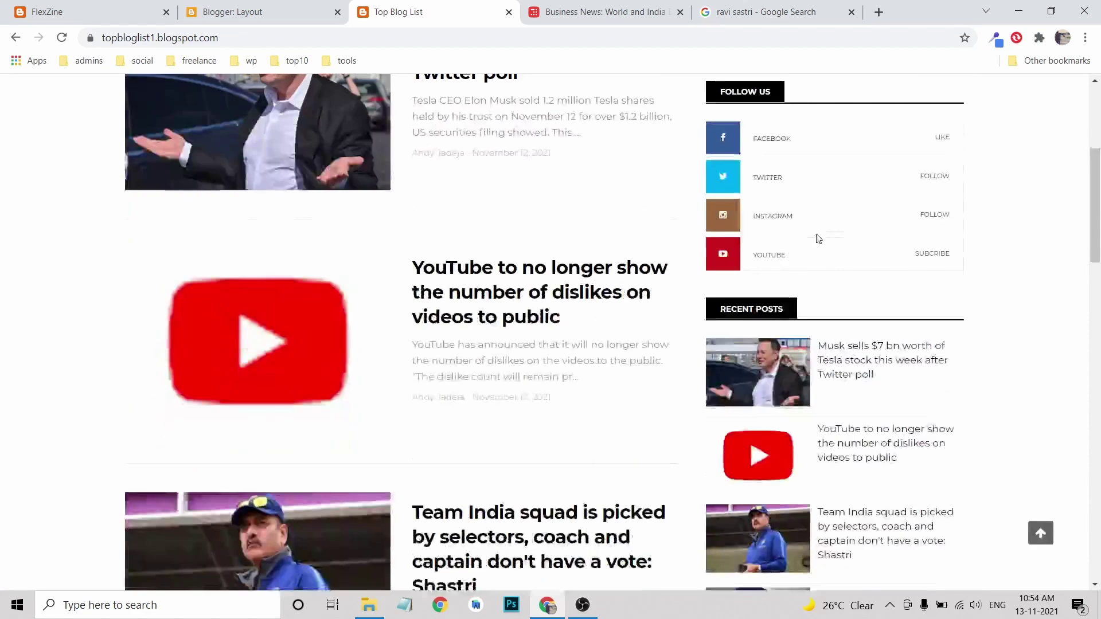
pyautogui.scroll(-6, 854, 305)
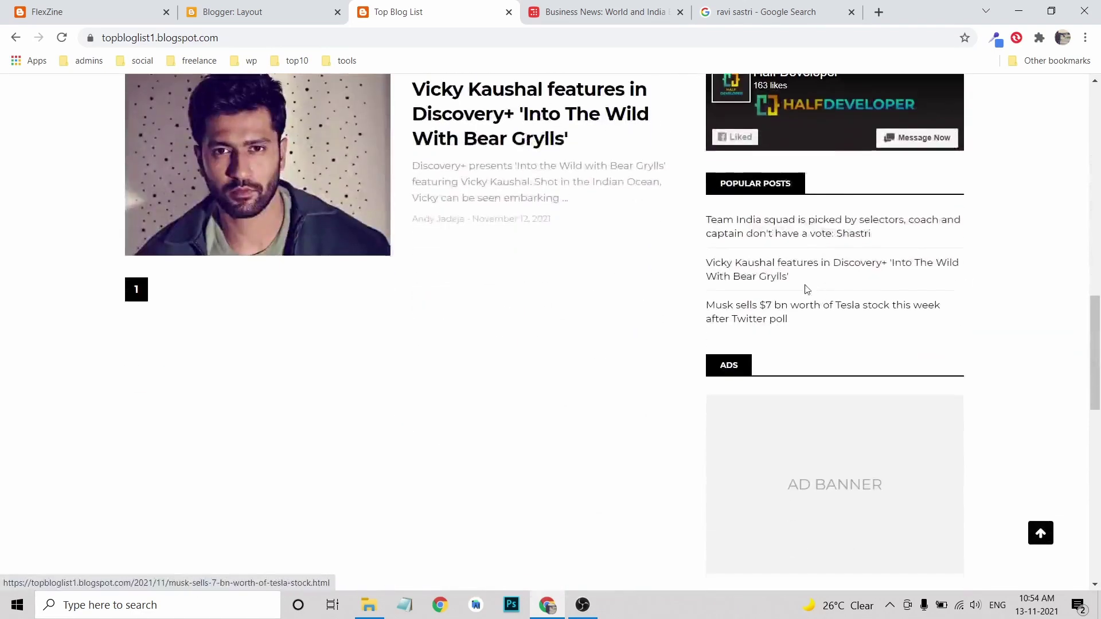
pyautogui.scroll(-5, 815, 331)
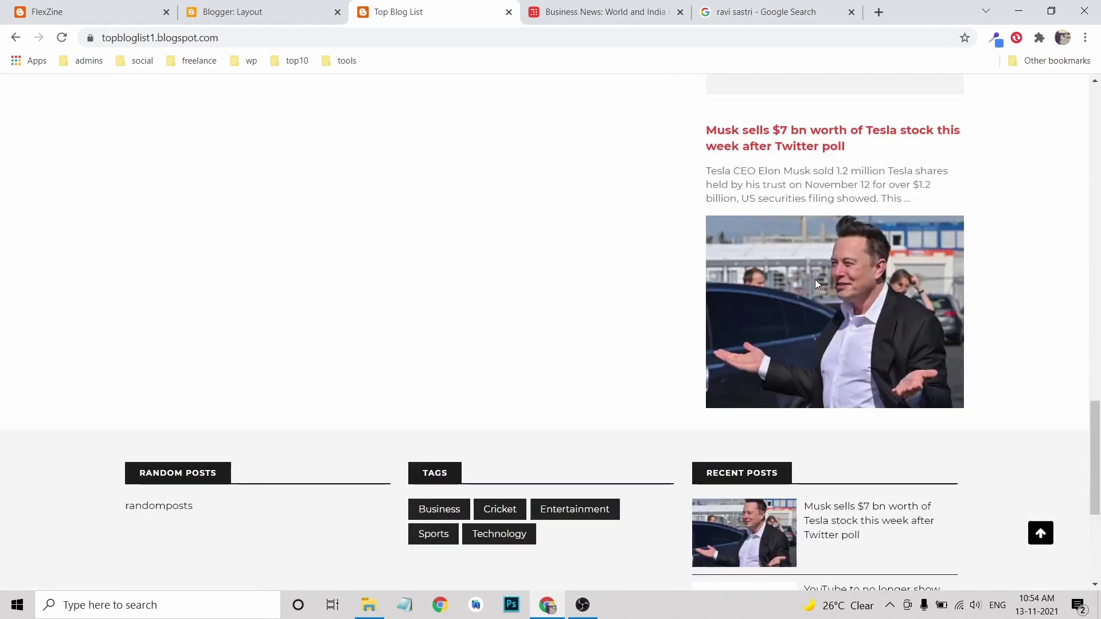
pyautogui.scroll(5, 823, 287)
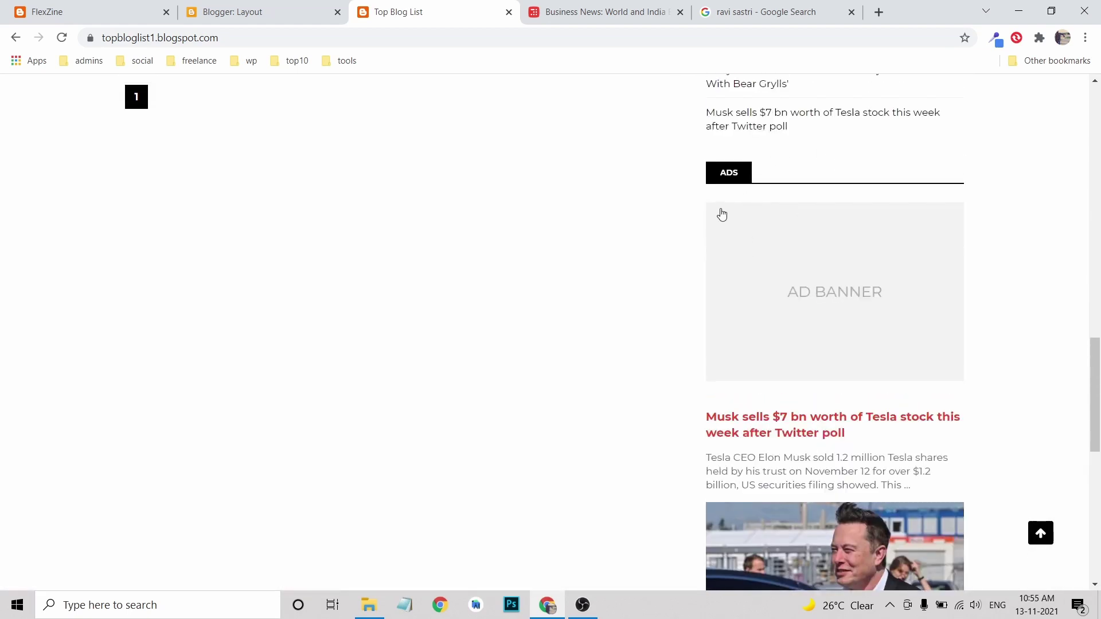
pyautogui.click(285, 19)
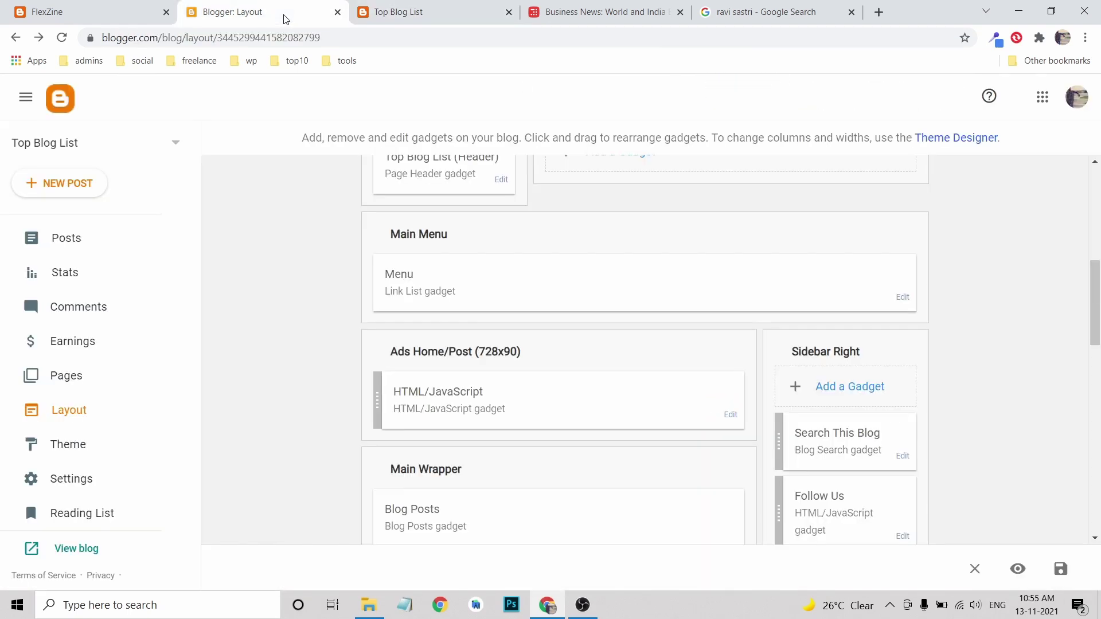
pyautogui.scroll(-8, 855, 351)
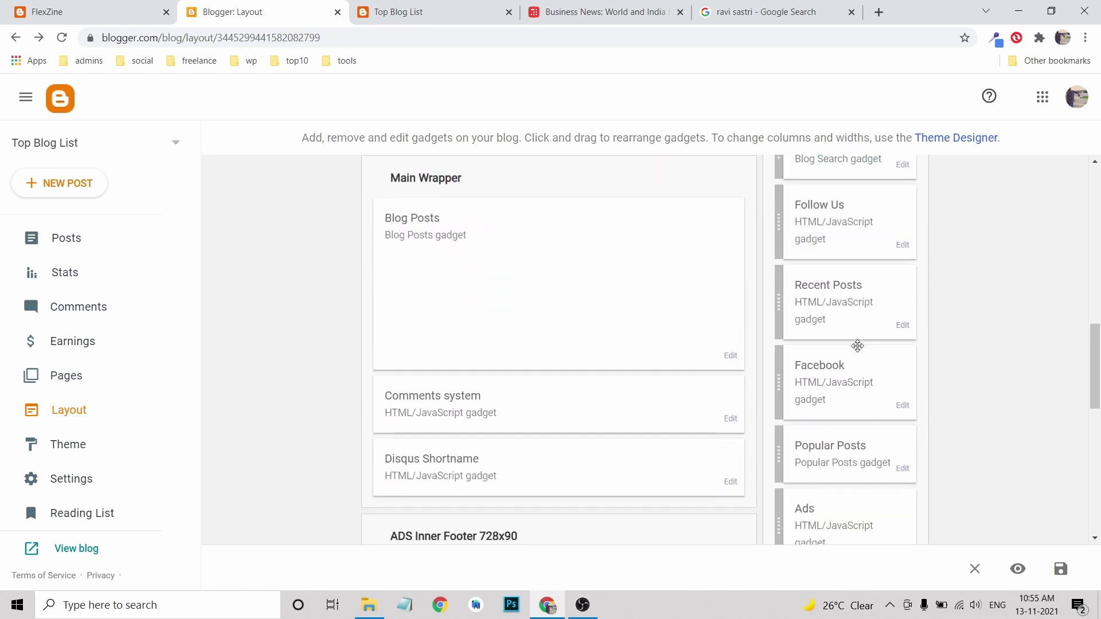
pyautogui.scroll(-1, 856, 350)
pyautogui.click(901, 340)
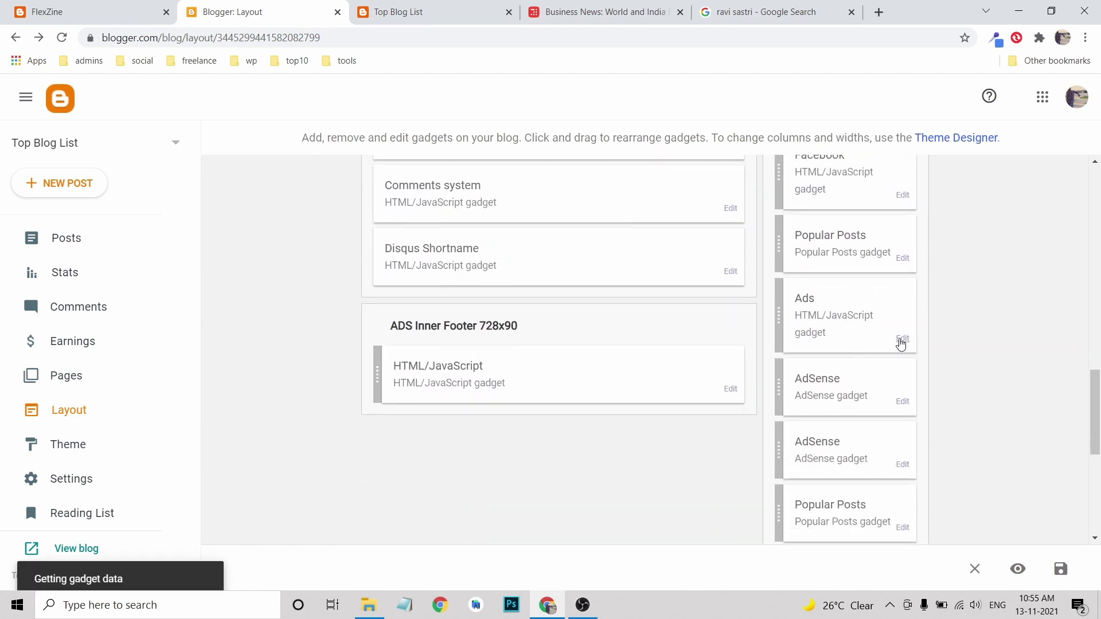
pyautogui.click(540, 470)
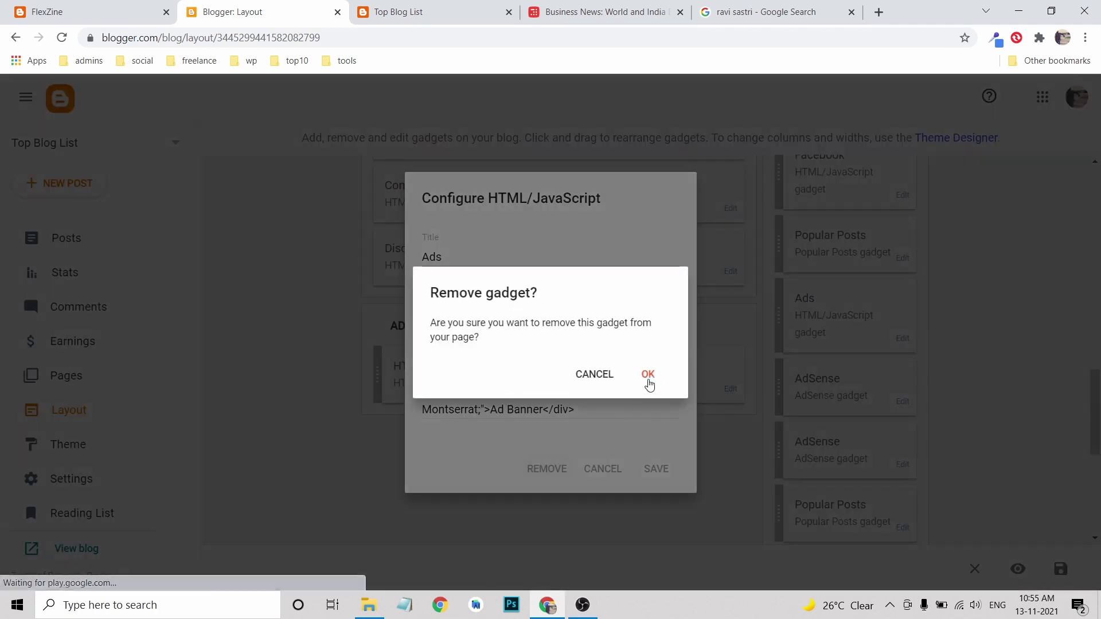
pyautogui.click(646, 376)
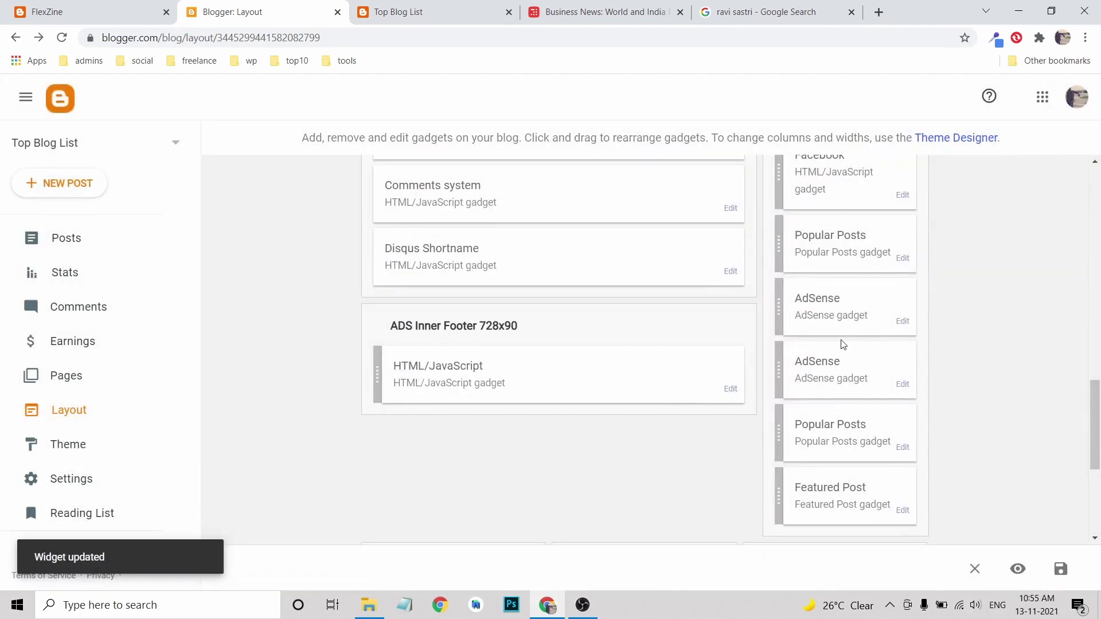
pyautogui.scroll(-5, 842, 339)
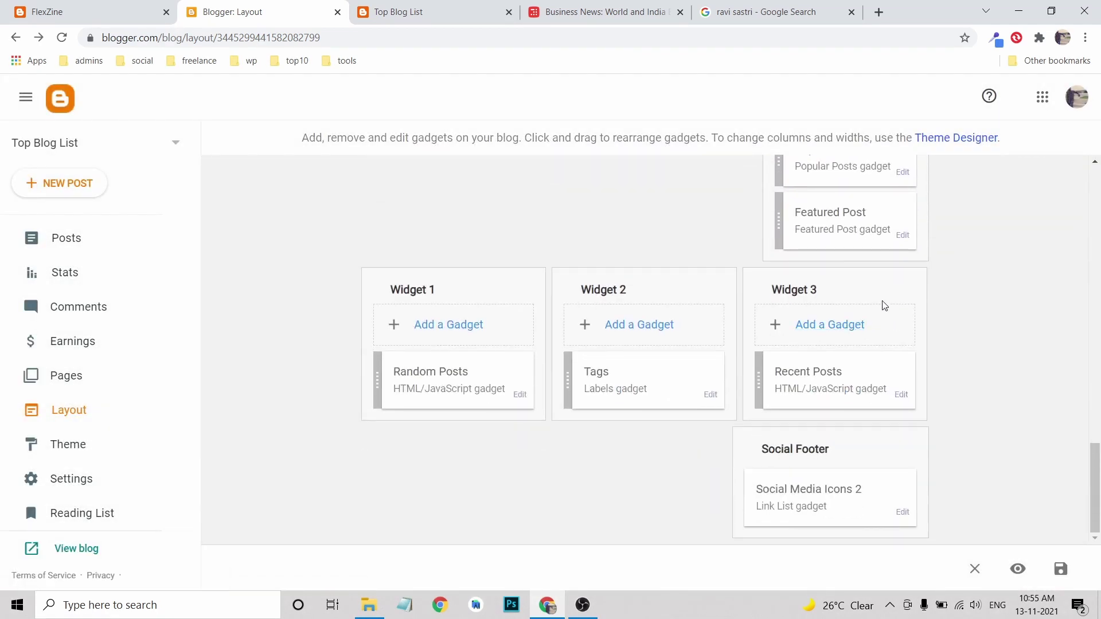
pyautogui.scroll(4, 865, 294)
pyautogui.scroll(5, 867, 298)
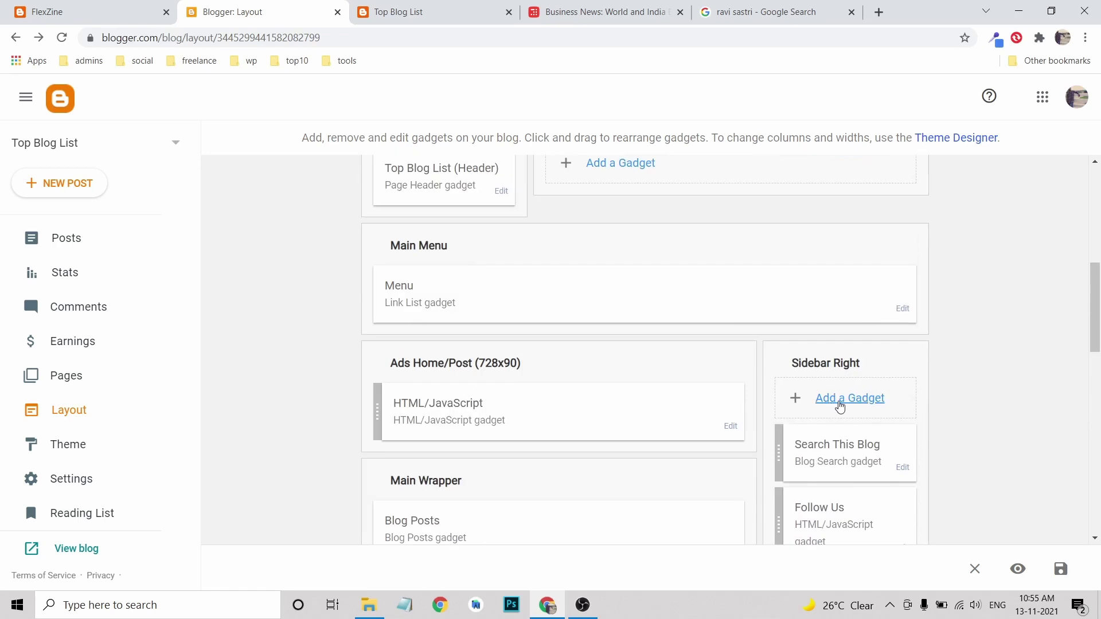
# - Search Google for "youtube subscribe html code" and open Google Developers' Configure a Button page for the YouTube Subscribe Button
pyautogui.click(753, 7)
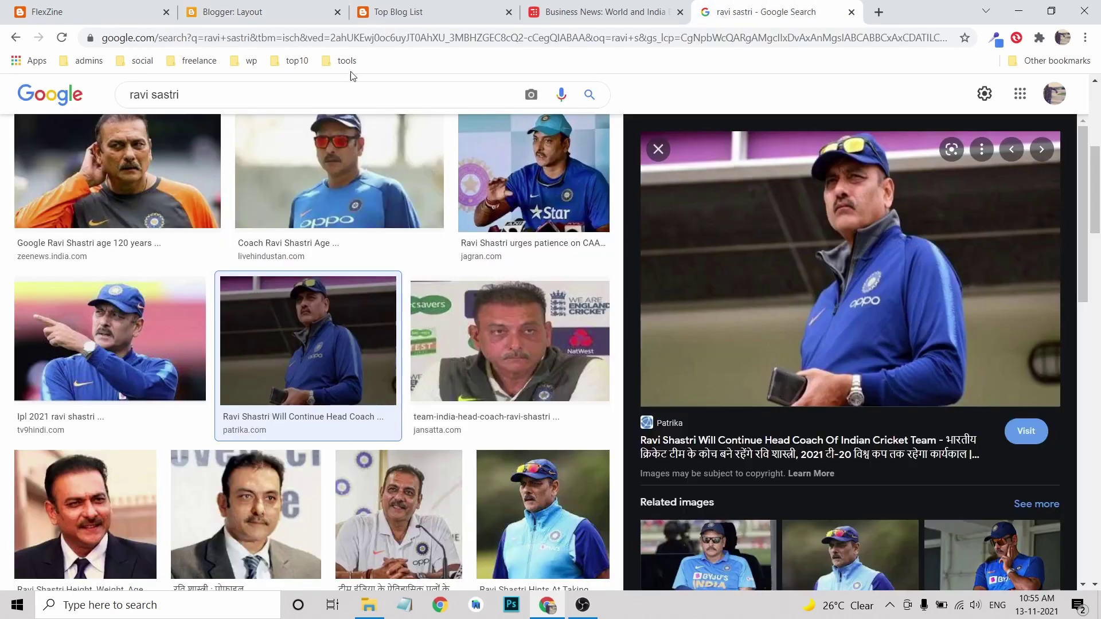
pyautogui.click(351, 38)
pyautogui.write('youtube su')
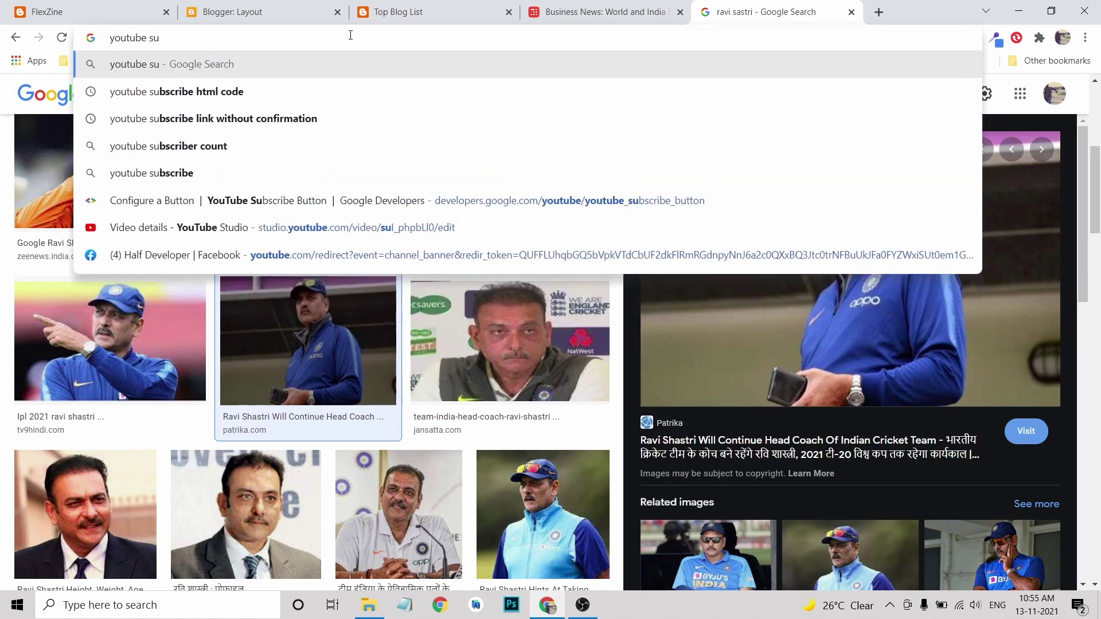
pyautogui.press('Down')
pyautogui.press('Down')
pyautogui.press('Up')
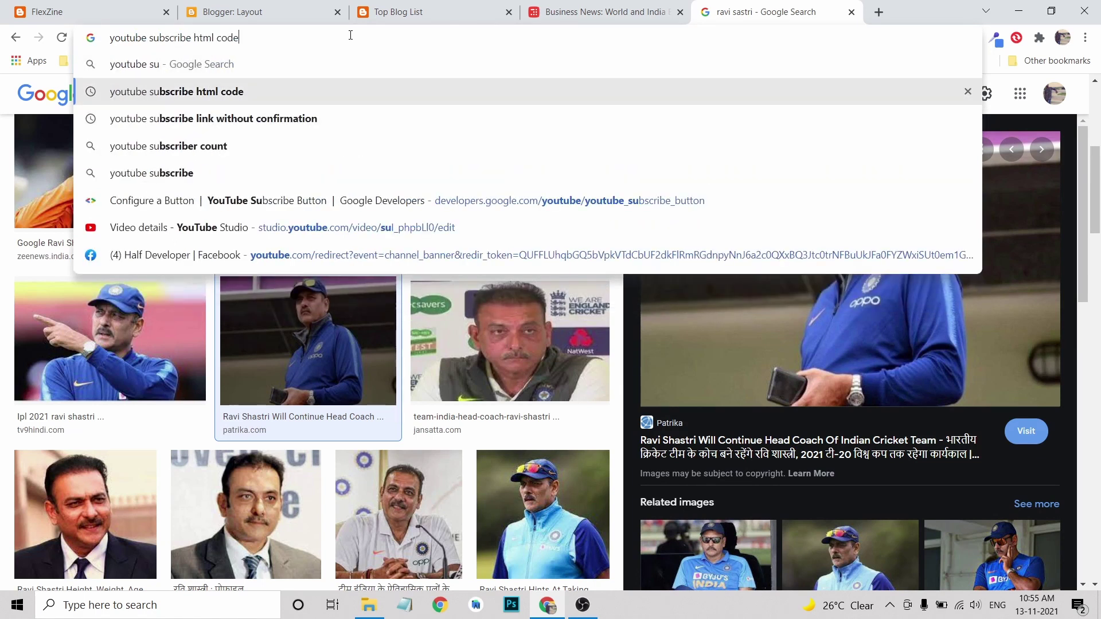
pyautogui.press('Return')
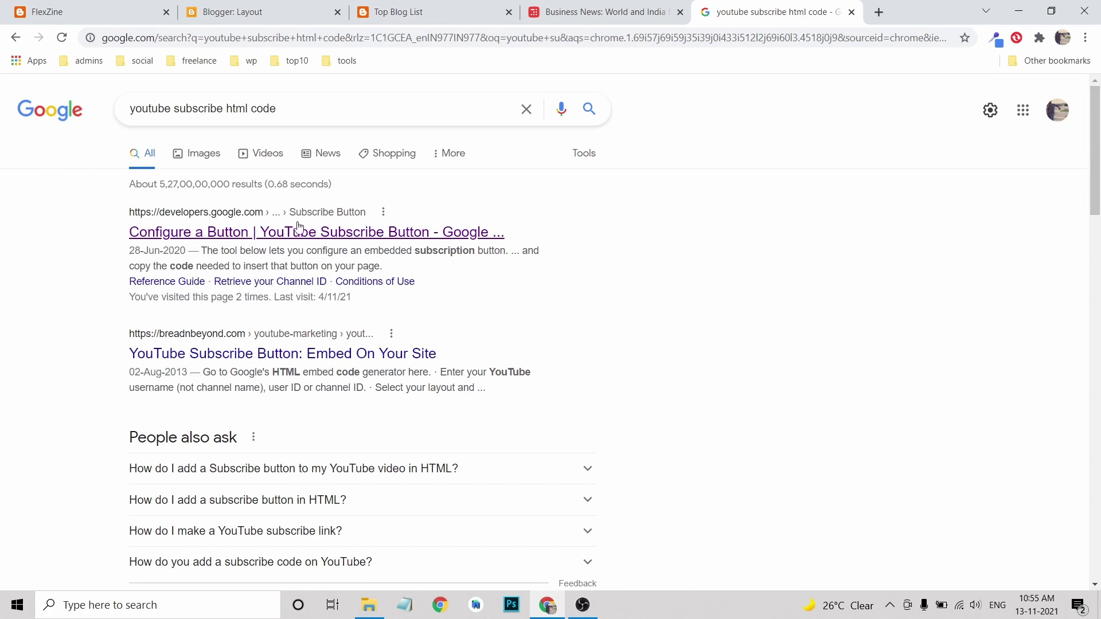
pyautogui.click(199, 235)
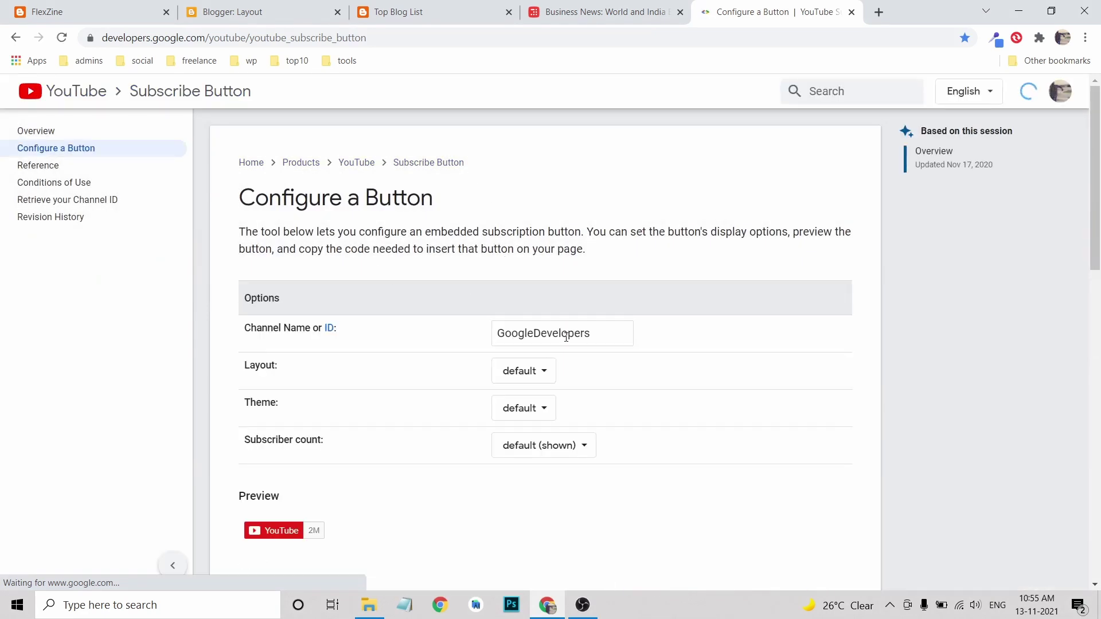
# - Open the YouTube channel dashboard in a new browser tab and copy the channel ID from its address
pyautogui.click(563, 337)
pyautogui.scroll(-3, 453, 344)
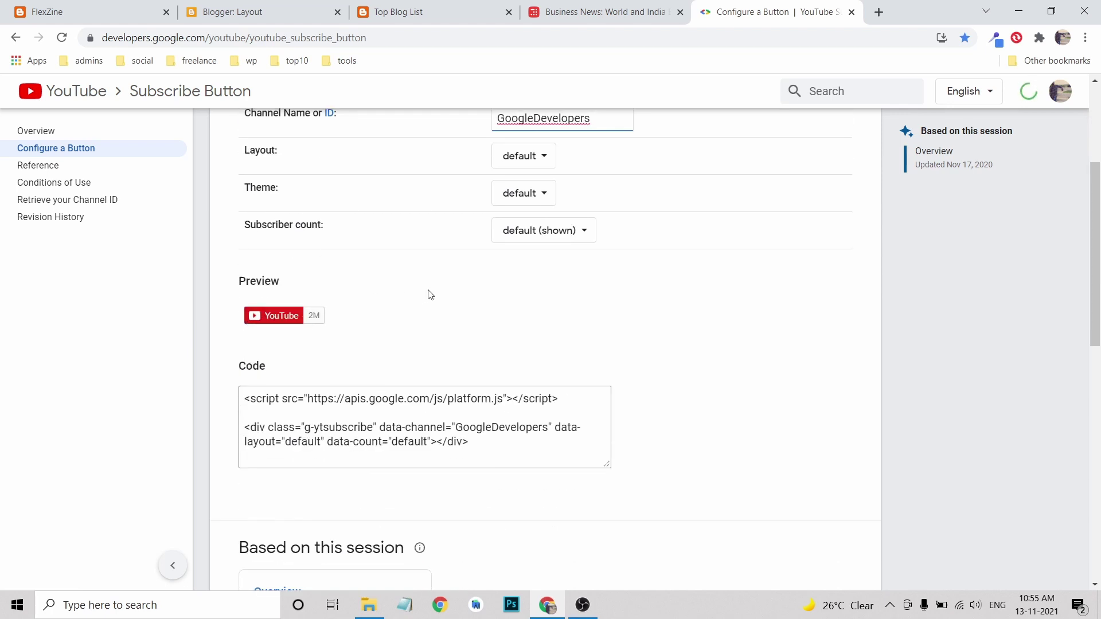
pyautogui.scroll(2, 575, 258)
pyautogui.doubleClick(531, 266)
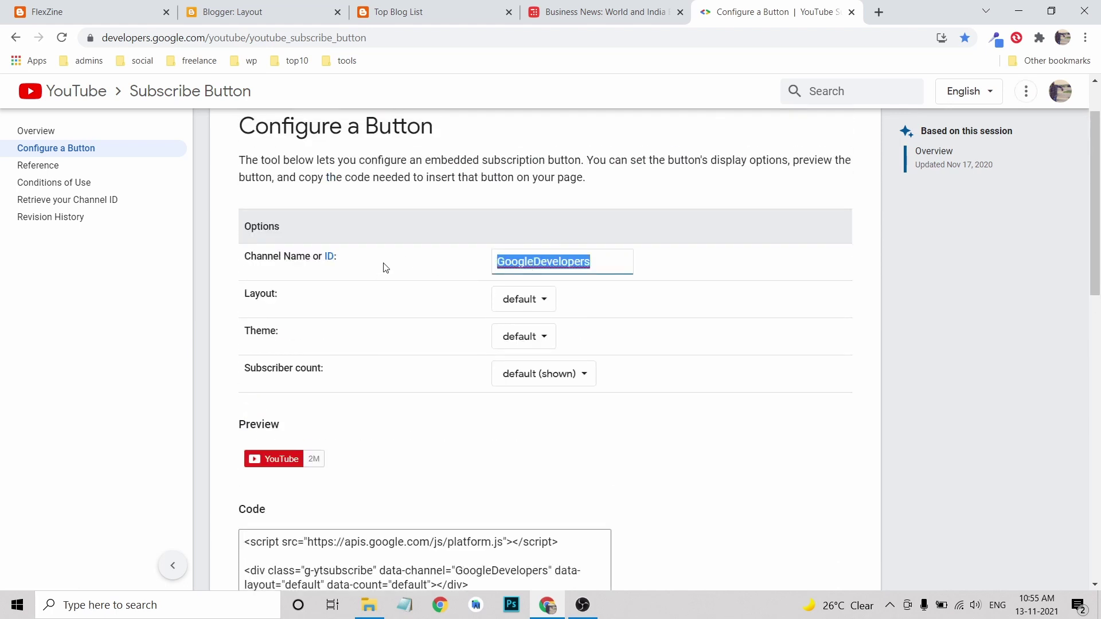
pyautogui.click(876, 14)
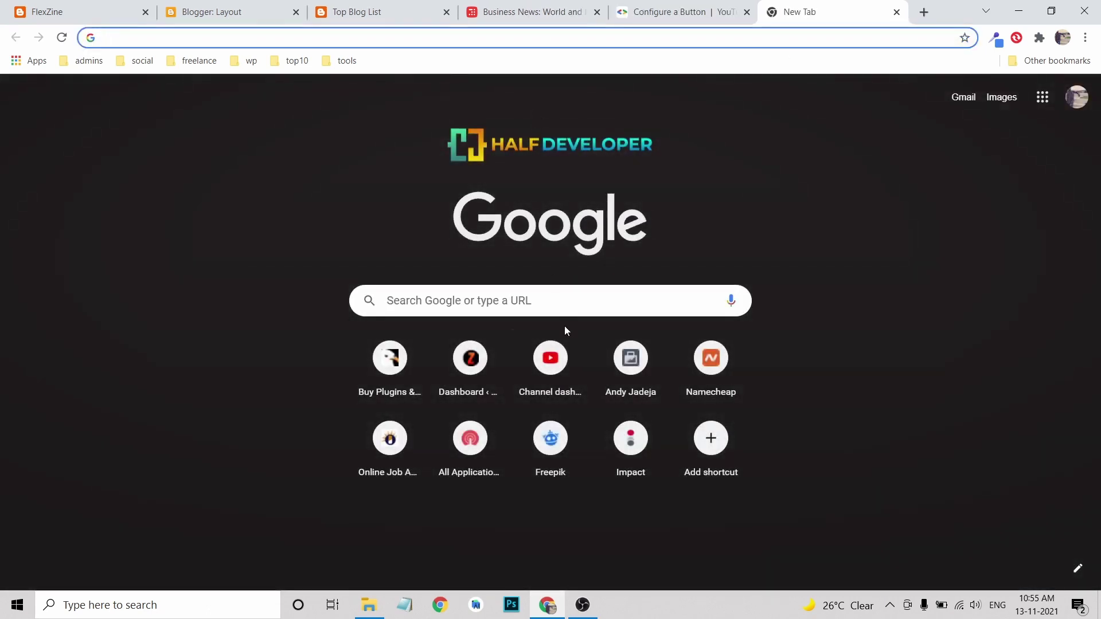
pyautogui.click(550, 355)
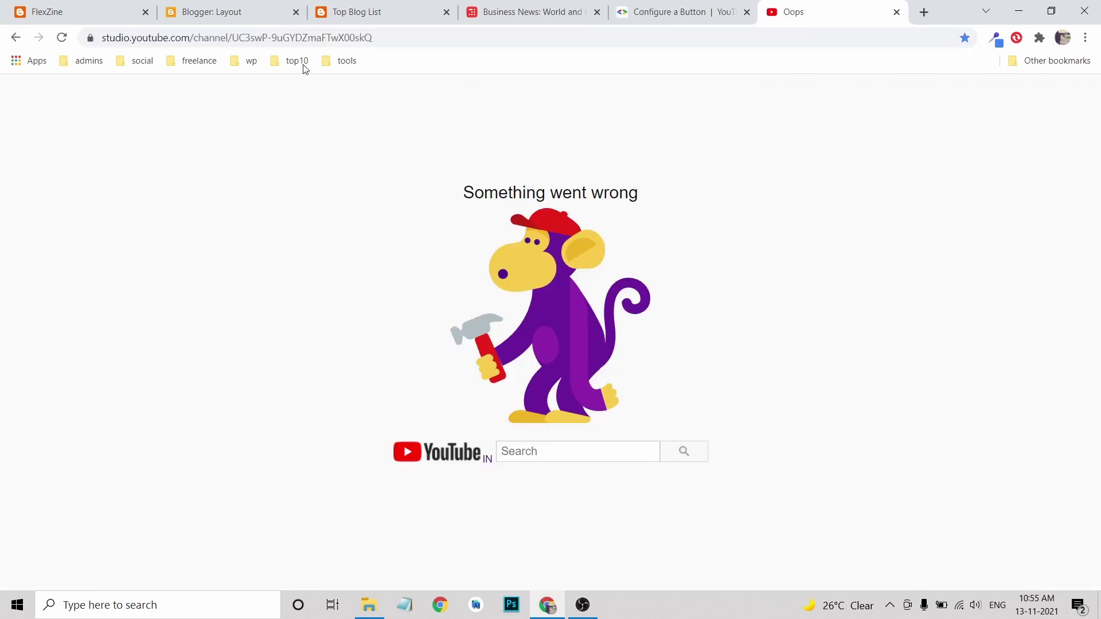
pyautogui.moveTo(235, 38); pyautogui.dragTo(385, 44)
pyautogui.hotkey('ctrl', 'c')
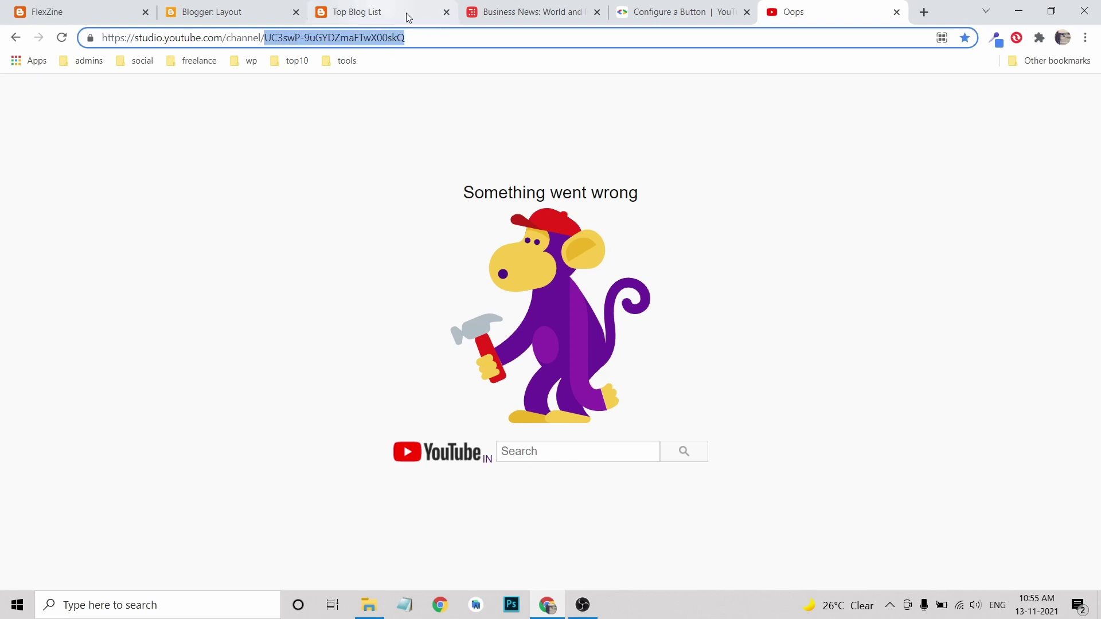
# - Replace the sample channel name in the Configure a Button form with the copied channel ID and set the layout to full
pyautogui.click(375, 13)
pyautogui.click(676, 7)
pyautogui.doubleClick(536, 252)
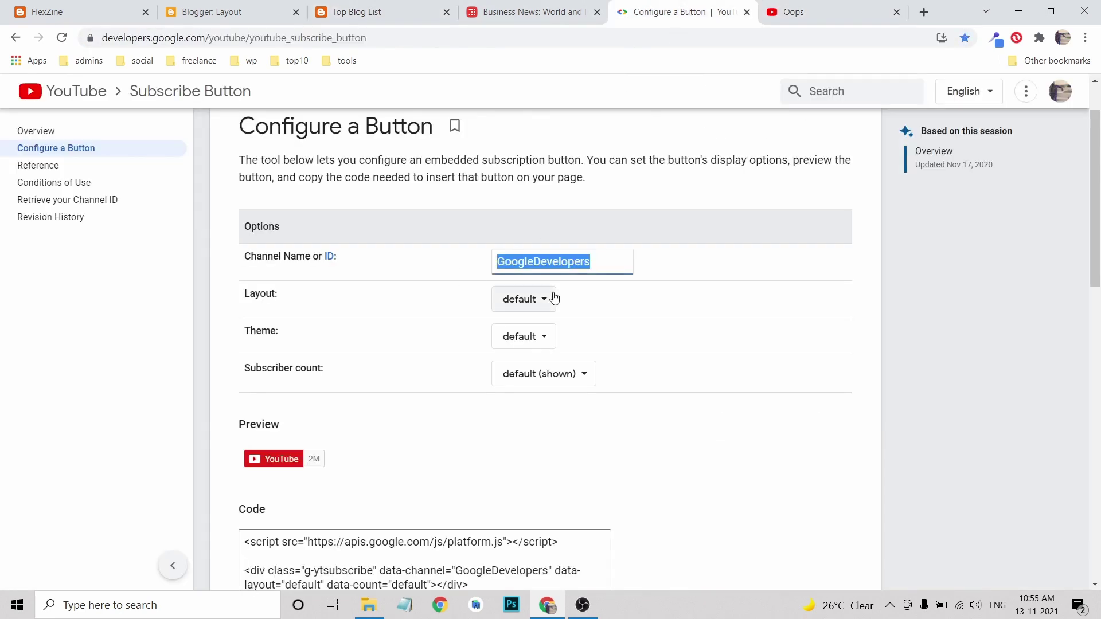
pyautogui.hotkey('ctrl', 'v')
pyautogui.scroll(-1, 611, 307)
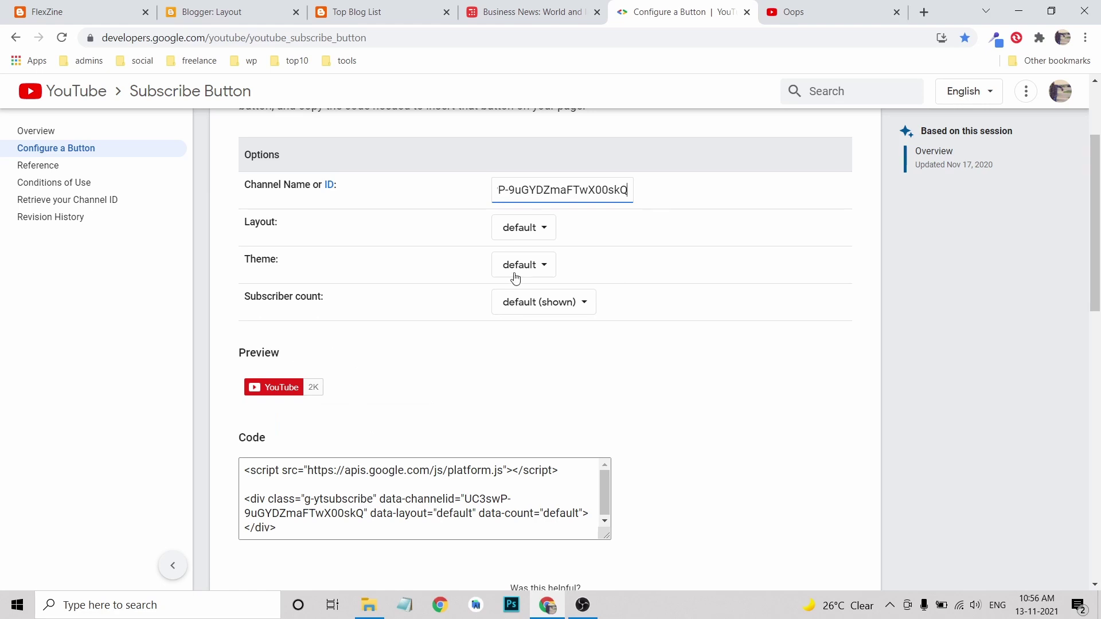
pyautogui.click(518, 230)
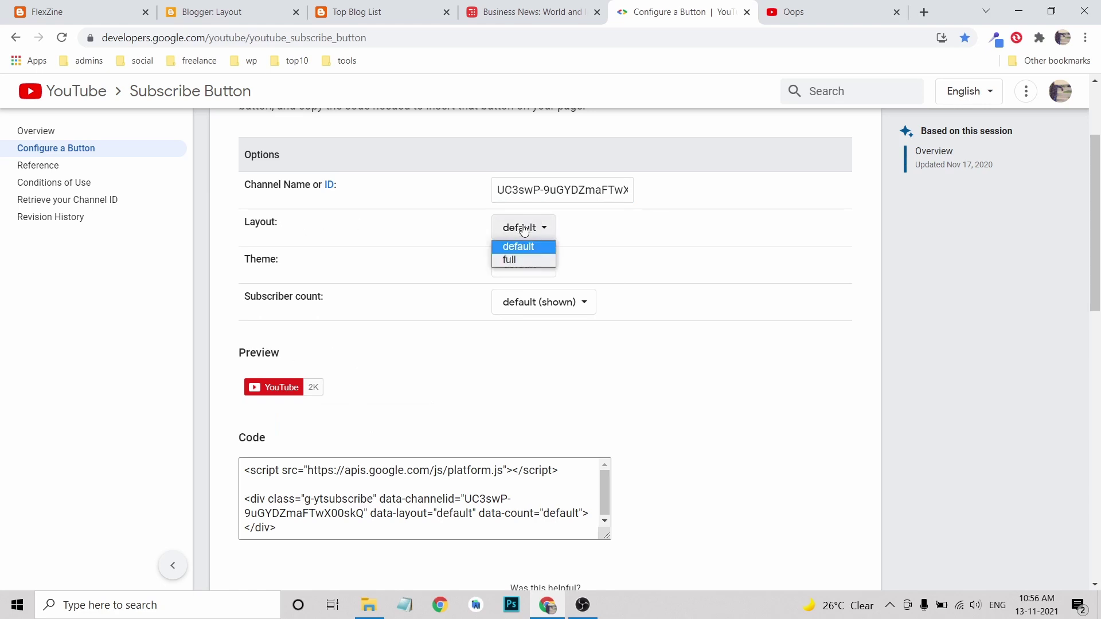
pyautogui.click(511, 258)
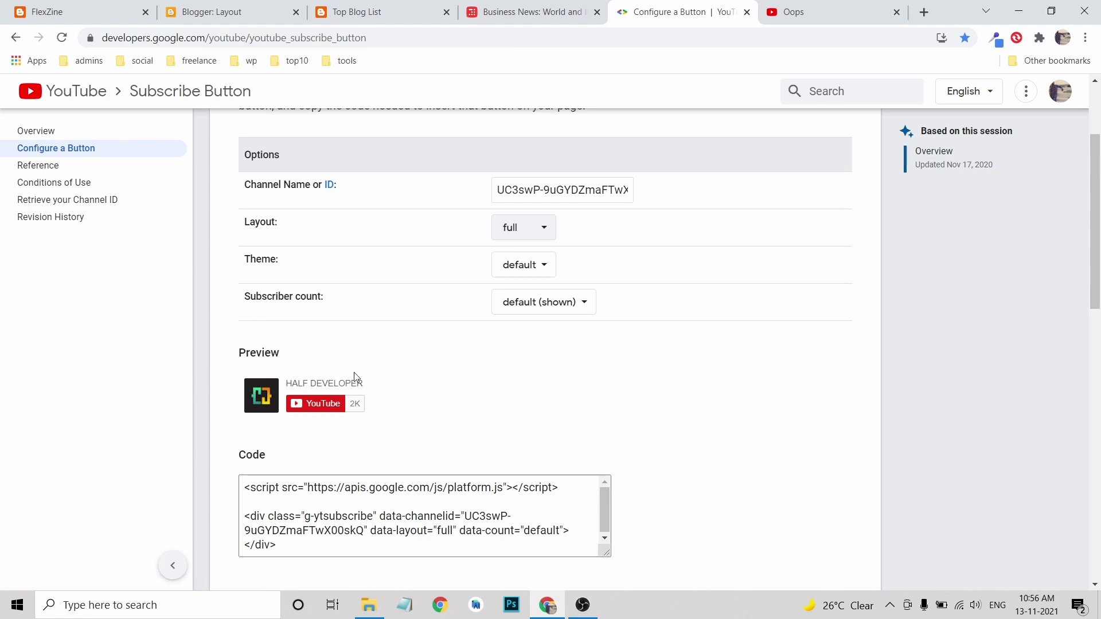
# - Try the dark theme on the subscribe button and restore the default theme
pyautogui.click(513, 265)
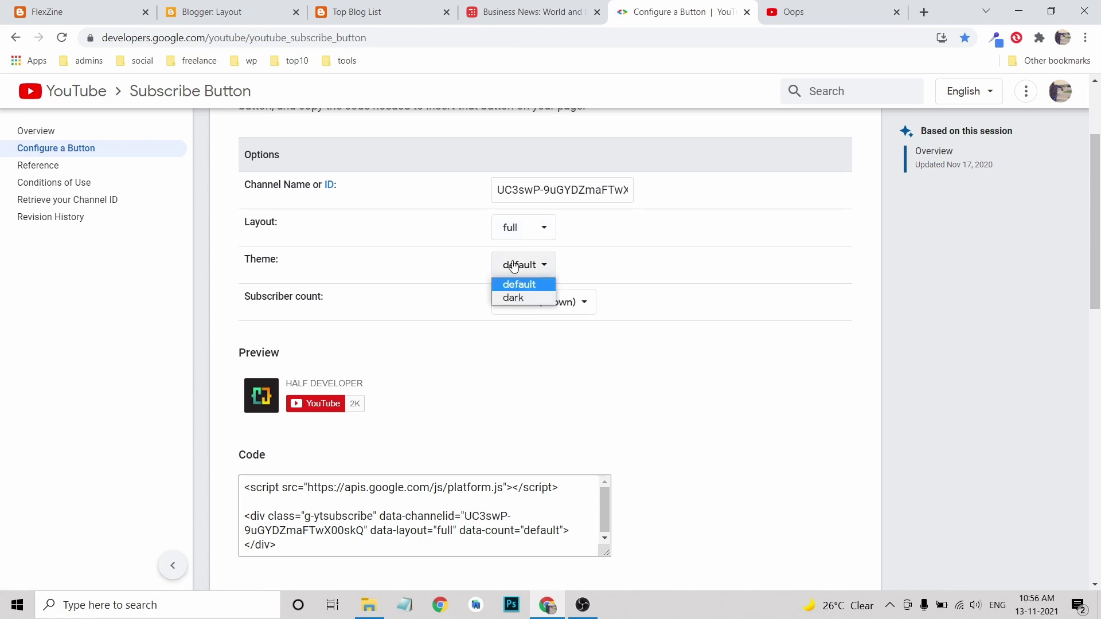
pyautogui.click(513, 298)
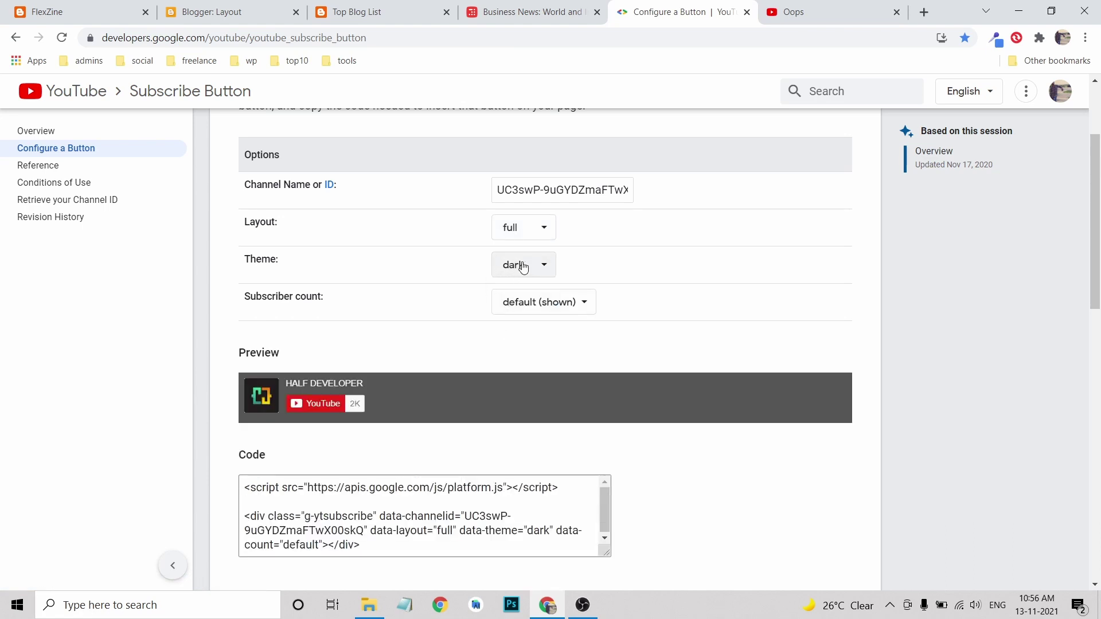
pyautogui.click(515, 265)
pyautogui.click(514, 270)
pyautogui.click(513, 287)
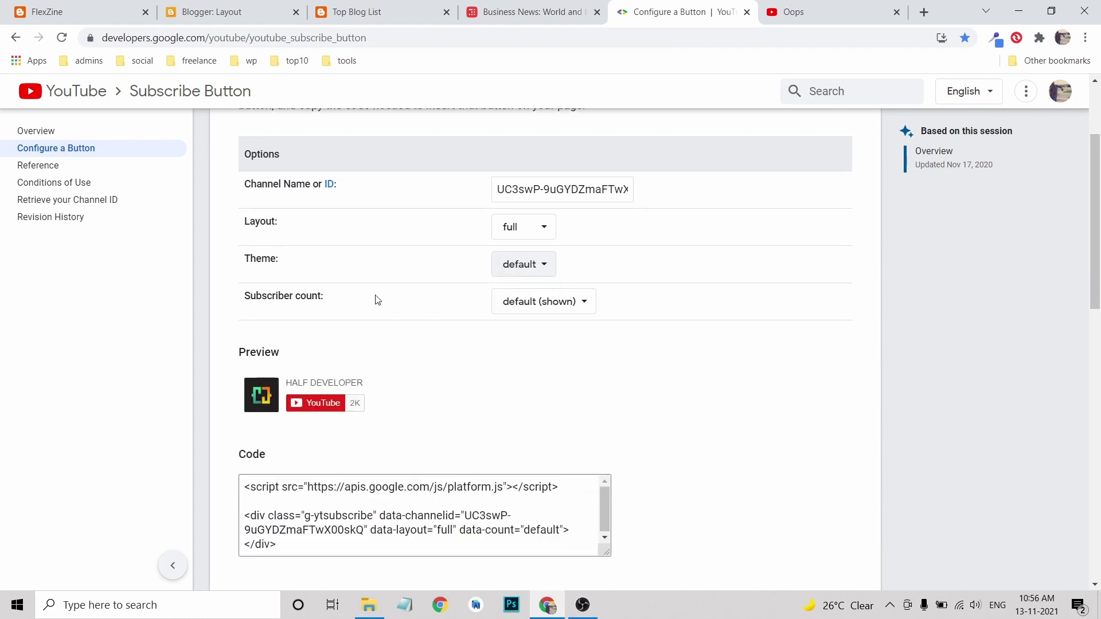
# - Copy the entire generated embed code of the subscribe button
pyautogui.scroll(-2, 373, 299)
pyautogui.click(399, 348)
pyautogui.hotkey('ctrl', 'c')
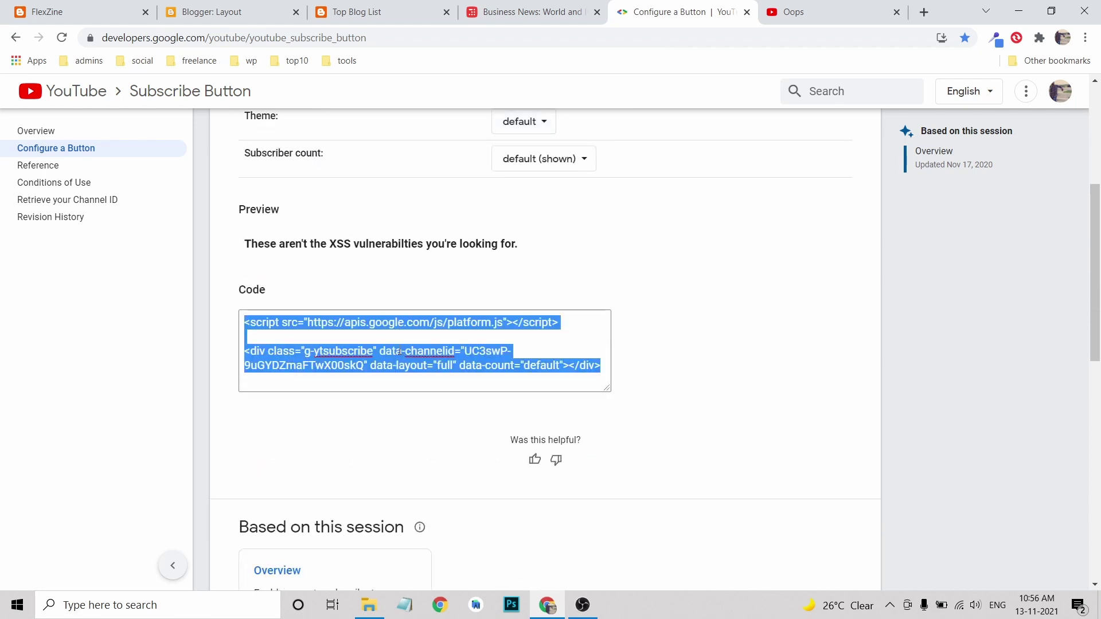
# - Add an HTML/JavaScript gadget titled "Subscribe our Channel" containing the copied subscribe button code to the Sidebar Right section of the blog layout
pyautogui.click(361, 12)
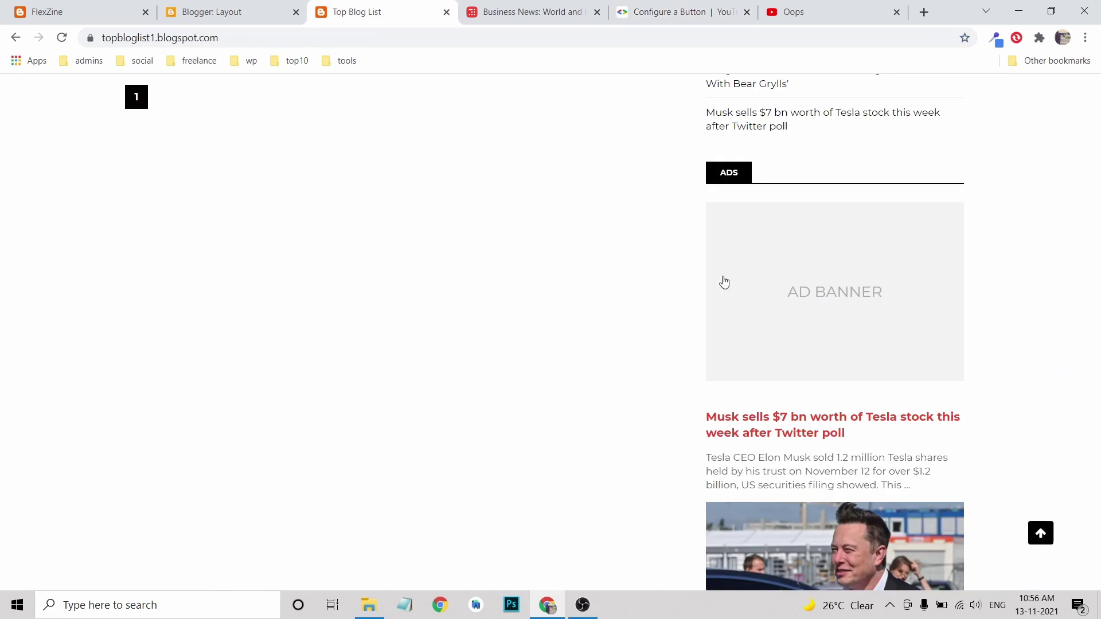
pyautogui.scroll(6, 402, 229)
pyautogui.click(219, 12)
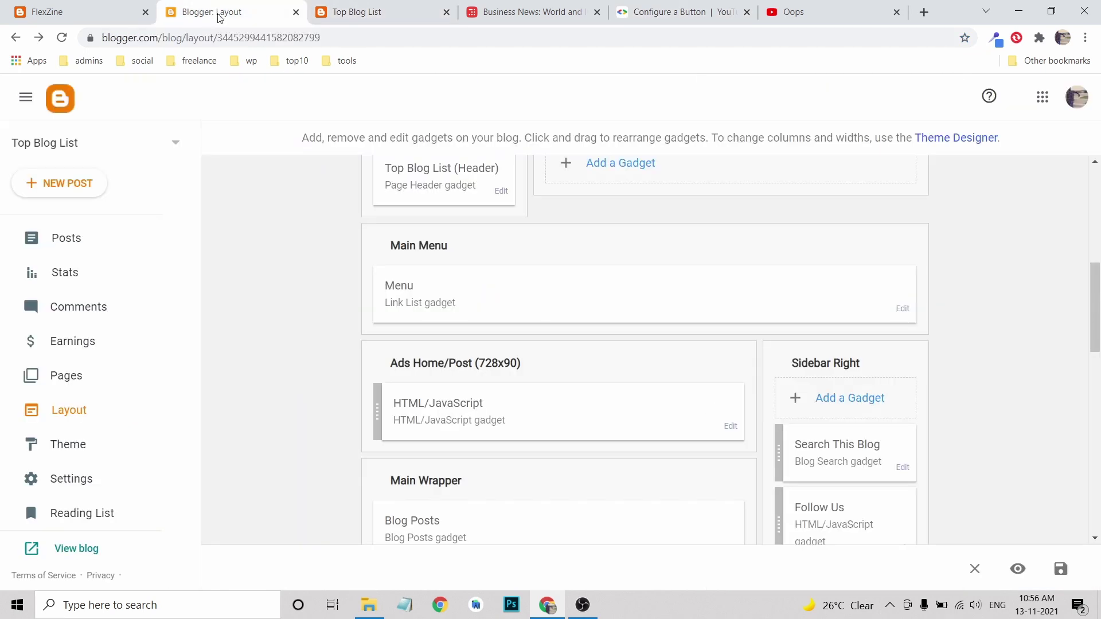
pyautogui.scroll(-4, 803, 309)
pyautogui.click(850, 183)
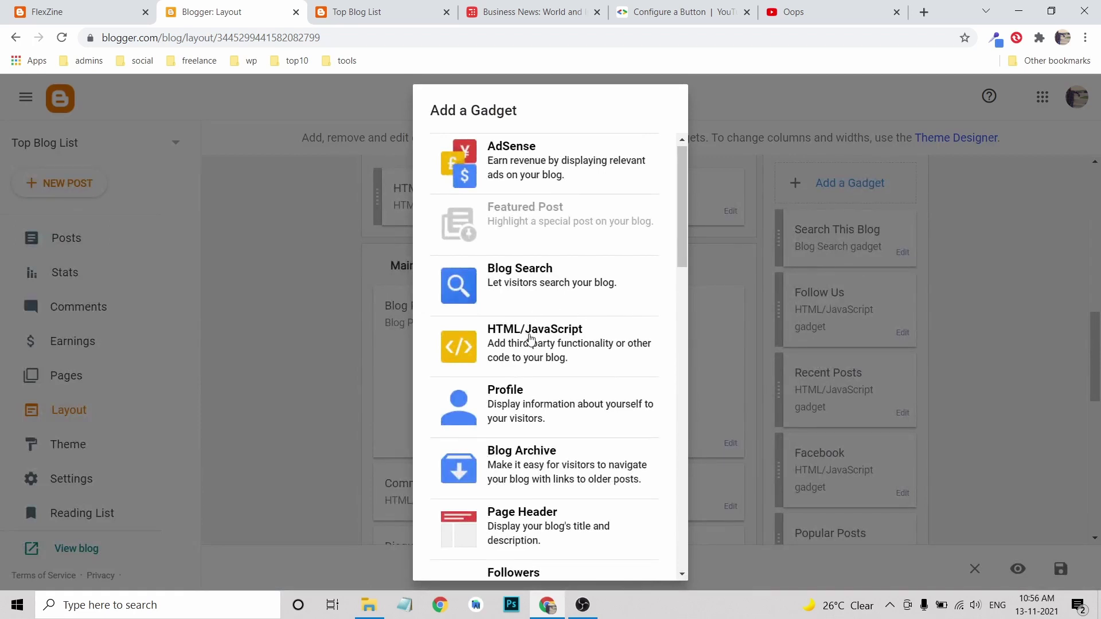
pyautogui.click(530, 338)
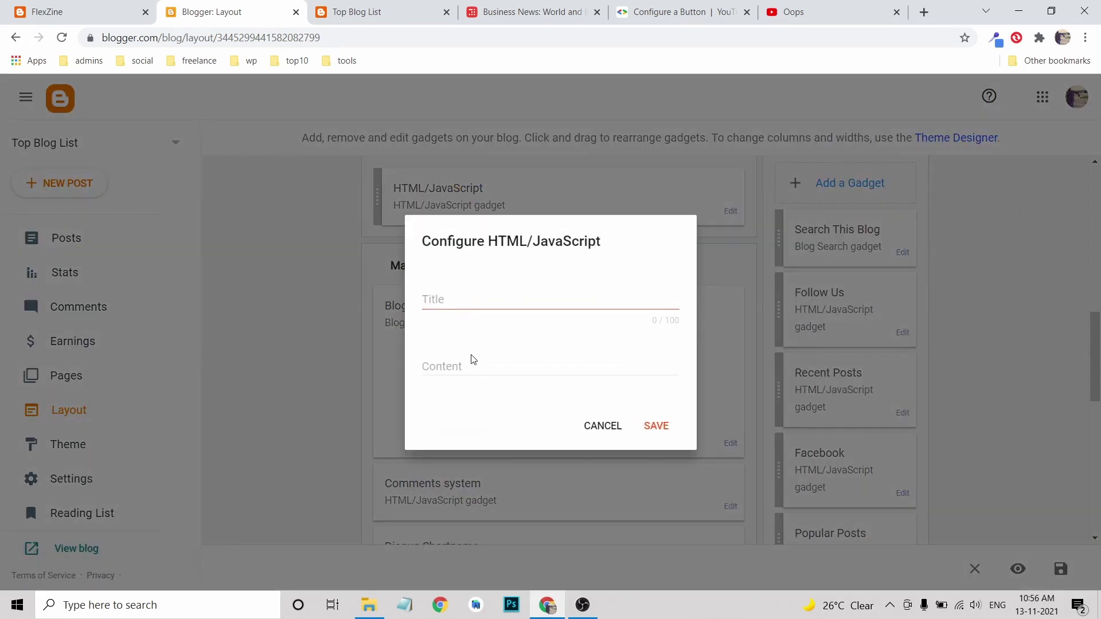
pyautogui.click(462, 364)
pyautogui.hotkey('ctrl', 'v')
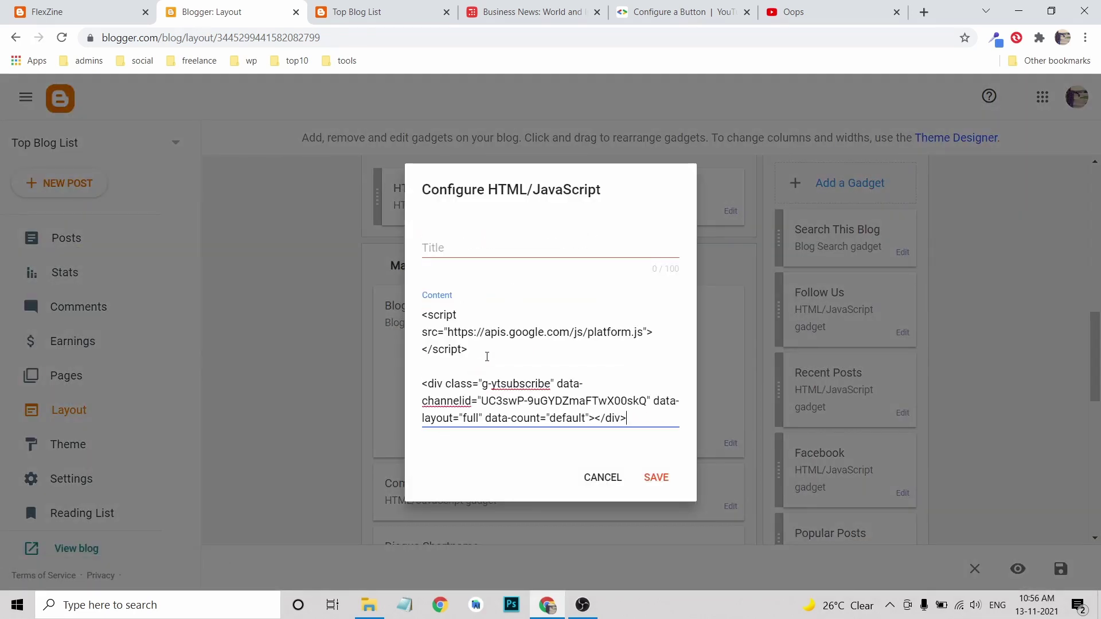
pyautogui.click(454, 245)
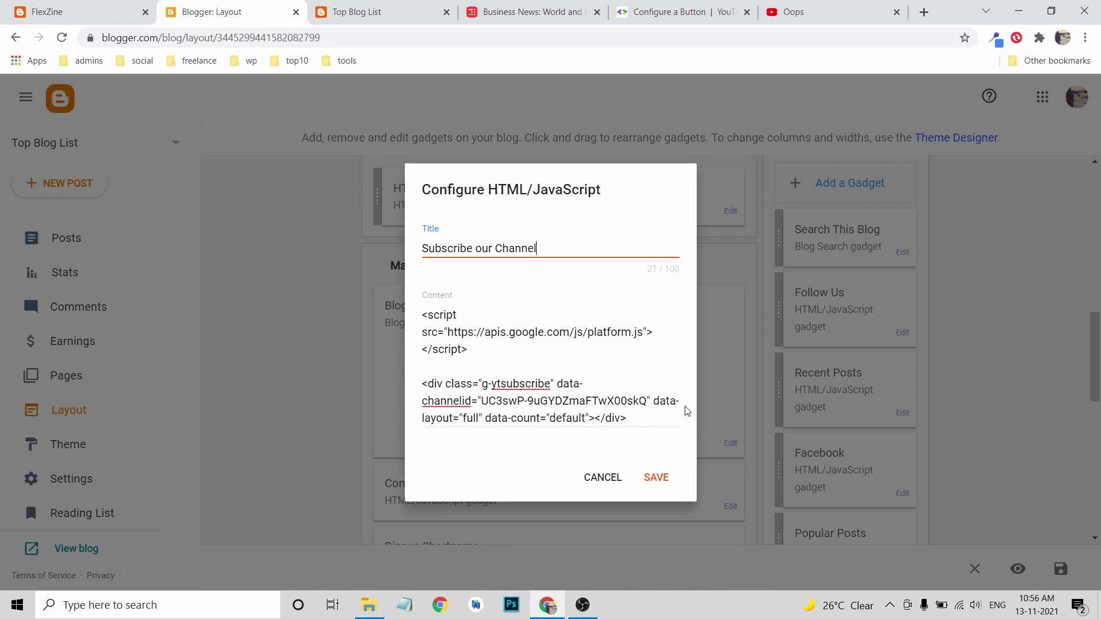
pyautogui.click(656, 477)
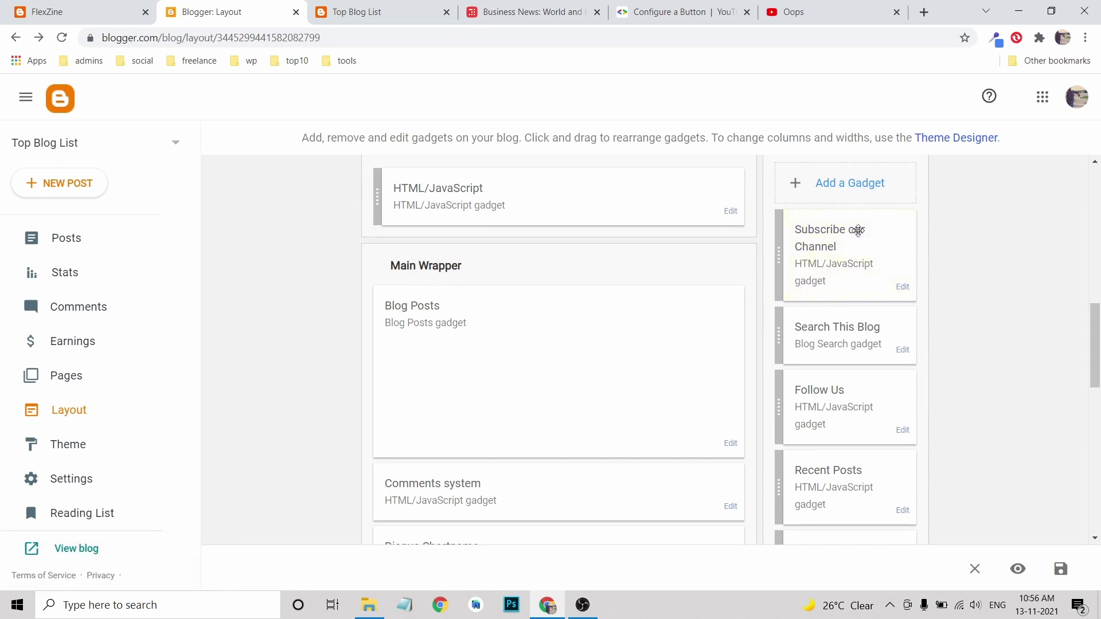
# - Move the Subscribe our Channel gadget down the right sidebar to between the last Popular Posts gadget and Featured Post
pyautogui.moveTo(786, 243); pyautogui.dragTo(787, 535)
pyautogui.scroll(-6, 817, 456)
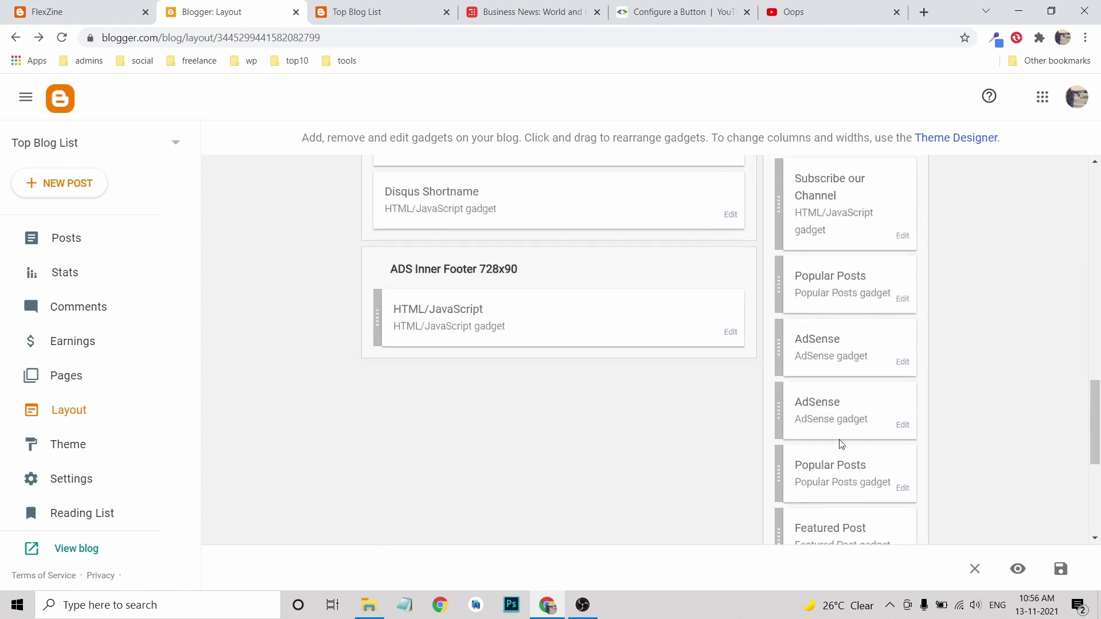
pyautogui.moveTo(785, 191); pyautogui.dragTo(803, 465)
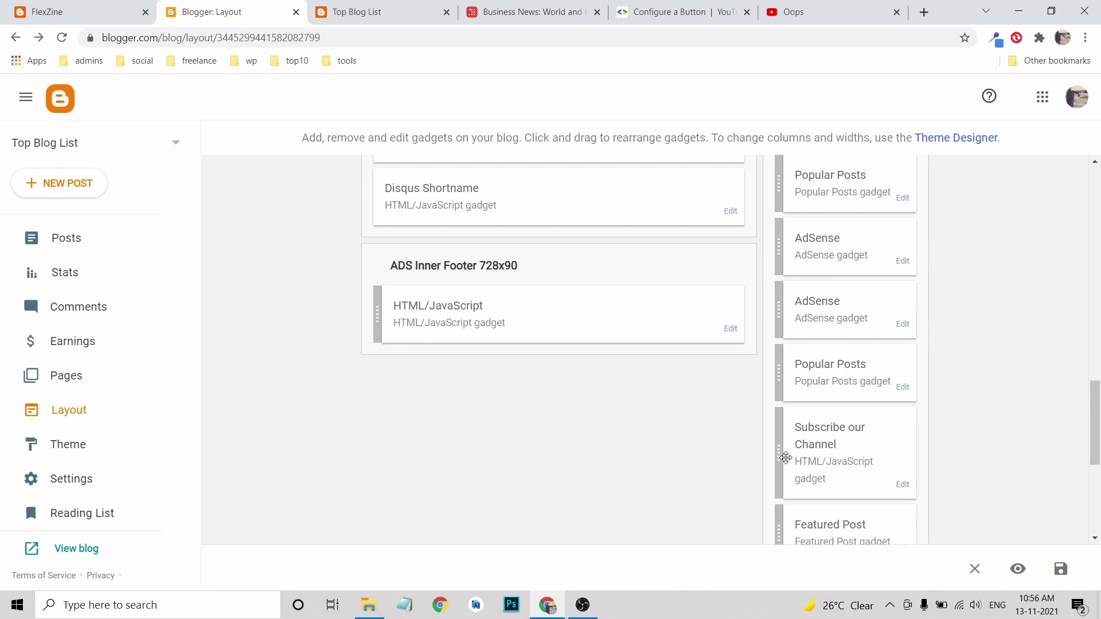
pyautogui.scroll(-3, 901, 417)
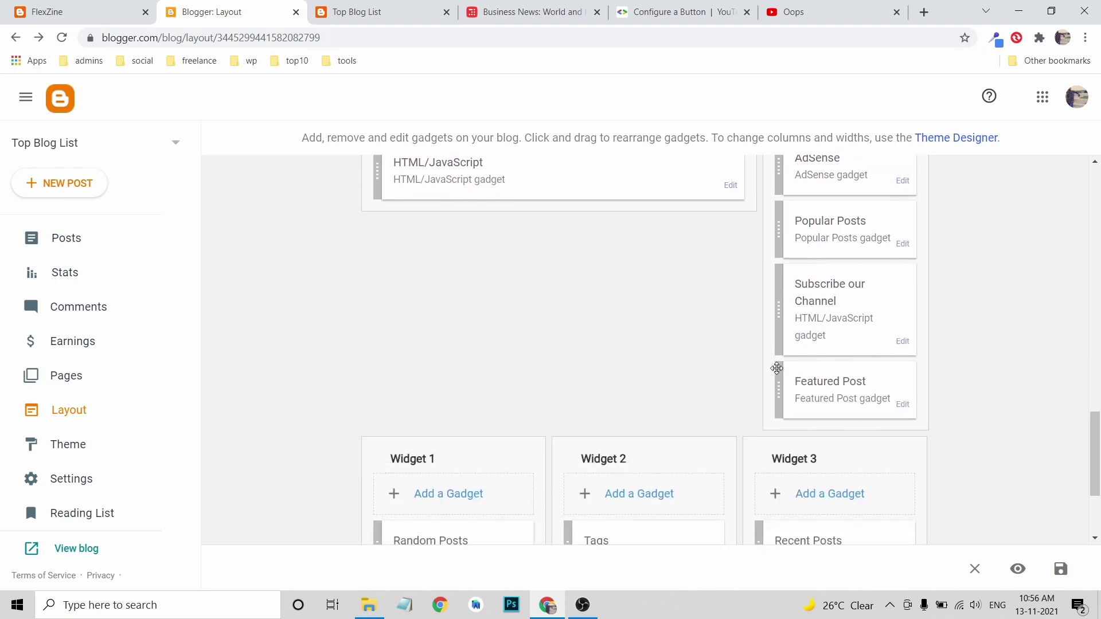
pyautogui.scroll(5, 864, 211)
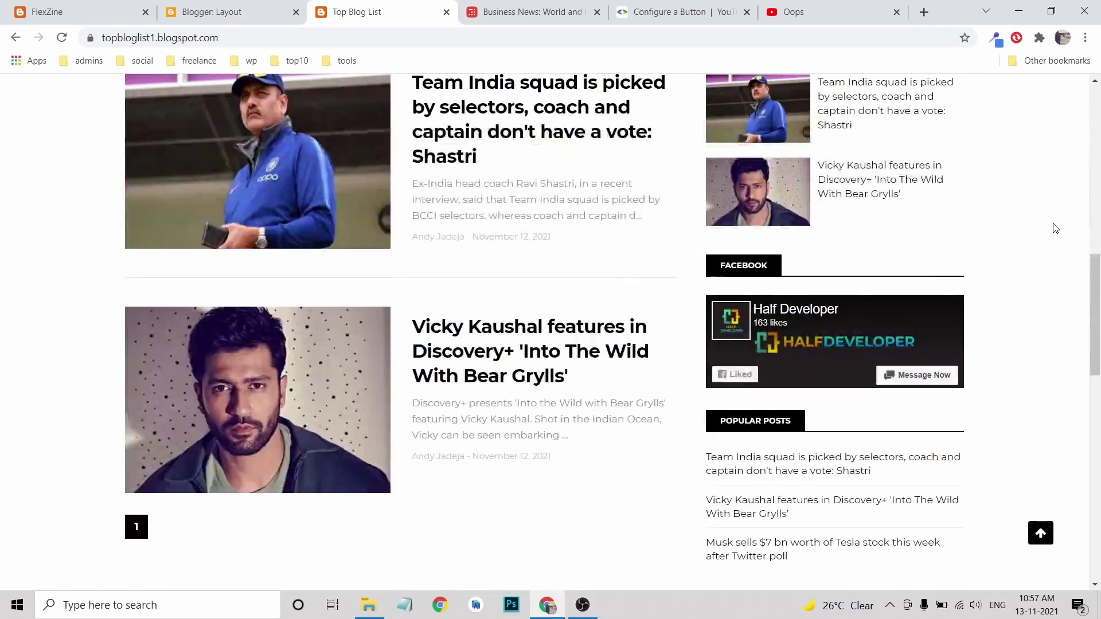
# - Test the YouTube subscribe button on the live blog, cancel the channel subscription confirmation and close the channel page
pyautogui.scroll(-8, 1055, 228)
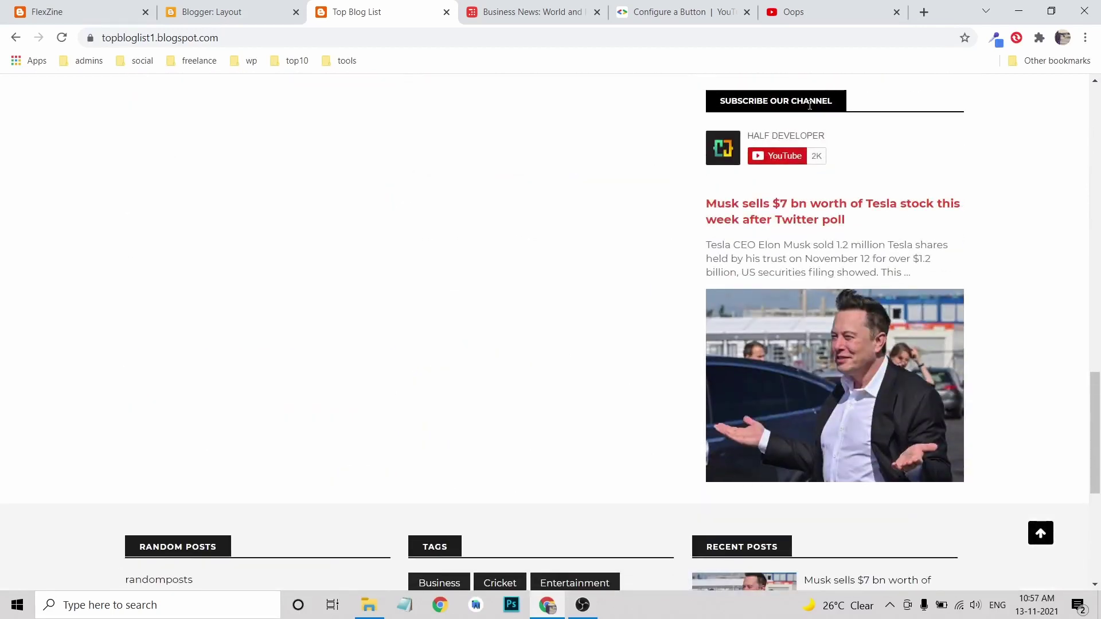
pyautogui.click(805, 155)
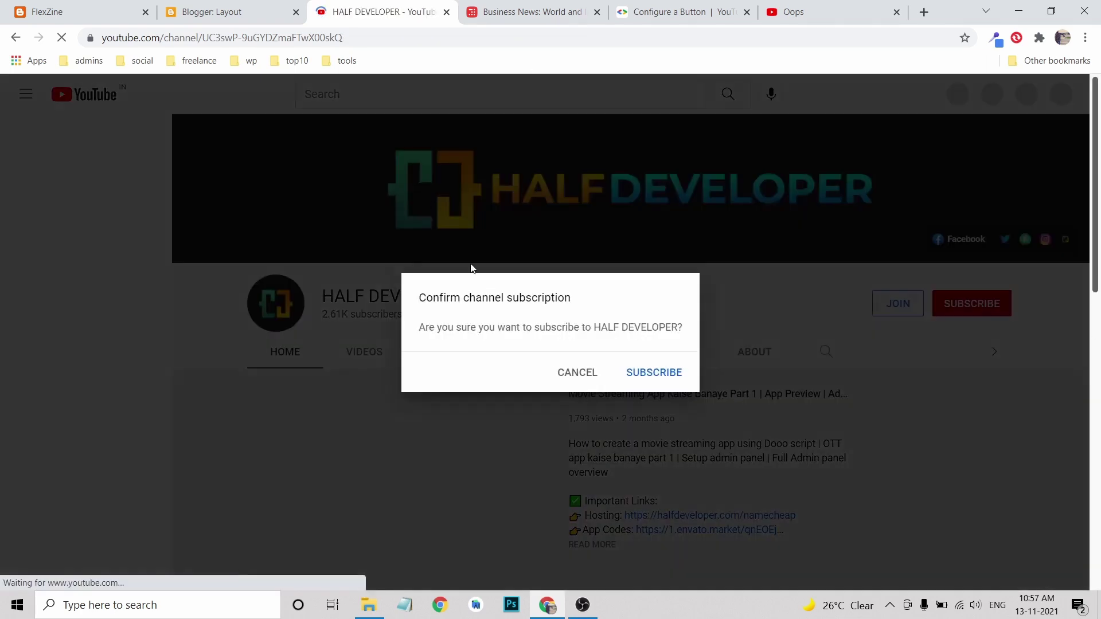
pyautogui.click(574, 372)
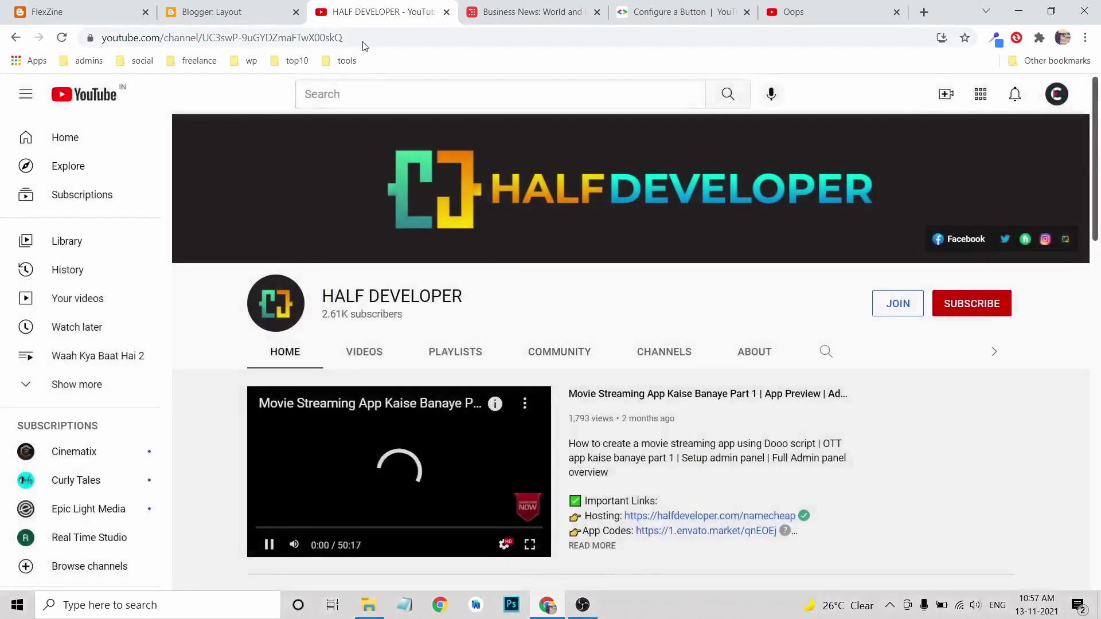
pyautogui.click(446, 12)
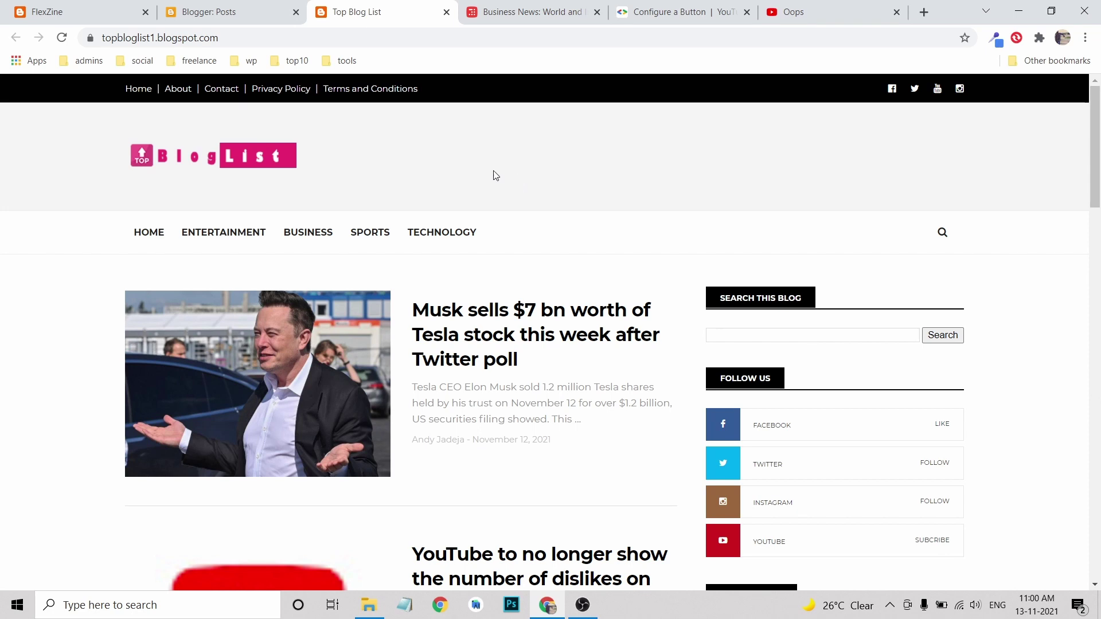
# - Review the posts and sidebar gadgets on the live blog homepage, and return to the Blogger posts list
pyautogui.scroll(-1, 489, 176)
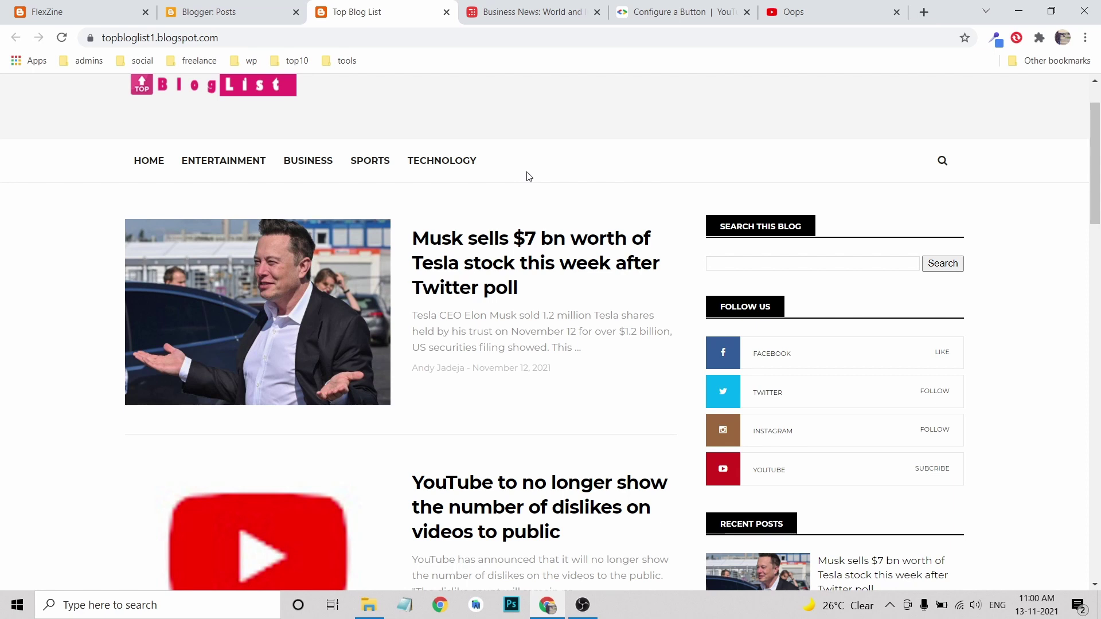
pyautogui.scroll(-5, 518, 183)
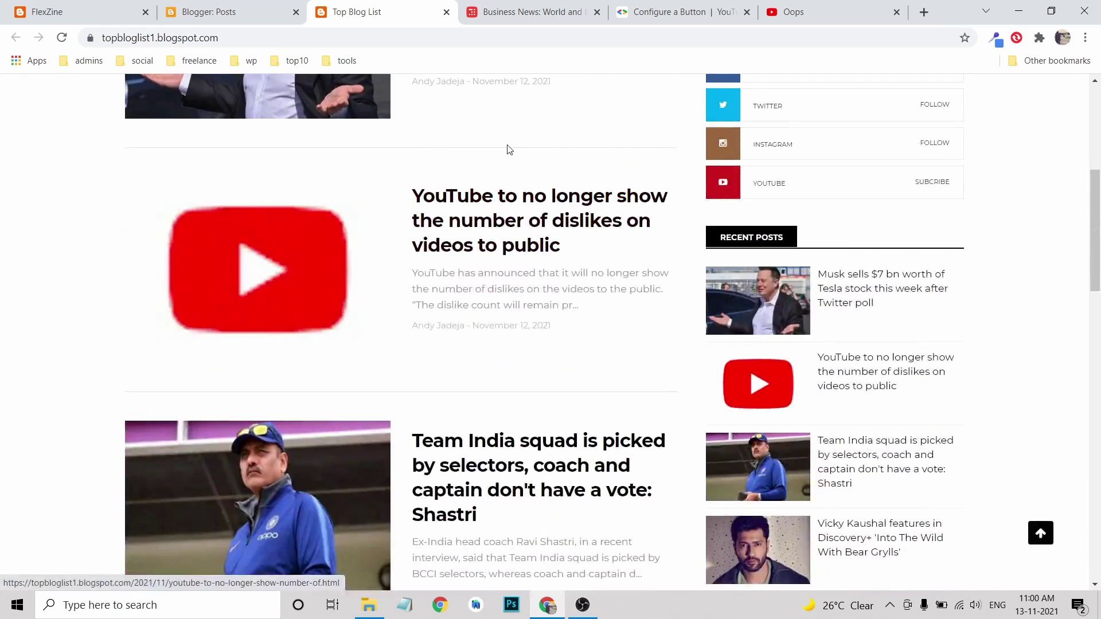
pyautogui.scroll(-4, 509, 150)
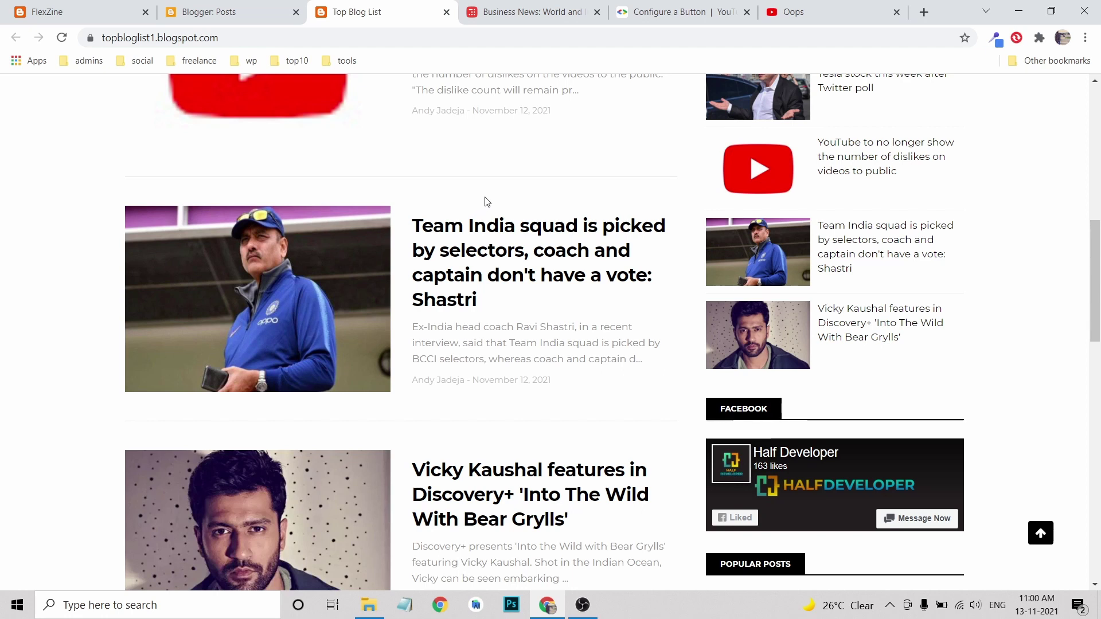
pyautogui.scroll(-3, 487, 201)
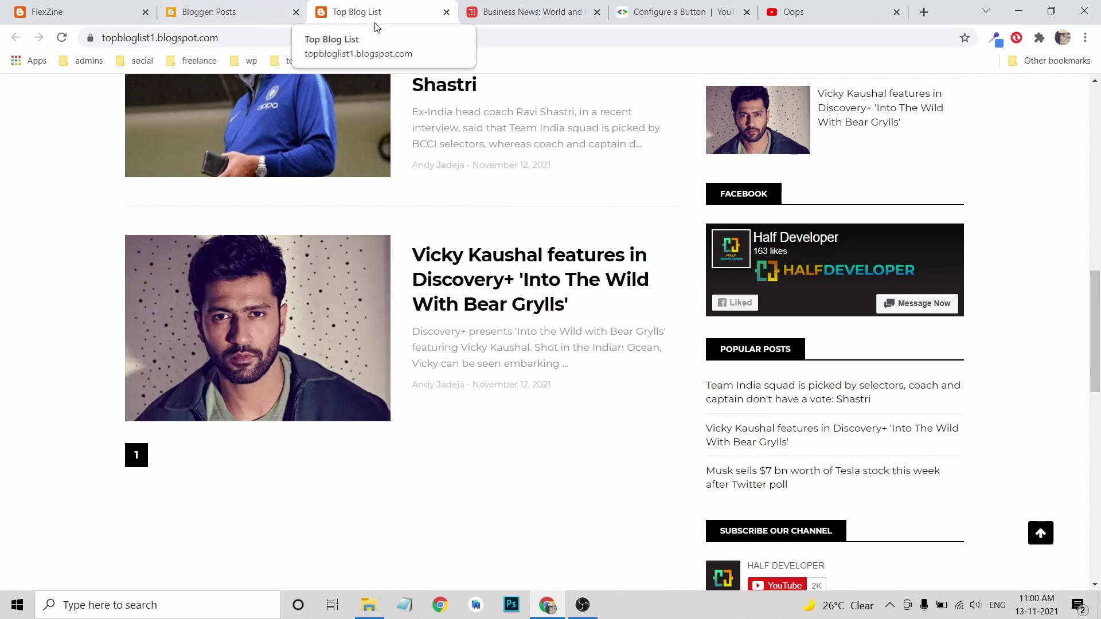
pyautogui.click(261, 14)
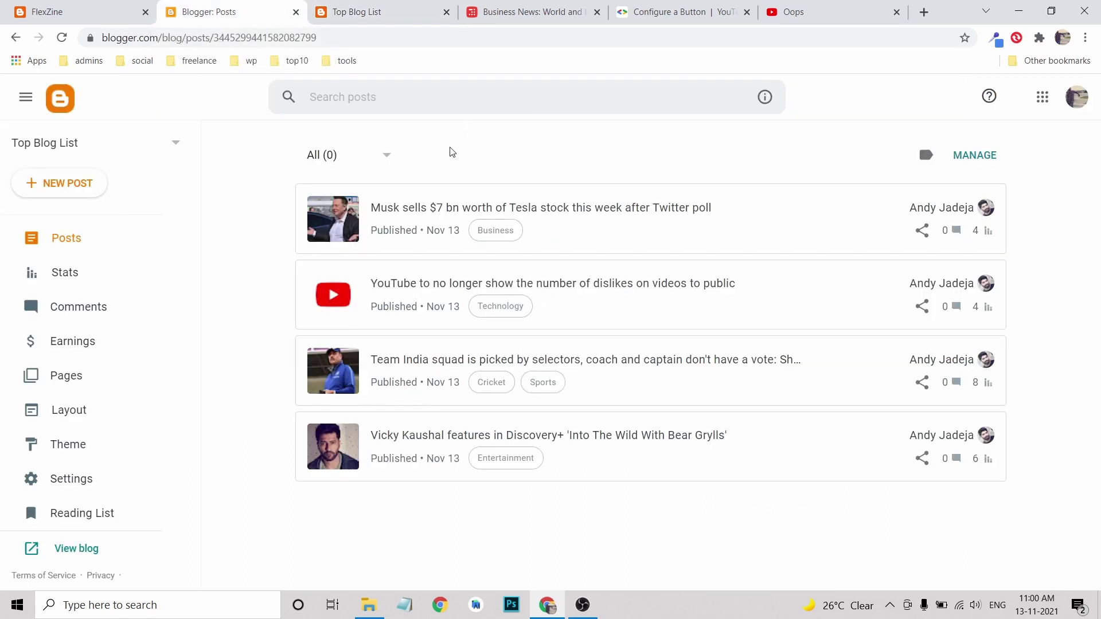